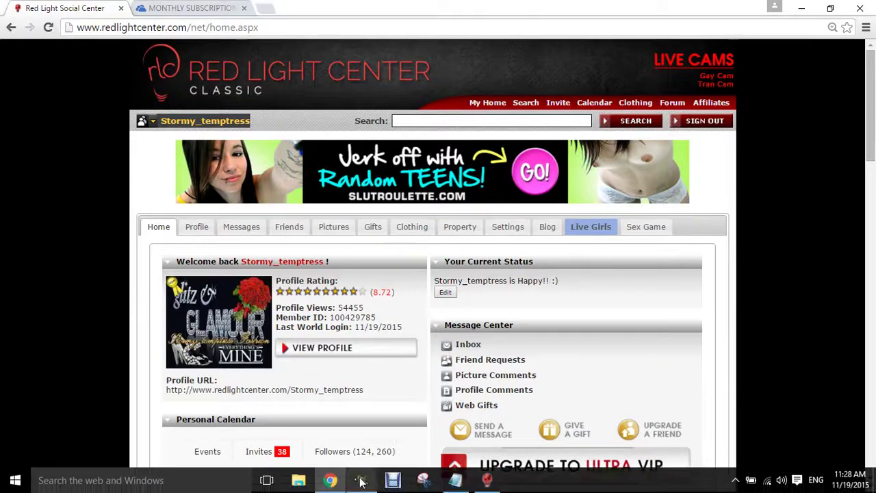
Check the avatar's denim skirt outfit in the Red Light Center 3D Client, and switch to GIMP.
click(487, 480)
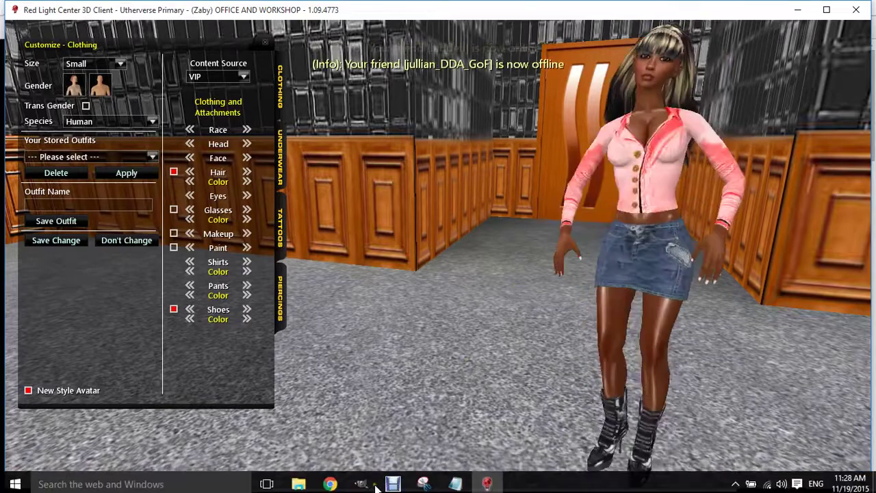
click(333, 482)
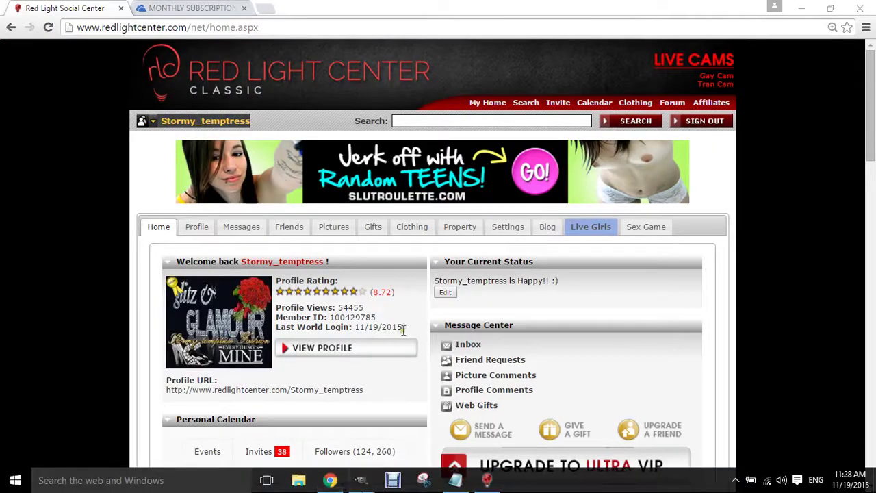
click(362, 479)
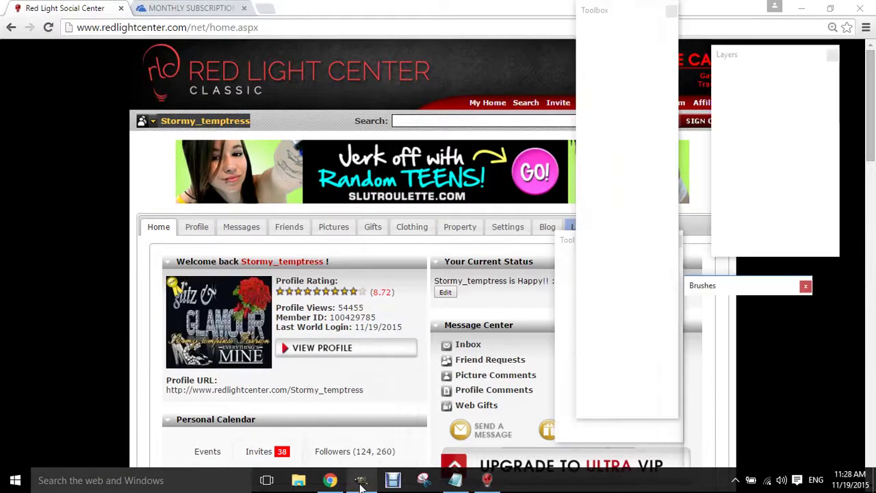
click(205, 108)
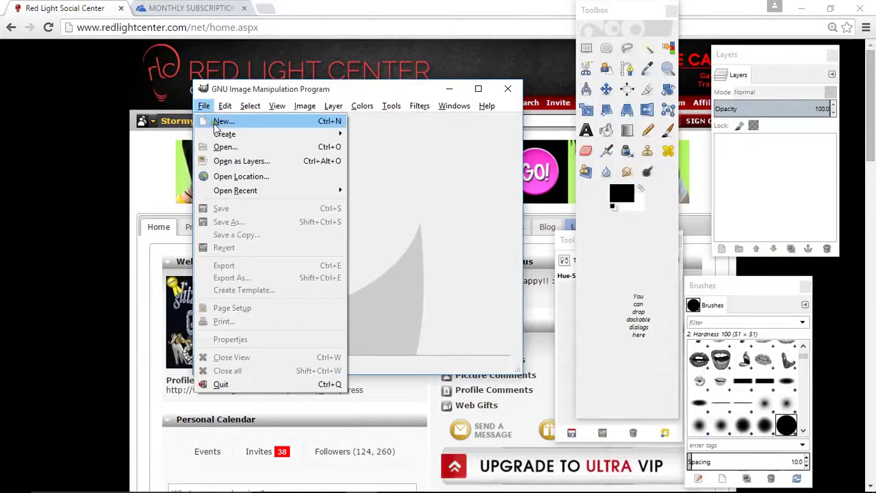
click(218, 147)
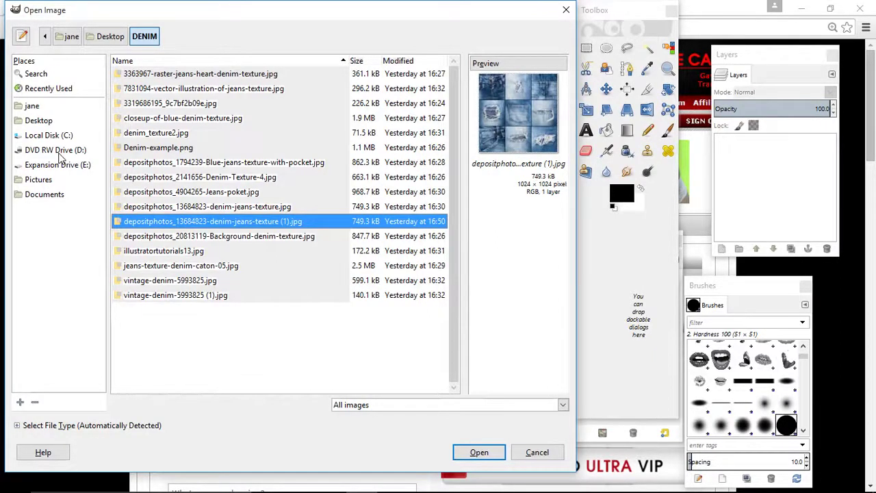
click(43, 122)
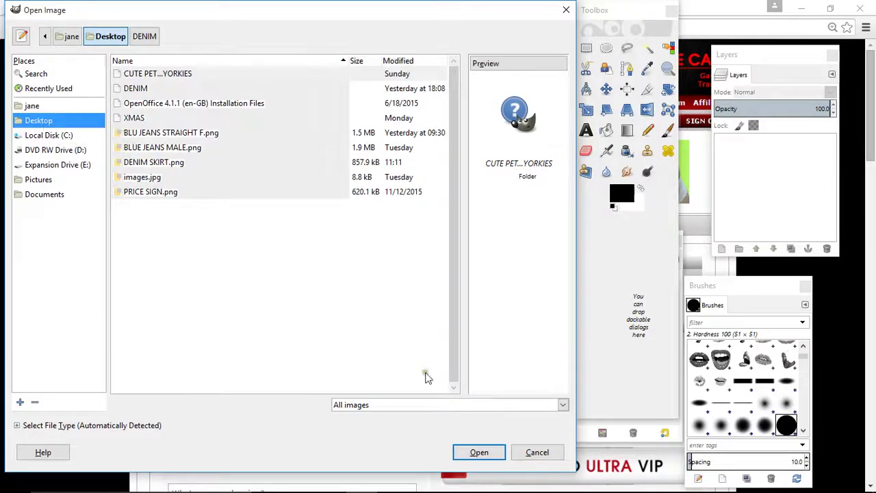
click(533, 452)
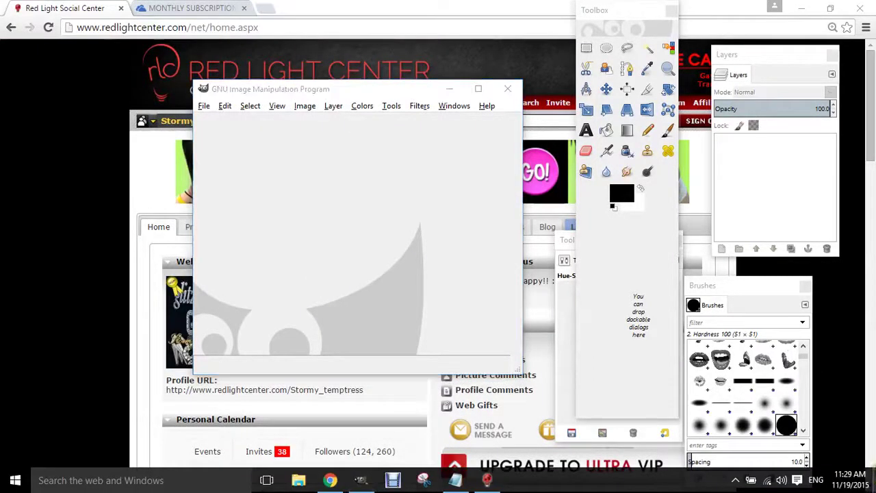
key(super+d)
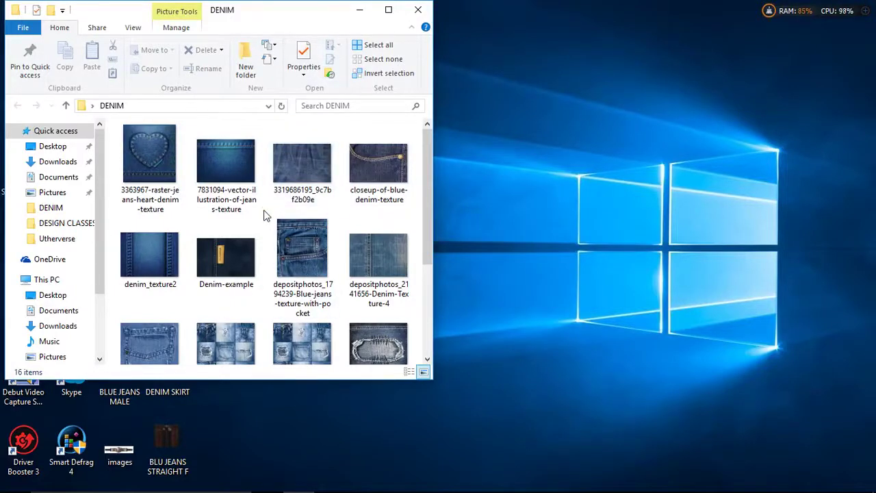
scroll(266, 215, down, 1)
scroll(265, 216, down, 1)
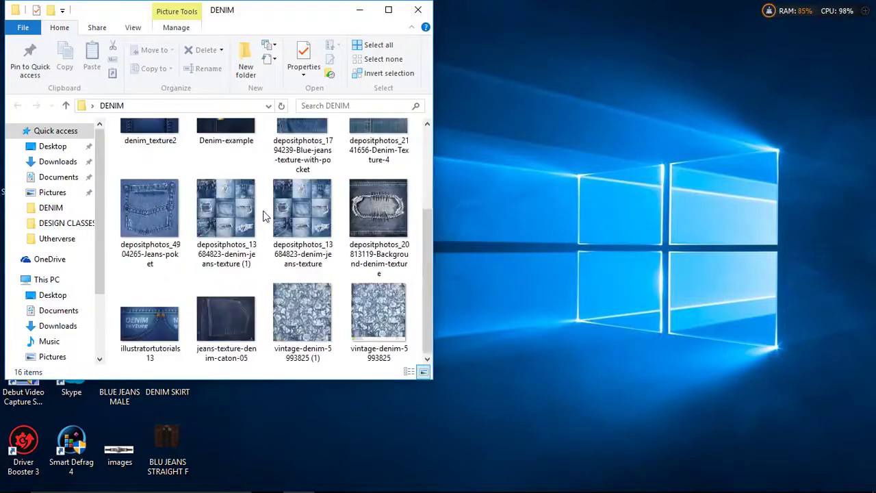
scroll(266, 216, up, 3)
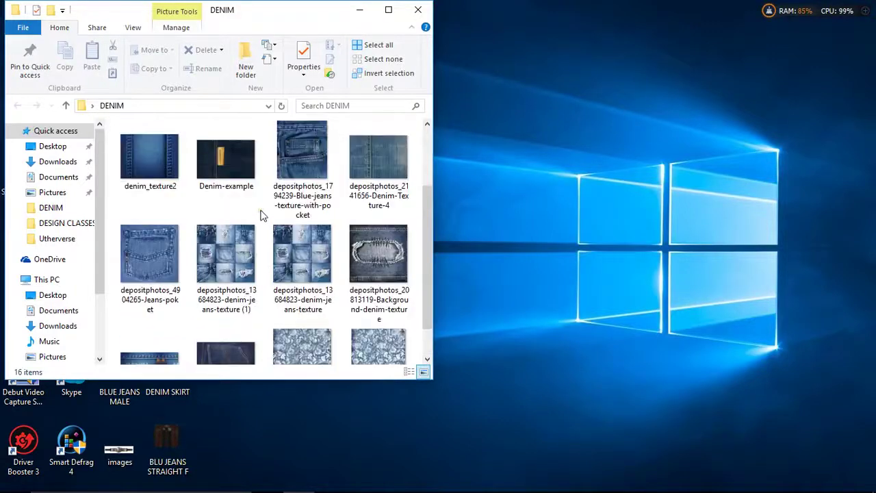
click(302, 163)
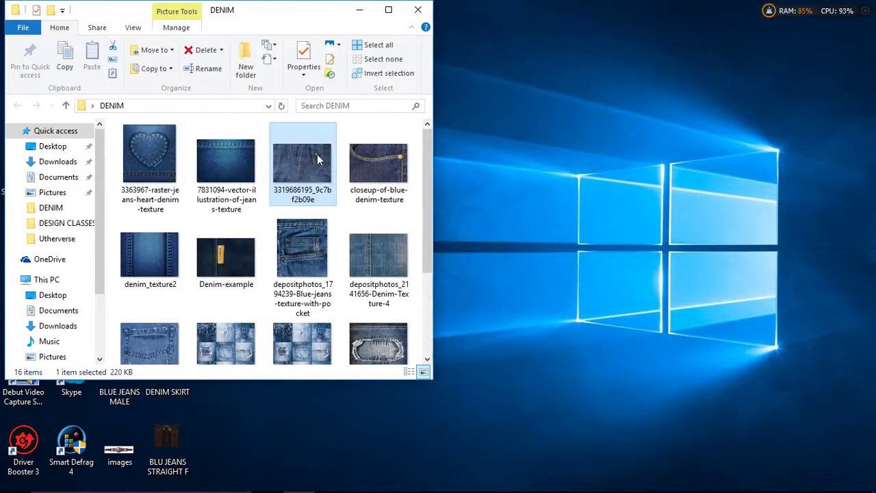
right_click(318, 152)
mouse_move(385, 319)
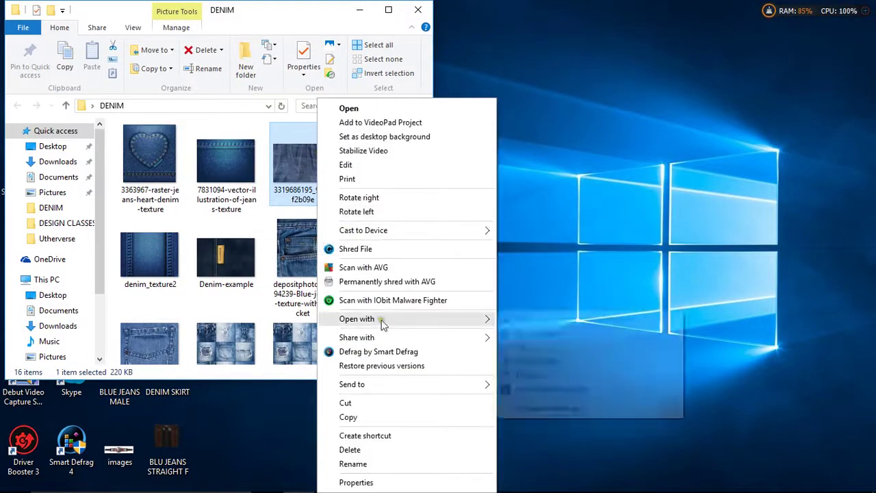
click(555, 319)
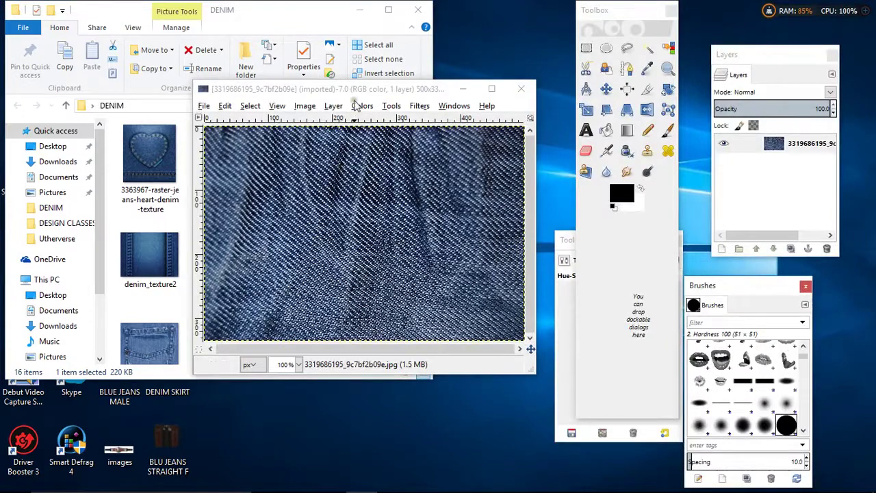
click(360, 15)
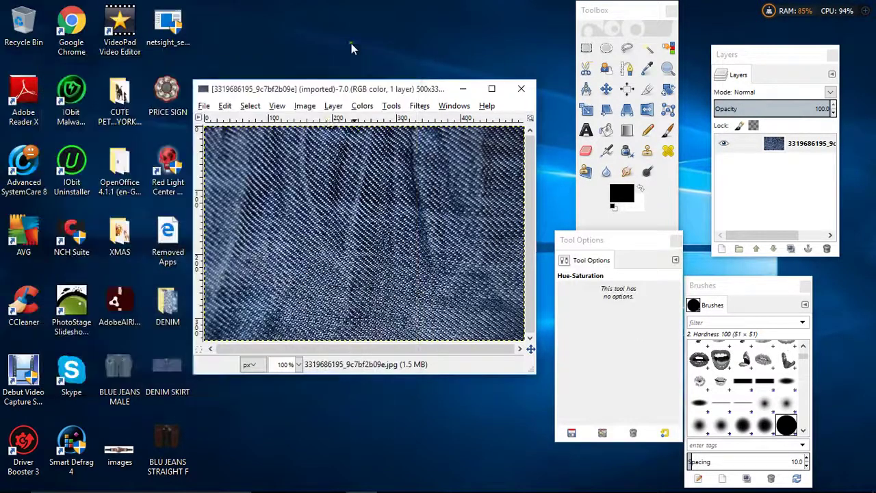
Open HF_Lowerbody_ShortSkirt.jpg from the UV Maps folder of Designer Kit Legacy Client on Expansion Drive (E:).
click(203, 106)
click(213, 144)
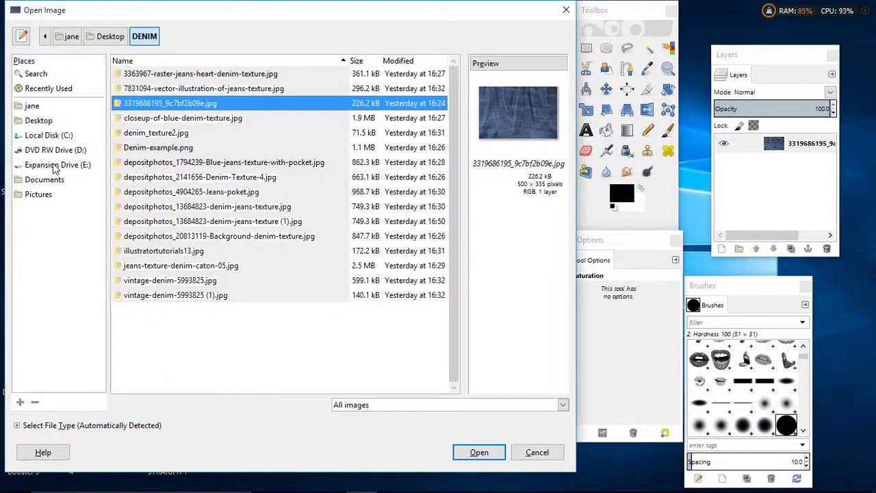
click(56, 165)
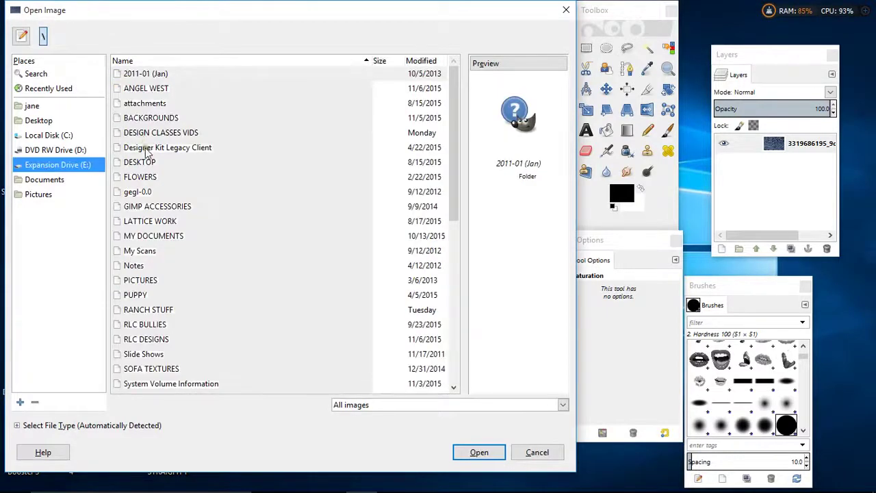
double_click(145, 147)
double_click(138, 133)
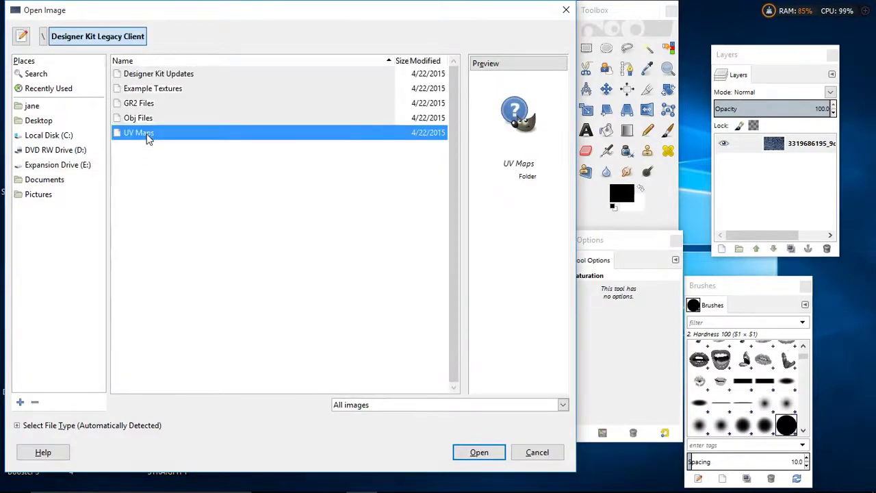
scroll(177, 271, down, 5)
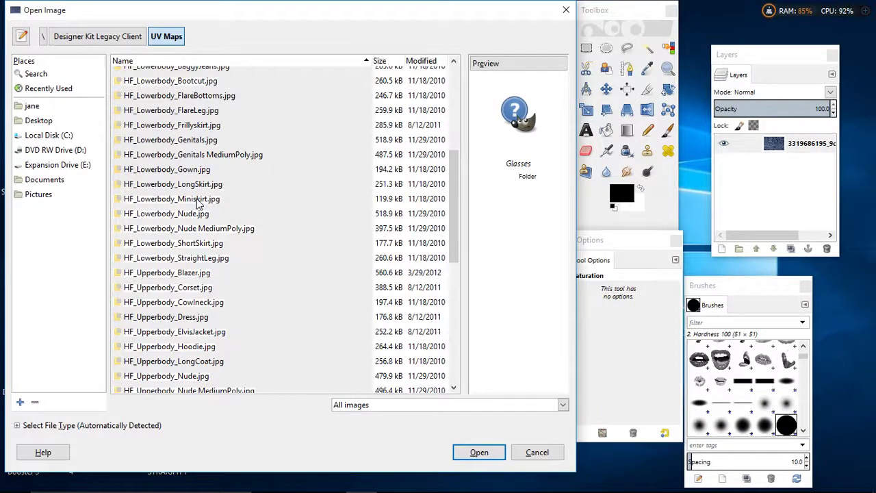
scroll(198, 203, up, 1)
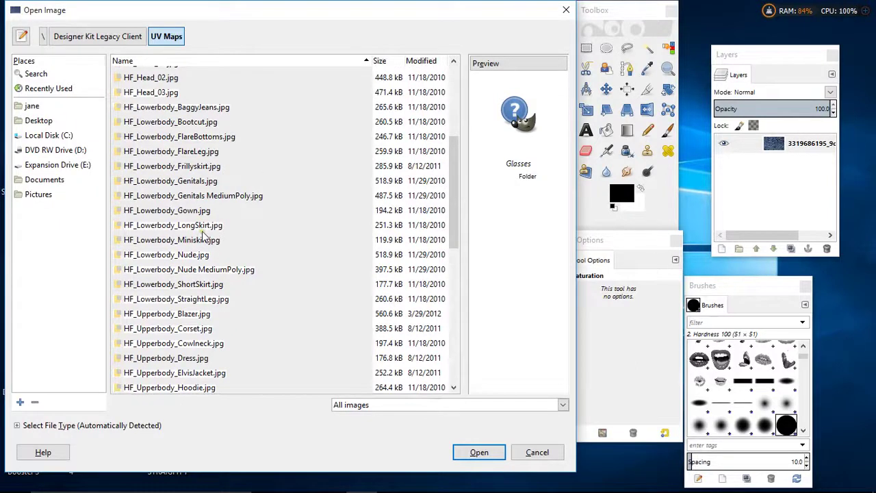
click(202, 284)
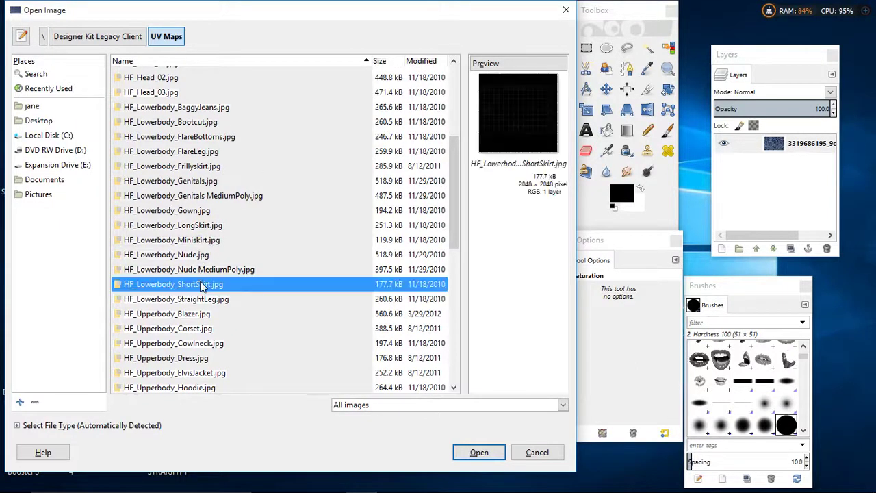
click(479, 452)
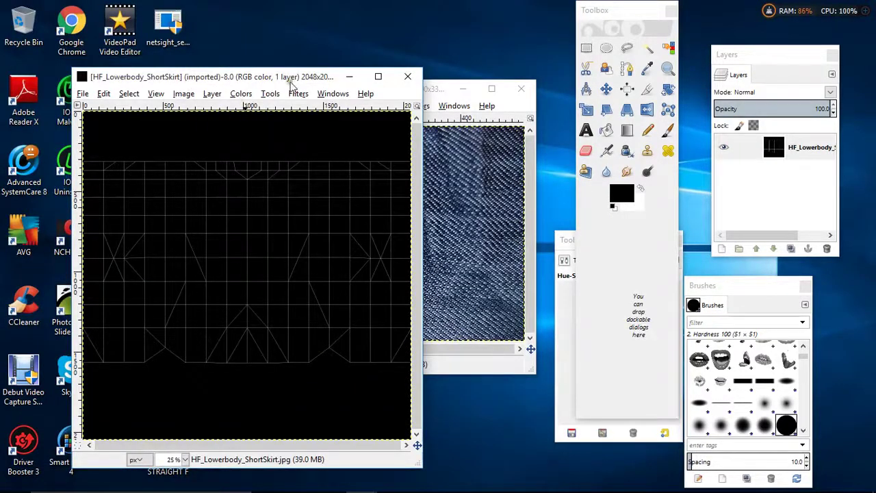
Scale the short skirt template image to a width of 1024 px with linked proportions.
click(179, 96)
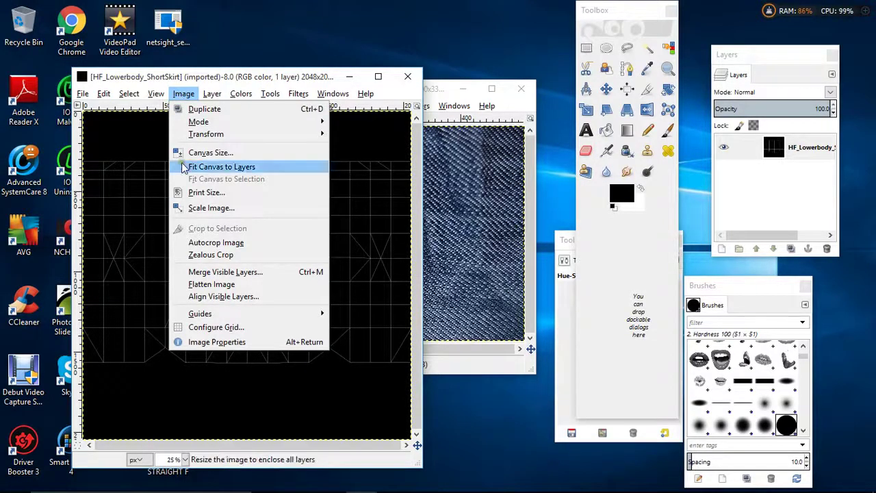
click(210, 207)
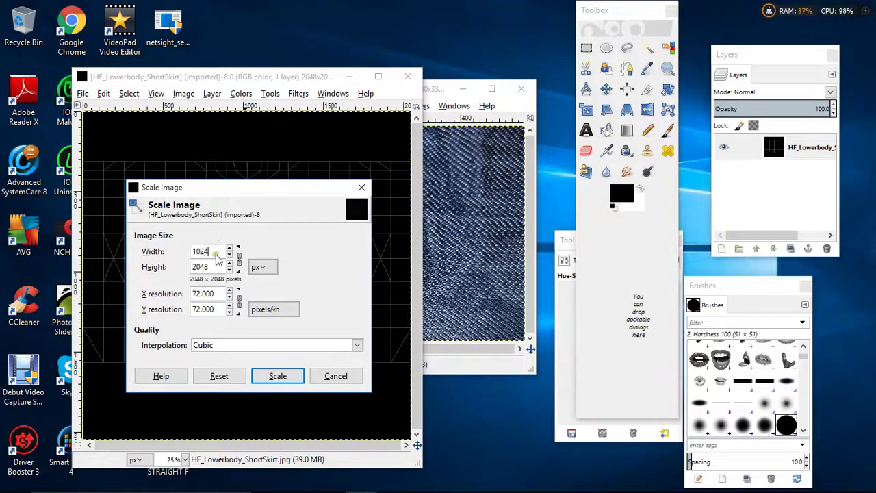
click(273, 377)
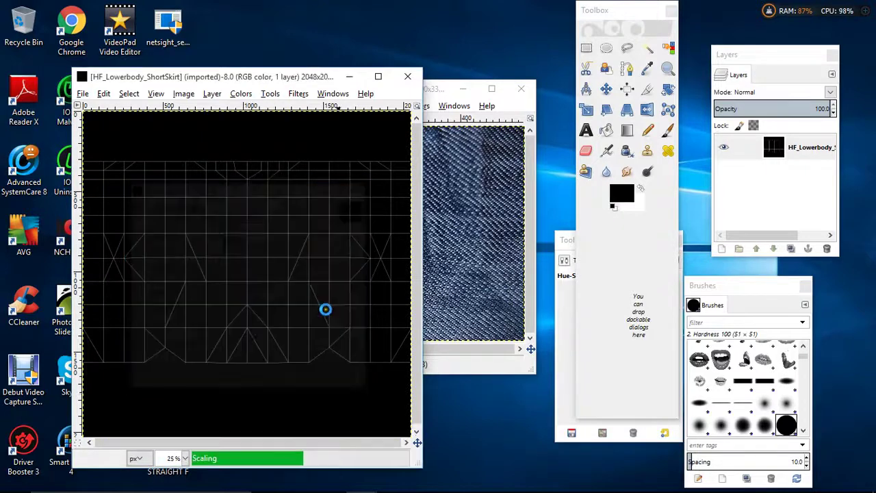
click(185, 458)
click(175, 413)
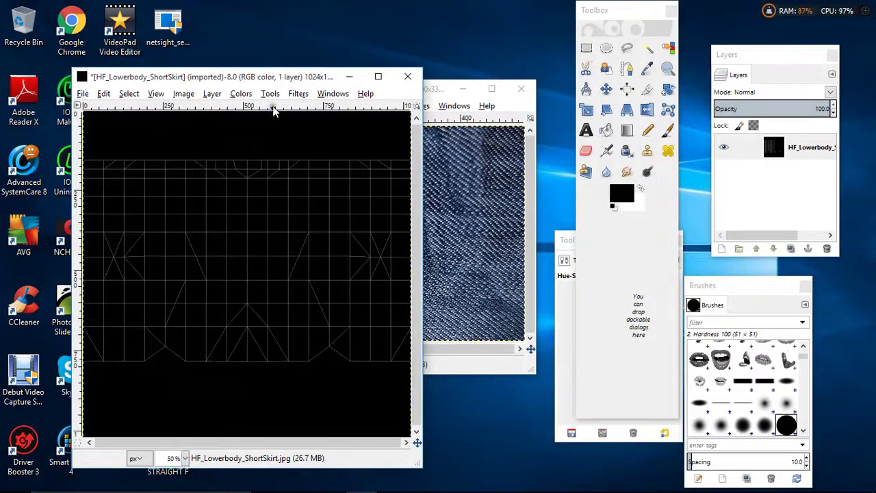
drag(274, 81, 397, 19)
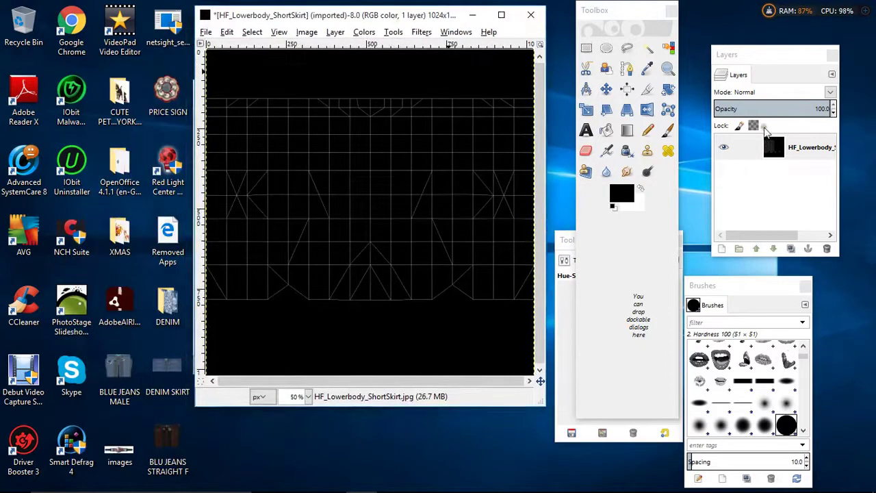
Add a new transparent layer above the skirt template and make it the active layer.
click(720, 249)
click(199, 304)
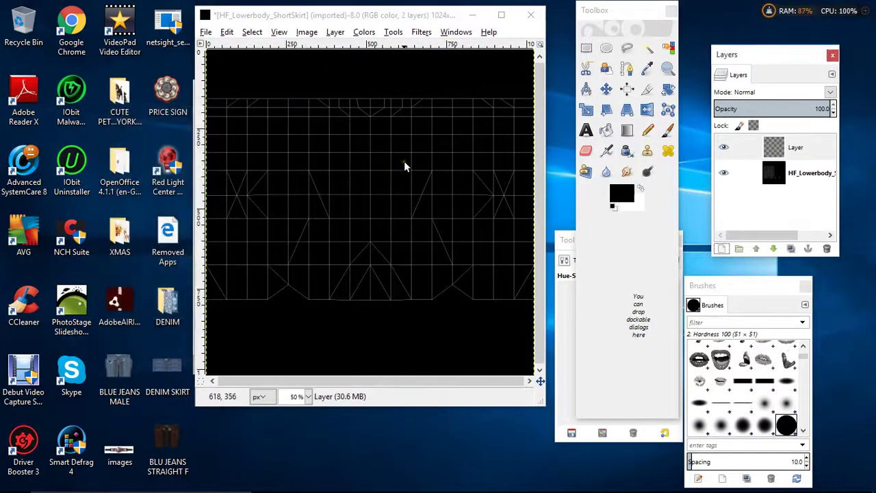
click(805, 152)
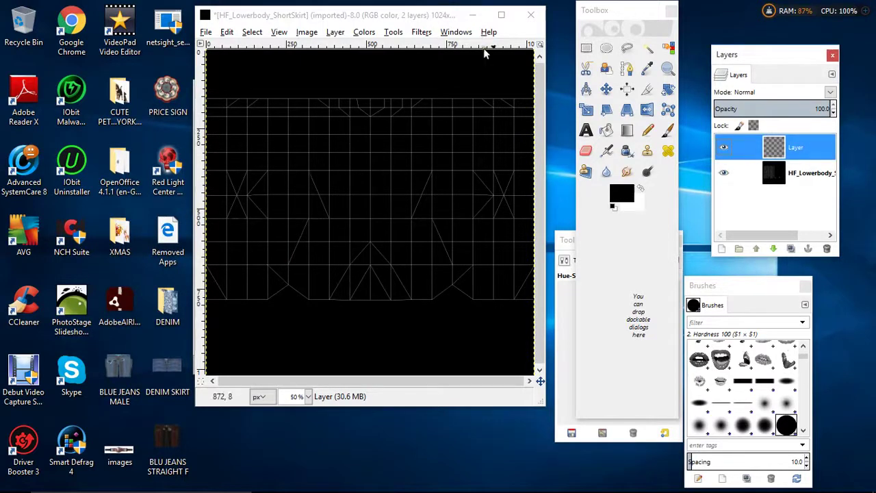
Copy the whole denim texture image and minimize its window to return to the skirt template.
mouse_move(361, 479)
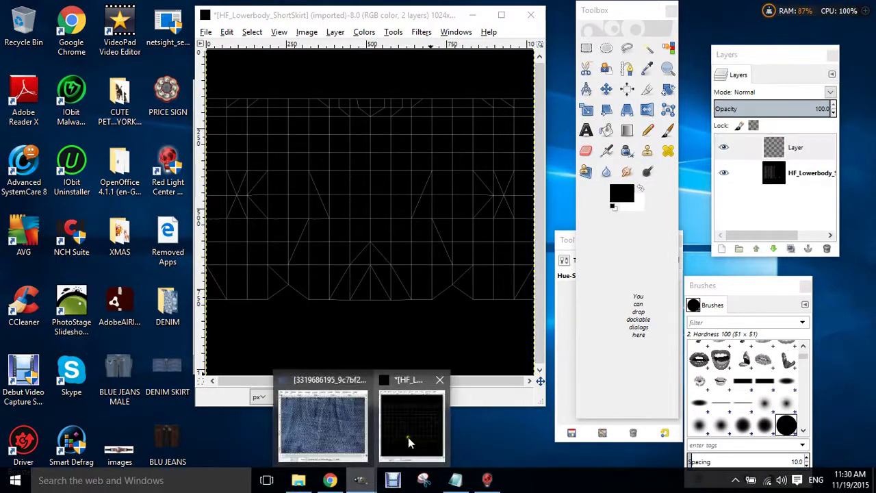
click(315, 431)
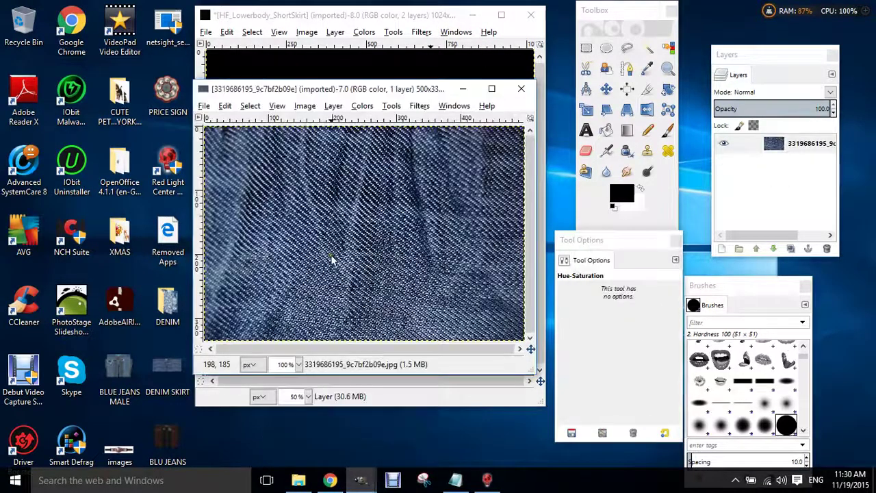
right_click(328, 182)
mouse_move(353, 205)
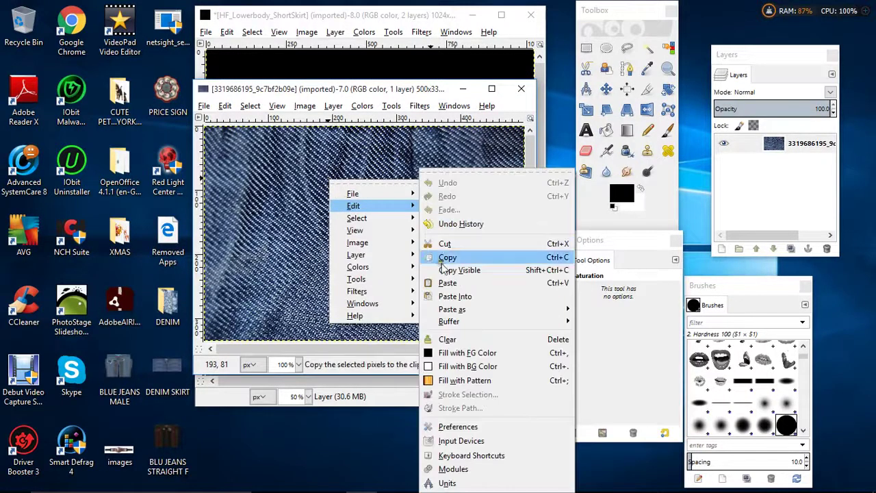
click(444, 258)
click(463, 89)
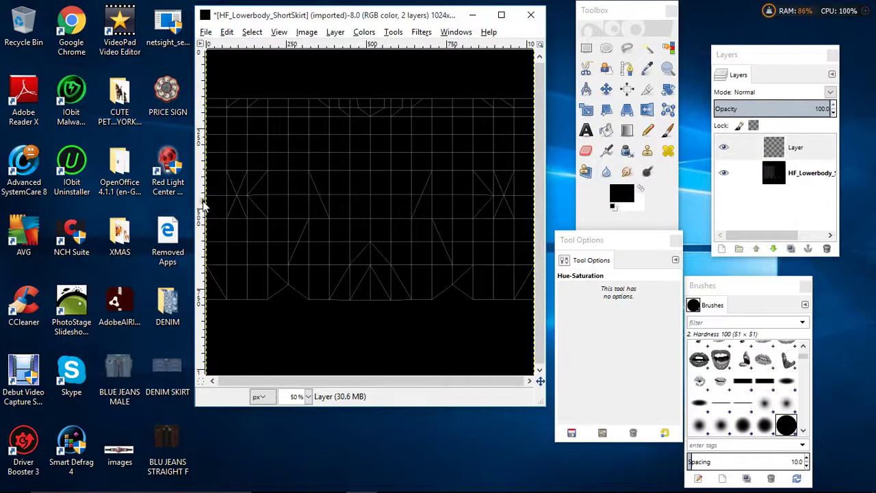
Place a vertical guide at the skirt template's center, about 514 px, and paste the copied denim texture into the image.
drag(204, 206, 371, 217)
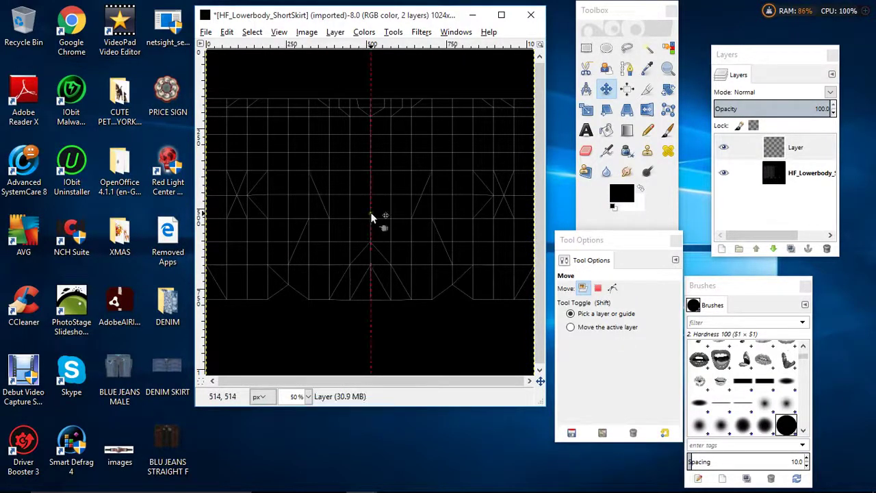
mouse_move(355, 47)
mouse_down()
mouse_move(350, 106)
mouse_move(344, 51)
mouse_move(355, 265)
mouse_move(363, 143)
mouse_move(358, 50)
mouse_up()
right_click(361, 171)
mouse_move(387, 198)
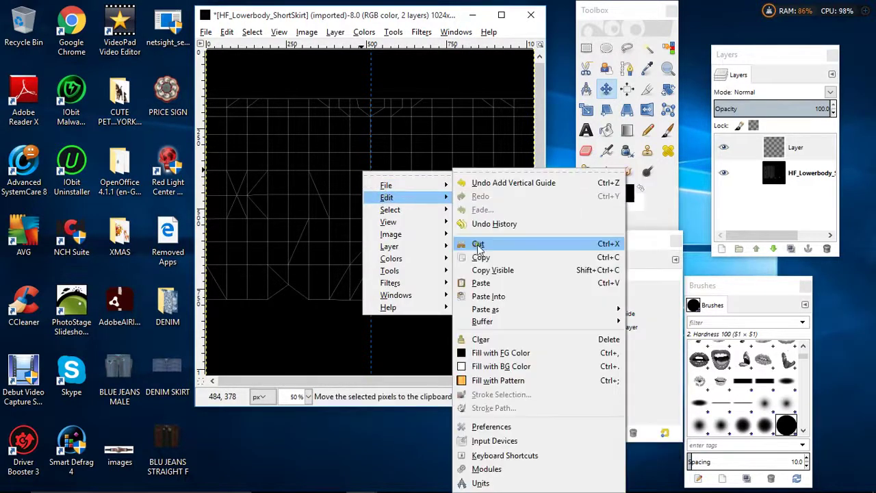
click(483, 282)
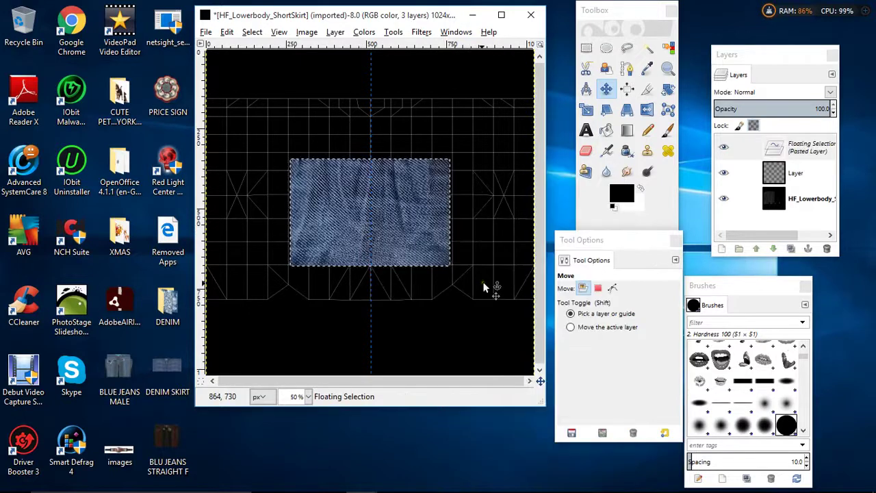
Scale the pasted denim down to about 295 px wide and move its right edge to the center guide over the skirt's upper rows.
click(586, 109)
click(414, 189)
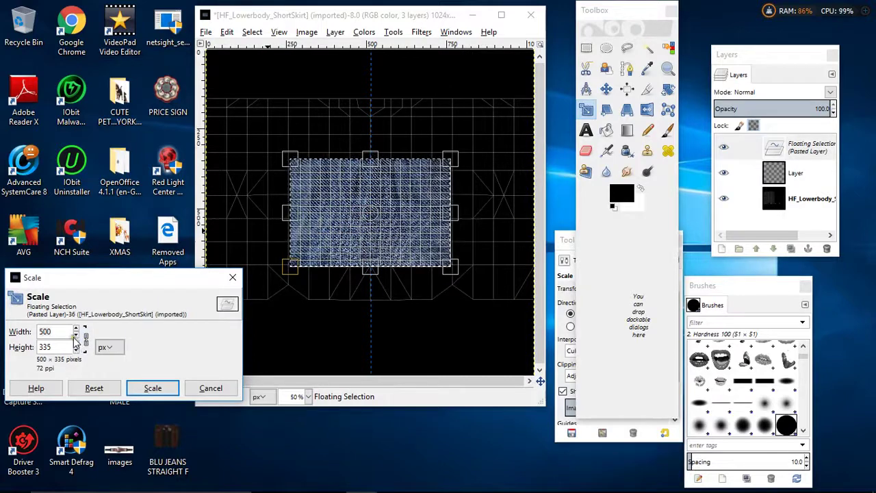
drag(78, 346, 78, 334)
click(153, 388)
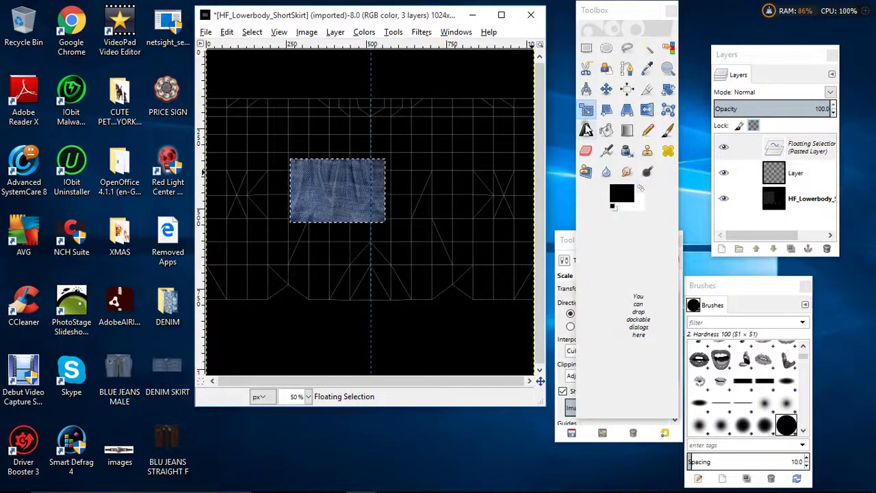
click(606, 89)
drag(335, 196, 322, 130)
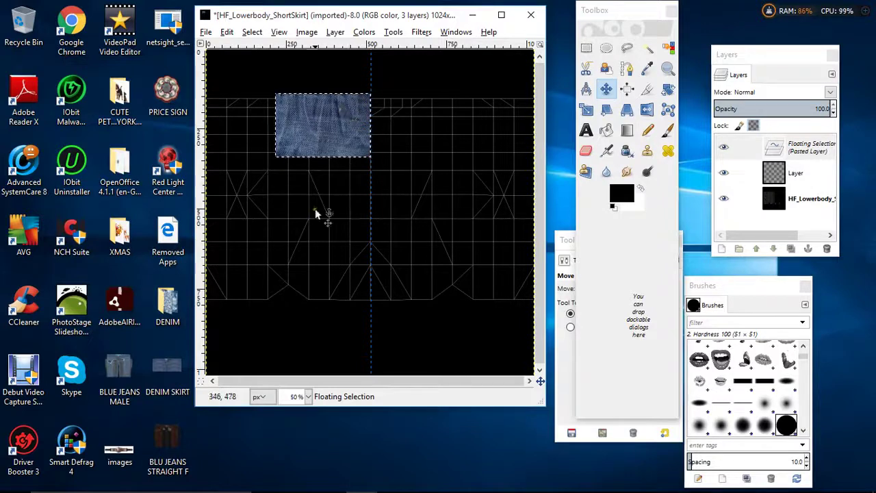
Fine-align the denim patch's right edge with the center guide and anchor the patch to the transparent layer.
click(308, 396)
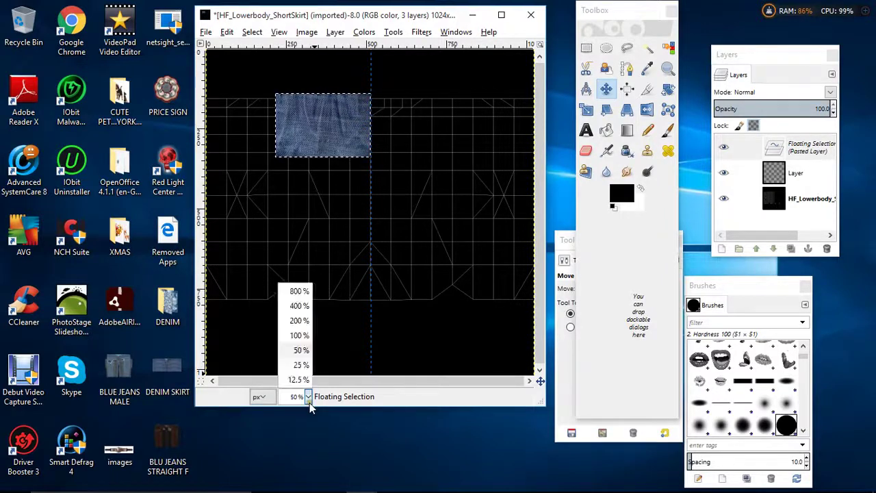
click(300, 335)
scroll(308, 193, up, 5)
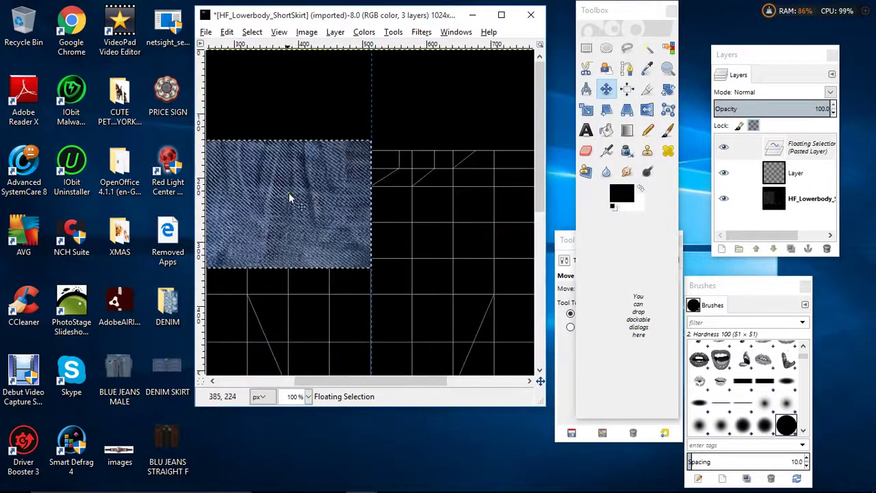
click(347, 210)
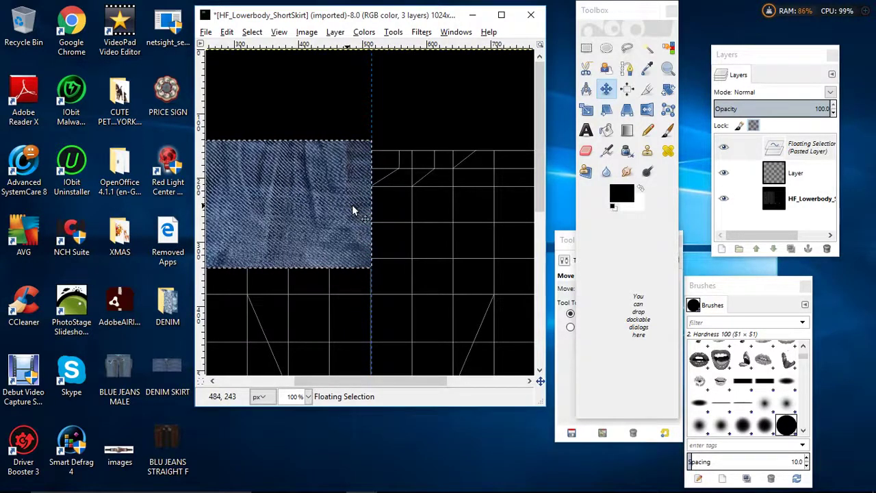
key(Right)
key(Right)
key(Right)
key(Right)
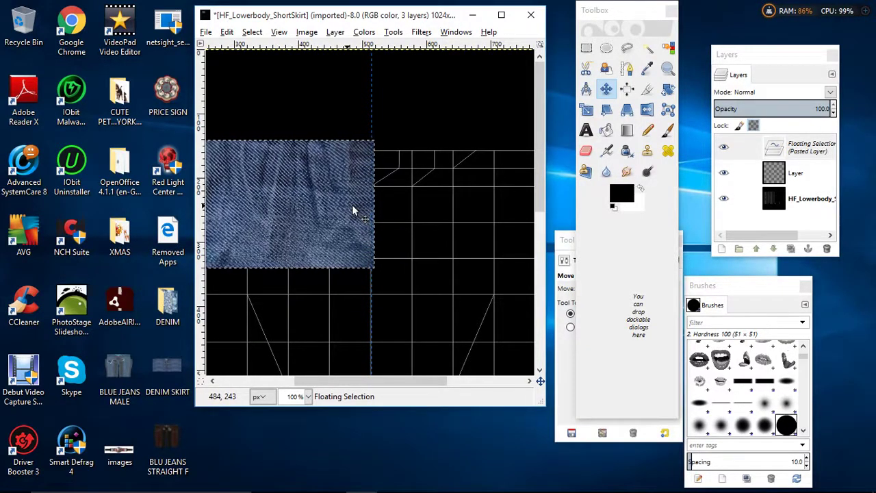
key(Left)
key(Left)
key(Left)
key(Left)
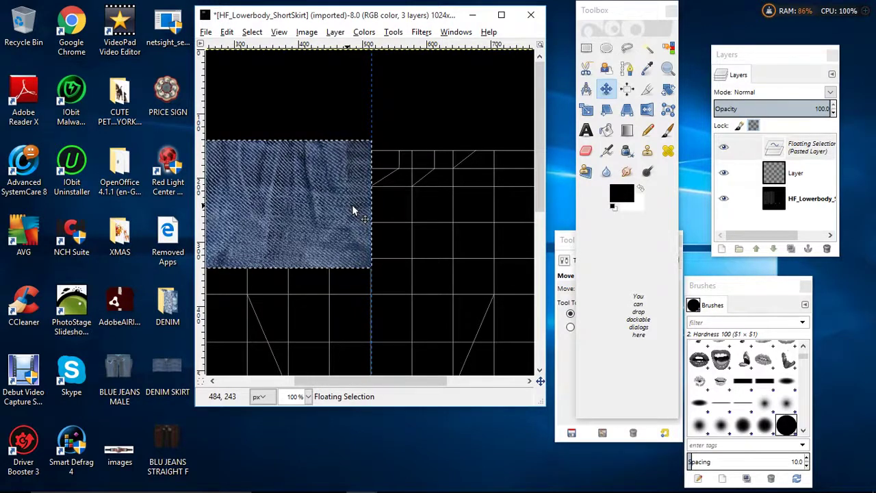
key(Right)
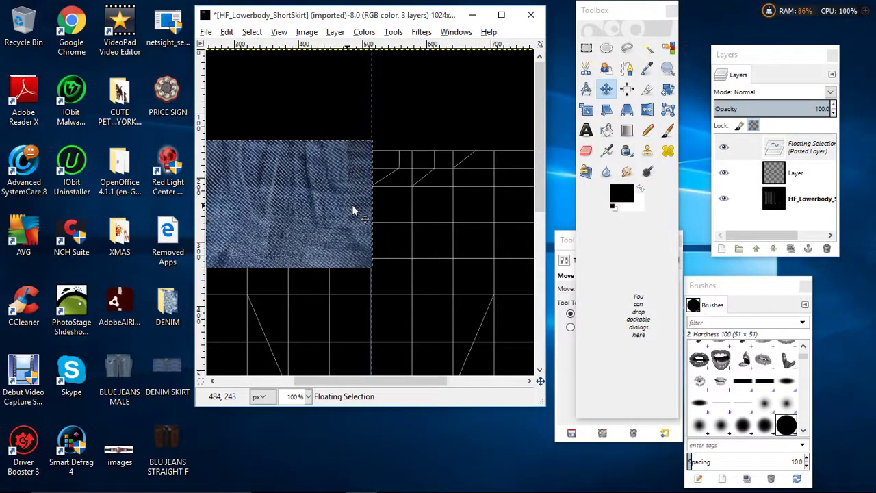
click(432, 215)
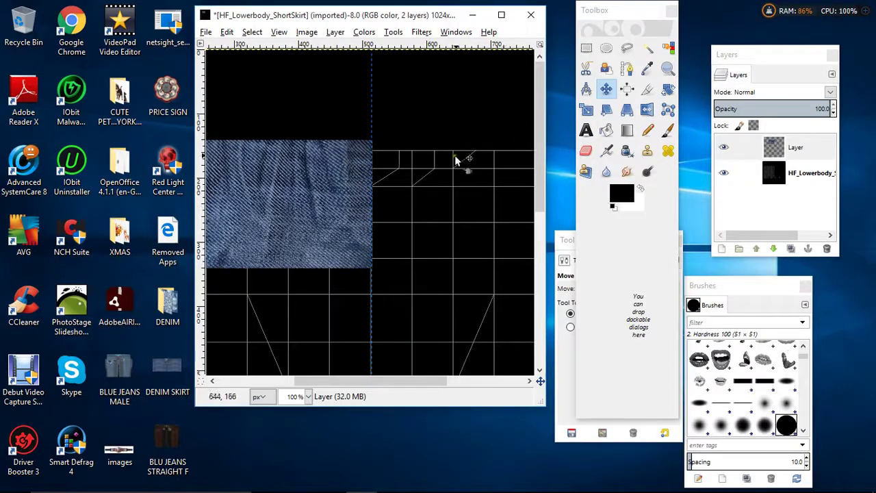
Mirror a duplicate of the denim layer horizontally across the center guide and merge it down into the original layer.
click(789, 148)
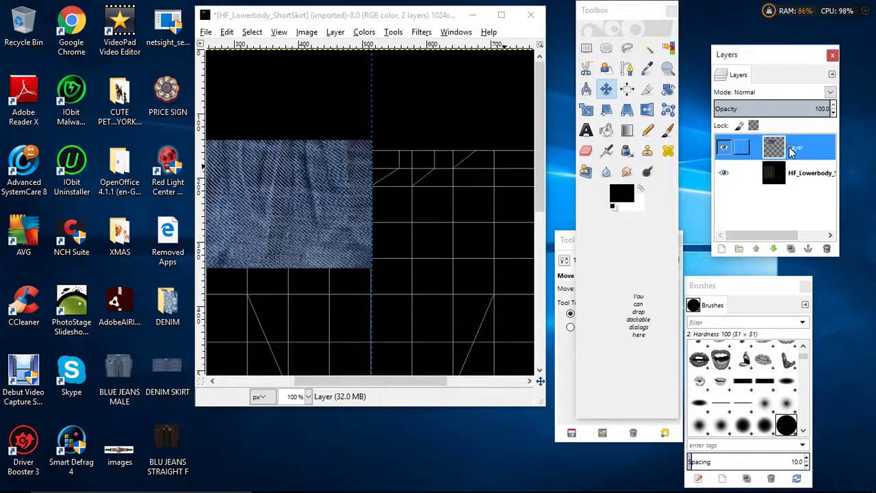
click(791, 250)
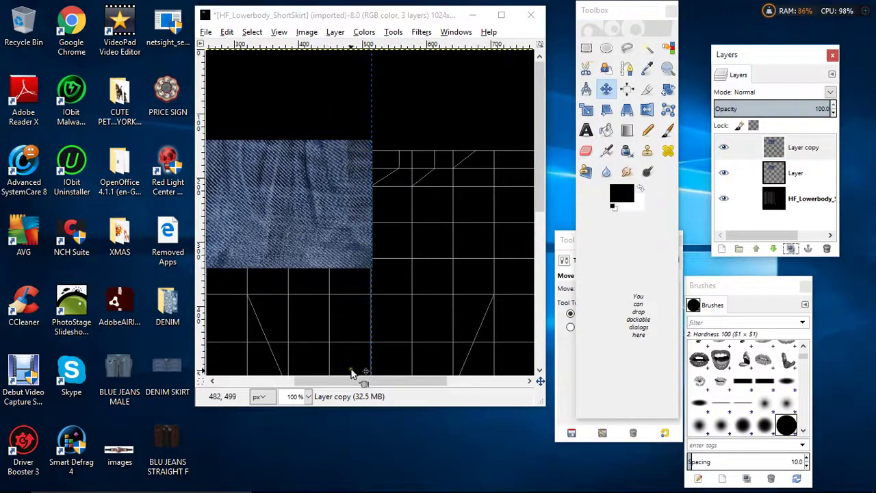
drag(354, 380, 319, 380)
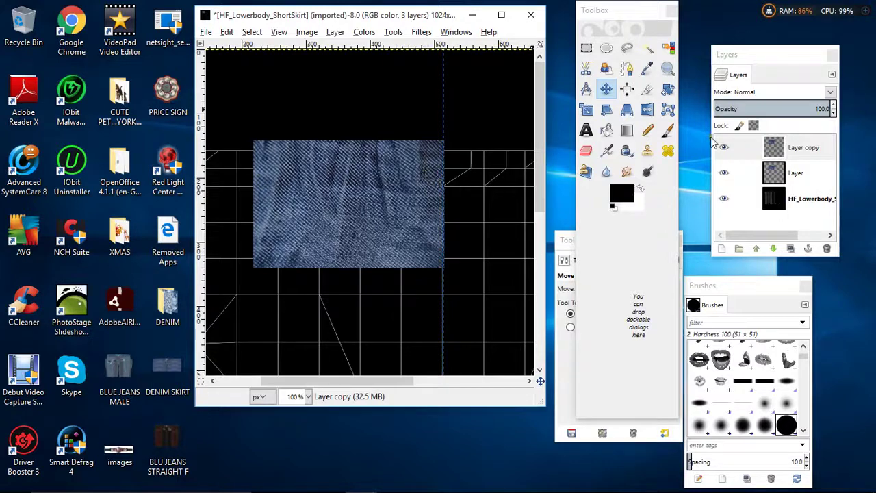
click(335, 33)
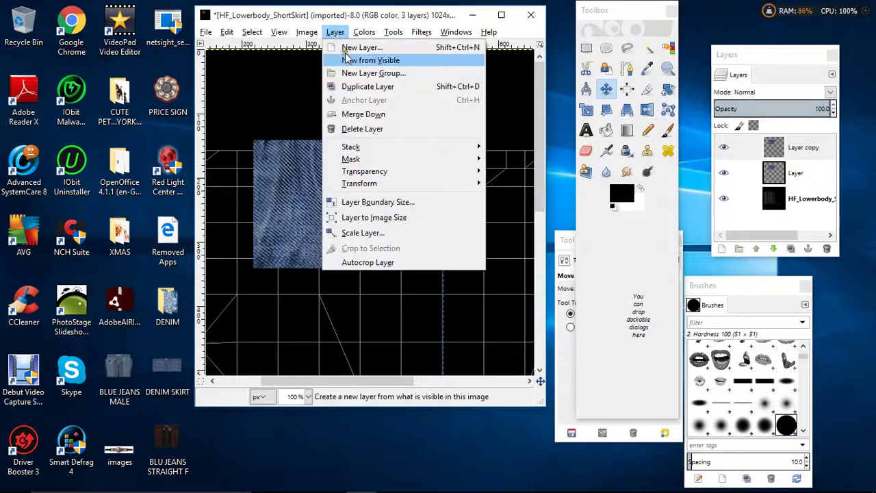
mouse_move(404, 184)
click(534, 185)
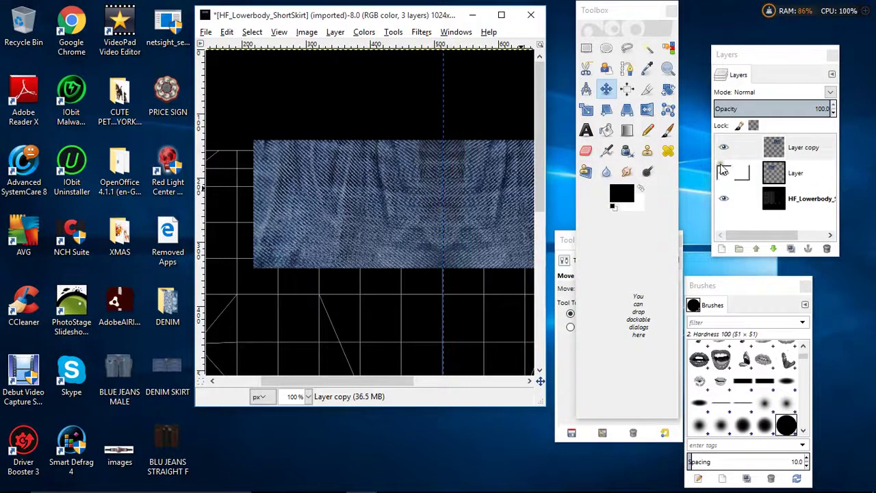
right_click(785, 149)
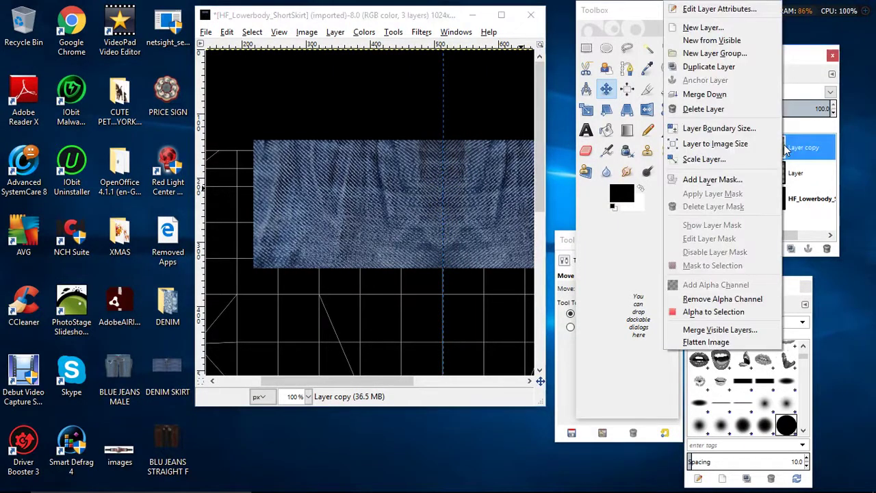
click(724, 98)
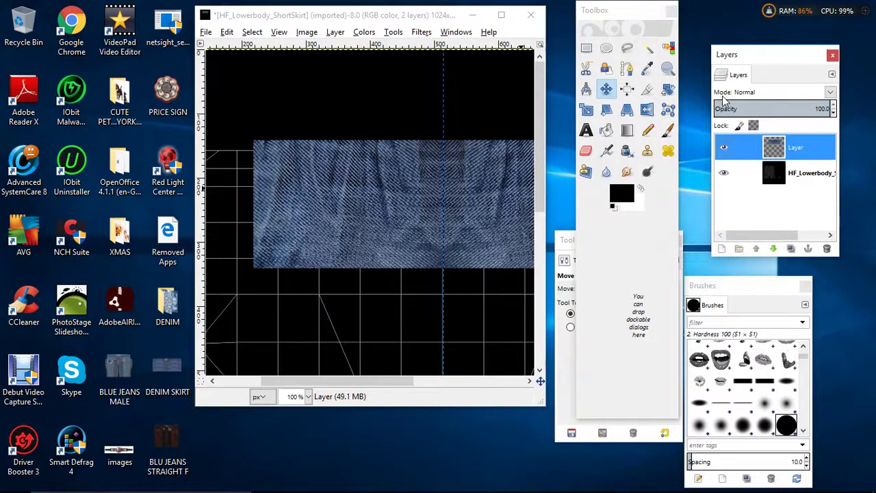
Duplicate the merged denim layer and shift the copy left until it closes up with the left edge of the existing denim.
click(790, 249)
drag(387, 210, 238, 190)
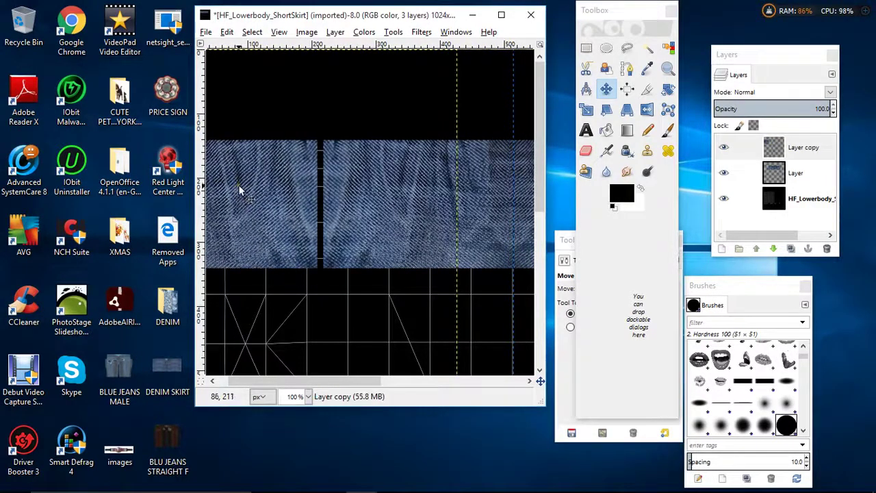
key(Right)
key(Right)
key(Right)
key(Right)
key(Right)
key(Right)
key(Right)
key(Right)
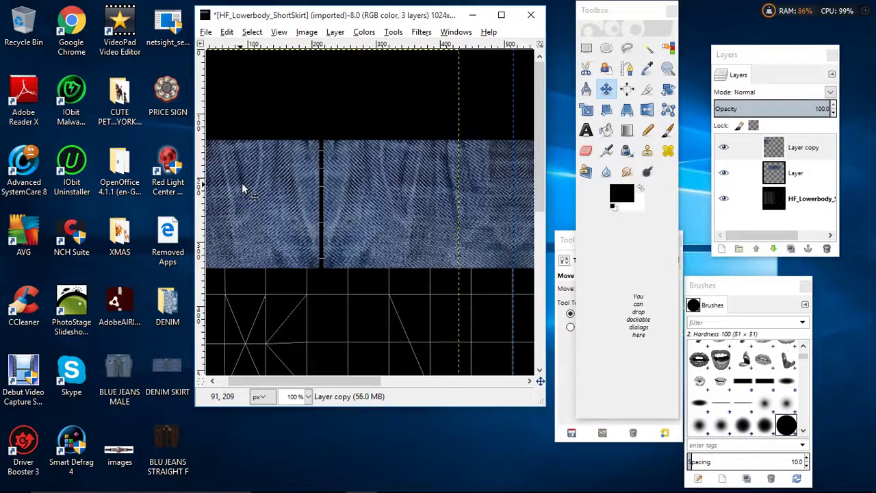
key(Right)
key(Right)
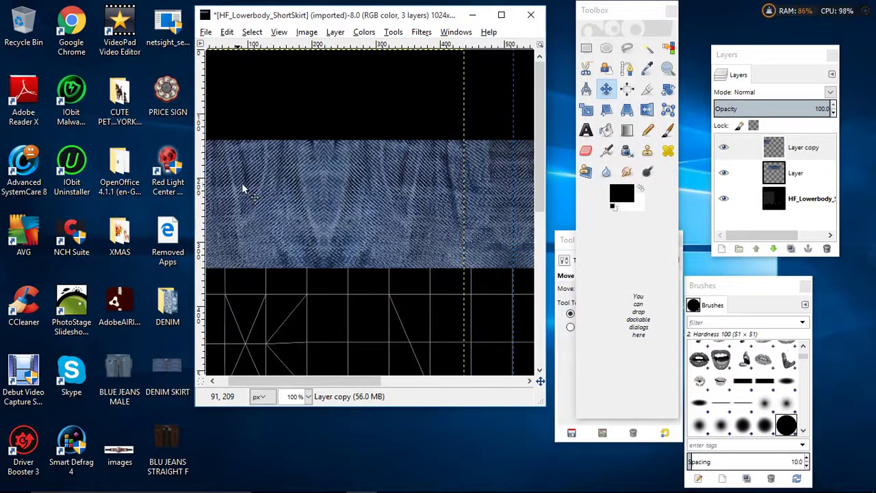
Duplicate the left extension layer, flipped horizontally, and position it against the right edge of the central denim.
click(790, 249)
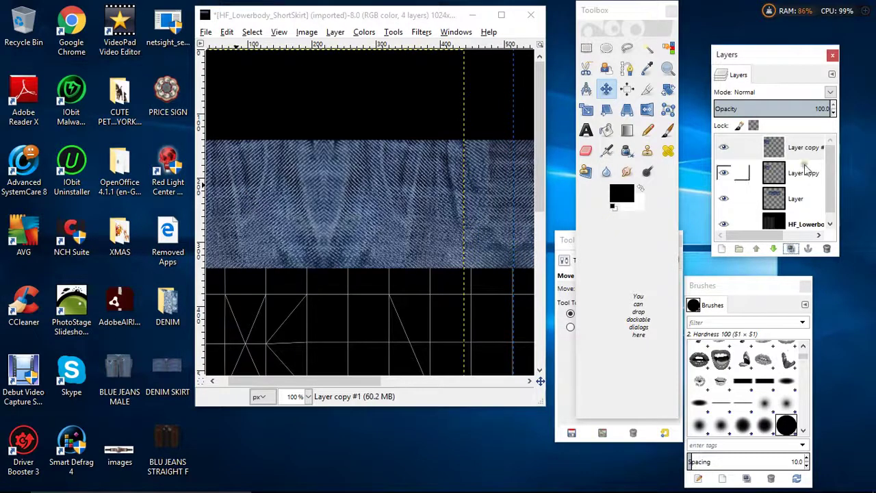
click(335, 32)
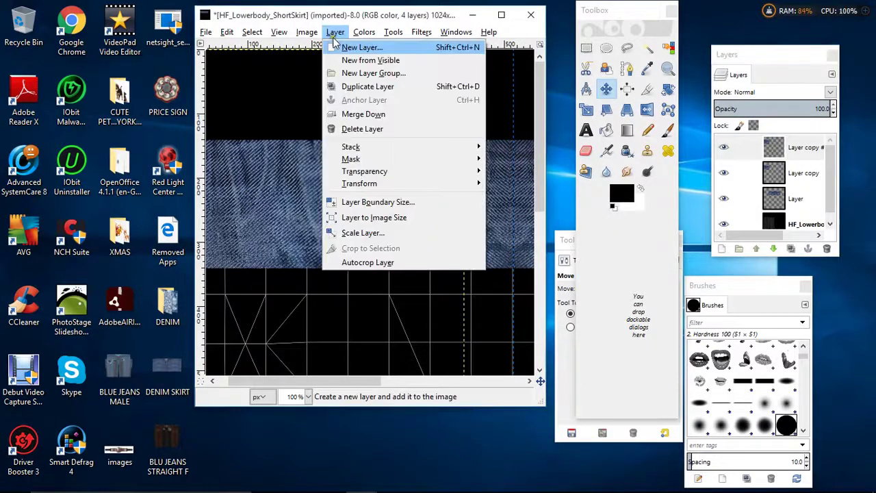
mouse_move(445, 183)
click(538, 185)
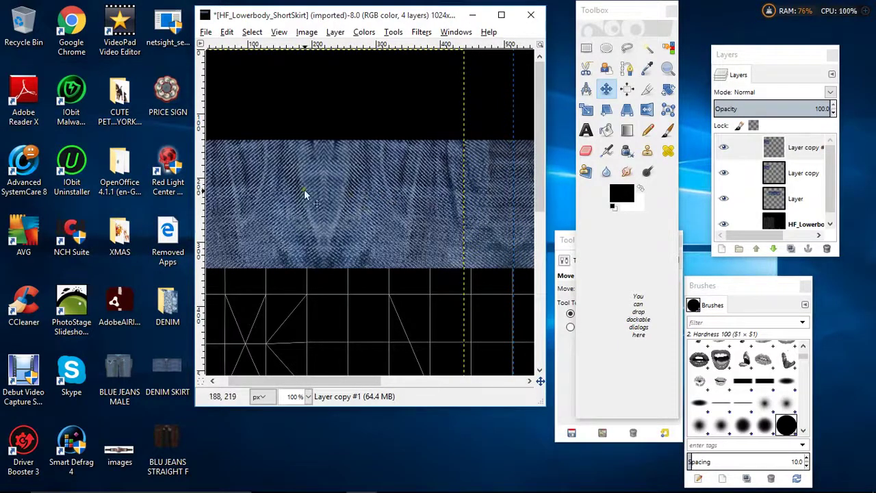
drag(254, 195, 501, 228)
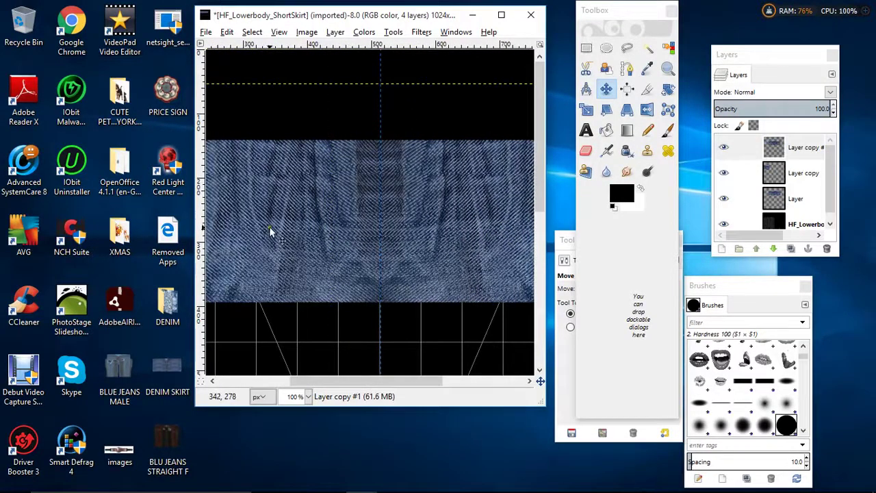
drag(270, 231, 516, 196)
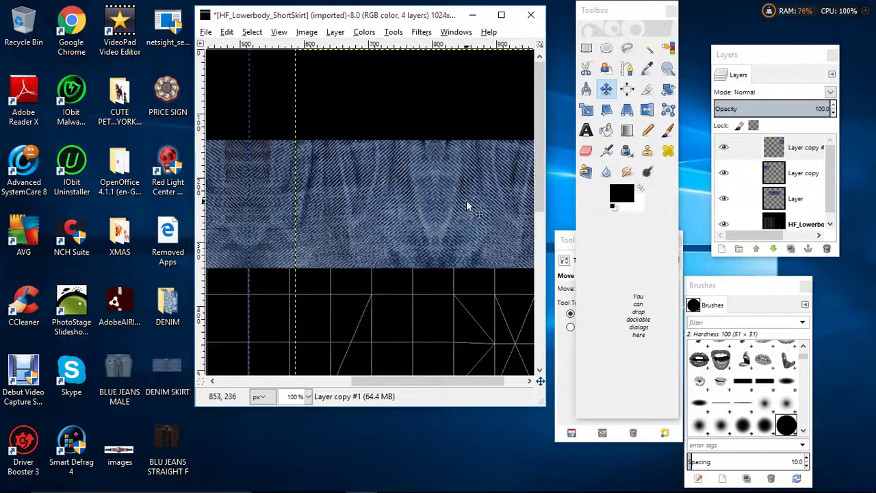
Merge both denim extension copies down into the main denim layer.
right_click(792, 147)
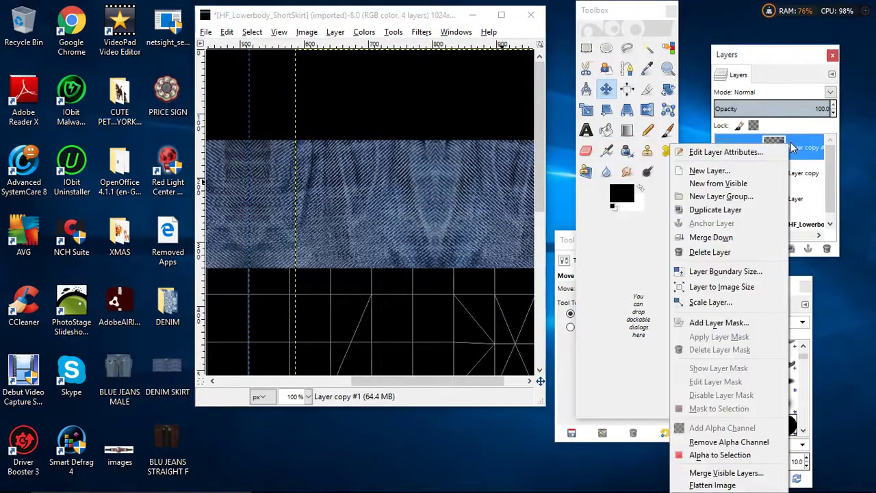
click(726, 239)
right_click(787, 150)
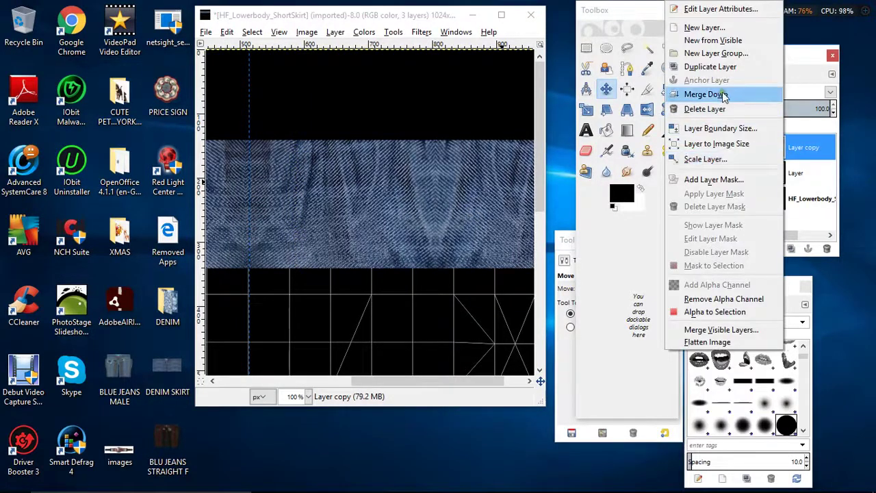
click(759, 95)
Duplicate the full-width denim band and move the copy about 145 px down to extend the coverage of the skirt template.
click(301, 396)
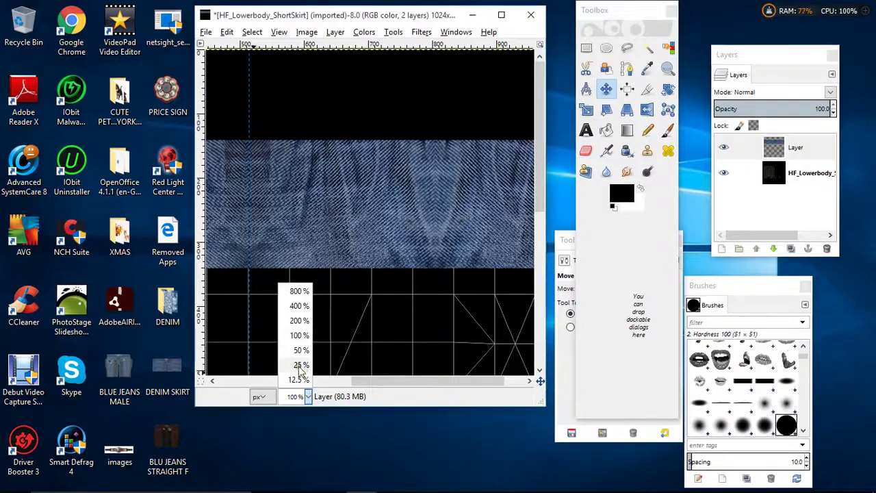
click(295, 362)
scroll(352, 279, down, 3)
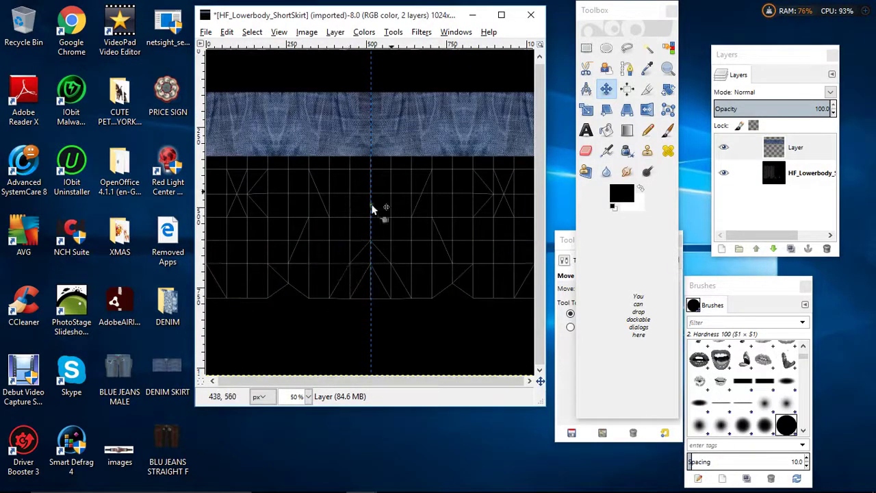
click(813, 163)
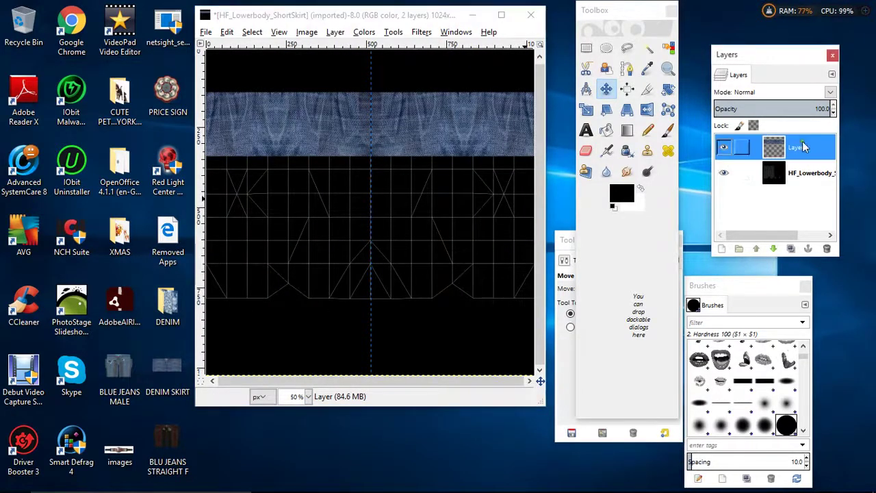
click(791, 248)
click(606, 89)
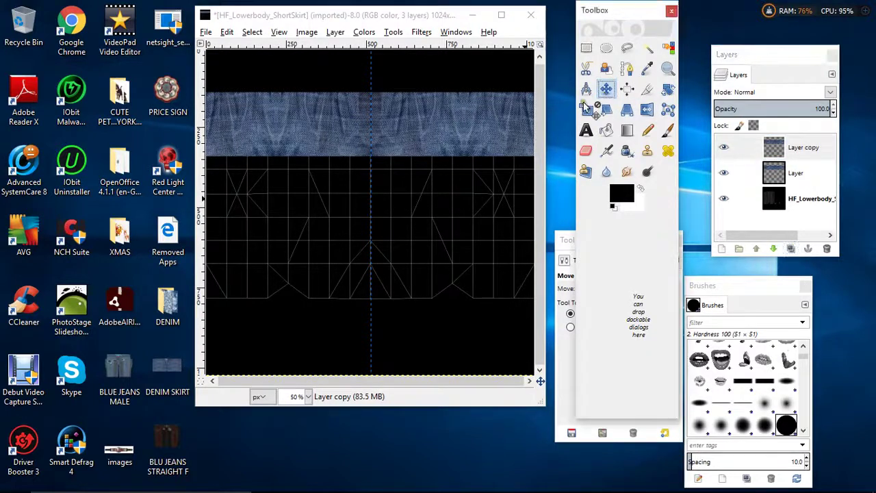
drag(447, 131, 442, 184)
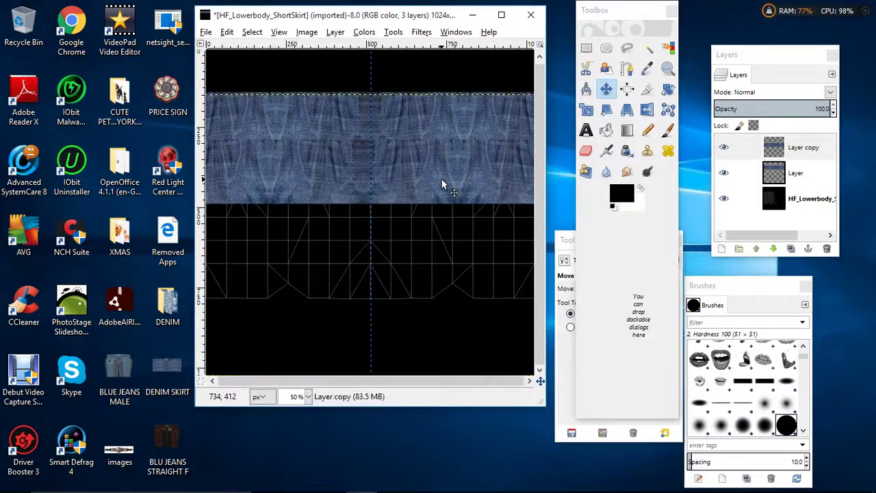
Lower the copied band beneath the original denim layer, and add another duplicate of it about 145 px further down the skirt.
click(808, 152)
click(773, 249)
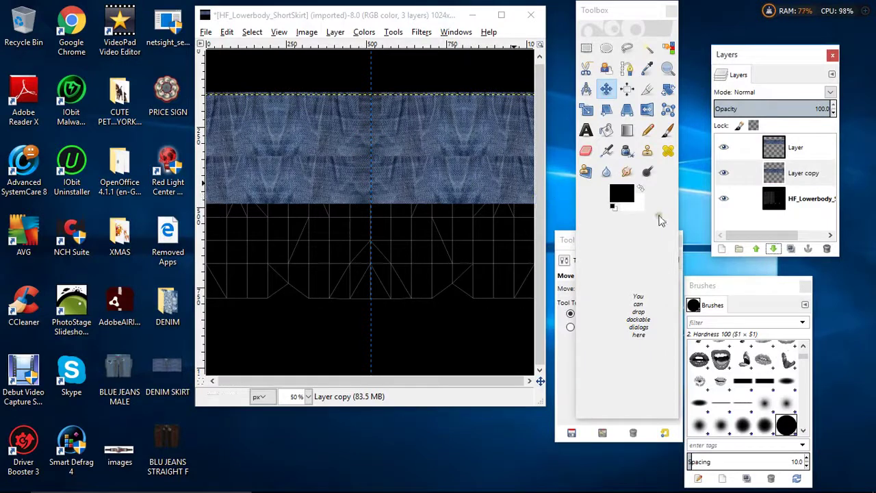
click(791, 249)
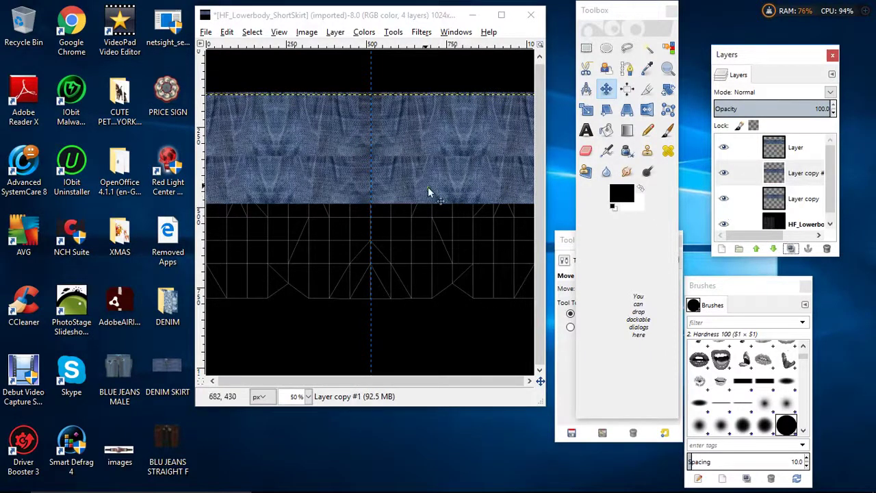
drag(416, 173, 416, 223)
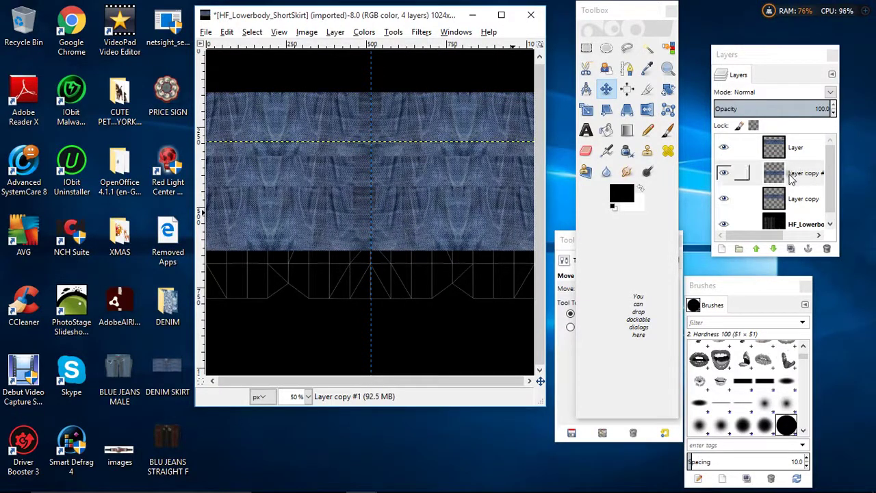
Lower the third denim band beneath the second in the layer stack, and merge all three denim layers into one.
click(773, 248)
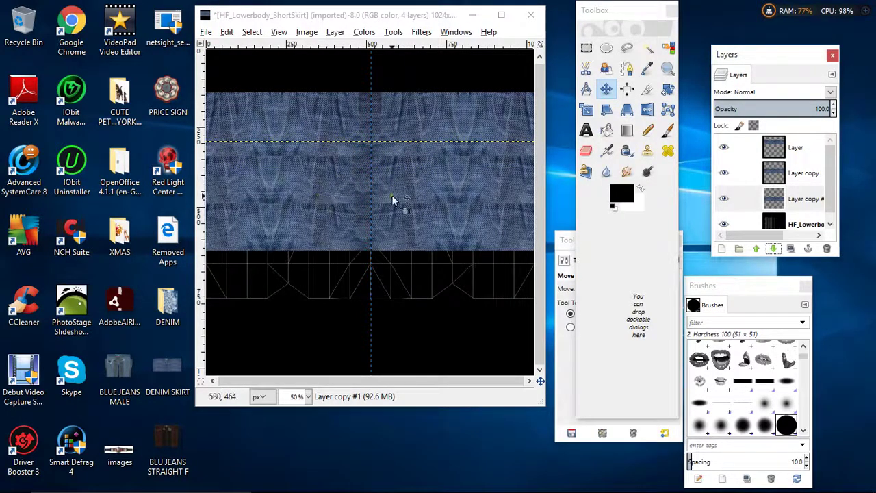
click(798, 147)
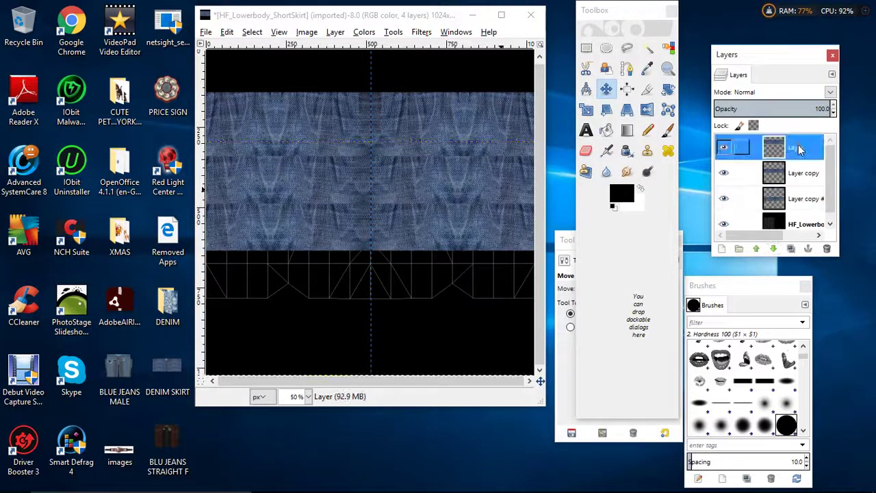
right_click(800, 147)
click(746, 94)
right_click(796, 147)
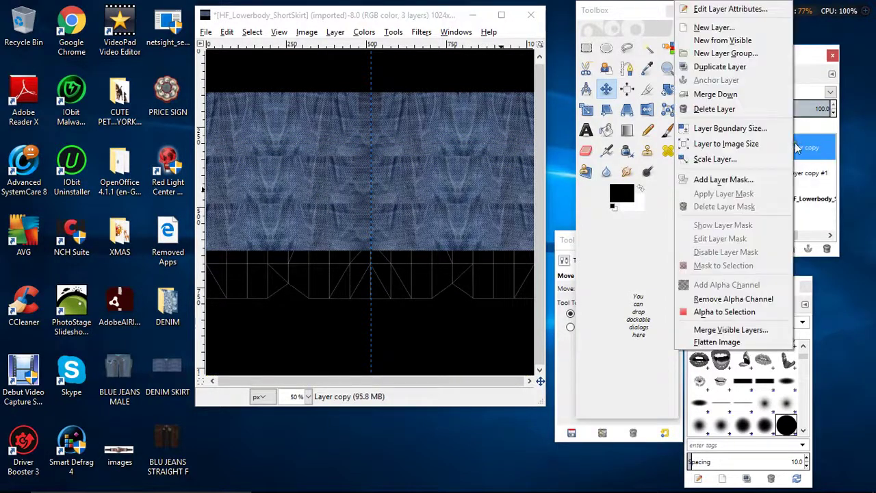
click(743, 94)
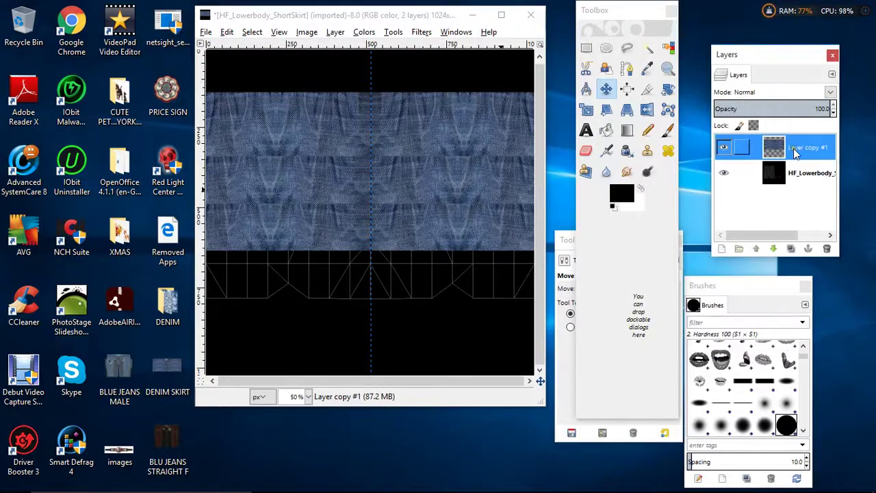
Hide the skirt template layer and export the denim texture as DENIM SKIRT.png to the Desktop, replacing the existing file and keeping the default PNG options.
click(724, 172)
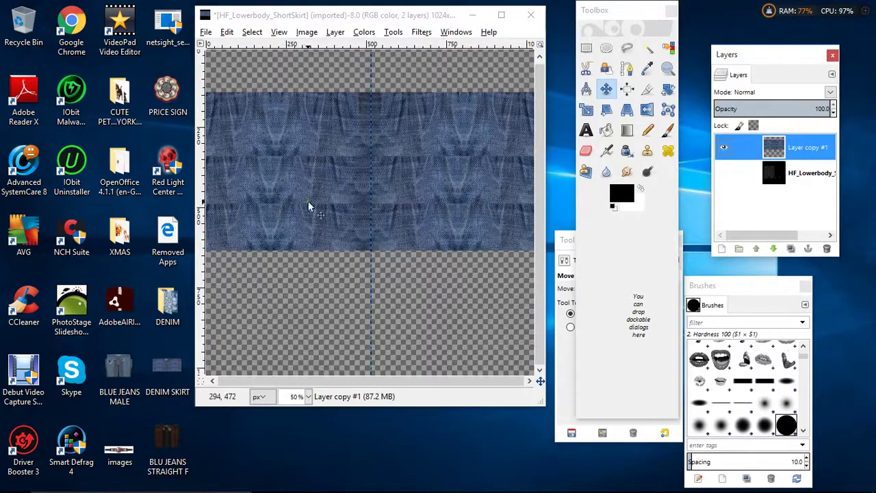
click(206, 32)
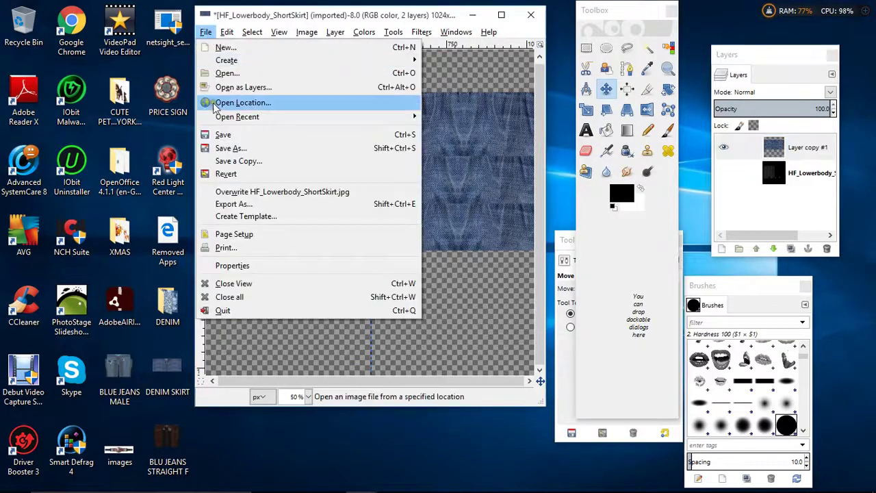
click(230, 204)
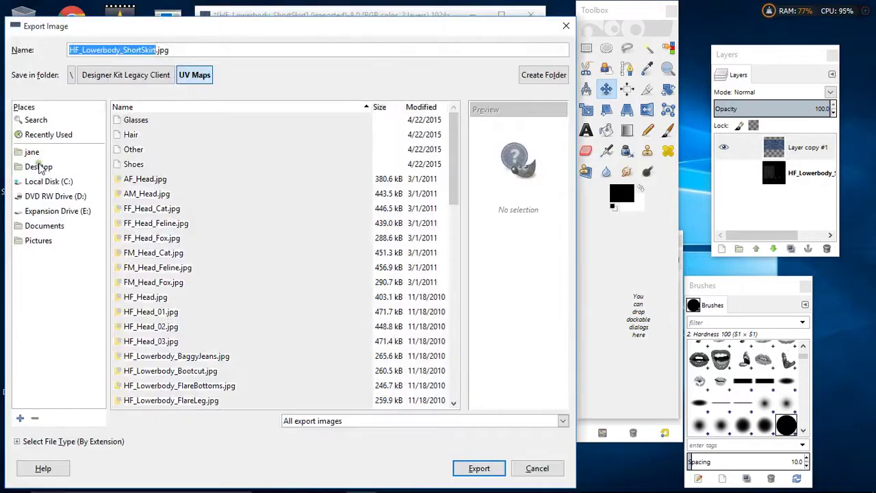
click(41, 167)
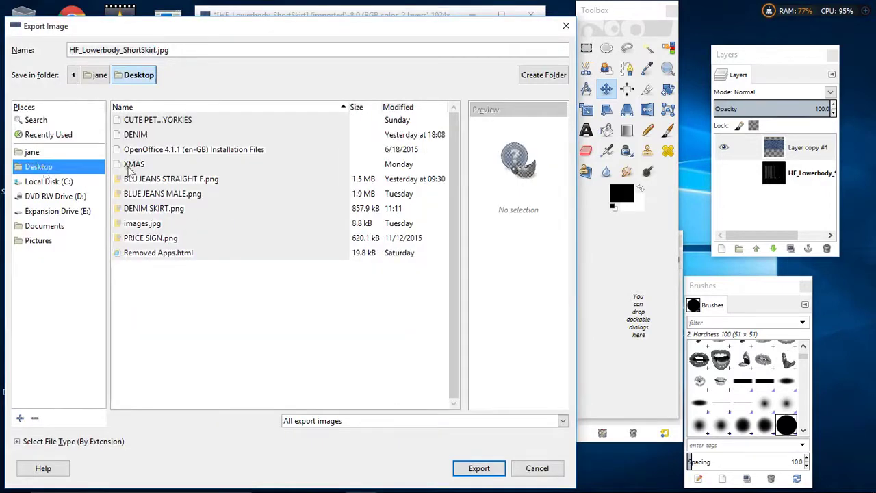
click(154, 209)
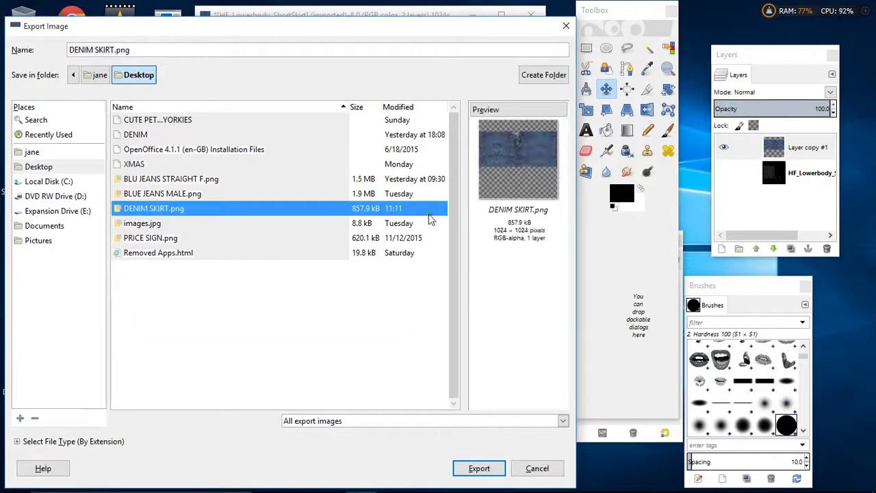
click(485, 467)
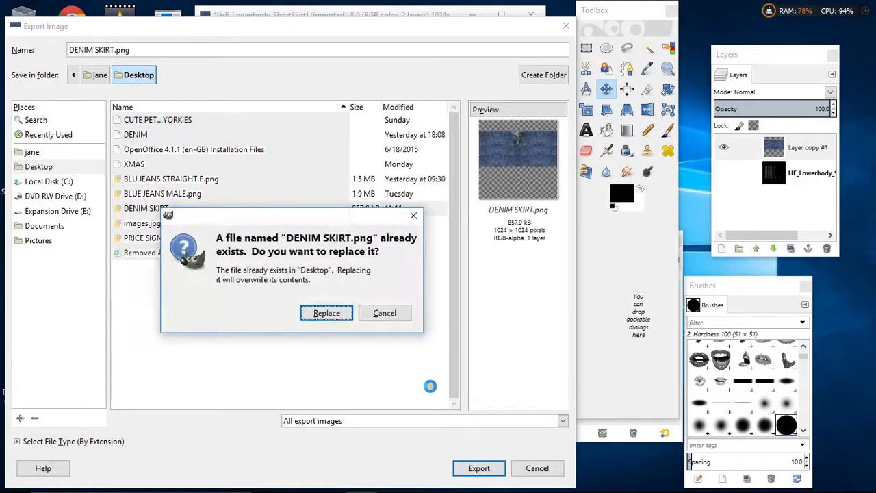
click(331, 315)
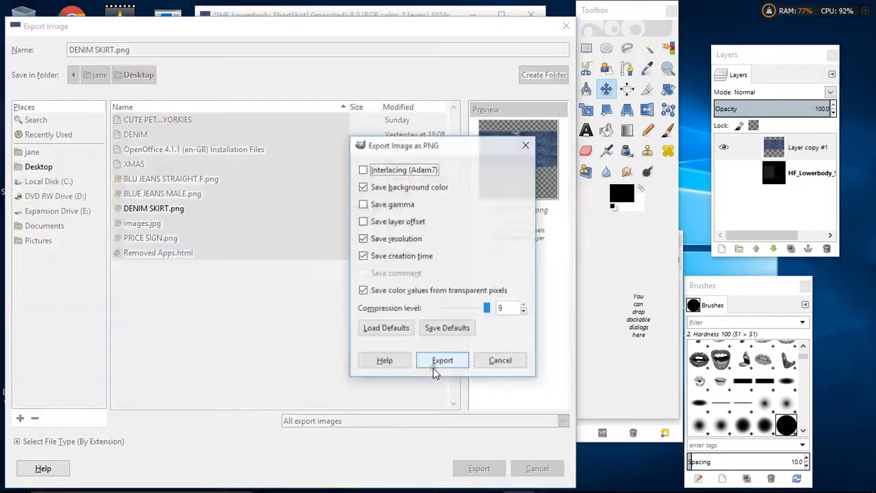
click(436, 364)
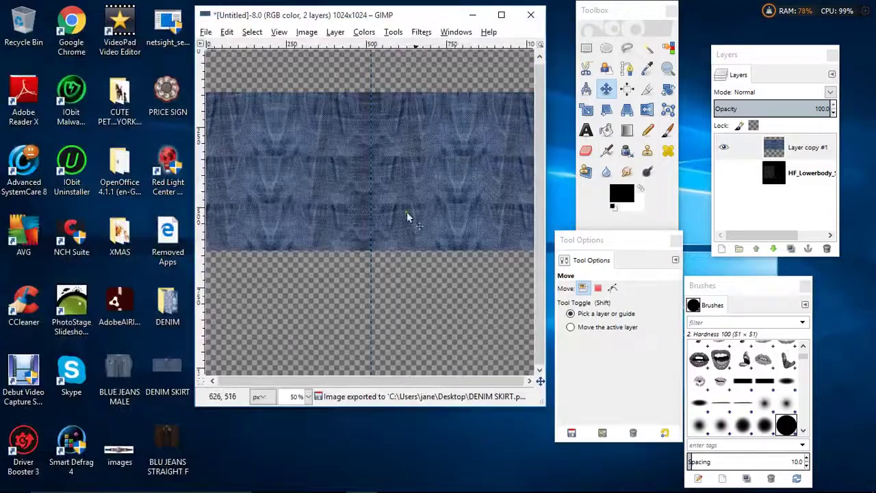
Minimize the image window, switch to Chrome and open the Clothing section of the Red Light Center site.
click(472, 15)
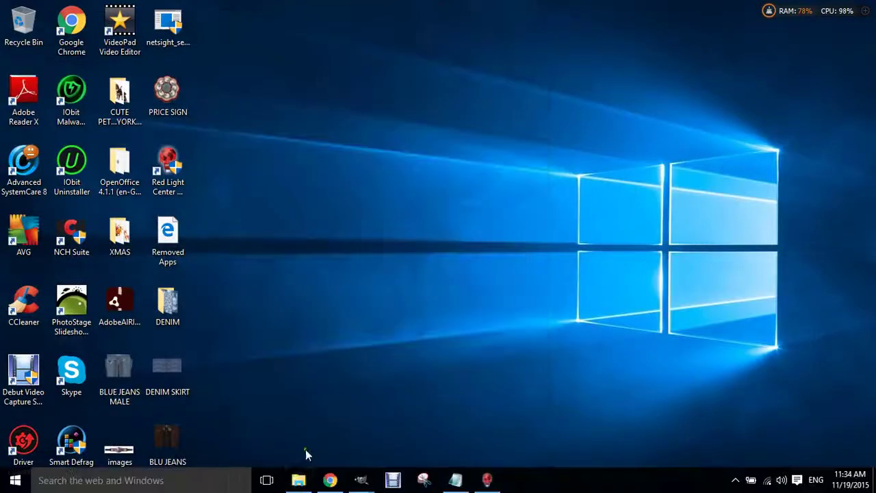
click(329, 479)
click(406, 232)
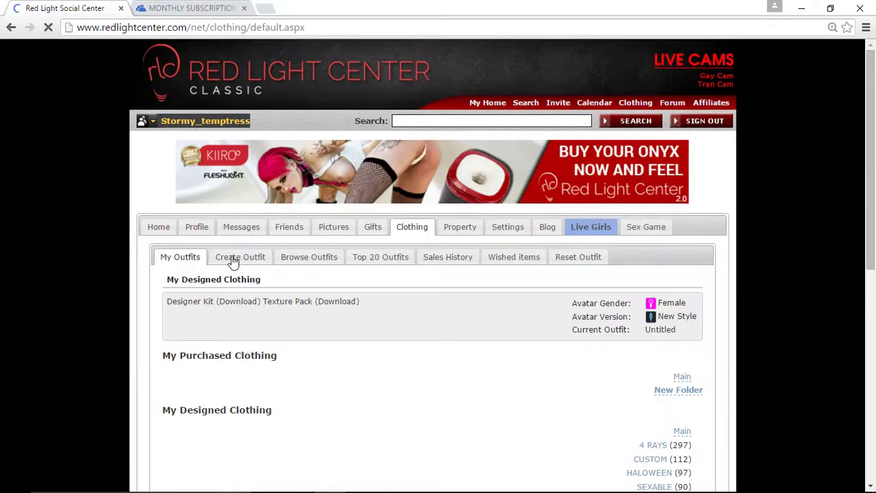
Start creating an outfit with the New Style avatar type, Female gender and the Female legs model category.
click(233, 263)
scroll(307, 296, down, 2)
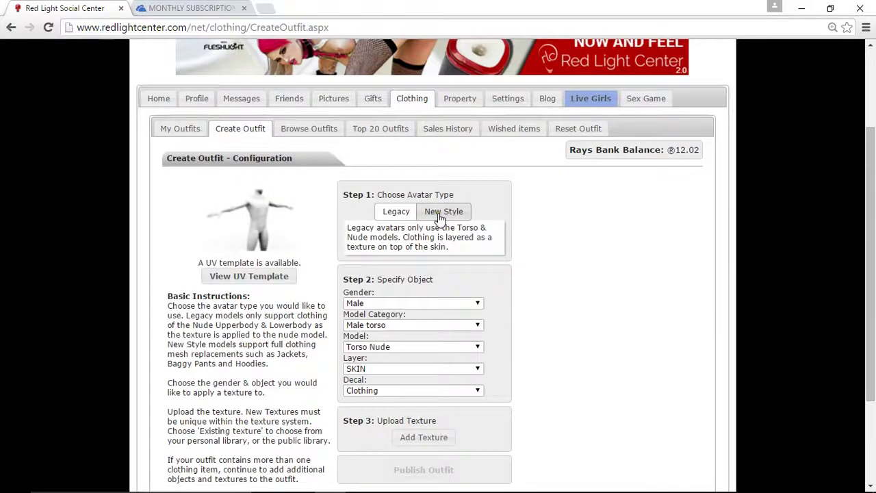
click(441, 214)
click(387, 334)
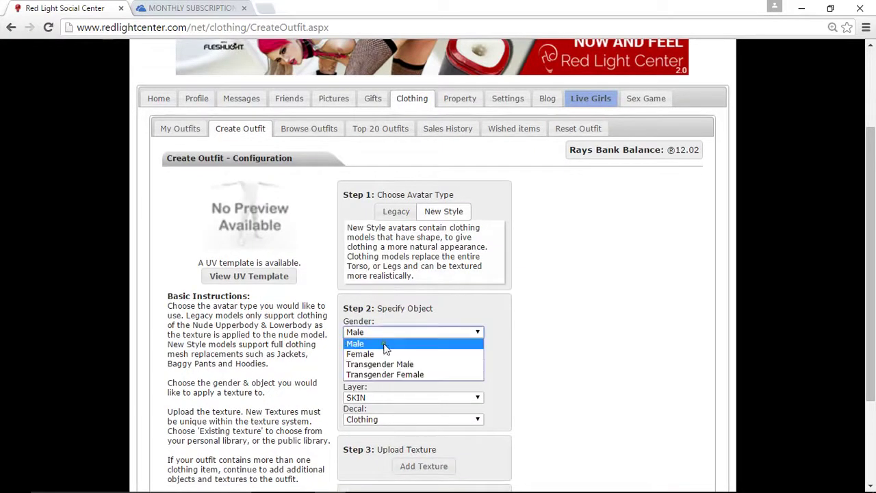
click(390, 356)
scroll(320, 332, down, 1)
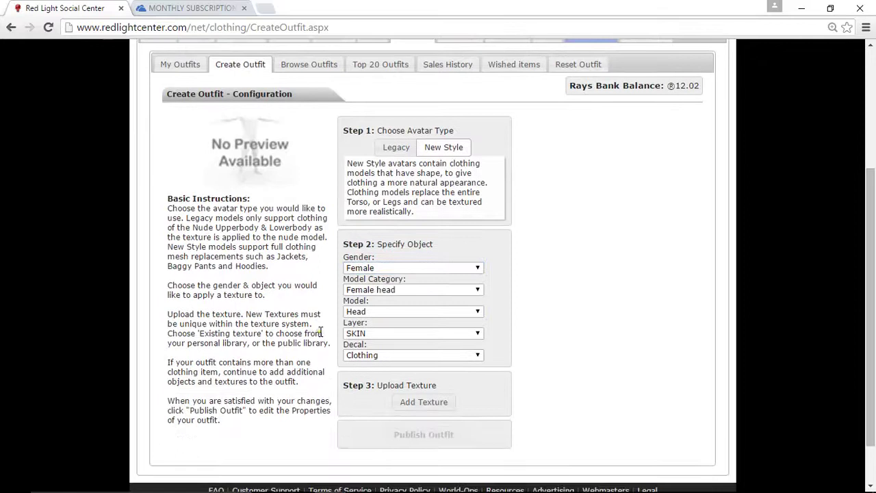
click(405, 291)
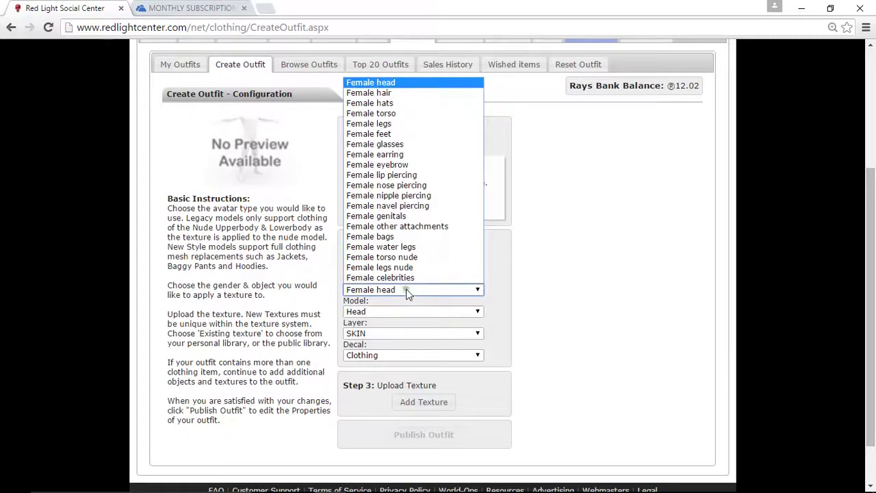
click(387, 124)
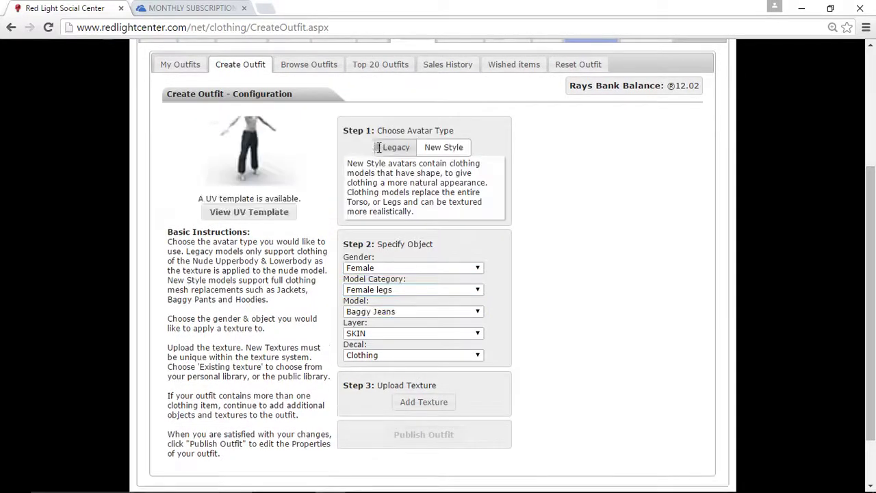
Set the outfit's model to Short Skirt and its layer to CLOTHING.
click(377, 311)
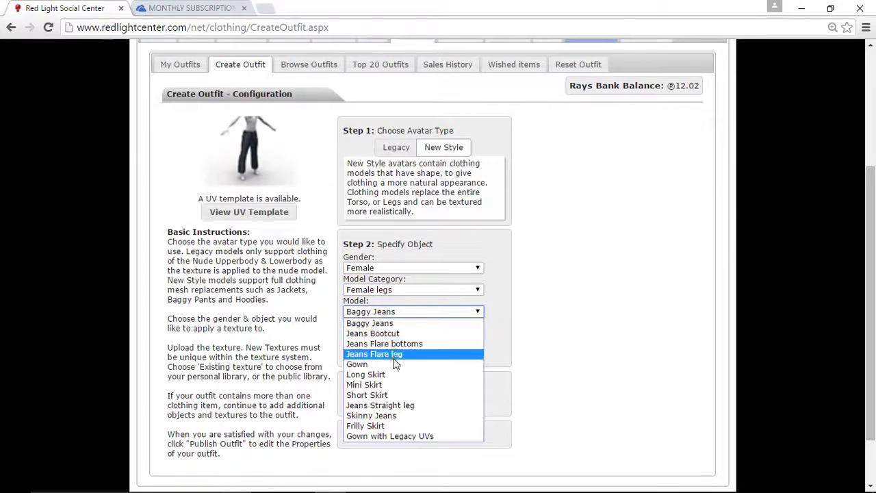
click(388, 310)
click(388, 311)
click(372, 395)
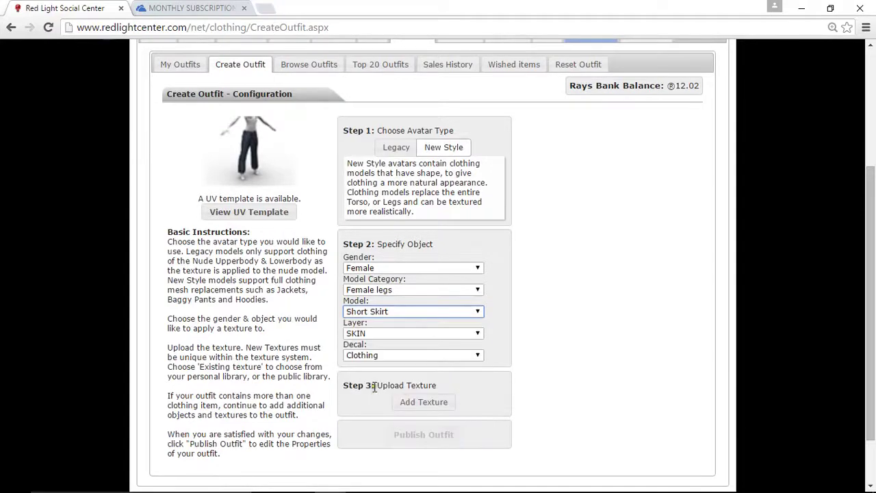
click(413, 333)
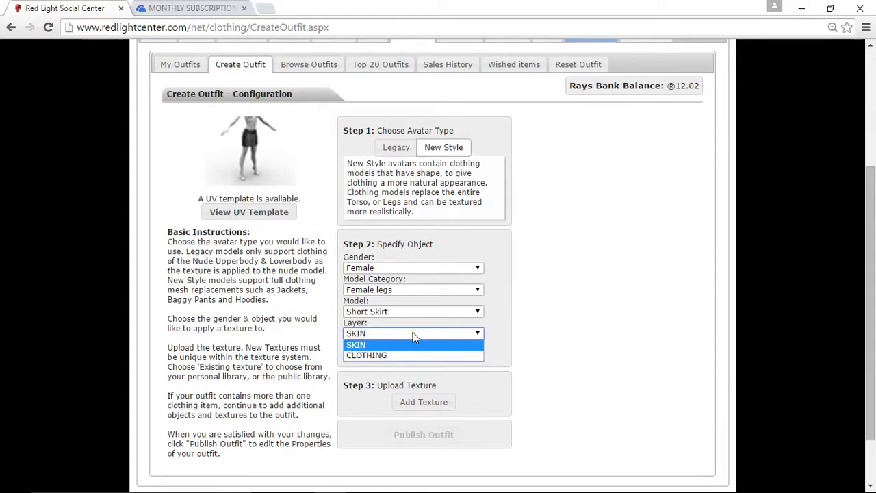
click(394, 355)
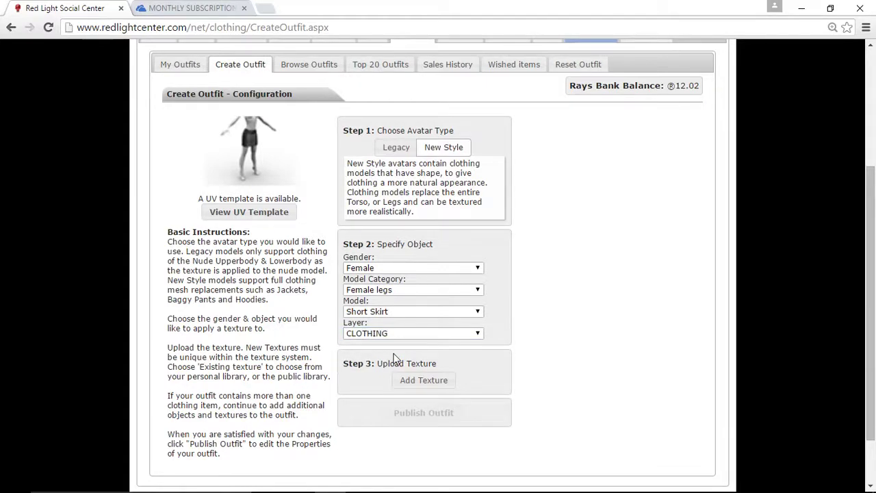
Start adding a new texture to the outfit, browse to the Desktop folder, and abandon the upload.
click(416, 383)
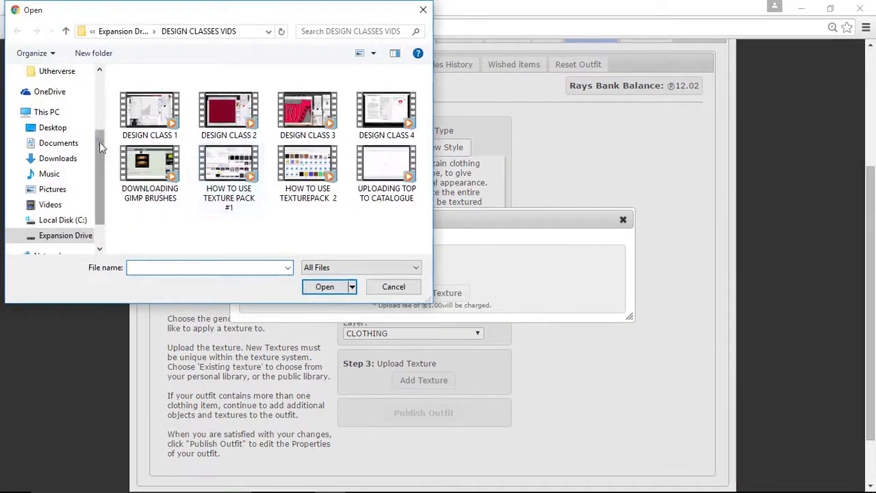
click(53, 127)
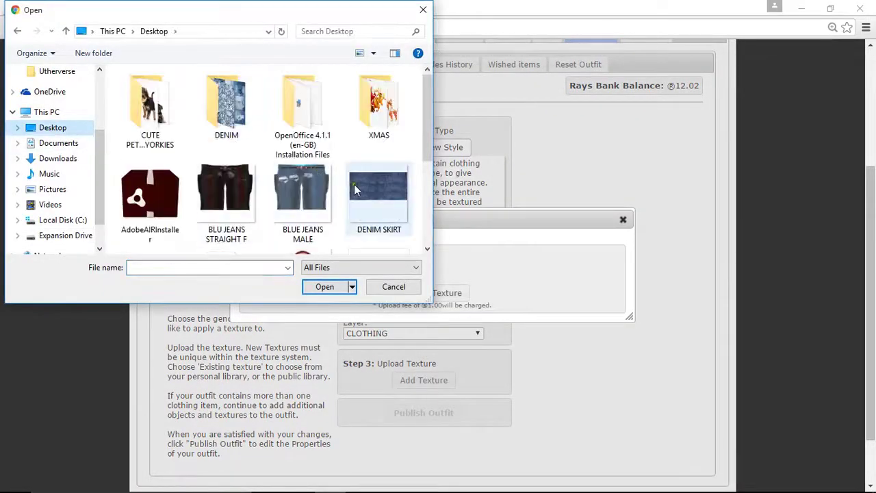
click(389, 291)
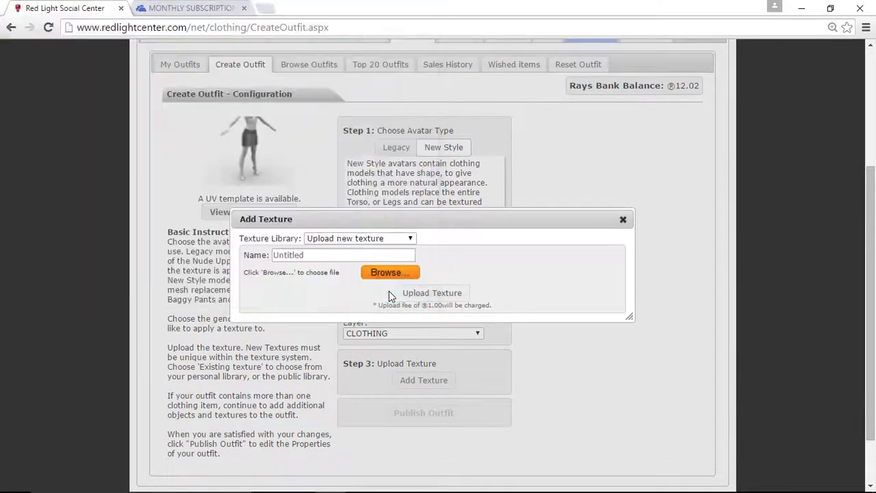
click(624, 219)
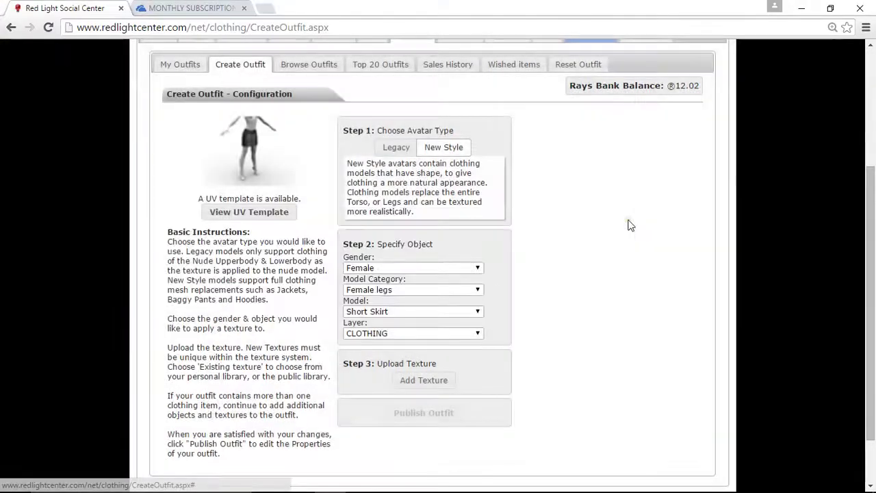
Return to My Outfits, expand My Designed Clothing, and open the configuration of the untitled female New Style outfit.
click(192, 65)
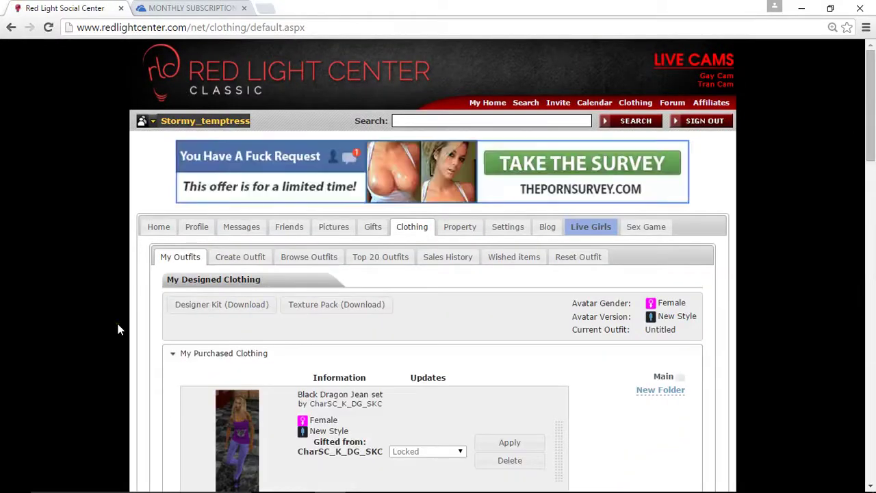
scroll(118, 329, down, 20)
scroll(118, 329, down, 2)
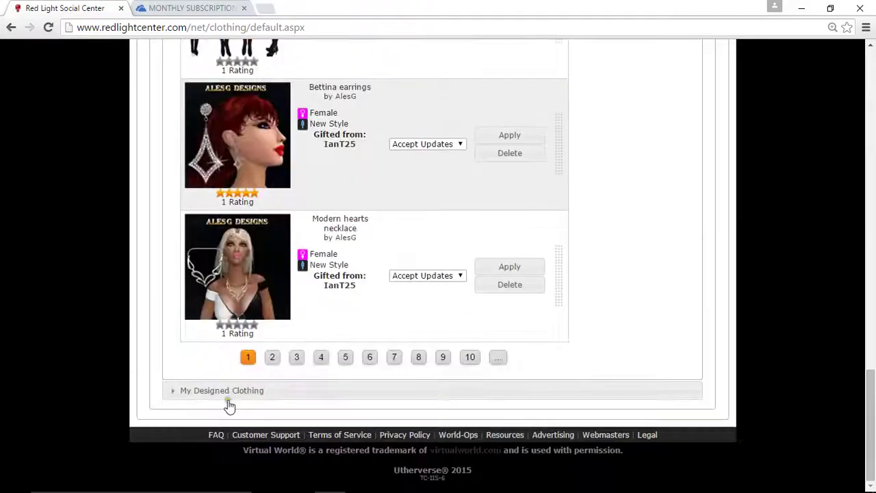
click(228, 395)
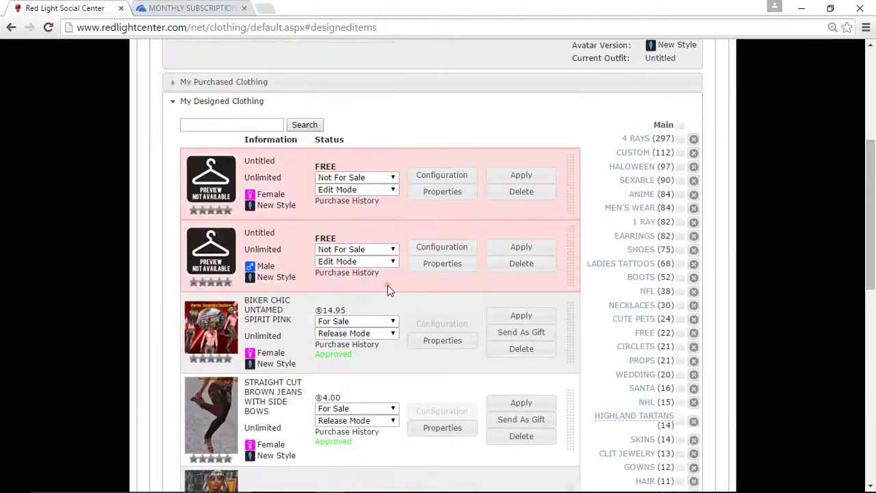
click(442, 180)
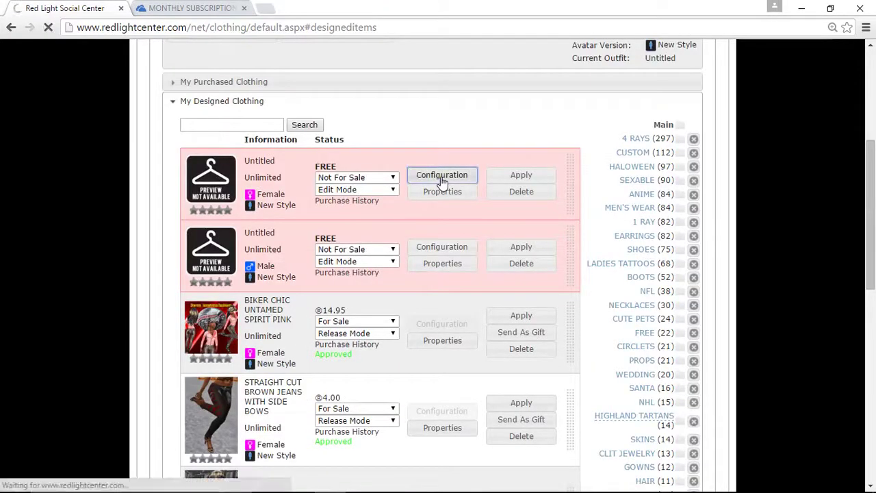
scroll(498, 254, down, 1)
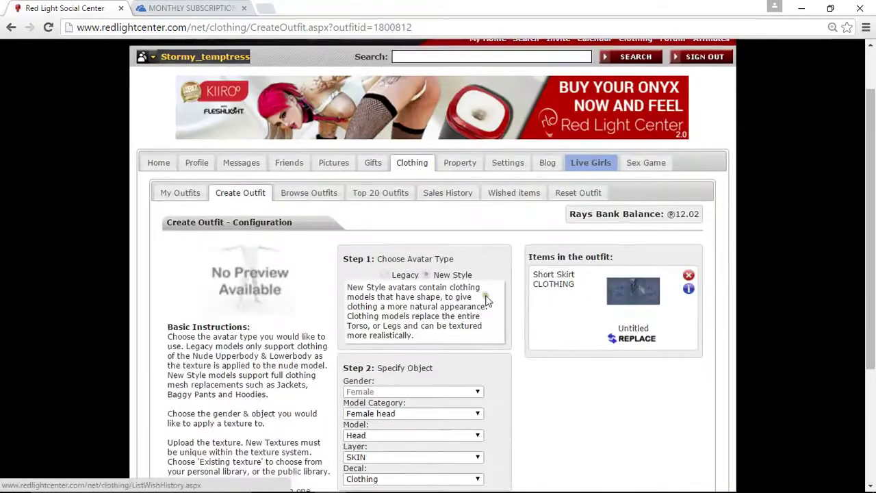
Replace the outfit's Short Skirt texture with the DENIM SKIRT file from the Desktop.
click(633, 342)
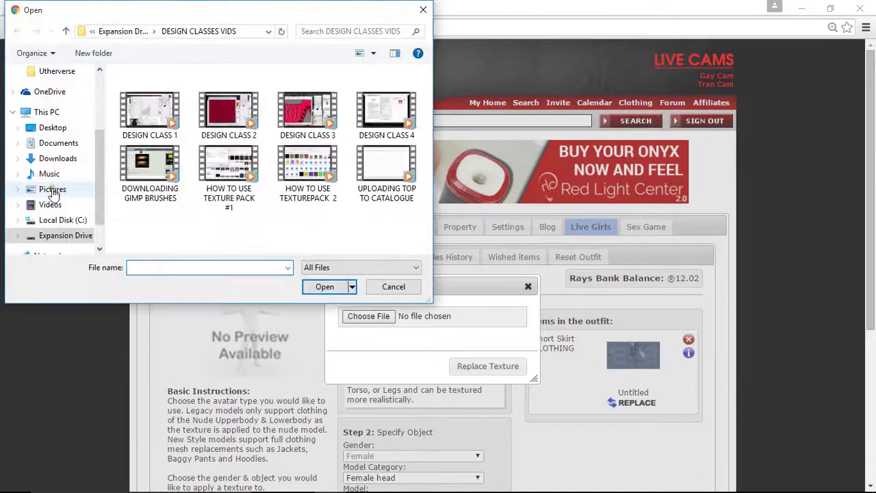
click(53, 127)
click(370, 205)
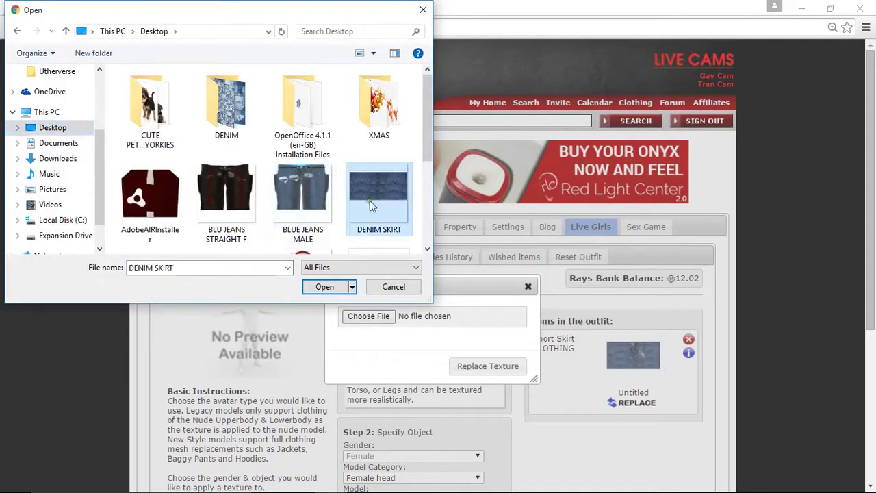
click(323, 287)
click(460, 363)
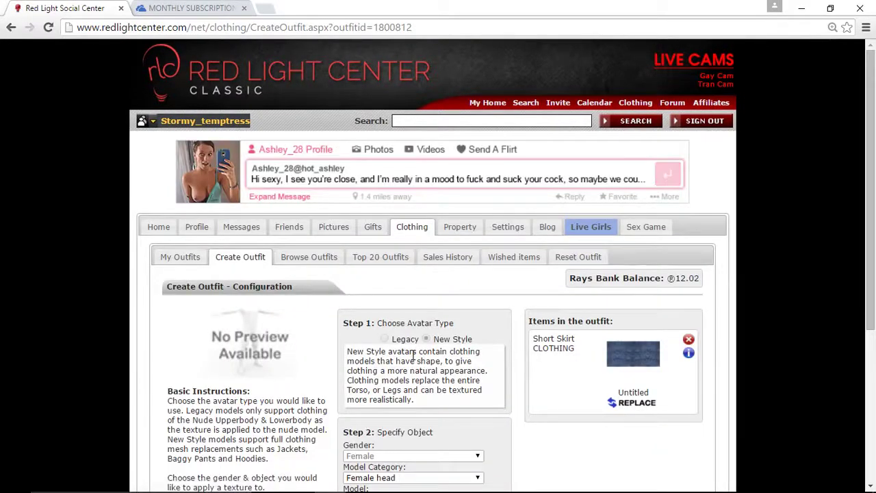
Publish the short skirt outfit to its properties page and test it on the avatar.
scroll(414, 356, down, 1)
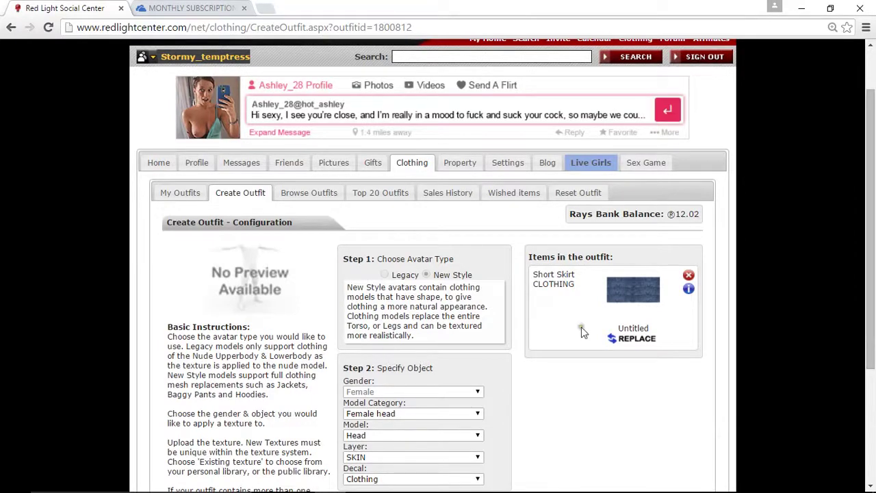
scroll(457, 336, down, 1)
scroll(457, 337, down, 1)
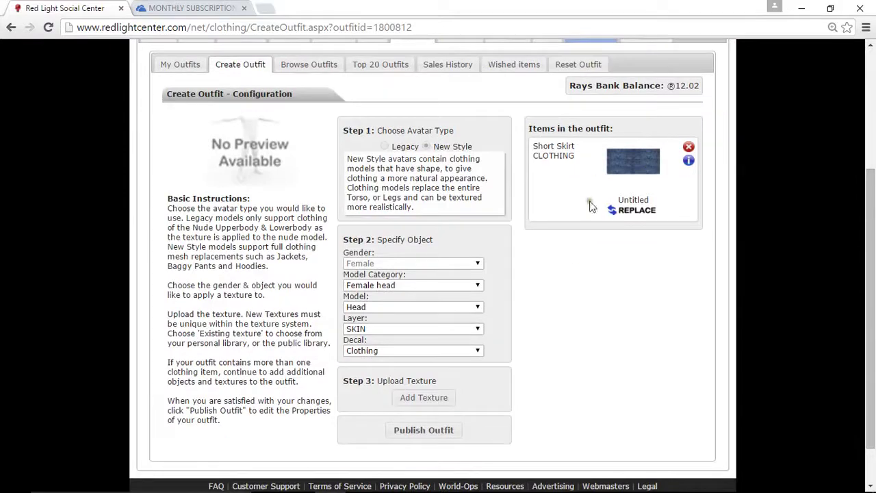
click(419, 438)
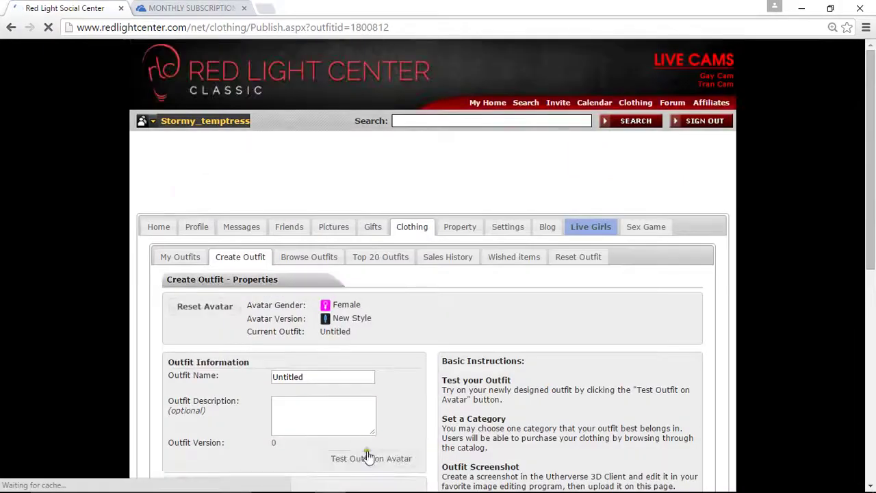
click(368, 457)
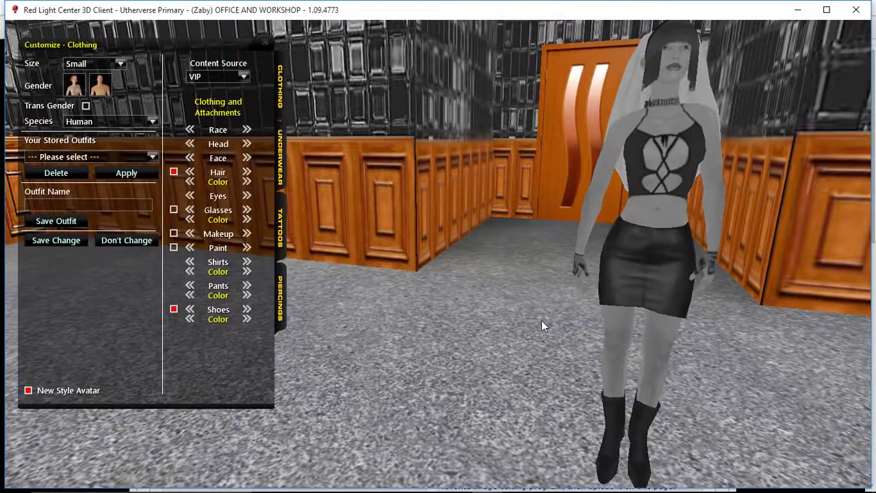
Turn the avatar around in the 3D client to examine the denim skirt from the back and front.
click(560, 321)
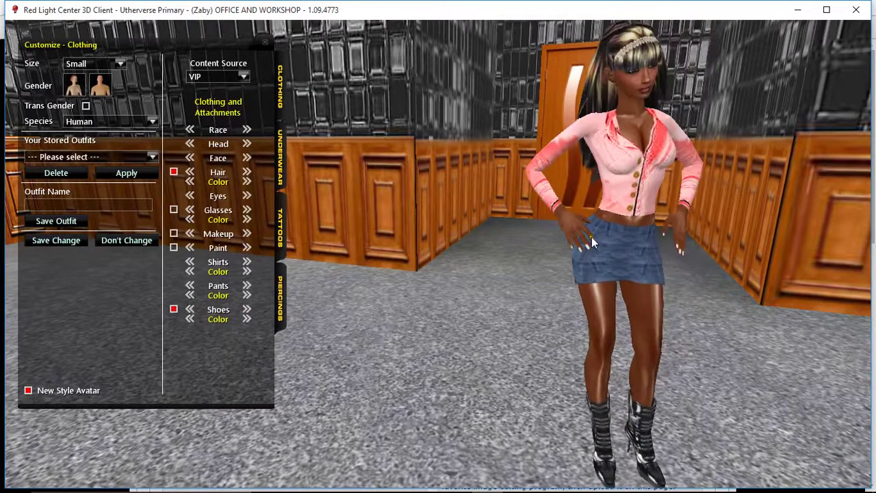
drag(536, 305, 685, 336)
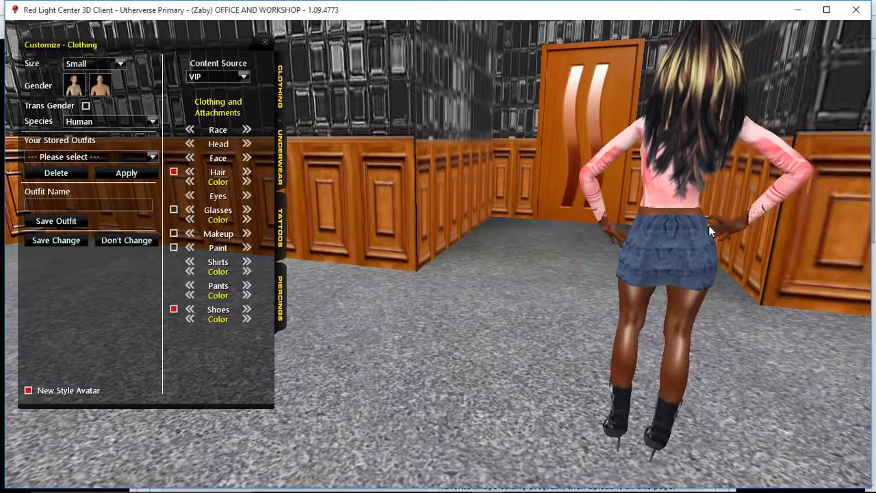
drag(546, 319, 373, 297)
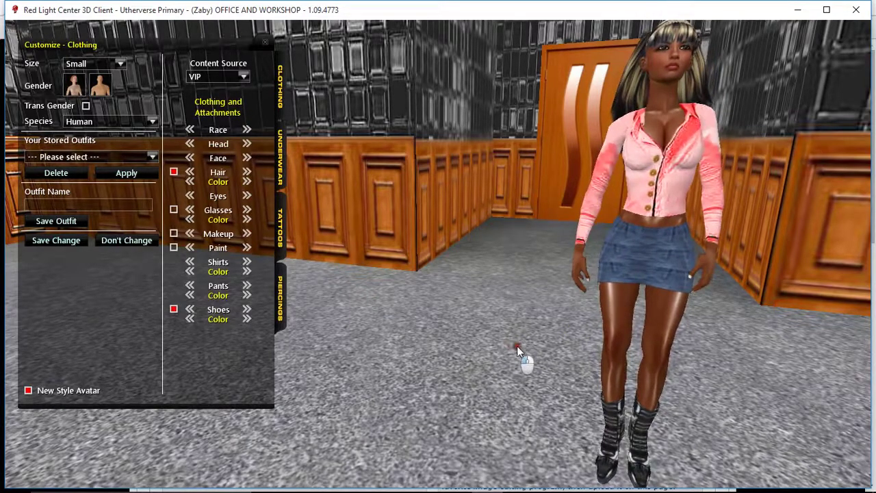
drag(510, 344, 510, 343)
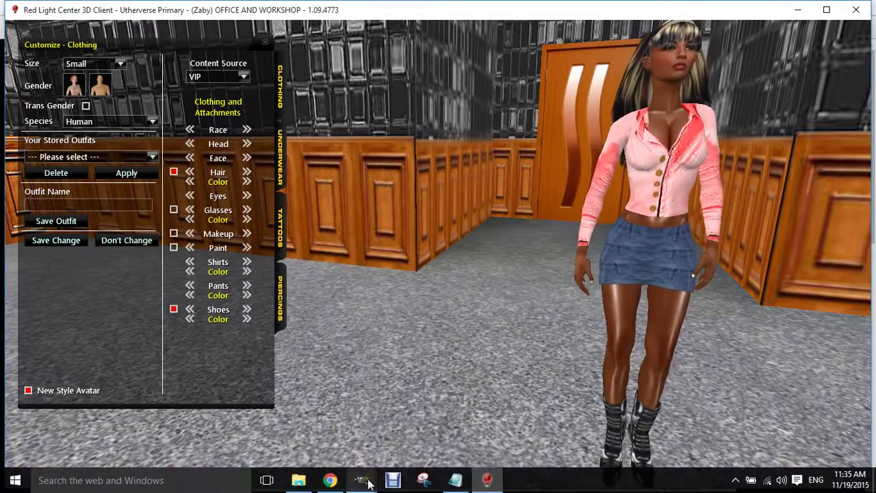
mouse_move(359, 479)
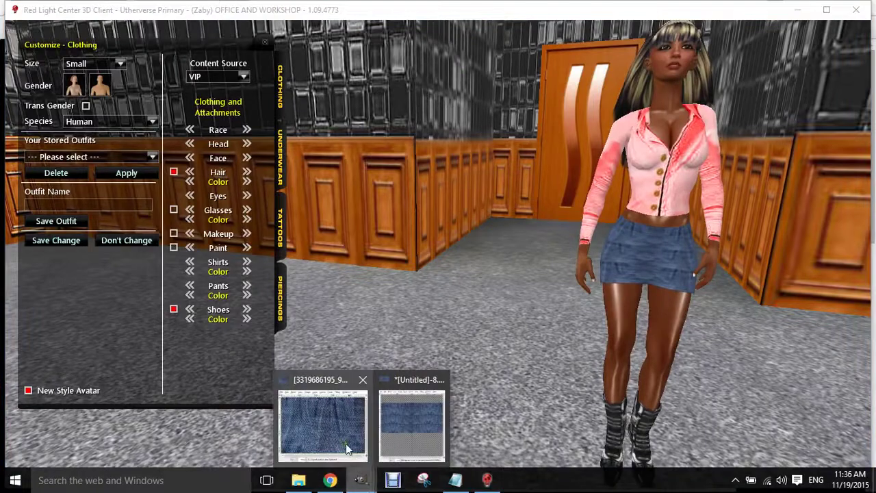
click(395, 423)
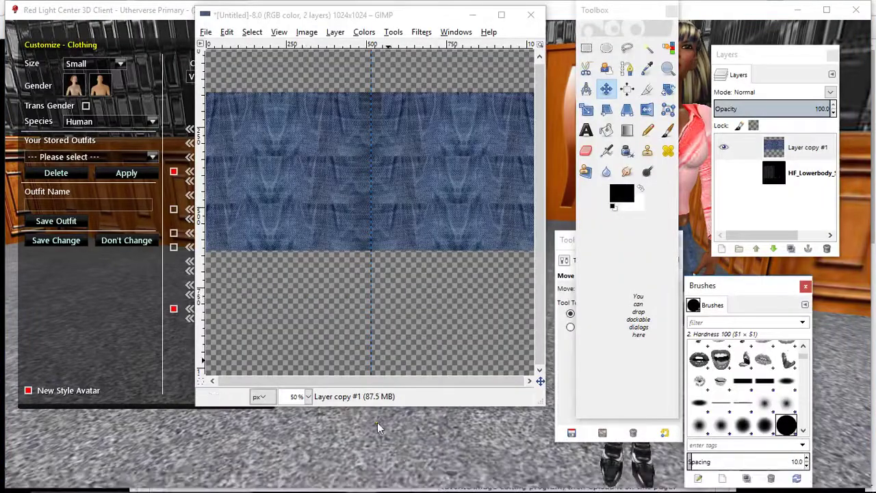
mouse_move(359, 479)
click(325, 438)
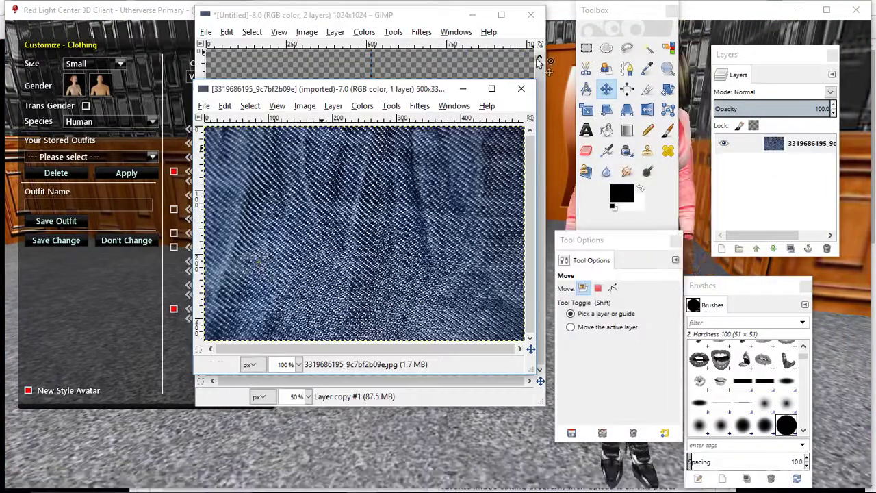
click(521, 88)
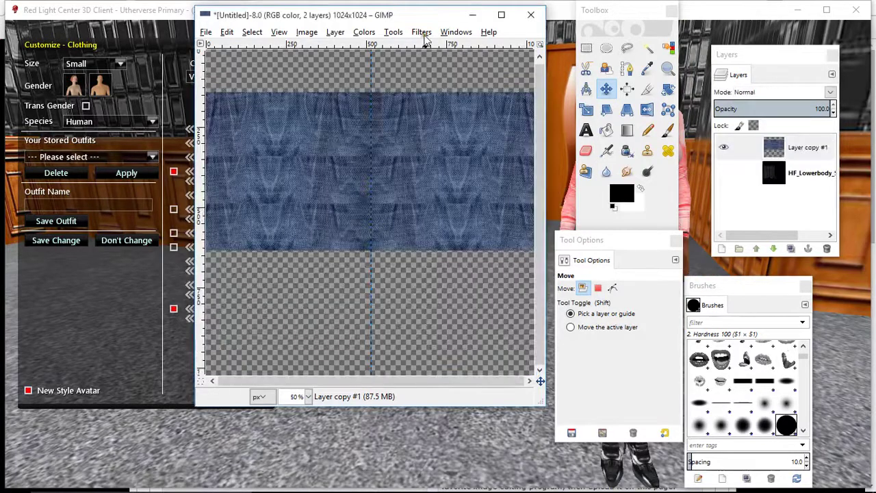
drag(414, 17, 429, 19)
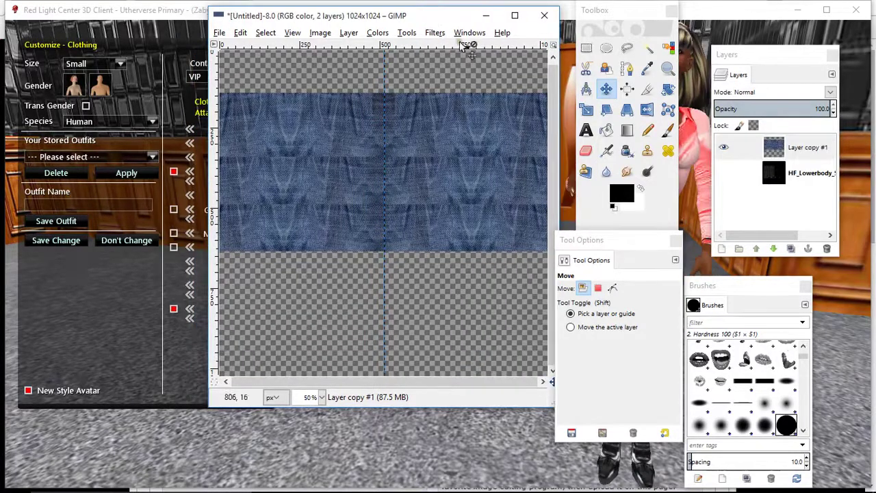
Add a new 1024 x 1024 px transparent layer above the denim layer in the skirt image.
click(799, 151)
click(721, 249)
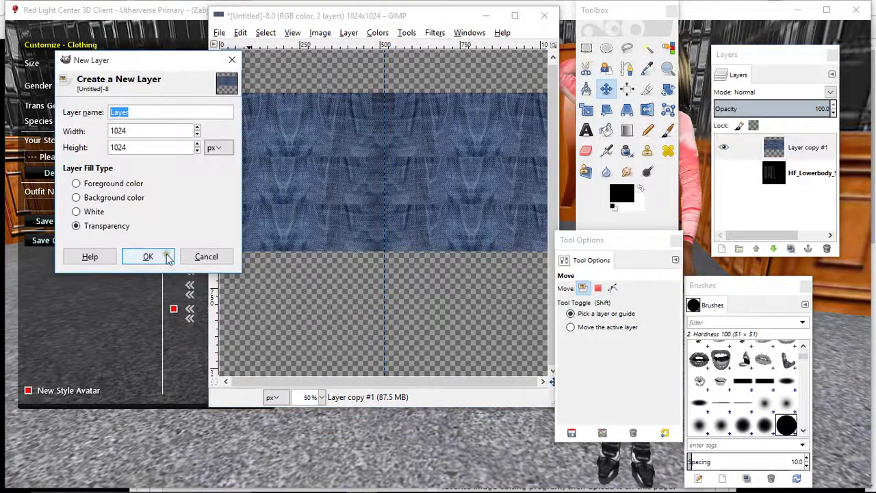
click(137, 256)
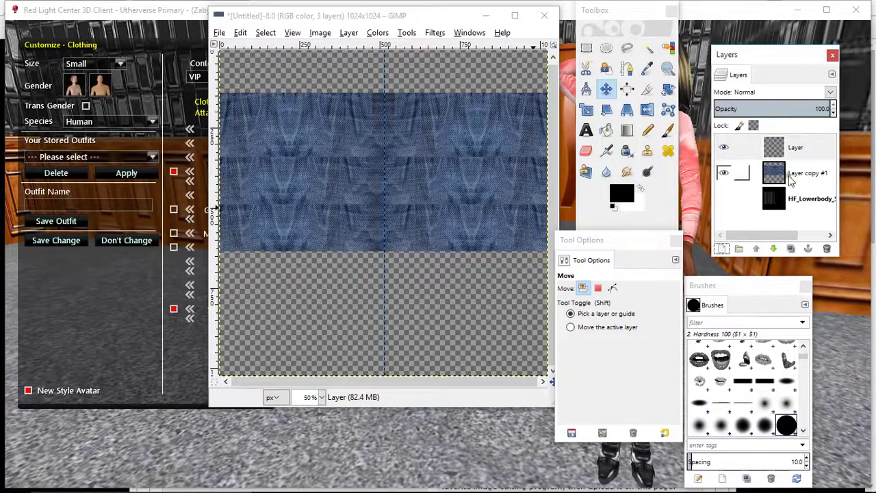
Reduce the opacity of Layer copy #1 to 53.8 and show the HF_Lowerbody template layer beneath it.
click(792, 177)
click(776, 108)
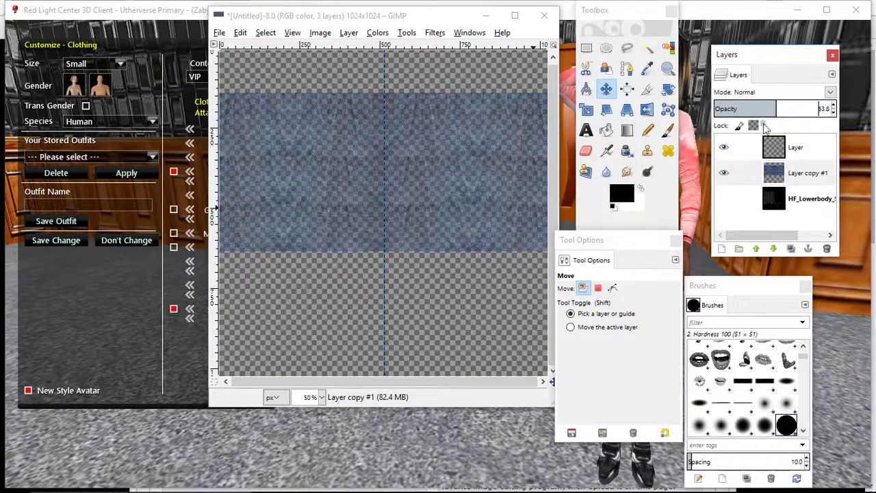
click(723, 198)
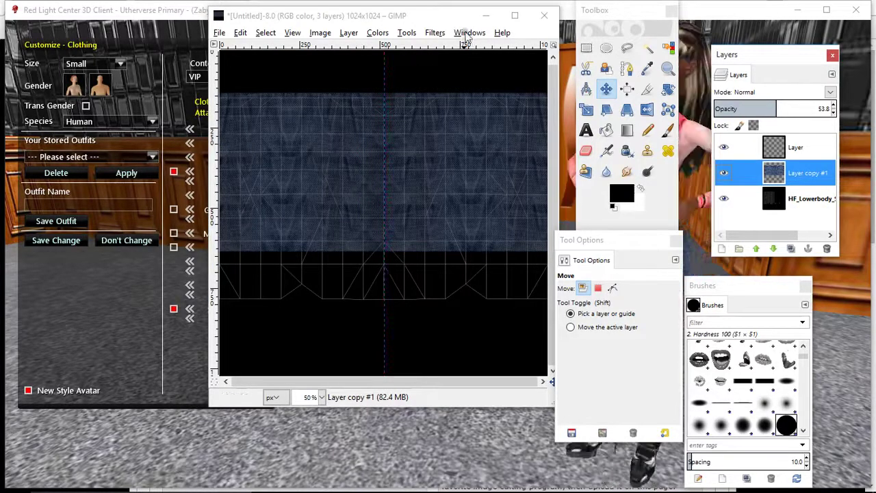
Put the open windows away, switch to the DENIM folder in File Explorer, and look through its texture images.
click(490, 16)
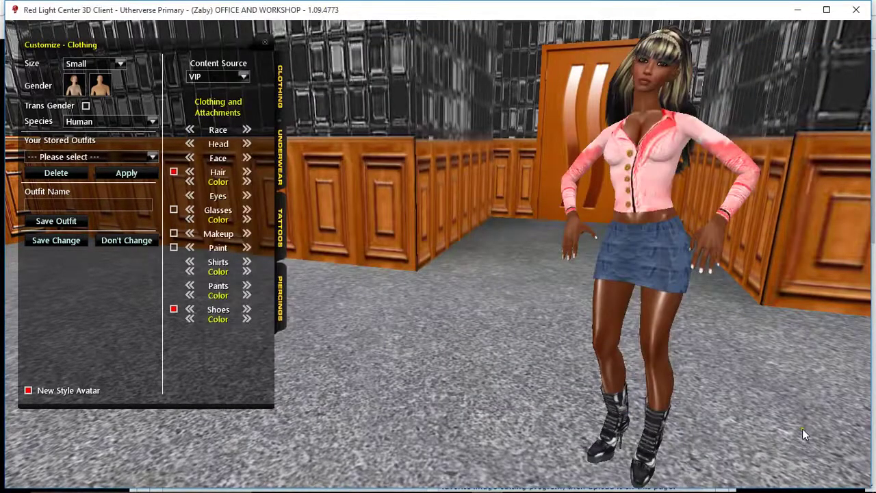
key(super+d)
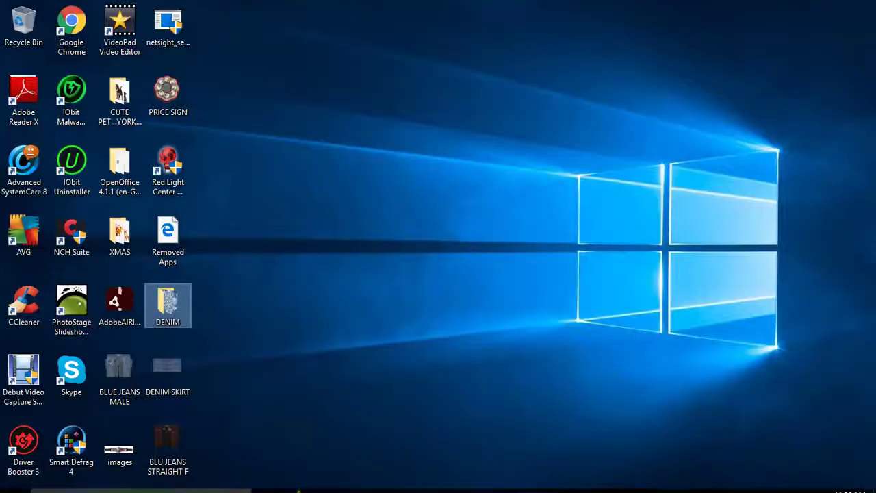
click(299, 481)
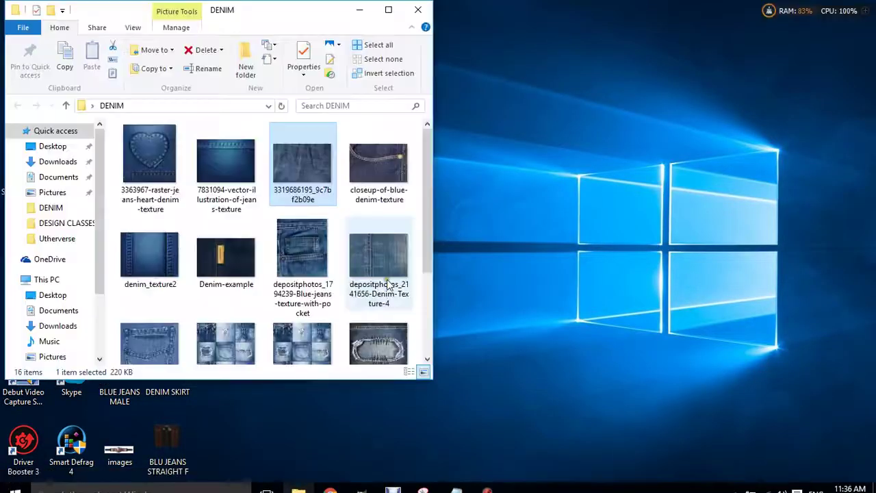
double_click(292, 14)
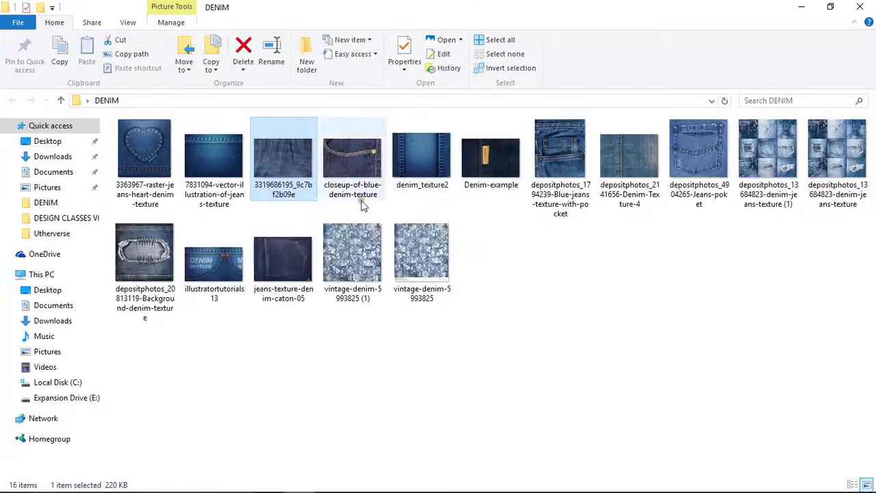
click(831, 9)
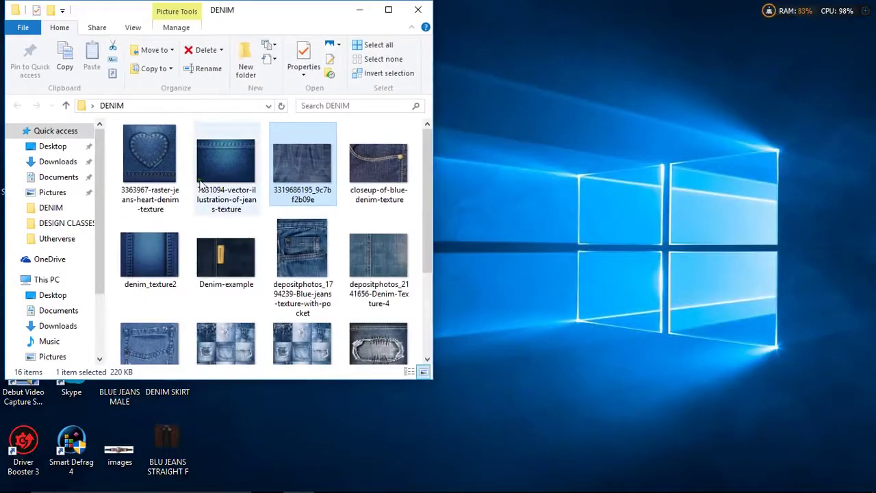
scroll(219, 214, down, 2)
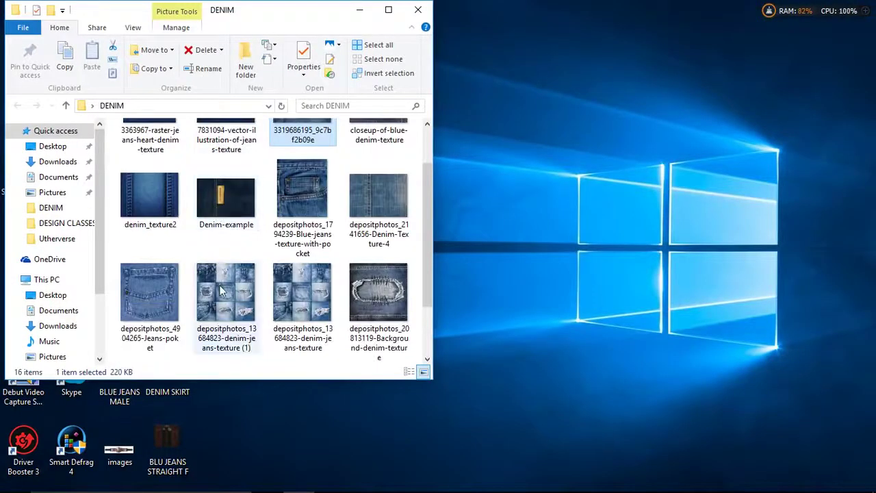
Shred the duplicate depositphotos_13684823-denim-jeans-texture file with IObit File Shredder, using the secure DoD5220.22-M(ECE) method.
click(287, 293)
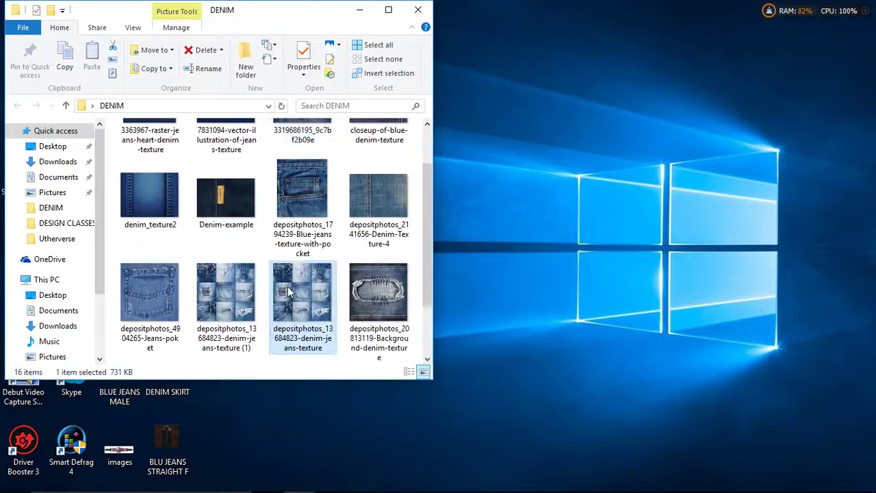
right_click(289, 293)
key(Escape)
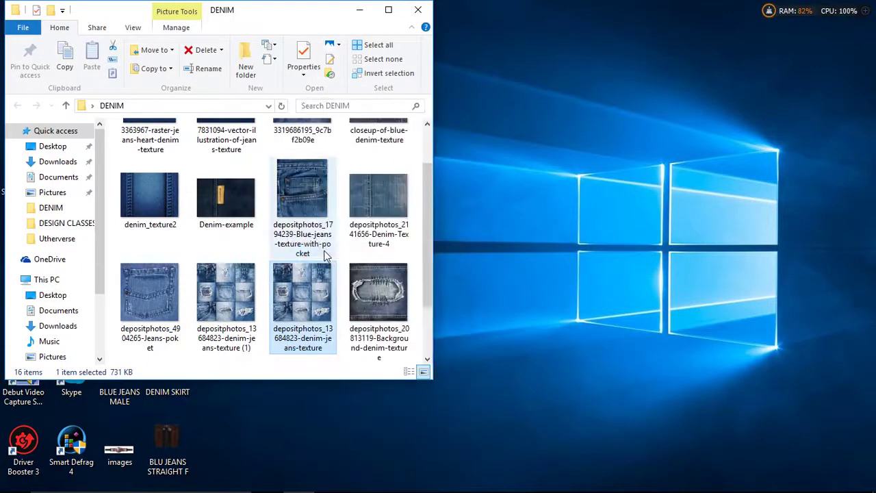
click(502, 363)
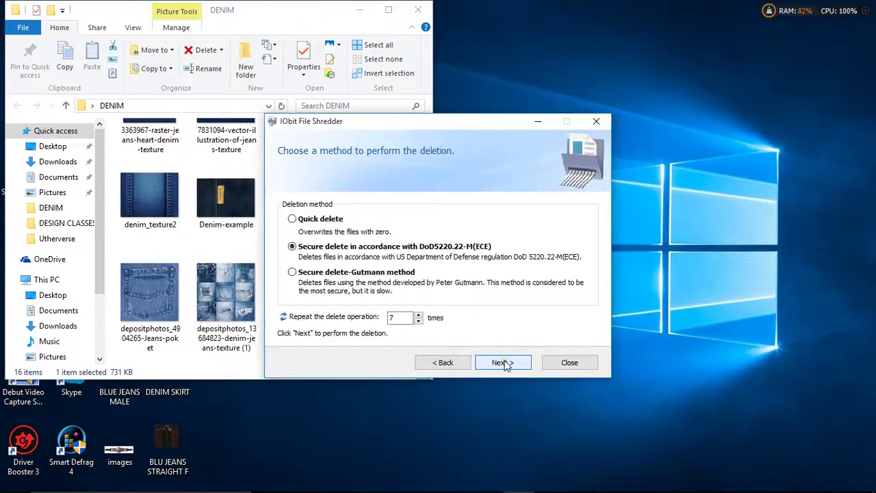
click(504, 364)
click(478, 301)
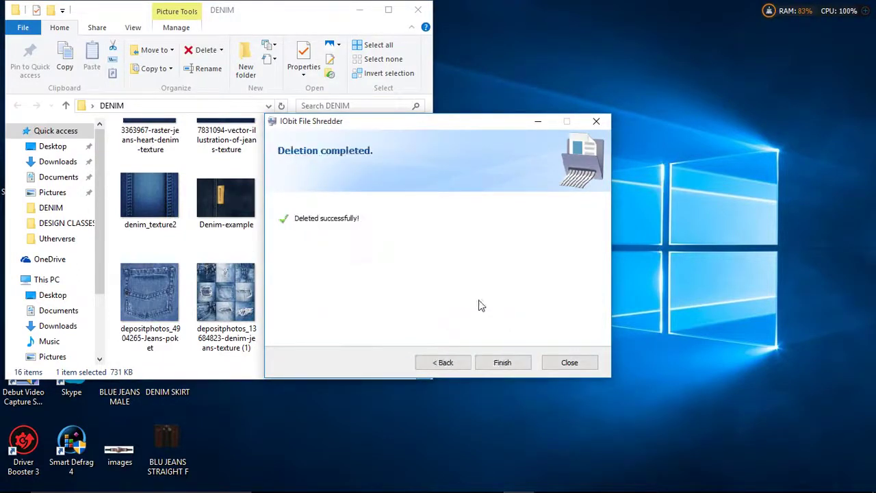
click(502, 363)
Open depositphotos_13684823-denim-jeans-texture (1) from the DENIM folder in GIMP and put the folder window away.
click(224, 302)
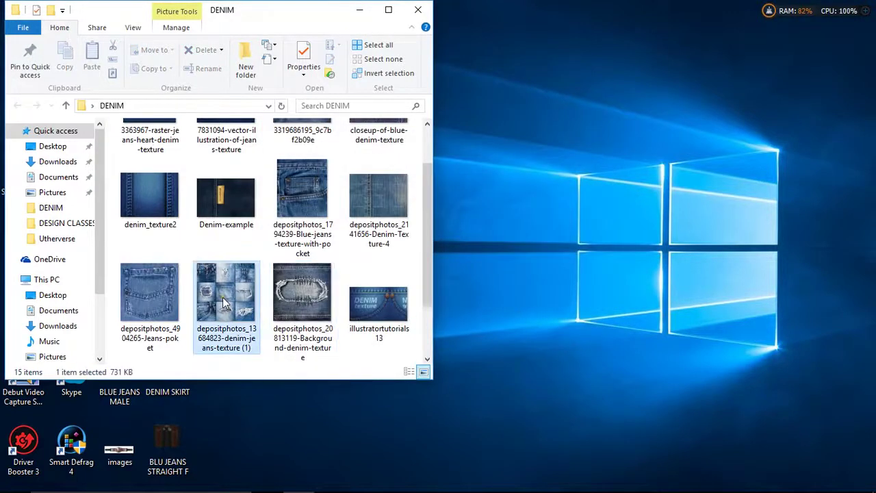
right_click(225, 302)
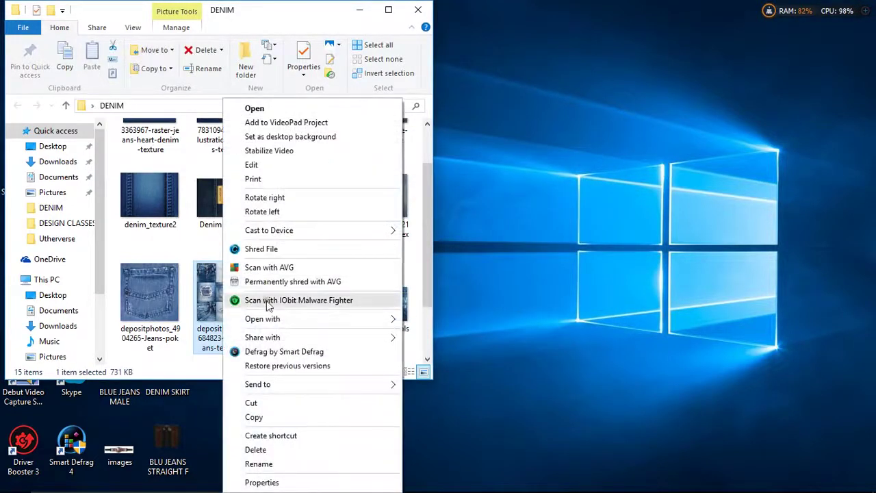
mouse_move(274, 321)
click(444, 319)
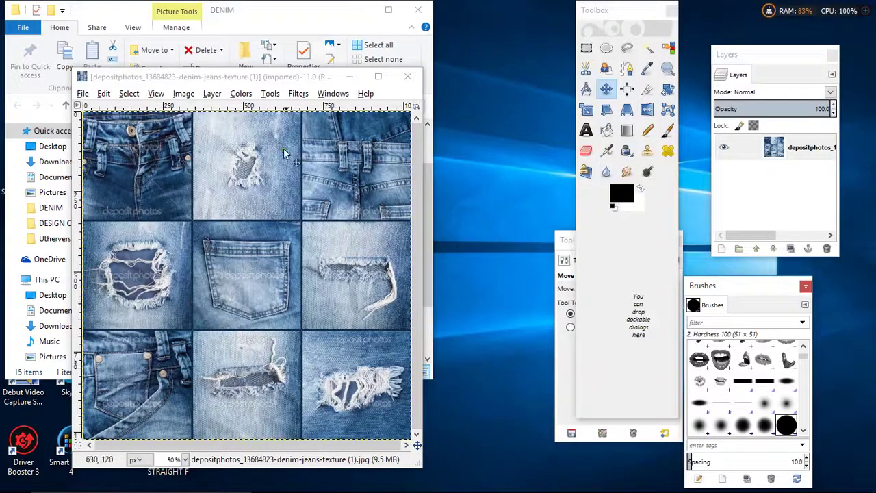
drag(270, 83, 360, 42)
click(357, 10)
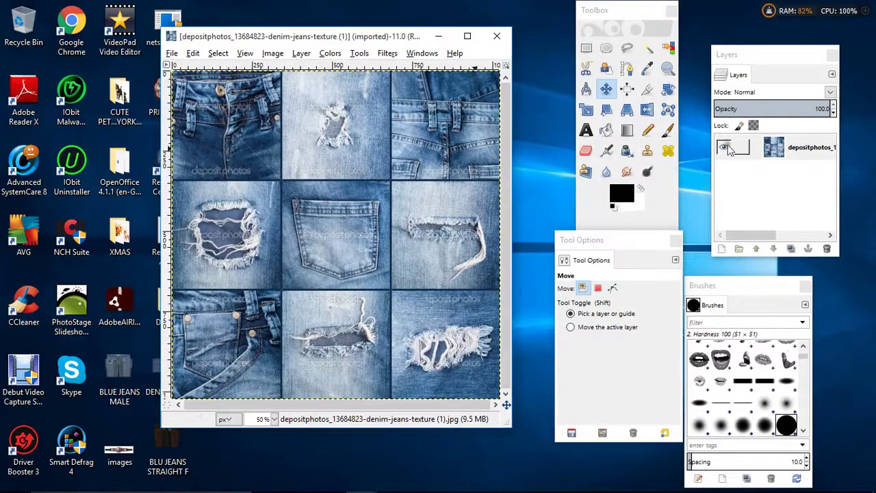
Add an alpha channel to the imported denim collage layer.
click(788, 149)
right_click(788, 149)
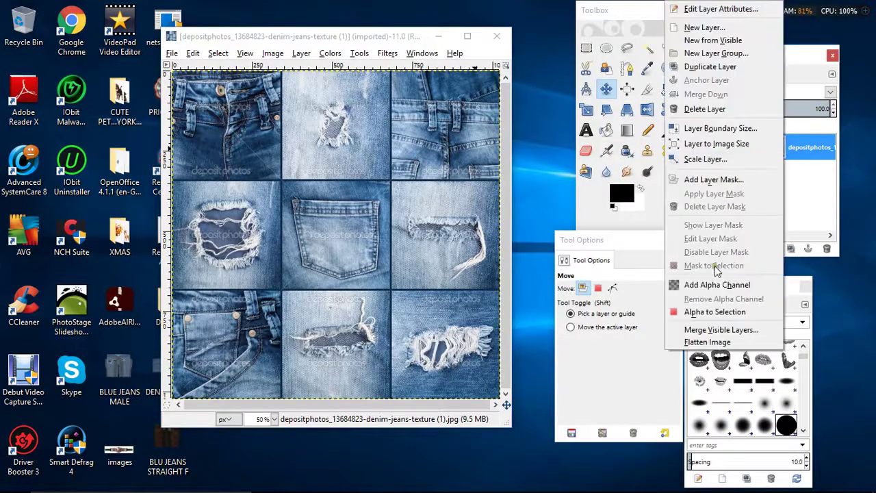
click(717, 284)
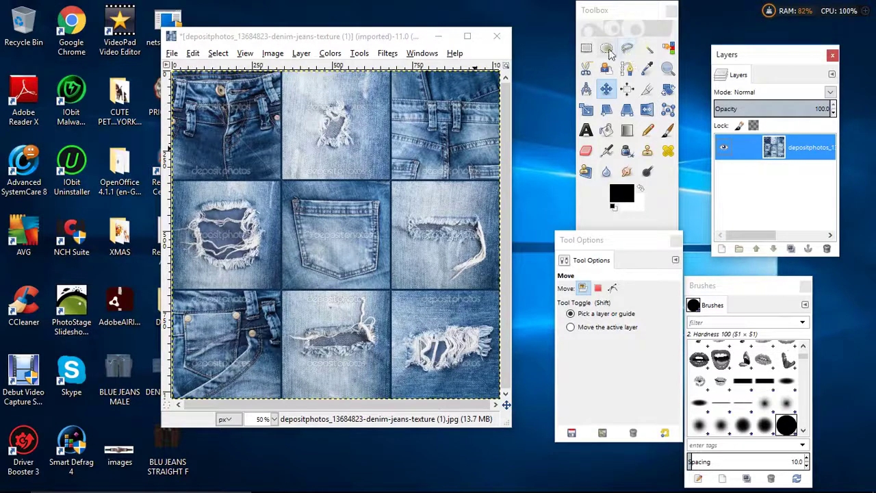
Select a rectangle around the buttoned jeans front in the collage's upper-left tile.
click(586, 49)
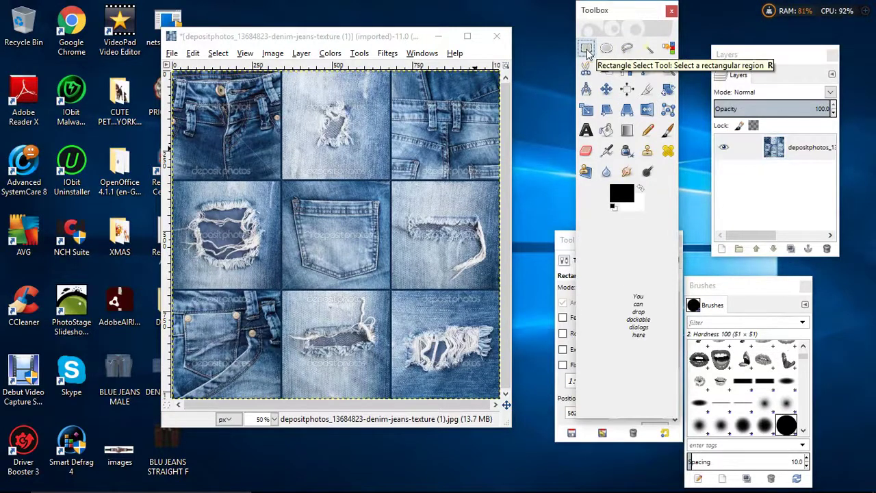
click(274, 419)
click(265, 358)
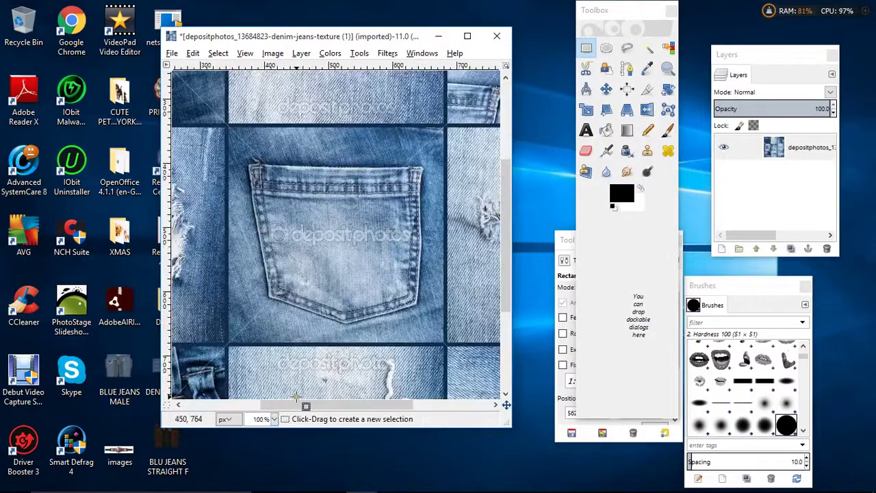
scroll(216, 243, left, 10)
scroll(216, 243, up, 5)
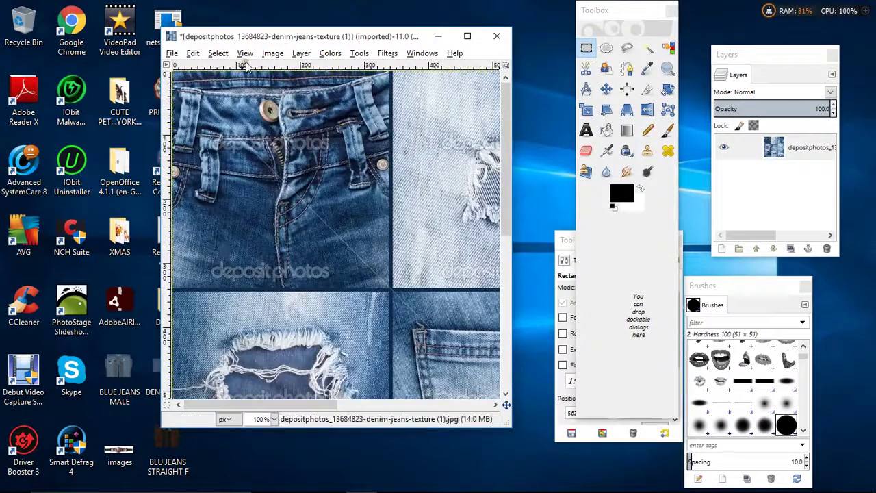
drag(182, 75, 374, 291)
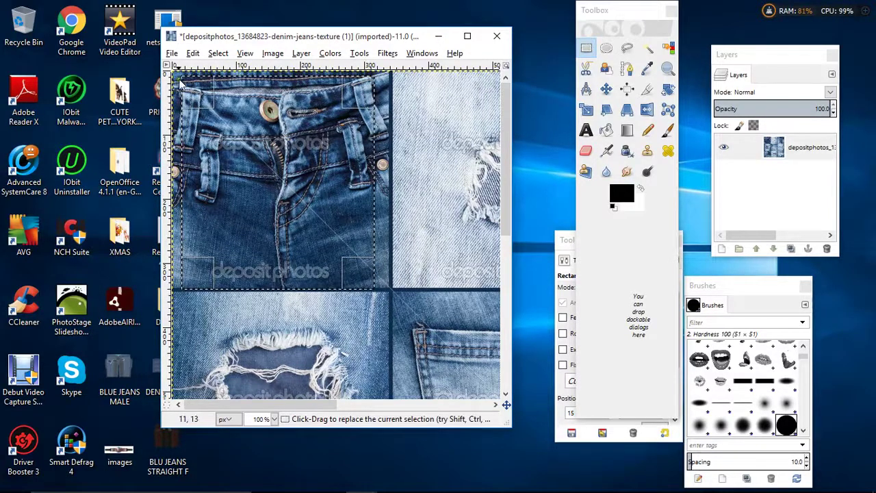
Invert the selection and cut away the rest of the collage, leaving only the jeans front.
click(218, 52)
click(232, 101)
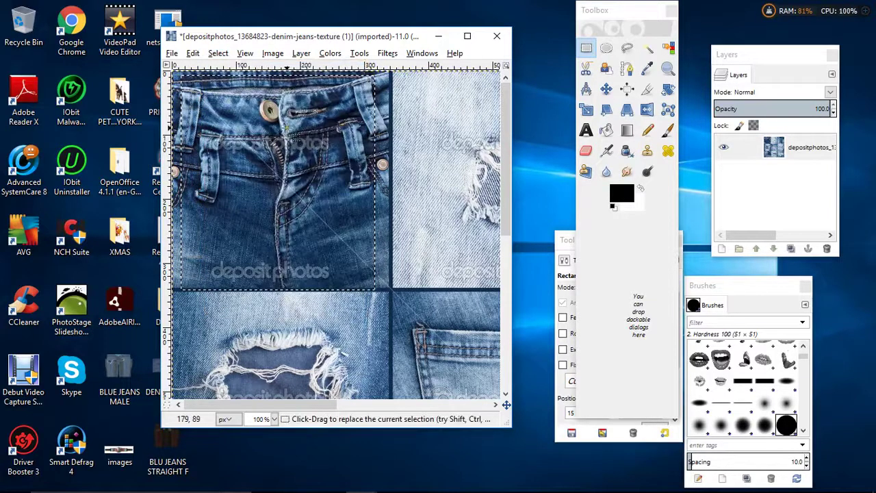
right_click(289, 133)
mouse_move(313, 156)
click(405, 224)
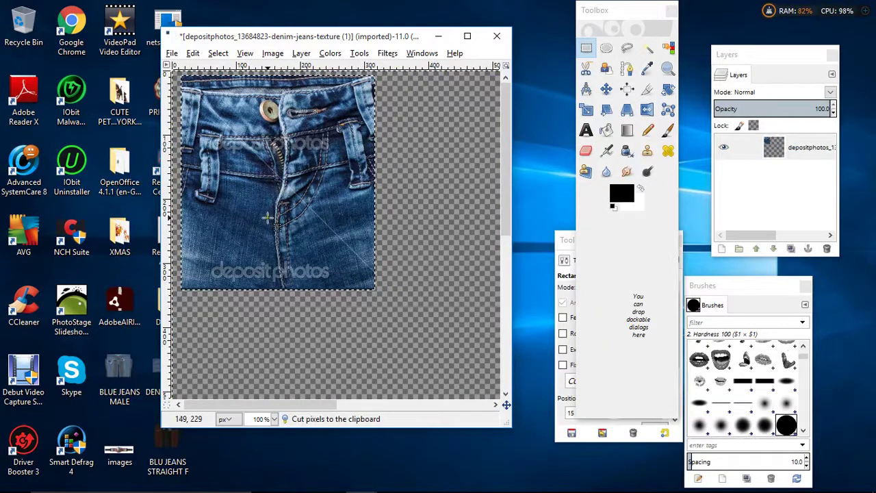
Move the isolated jeans front from the canvas's upper-left corner to its centre.
click(274, 418)
click(264, 373)
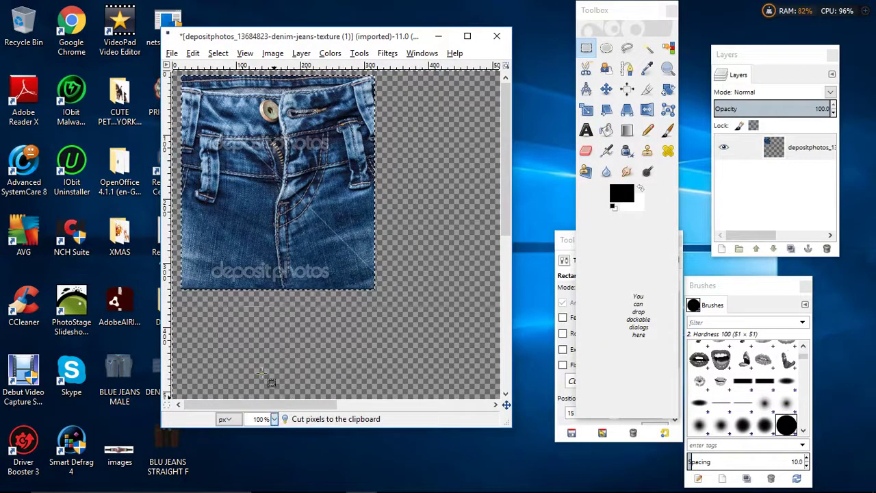
click(606, 89)
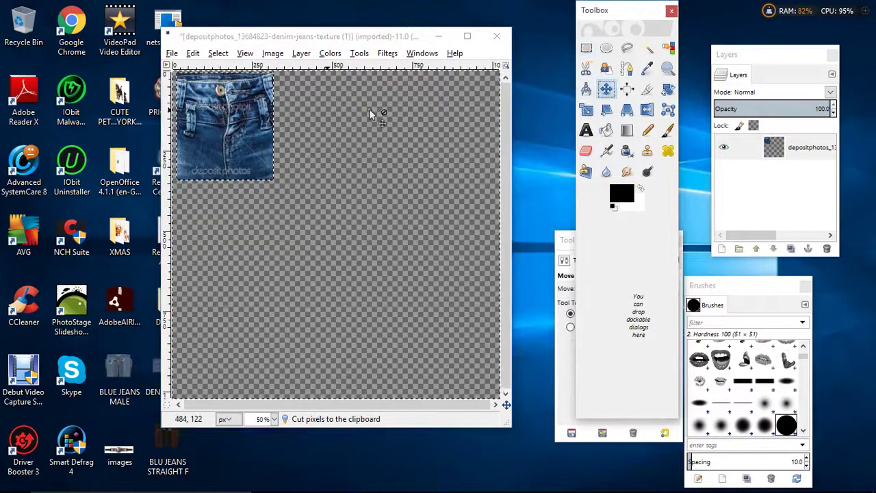
drag(219, 101, 324, 212)
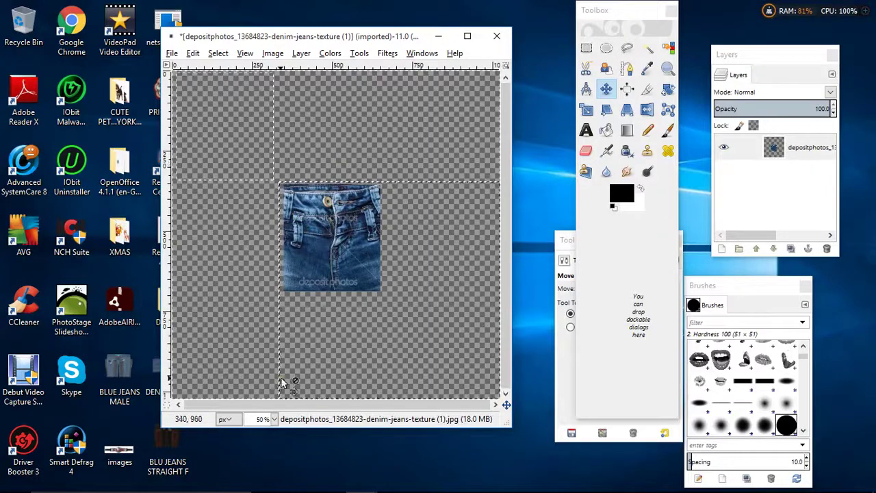
Start a free selection outline along the upper edge of the waistband, passing above the button and buttonhole.
click(270, 418)
click(265, 345)
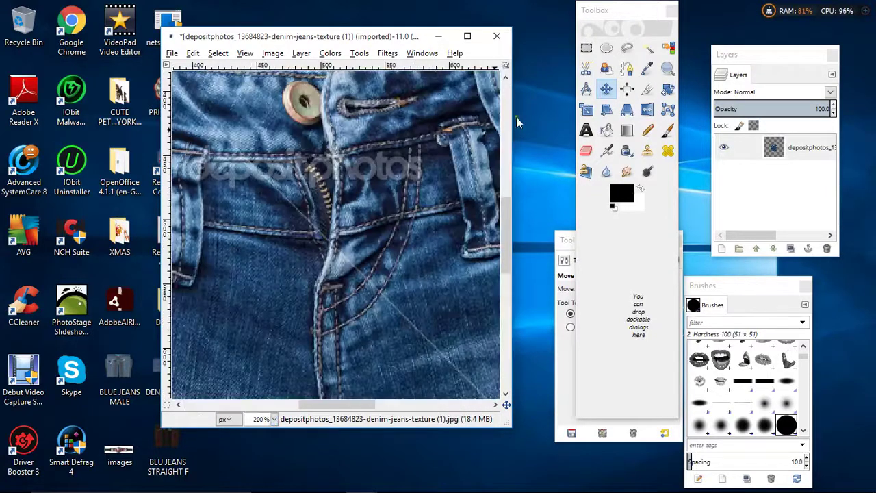
click(627, 48)
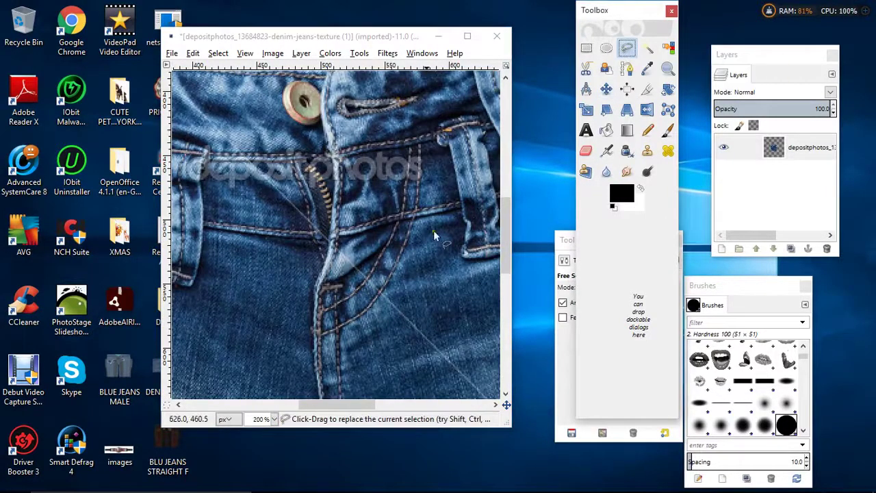
mouse_move(337, 407)
mouse_down()
mouse_move(300, 407)
mouse_move(319, 406)
mouse_up()
scroll(349, 253, up, 4)
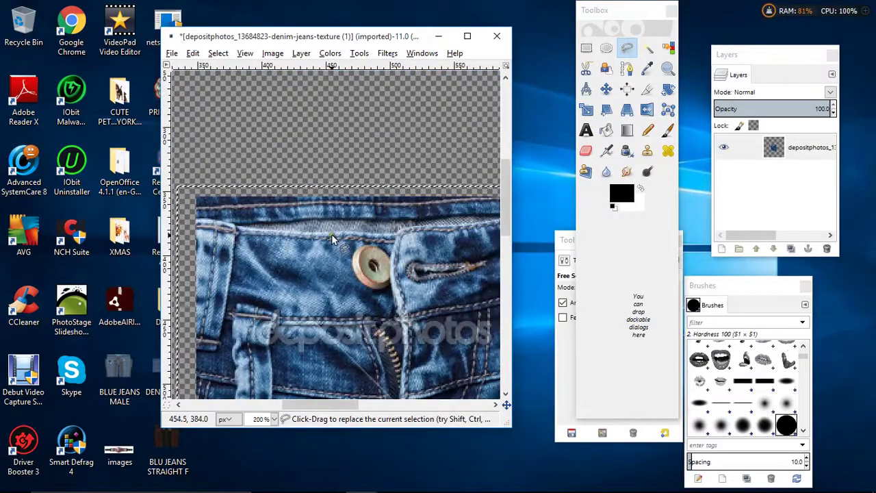
click(328, 233)
click(399, 231)
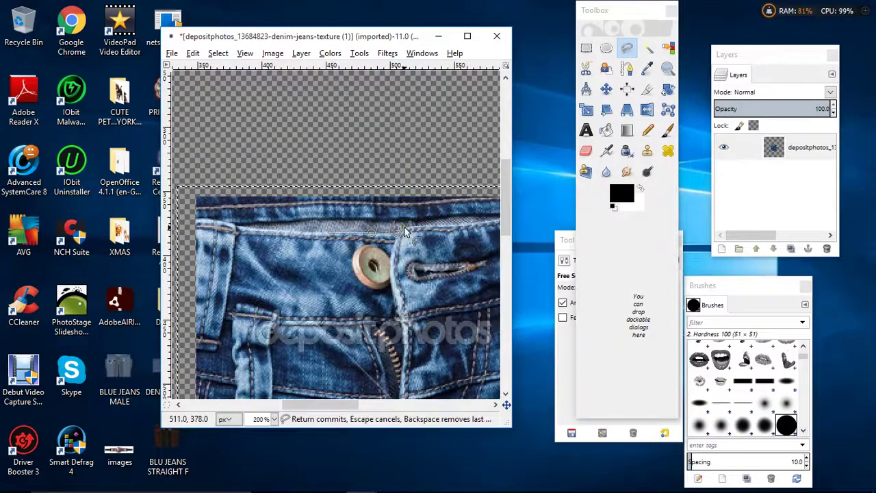
click(413, 227)
click(487, 220)
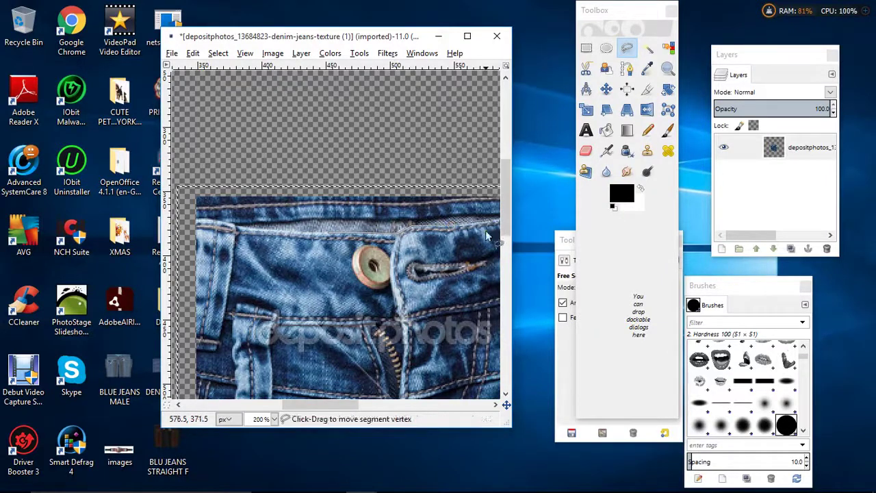
Continue the outline down beside the curved fly stitching, across the lower edge and up past the zipper, closing it at the waistband.
drag(317, 405, 353, 389)
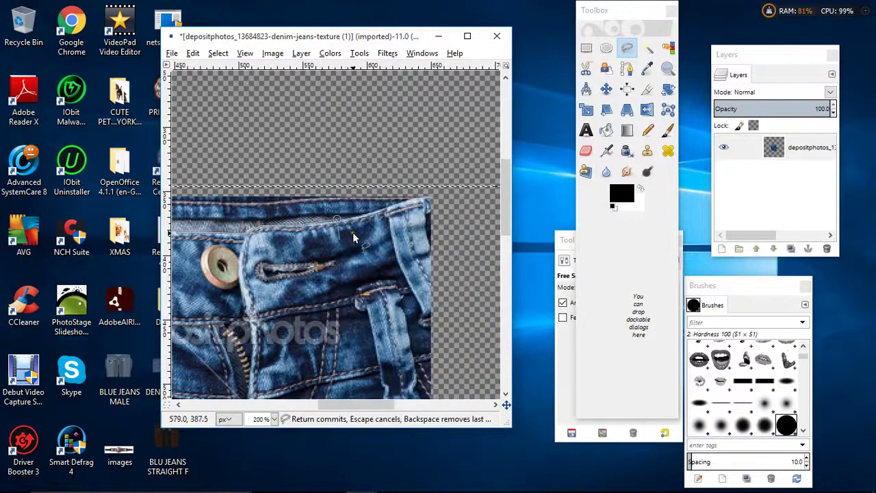
click(353, 336)
scroll(353, 336, down, 5)
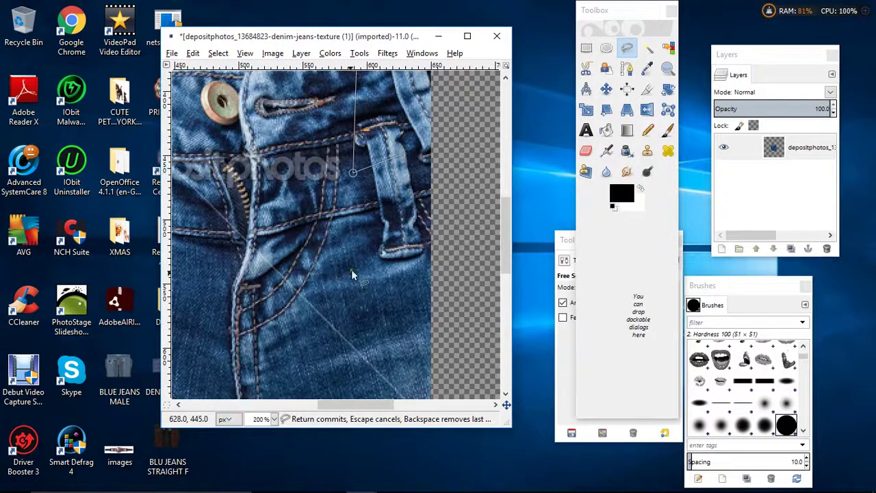
click(290, 350)
scroll(290, 349, down, 5)
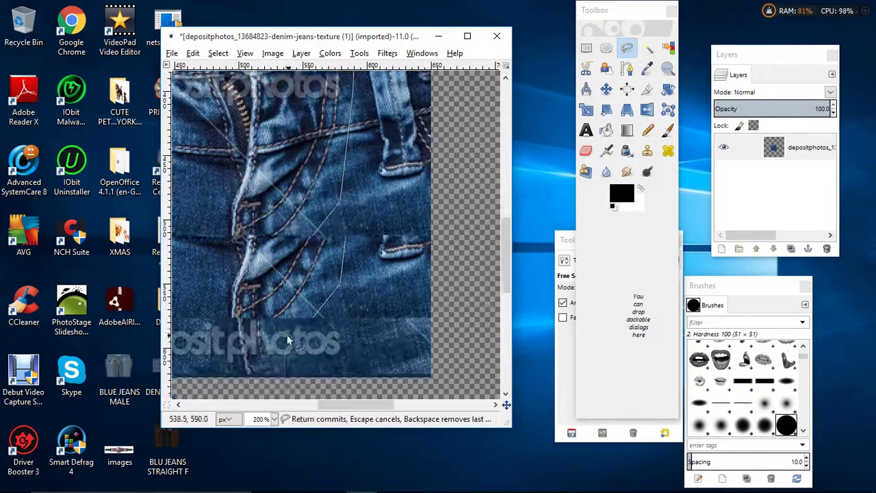
click(276, 294)
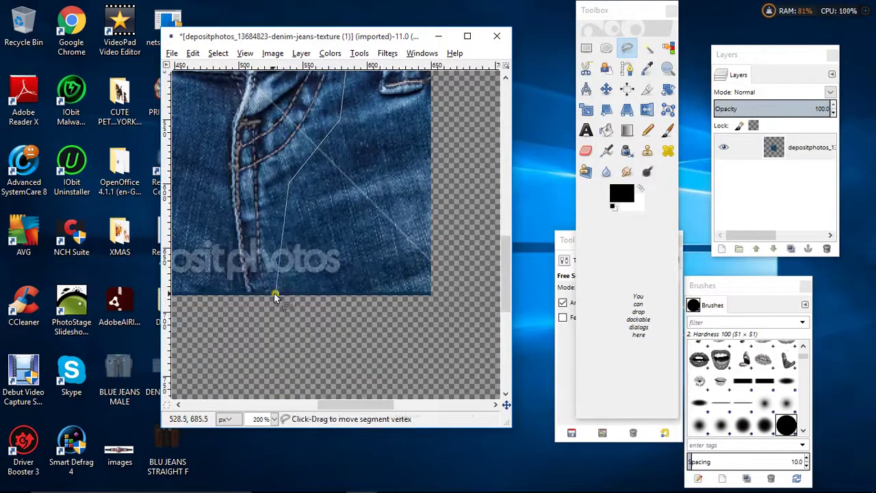
click(239, 291)
click(221, 225)
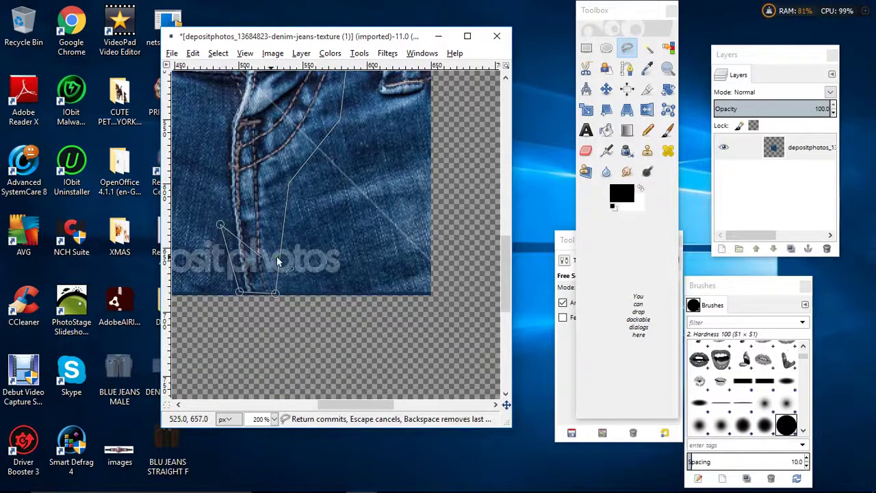
scroll(186, 227, up, 3)
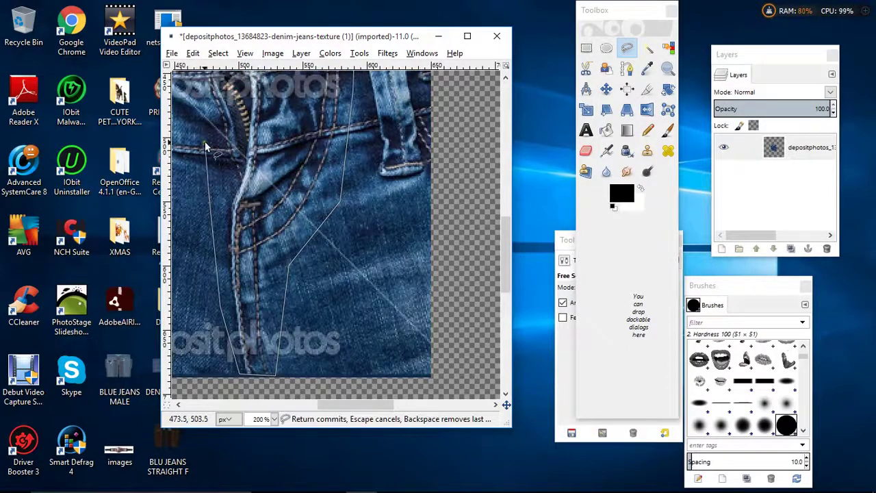
drag(338, 405, 322, 405)
scroll(265, 236, up, 4)
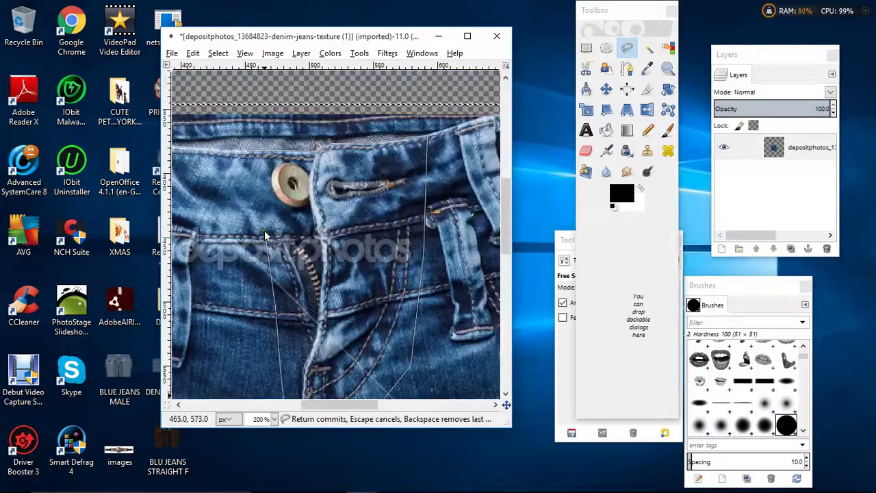
click(251, 155)
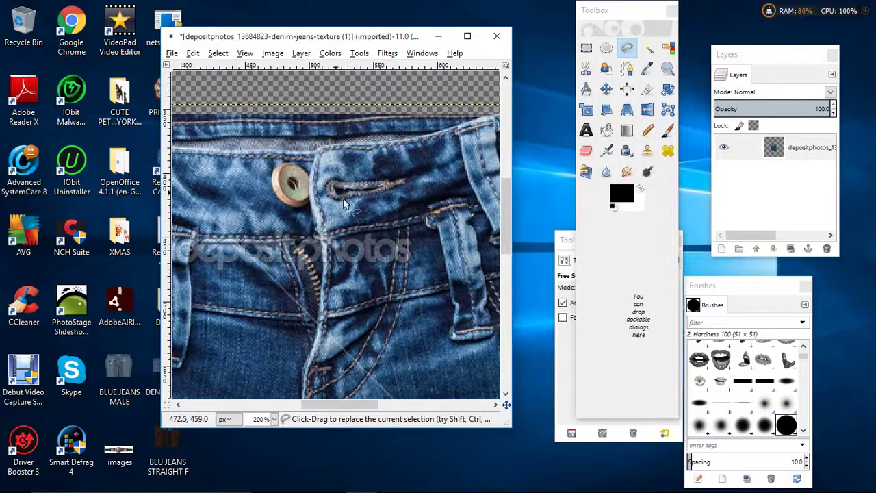
Invert the fly selection, cut away the surrounding denim, and clear the selection.
click(217, 54)
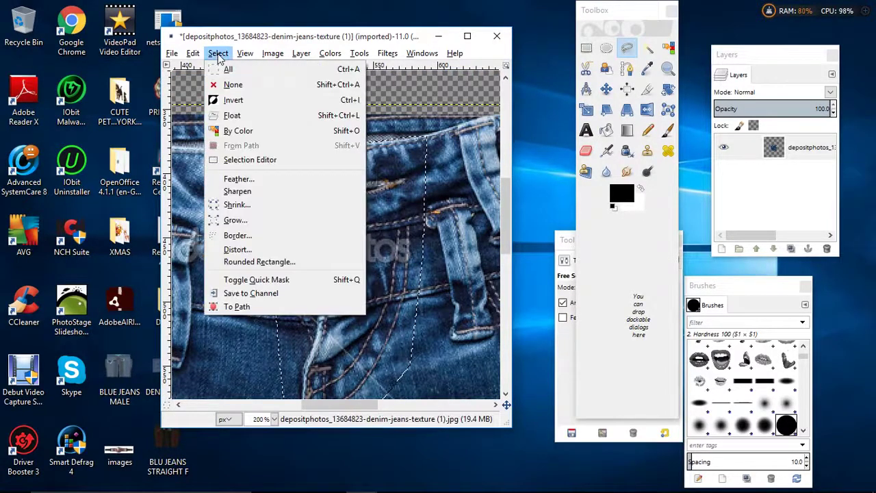
click(232, 101)
right_click(276, 174)
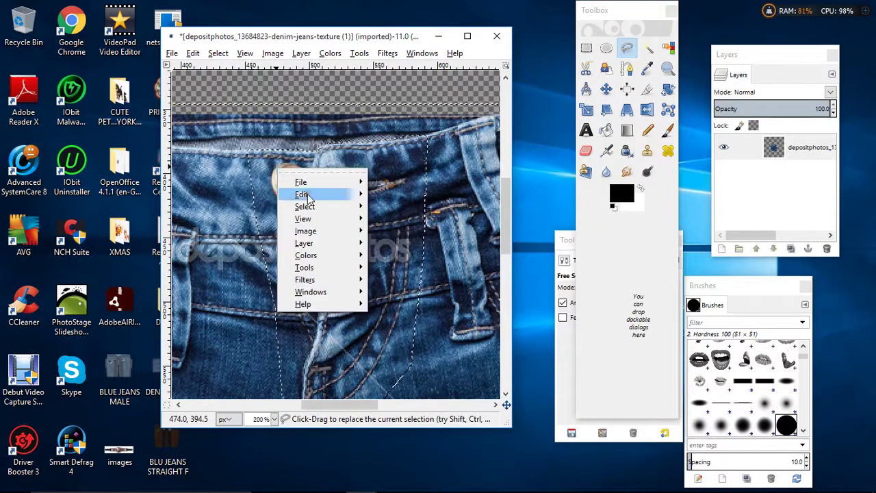
mouse_move(301, 195)
click(392, 245)
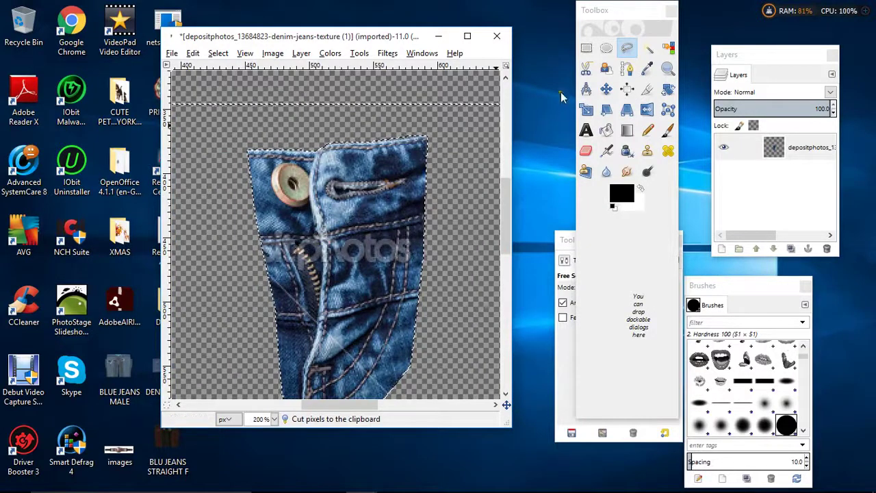
click(587, 51)
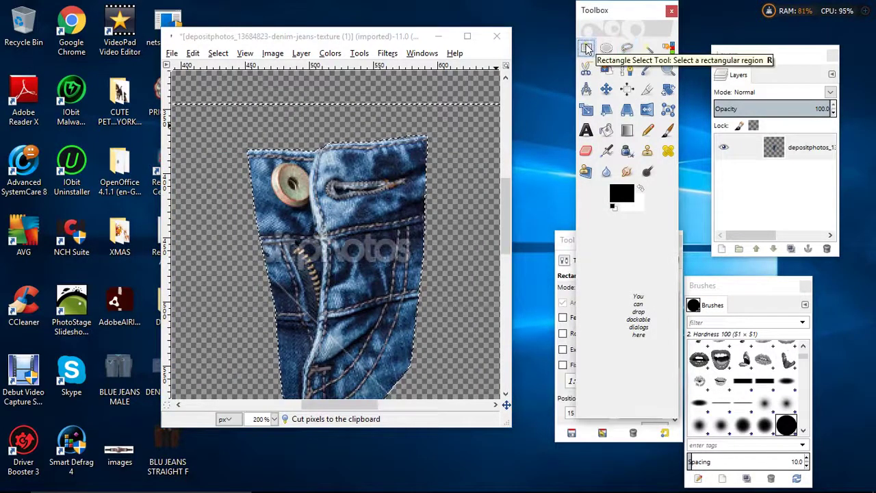
click(325, 229)
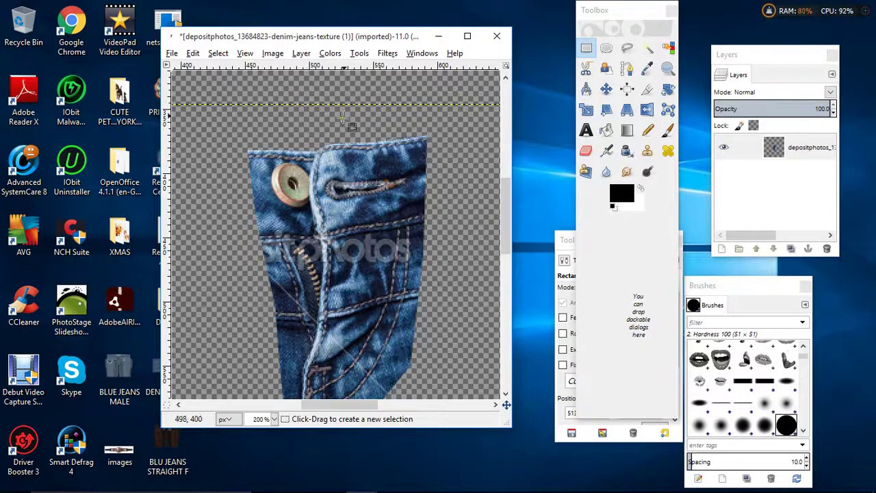
Sharpen the button-and-zipper cutout with a sharpness of 72, checking it in the preview.
click(387, 53)
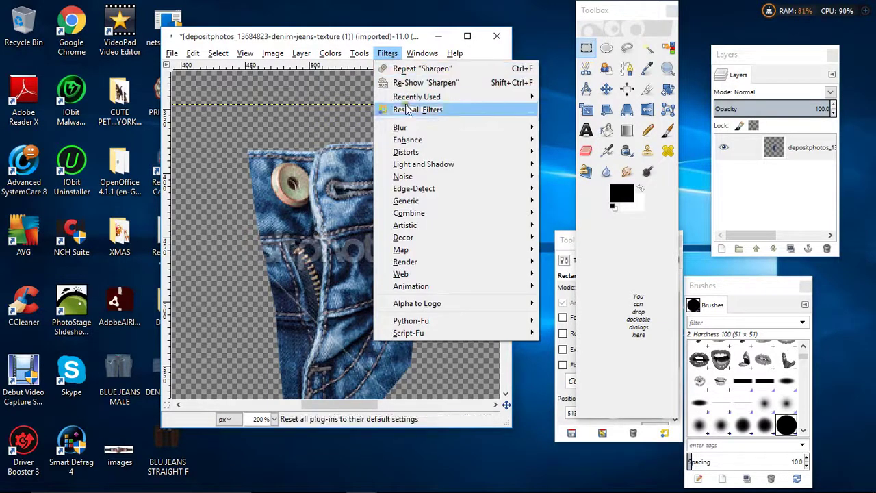
mouse_move(411, 140)
click(575, 213)
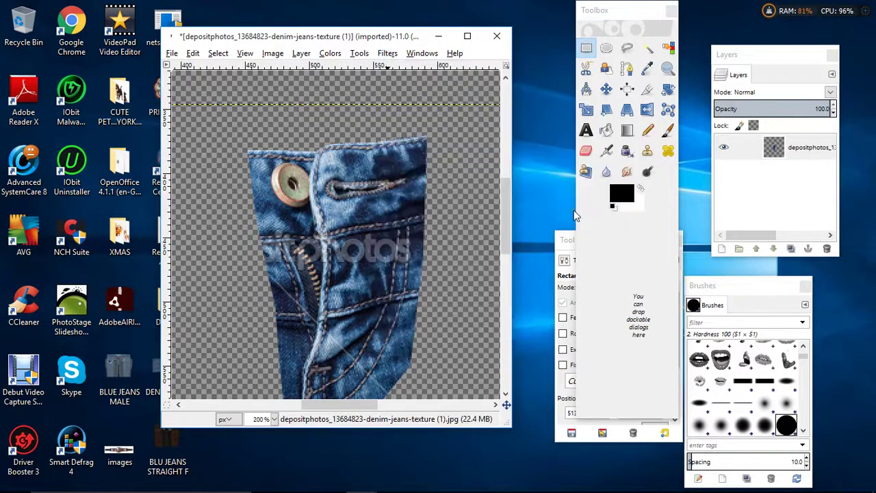
scroll(432, 247, down, 4)
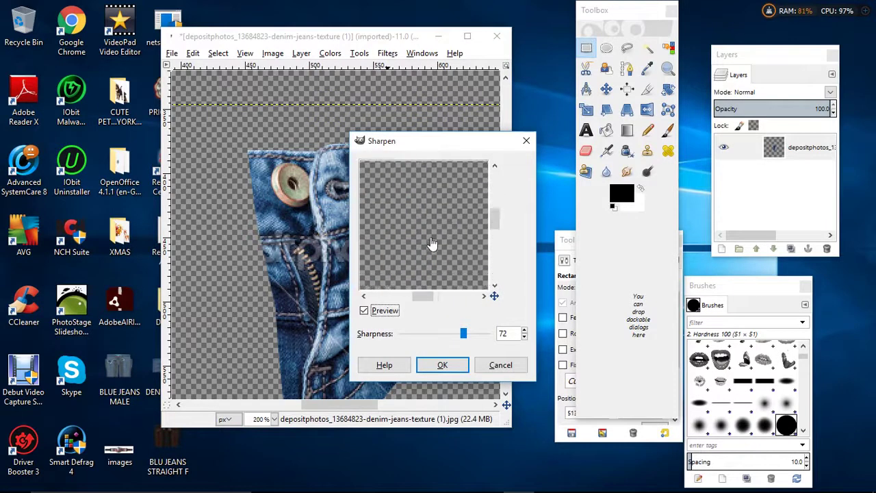
mouse_move(422, 297)
mouse_down()
mouse_move(448, 300)
mouse_move(408, 299)
mouse_up()
scroll(427, 252, up, 2)
scroll(426, 253, up, 4)
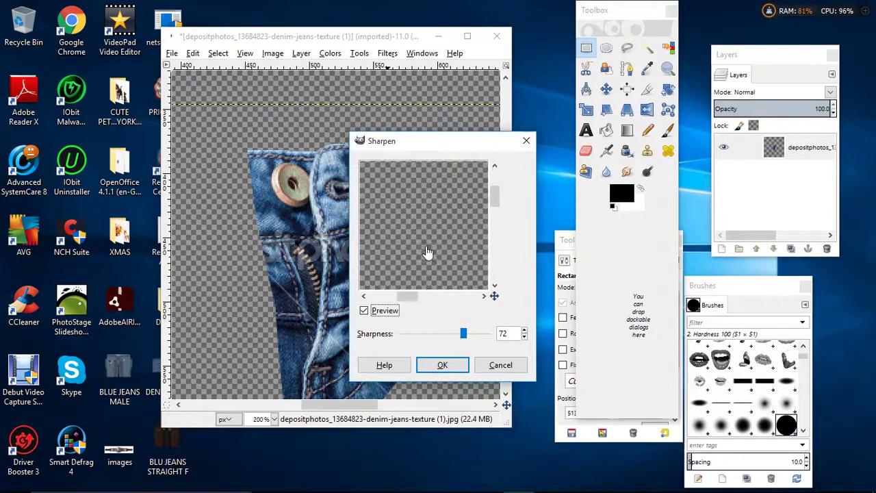
drag(409, 295, 395, 304)
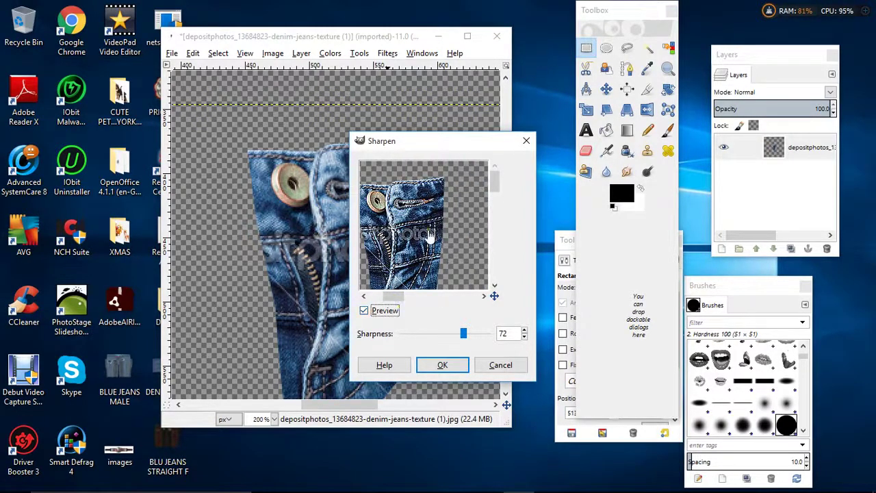
drag(464, 334, 450, 350)
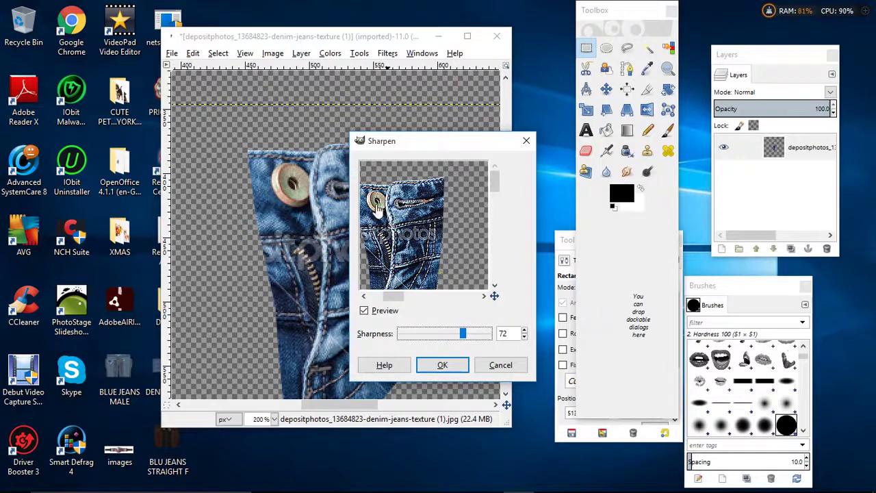
click(442, 364)
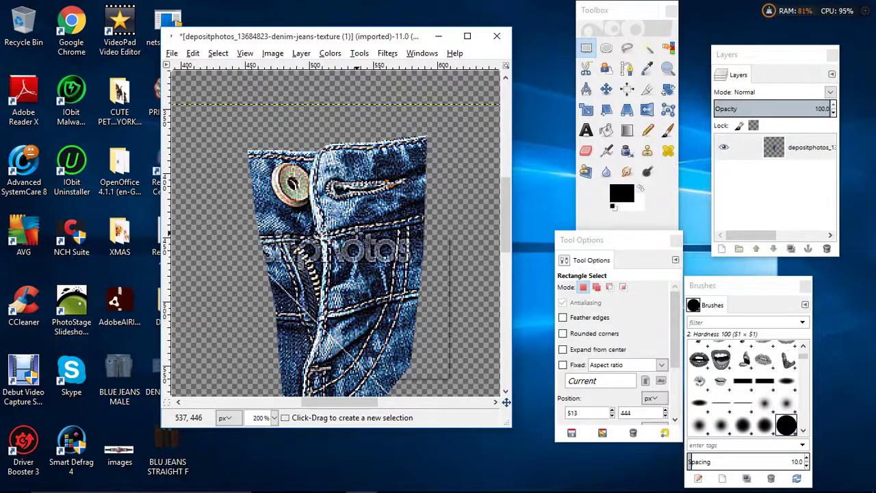
Copy the sharpened fly cutout to the clipboard.
right_click(357, 231)
mouse_move(383, 261)
click(478, 259)
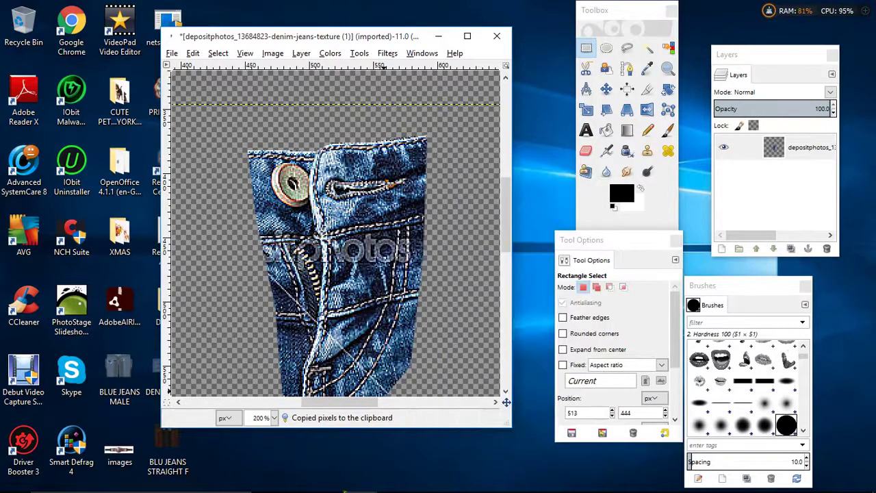
Paste the fly cutout onto the skirt texture's top layer and move it to the vertical centre guide at the waistband.
mouse_move(361, 480)
click(315, 419)
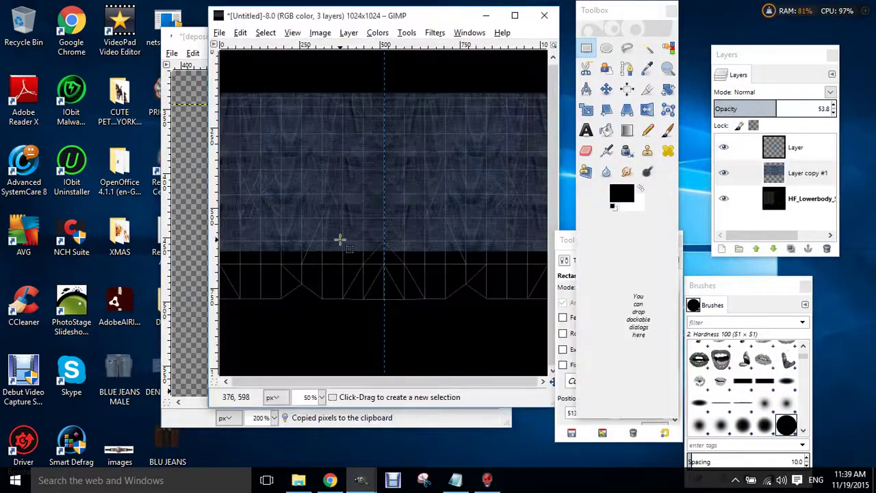
click(798, 149)
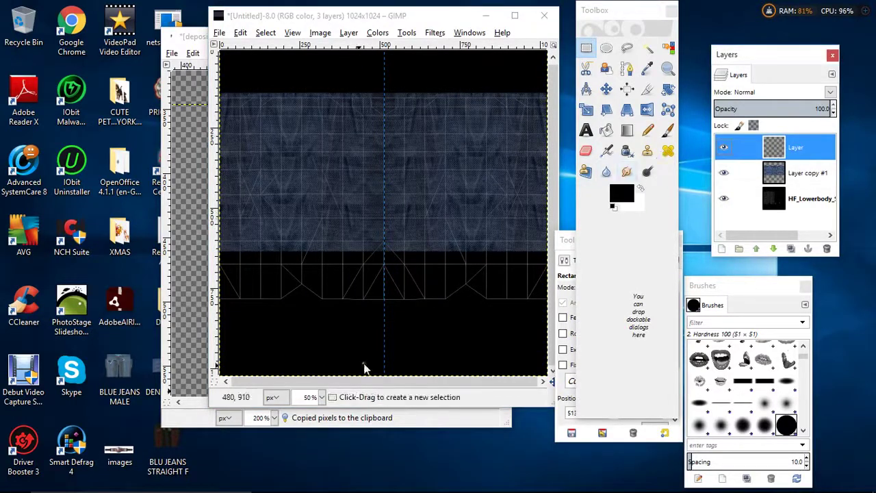
right_click(349, 154)
mouse_move(376, 183)
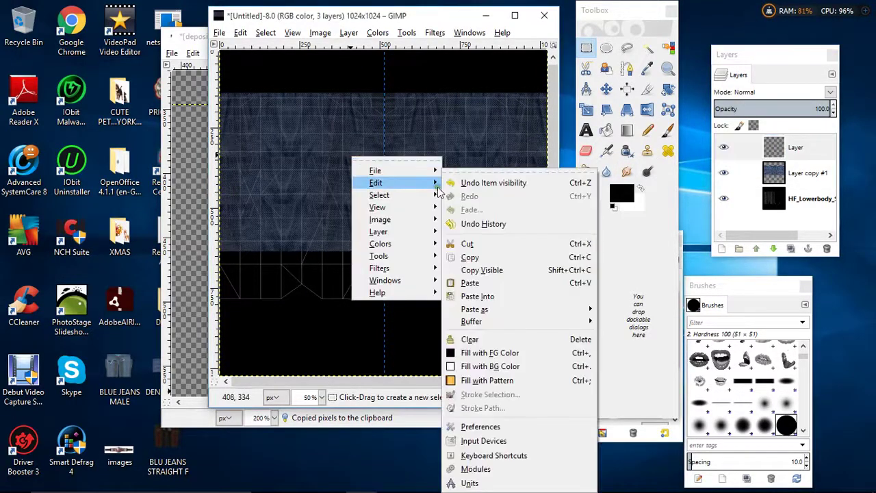
click(474, 278)
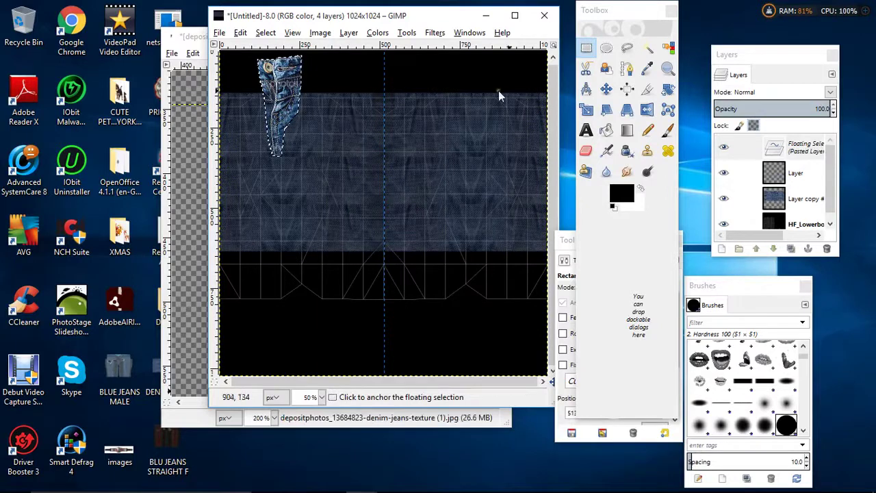
key(m)
drag(306, 93, 392, 132)
Scale the pasted fly cutout down to 983 × 983 pixels.
click(587, 112)
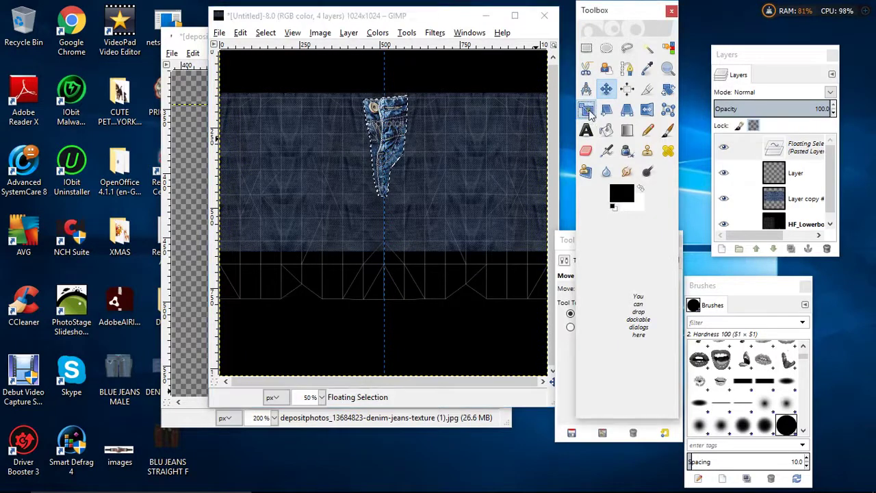
click(265, 190)
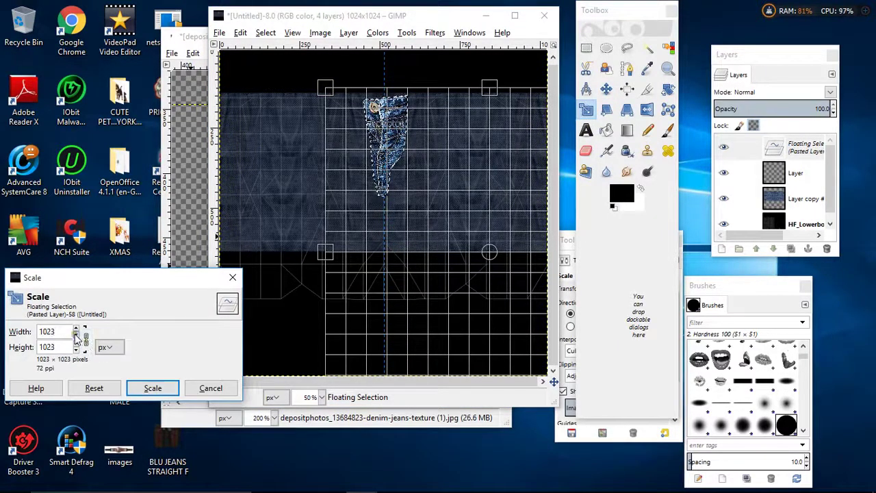
drag(76, 335, 76, 336)
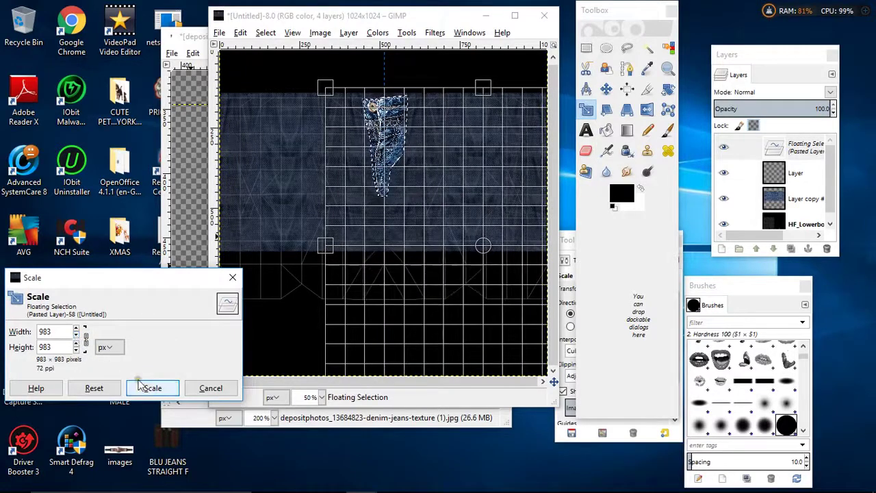
click(144, 387)
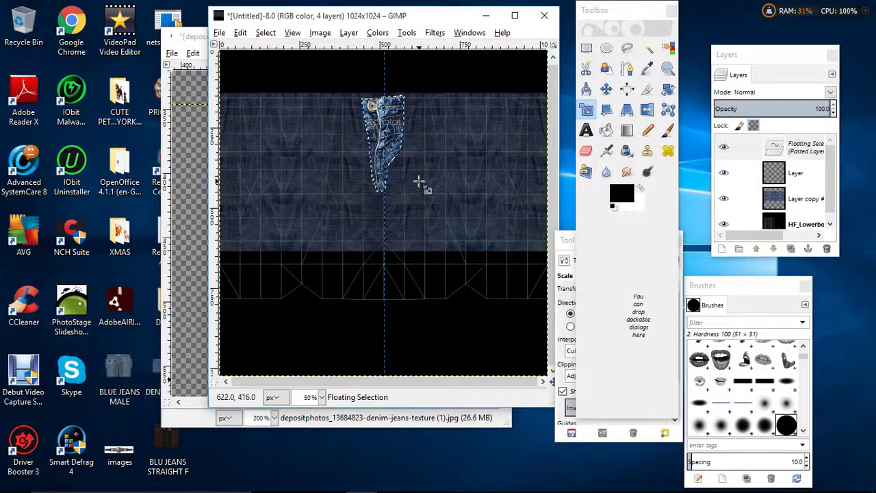
Nudge the scaled fly sideways so its front seam lines up with the centre guide, and anchor it to the layer.
click(321, 397)
click(309, 336)
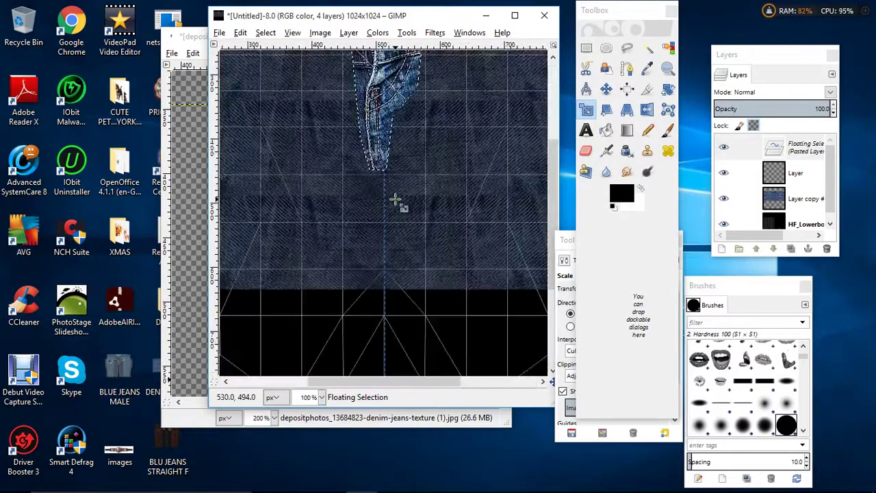
scroll(396, 200, up, 5)
click(606, 89)
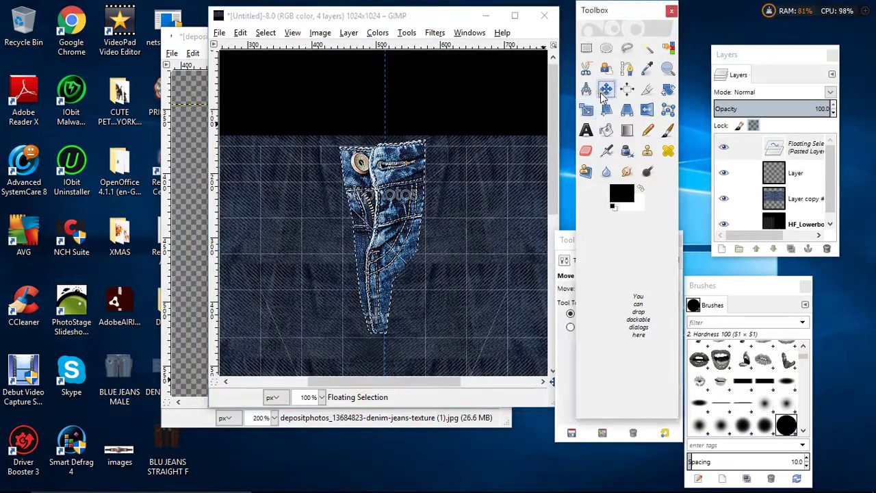
drag(405, 185, 416, 184)
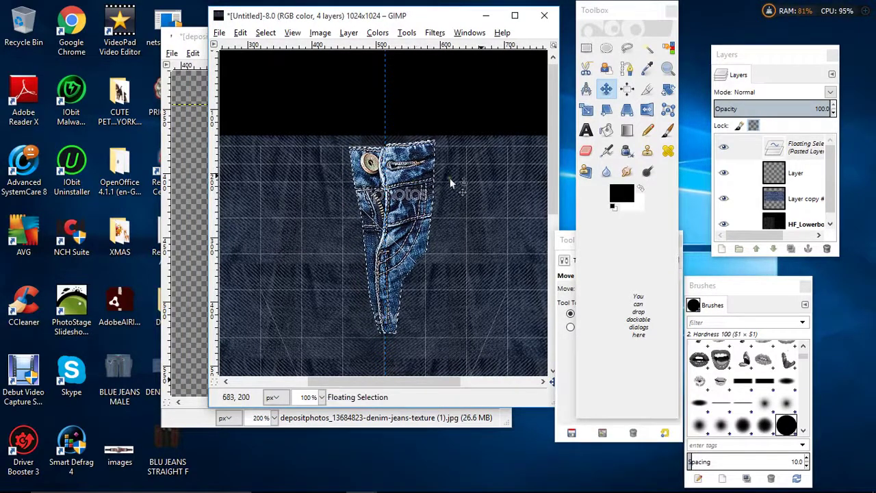
click(502, 199)
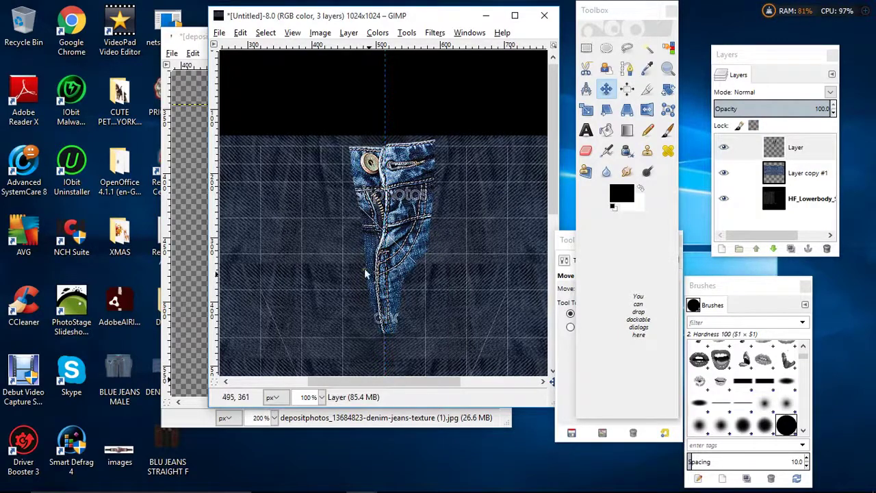
Re-export the texture to DENIM SKIRT.png with Layer copy #1 at 100 opacity and the HF_Lowerbody template layer hidden.
click(813, 178)
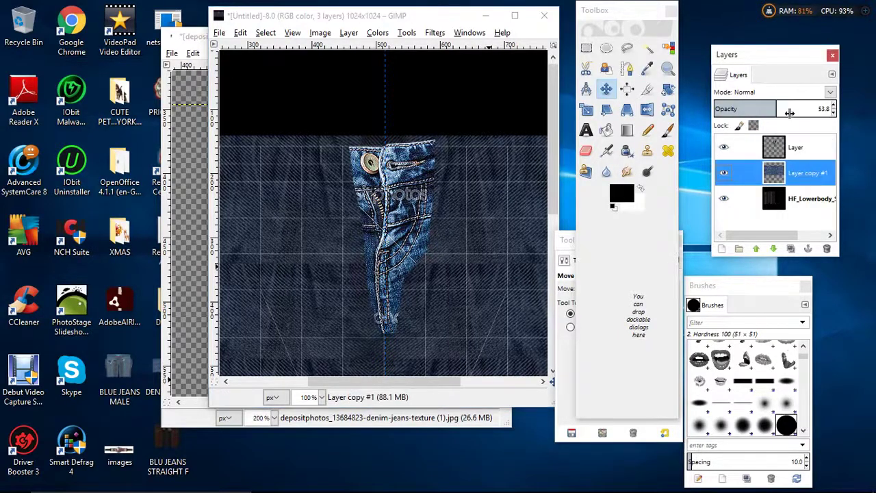
drag(770, 109, 835, 109)
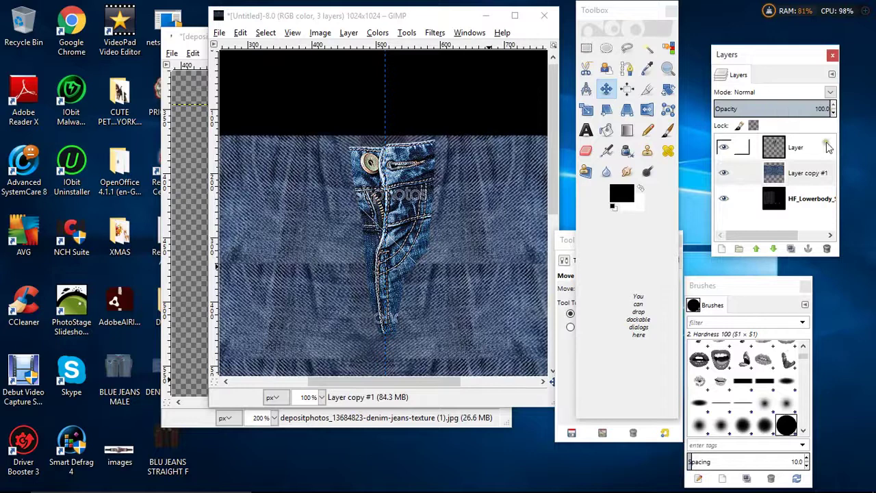
click(723, 199)
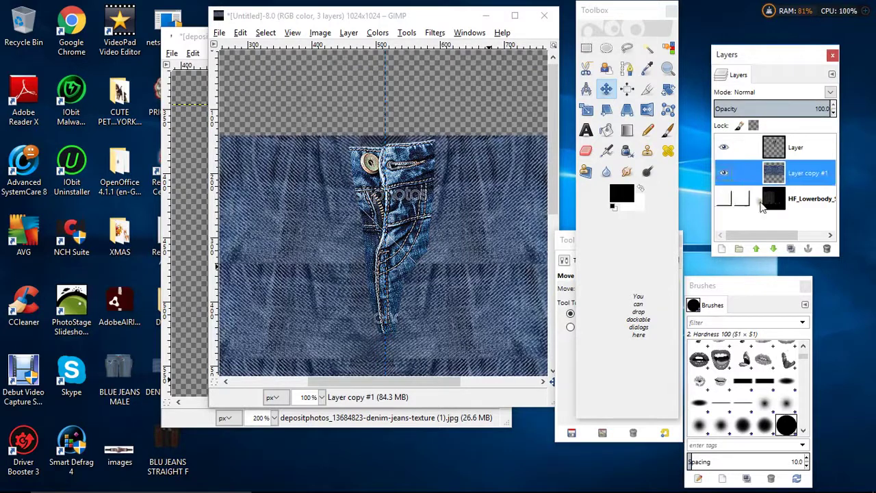
click(218, 33)
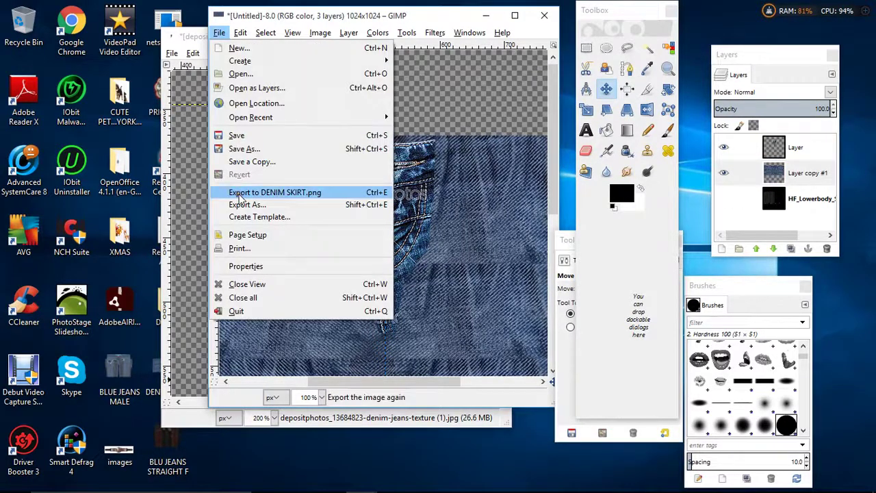
click(274, 193)
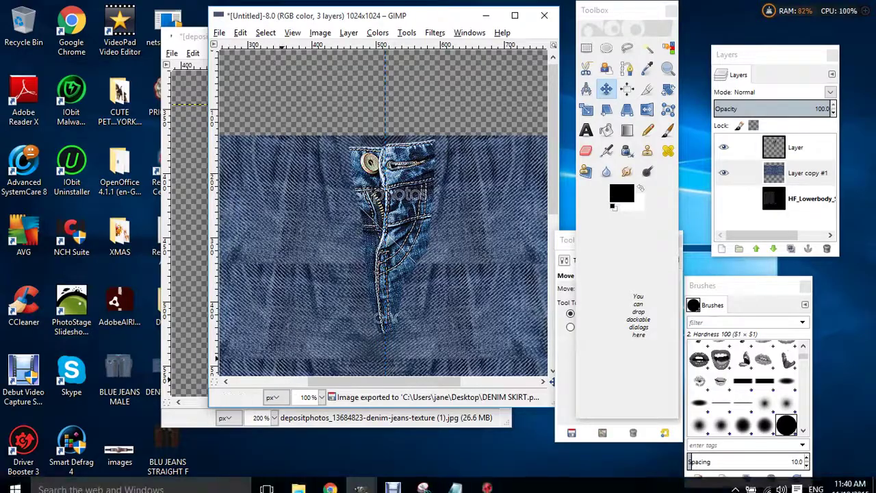
Switch to Chrome and open the configuration of the untitled female outfit from My Designed Clothing.
click(330, 489)
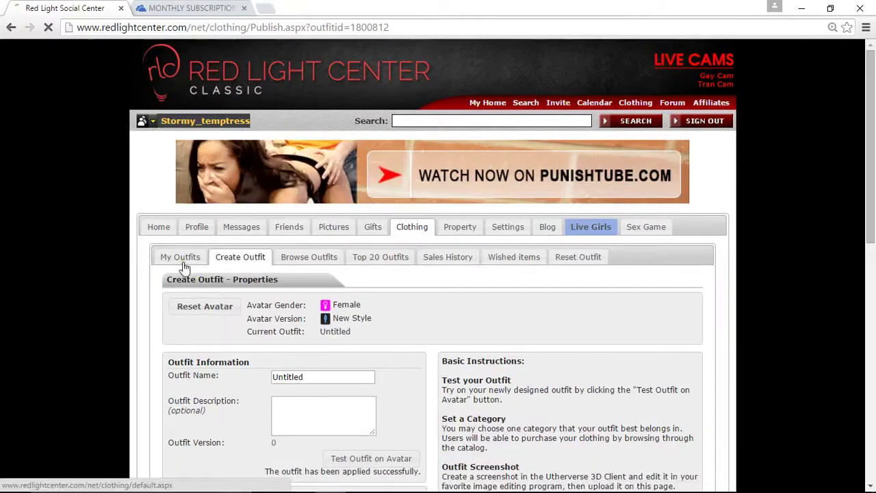
click(183, 257)
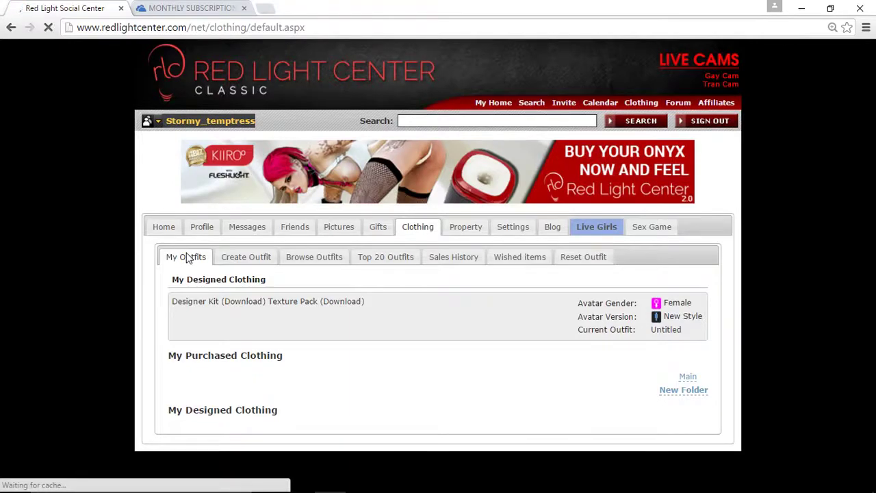
scroll(187, 258, down, 15)
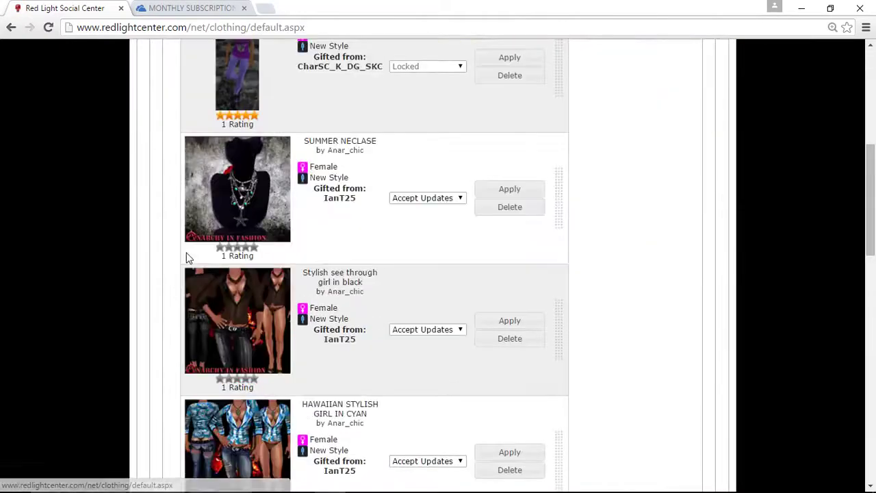
scroll(186, 258, down, 1)
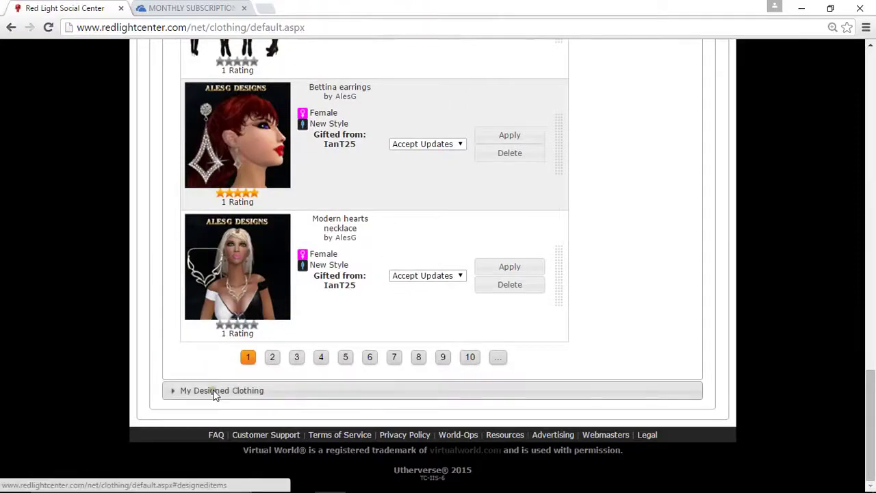
click(215, 388)
scroll(367, 280, up, 10)
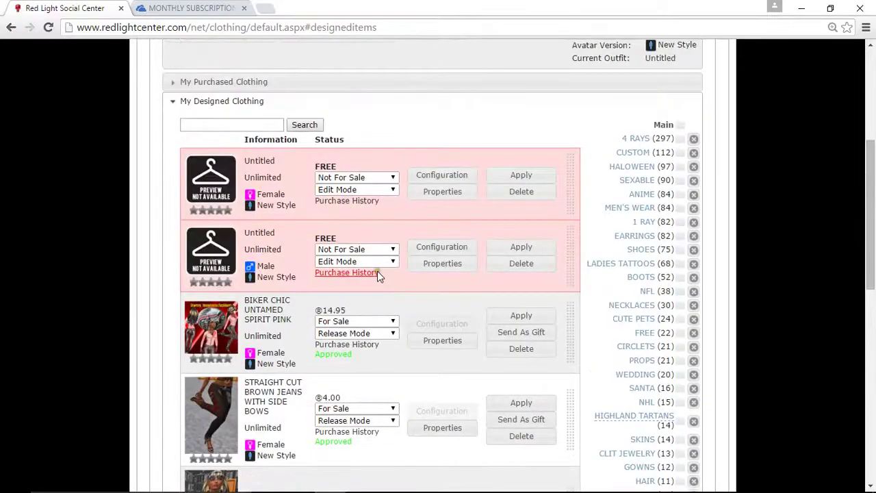
click(443, 177)
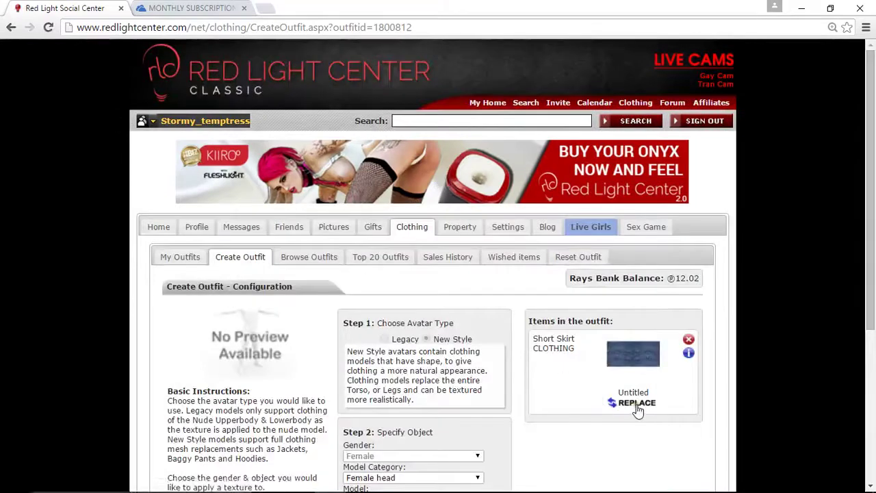
Replace the Short Skirt item's texture with the DENIM SKIRT file from the desktop.
click(636, 404)
click(381, 252)
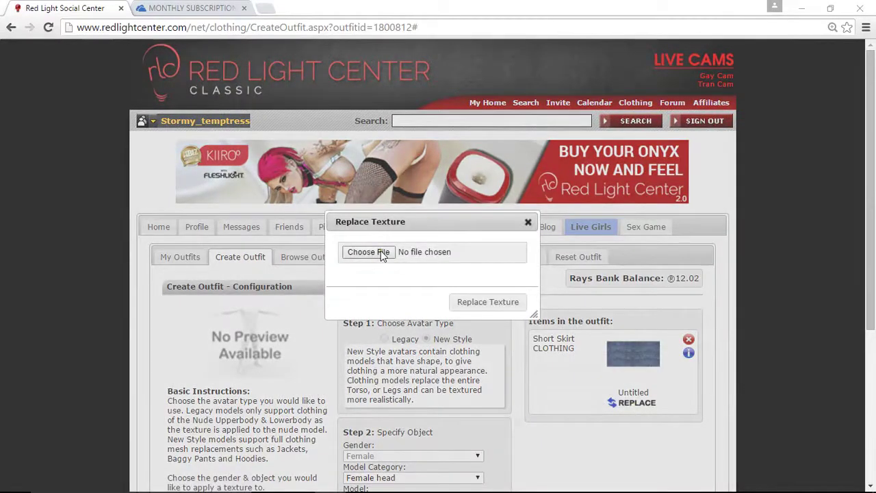
click(370, 195)
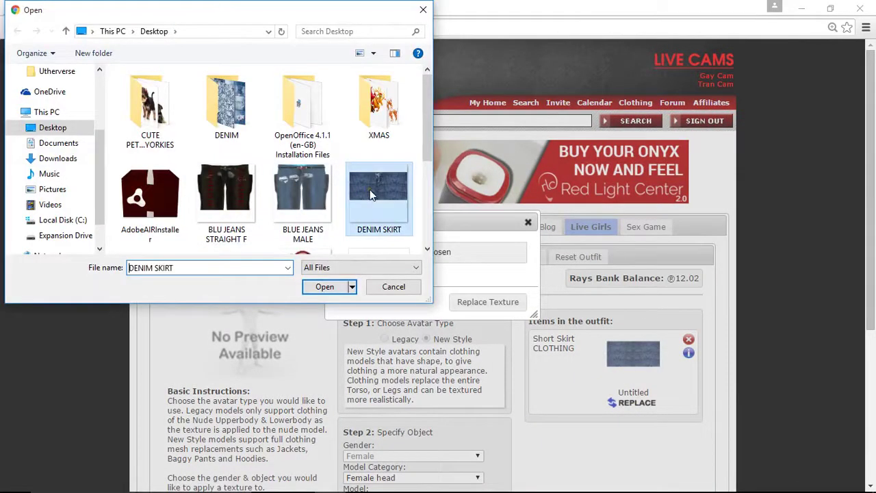
click(343, 287)
click(493, 303)
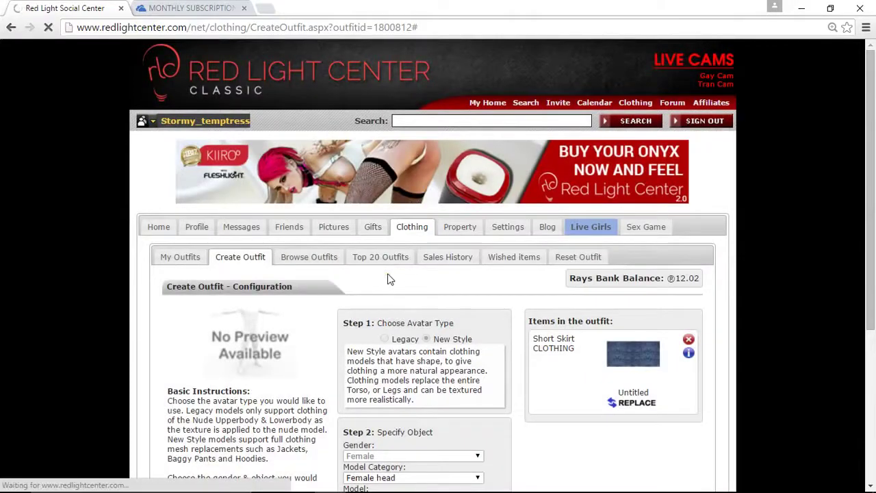
Proceed to the outfit's publishing properties, test the outfit on the avatar, and inspect the skirt in the 3D client.
scroll(383, 308, down, 4)
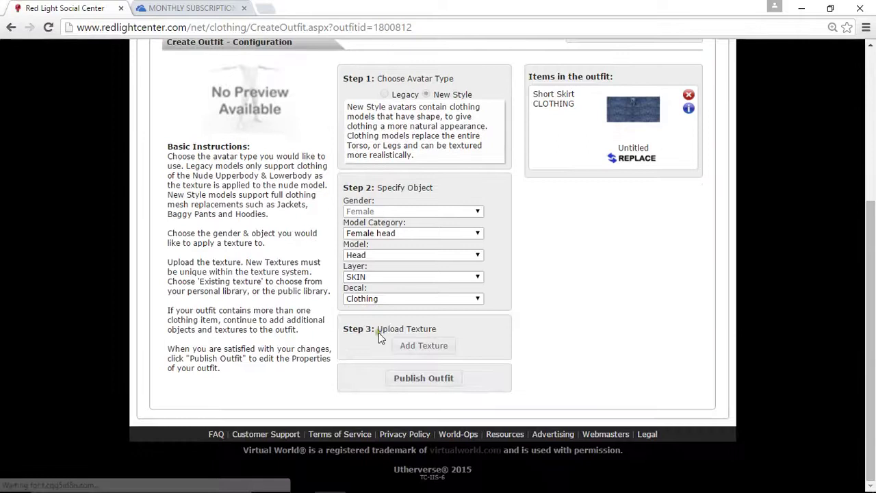
click(414, 378)
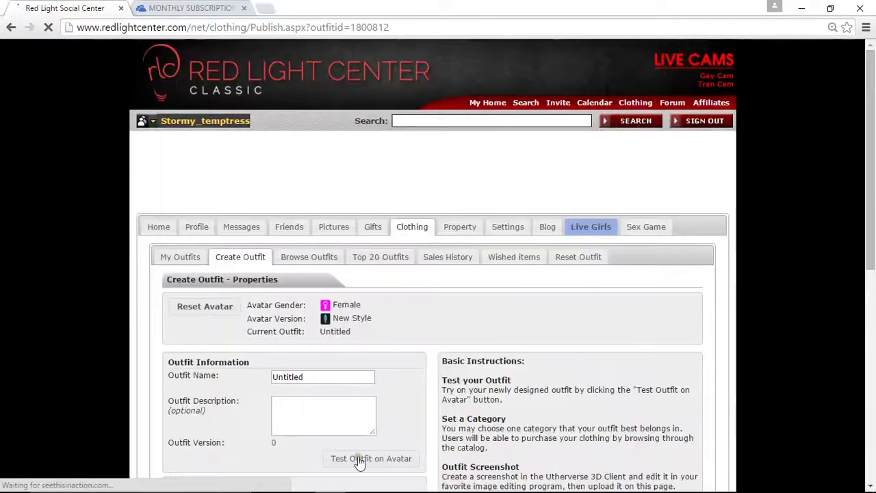
click(371, 458)
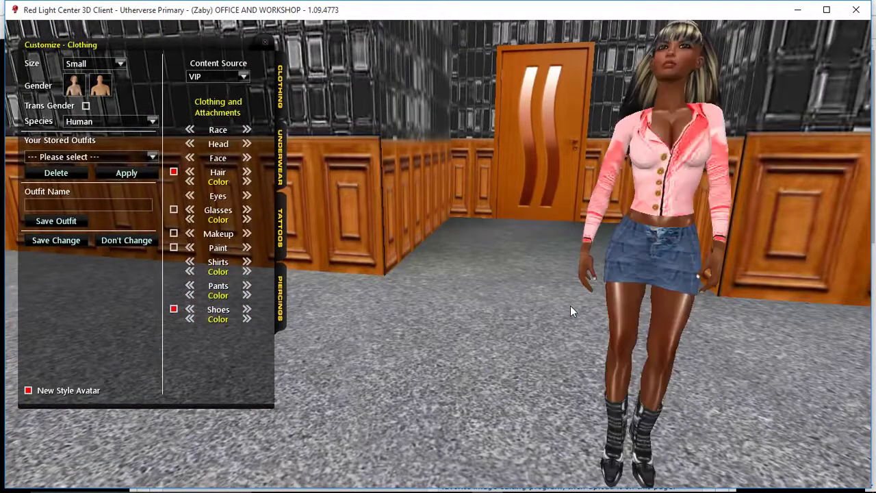
click(564, 305)
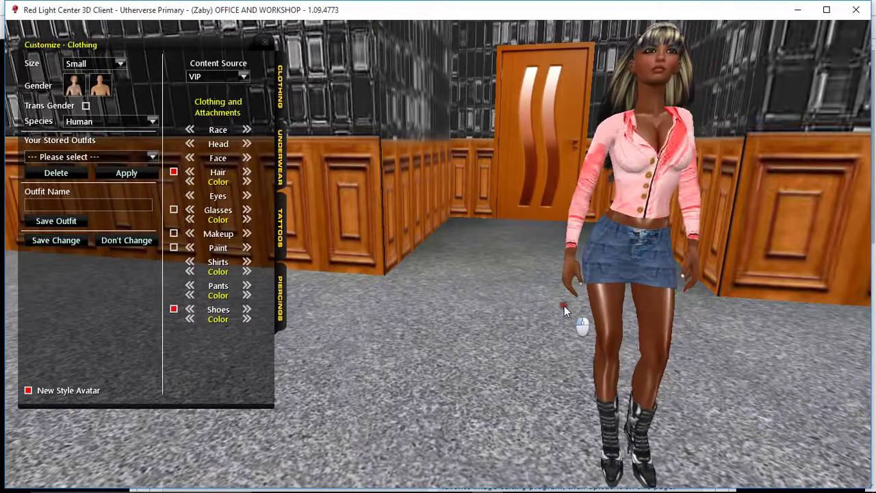
click(651, 252)
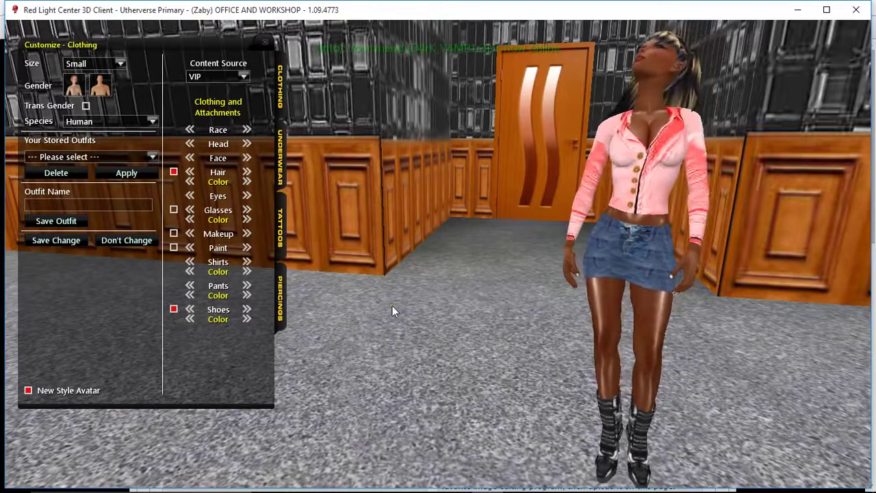
Switch to the untitled skirt image in GIMP and show the fly cutout at 200% zoom.
mouse_move(343, 487)
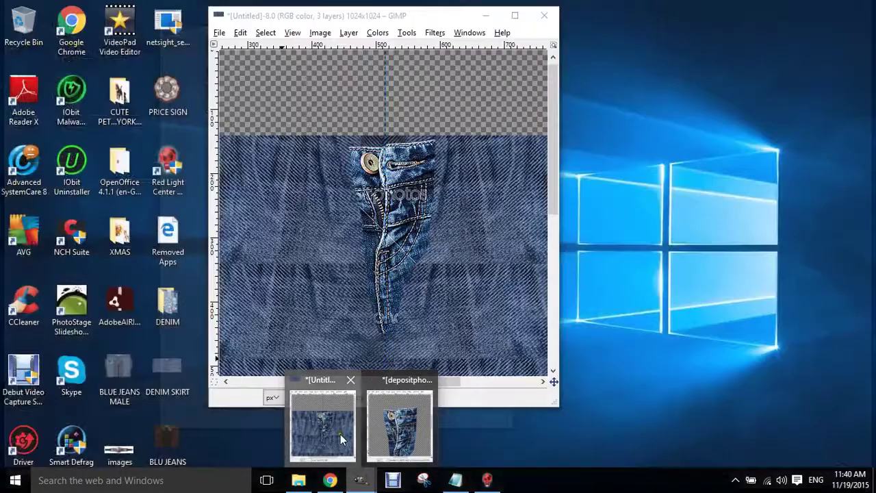
click(340, 434)
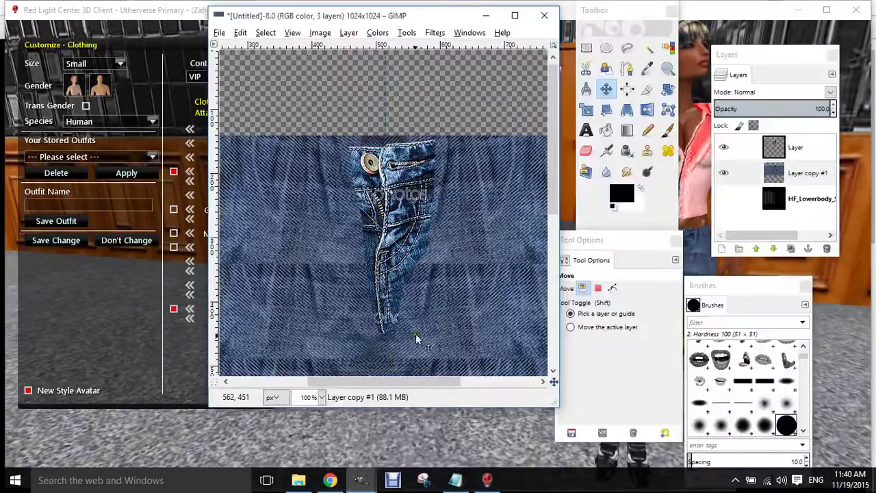
click(308, 397)
click(313, 321)
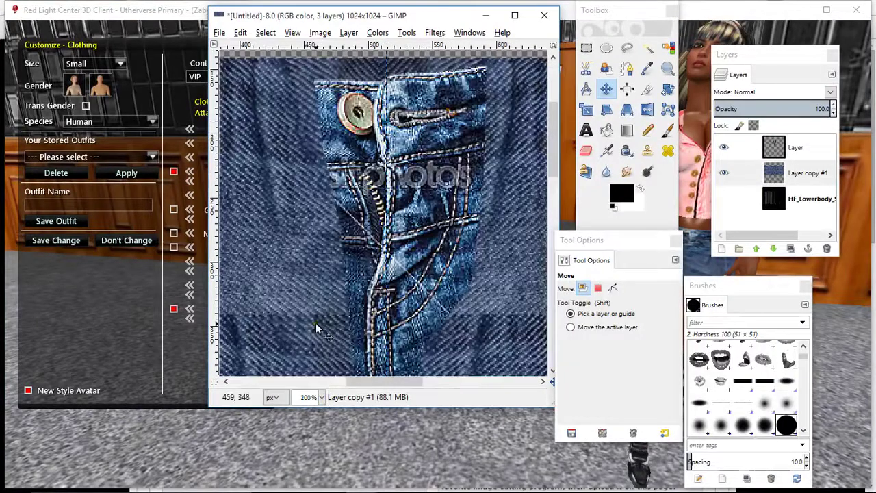
double_click(787, 425)
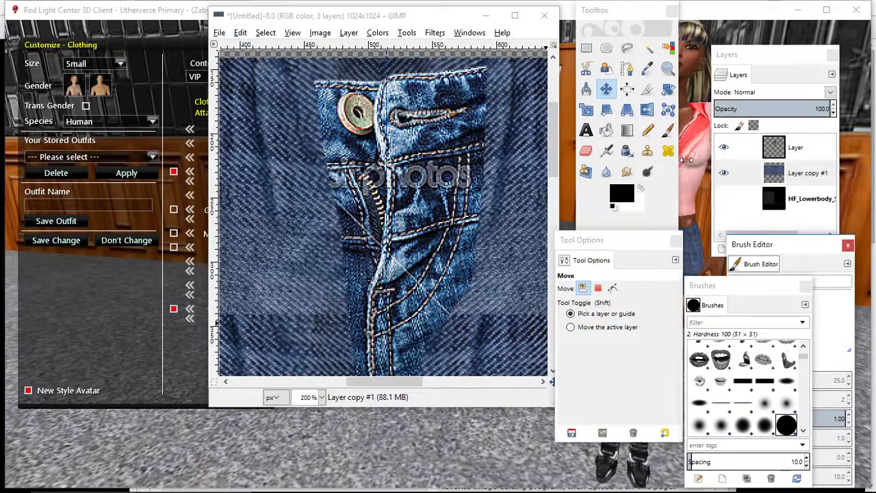
click(667, 127)
click(668, 128)
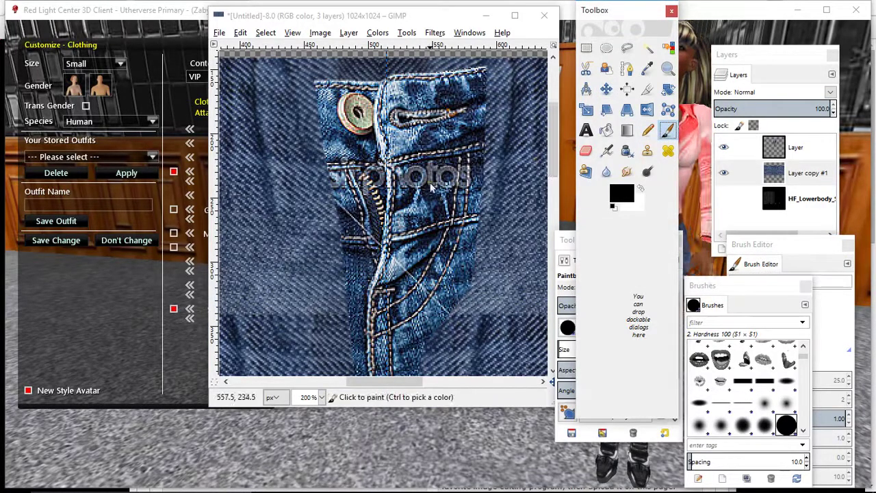
Smudge the watermark lettering and diagonal lines on the fly cutout's right-hand denim panels, working on the layer named Layer.
click(627, 172)
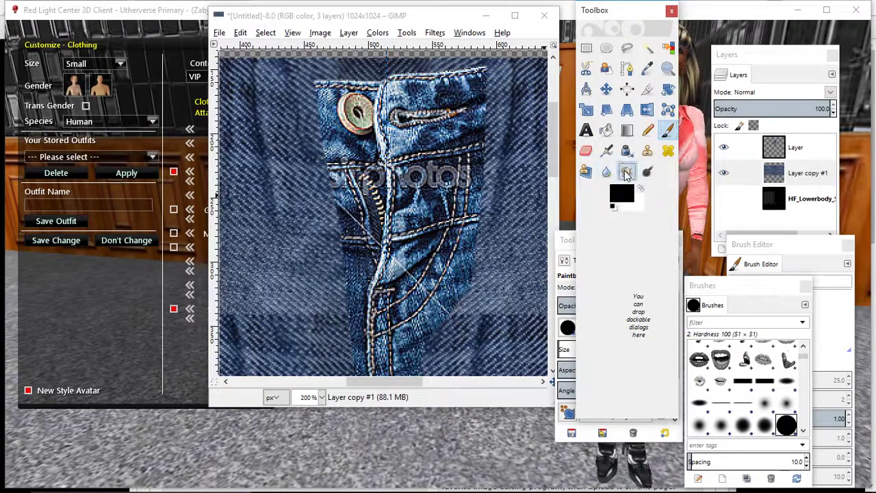
click(414, 186)
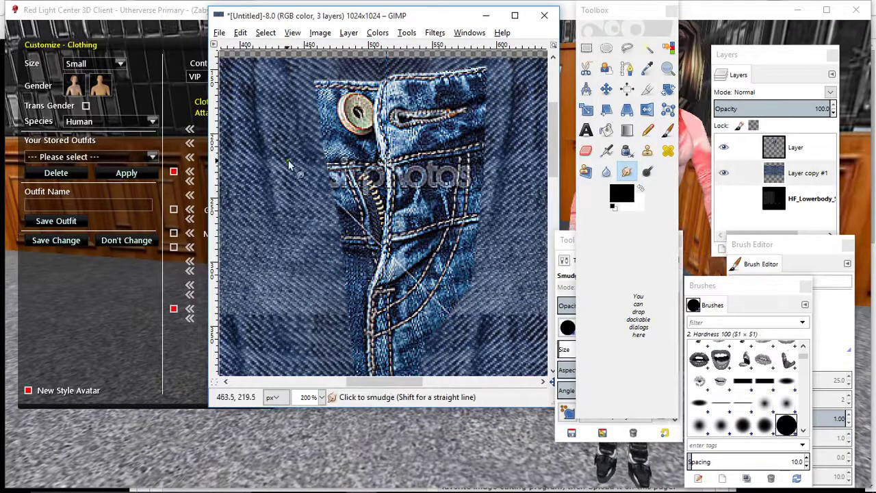
click(799, 148)
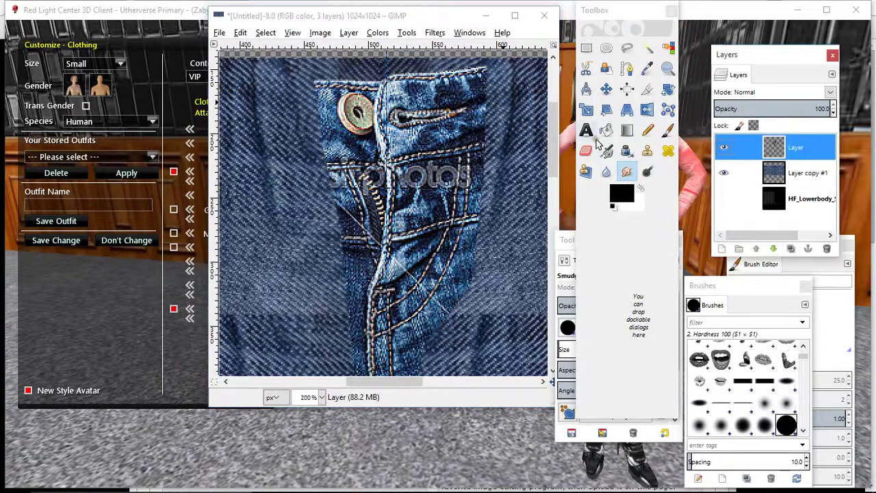
mouse_move(417, 177)
mouse_down()
mouse_move(416, 207)
mouse_move(423, 199)
mouse_move(440, 204)
mouse_move(446, 171)
mouse_move(438, 188)
mouse_move(435, 172)
mouse_move(433, 188)
mouse_move(424, 173)
mouse_move(423, 189)
mouse_move(411, 179)
mouse_move(421, 187)
mouse_move(408, 196)
mouse_move(436, 196)
mouse_move(402, 216)
mouse_move(437, 207)
mouse_move(429, 189)
mouse_move(445, 202)
mouse_move(422, 187)
mouse_move(419, 235)
mouse_up()
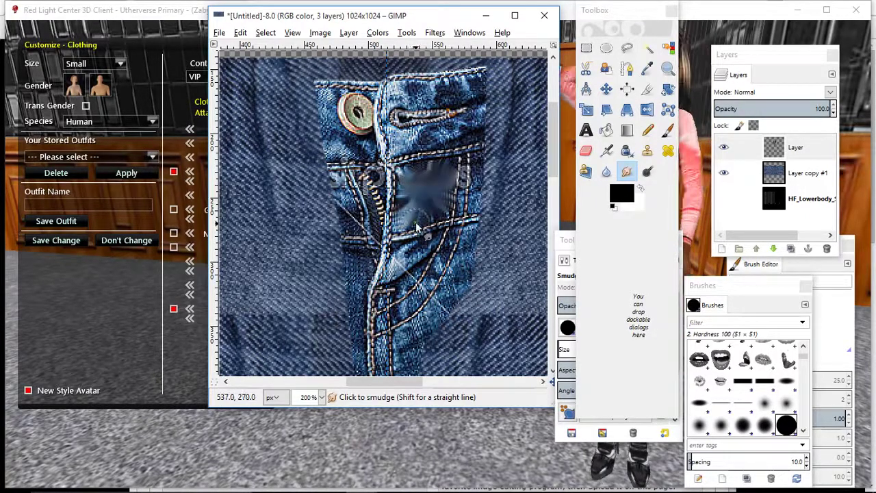
mouse_move(411, 274)
mouse_down()
mouse_move(411, 252)
mouse_move(436, 325)
mouse_move(449, 321)
mouse_move(446, 312)
mouse_up()
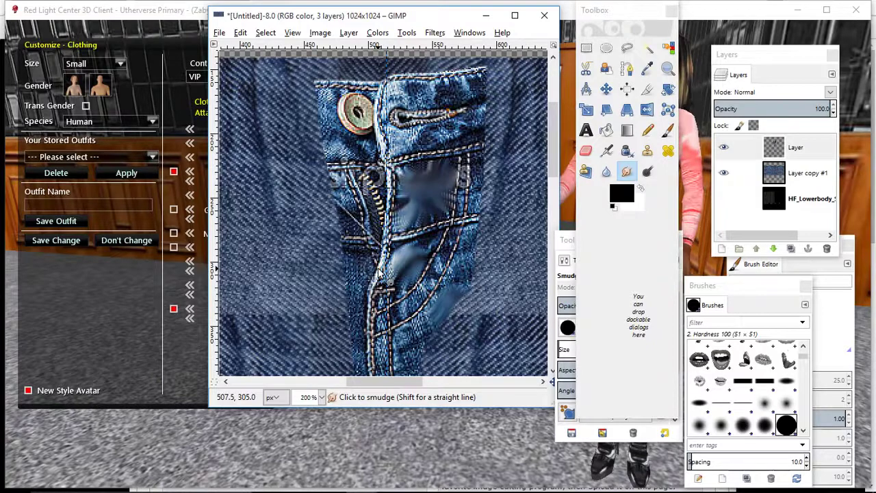
Set the Smudge brush size to 5 and smudge the remaining watermark traces around the zipper, pocket stitching and lower tip.
click(628, 172)
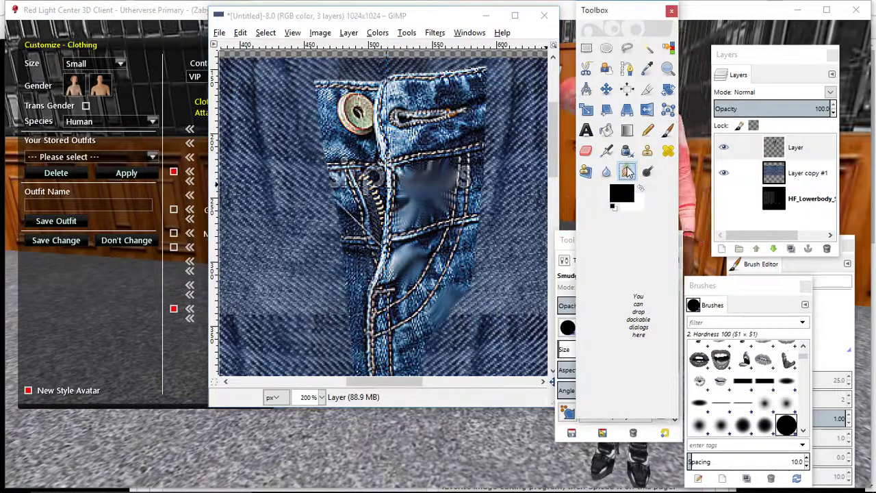
double_click(628, 172)
click(651, 353)
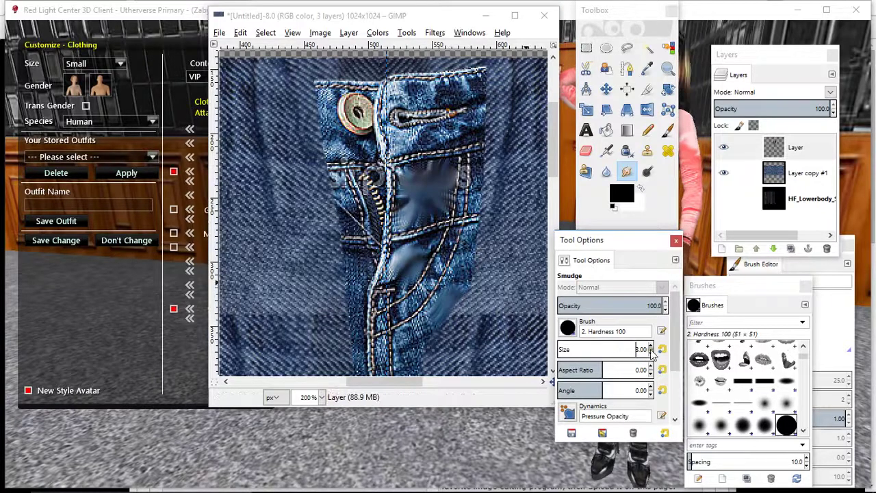
click(650, 346)
click(650, 347)
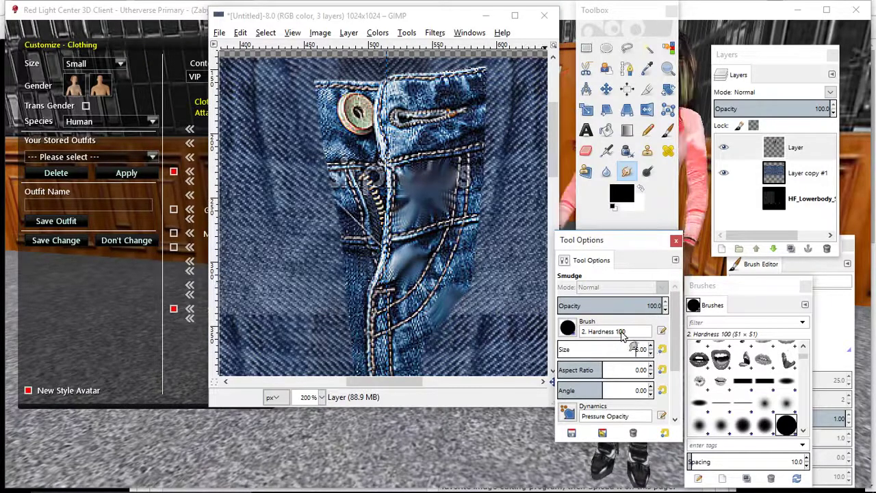
click(381, 183)
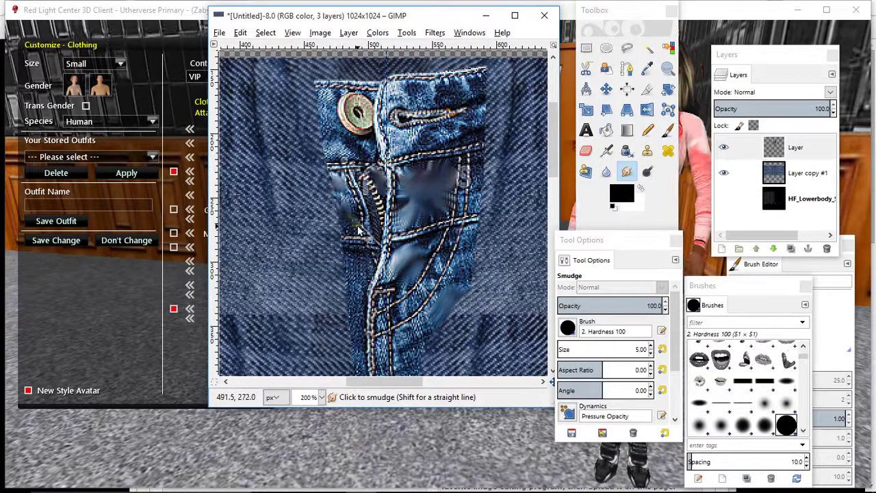
drag(378, 241, 391, 266)
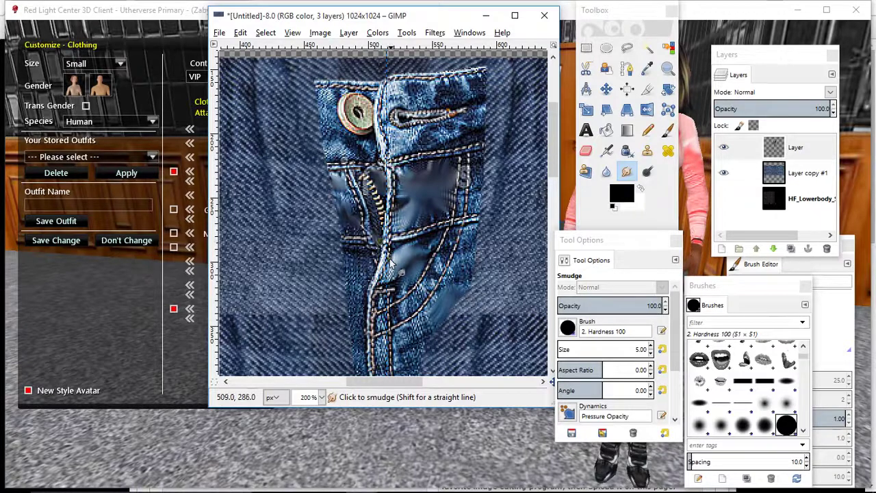
mouse_move(419, 299)
mouse_down()
mouse_move(428, 291)
mouse_move(436, 313)
mouse_up()
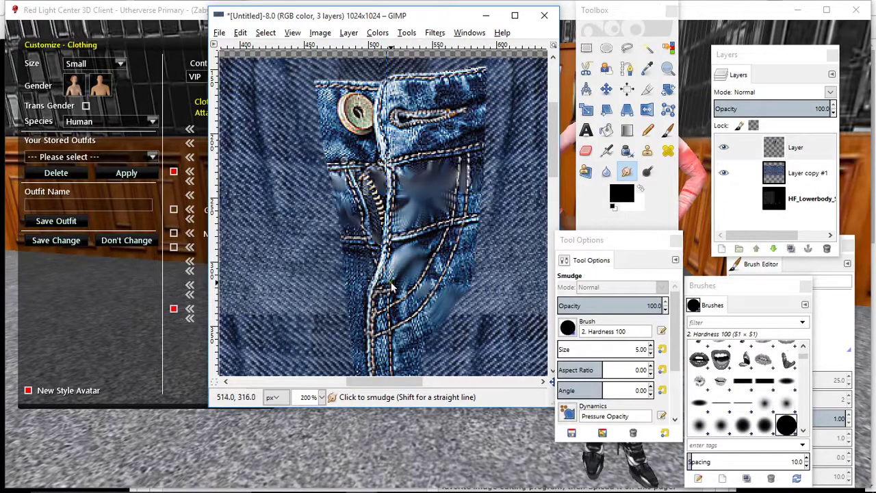
scroll(438, 219, down, 5)
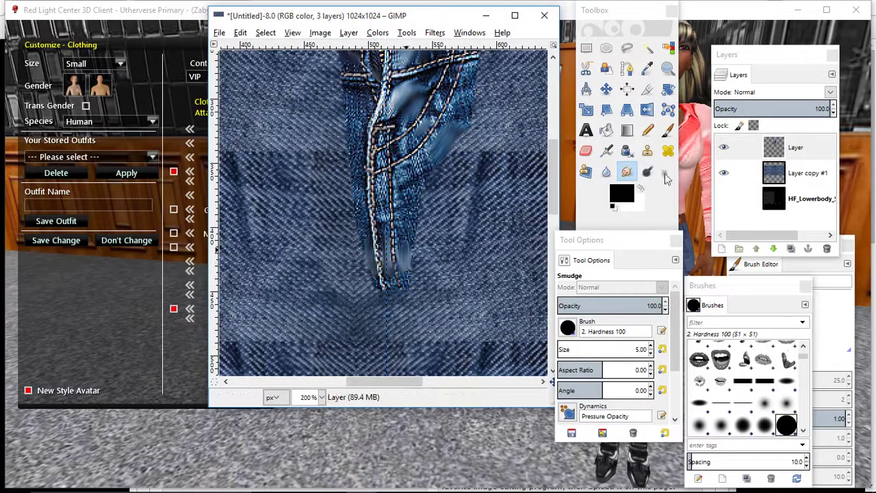
Set the Smudge brush size to 21 and blend the right edge of the fly cutout outward into the denim on Layer.
click(797, 144)
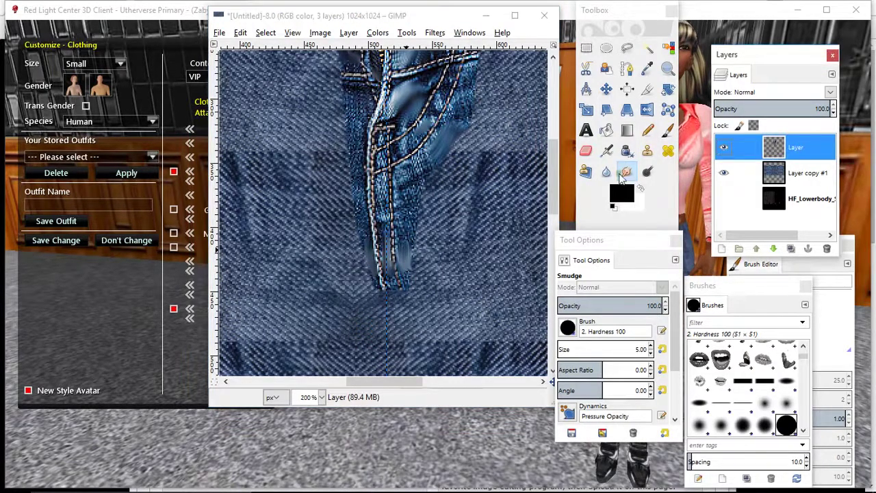
click(590, 328)
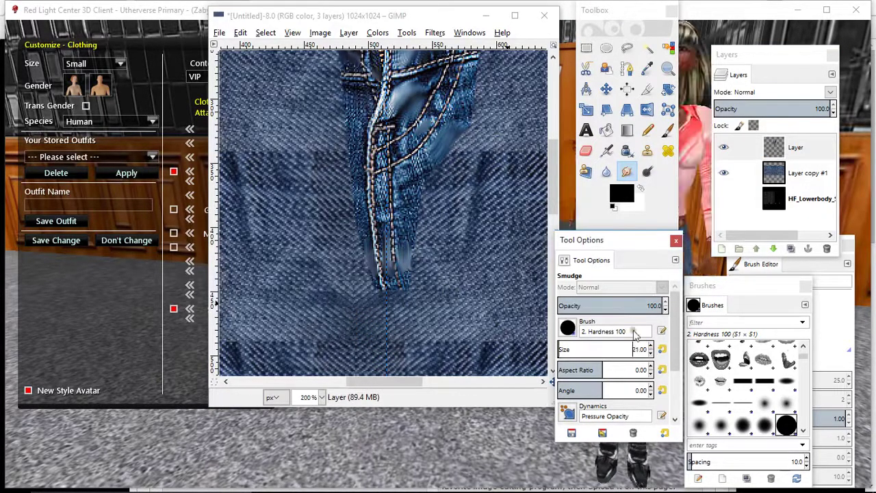
scroll(416, 259, up, 4)
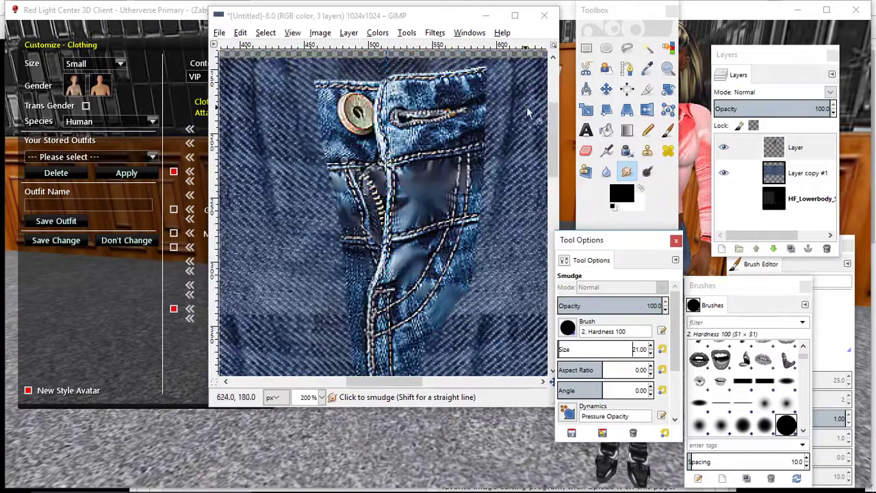
scroll(529, 111, up, 4)
mouse_move(479, 163)
mouse_down()
mouse_move(517, 163)
mouse_move(487, 183)
mouse_move(548, 174)
mouse_move(486, 206)
mouse_move(492, 219)
mouse_move(470, 226)
mouse_move(534, 214)
mouse_move(472, 240)
mouse_move(514, 255)
mouse_move(475, 299)
mouse_move(536, 291)
mouse_move(483, 327)
mouse_up()
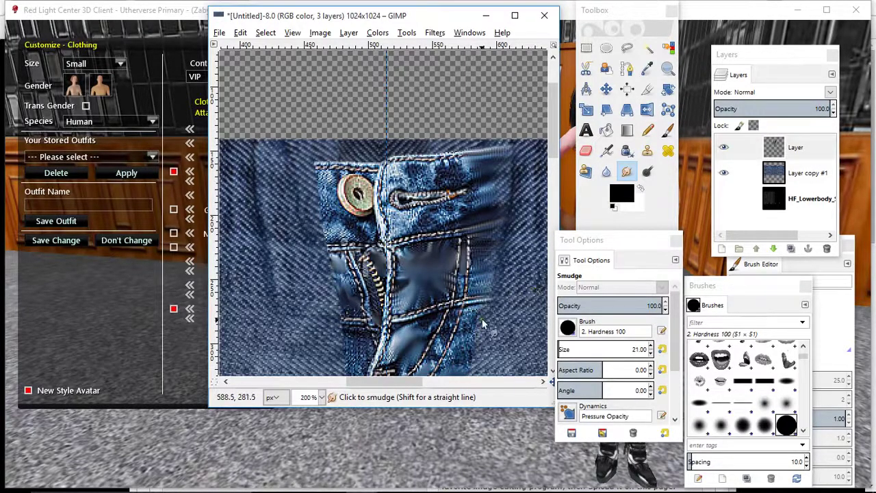
scroll(487, 301, down, 3)
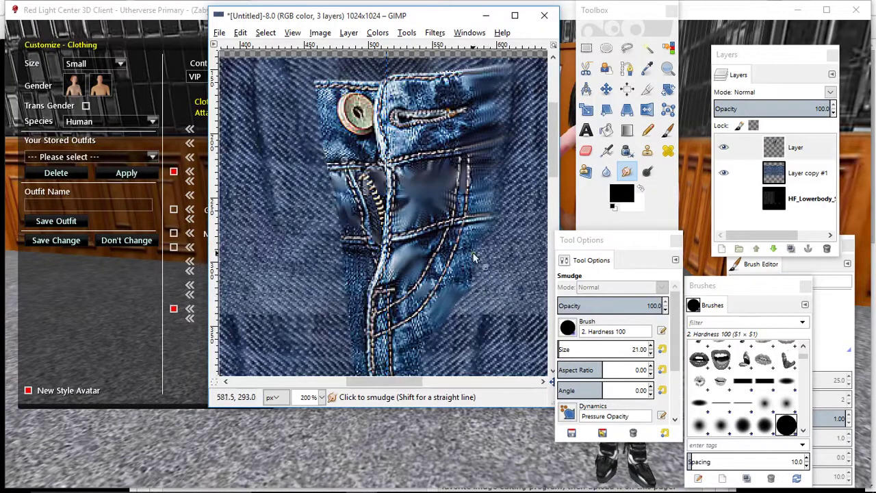
mouse_move(474, 257)
mouse_down()
mouse_move(467, 277)
mouse_move(504, 282)
mouse_move(502, 289)
mouse_move(460, 302)
mouse_move(491, 302)
mouse_move(447, 316)
mouse_move(425, 338)
mouse_move(464, 341)
mouse_move(423, 348)
mouse_up()
scroll(453, 322, down, 5)
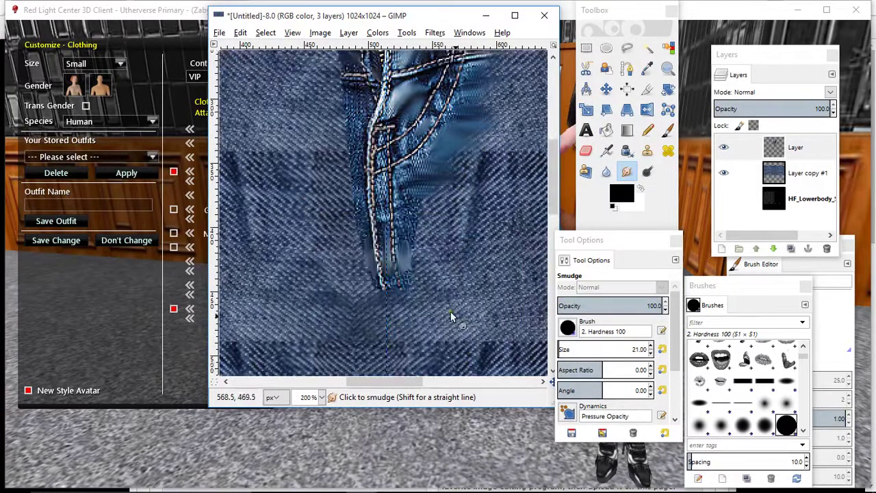
Smudge the fly cutout's lower tip and left edge outward so they blend into the surrounding denim.
mouse_move(440, 296)
mouse_down()
mouse_move(412, 230)
mouse_move(428, 239)
mouse_move(415, 251)
mouse_move(444, 268)
mouse_move(416, 281)
mouse_move(515, 278)
mouse_move(447, 288)
mouse_move(414, 278)
mouse_move(437, 276)
mouse_move(388, 299)
mouse_up()
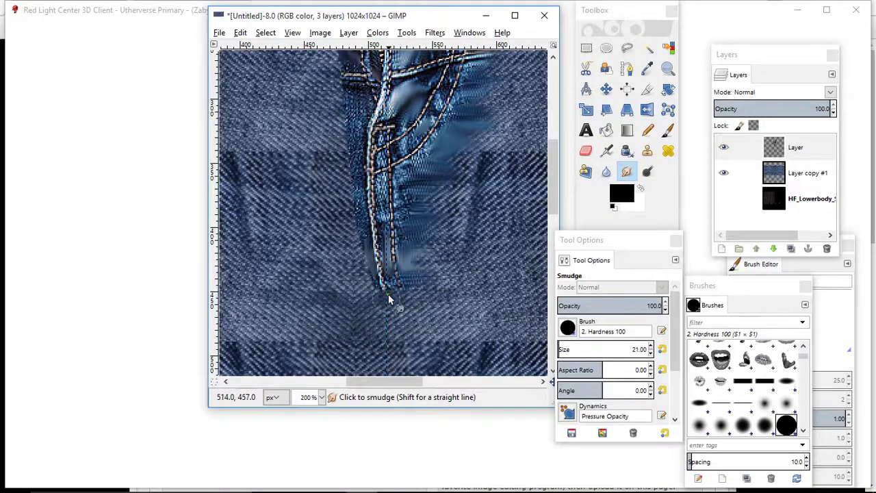
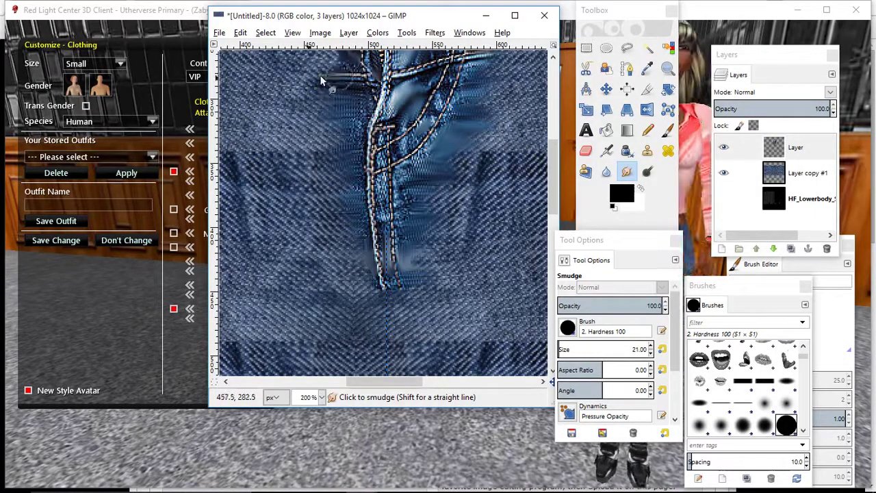
scroll(317, 109, up, 4)
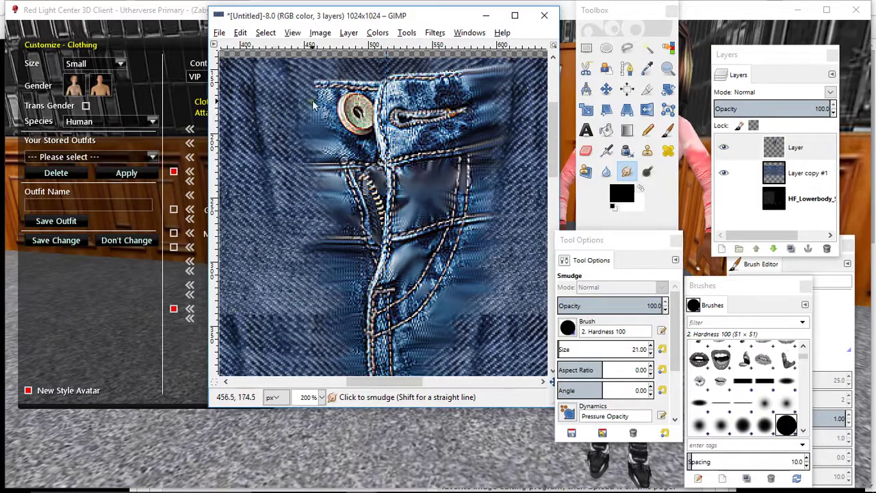
mouse_move(320, 102)
mouse_down()
mouse_move(276, 102)
mouse_move(274, 90)
mouse_up()
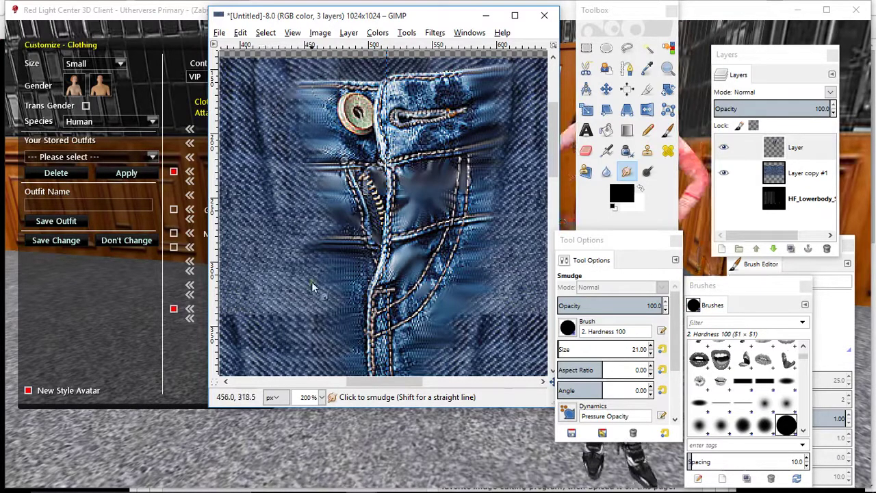
click(321, 397)
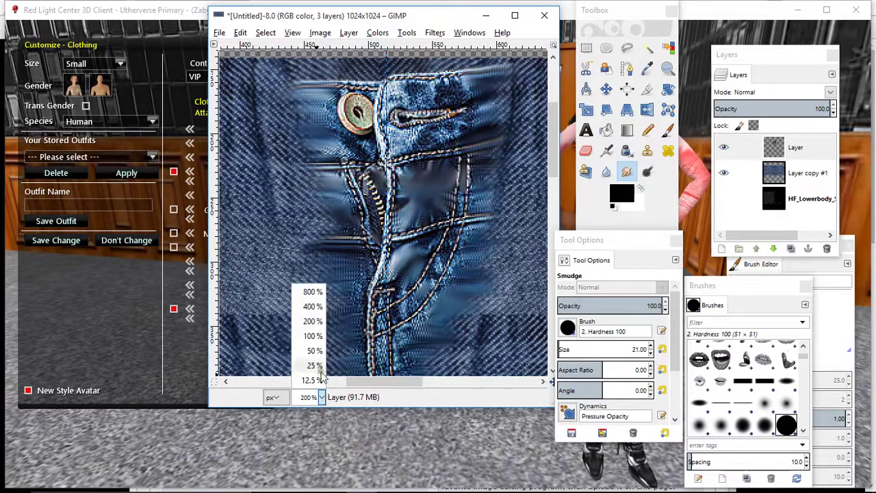
click(316, 355)
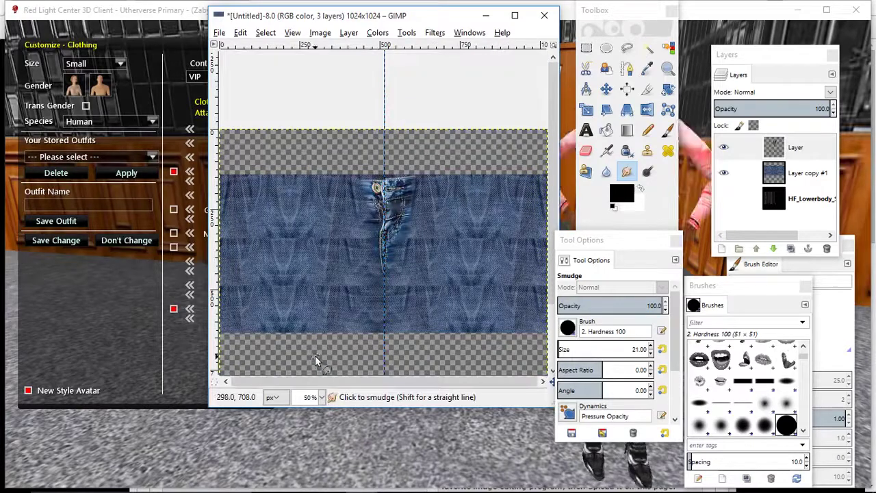
scroll(314, 355, down, 3)
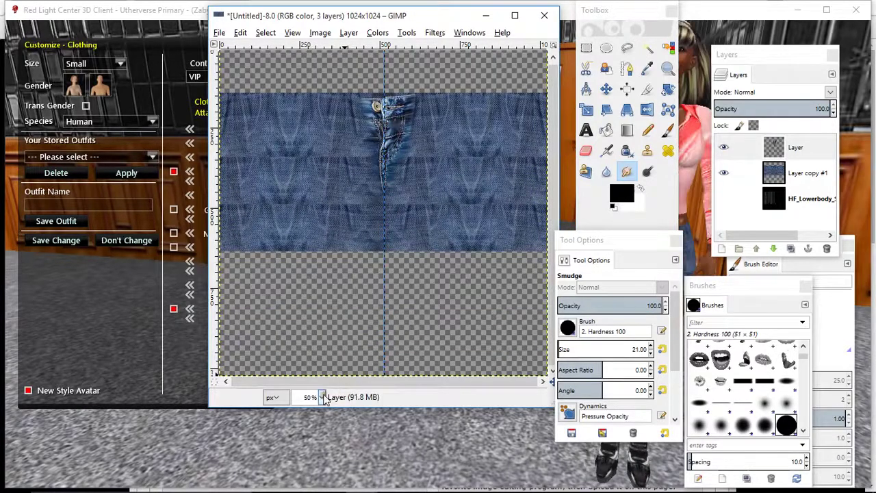
Desaturate the fly cutout on Layer with Hue-Saturation, setting Saturation to -42.
click(323, 397)
click(315, 323)
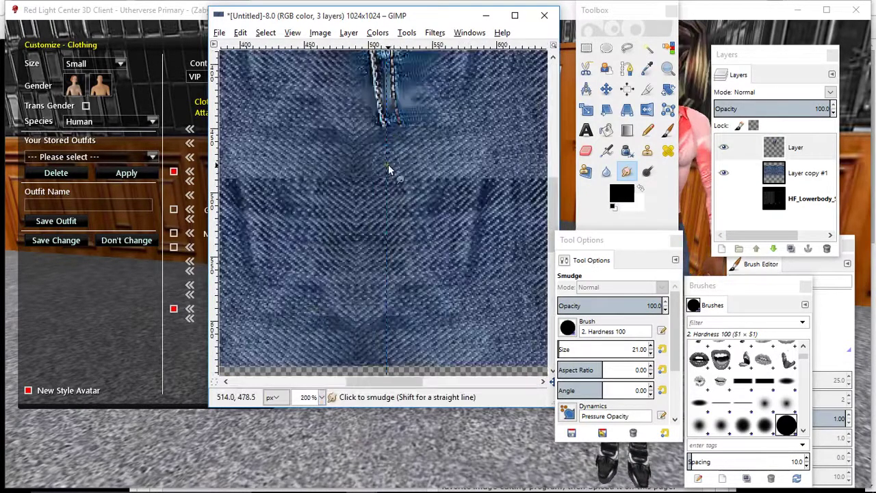
scroll(389, 170, up, 5)
click(602, 90)
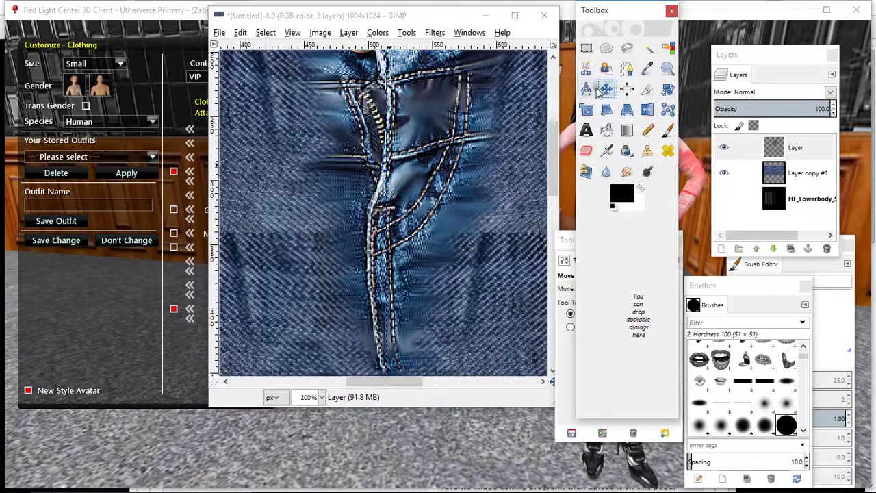
click(377, 32)
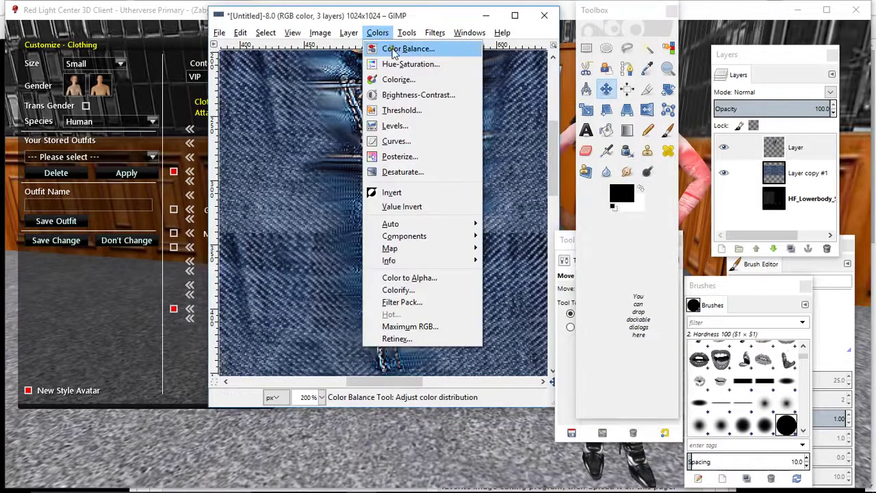
click(397, 61)
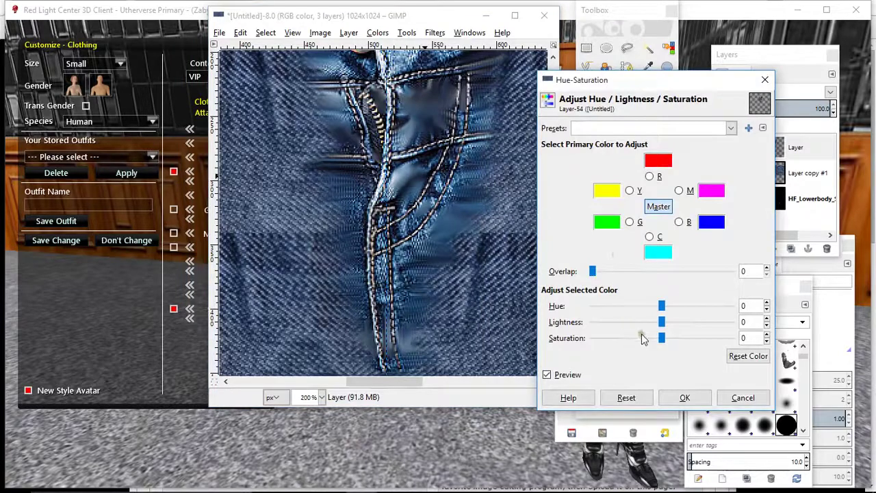
drag(661, 338, 634, 347)
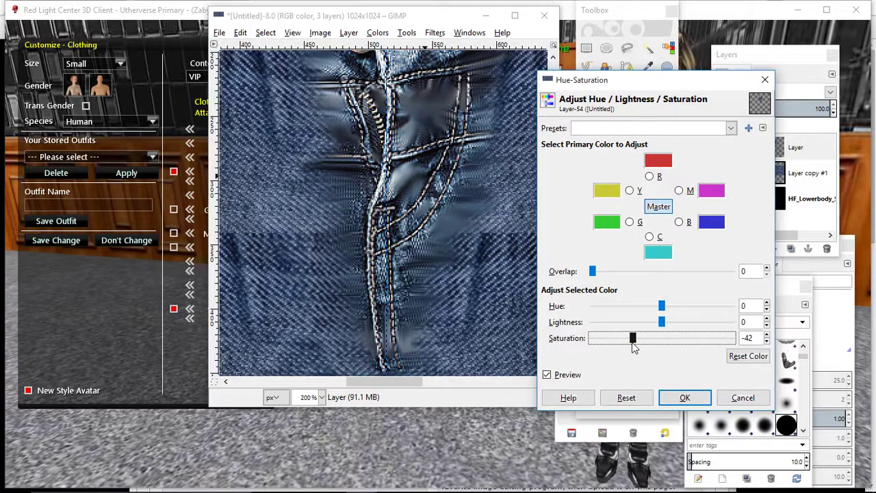
scroll(371, 179, up, 4)
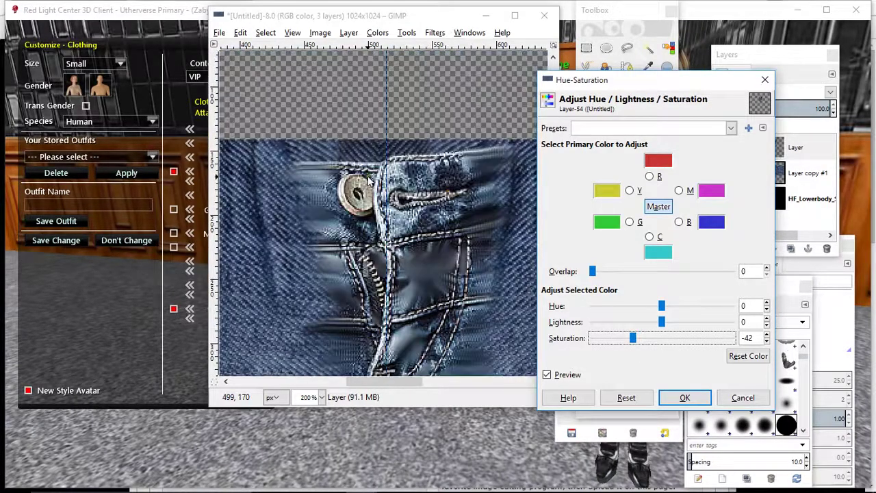
scroll(368, 180, down, 4)
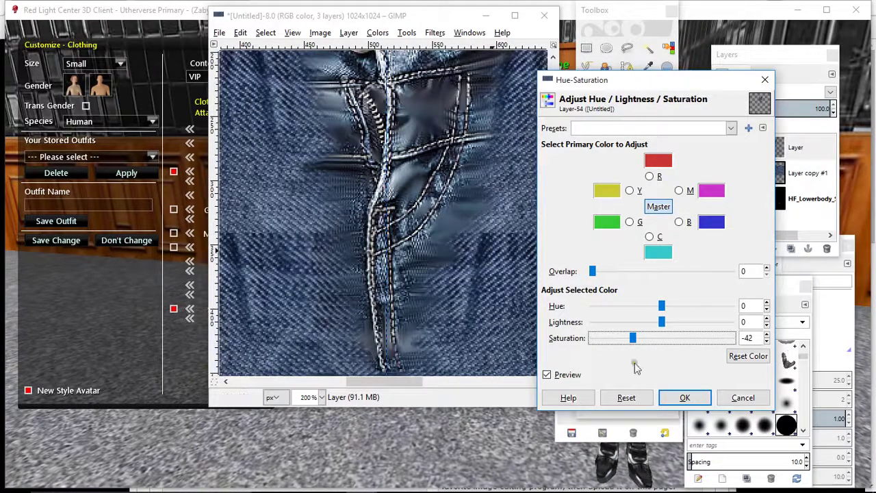
click(685, 398)
Check the whole skirt texture at 50% zoom and export the image again to DENIM SKIRT.png.
click(321, 397)
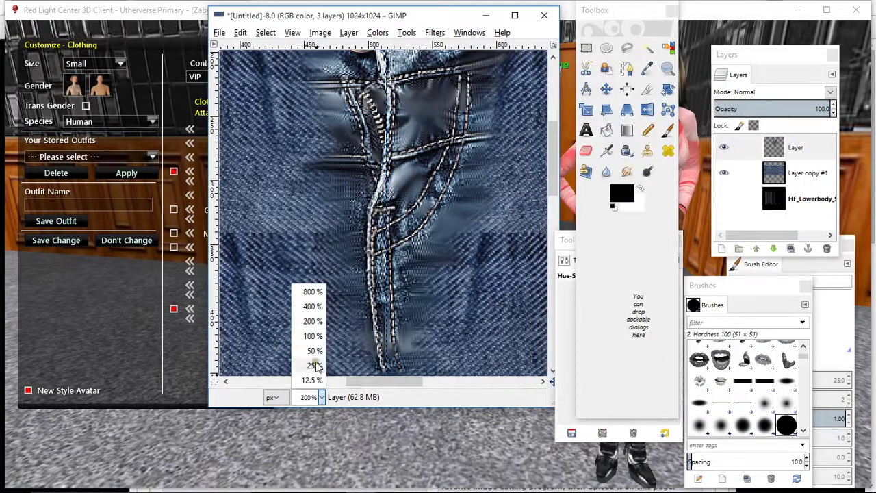
click(314, 355)
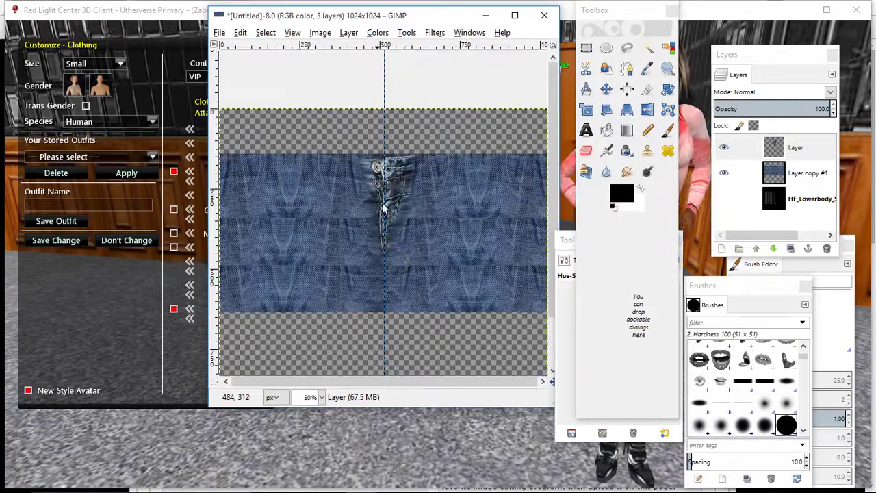
scroll(370, 179, down, 2)
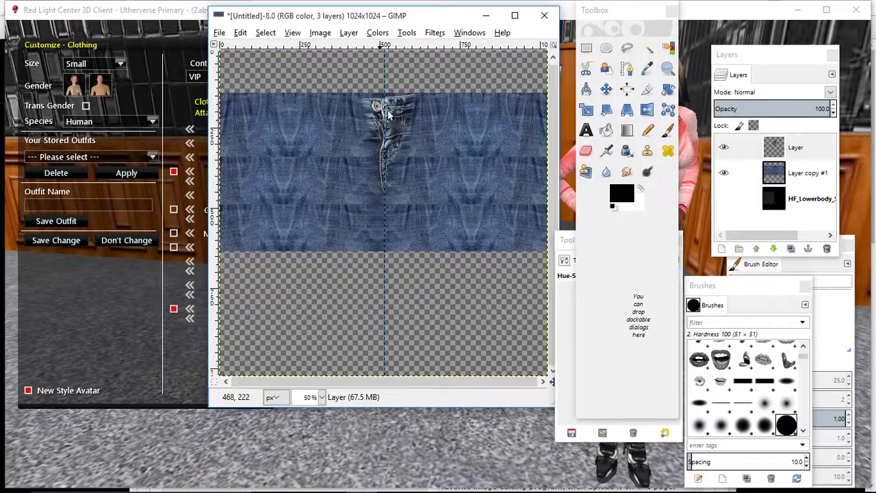
click(219, 33)
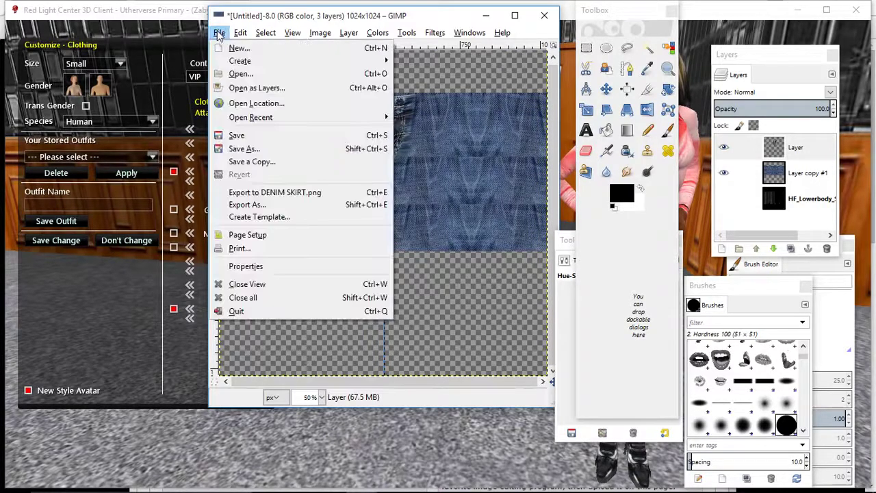
click(251, 194)
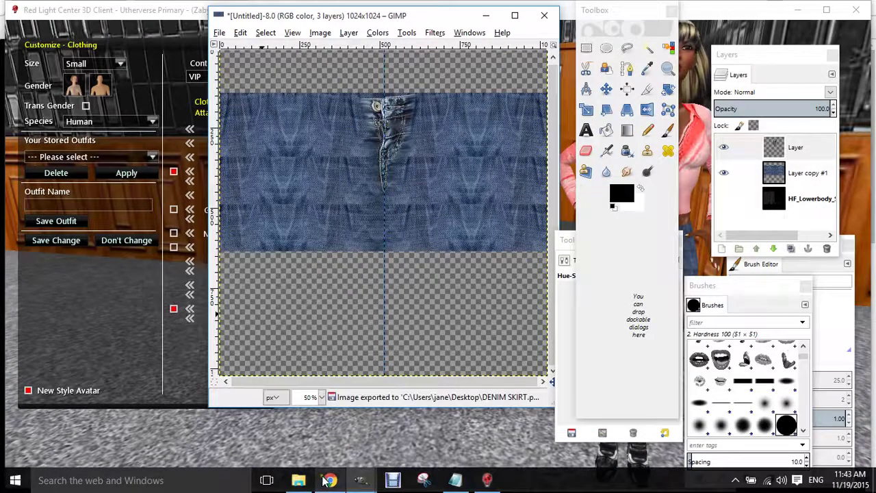
Switch to the Red Light Center site in Chrome and open the configuration of the untitled short skirt outfit under My Designed Clothing.
click(329, 480)
click(180, 256)
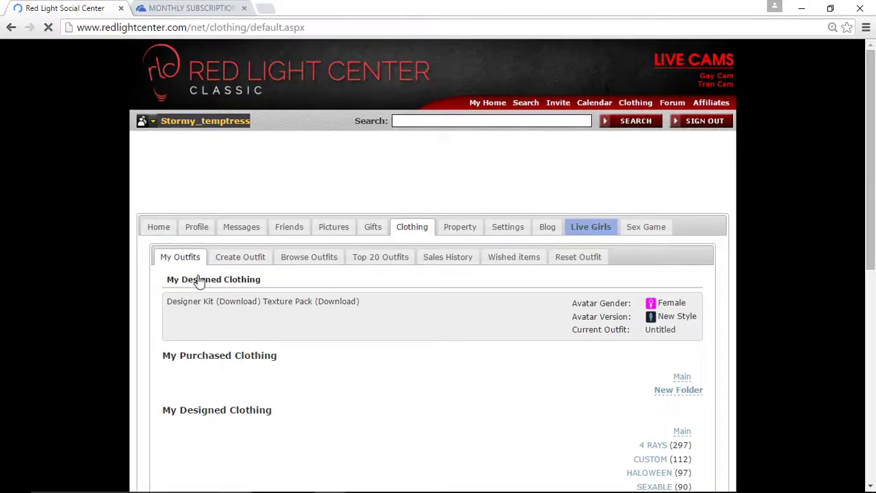
scroll(200, 286, down, 20)
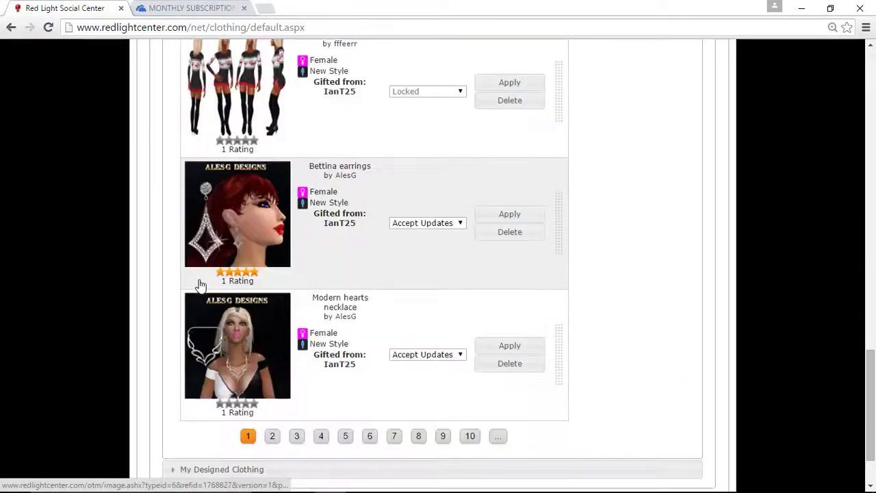
scroll(206, 308, down, 2)
click(227, 389)
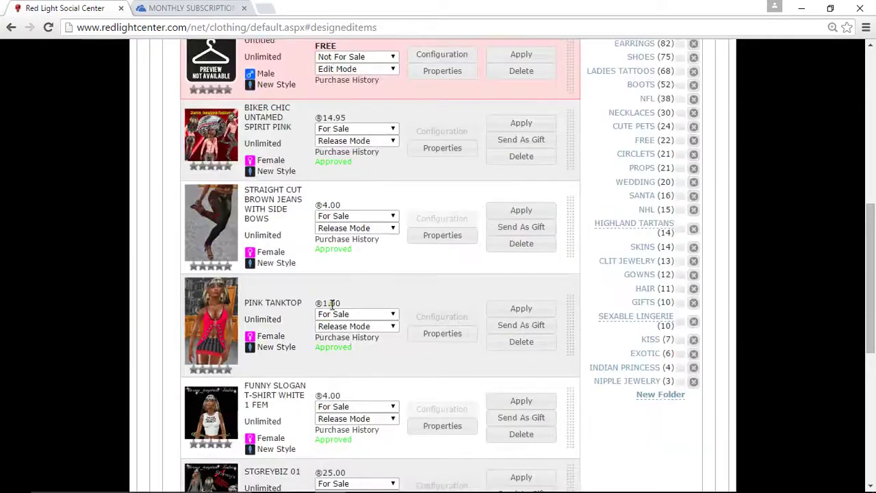
scroll(329, 311, up, 3)
click(455, 180)
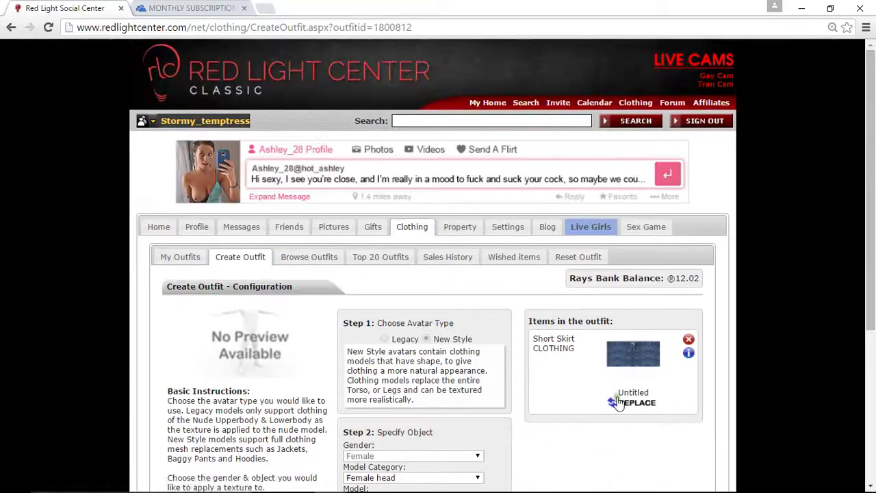
Replace the Short Skirt item's texture with DENIM SKIRT.png from the Desktop.
click(629, 403)
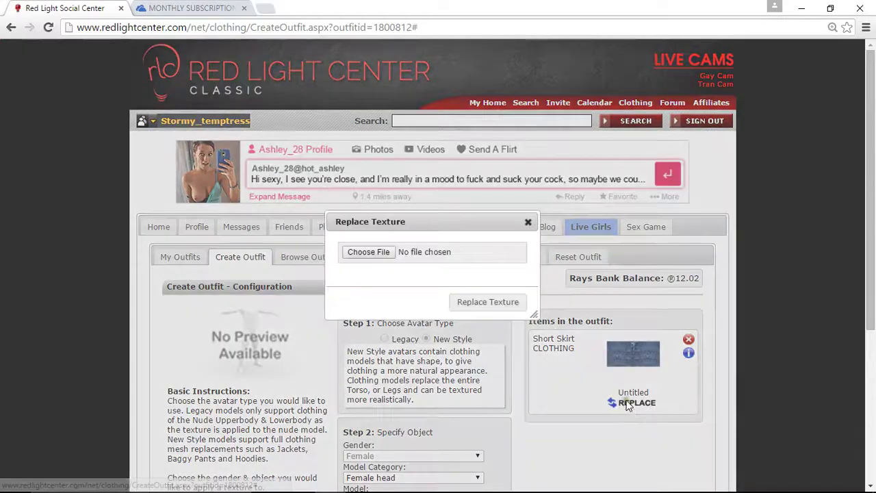
click(373, 253)
click(363, 189)
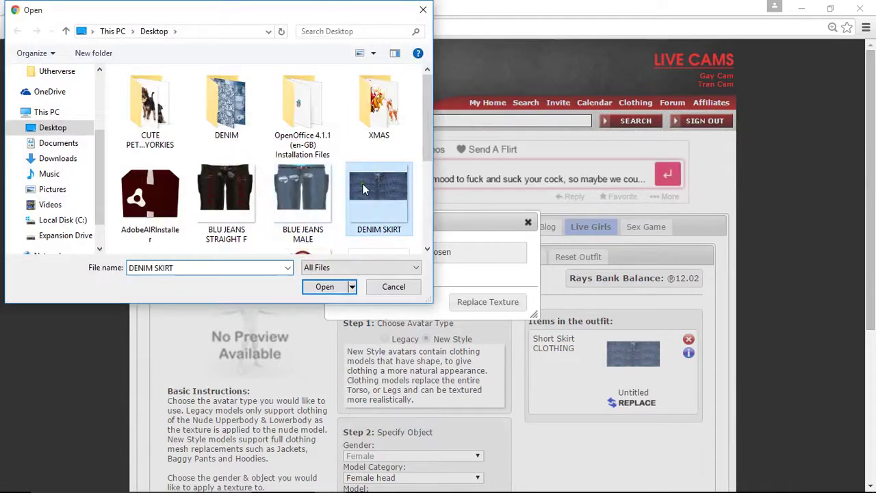
click(326, 286)
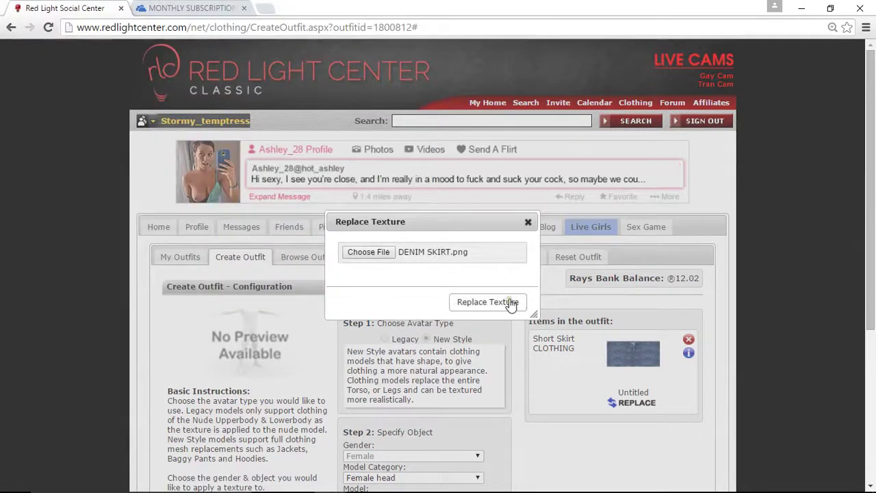
click(510, 303)
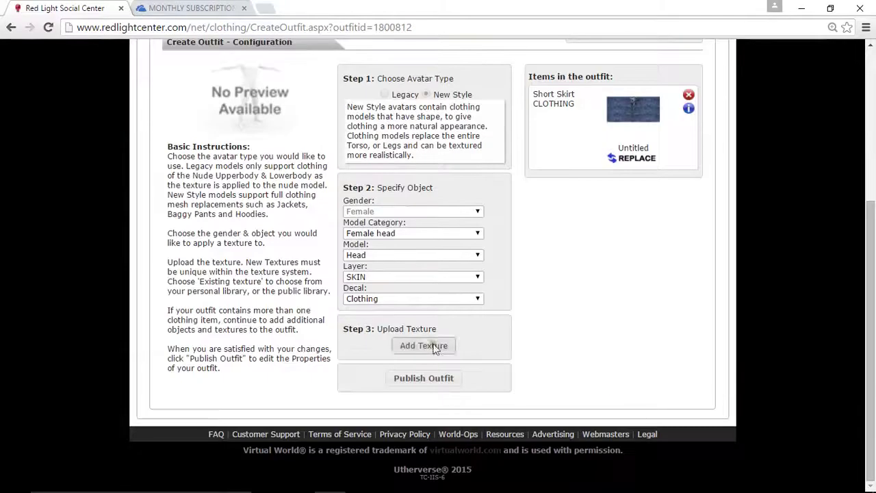
Continue to the outfit's publishing properties, test the outfit on the avatar, and switch to the 3D client to view it.
click(419, 380)
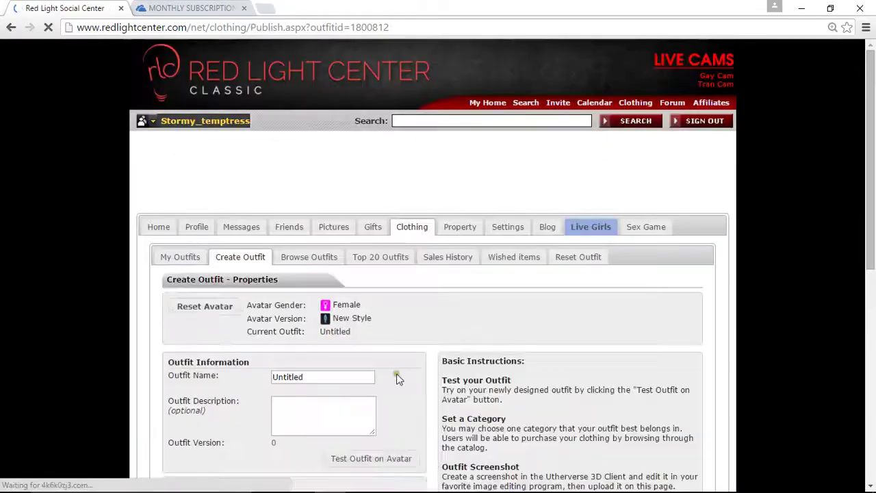
scroll(399, 379, down, 2)
click(373, 329)
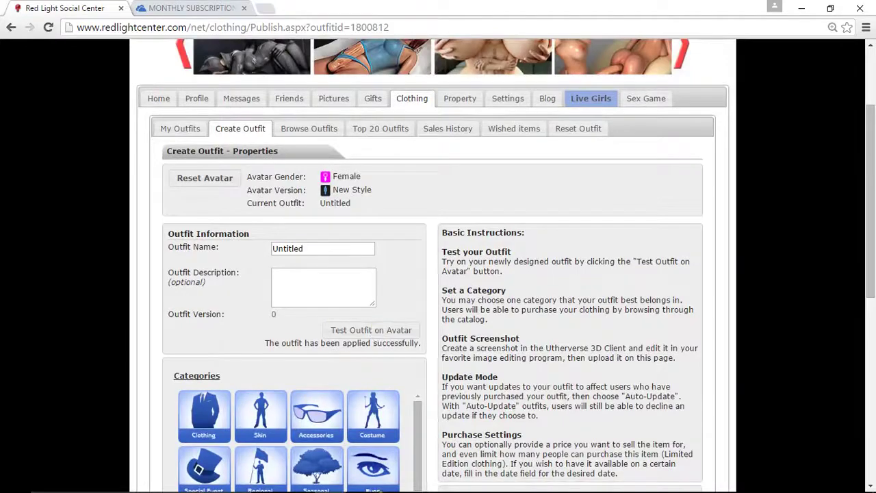
click(492, 479)
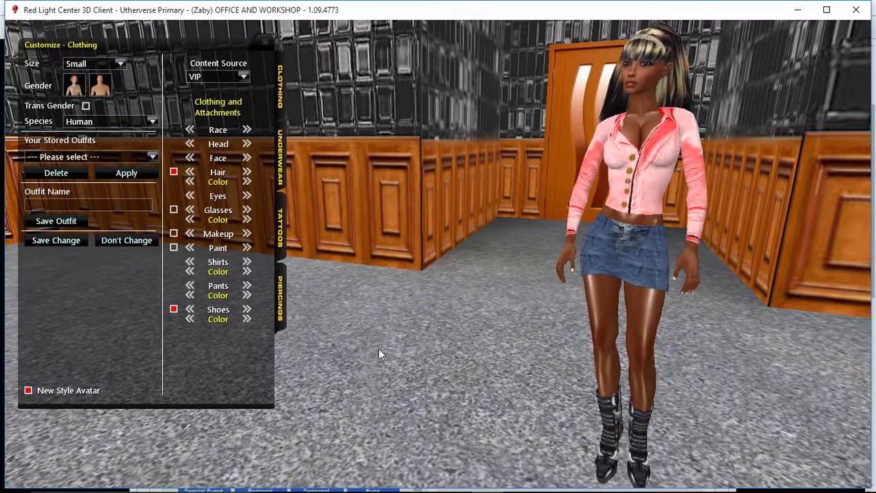
Switch to the depositphotos_13684823-denim-jeans-texture (1) image in GIMP and close it without saving.
mouse_move(366, 474)
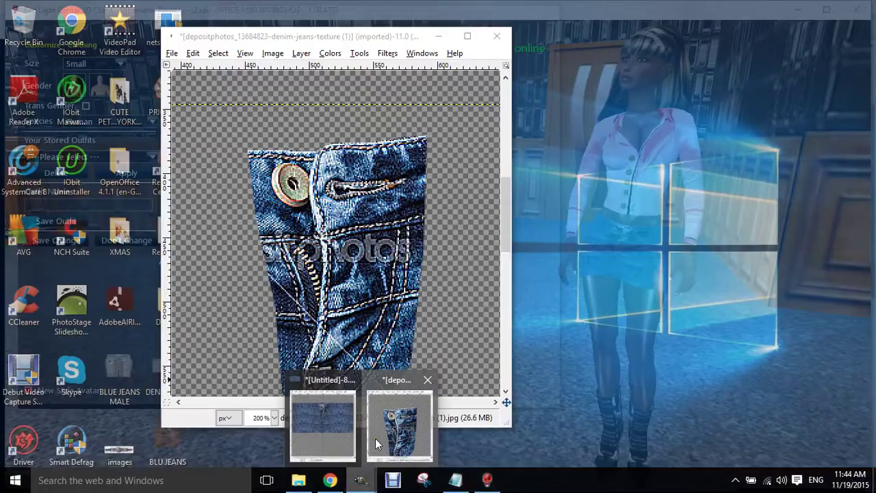
click(375, 438)
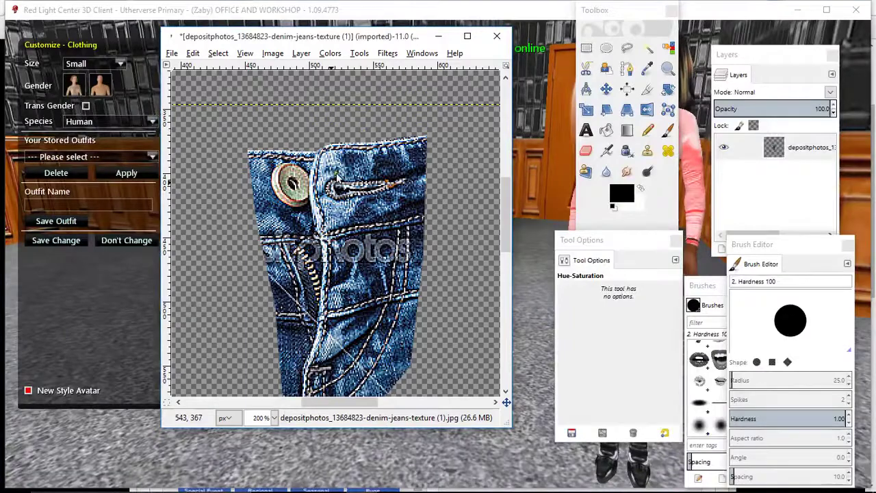
click(497, 36)
click(340, 303)
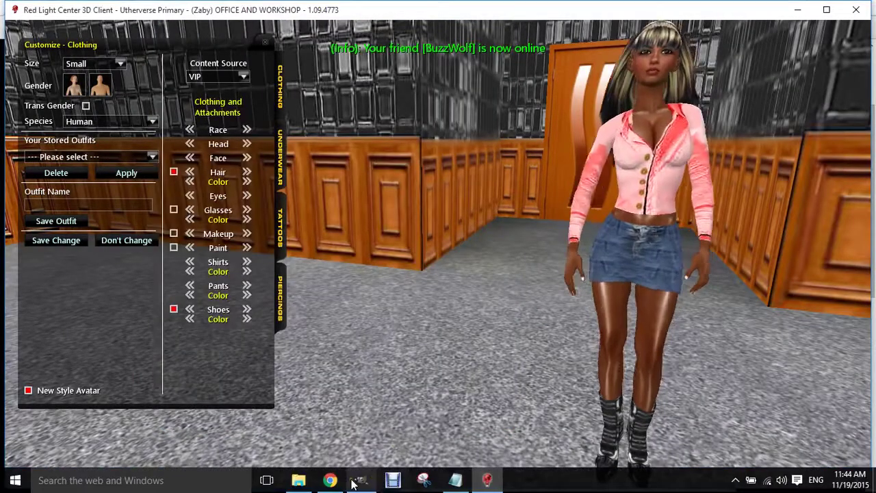
In the skirt image in GIMP, show the HF_Lowerbody template layer and add a new transparent layer above Layer.
click(356, 480)
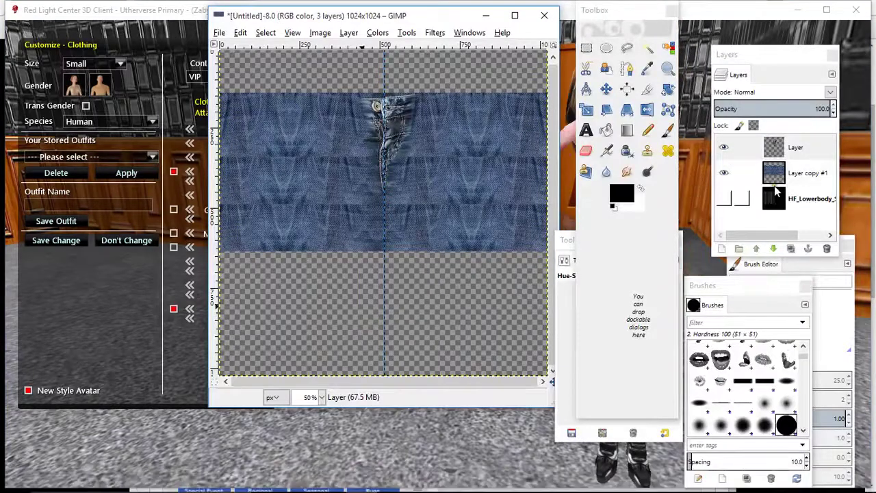
click(726, 199)
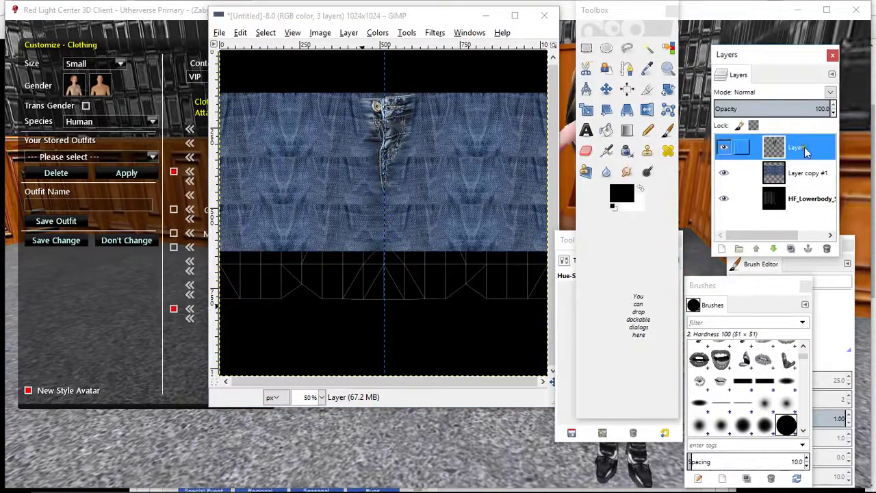
click(722, 250)
click(113, 223)
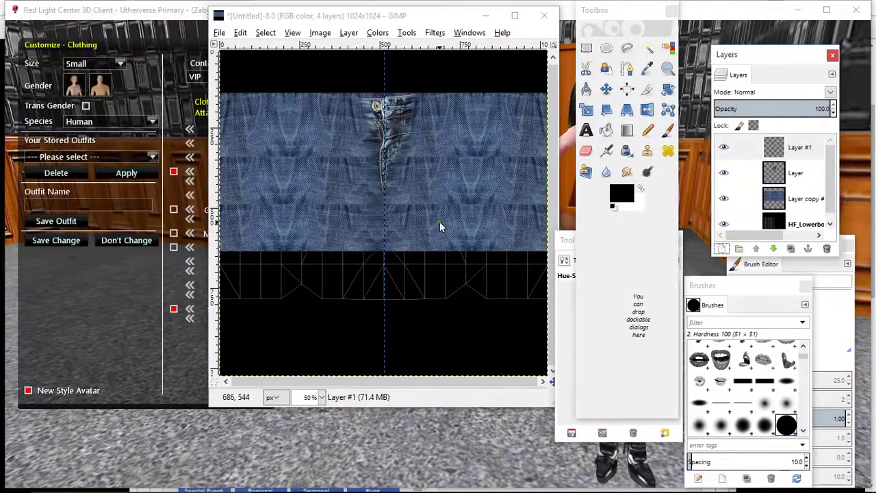
Lower the opacity of Layer copy #1 so the template lines show through, and make Layer #1 the active layer.
click(801, 197)
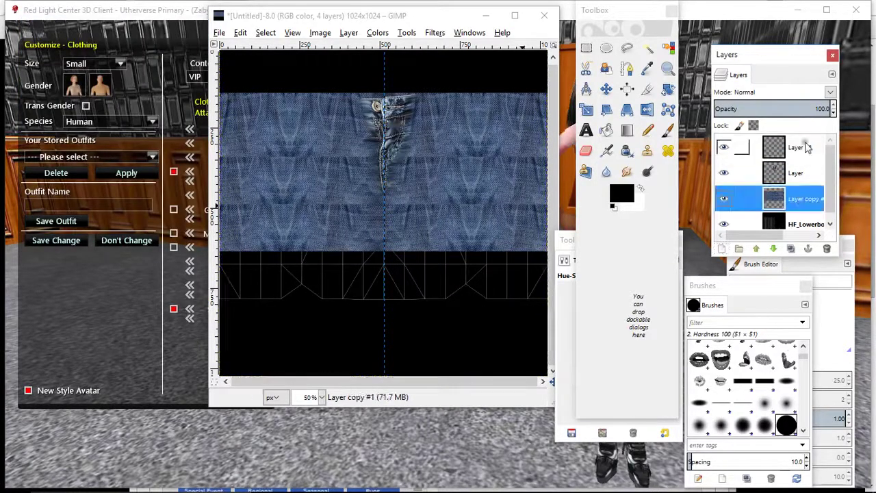
click(779, 108)
click(798, 147)
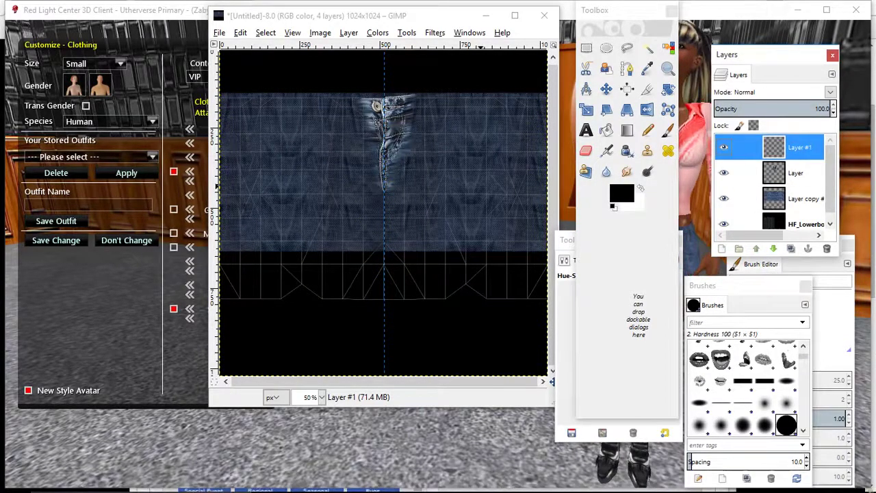
Open depositphotos_2141656-Denim-Texture-4 from the desktop's DENIM folder in GNU Image Manipulation Program.
click(874, 488)
double_click(168, 305)
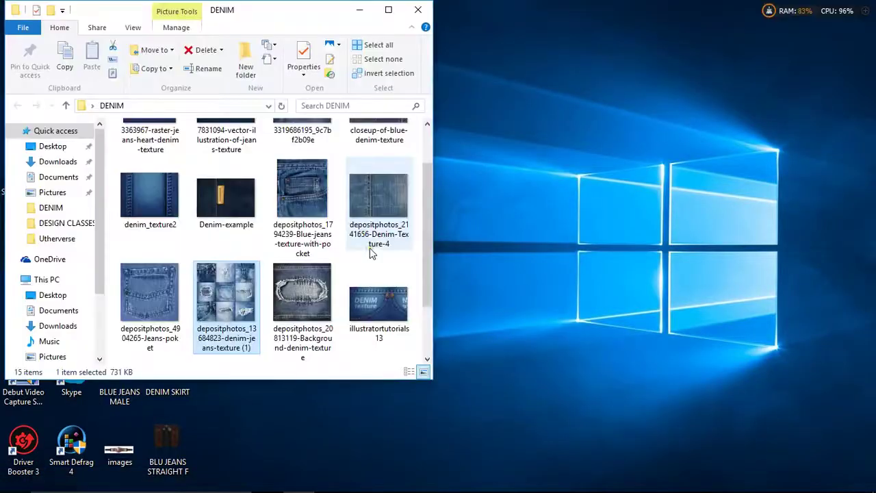
click(375, 198)
right_click(375, 197)
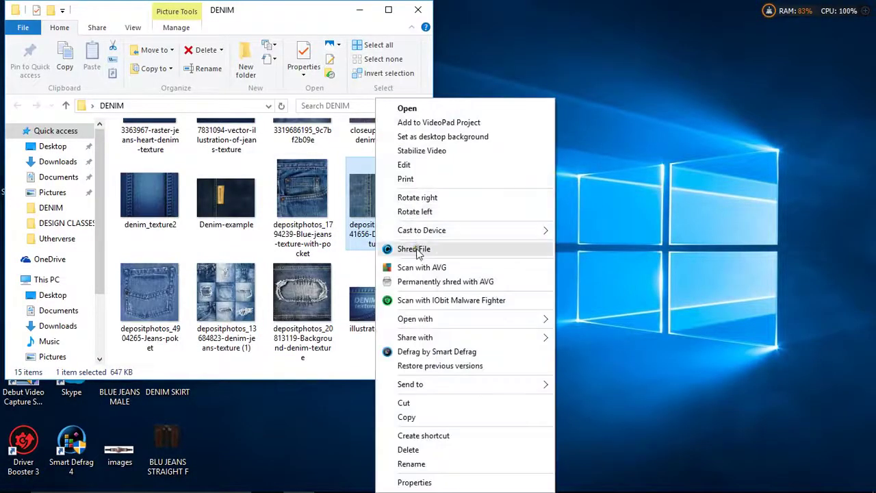
mouse_move(427, 319)
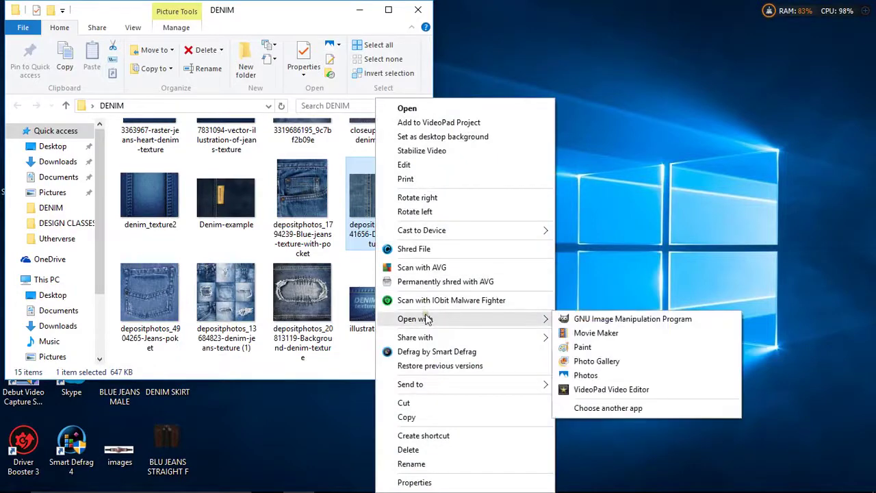
click(629, 320)
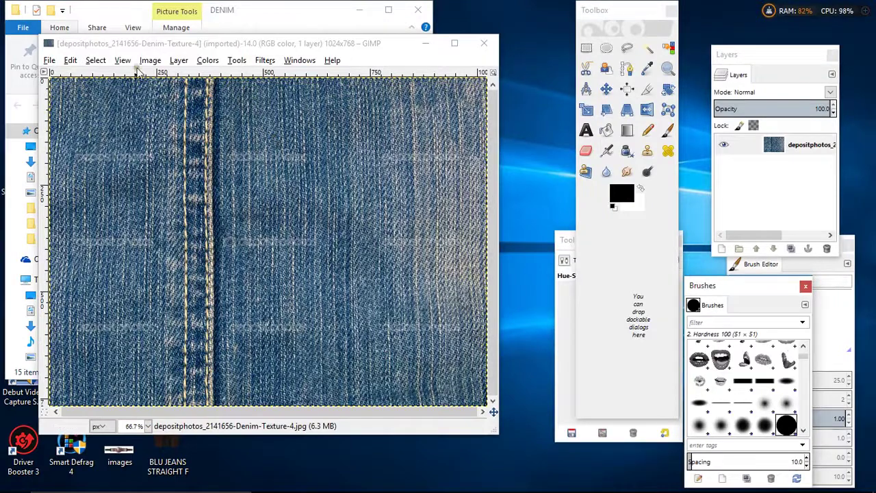
Scale the denim texture image down to 454 × 341 pixels with cubic interpolation.
click(147, 61)
click(165, 172)
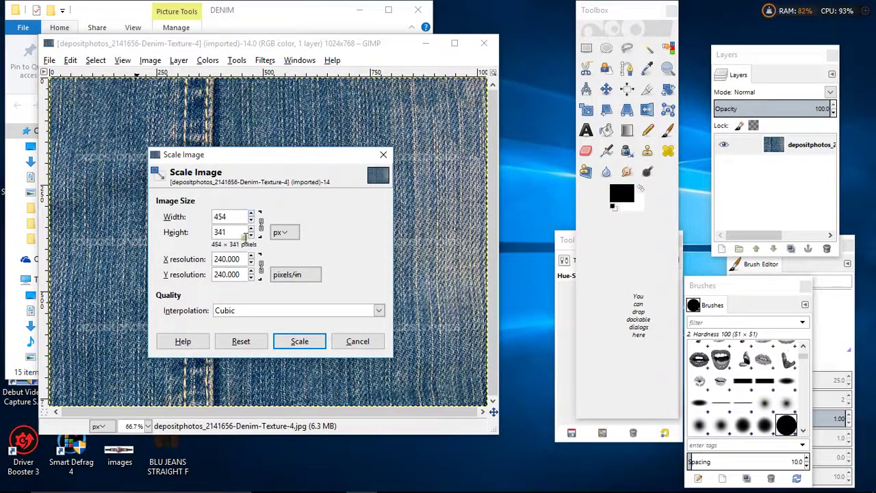
click(296, 341)
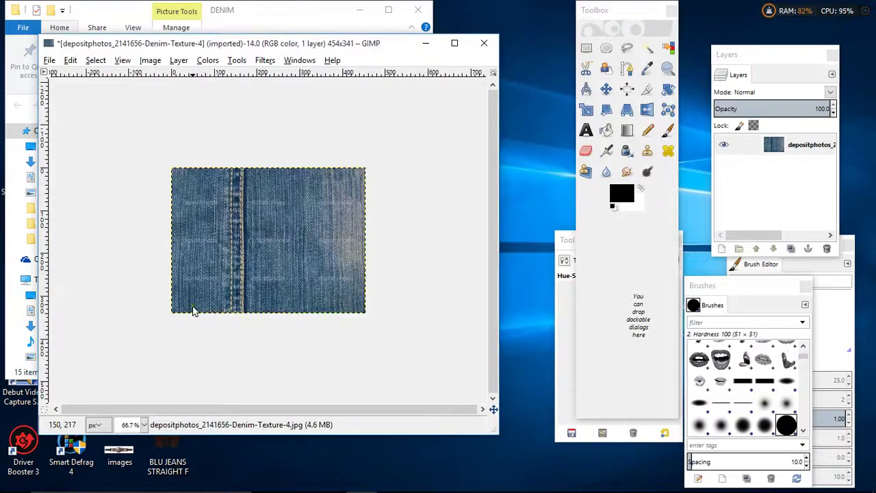
Minimize the DENIM folder window and shrink the denim texture's image window around the scaled picture.
click(270, 38)
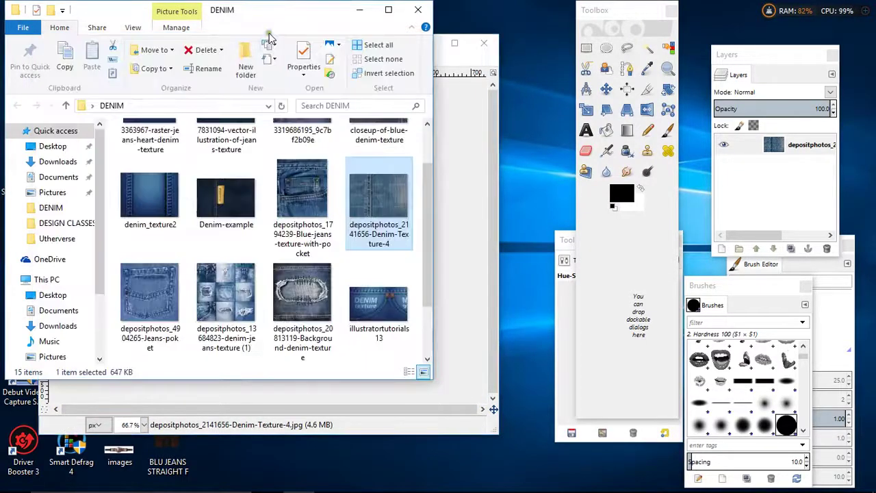
click(359, 9)
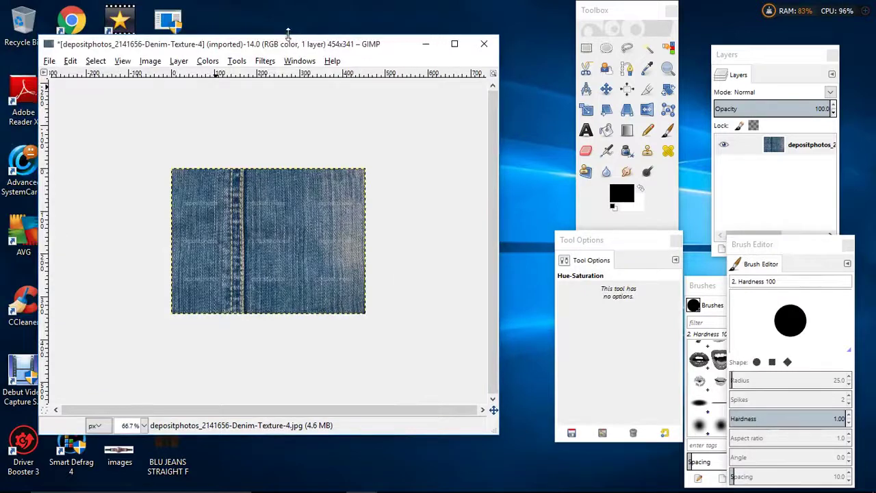
drag(291, 35, 277, 106)
drag(38, 274, 126, 280)
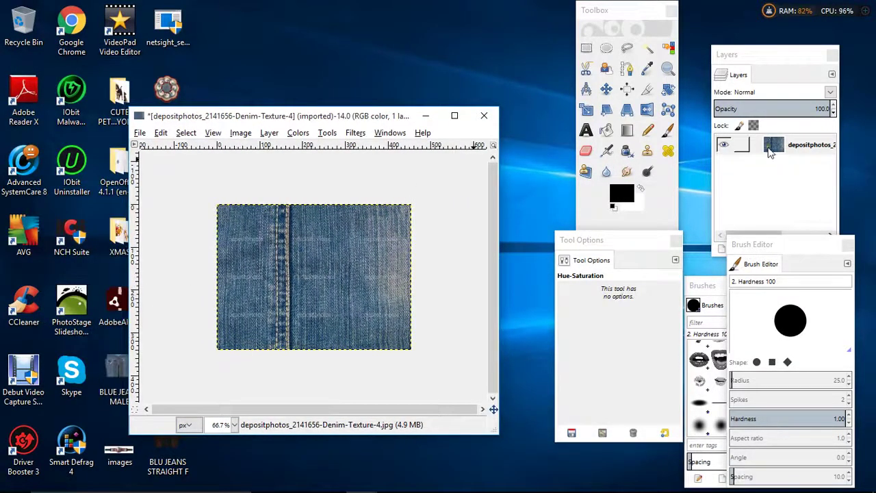
Add an alpha channel to the denim texture layer.
click(770, 152)
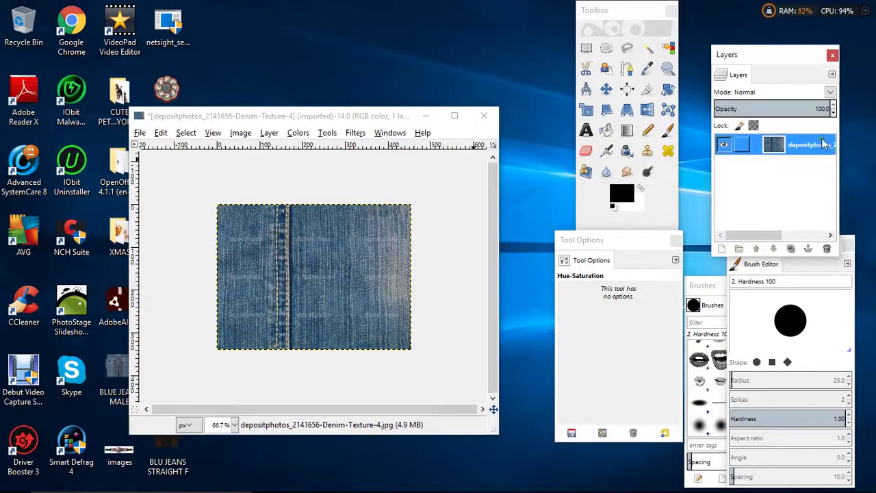
right_click(801, 151)
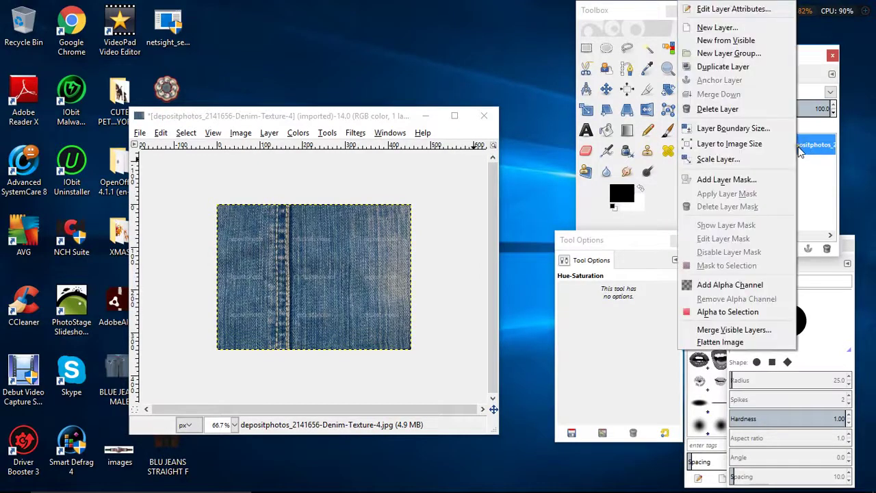
click(737, 284)
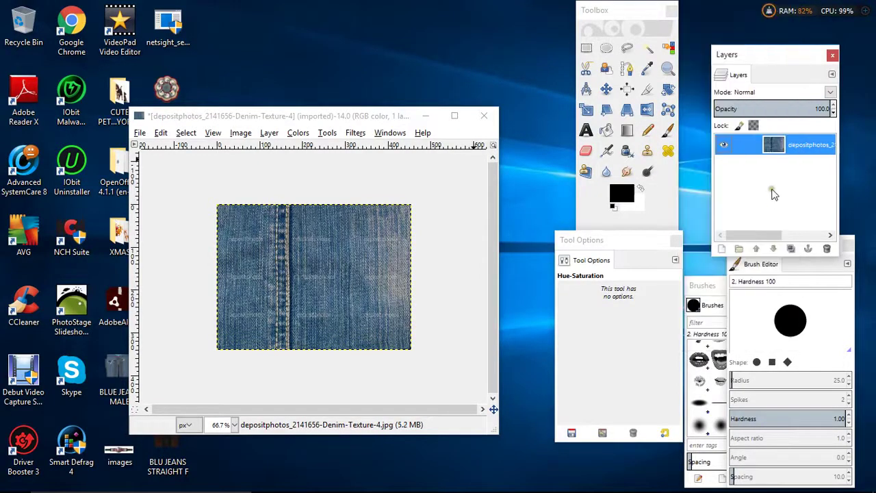
At 100% zoom, make a rectangular selection around the full height of the stitched seam and trim its left edge slightly inward.
click(586, 48)
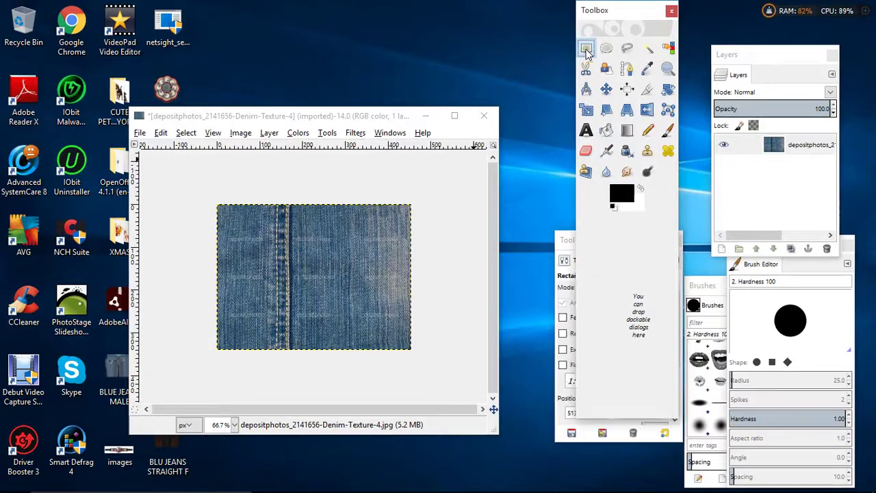
click(229, 425)
click(224, 351)
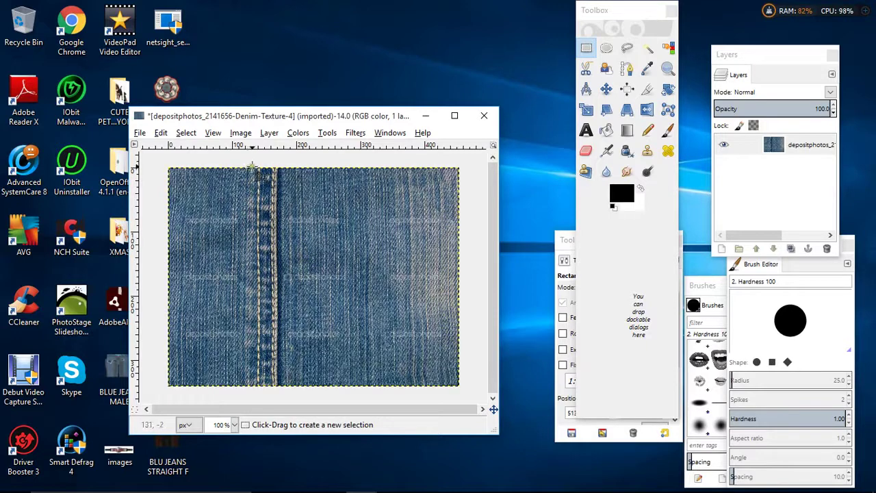
drag(248, 165, 287, 393)
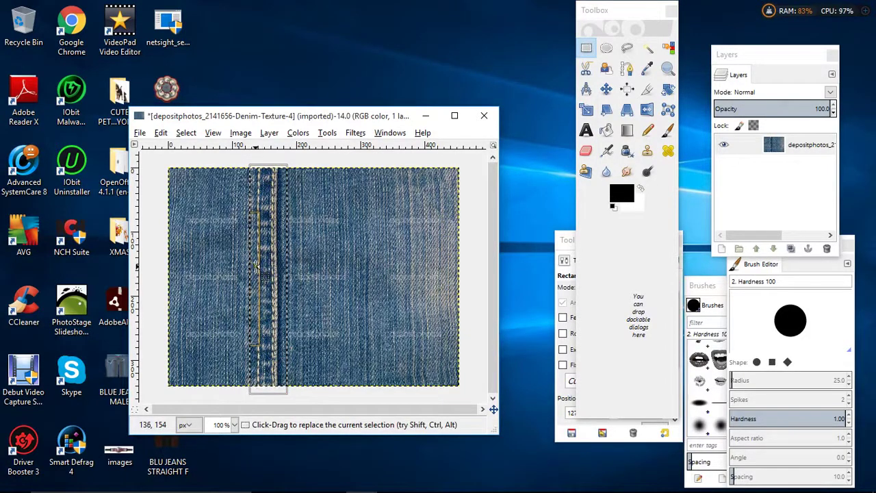
drag(258, 266, 261, 266)
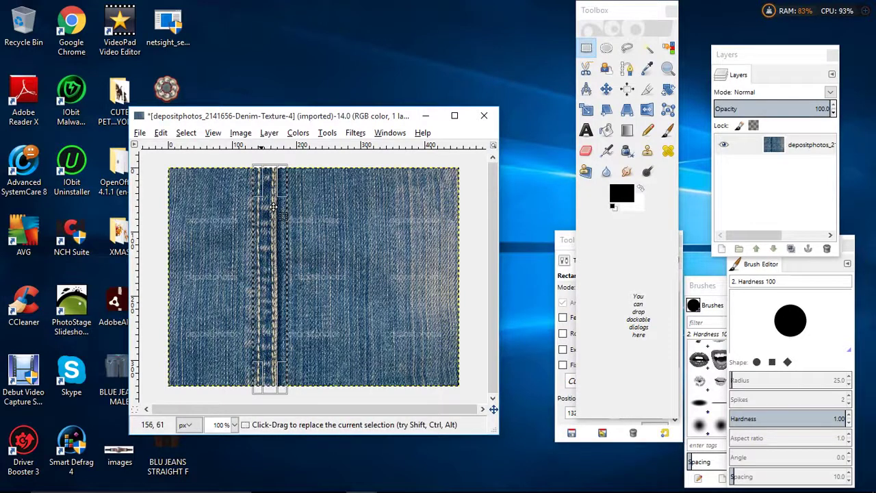
Invert the selection and cut away the denim around the stitched seam, leaving only the seam strip.
click(185, 132)
click(200, 179)
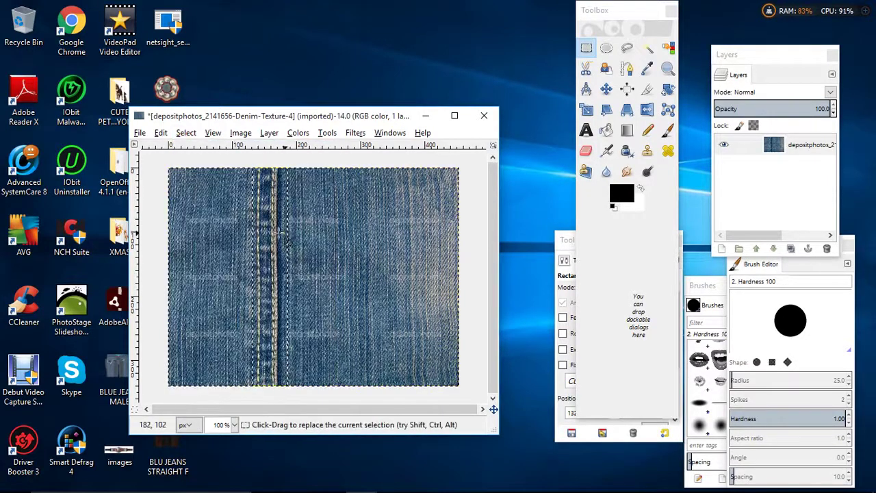
right_click(276, 237)
mouse_move(294, 260)
click(373, 245)
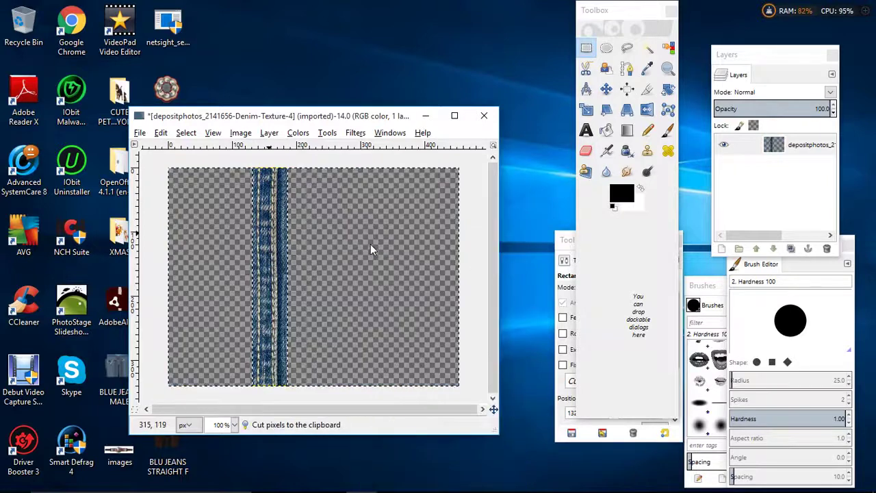
Clear the selection and repeat the Sharpen filter on the isolated seam strip.
click(280, 220)
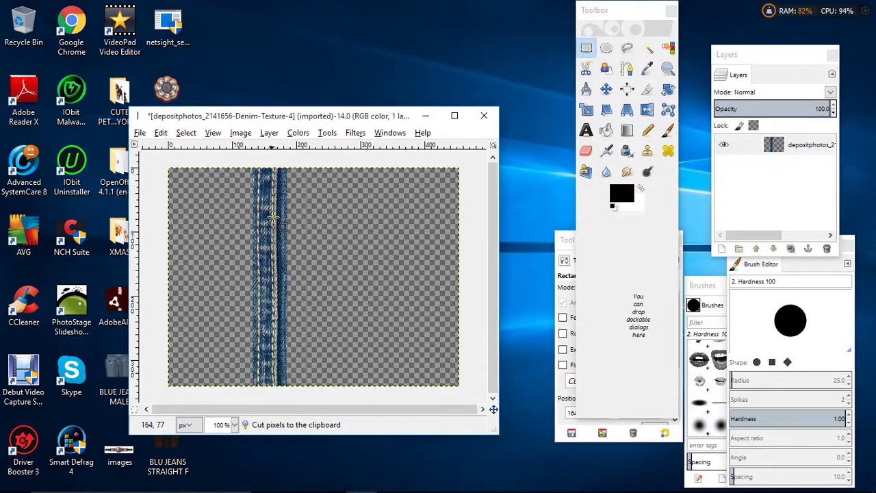
click(356, 132)
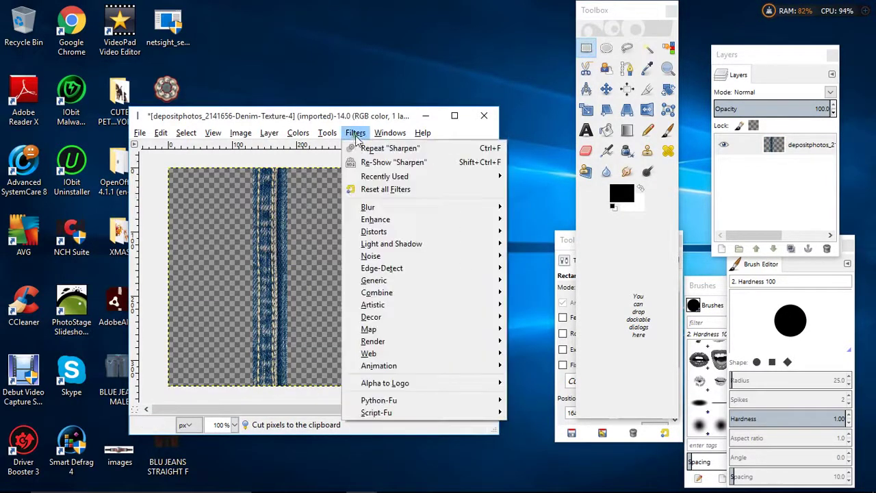
click(400, 149)
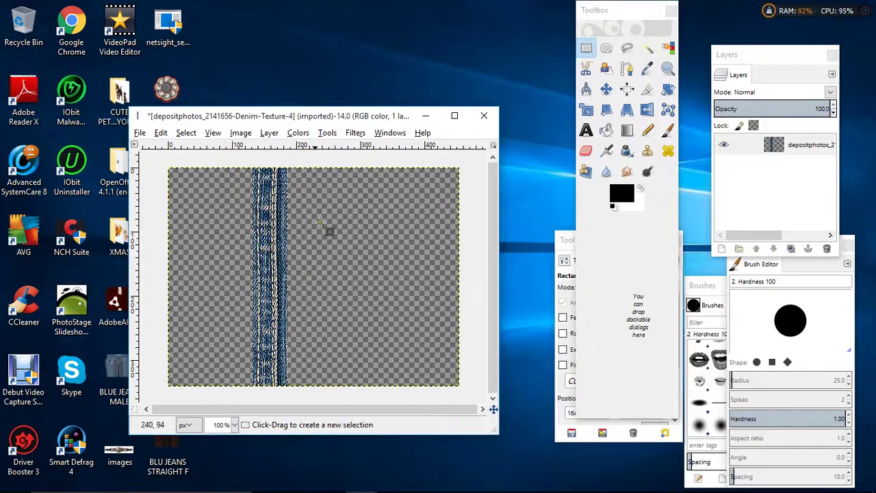
Copy the denim seam strip and switch to the untitled 1024x1024 skirt image in GIMP.
right_click(268, 260)
mouse_move(286, 281)
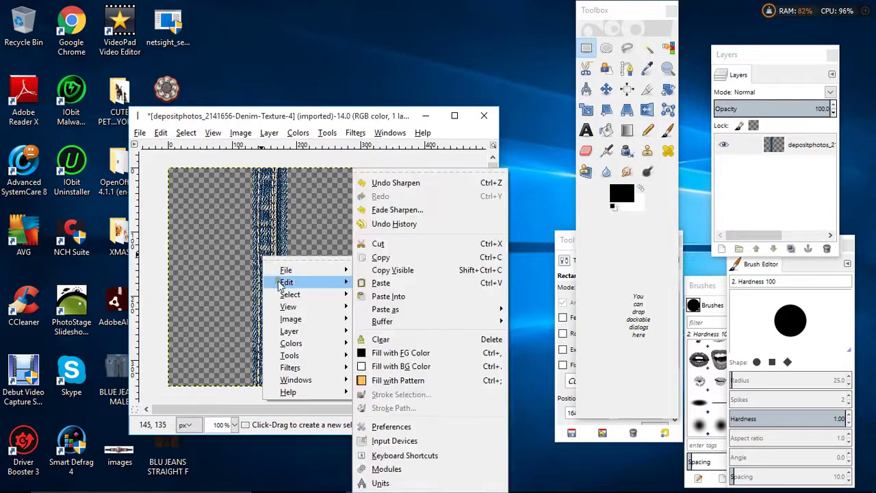
click(397, 257)
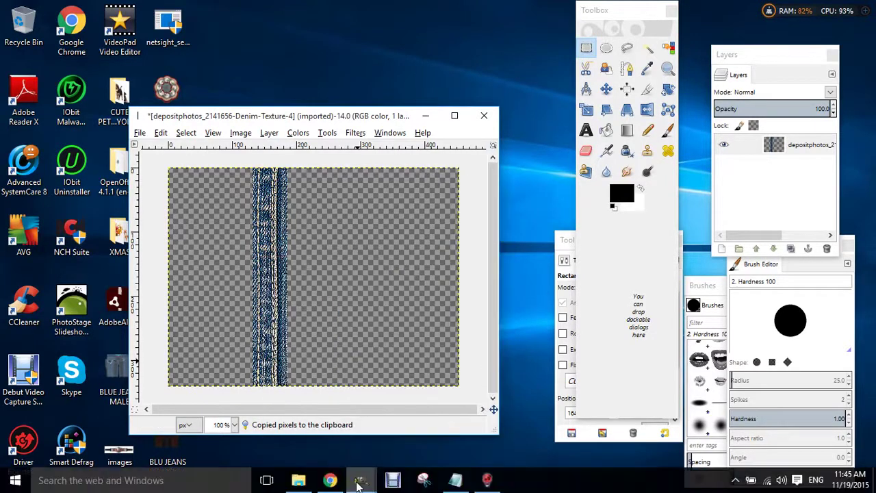
mouse_move(360, 479)
click(404, 426)
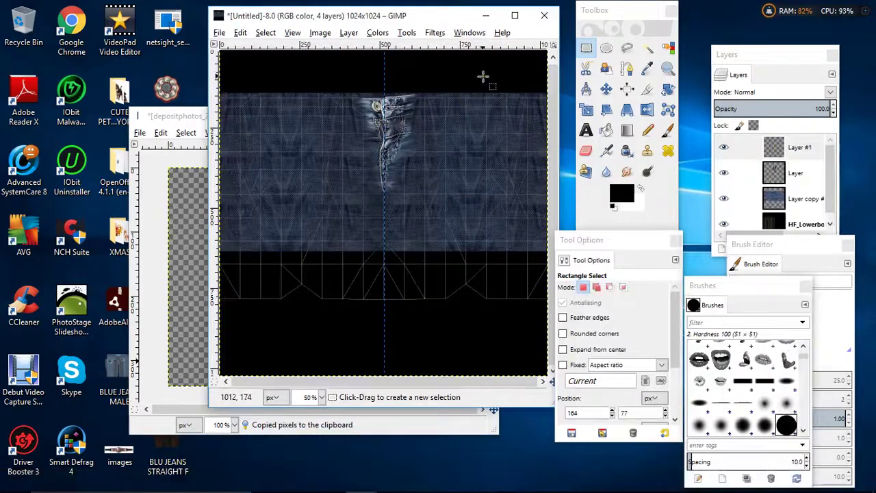
Add two horizontal guides across the waistband, one along the skirt's upper edge and one at the height of the button.
click(322, 398)
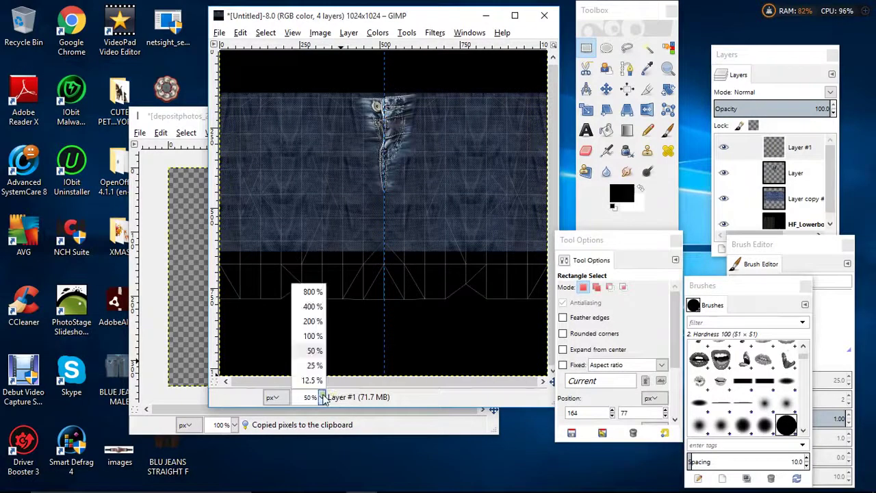
click(311, 335)
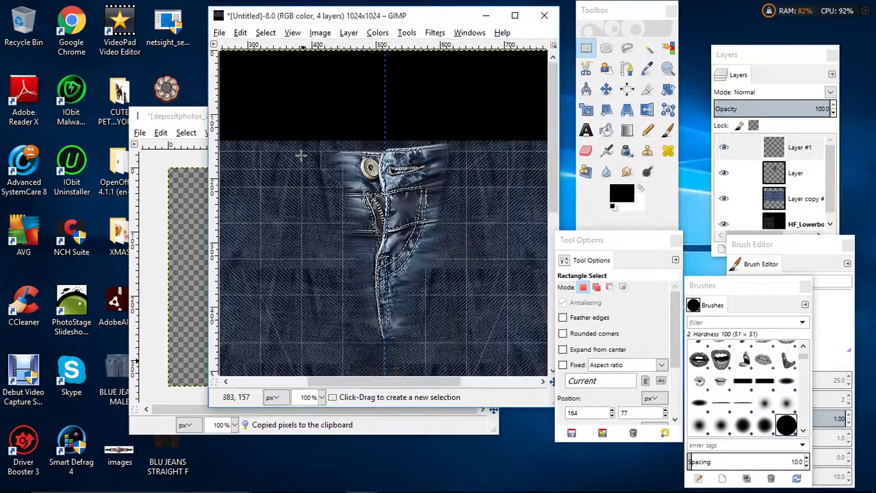
drag(347, 47, 339, 153)
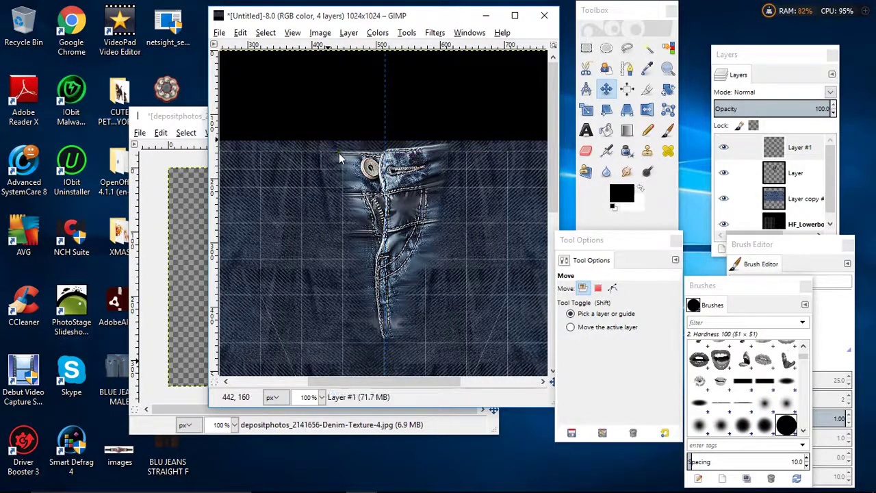
click(319, 397)
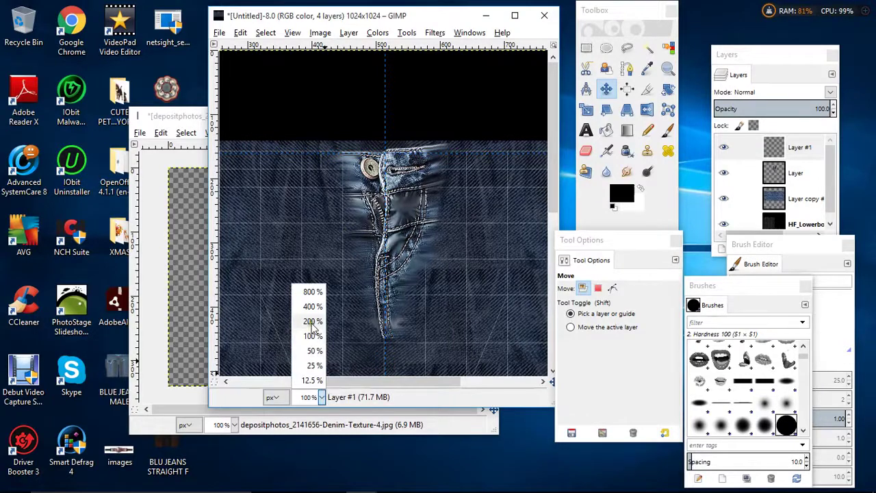
click(308, 324)
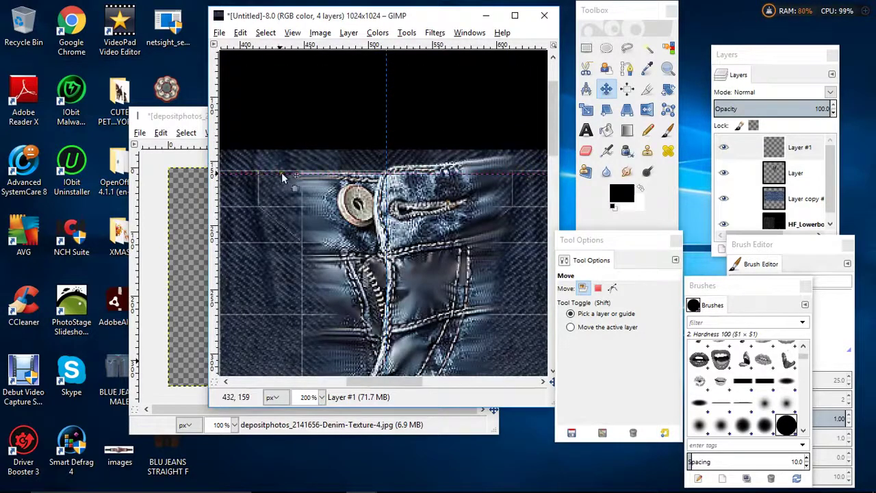
drag(280, 177, 340, 211)
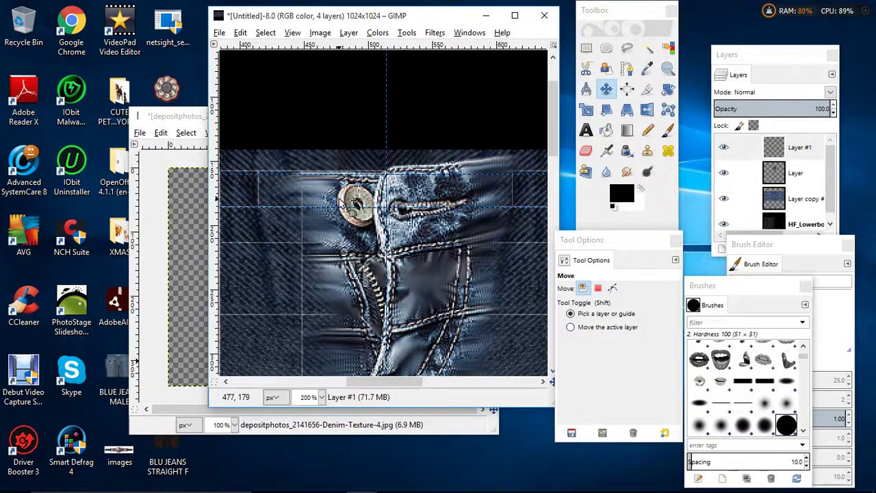
Paste the copied seam strip into the skirt image with Layer #1 selected.
click(794, 149)
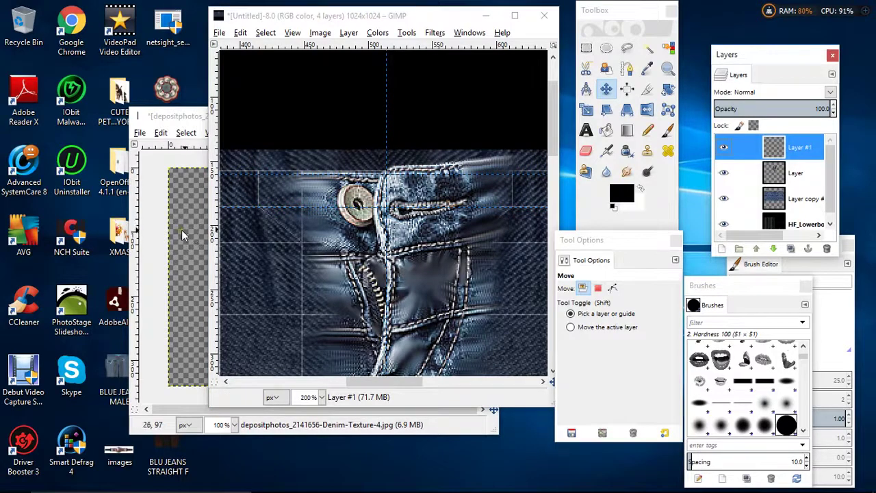
right_click(371, 195)
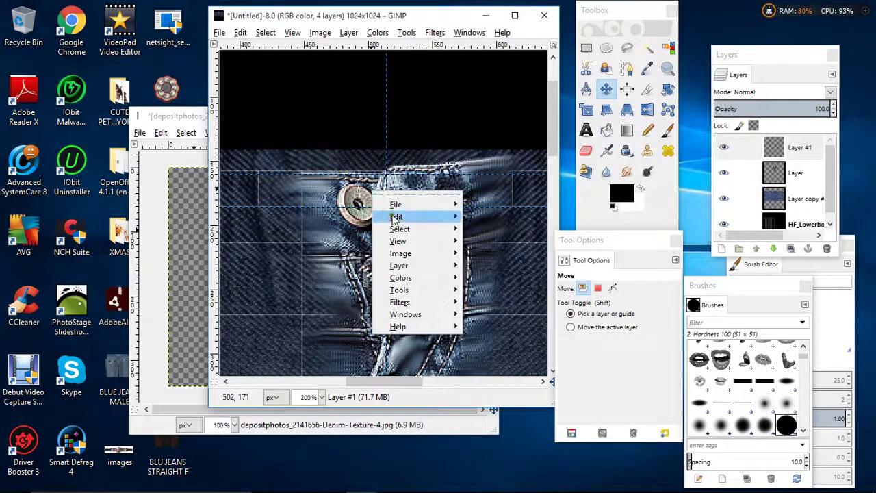
mouse_move(395, 218)
click(488, 280)
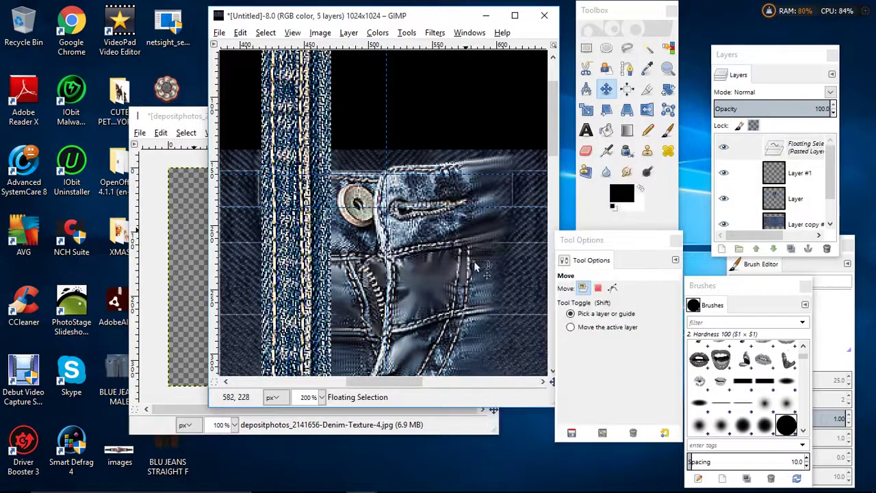
Move the pasted seam strip down so its top end lines up with the skirt's upper edge.
click(320, 397)
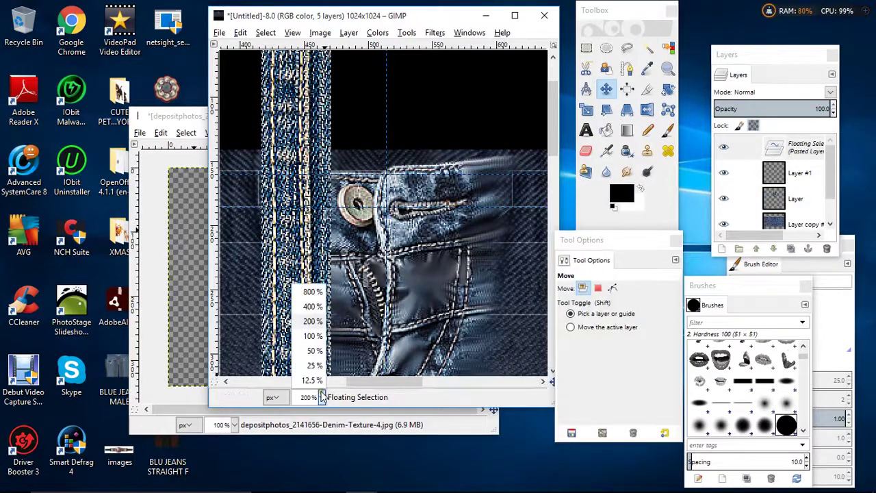
click(308, 349)
click(607, 90)
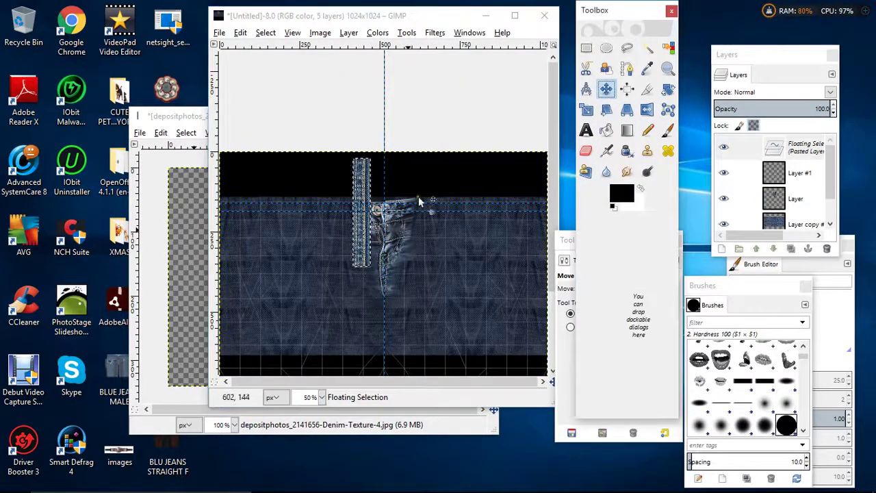
drag(363, 186, 364, 226)
scroll(375, 205, down, 3)
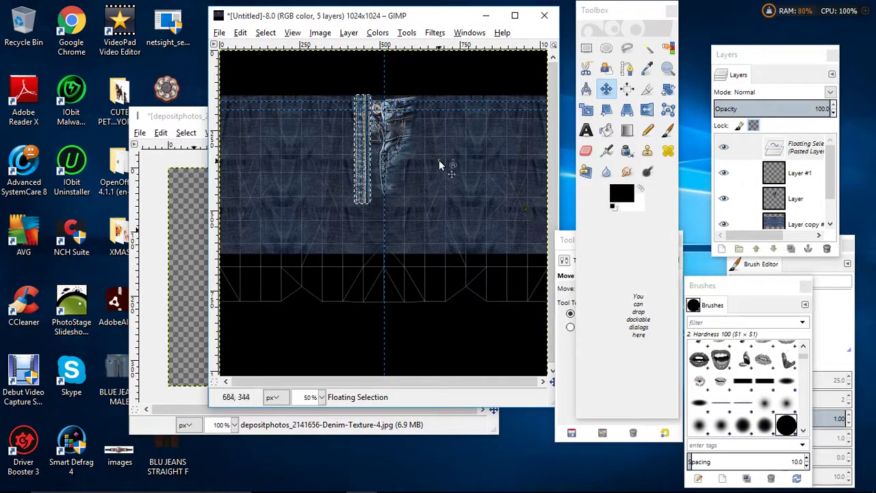
Scale the floating seam strip to roughly half its width while keeping its height.
click(586, 109)
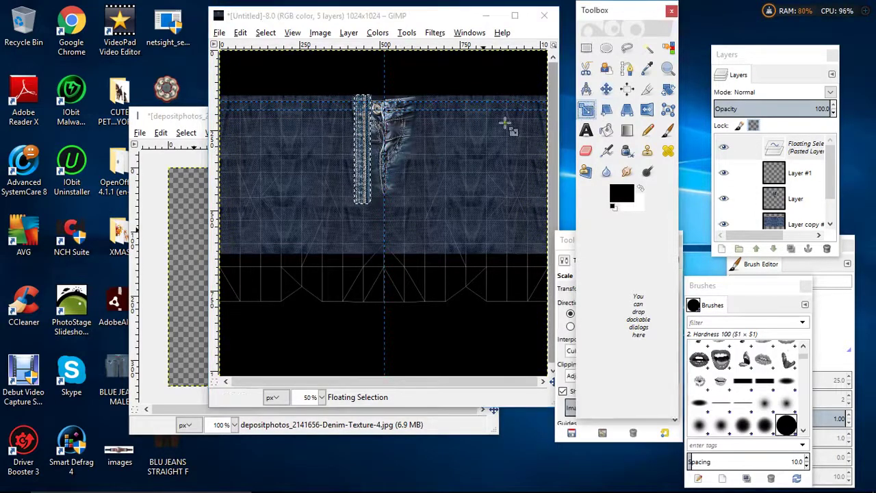
click(366, 142)
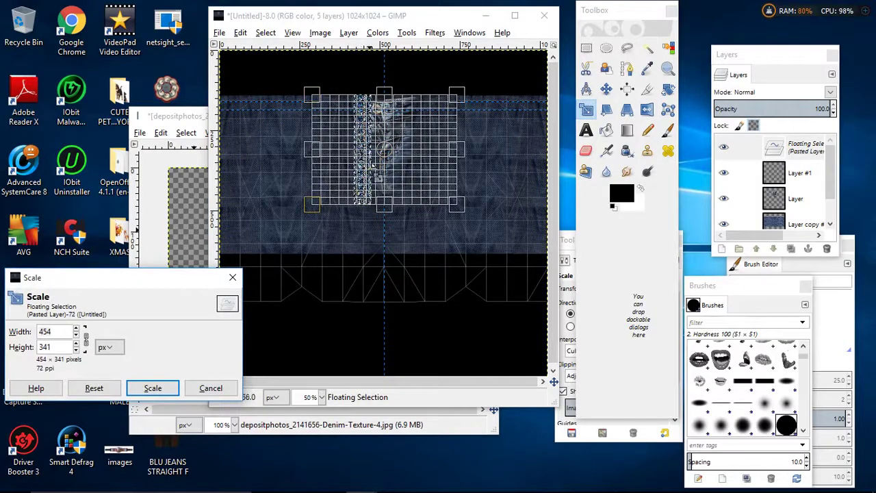
click(76, 335)
drag(76, 335, 77, 336)
click(153, 388)
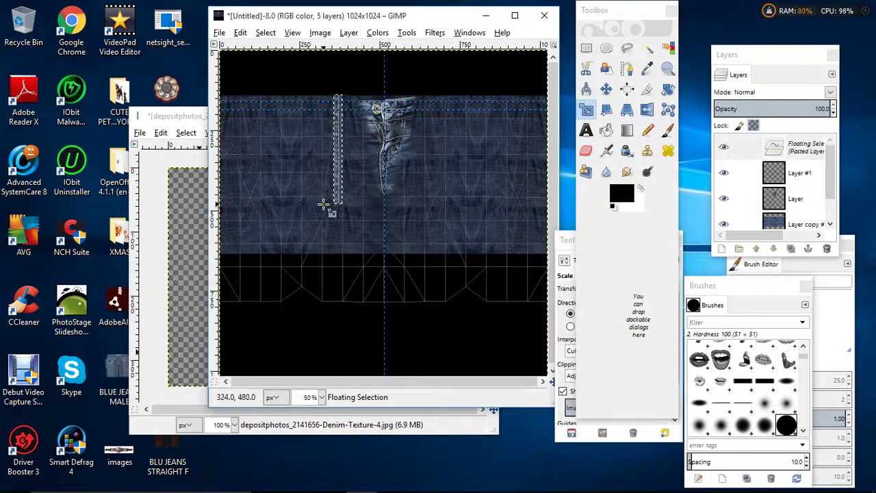
Anchor the narrowed strip onto Layer #1 and reapply the last used filter.
click(607, 89)
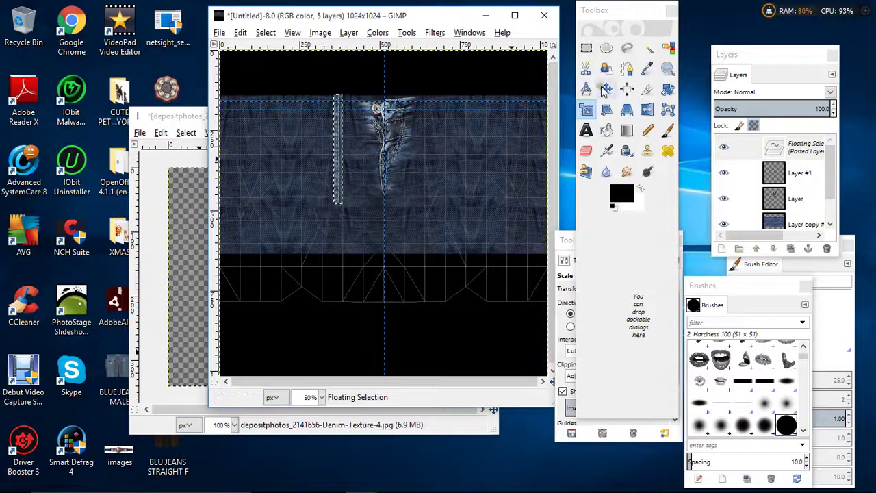
click(485, 141)
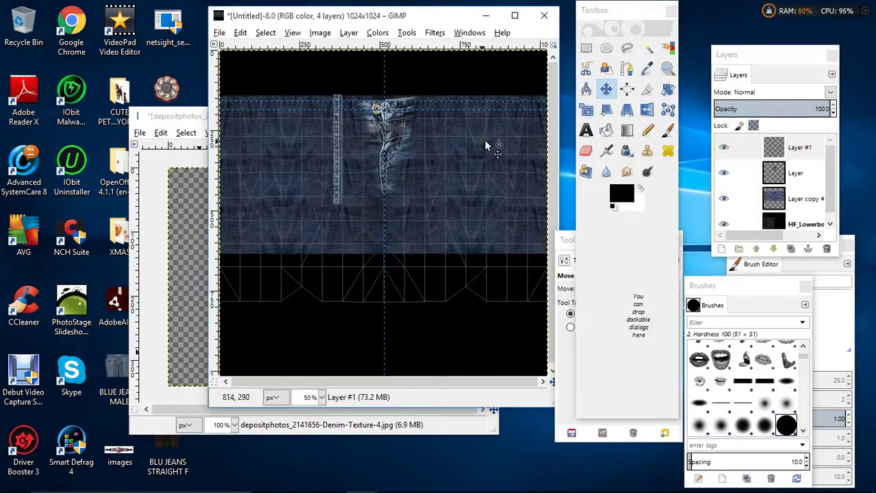
click(441, 35)
click(462, 47)
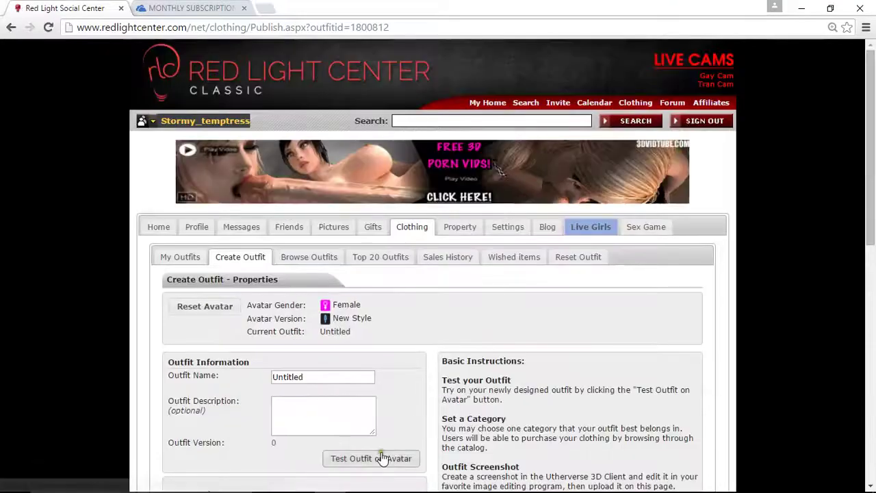
Test the outfit on the avatar and examine the denim skirt in the Red Light Center 3D Client.
click(384, 459)
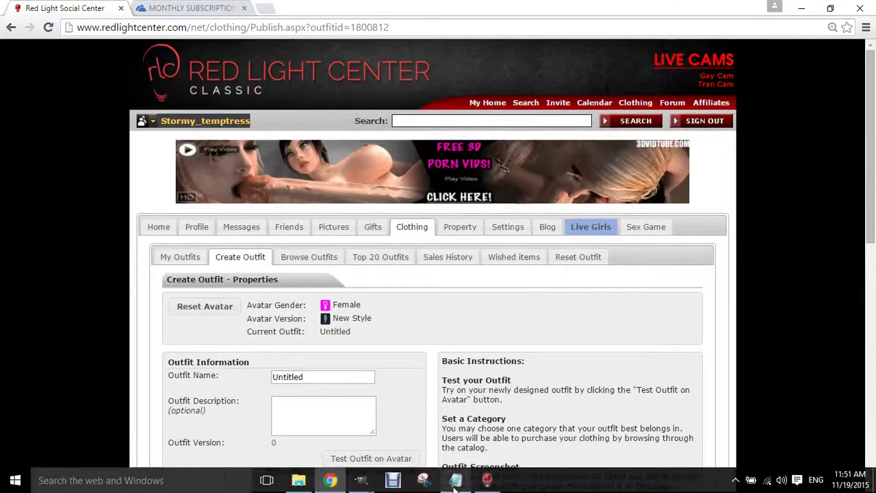
click(487, 481)
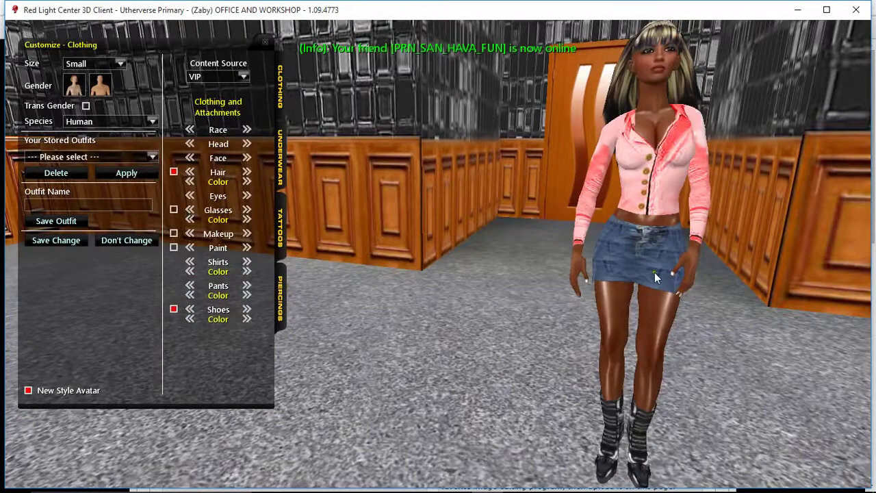
drag(608, 312, 448, 296)
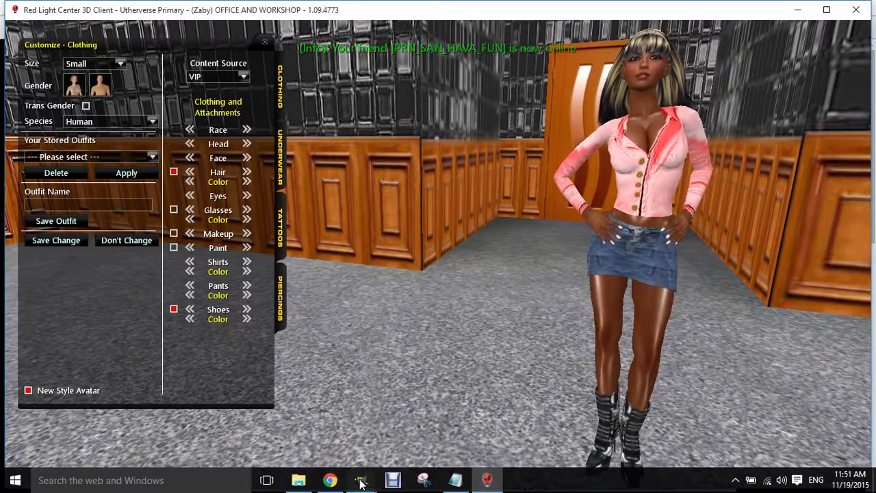
Switch back to the skirt image in GIMP and lower the opacity of Layer copy #1 to 54.9.
mouse_move(361, 480)
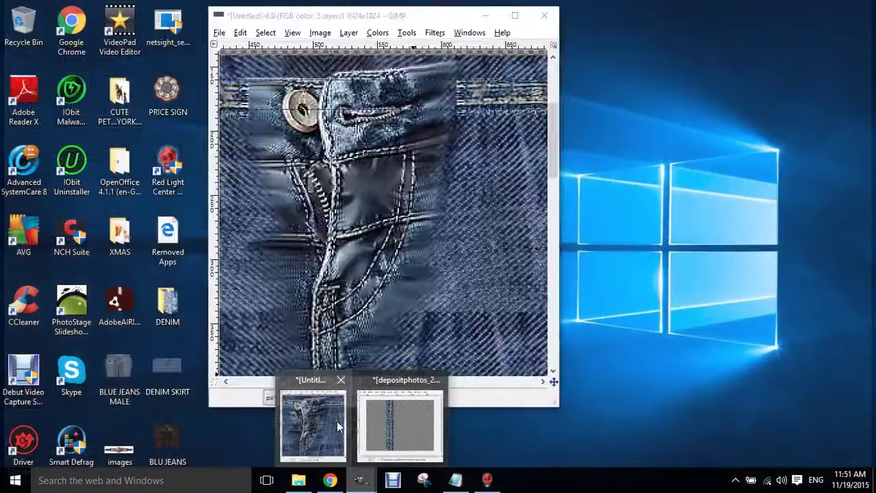
click(337, 421)
click(794, 189)
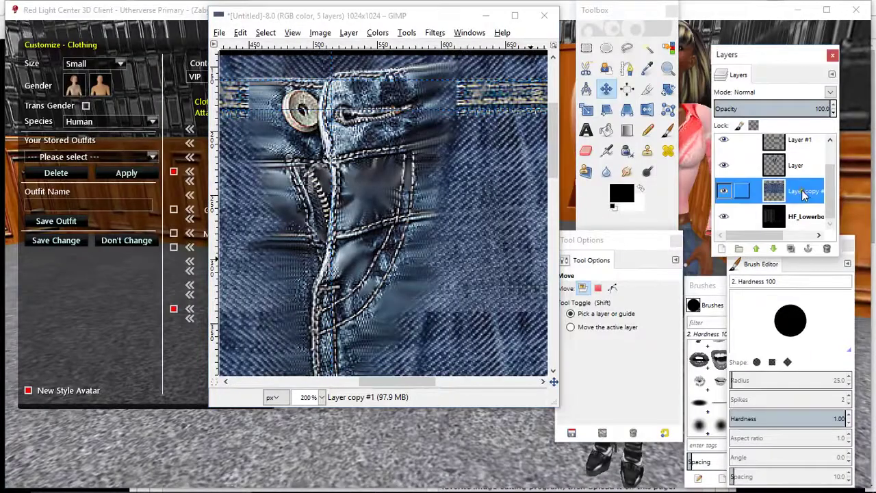
click(779, 108)
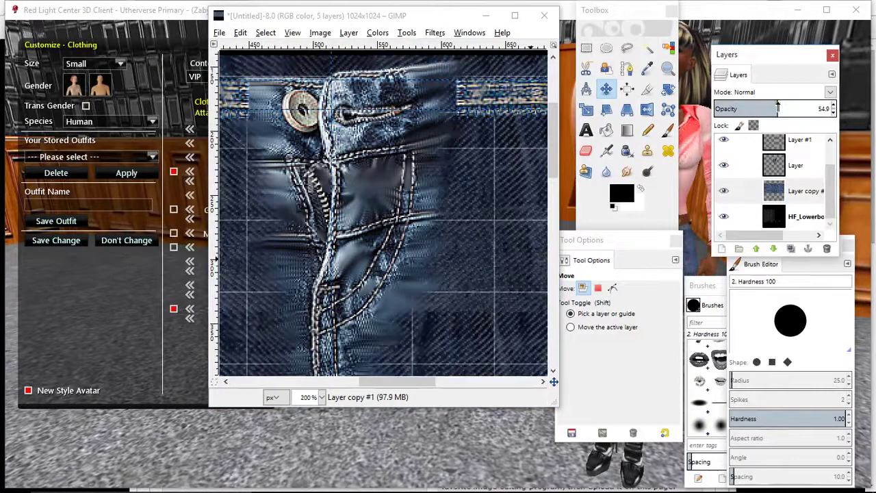
Merge Layer #2 down into Layer #1 and move the merged waistband strip slightly lower.
scroll(793, 164, up, 2)
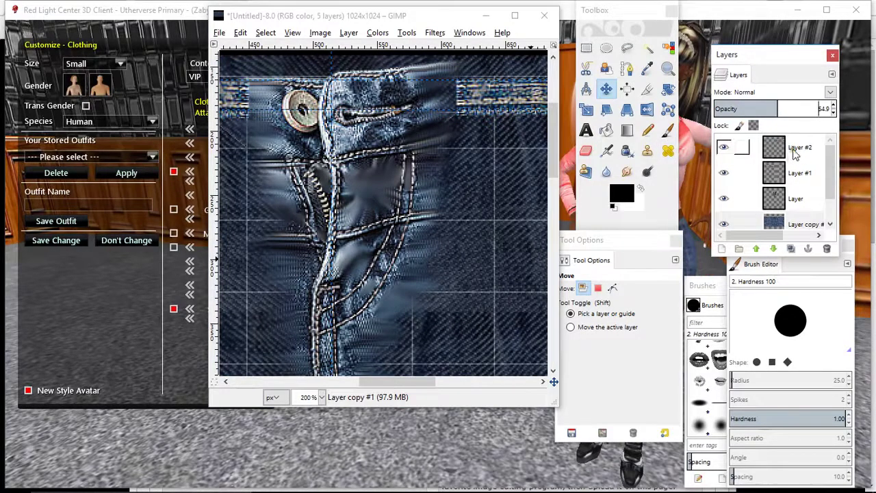
right_click(794, 154)
click(711, 94)
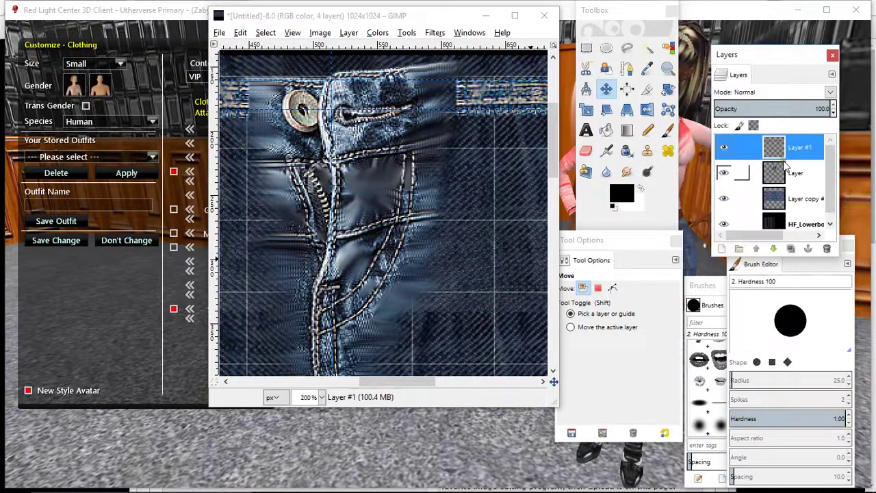
click(606, 89)
click(503, 97)
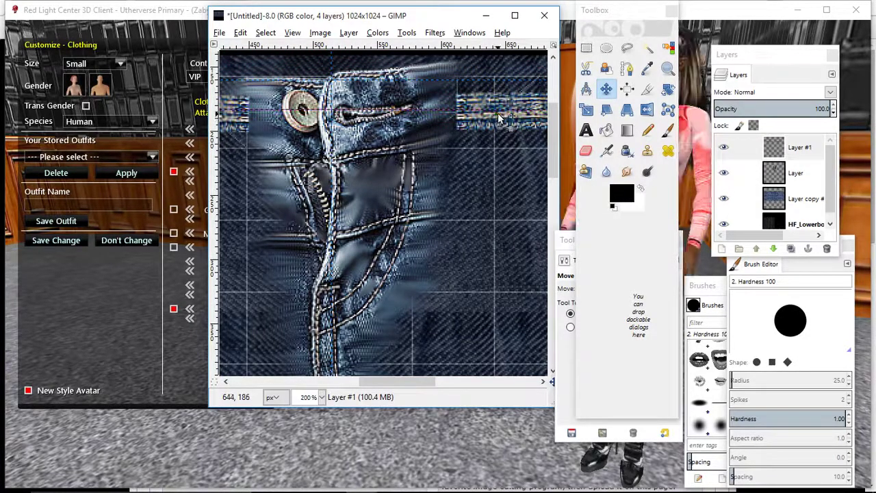
Set the opacity of Layer copy #1 to 100 and hide the lower-body wireframe template layer.
click(788, 199)
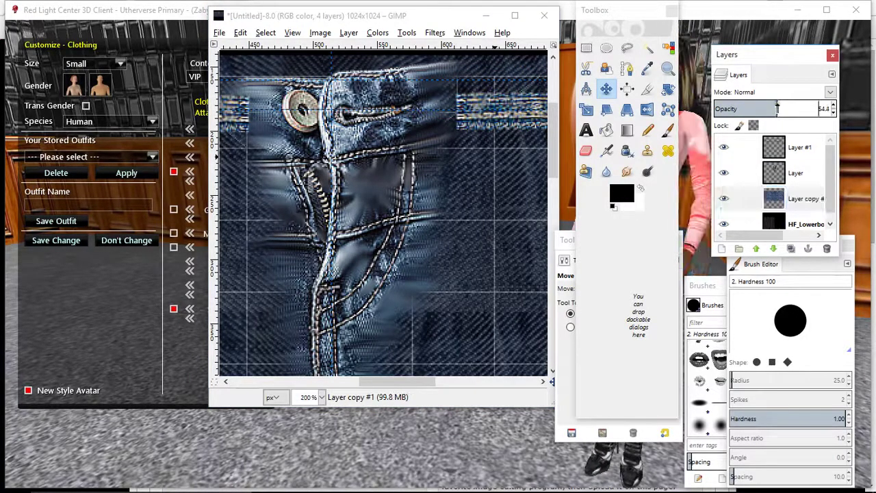
drag(777, 109, 835, 109)
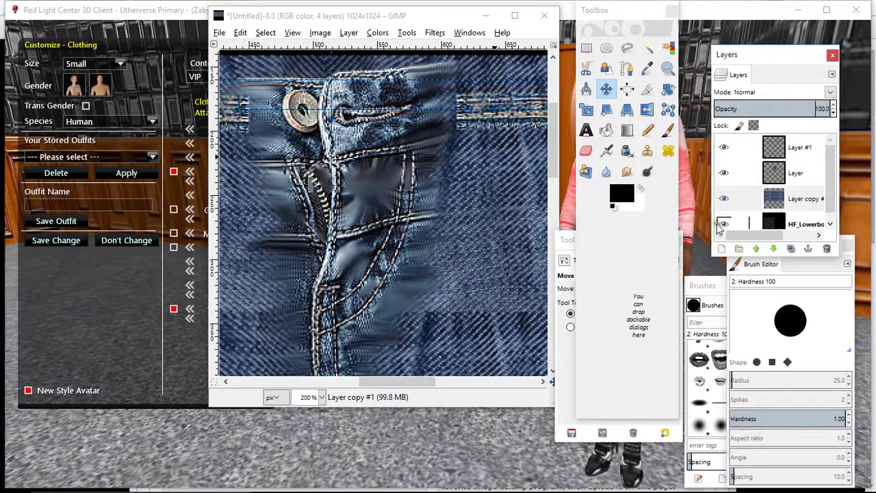
click(751, 203)
Re-export the texture to DENIM SKIRT.png and minimize the image windows to return to the 3D client.
click(219, 33)
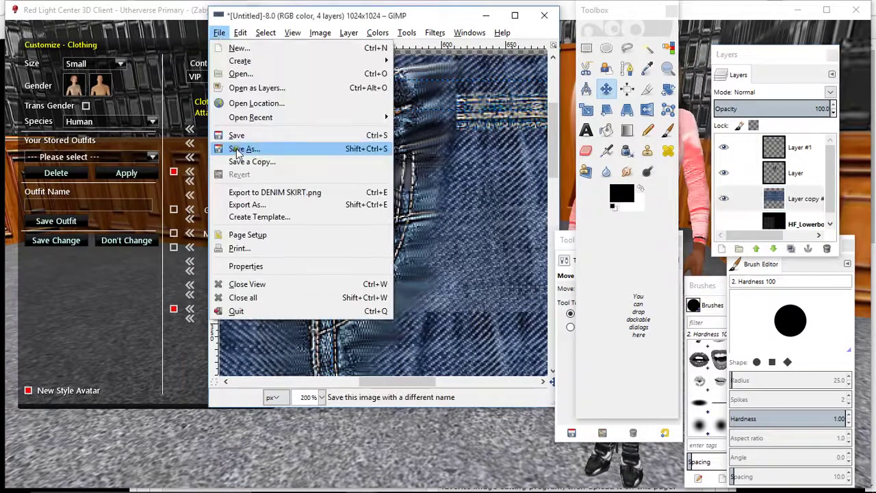
click(251, 190)
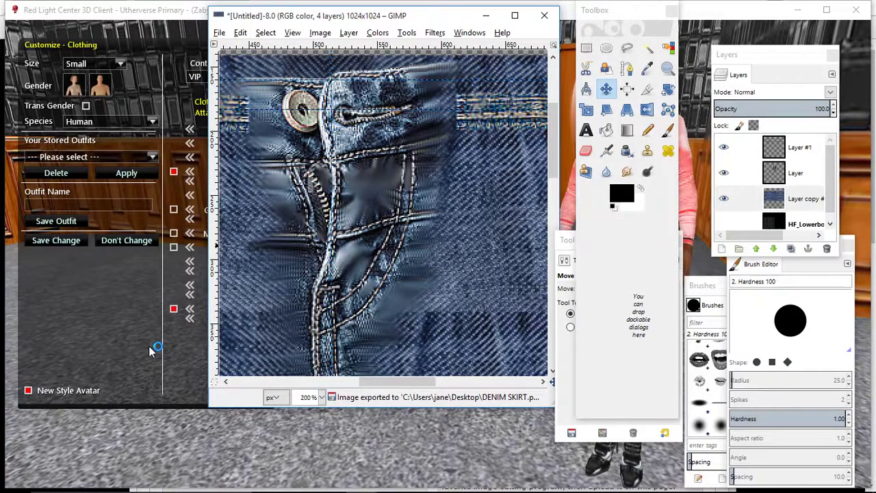
click(485, 19)
click(421, 93)
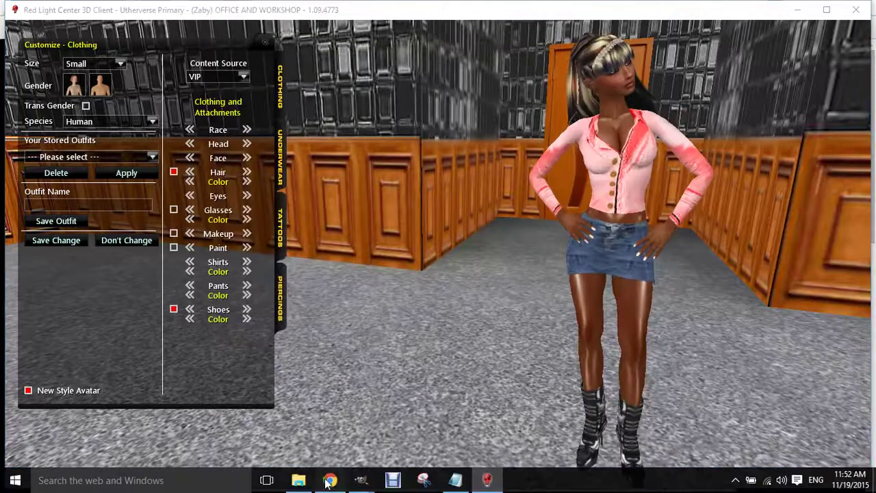
Switch to the Chrome site, list My Designed Clothing under My Outfits and open the configuration of the untitled female outfit.
right_click(329, 483)
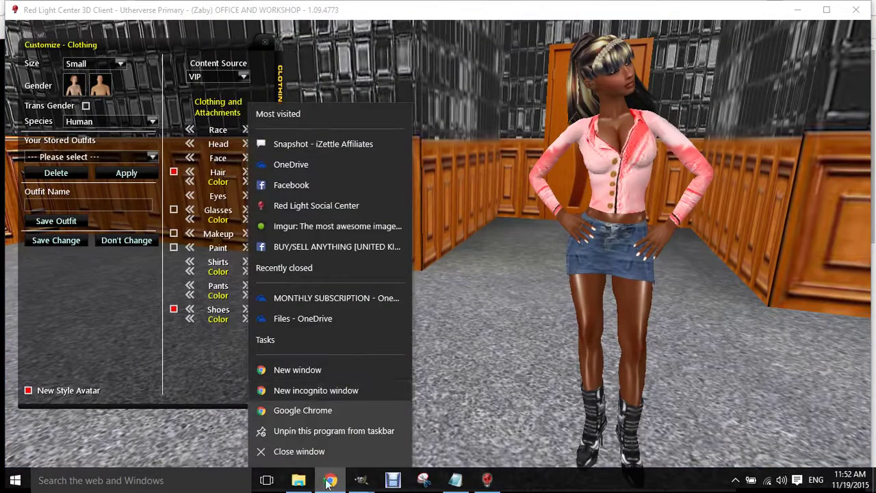
click(331, 356)
click(329, 483)
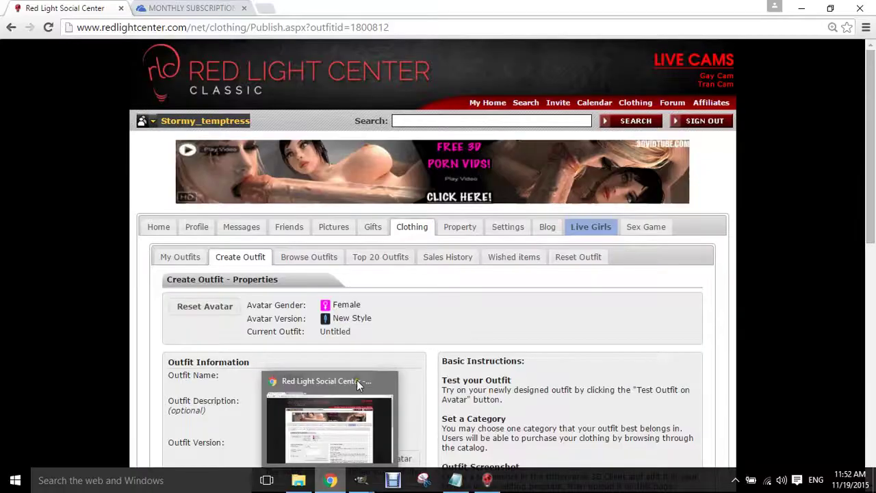
click(180, 261)
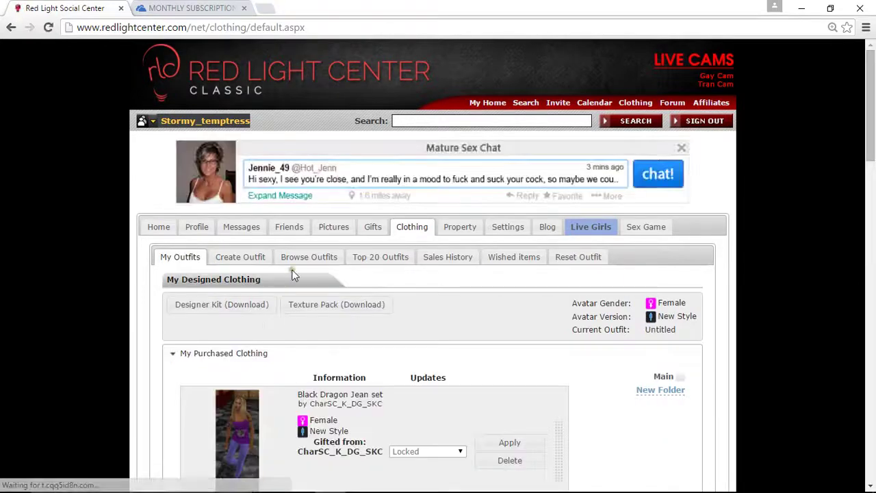
scroll(142, 277, down, 18)
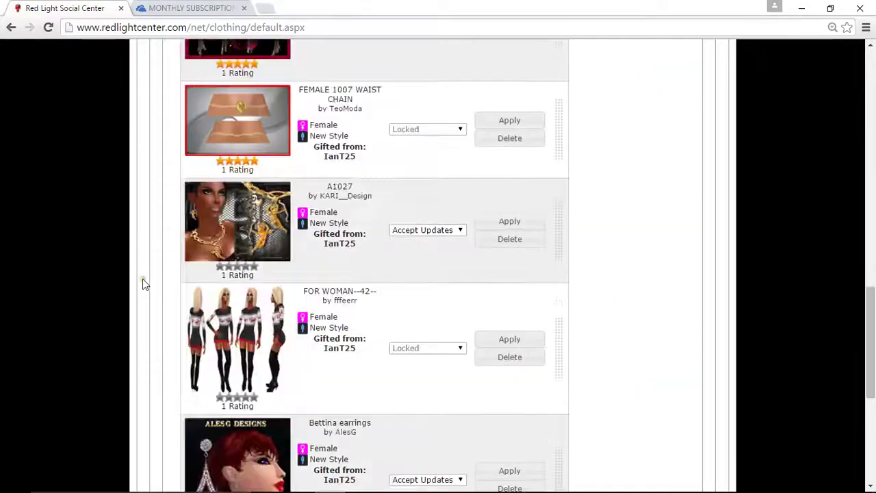
scroll(142, 287, down, 3)
click(219, 392)
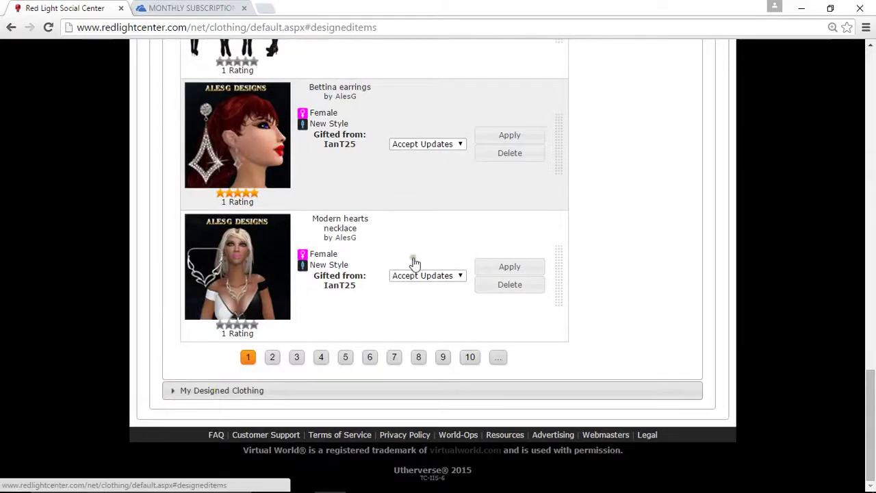
scroll(419, 263, up, 7)
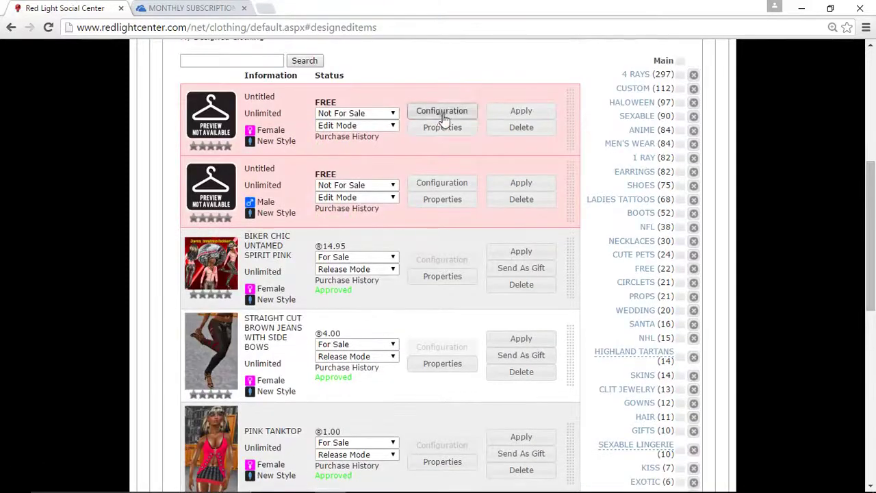
click(442, 112)
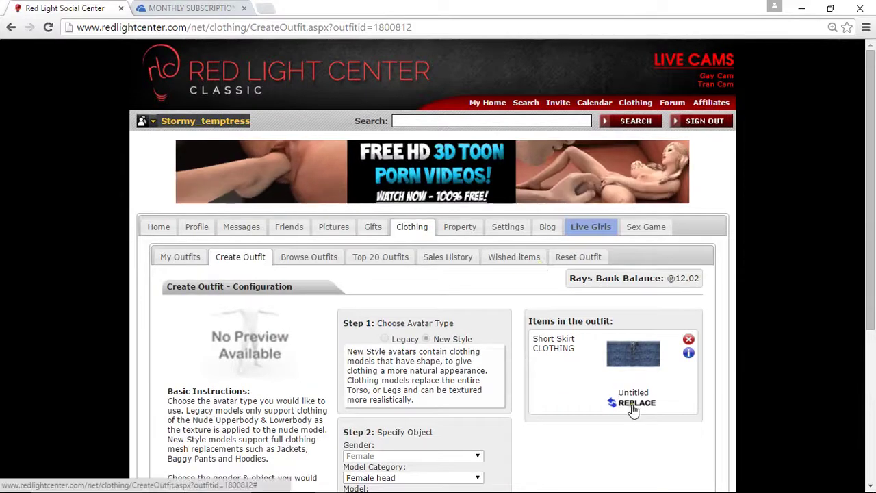
Replace the Short Skirt texture with DENIM SKIRT.png and continue to the outfit's properties page.
click(632, 404)
click(366, 253)
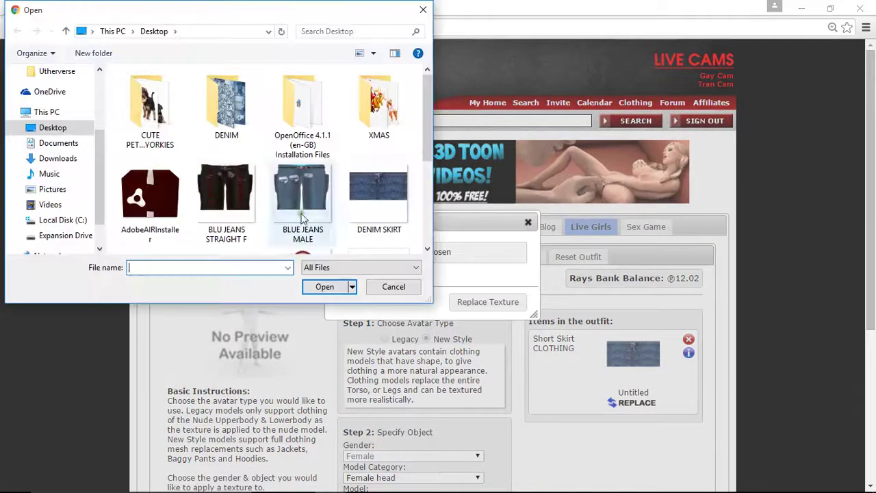
click(376, 195)
click(328, 287)
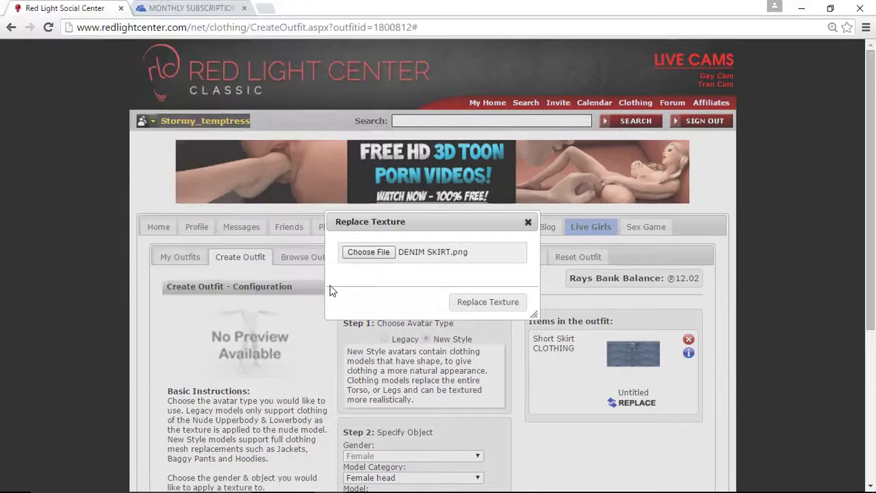
click(488, 302)
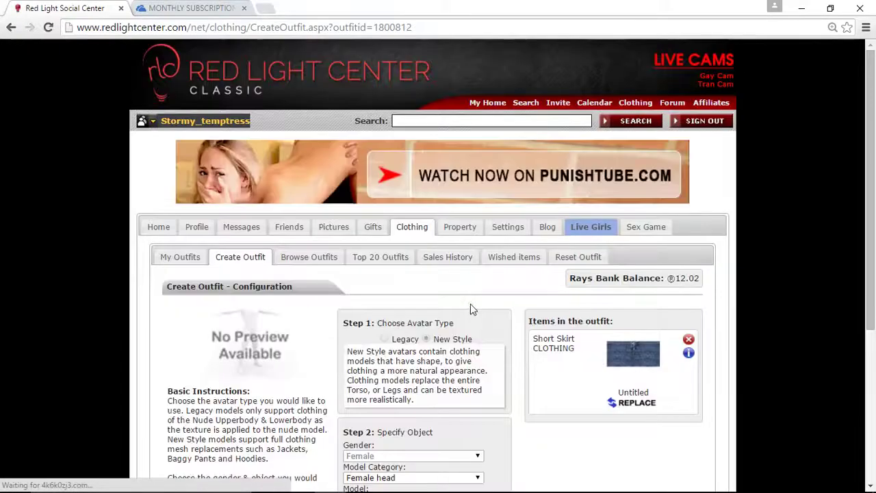
scroll(452, 322, down, 4)
click(425, 380)
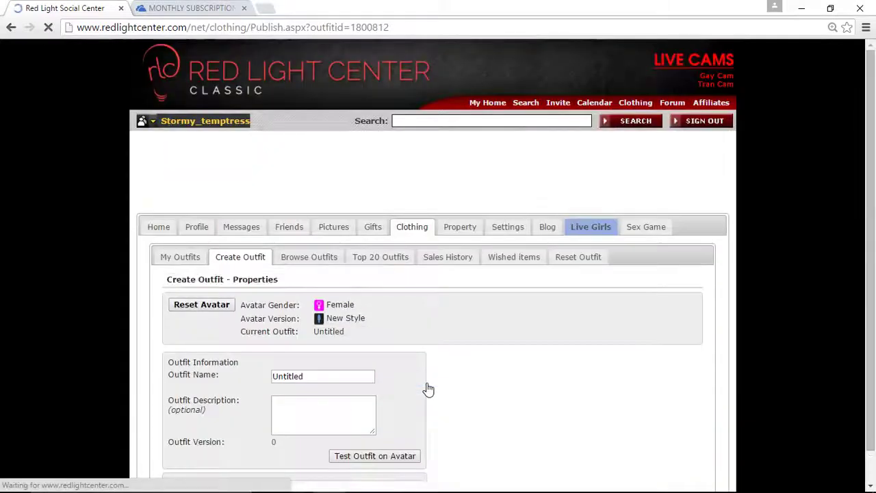
Switch to the Red Light Center 3D client and rotate the avatar to inspect the skirt's waistband from front and back.
mouse_move(475, 482)
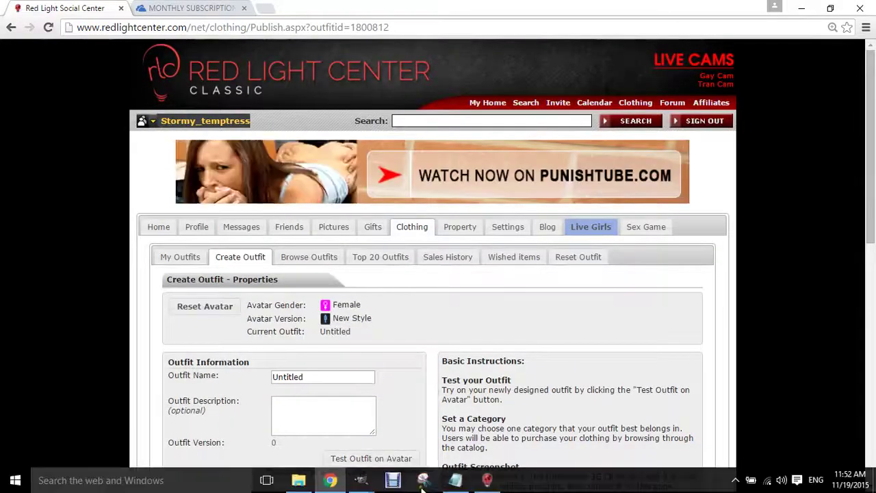
click(486, 480)
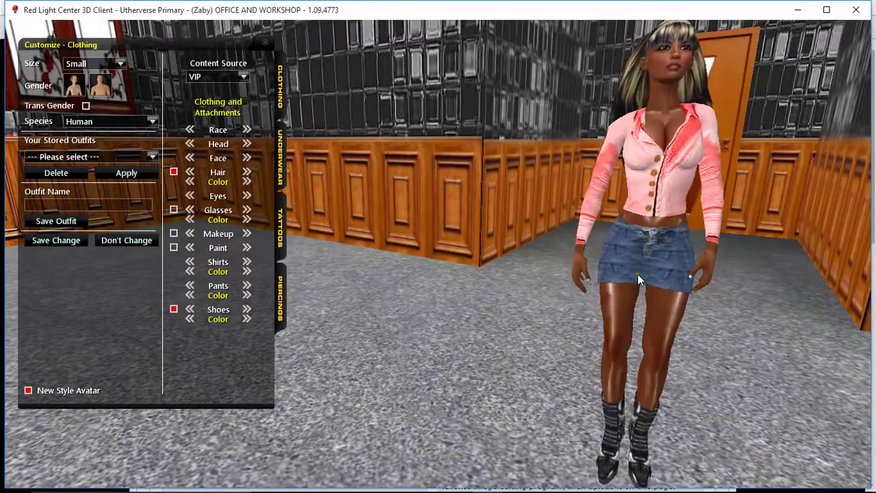
drag(563, 308, 723, 334)
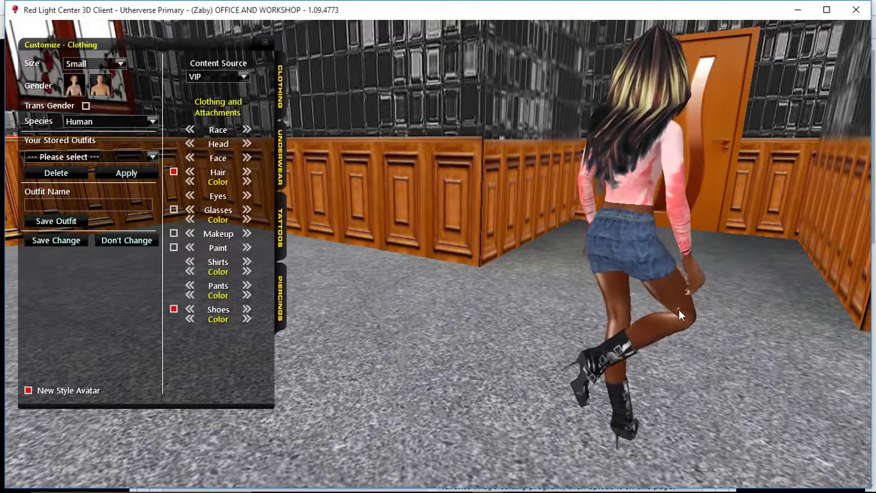
drag(680, 315, 500, 302)
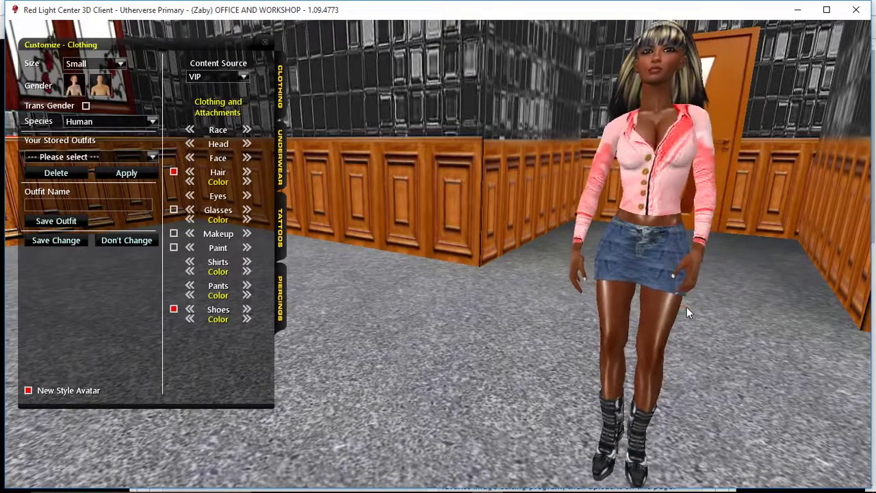
Switch to the denim texture image in GIMP, copy its vertical stitched seam strip and minimize that image window.
mouse_move(361, 479)
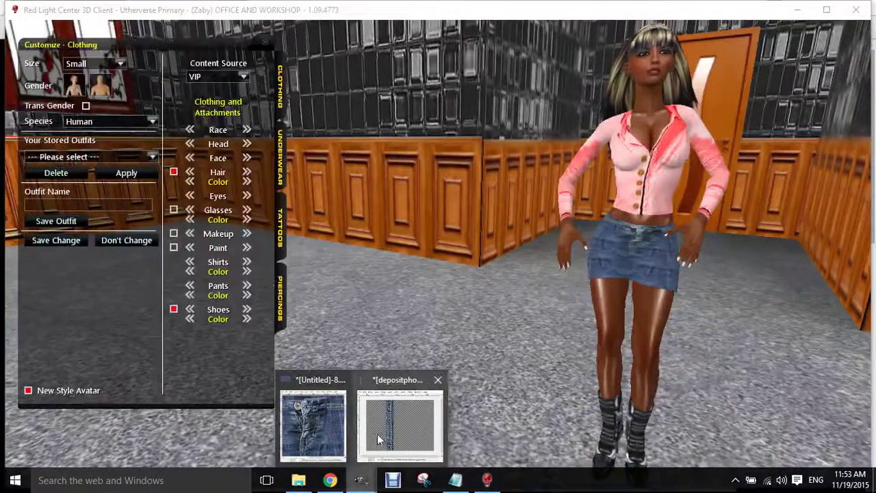
mouse_move(377, 432)
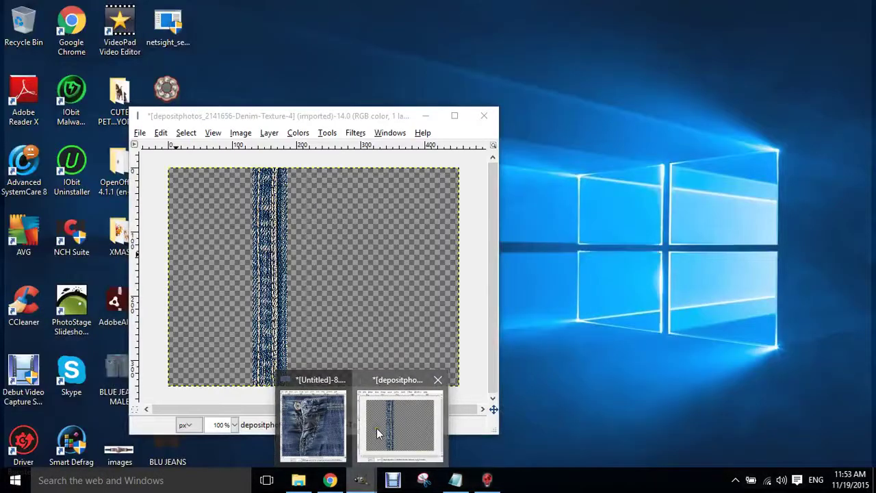
click(378, 432)
right_click(262, 246)
mouse_move(286, 273)
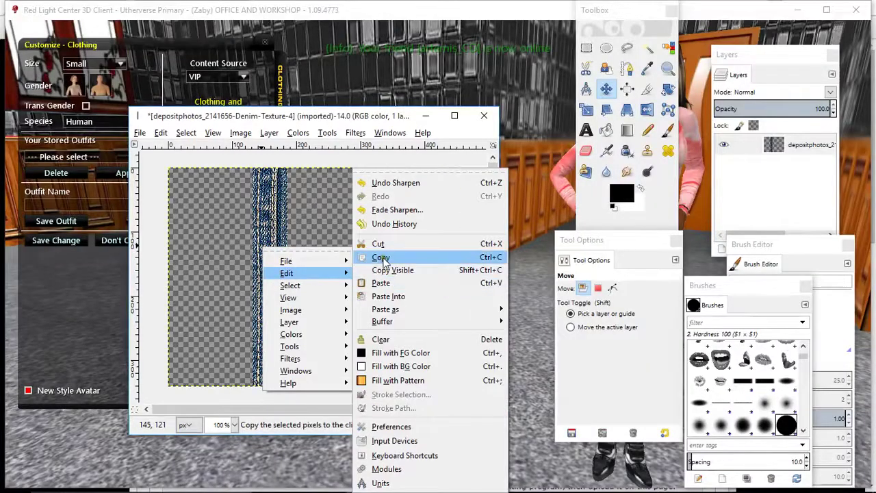
click(381, 257)
click(425, 116)
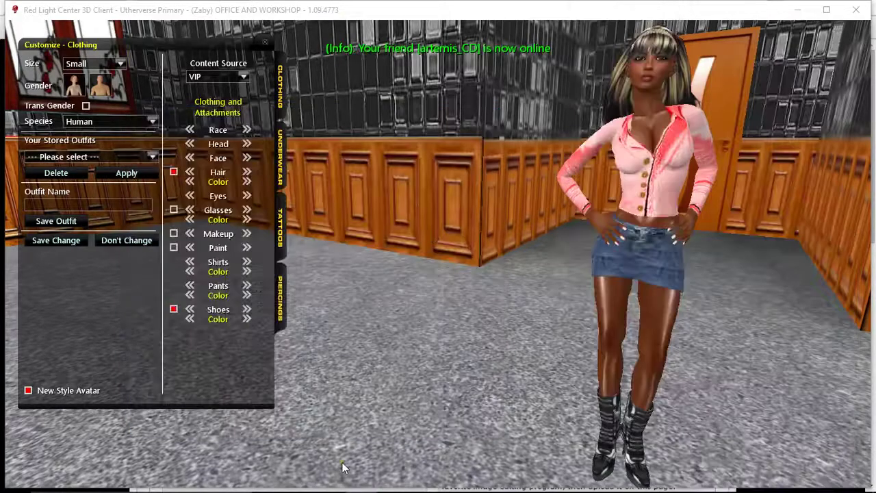
Switch to the skirt image and merge Layer #1 and Layer down into Layer copy #1.
mouse_move(363, 481)
click(302, 438)
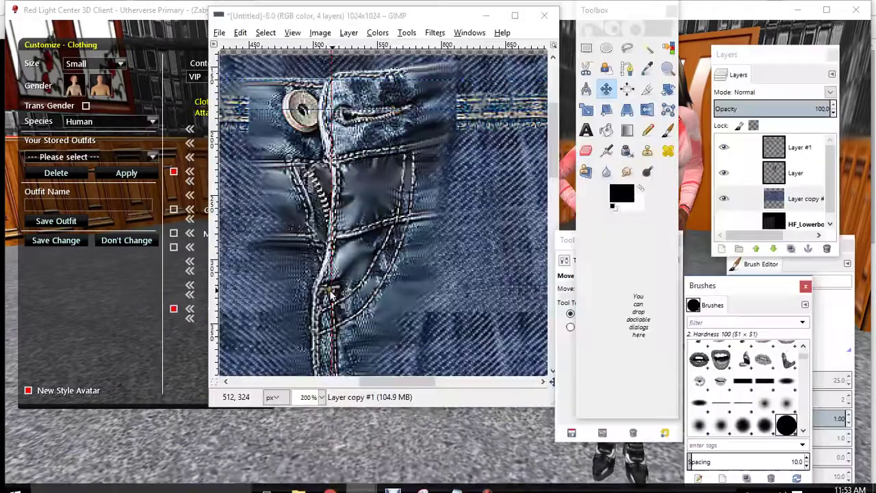
right_click(795, 156)
click(745, 93)
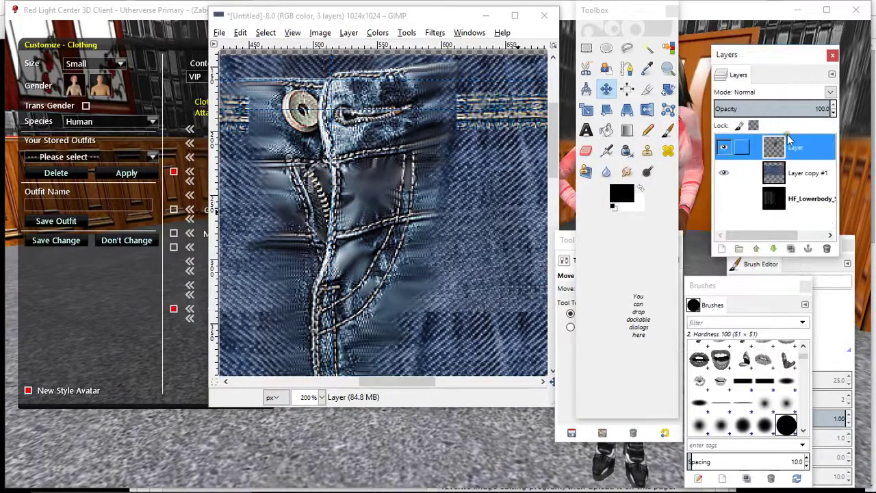
right_click(792, 150)
click(712, 235)
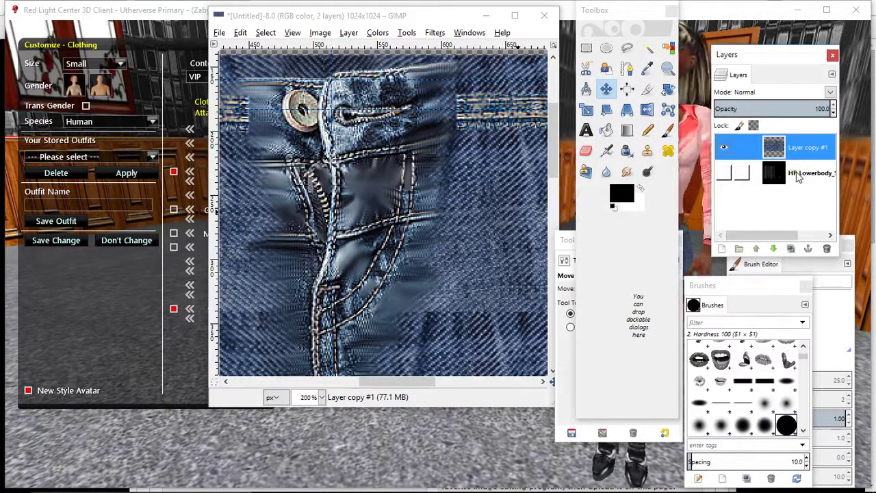
Show the lower-body wireframe template layer and lower the opacity of Layer copy #1 to 53.8.
click(725, 174)
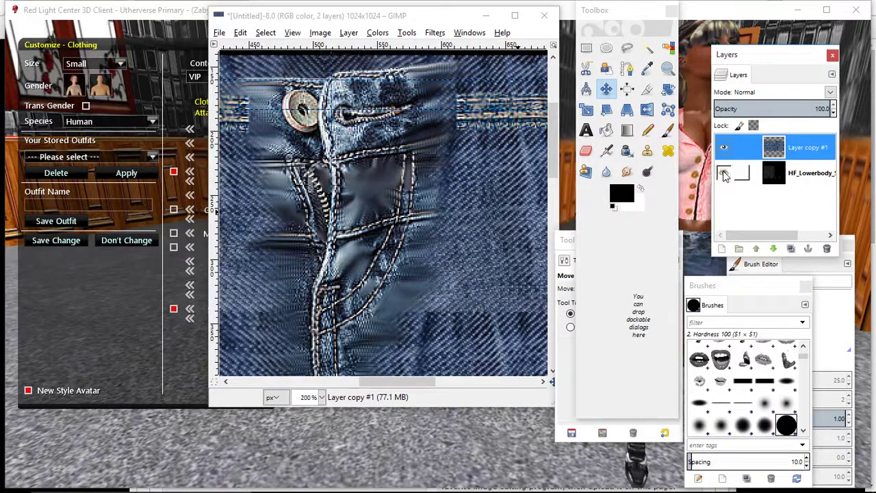
click(776, 110)
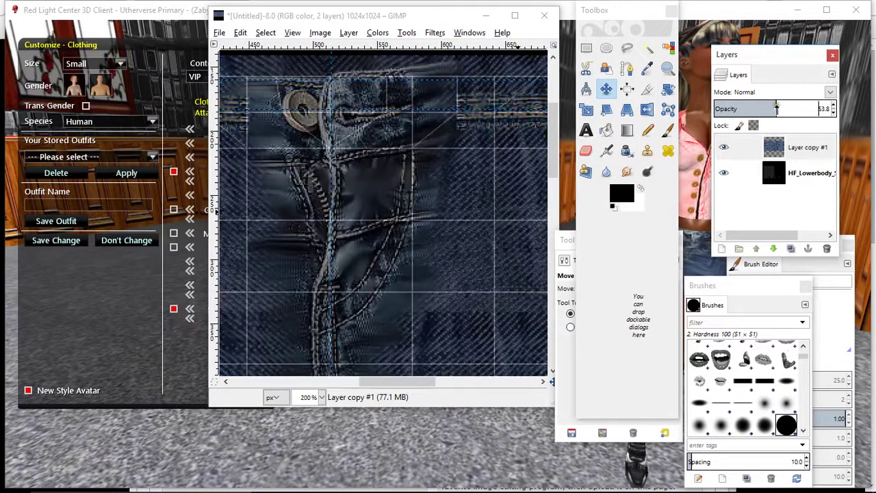
click(320, 397)
click(311, 362)
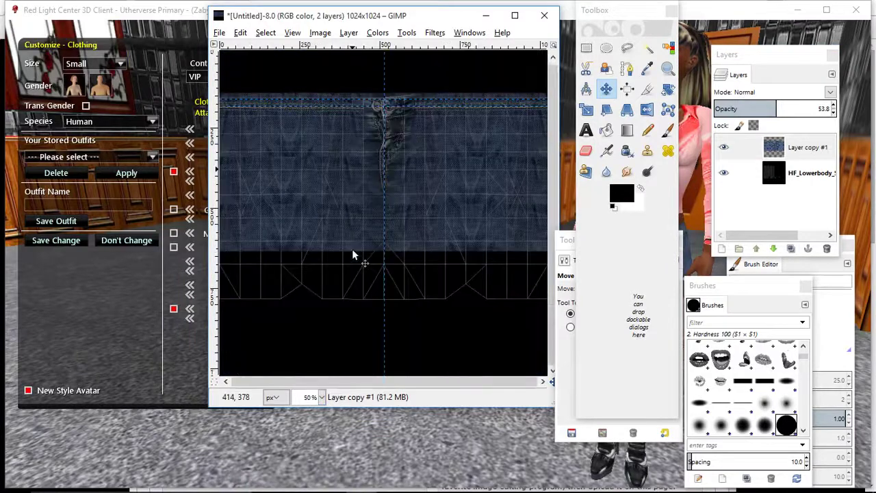
Paste the copied seam strip into the skirt image and scale the floating selection to 355 × 341 pixels.
right_click(351, 173)
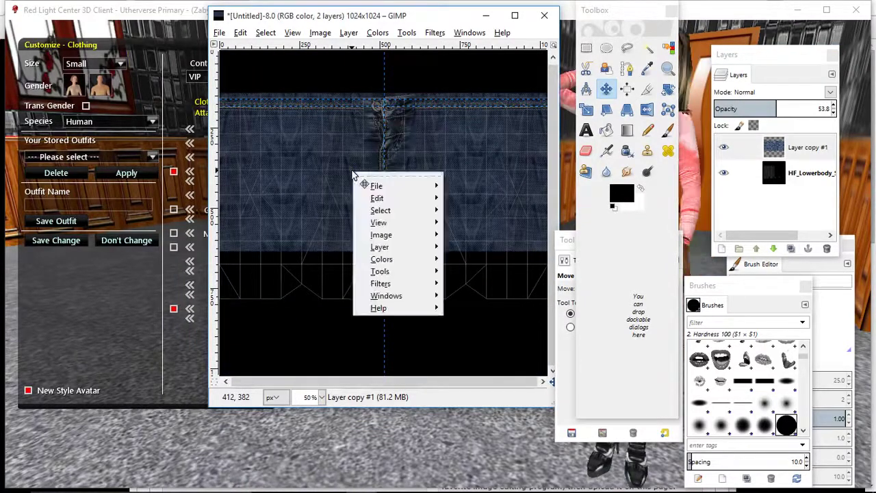
mouse_move(374, 198)
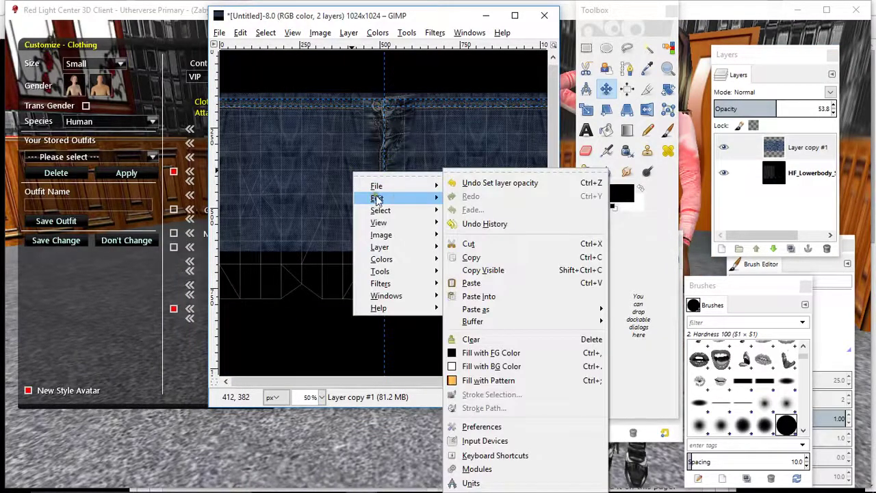
click(471, 283)
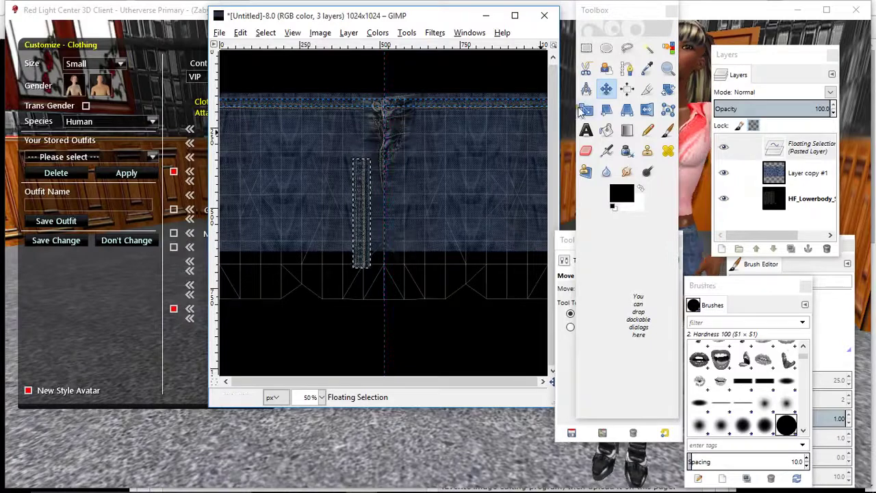
key(shift+s)
click(363, 198)
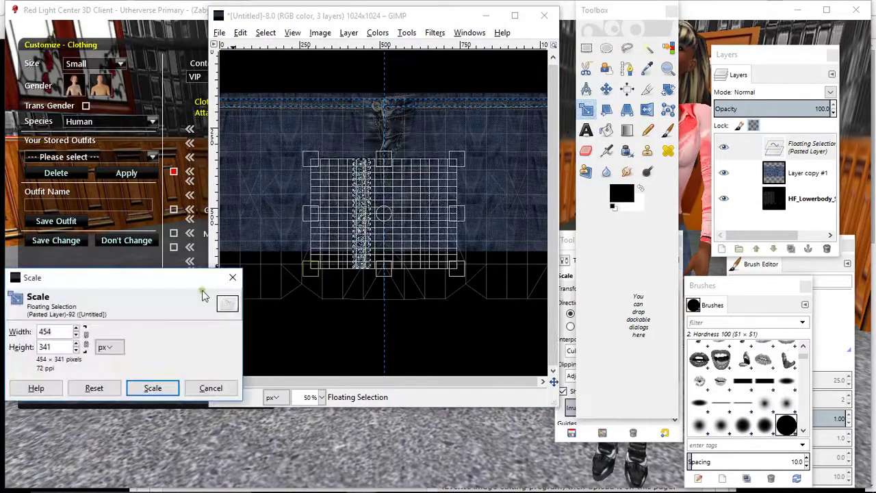
click(76, 335)
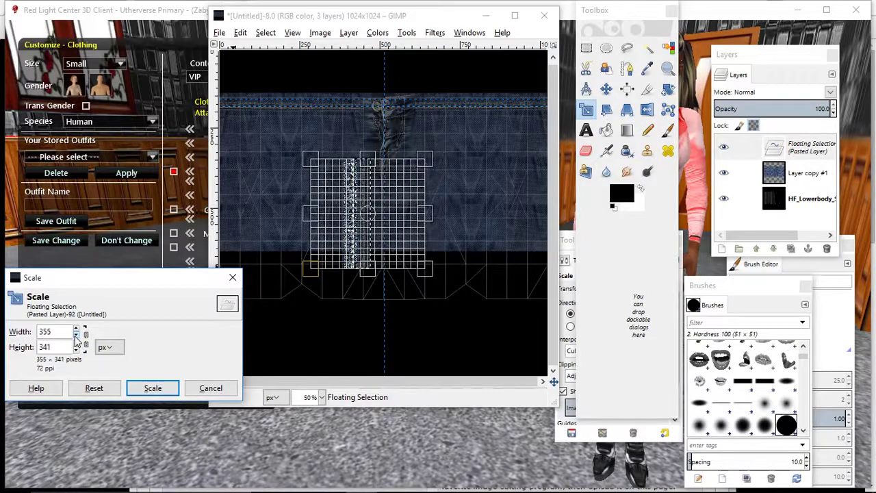
click(153, 388)
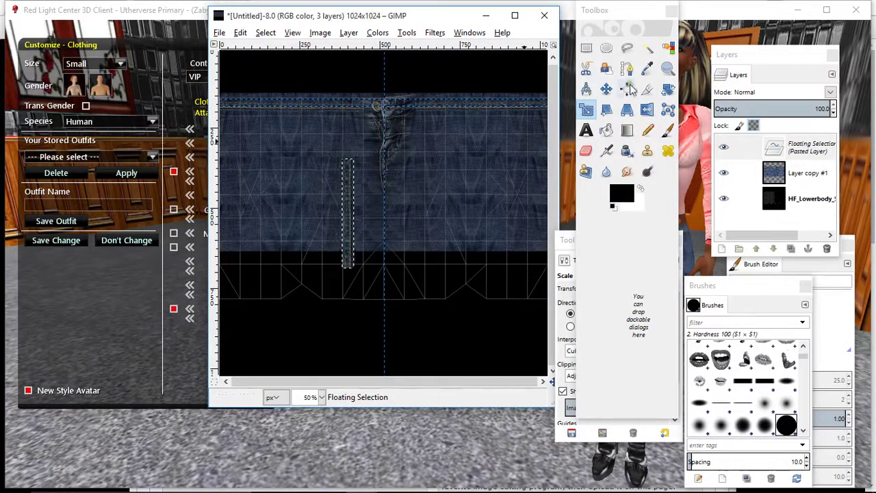
Anchor the pasted seam strip into Layer copy #1 and reapply the Sharpen filter to that layer.
click(606, 89)
click(472, 159)
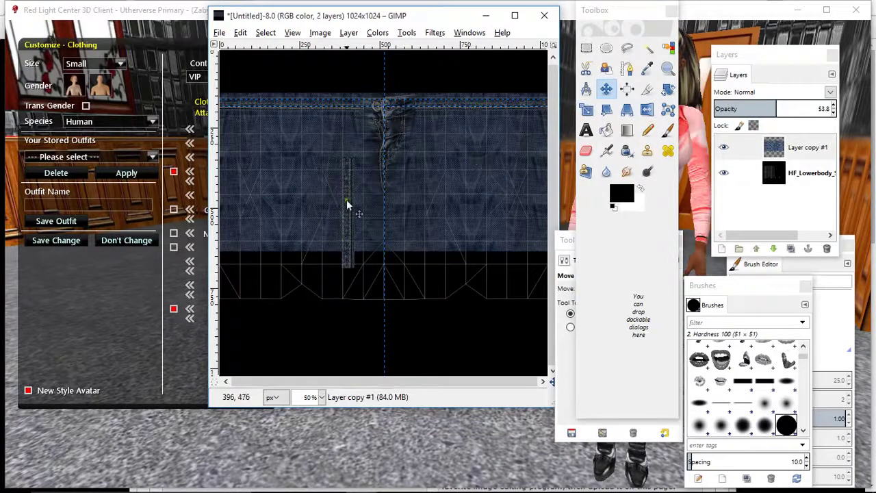
click(442, 37)
click(465, 48)
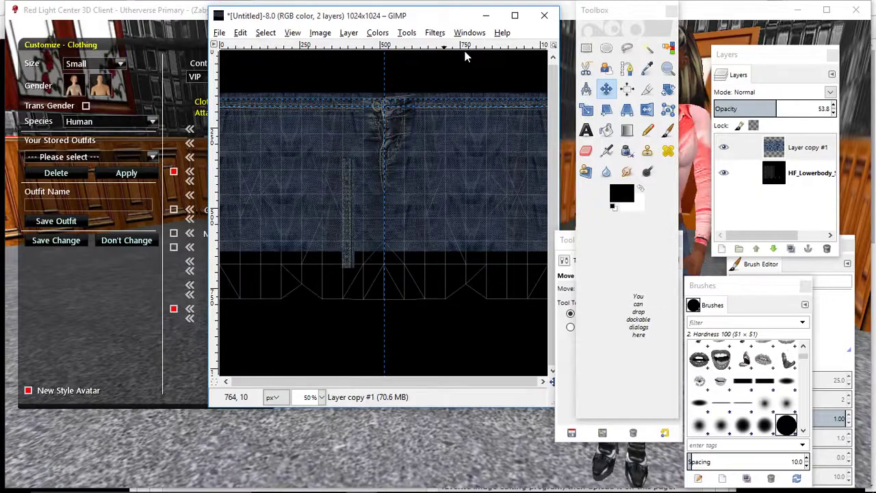
Undo the sharpening and the anchoring of the pasted seam strip.
click(240, 32)
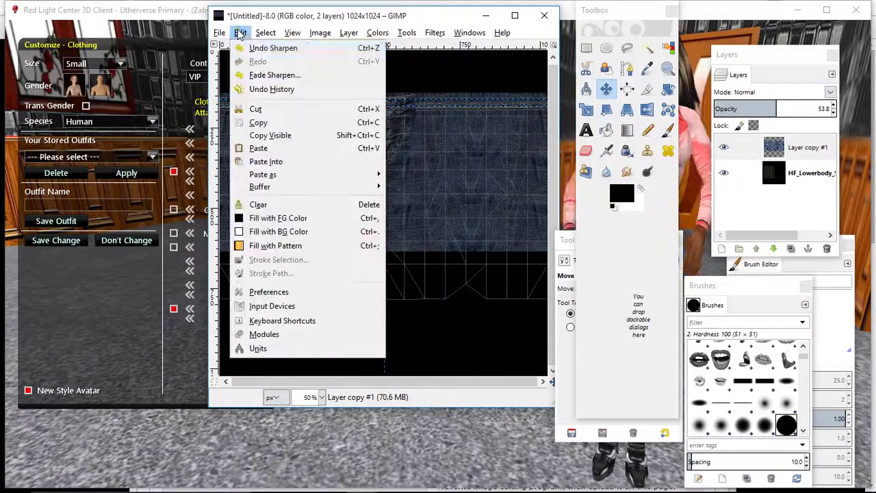
click(247, 48)
click(240, 32)
click(242, 48)
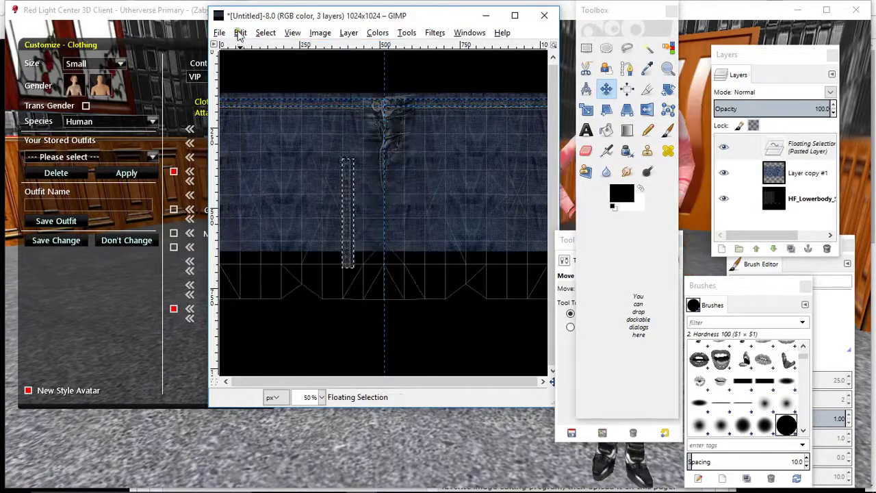
Undo the scaling and the pasting of the floating seam strip.
click(241, 32)
click(246, 48)
click(240, 32)
click(250, 47)
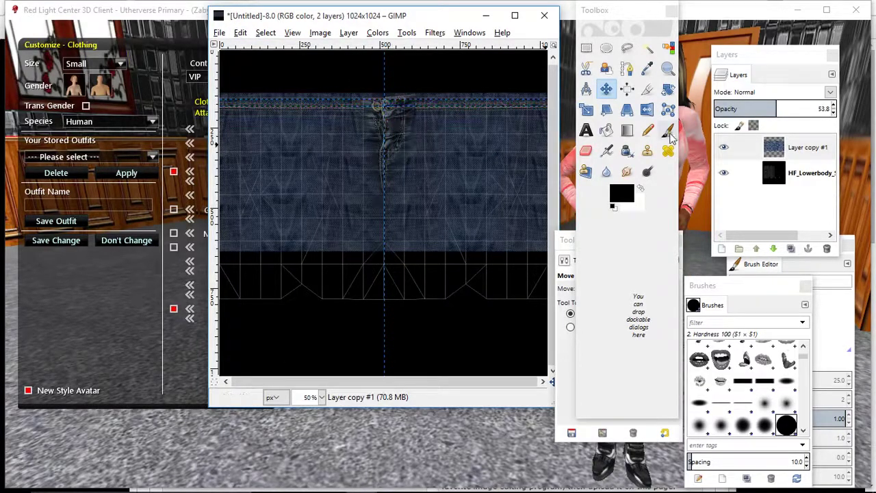
Add a new transparent layer above Layer copy #1 and paste the copied seam strip onto it.
click(739, 147)
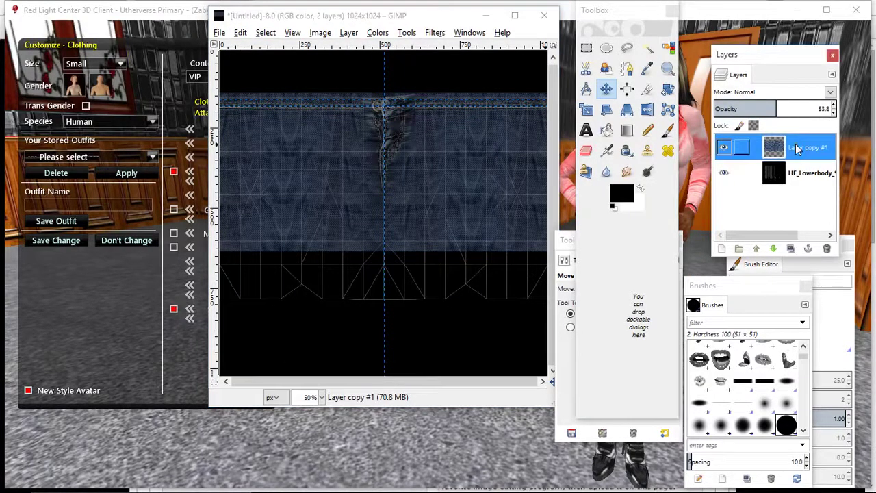
click(722, 250)
click(129, 240)
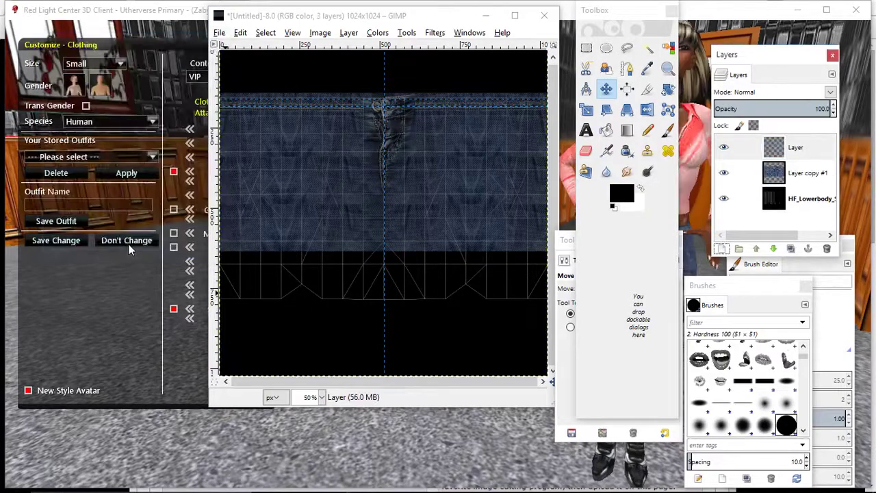
right_click(330, 180)
mouse_move(355, 202)
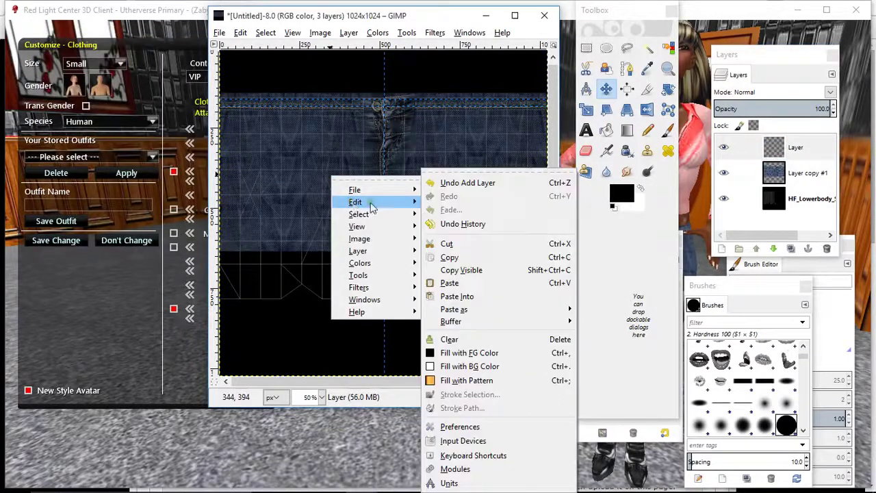
click(450, 283)
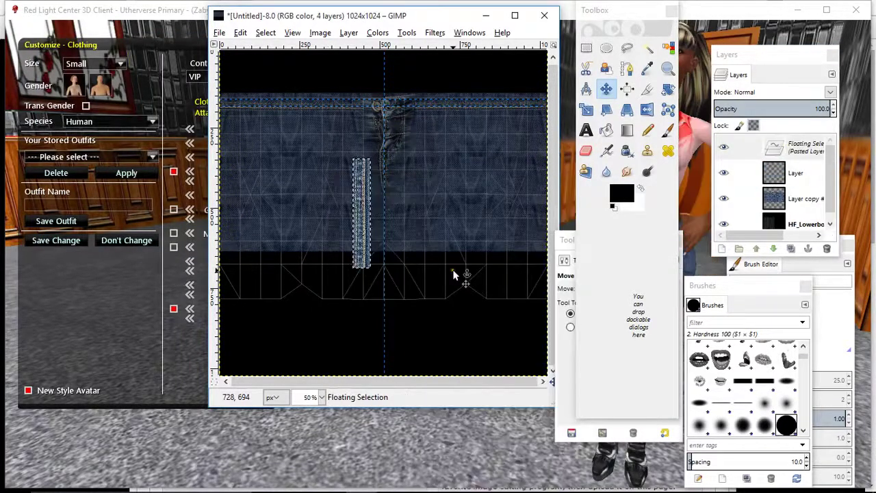
Scale the pasted seam strip to 312 × 341 pixels with width and height unlinked.
click(587, 110)
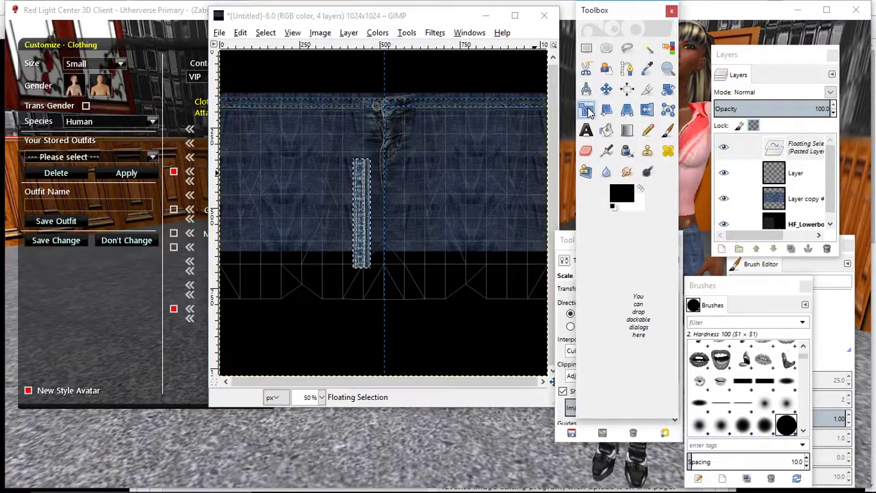
click(367, 192)
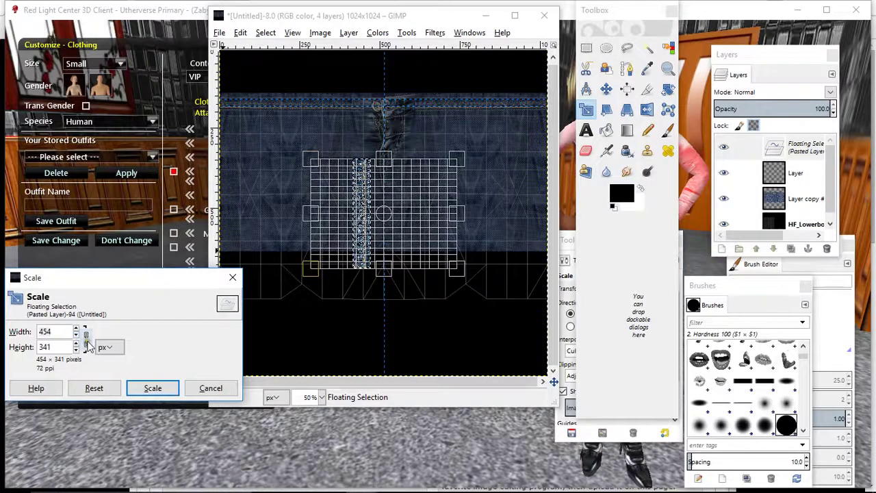
scroll(78, 338, down, 18)
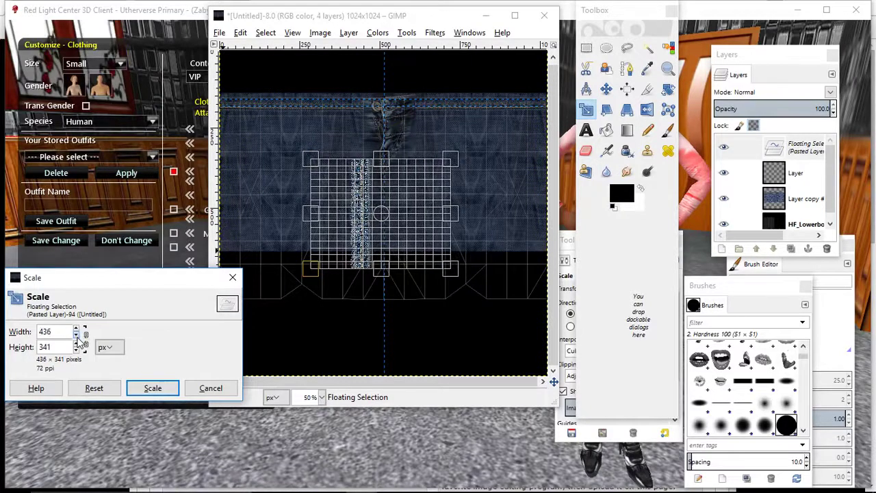
scroll(80, 340, down, 20)
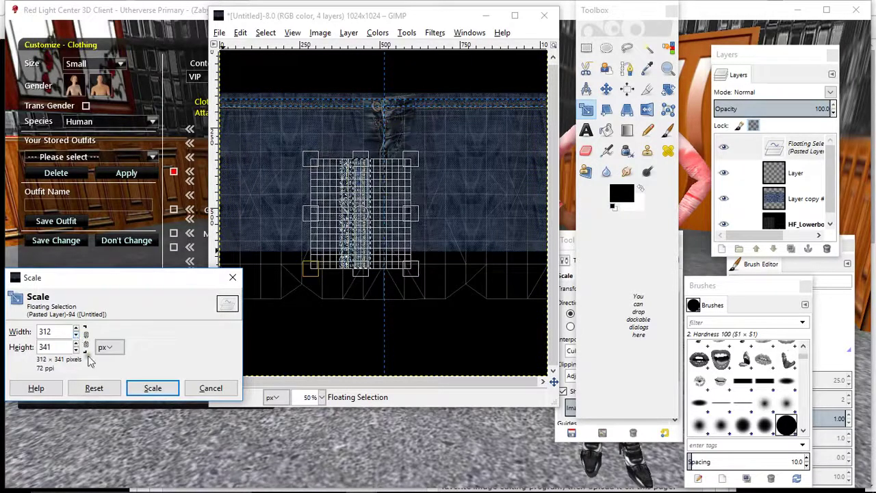
click(150, 386)
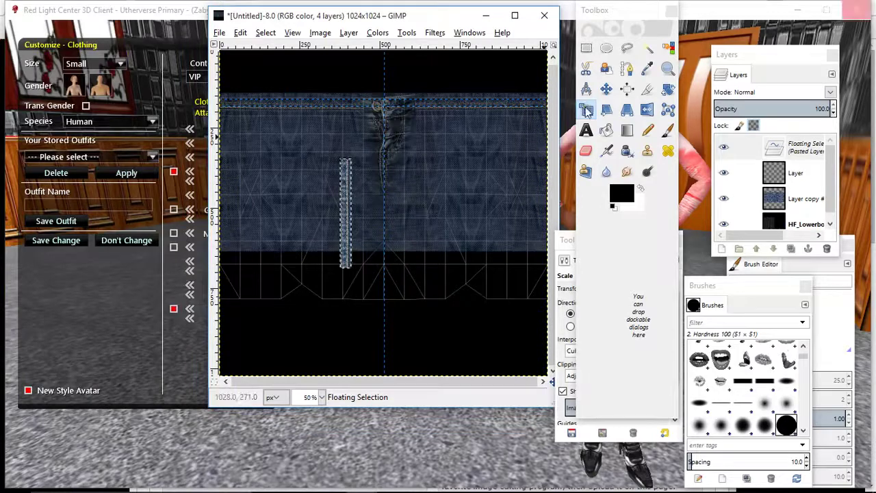
Anchor the floating seam strip into the new layer and repeat the Sharpen filter on it.
click(607, 88)
click(444, 165)
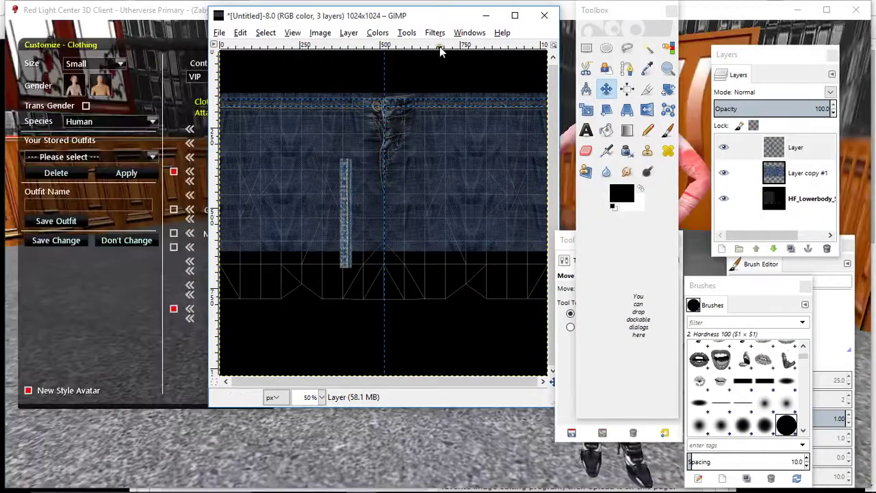
click(435, 33)
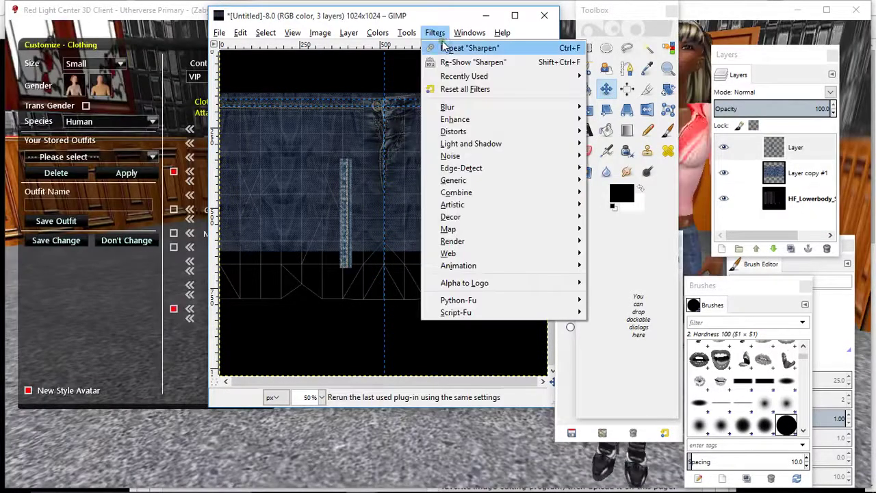
click(451, 49)
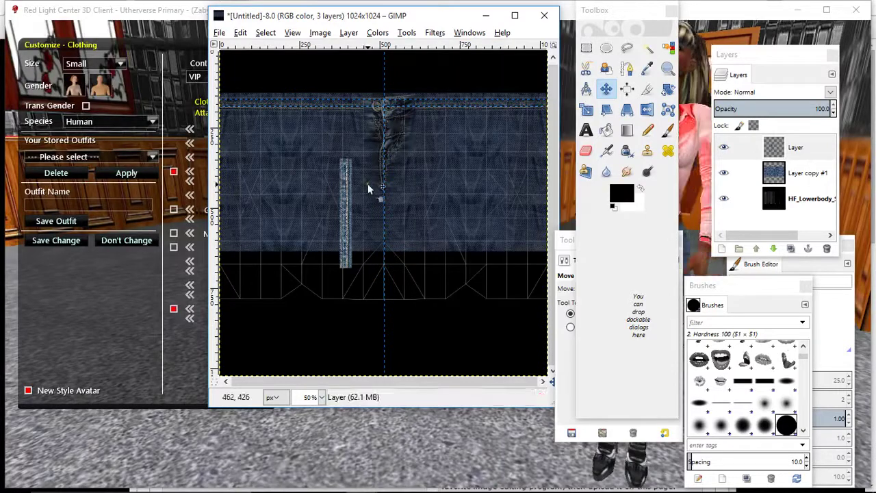
Rotate the seam strip layer so the vertical strip lies horizontally.
click(668, 89)
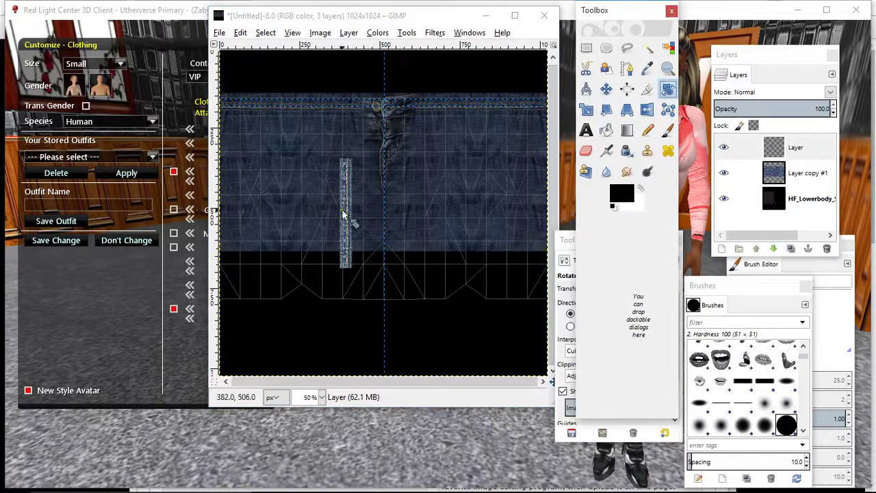
click(340, 212)
drag(144, 254, 193, 271)
click(159, 311)
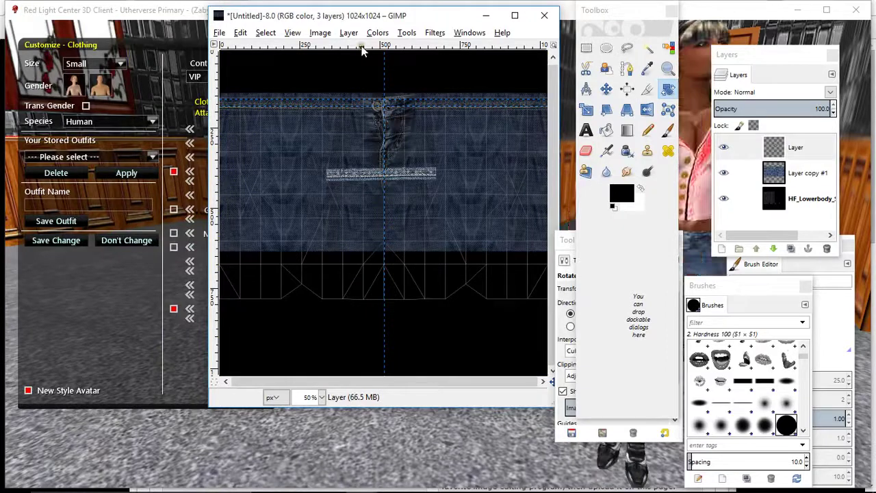
Place a horizontal guide just above the skirt's lower edge and move the seam strip down to it as a hem.
drag(363, 45, 369, 245)
click(321, 397)
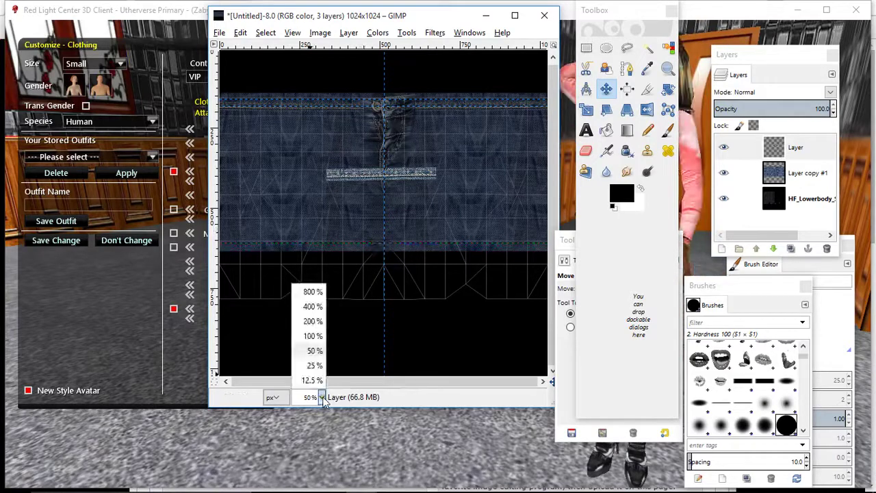
click(309, 336)
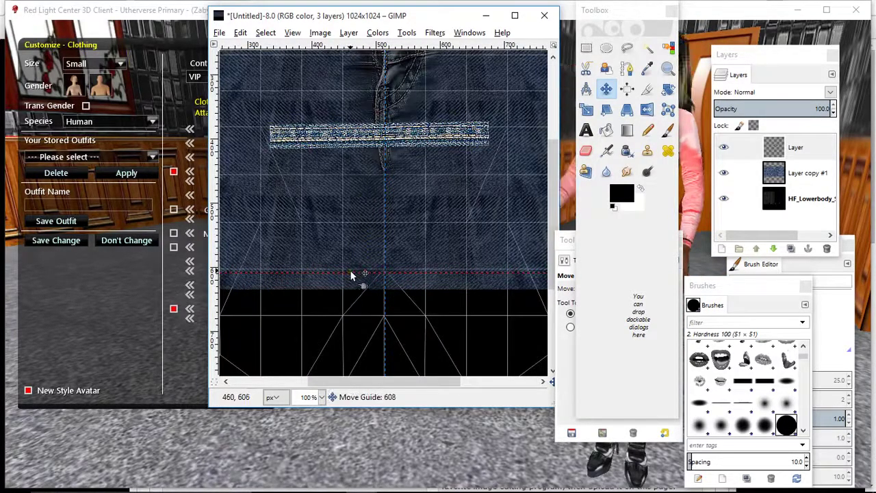
drag(420, 137, 409, 280)
scroll(329, 214, down, 5)
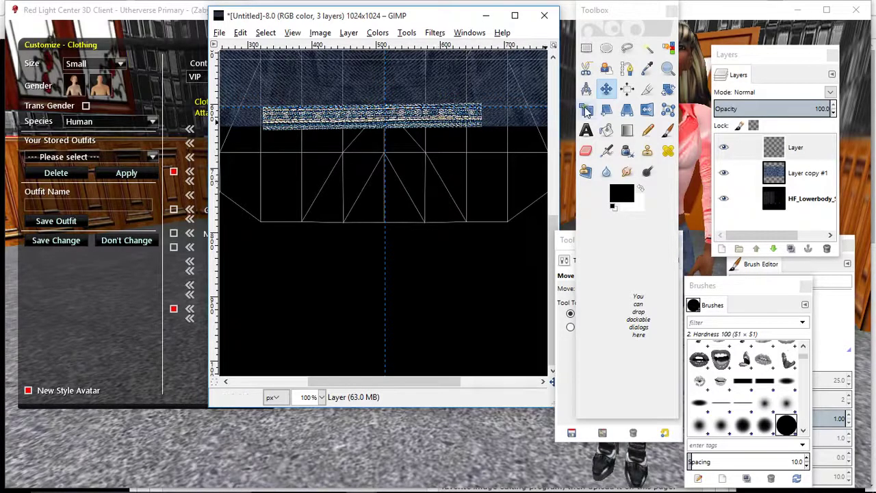
Rotate the hem strip slightly clockwise to level it, and move it so its right end meets the vertical centre guide.
click(668, 90)
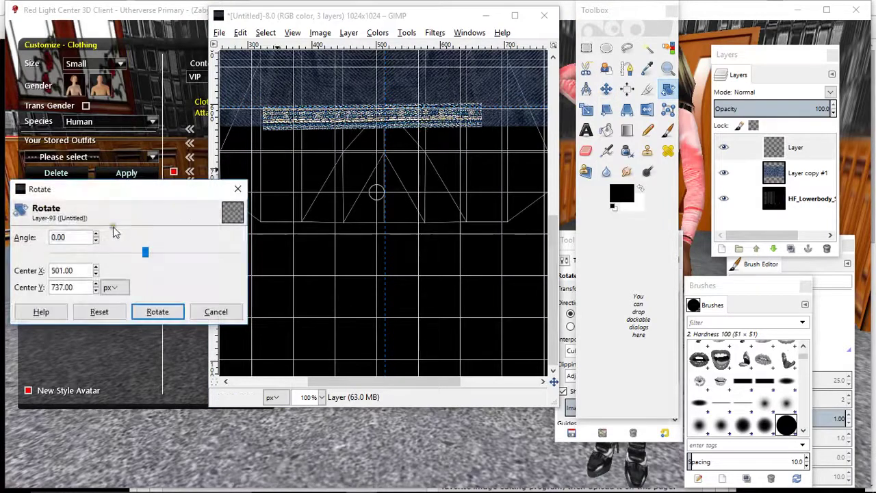
click(95, 236)
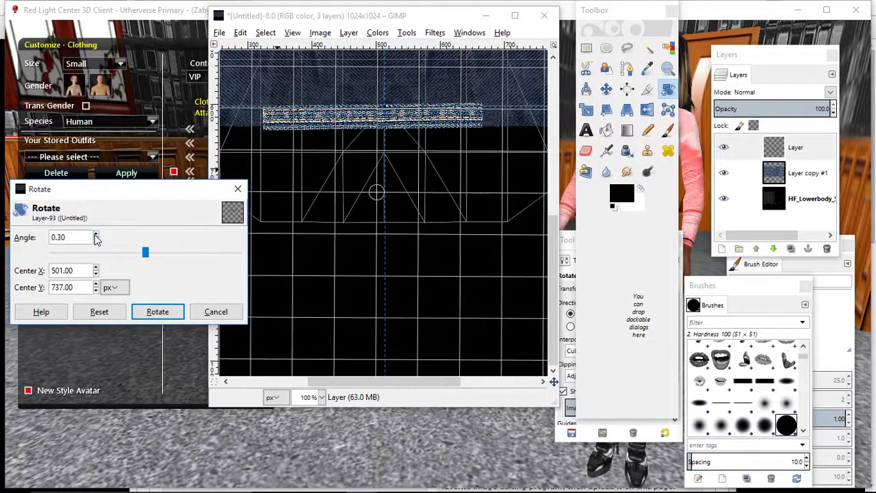
click(96, 236)
click(96, 236)
click(96, 236)
click(96, 236)
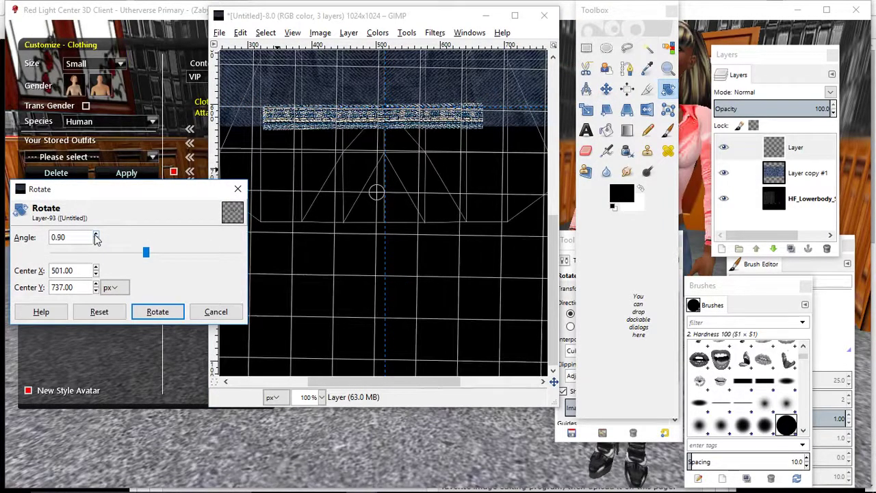
click(96, 236)
click(148, 312)
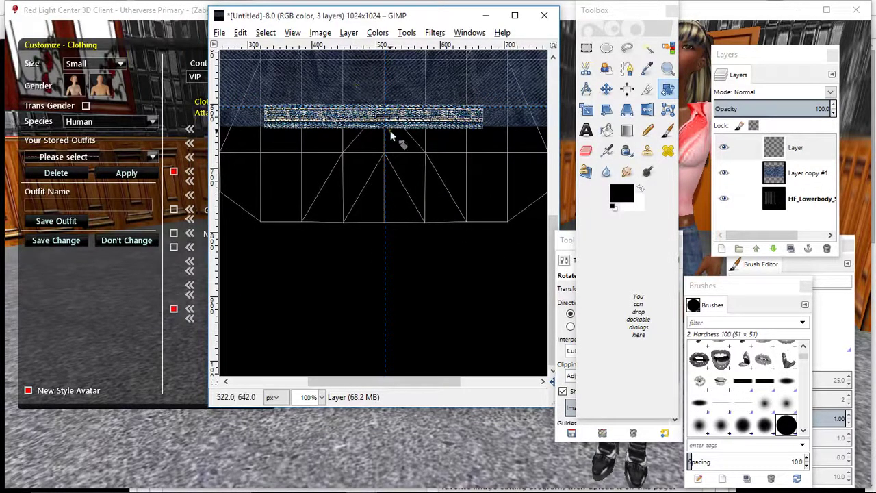
click(606, 89)
drag(338, 119, 241, 122)
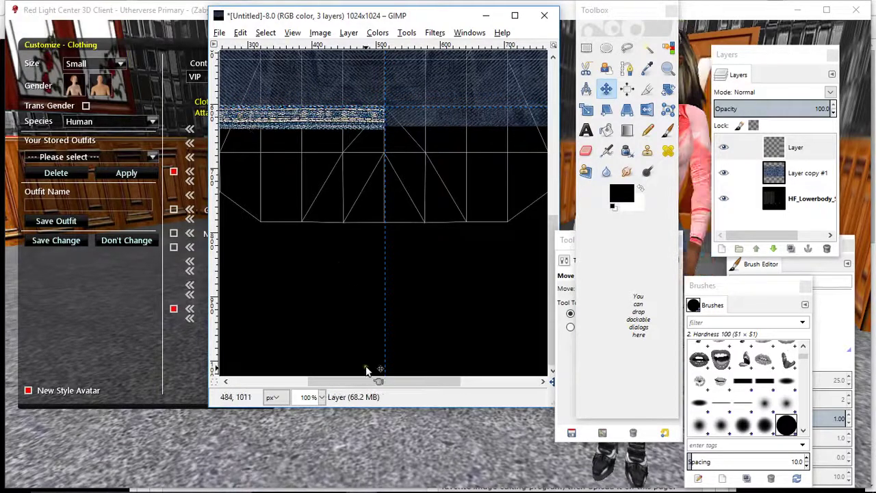
Extend the hem strip leftwards with a duplicate of its layer placed end to end, and merge the copy down.
drag(369, 381, 309, 381)
click(773, 155)
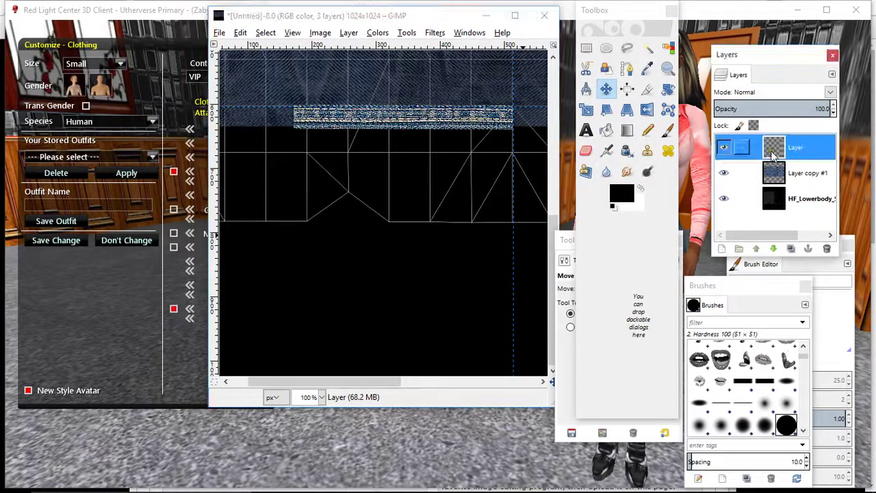
click(790, 250)
click(608, 91)
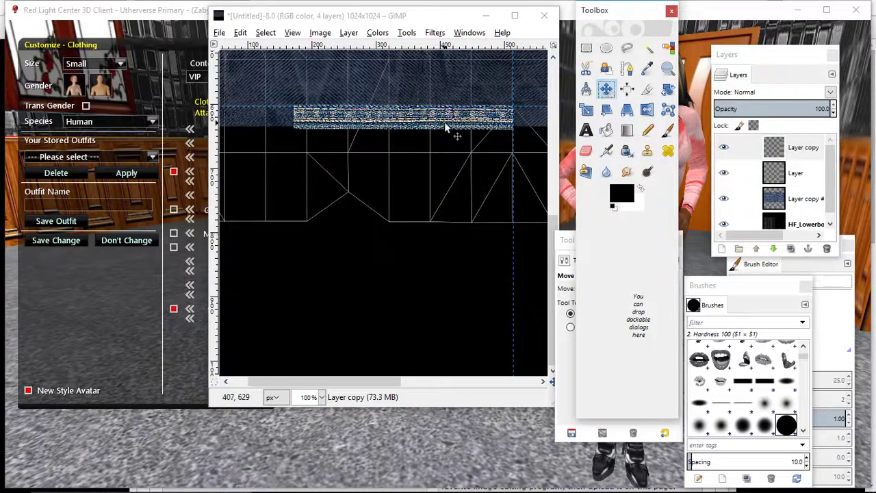
drag(445, 125, 222, 126)
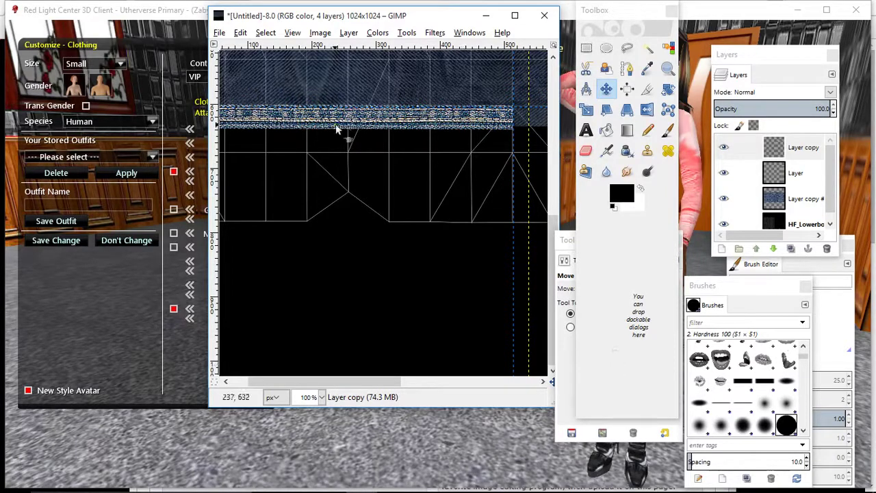
right_click(783, 147)
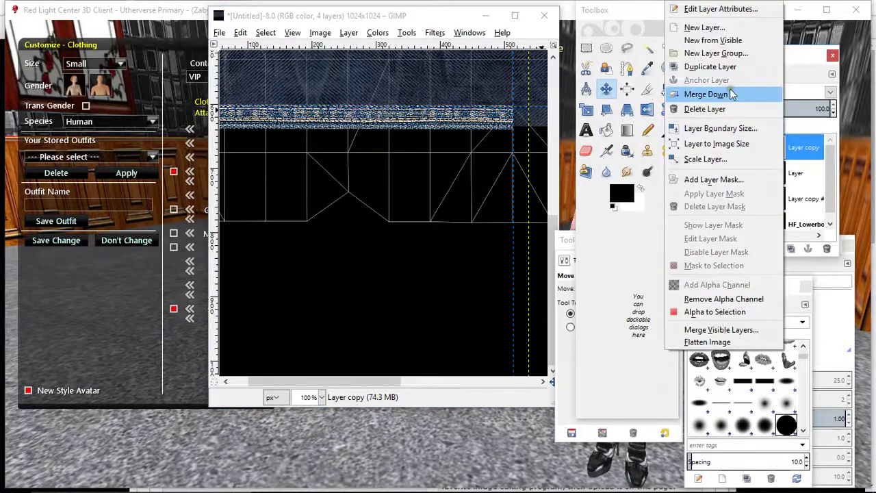
click(731, 94)
Duplicate the merged hem layer, flip the copy horizontally and align it along the skirt's right half from the centre guide.
click(790, 248)
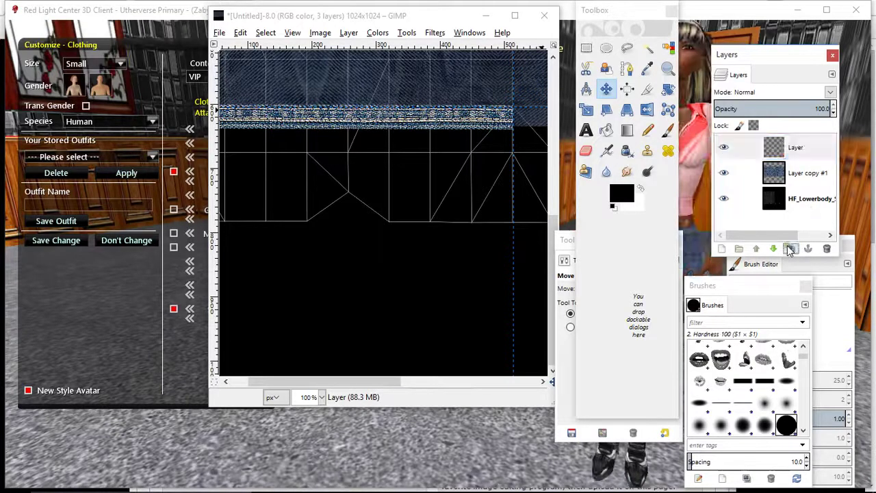
click(348, 32)
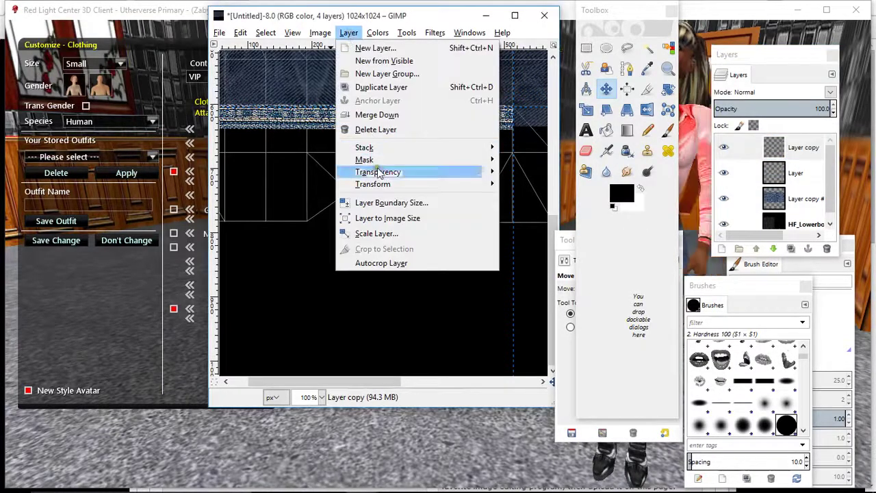
mouse_move(461, 185)
click(522, 186)
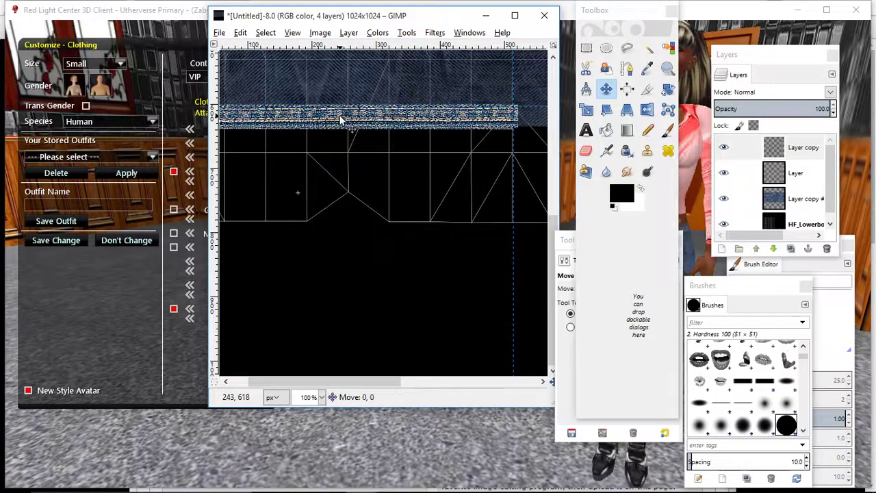
drag(340, 120, 364, 121)
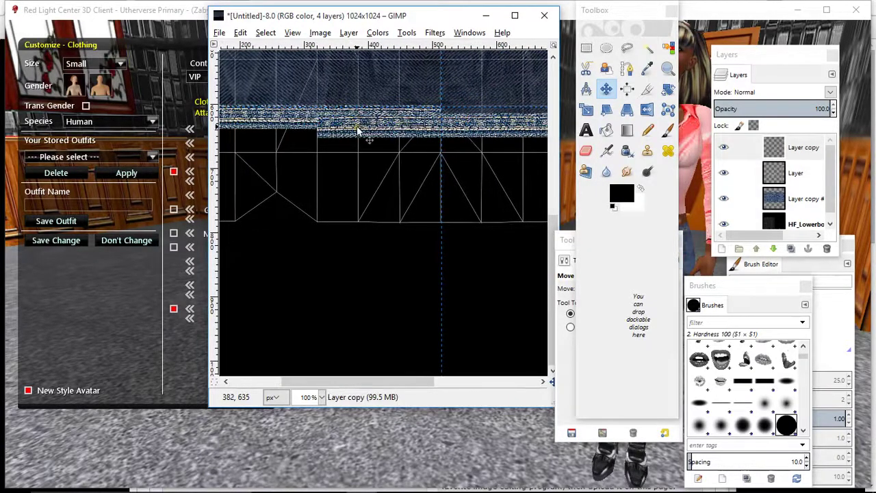
drag(450, 128, 484, 125)
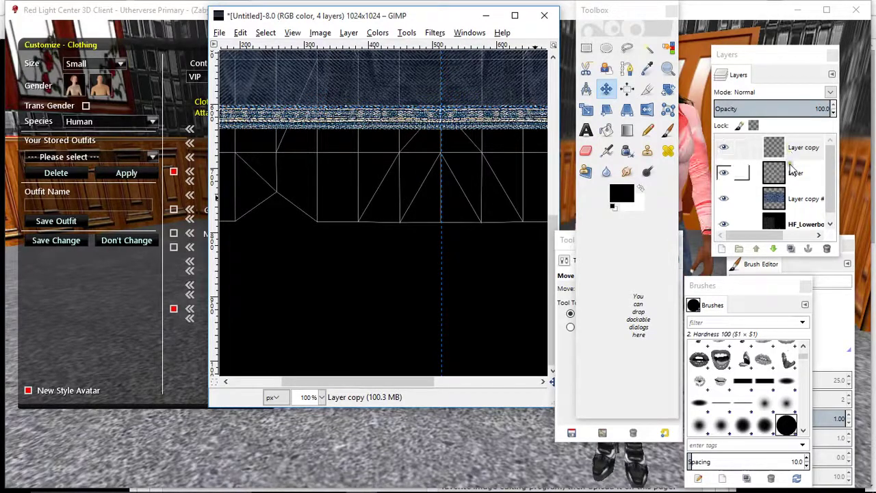
Restore the opacity of Layer copy #1 to 100 and hide the lower-body wireframe template layer.
click(796, 200)
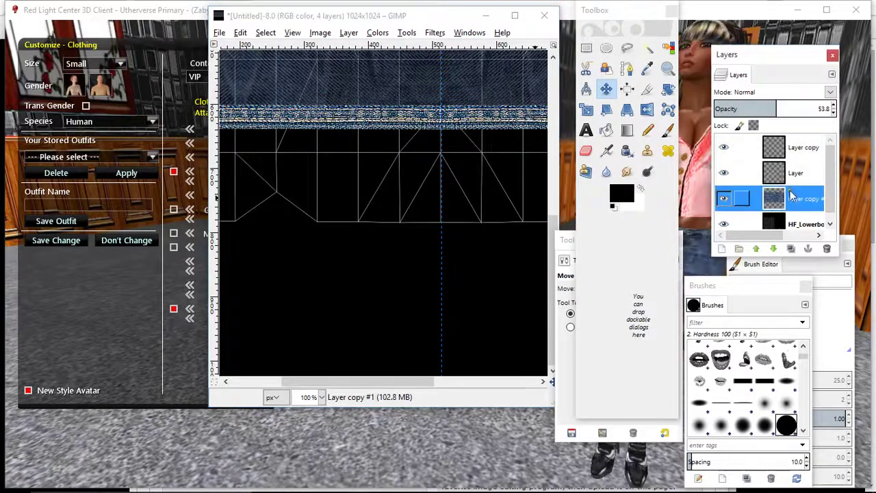
drag(780, 108, 841, 109)
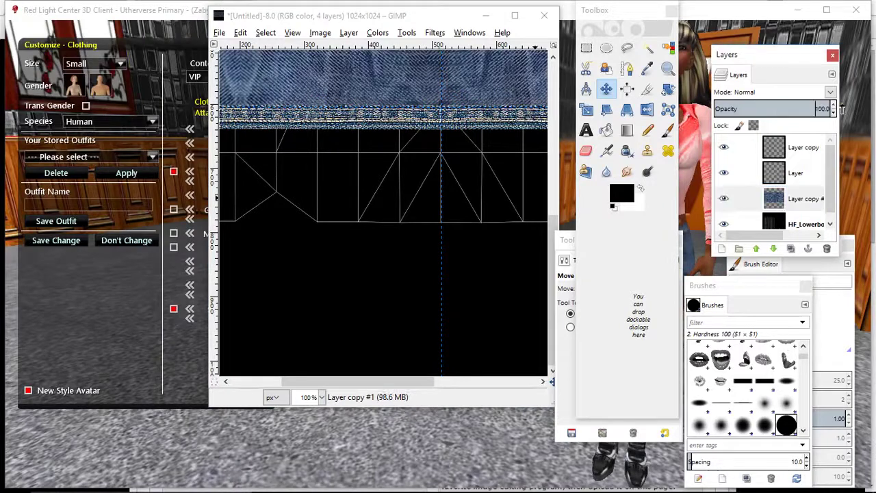
click(724, 225)
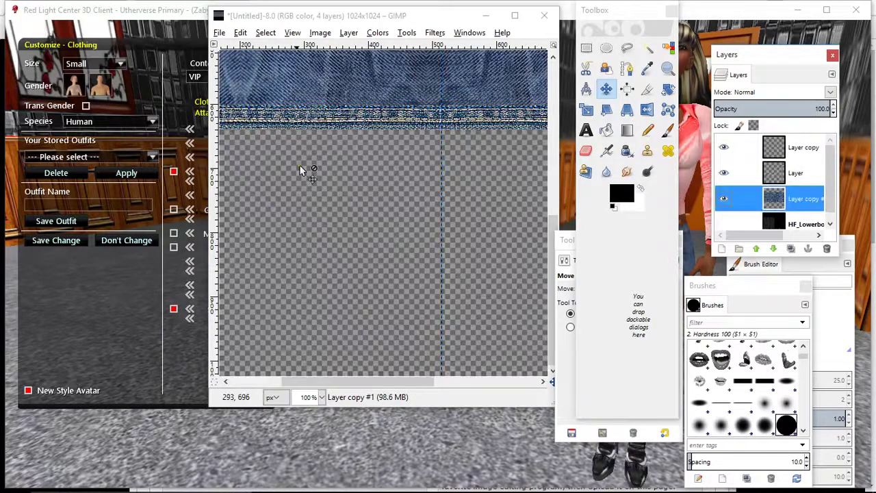
Overwrite the exported DENIM SKIRT.png with the updated skirt image and minimise the image window.
click(220, 33)
click(254, 190)
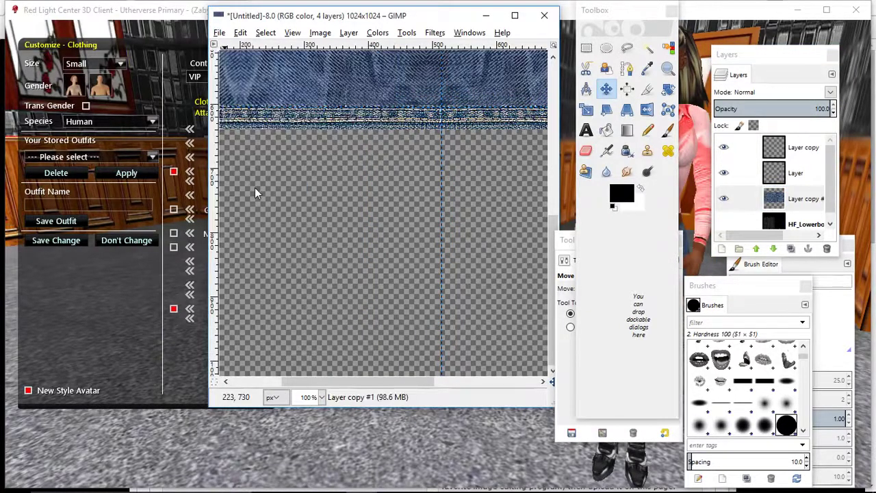
click(486, 15)
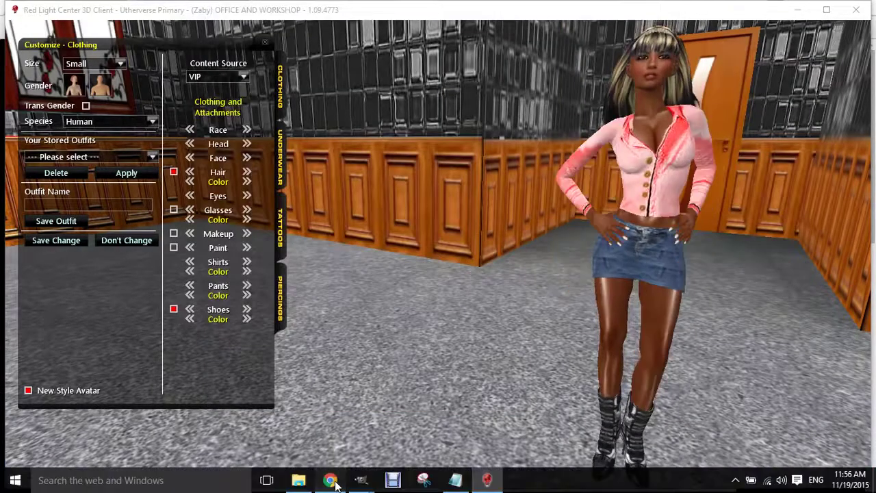
Switch to the Red Light Center site in Chrome and open the configuration of the Untitled female outfit among My Designed Clothing.
click(426, 483)
click(180, 259)
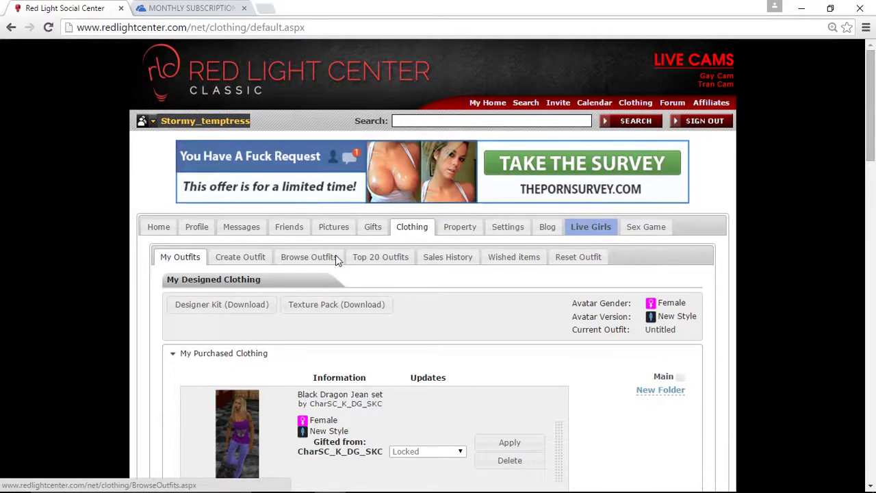
scroll(283, 248, down, 10)
scroll(244, 247, down, 8)
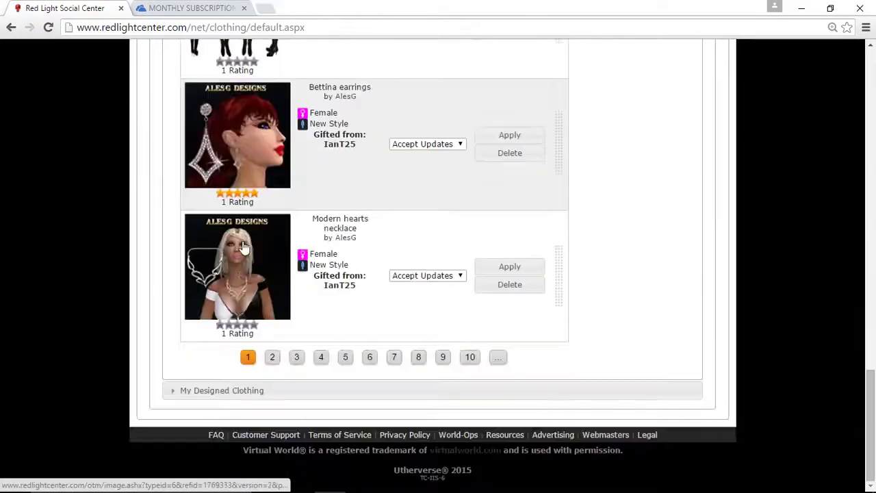
click(225, 390)
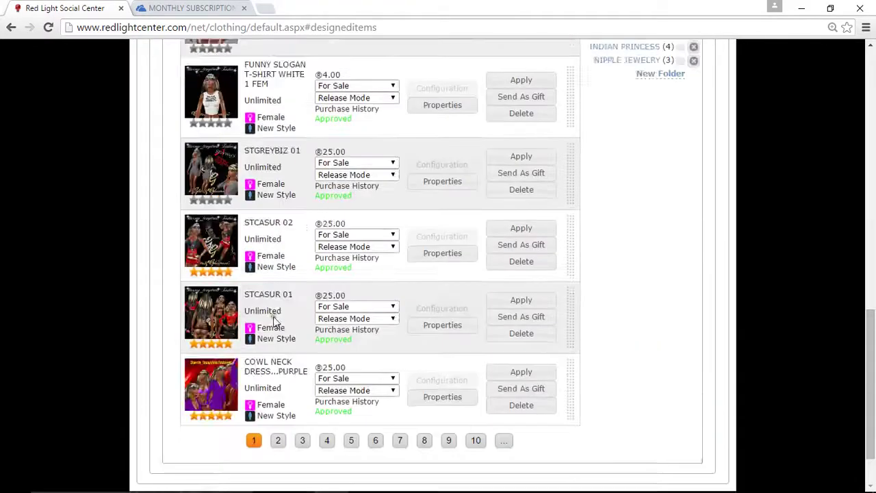
scroll(274, 322, up, 3)
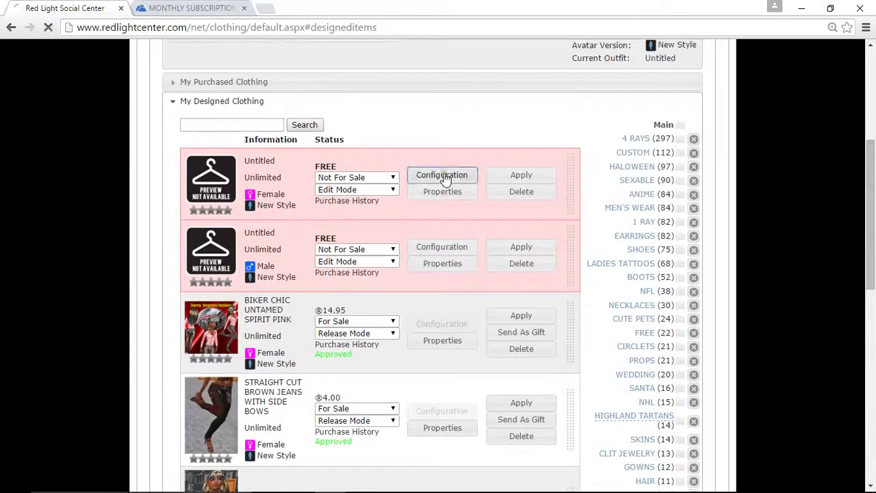
click(444, 176)
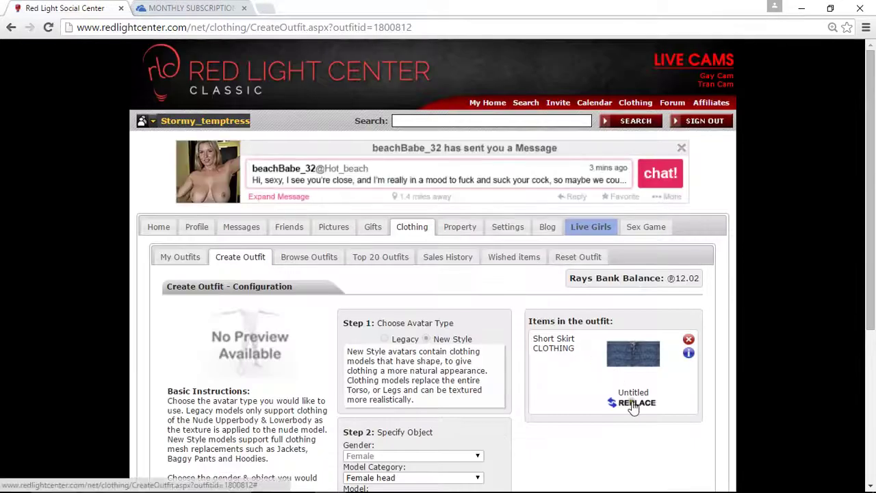
Replace the Short Skirt item's texture with the DENIM SKIRT file from the Desktop.
click(611, 345)
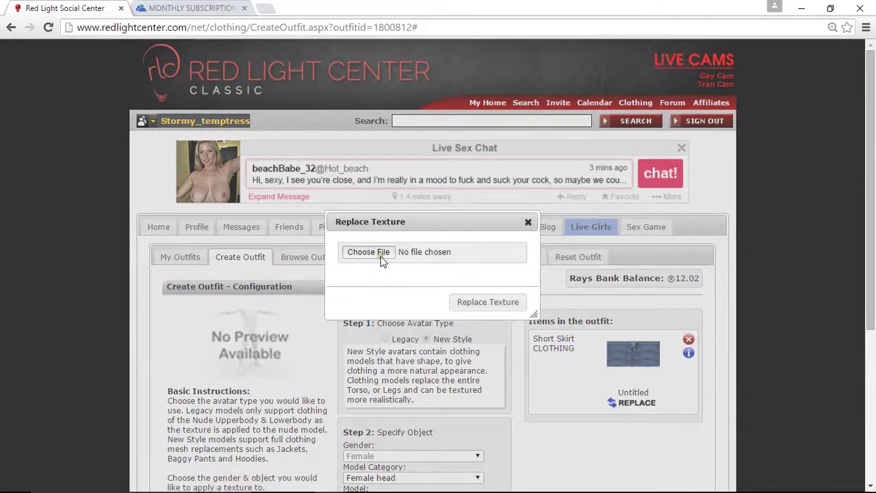
click(381, 259)
click(362, 197)
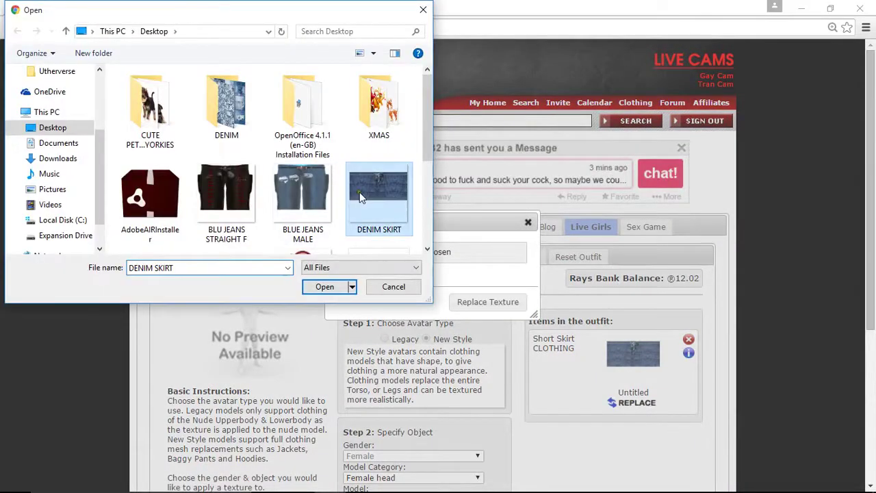
click(326, 287)
click(477, 304)
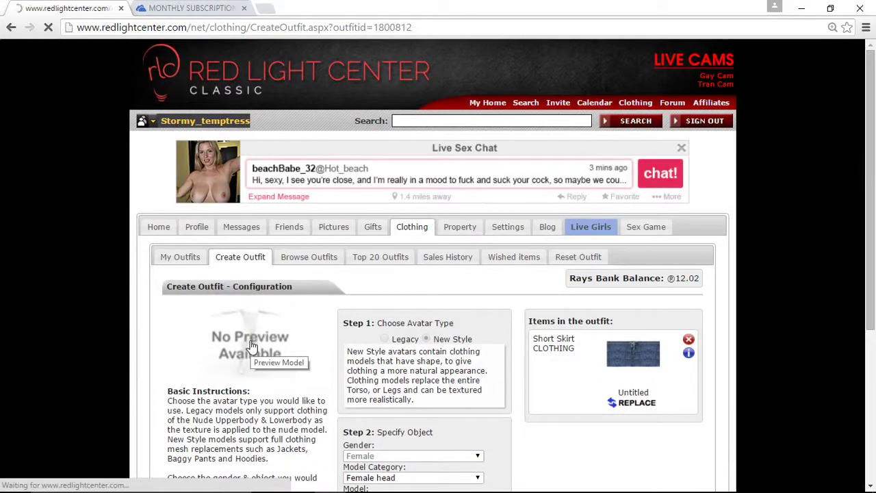
Publish the outfit and examine the updated skirt on the avatar in the Red Light Center 3D client.
scroll(251, 349, down, 4)
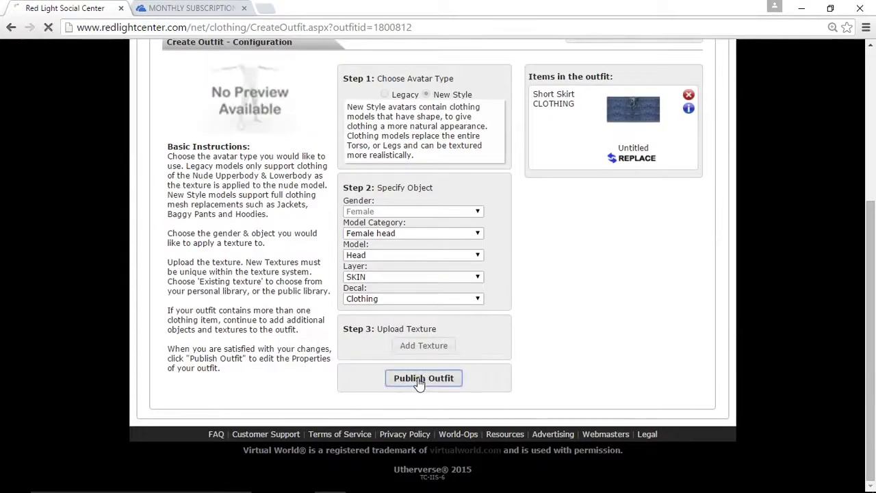
click(419, 380)
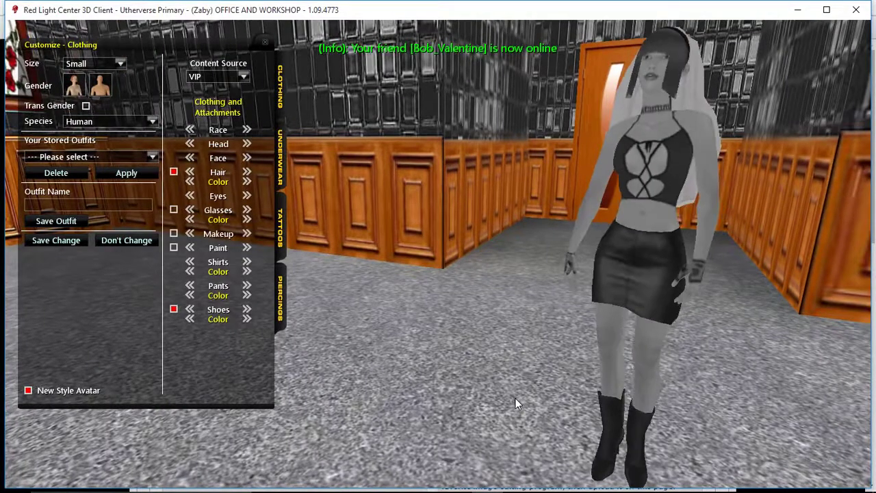
click(611, 363)
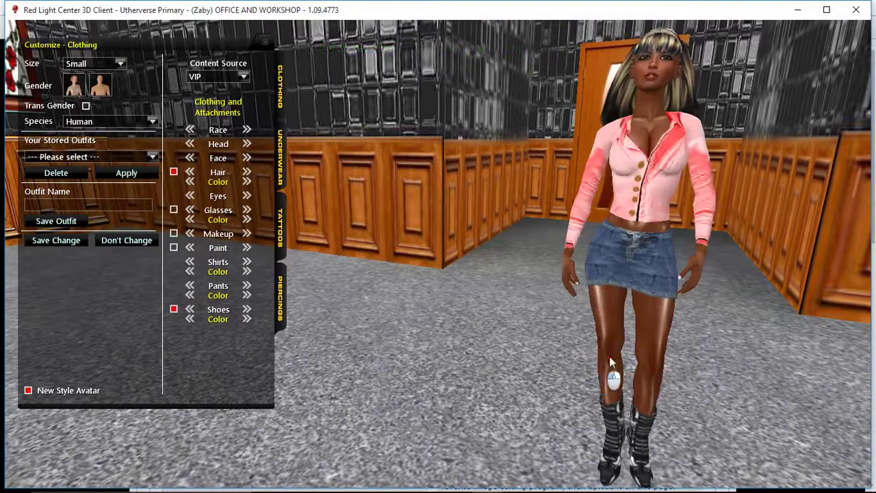
drag(611, 362, 553, 341)
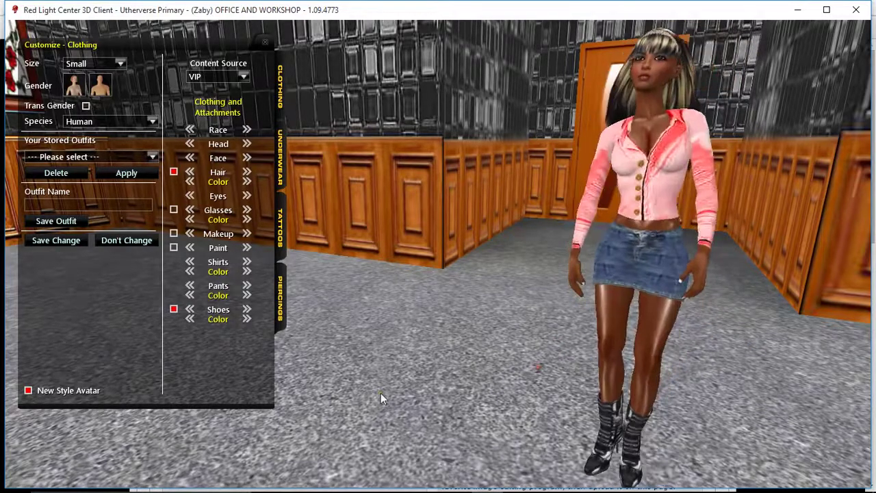
Switch to the depositphotos denim texture image in GIMP, copy its vertical seam strip, and minimise that image.
mouse_move(360, 480)
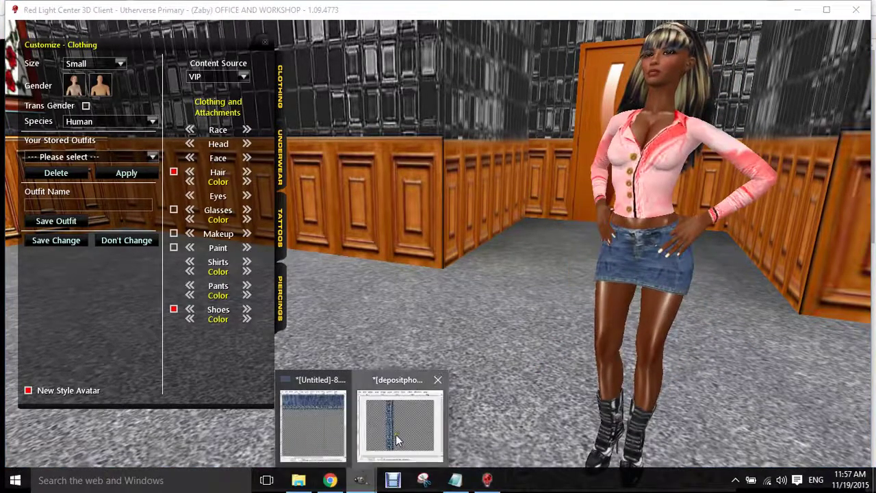
click(397, 440)
right_click(271, 236)
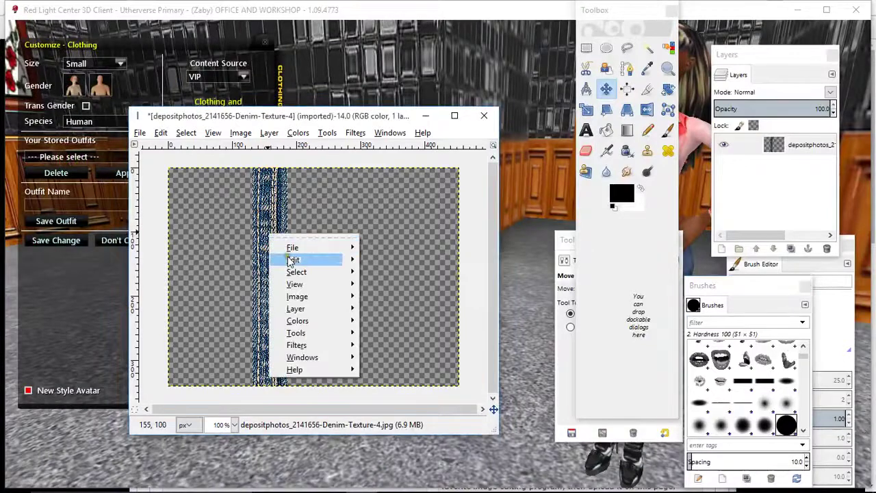
mouse_move(293, 260)
click(387, 259)
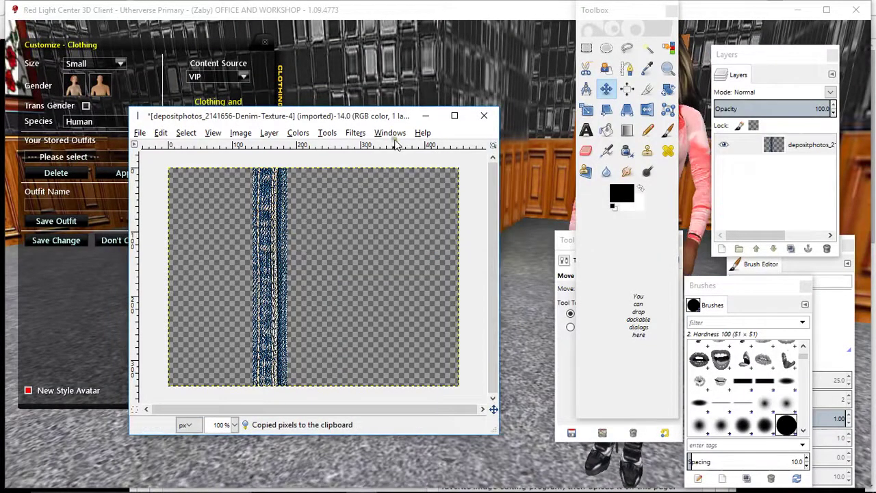
click(425, 115)
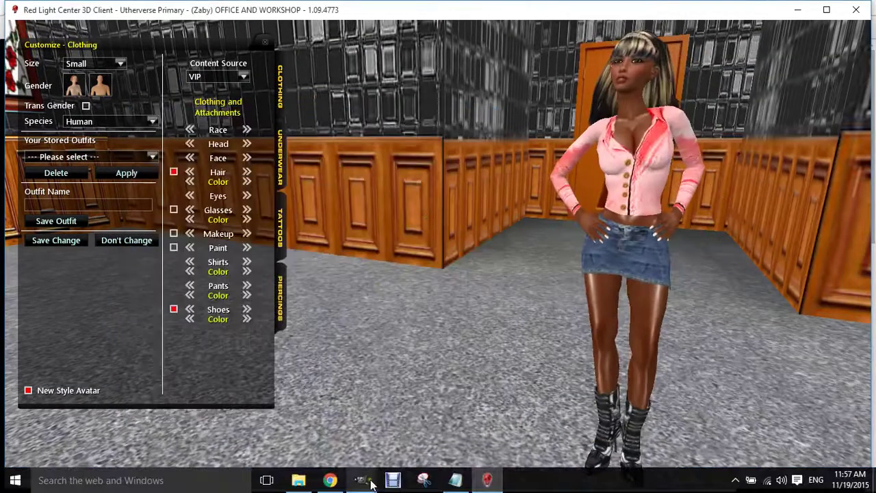
Return to the skirt image and merge the two hem layers down into Layer copy #1.
click(312, 441)
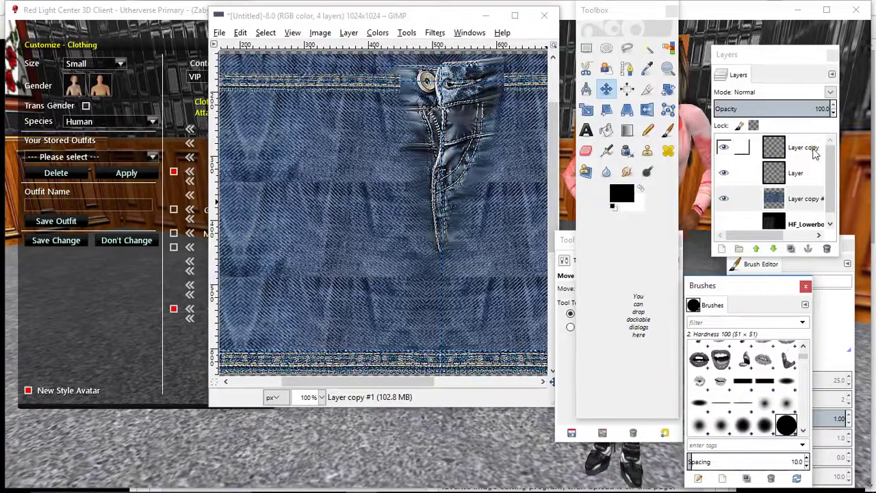
right_click(740, 149)
click(755, 106)
right_click(786, 149)
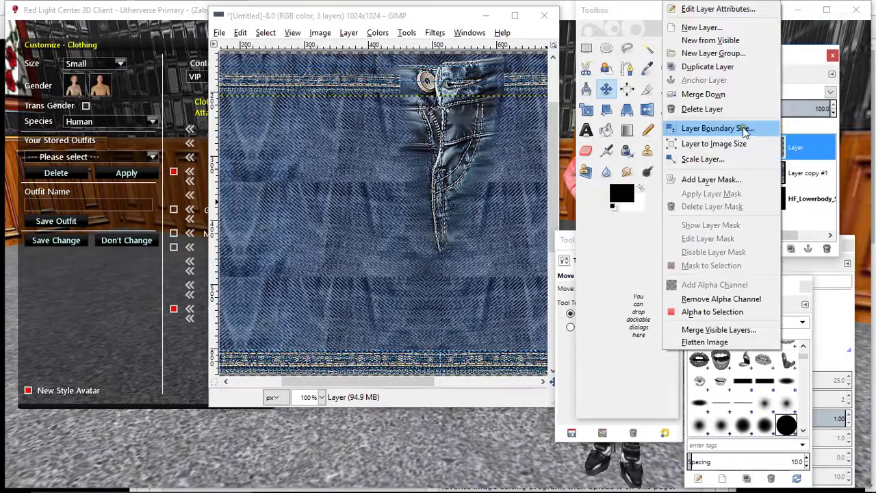
click(727, 94)
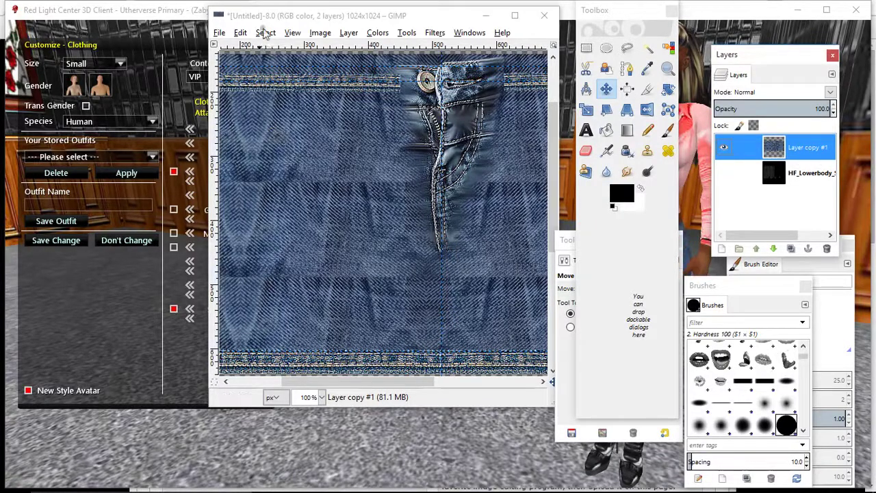
Undo the last merge and merge the hem layer down into Layer copy #1 again.
click(241, 32)
click(251, 49)
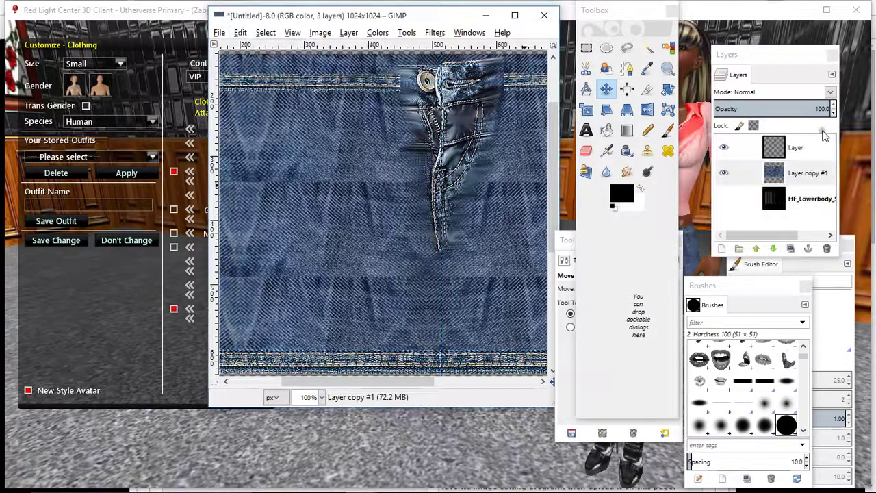
right_click(798, 150)
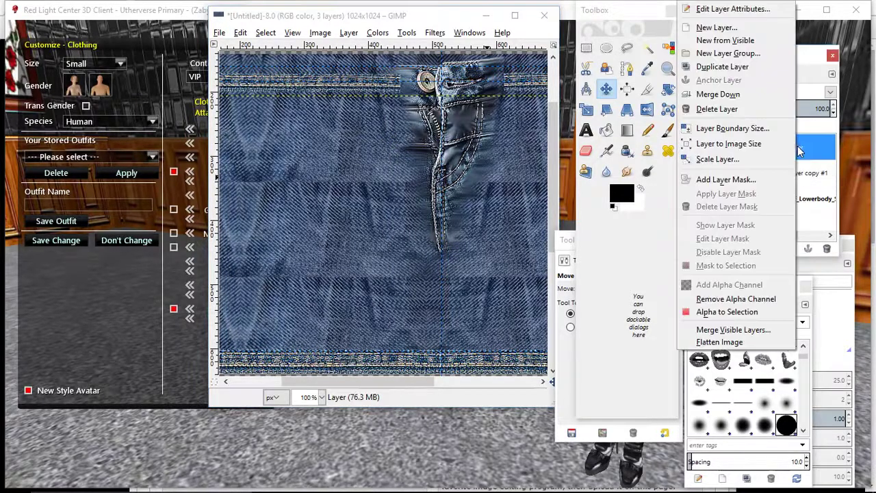
click(731, 96)
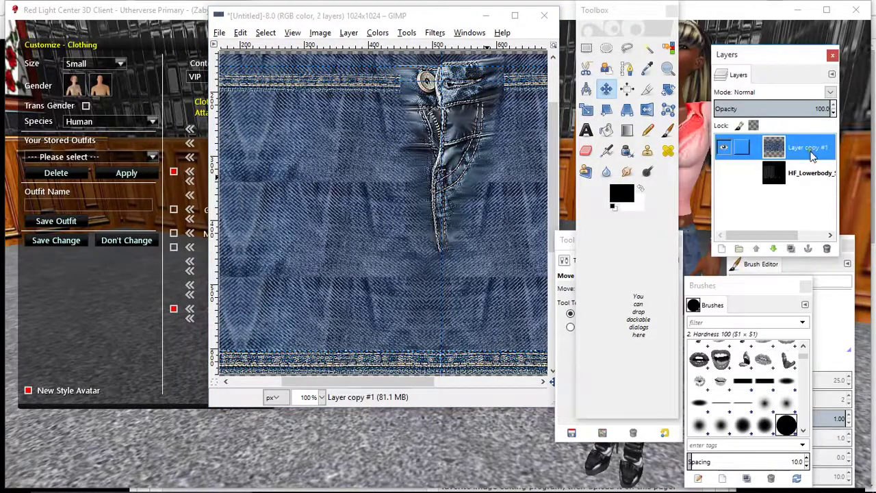
Show the lower-body wireframe template layer and lower the opacity of Layer copy #1 to about 48.4.
click(724, 173)
click(770, 108)
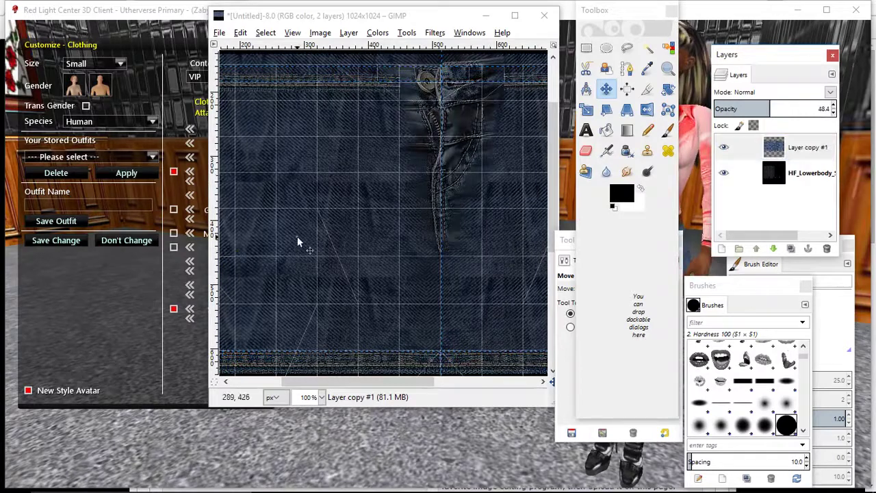
right_click(336, 152)
mouse_move(367, 184)
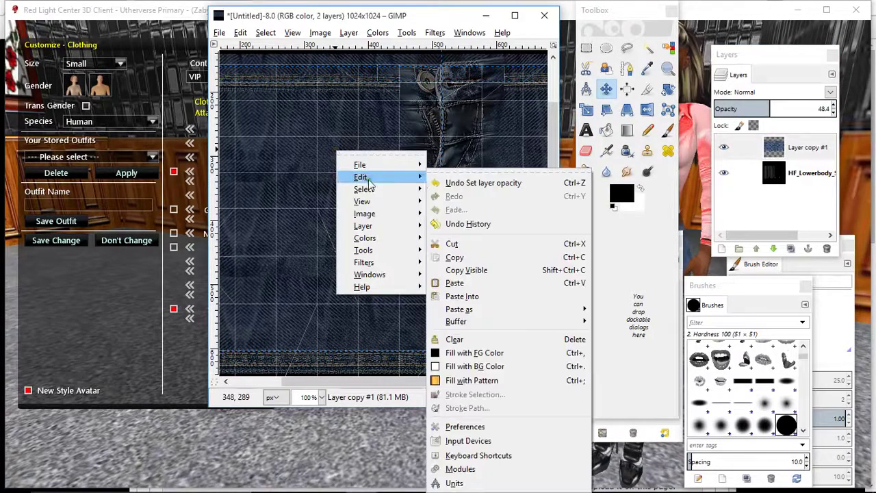
click(456, 282)
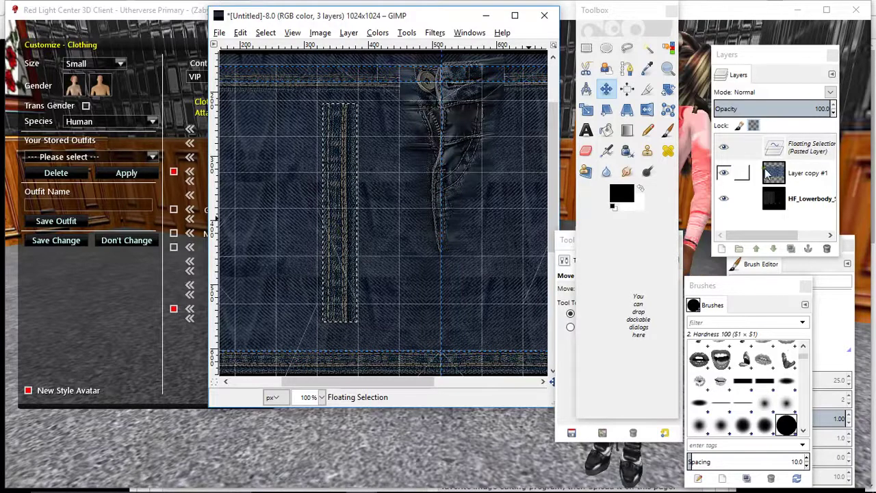
click(240, 32)
click(255, 50)
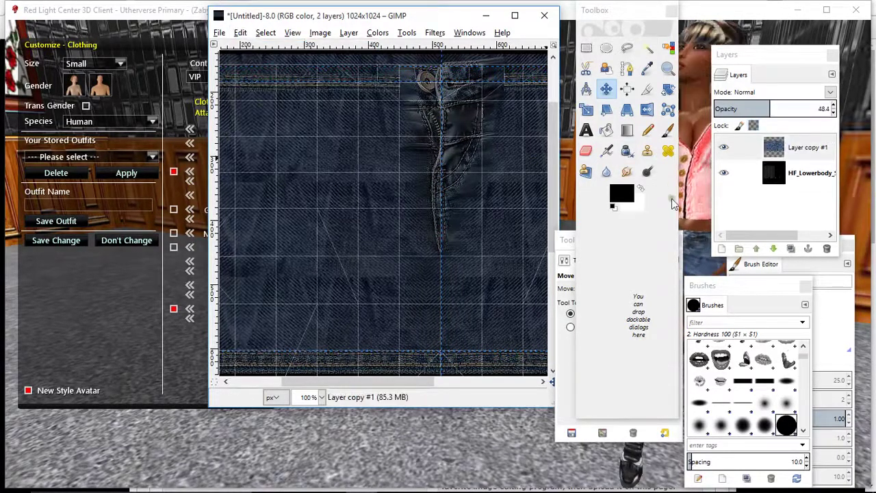
Add a 1024 × 1024 px transparent layer above Layer copy #1 and paste the copied vertical seam strip onto it.
key(ctrl+shift+n)
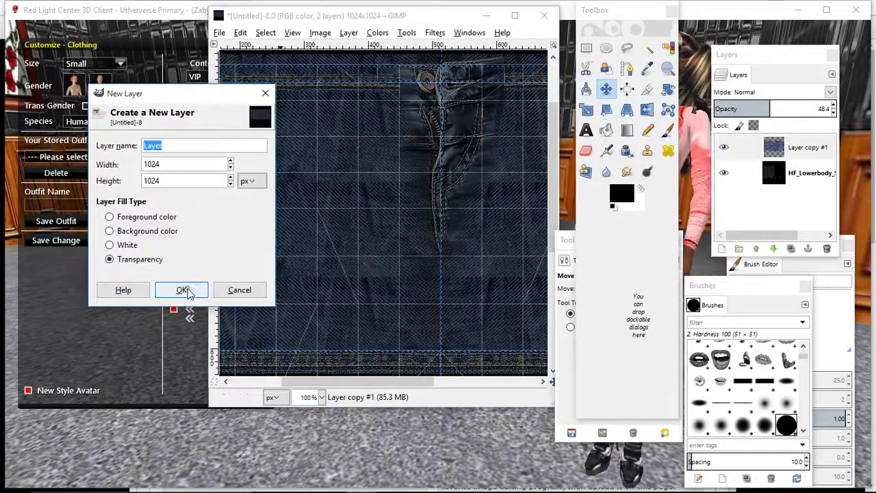
click(181, 289)
click(767, 152)
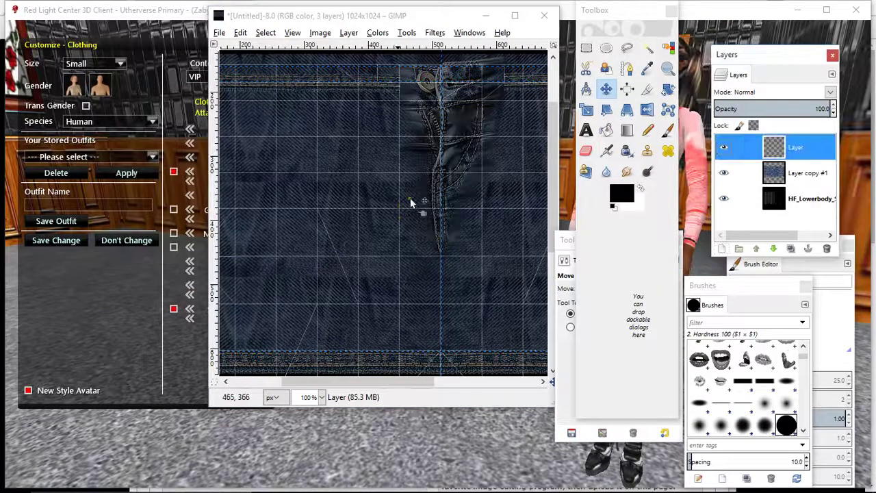
right_click(360, 195)
mouse_move(381, 217)
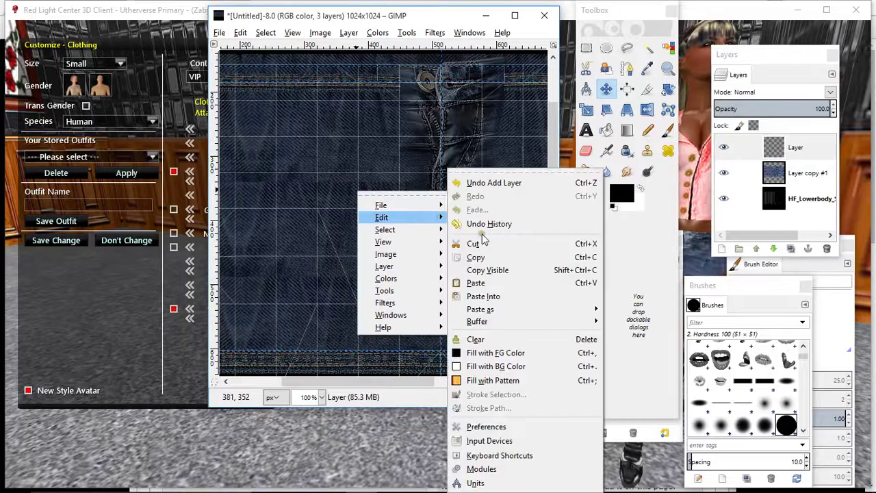
click(475, 283)
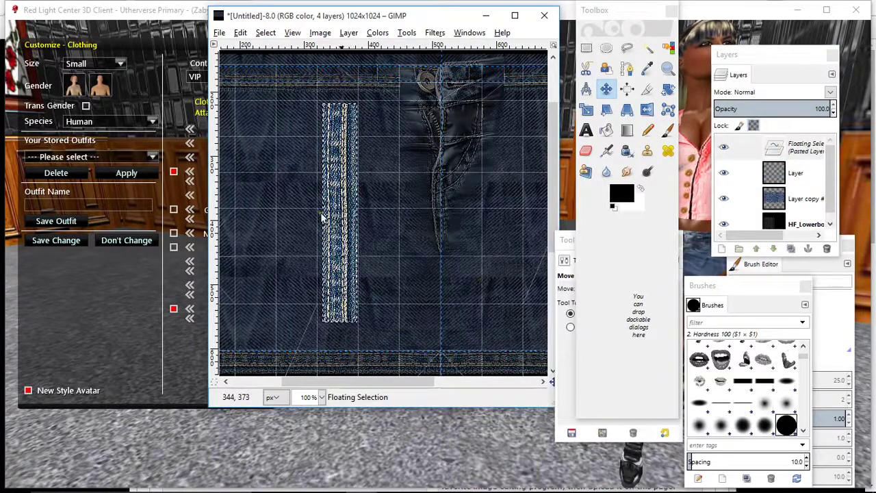
Scale the pasted seam strip to 268 px wide while keeping its height at 341 px.
click(585, 110)
click(355, 164)
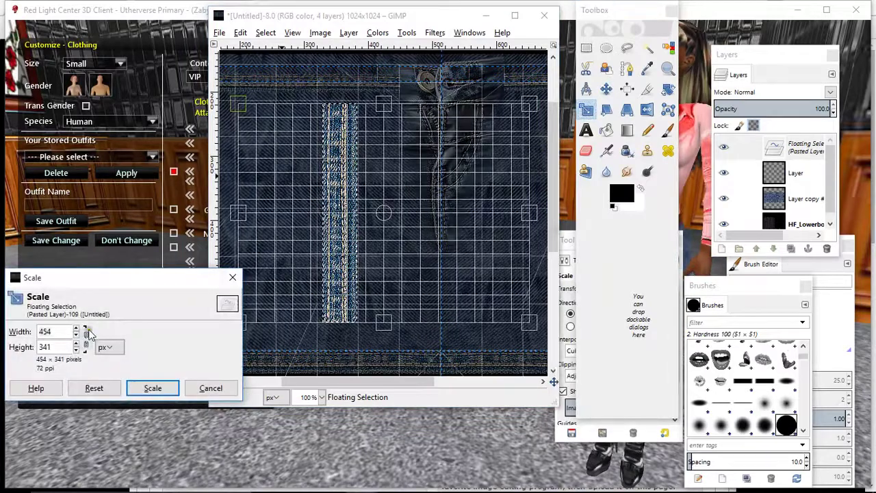
drag(77, 337, 77, 337)
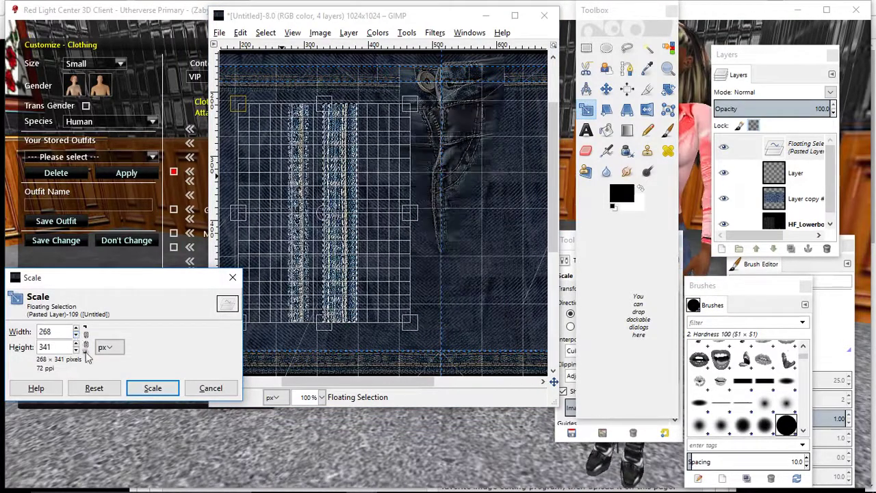
click(147, 388)
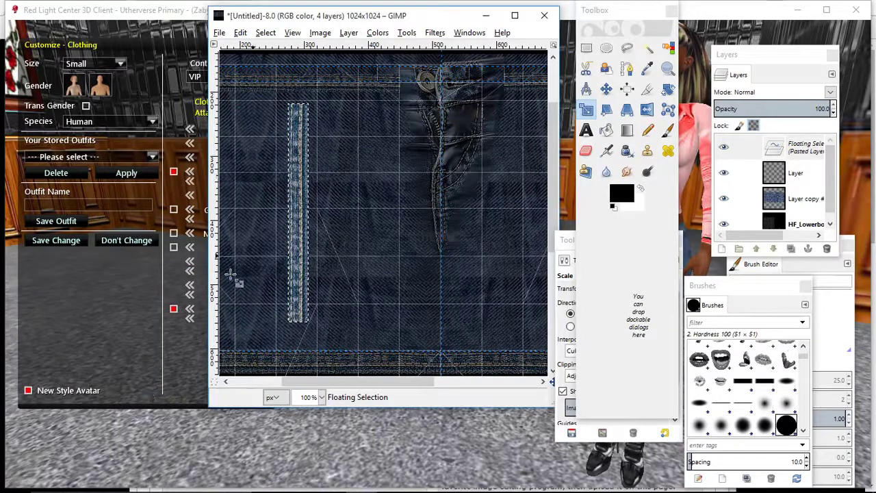
Anchor the pasted seam strip into its layer and move it so its upper end meets the waistband, near the wireframe's side line.
click(614, 89)
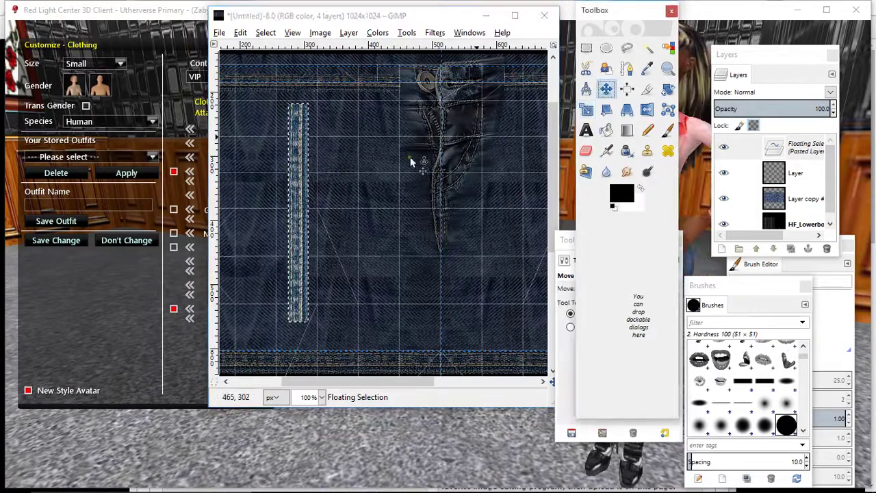
click(404, 130)
click(430, 40)
click(439, 46)
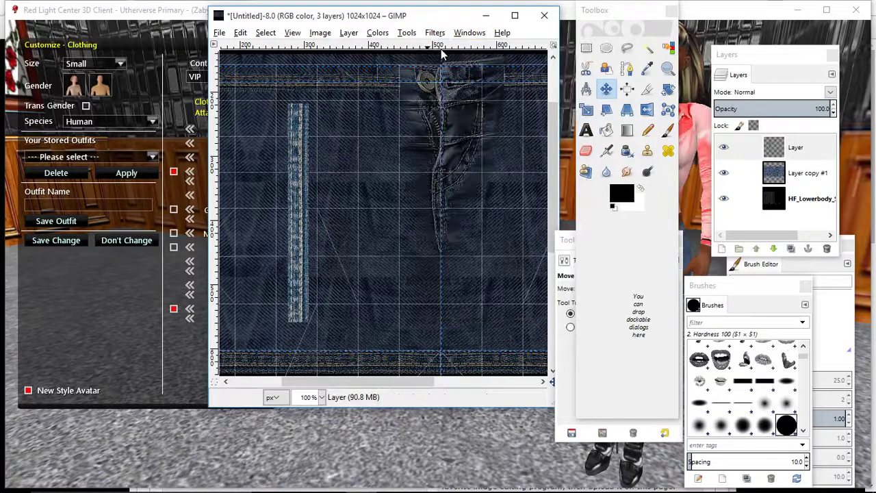
click(607, 89)
drag(299, 186, 359, 167)
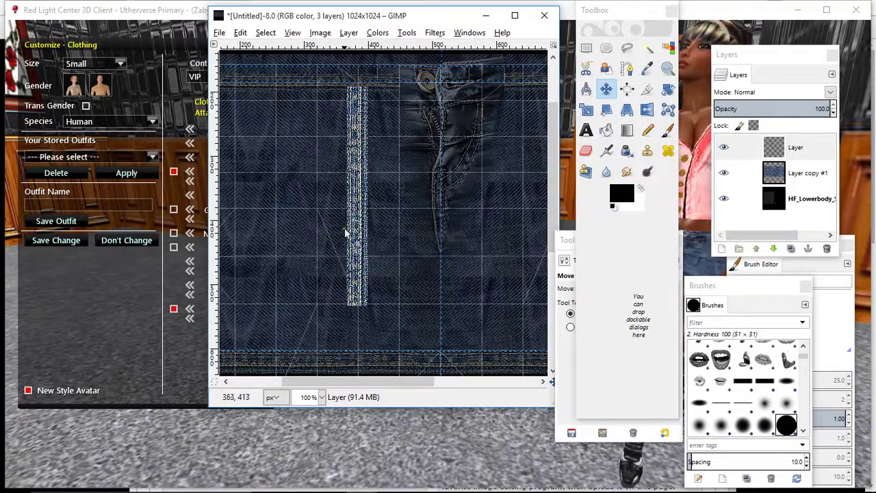
Scale the side seam layer slightly narrower while keeping its height at 1024 px.
key(shift+s)
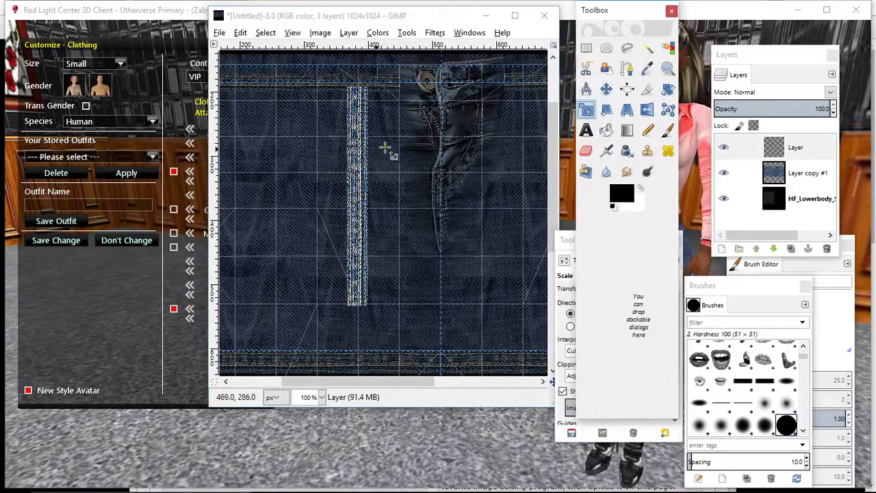
click(370, 147)
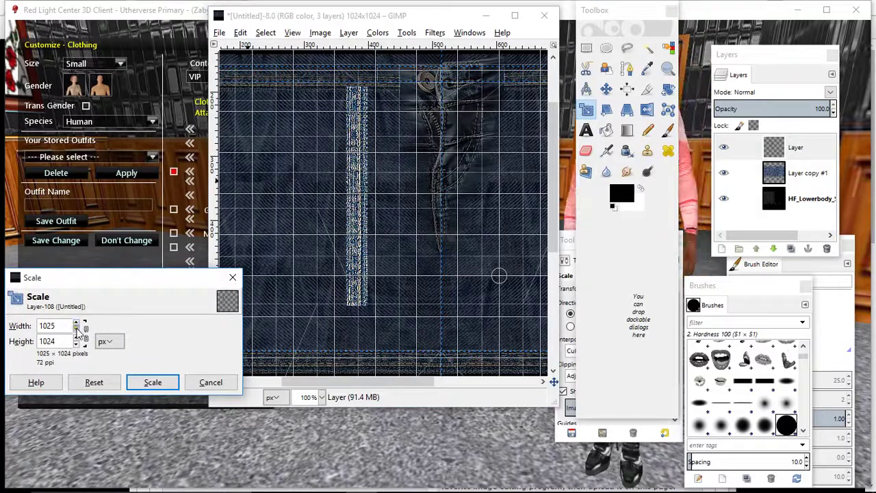
scroll(78, 331, down, 16)
scroll(78, 331, down, 10)
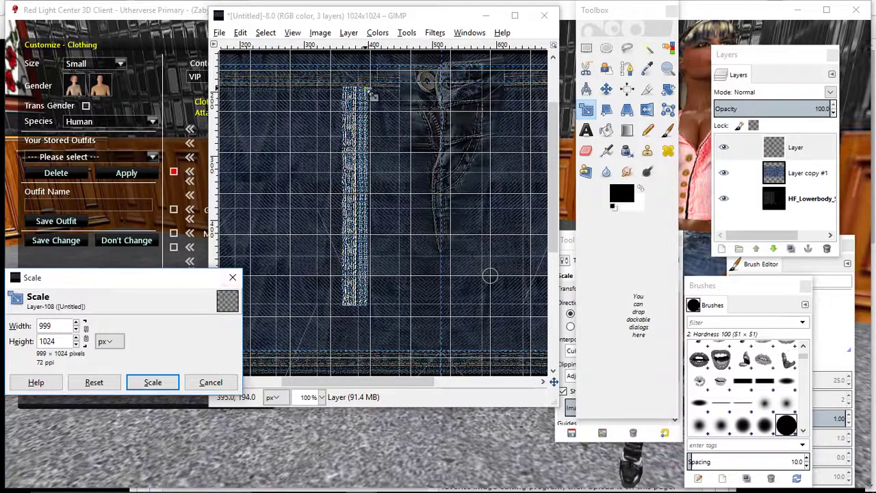
scroll(79, 329, down, 18)
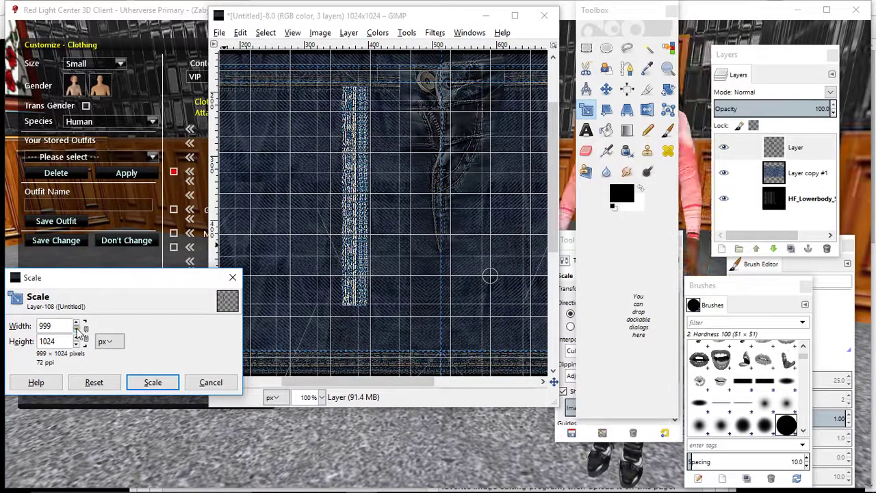
click(153, 383)
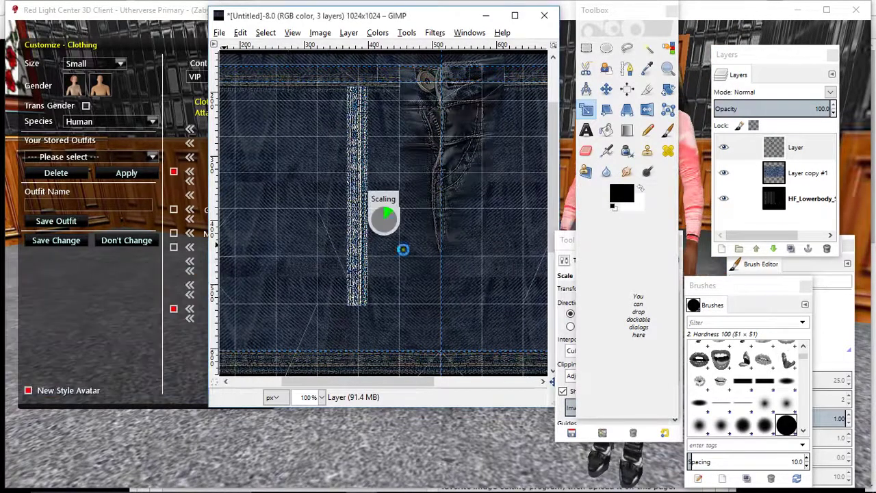
Realign the narrowed seam with the template's side line and extend it to the hem with a duplicate layer moved straight down.
click(607, 89)
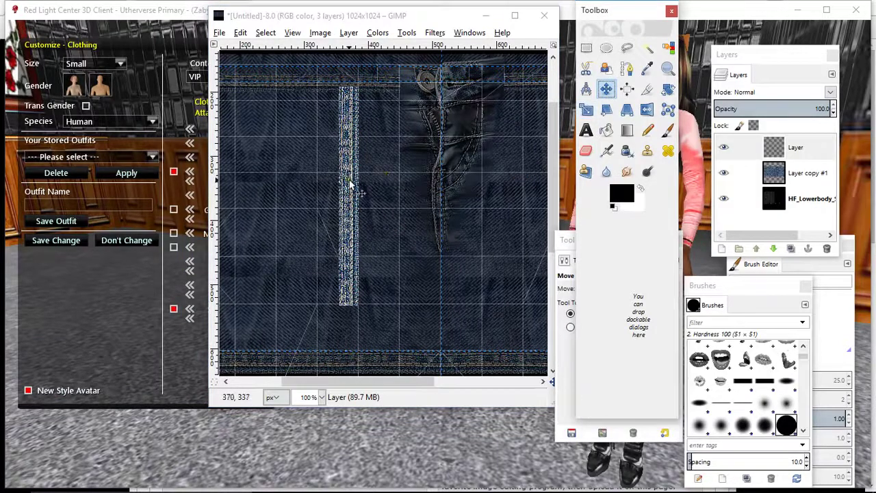
drag(349, 183, 356, 183)
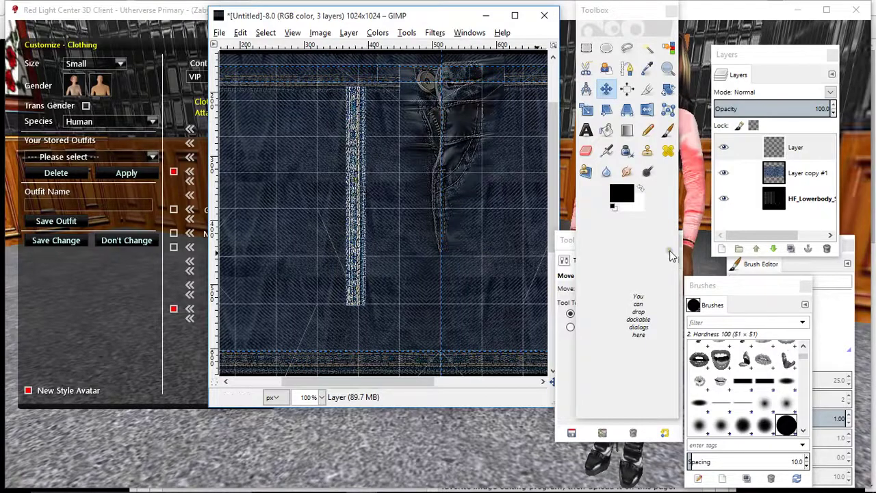
click(791, 248)
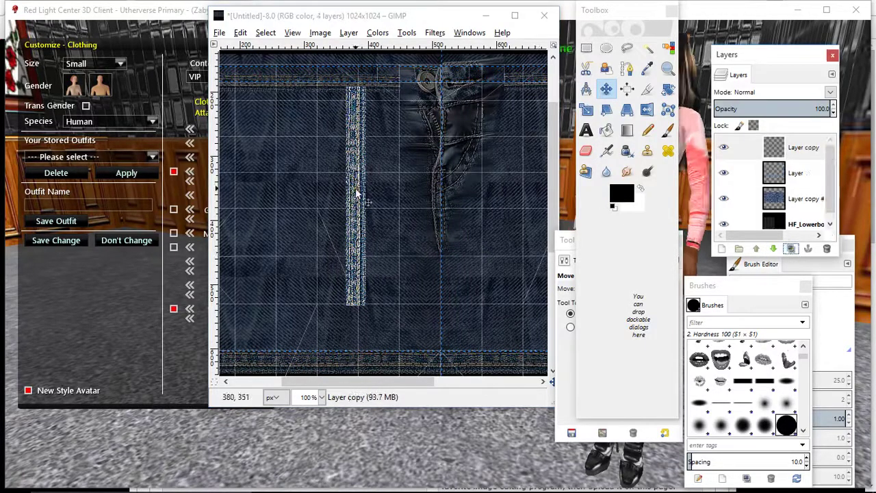
drag(356, 194, 358, 240)
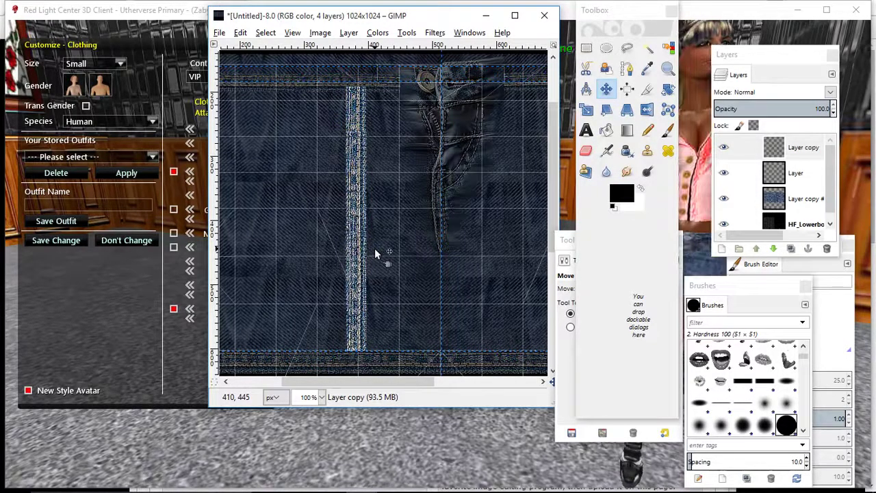
Export the skirt over DENIM SKIRT.png with Layer copy #1 at 100 opacity and the lower-body wireframe template hidden.
click(808, 200)
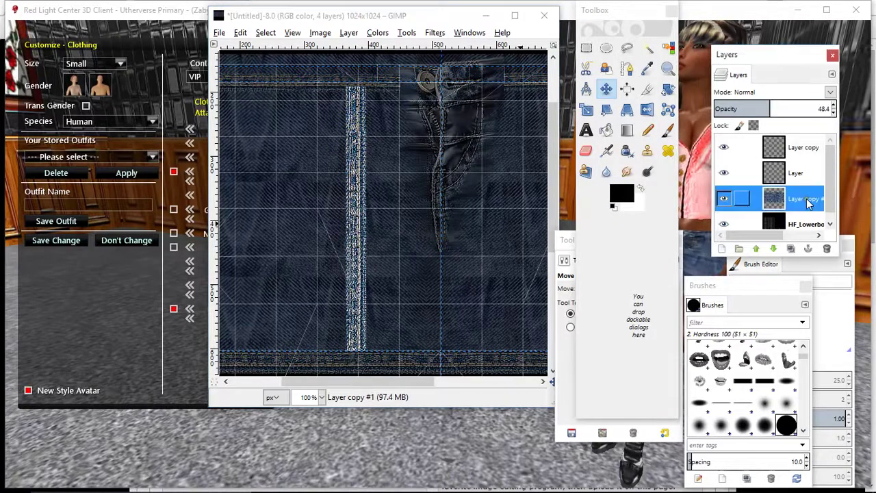
drag(761, 108, 862, 111)
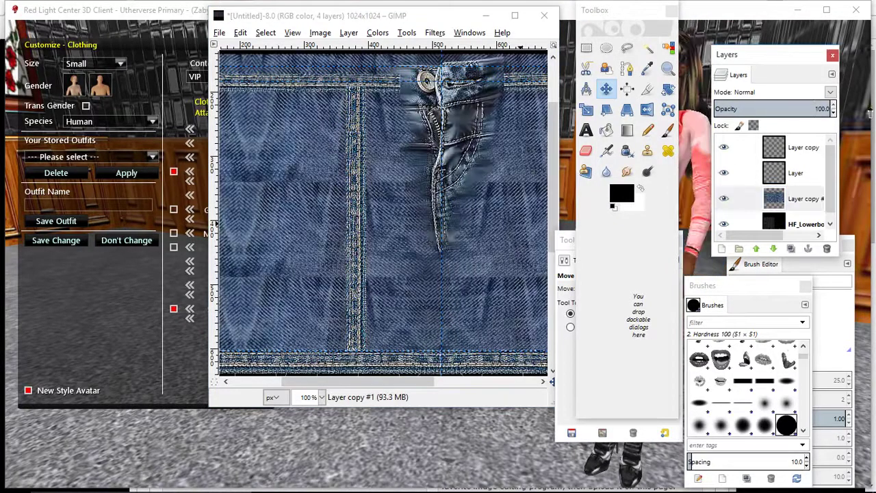
click(723, 225)
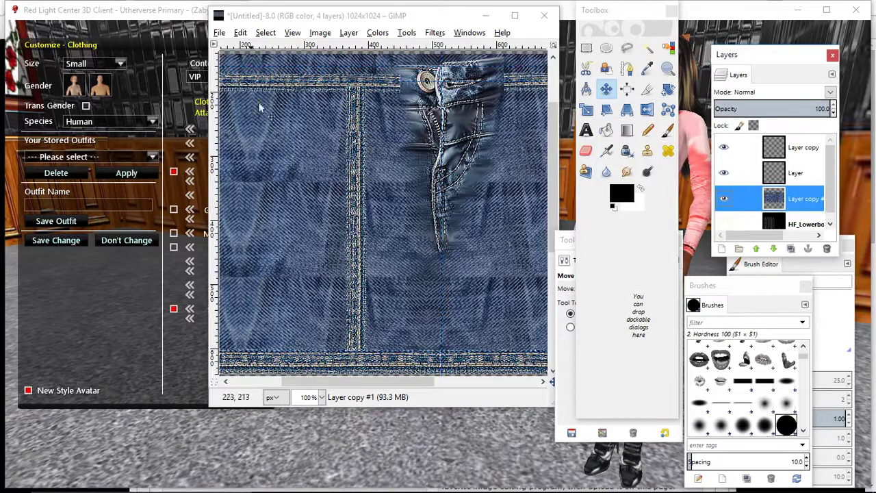
click(219, 33)
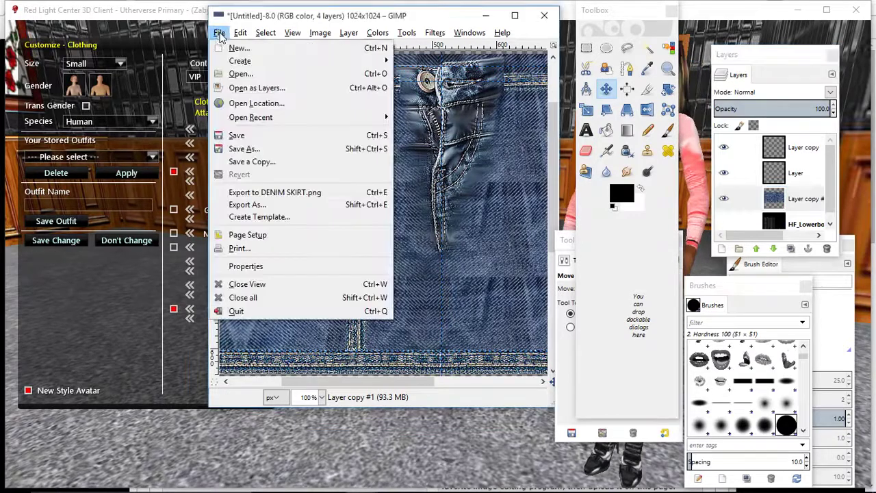
click(235, 192)
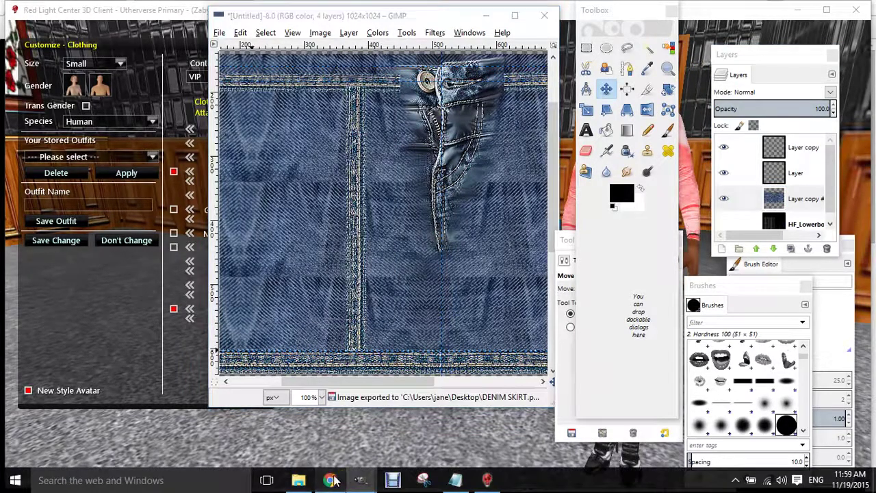
Switch to the Red Light Center site in Chrome and open the configuration of the untitled female outfit among the designed clothing.
click(339, 479)
click(187, 260)
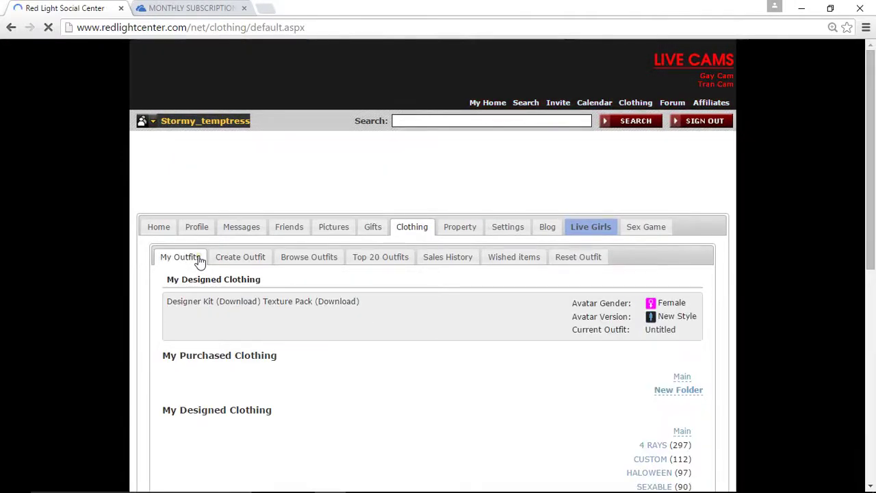
scroll(198, 265, down, 2)
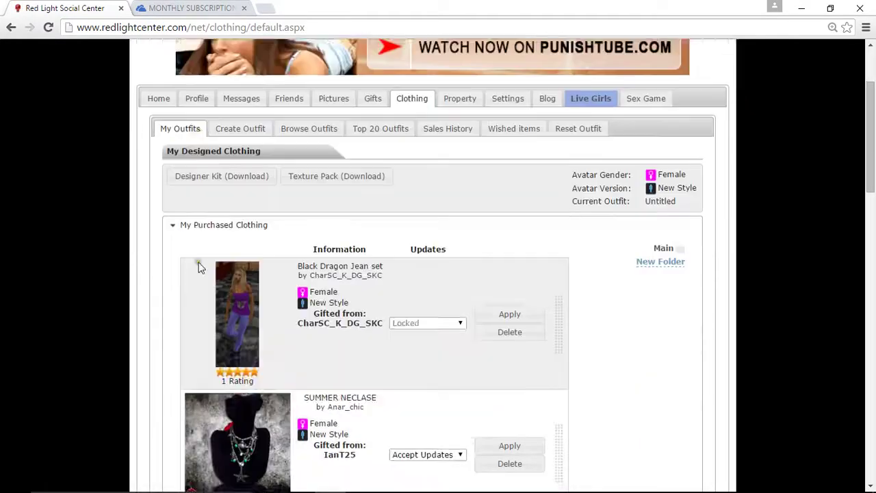
scroll(198, 266, down, 18)
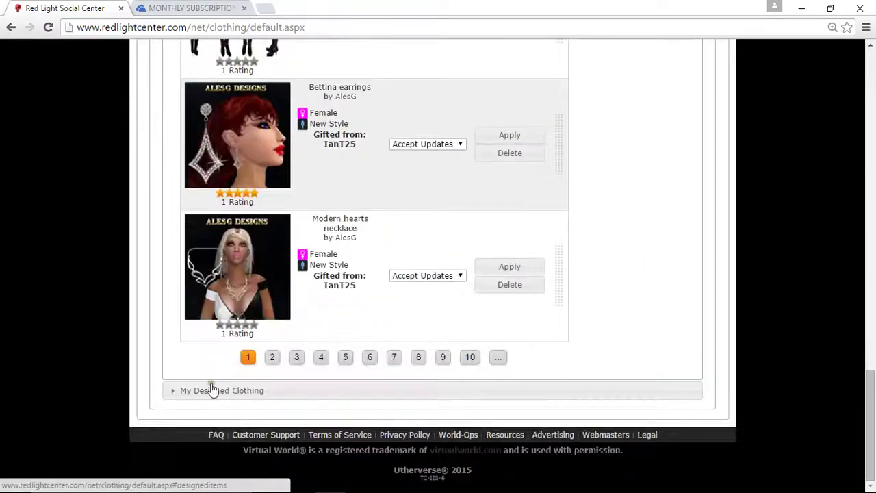
click(212, 389)
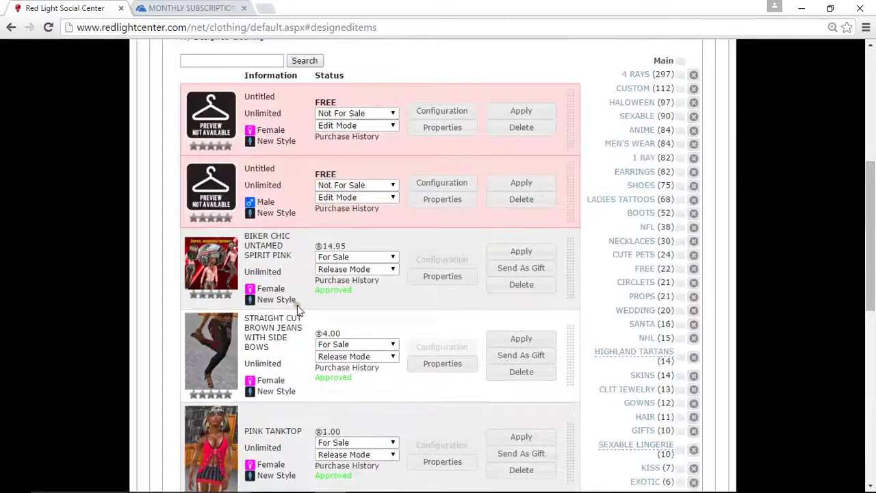
click(464, 114)
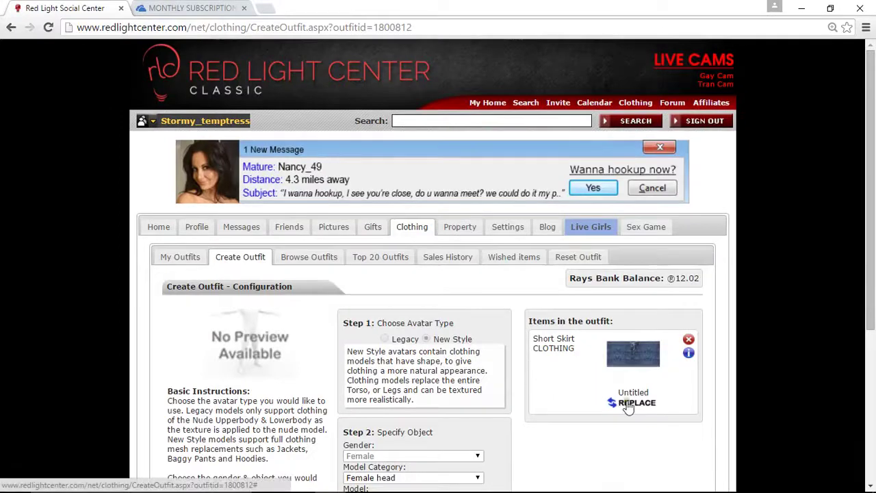
Replace the Short Skirt item's texture with DENIM SKIRT.png from the Desktop.
click(628, 406)
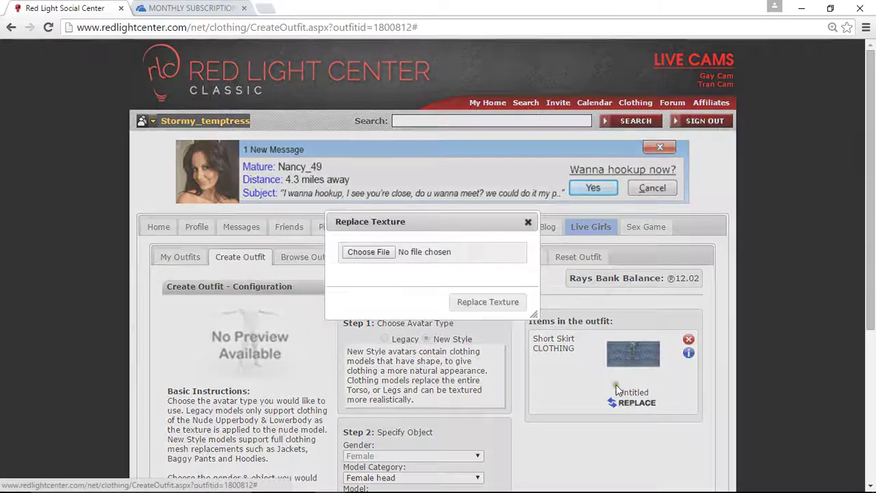
click(368, 252)
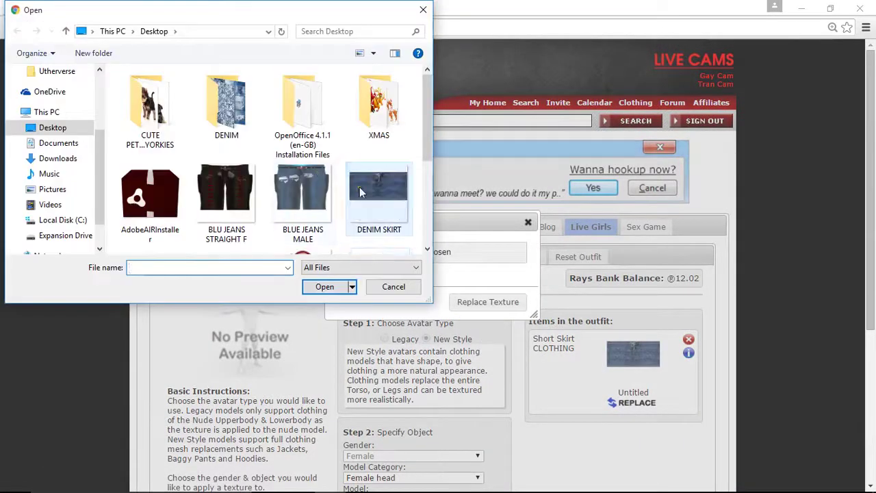
click(378, 195)
click(325, 287)
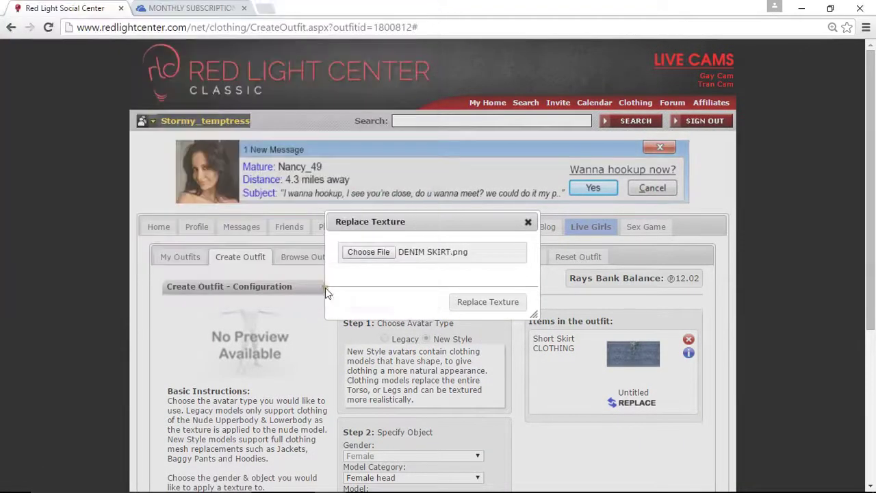
click(488, 304)
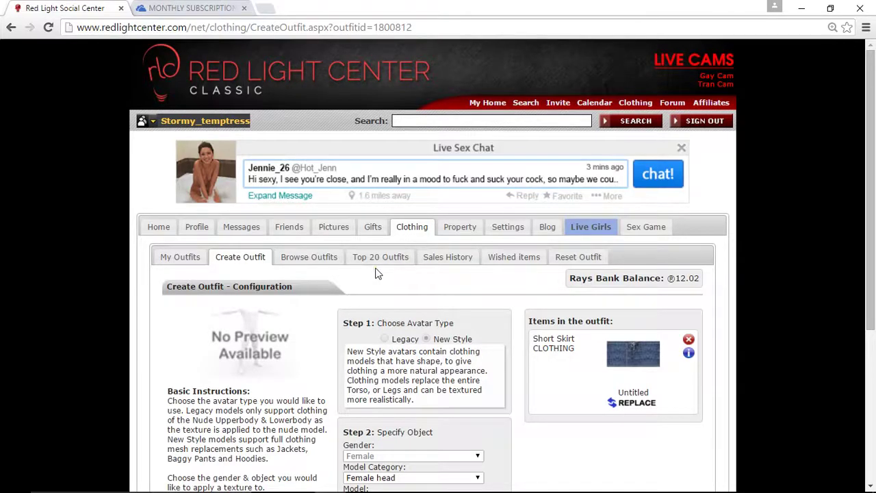
Proceed to the outfit's publishing properties, test the outfit on the avatar and switch to the 3D client to view the skirt.
scroll(376, 273, down, 1)
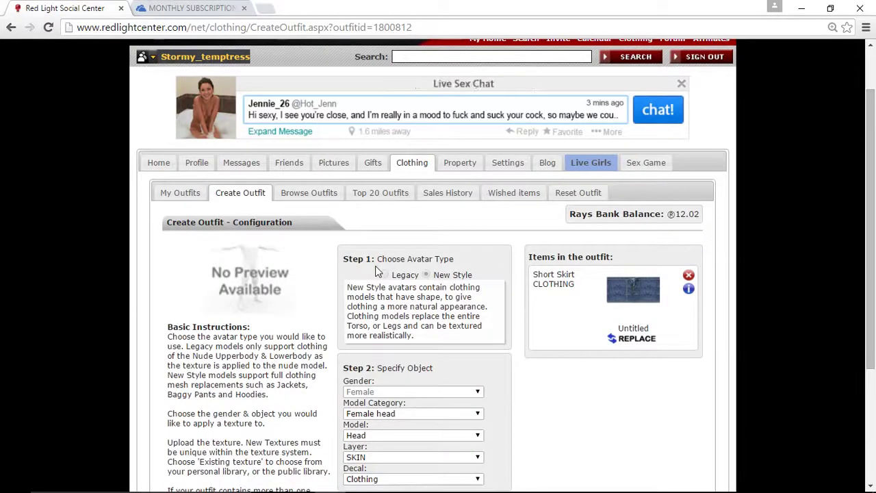
scroll(401, 397, down, 2)
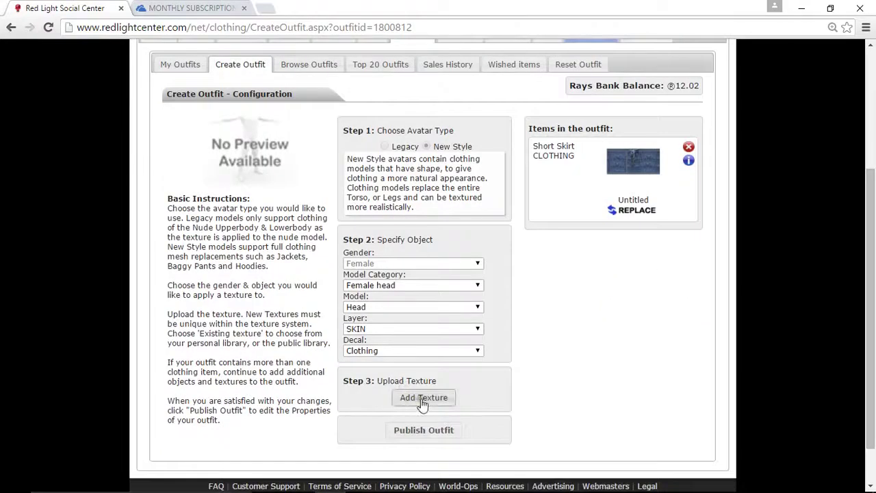
click(420, 429)
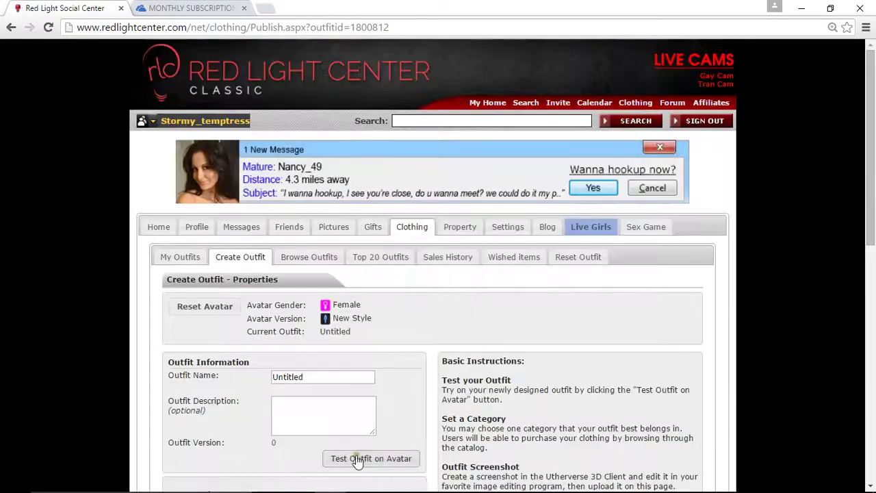
click(351, 458)
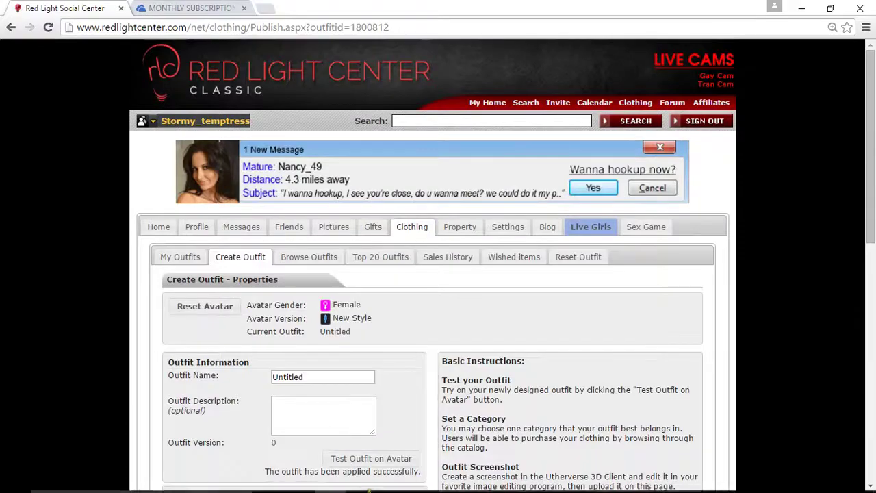
click(487, 479)
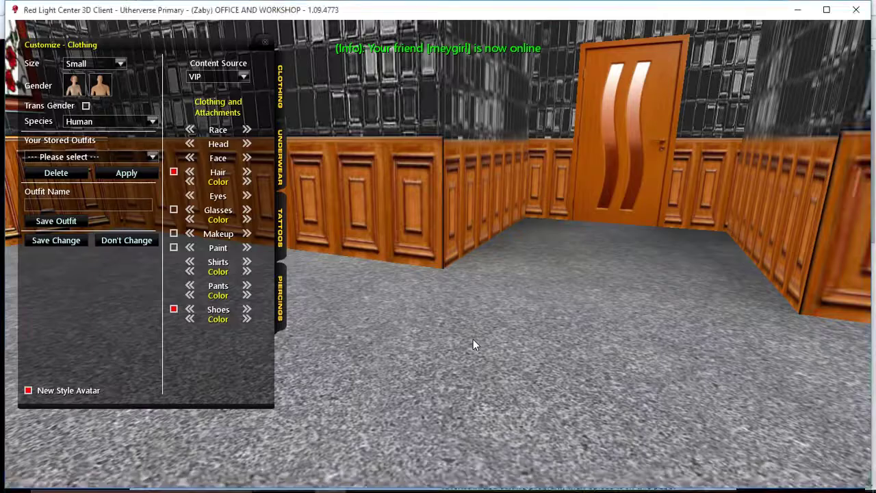
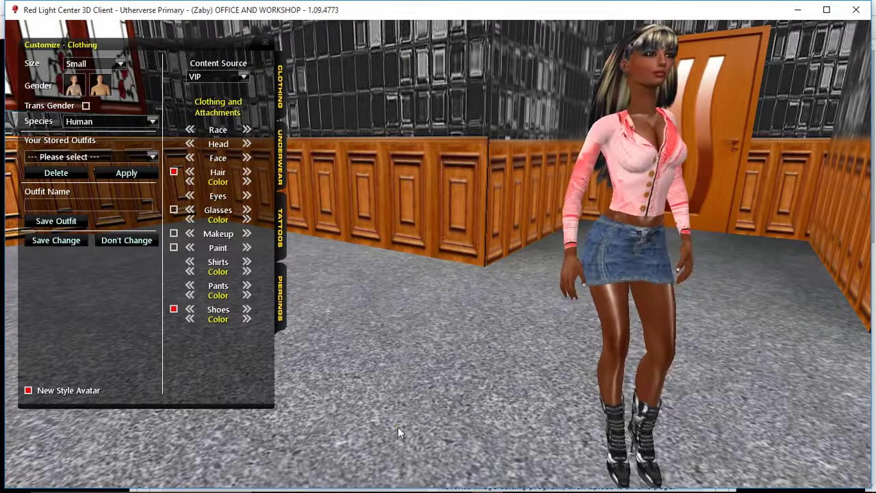
Switch back to GIMP and merge the duplicated lower seam layer down into the original seam layer.
mouse_move(362, 477)
click(322, 428)
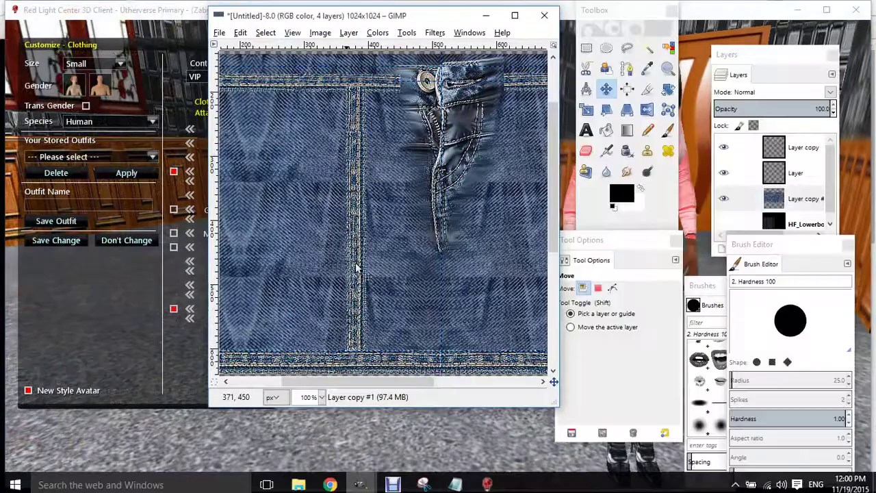
right_click(791, 150)
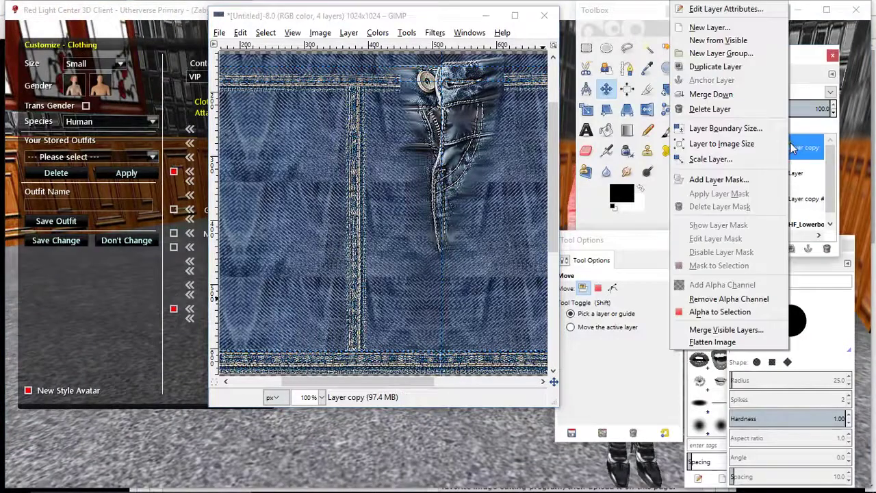
click(712, 96)
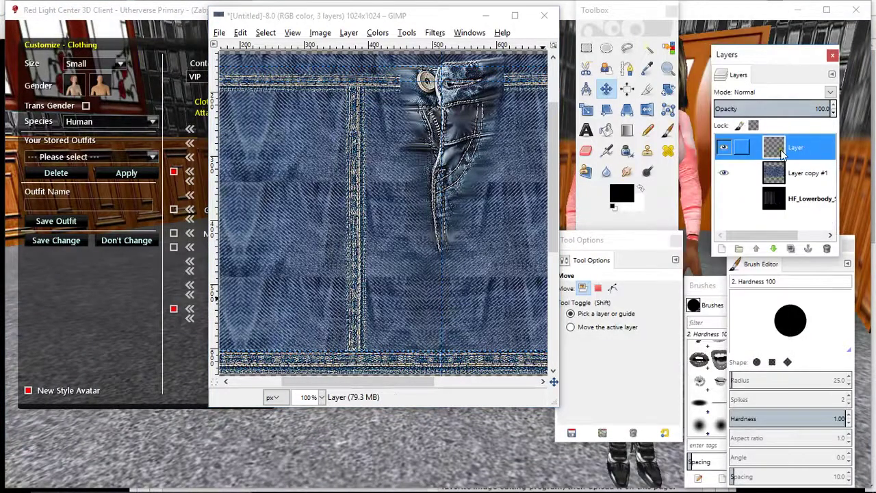
Duplicate the merged side seam layer and flip the copy horizontally.
click(790, 249)
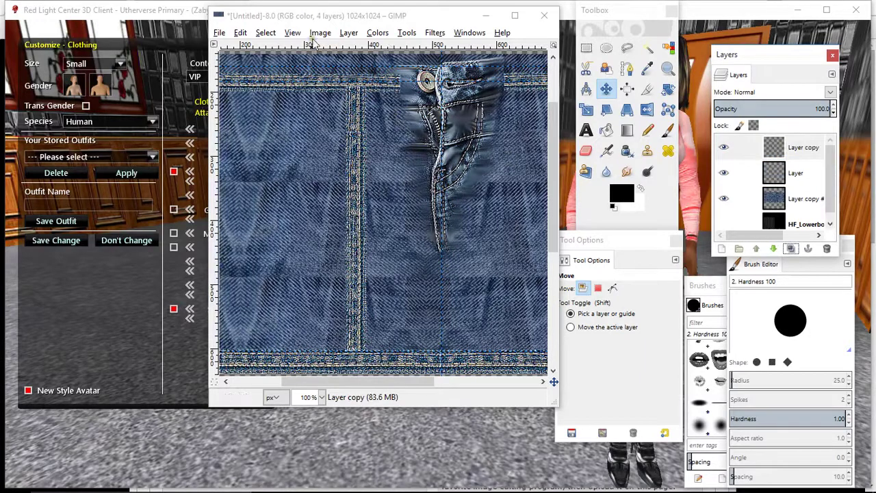
click(349, 32)
mouse_move(424, 185)
click(543, 185)
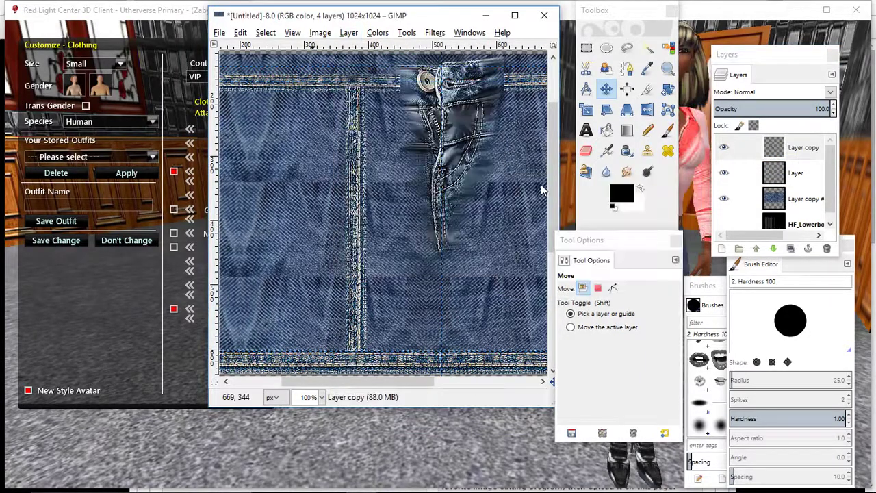
Show the HF_Lowerbody template layer and set the opacity of the denim layer, Layer copy #1, to 52.7.
drag(313, 381, 400, 393)
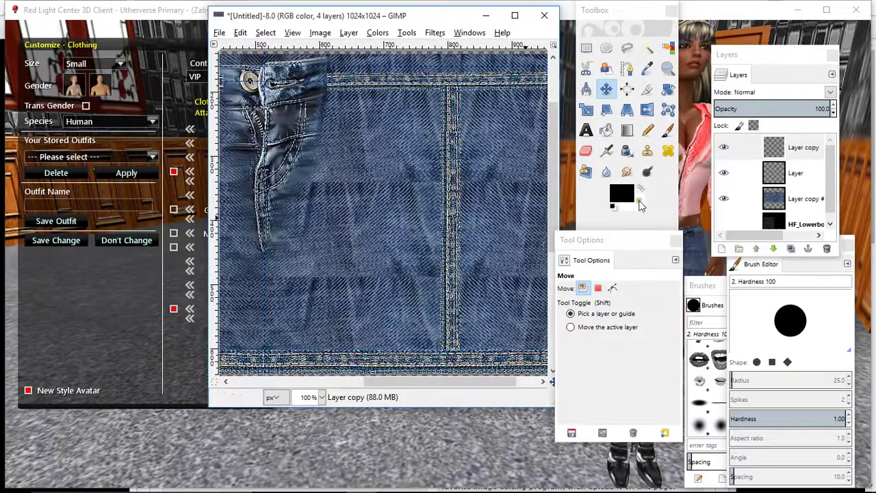
click(731, 222)
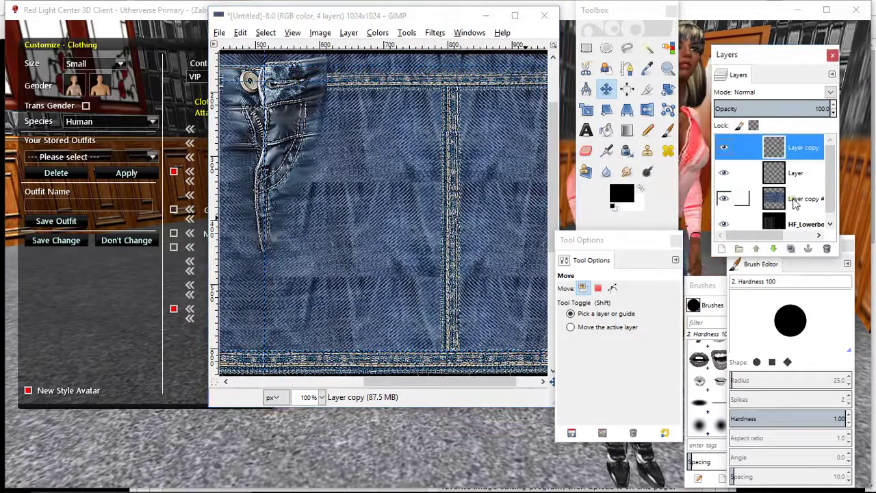
click(794, 200)
click(776, 107)
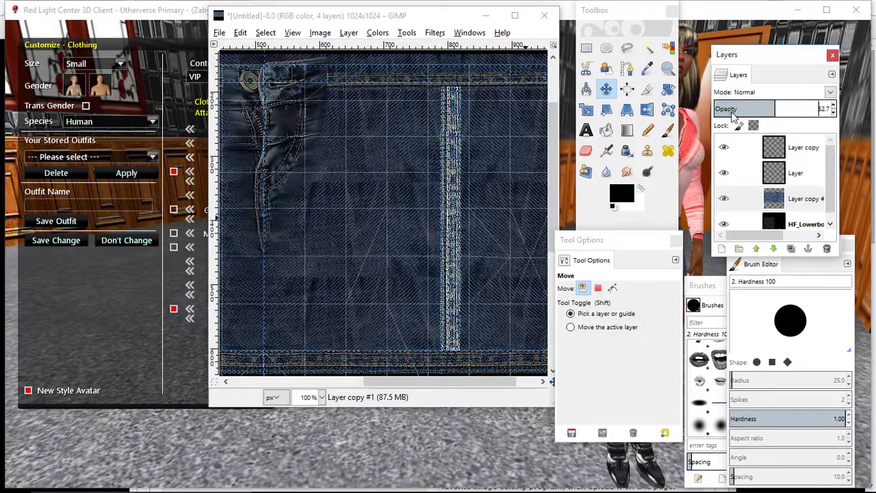
Move the side seam on the pocket side of the fly to about x = 700 px, lining it up with the template.
drag(450, 184, 354, 182)
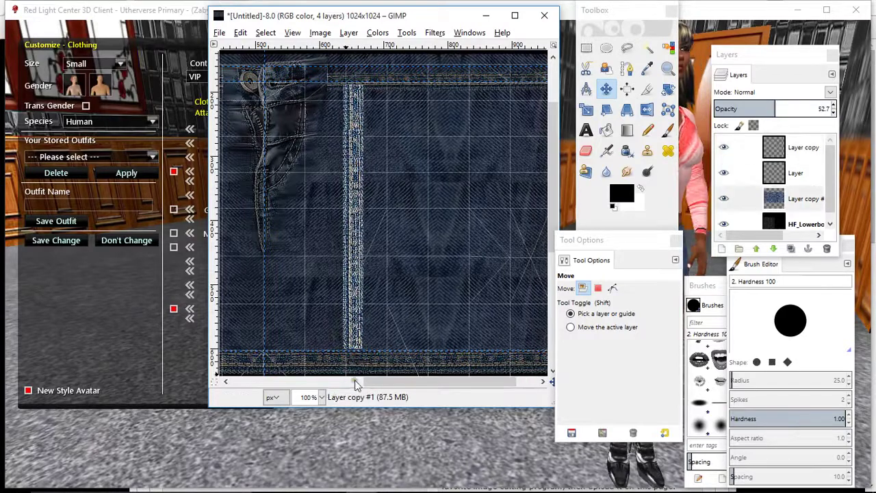
scroll(363, 381, left, 3)
drag(368, 383, 358, 382)
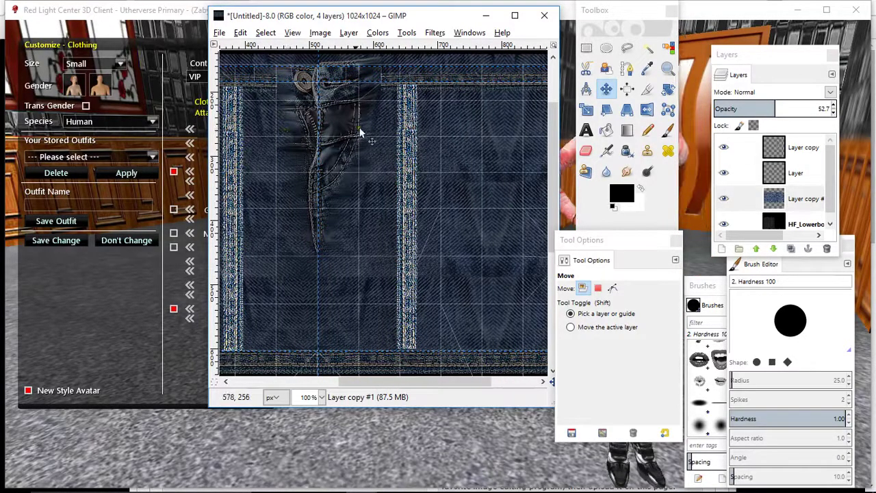
drag(405, 143, 441, 146)
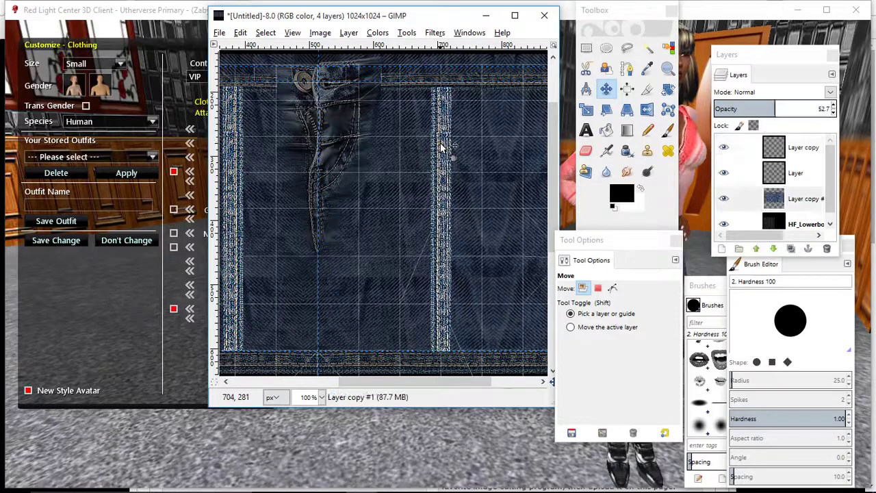
Set the denim layer's opacity back to 100 with the template hidden and re-export the texture to DENIM SKIRT.png.
click(787, 198)
drag(771, 108, 834, 111)
click(724, 225)
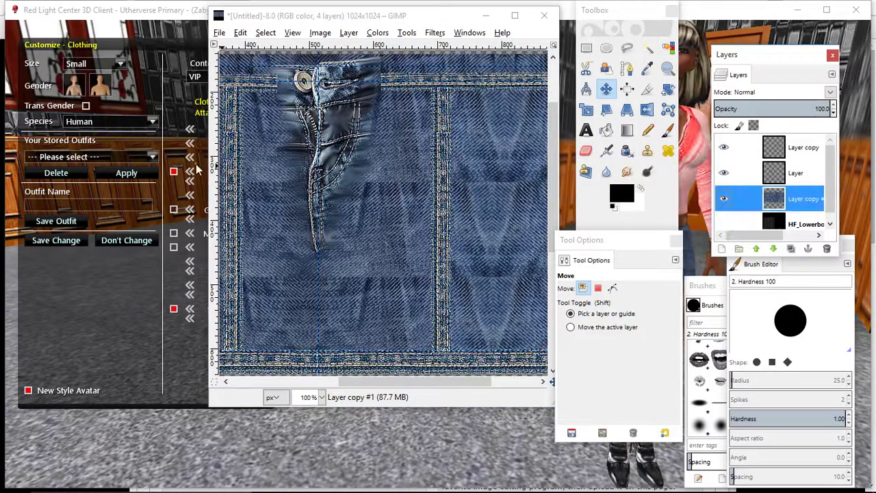
click(219, 33)
click(253, 191)
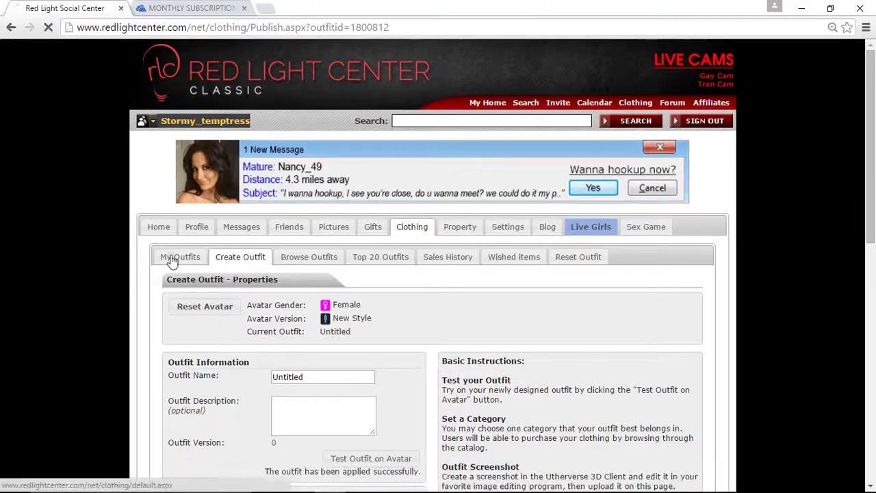
In Chrome, open the configuration of the untitled female outfit among the designed clothing.
click(172, 262)
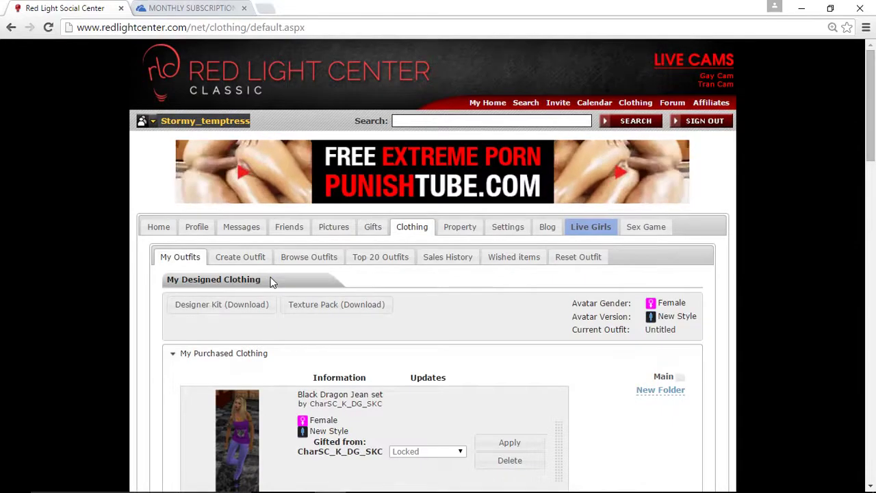
scroll(270, 282, down, 8)
scroll(271, 282, down, 10)
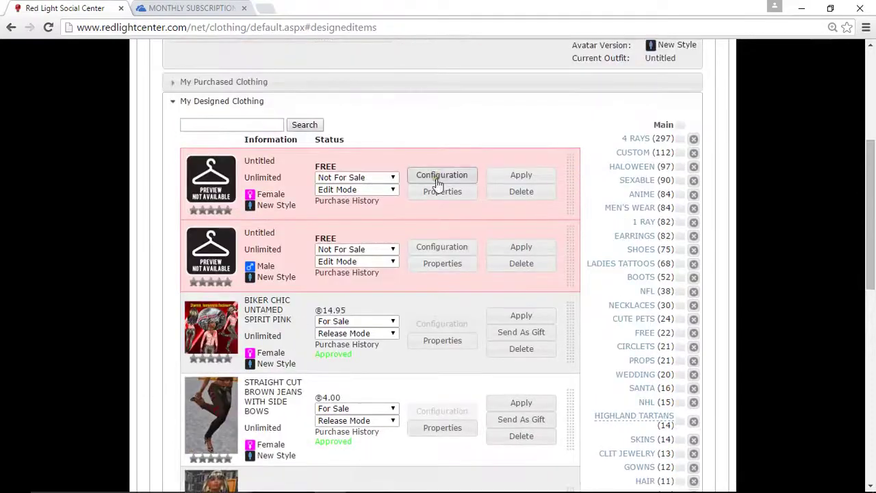
click(441, 176)
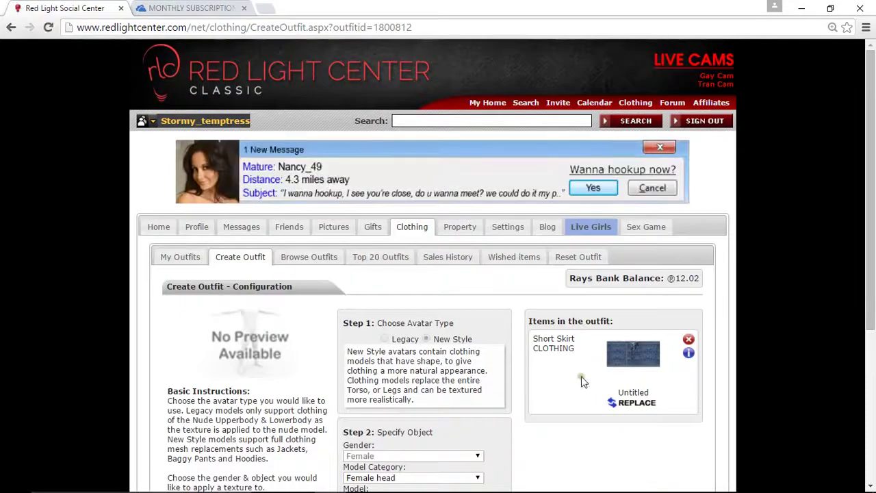
Replace the Short Skirt item's texture with the re-exported DENIM SKIRT file from the Desktop.
click(631, 402)
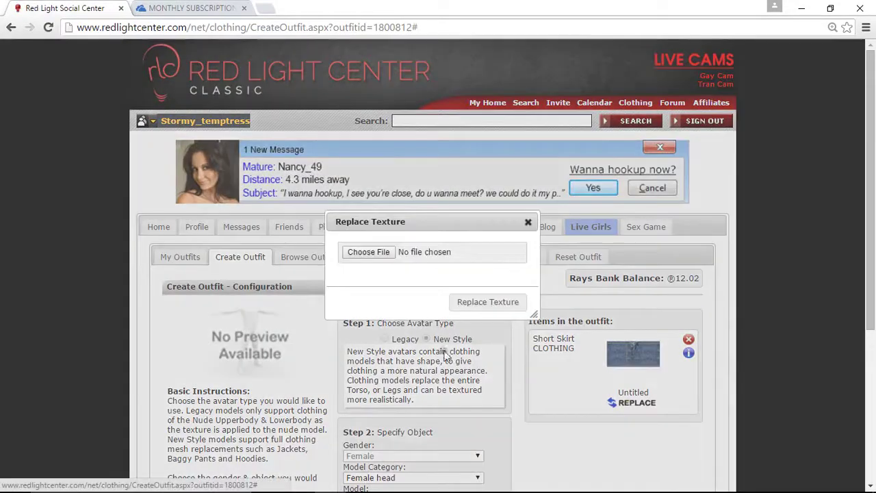
click(385, 254)
click(378, 195)
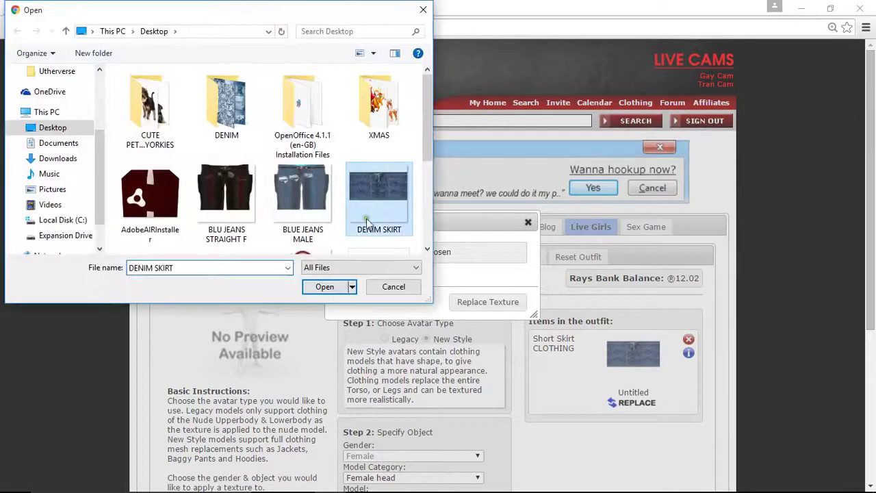
click(326, 286)
click(466, 302)
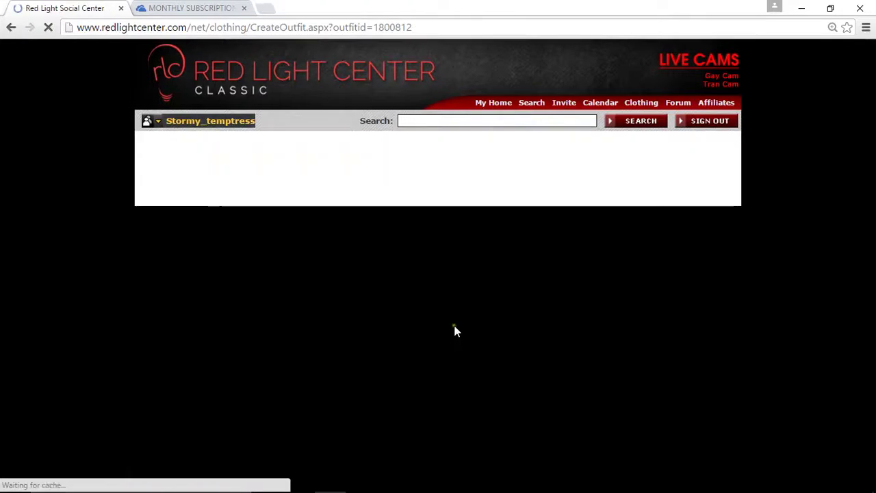
Proceed to the outfit's publishing properties and test the outfit on the avatar in the 3D client.
scroll(429, 331, down, 4)
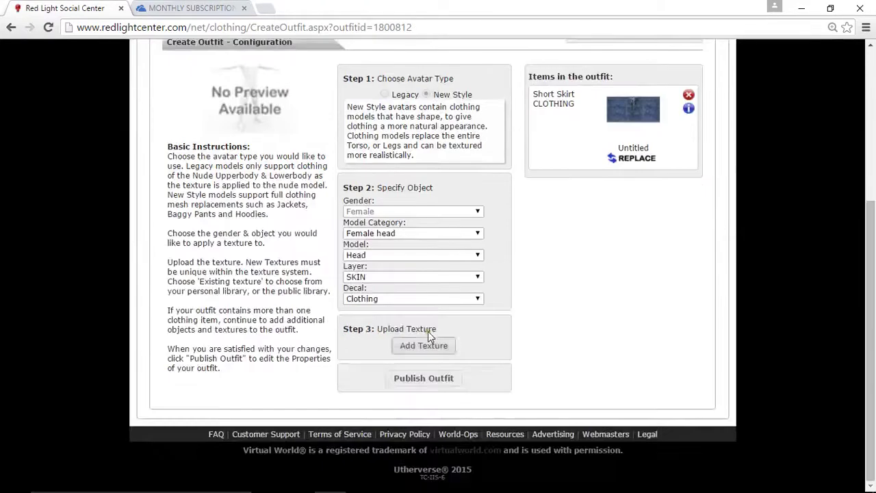
click(425, 378)
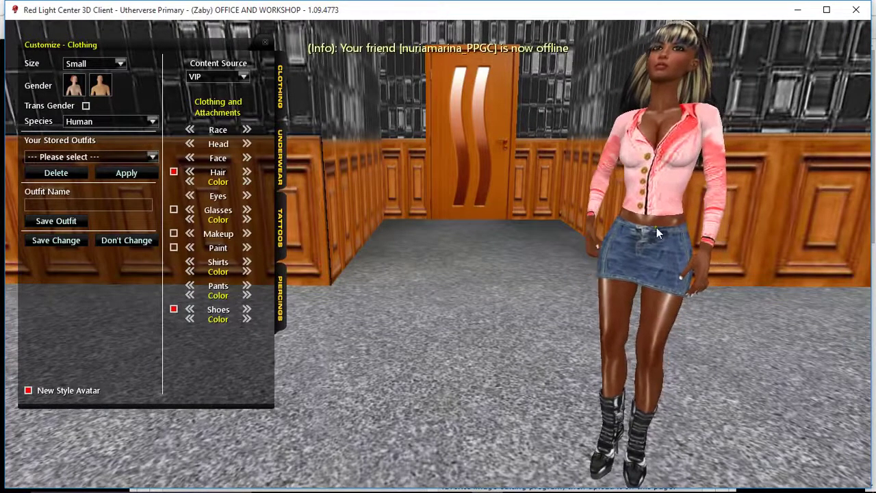
Back in GIMP, show the template under the denim layer at 52.7 opacity and move the pocket-side seam to about x = 650 px.
mouse_move(361, 479)
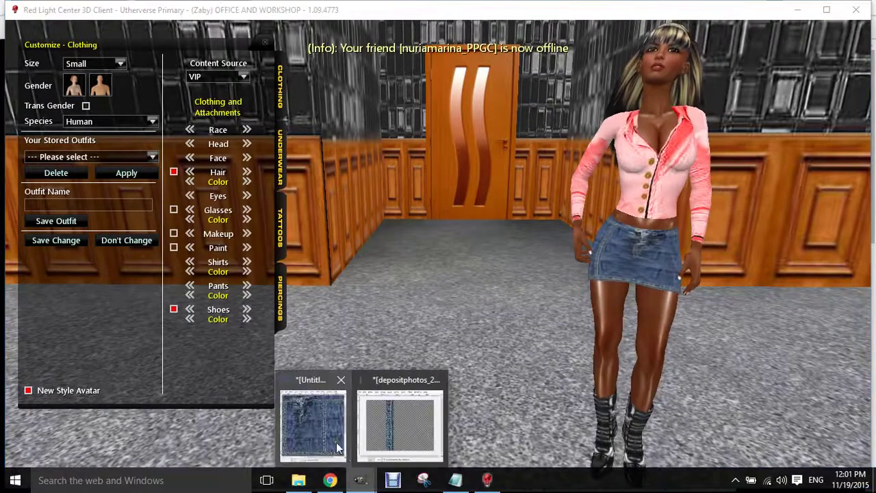
click(329, 436)
click(783, 202)
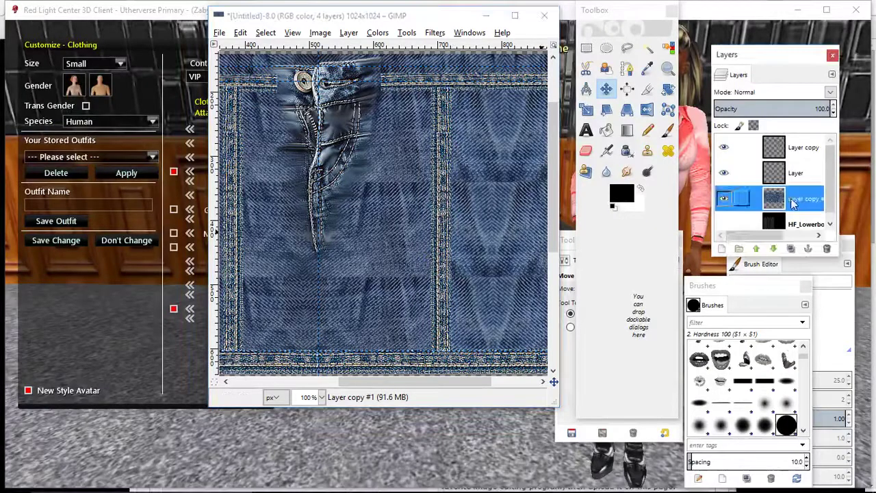
click(776, 107)
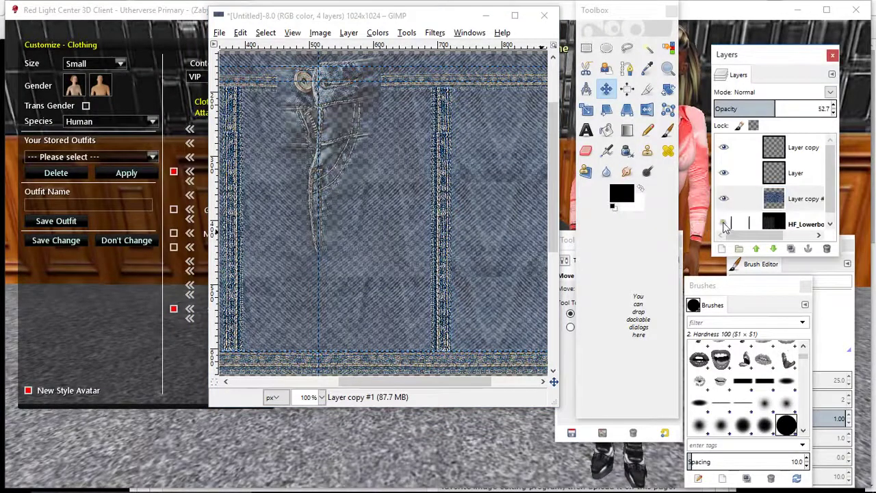
click(724, 224)
drag(443, 226, 411, 228)
click(404, 219)
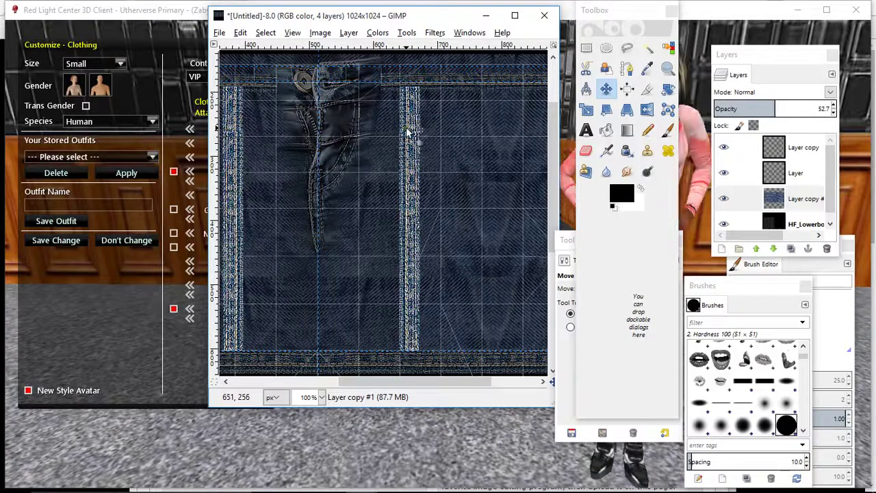
Restore the denim layer's opacity to 100, hide the template and export the adjusted seam to DENIM SKIRT.png.
click(787, 198)
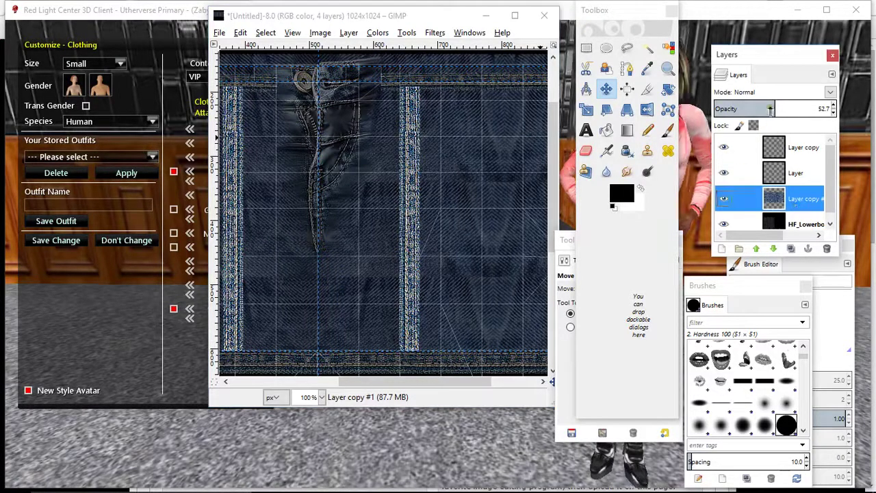
drag(770, 109, 833, 110)
click(724, 224)
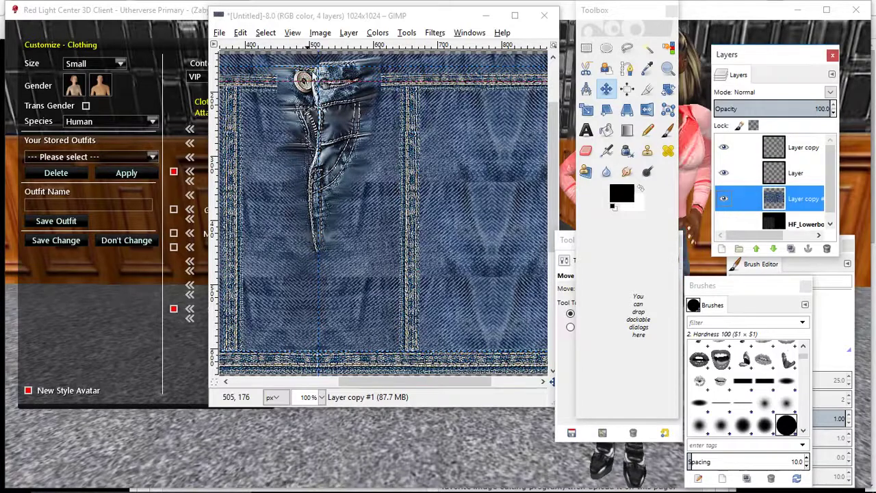
click(219, 33)
click(254, 190)
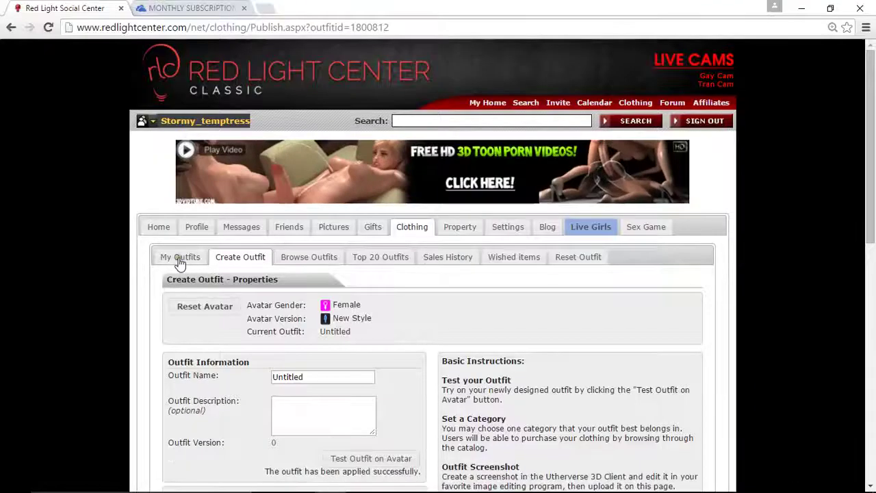
Switch to Chrome and reopen the untitled female outfit's configuration from the designed clothing list.
click(180, 259)
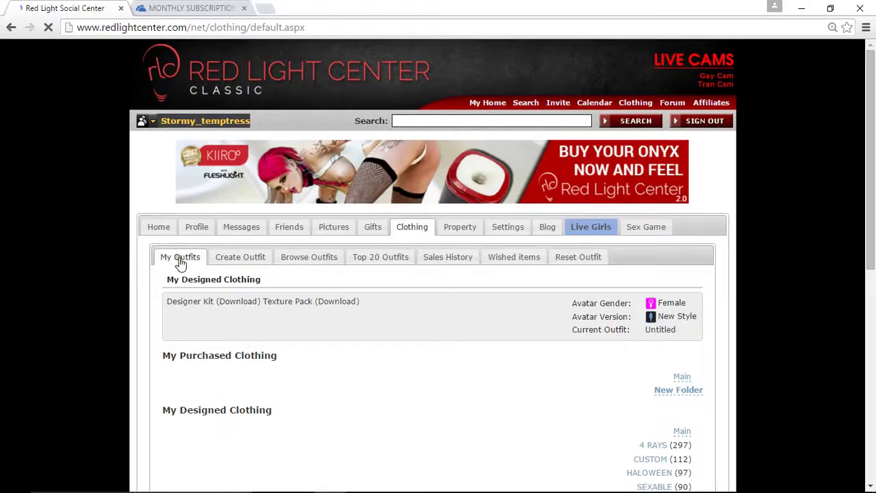
scroll(180, 262, down, 20)
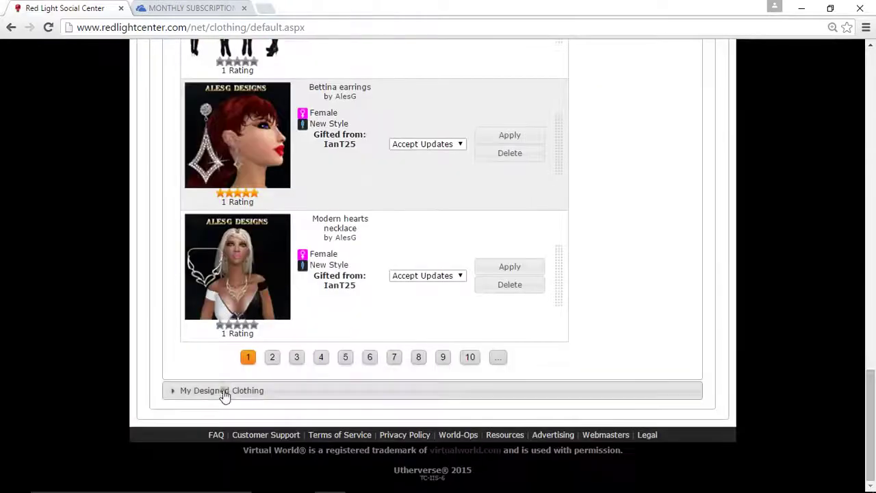
click(224, 391)
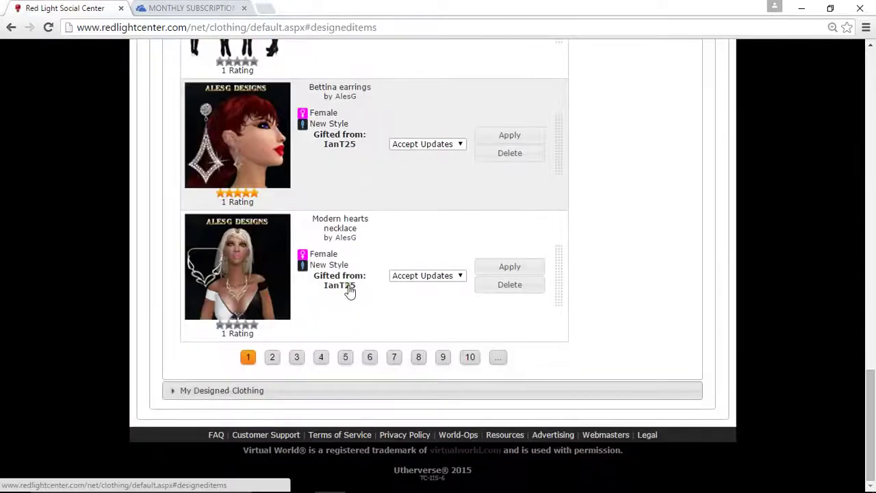
scroll(347, 281, up, 3)
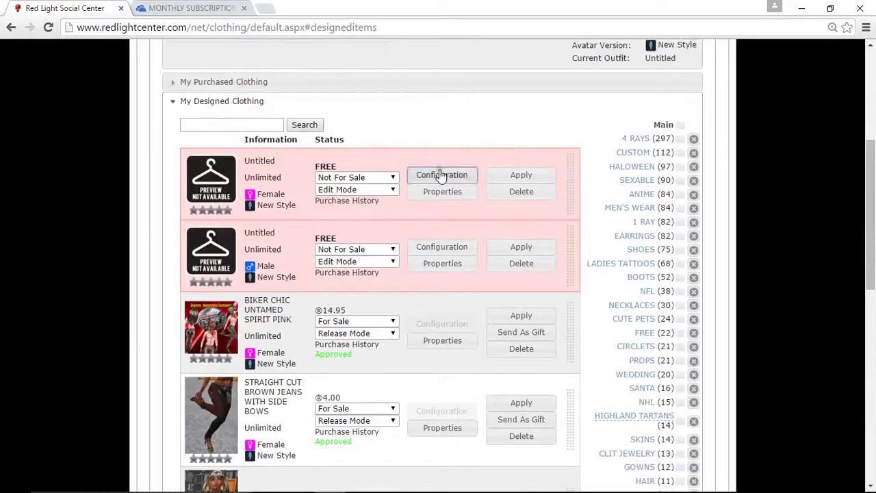
click(441, 176)
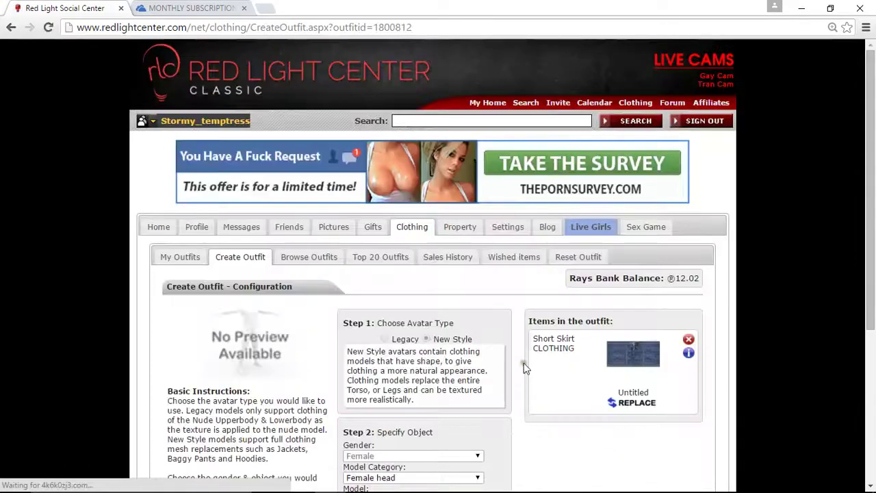
Replace the Short Skirt texture again with the newly exported DENIM SKIRT file from the Desktop.
click(636, 404)
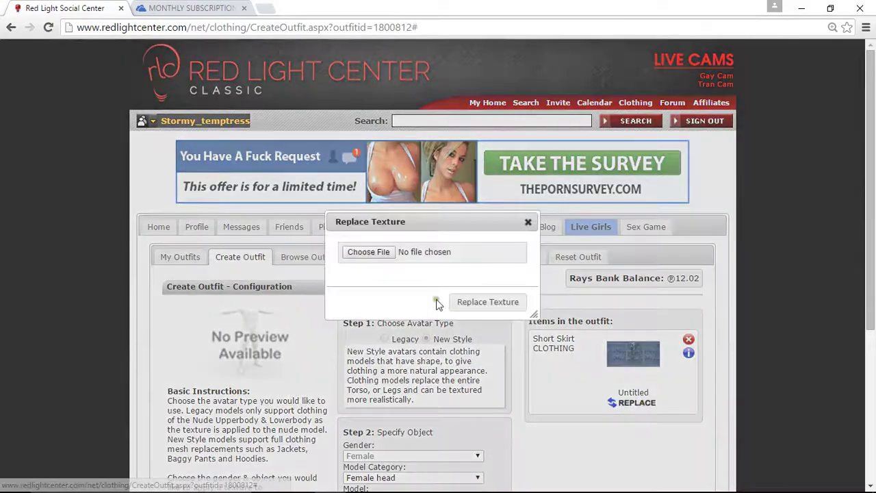
click(379, 252)
click(369, 197)
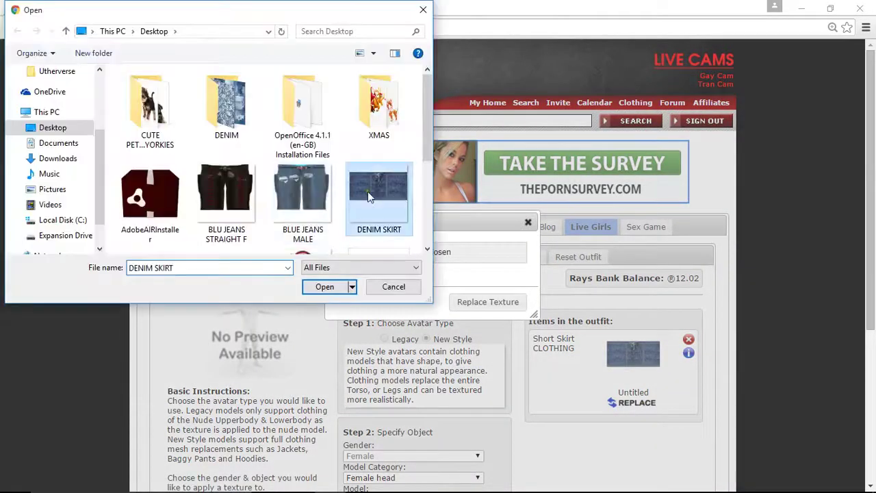
click(336, 286)
click(470, 299)
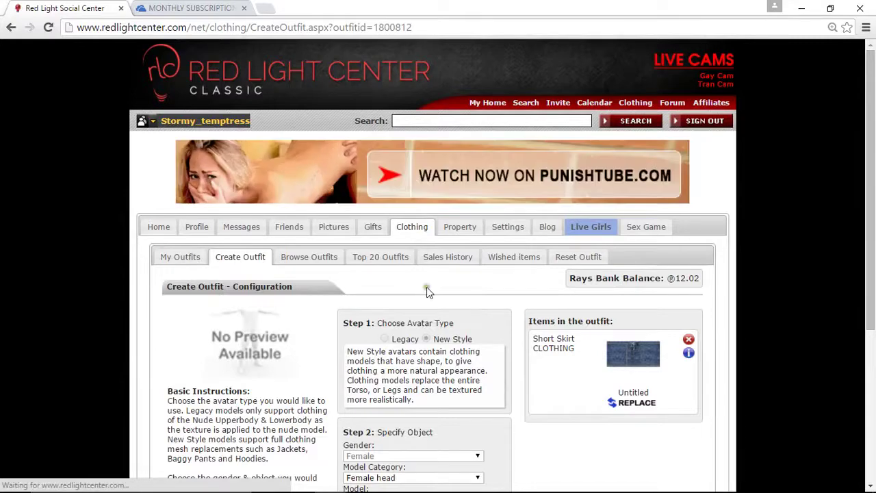
Proceed to the outfit's publishing properties and test the updated outfit on the avatar.
scroll(426, 289, down, 5)
click(415, 381)
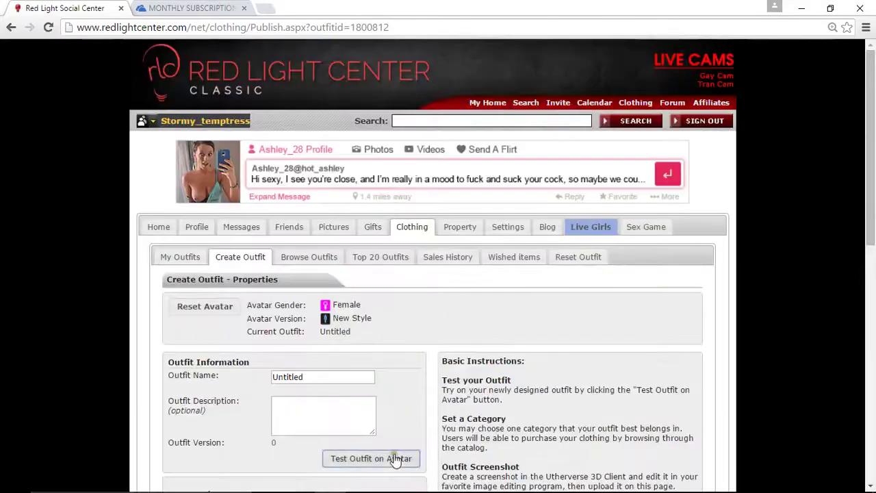
click(393, 459)
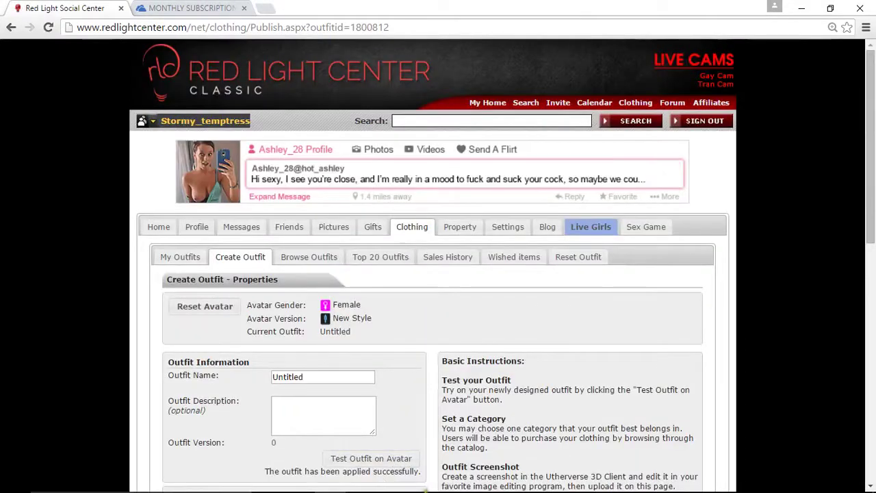
Switch to the Red Light Center 3D Client and inspect the updated skirt's side seams on the avatar.
click(486, 480)
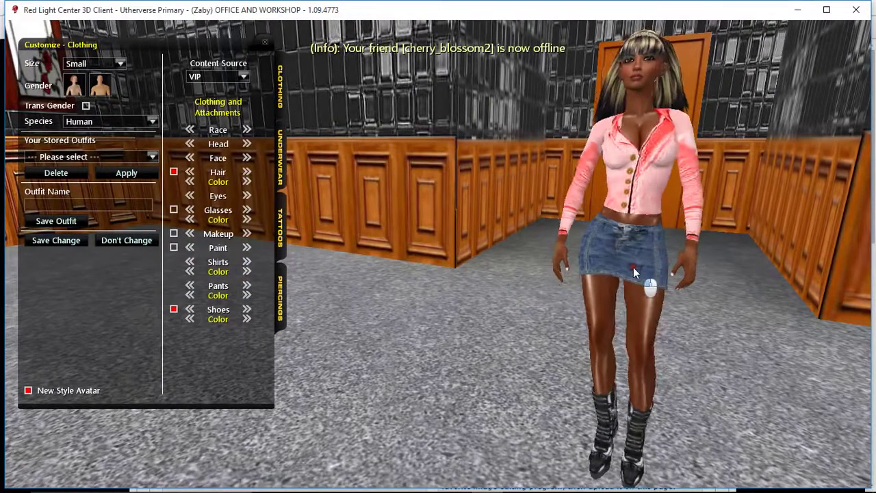
click(633, 271)
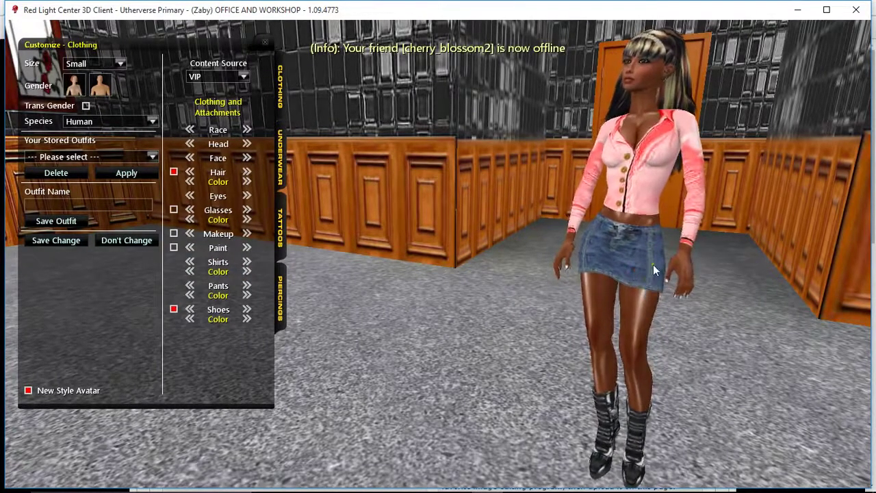
Switch to the untitled skirt image in GIMP and merge both seam layers down into the denim layer.
mouse_move(360, 479)
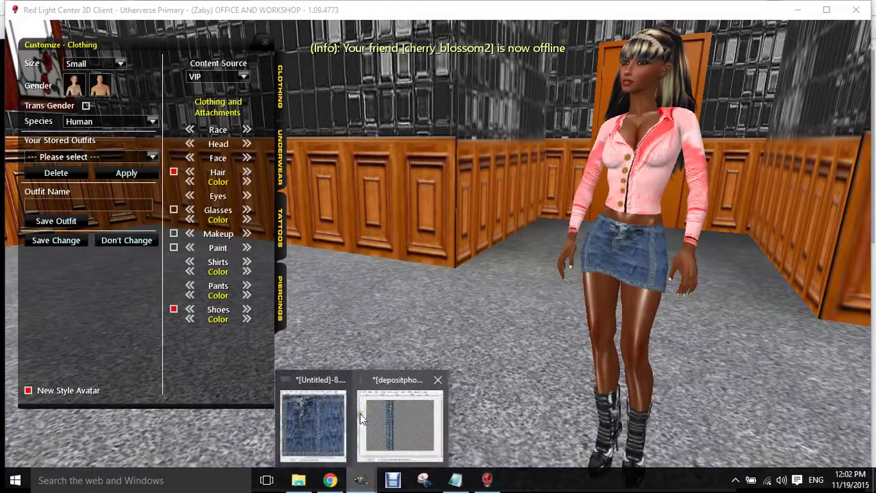
click(315, 426)
right_click(794, 147)
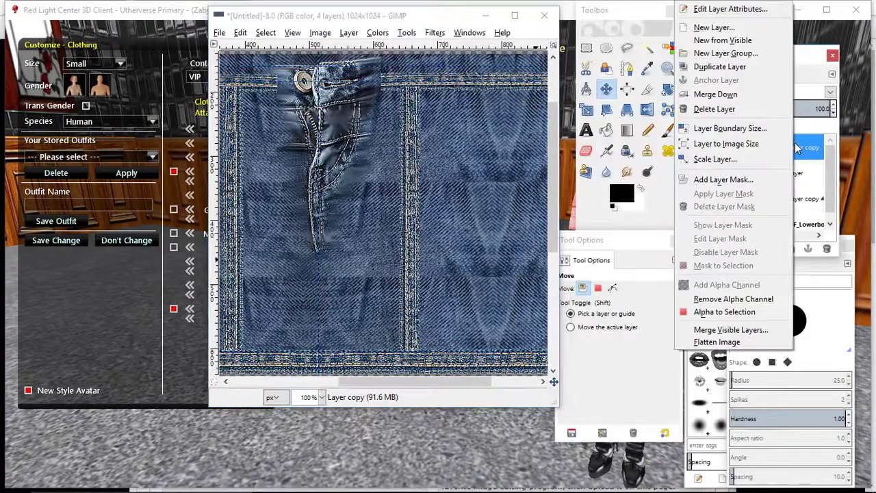
click(729, 96)
right_click(794, 145)
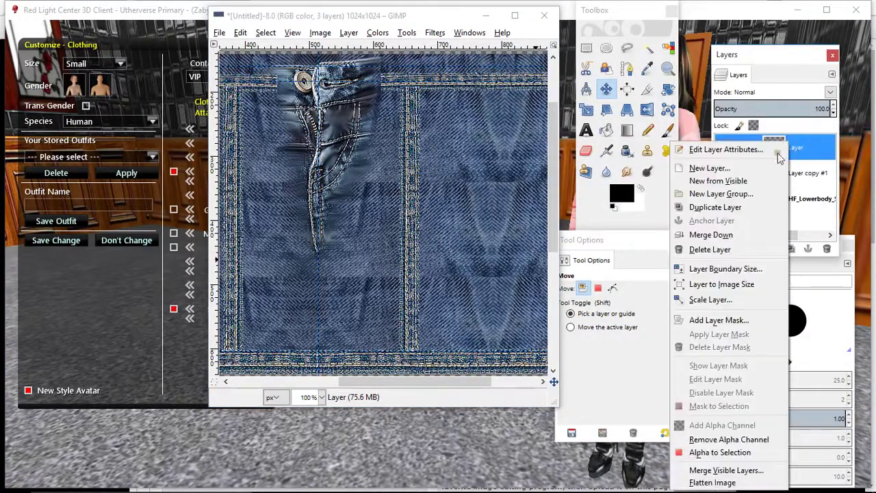
click(725, 231)
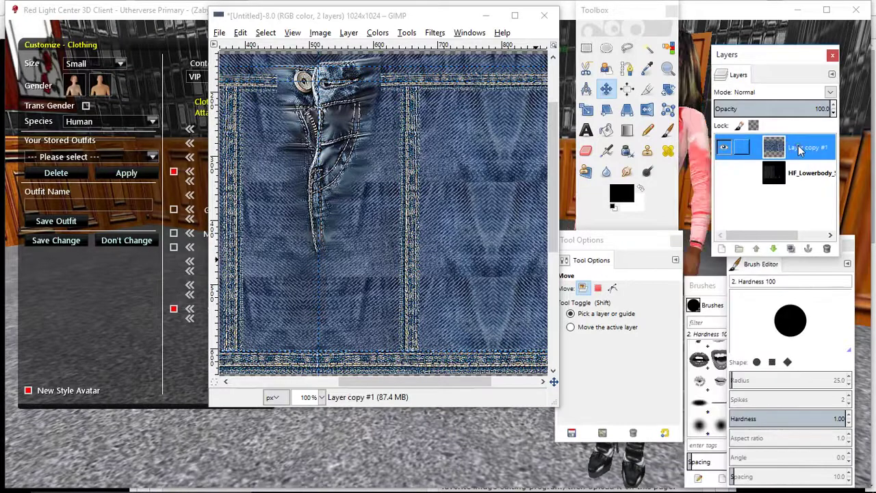
Lower the merged denim layer's opacity to 54.9 and show the HF_Lowerbody template layer beneath it.
click(777, 106)
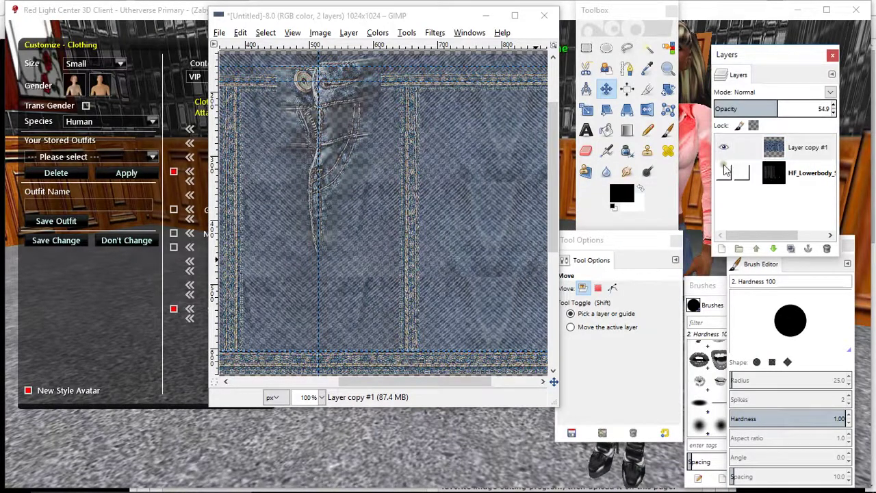
click(724, 173)
drag(390, 382, 273, 388)
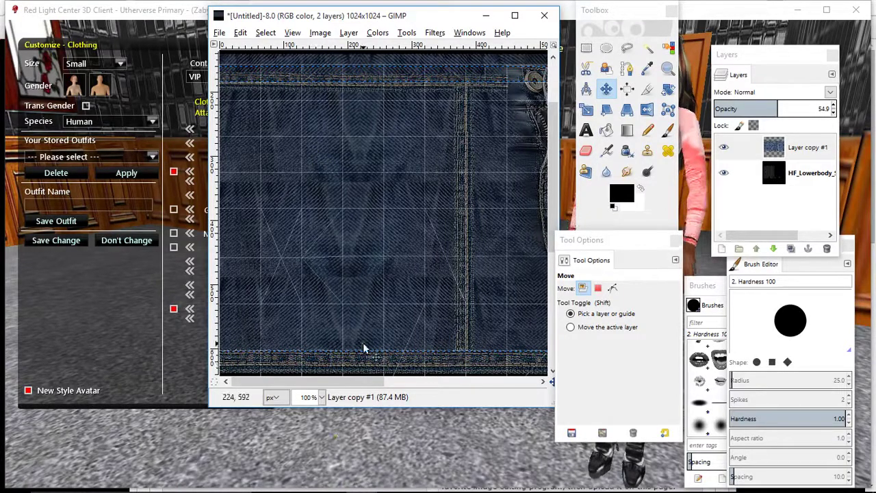
Copy the stitched seam strip from the depositphotos denim texture image and put that image away.
click(361, 481)
click(394, 430)
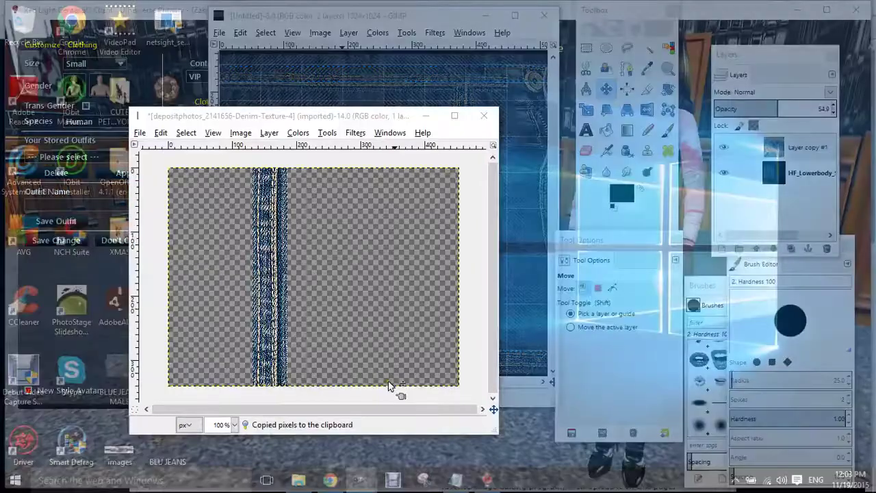
right_click(263, 227)
mouse_move(286, 250)
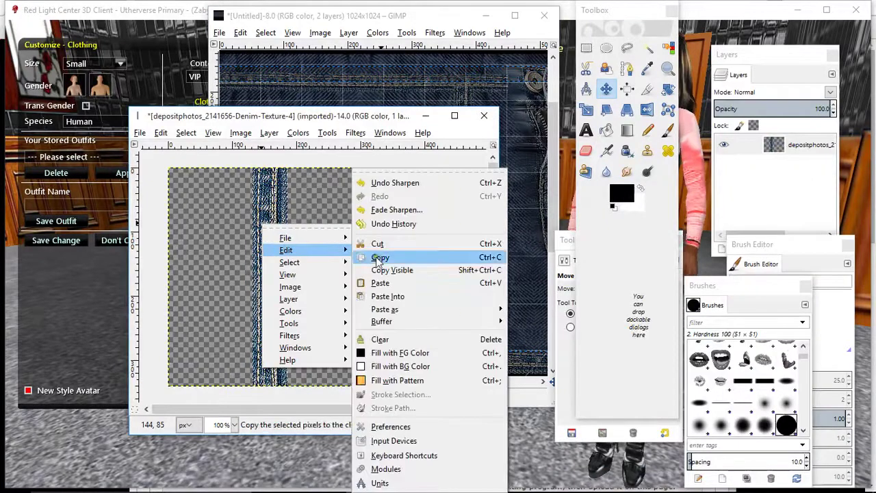
click(424, 258)
click(424, 116)
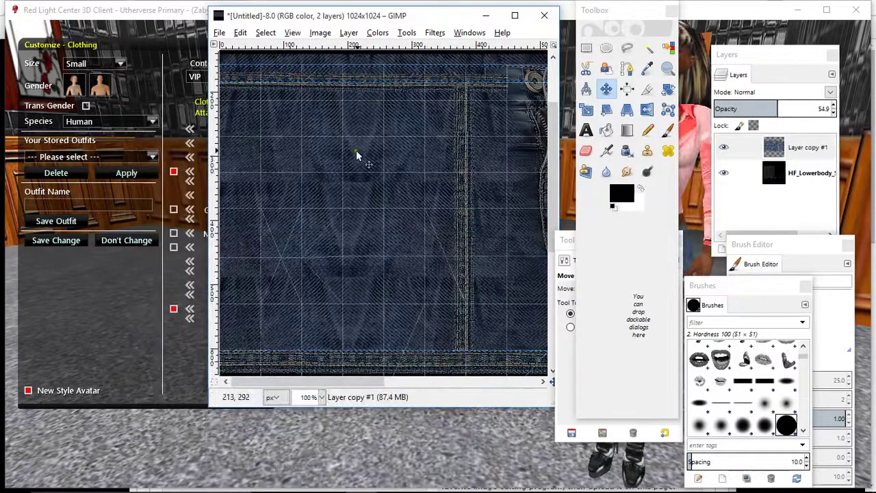
Add a new transparent layer above the denim layer and paste the copied seam strip into the skirt image.
click(723, 250)
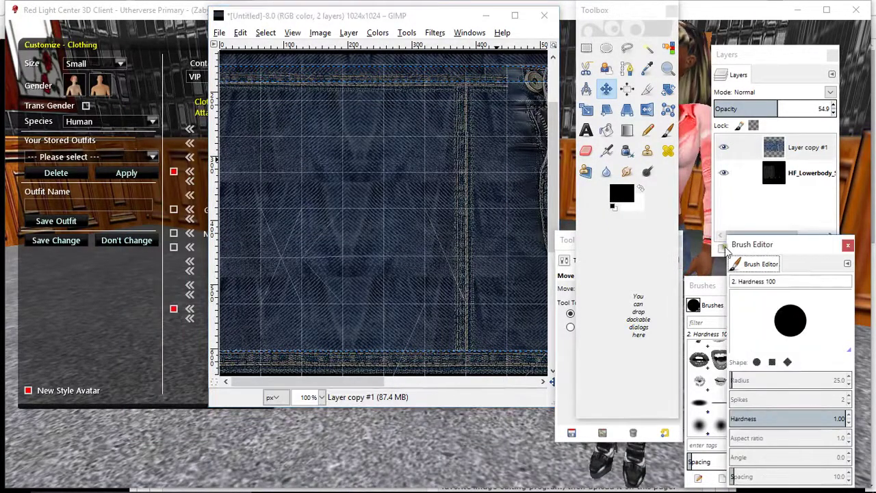
click(758, 189)
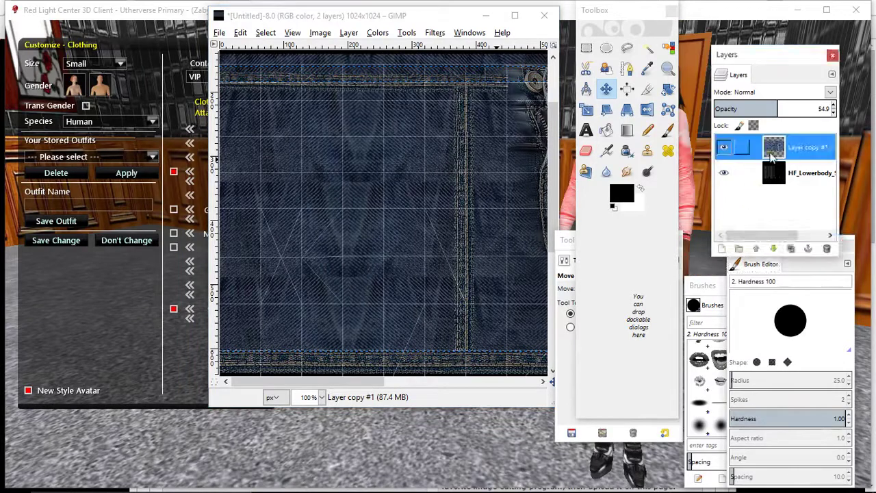
click(722, 248)
click(214, 323)
right_click(286, 195)
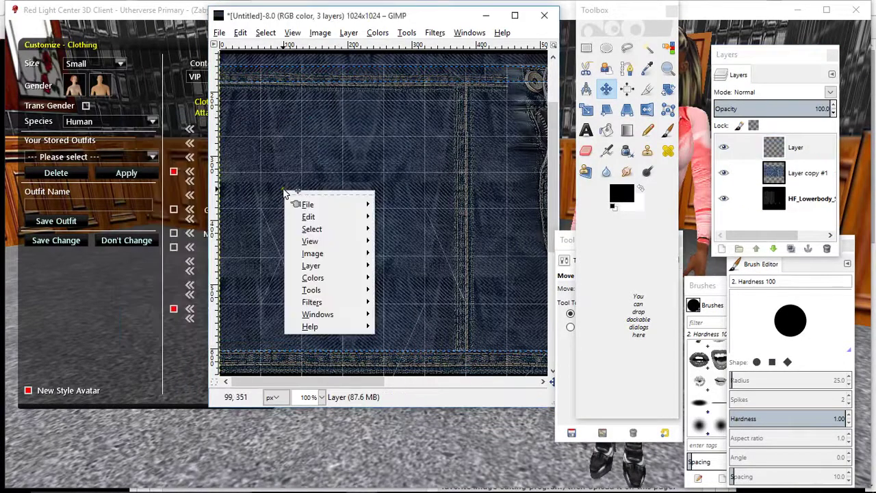
mouse_move(309, 216)
click(404, 283)
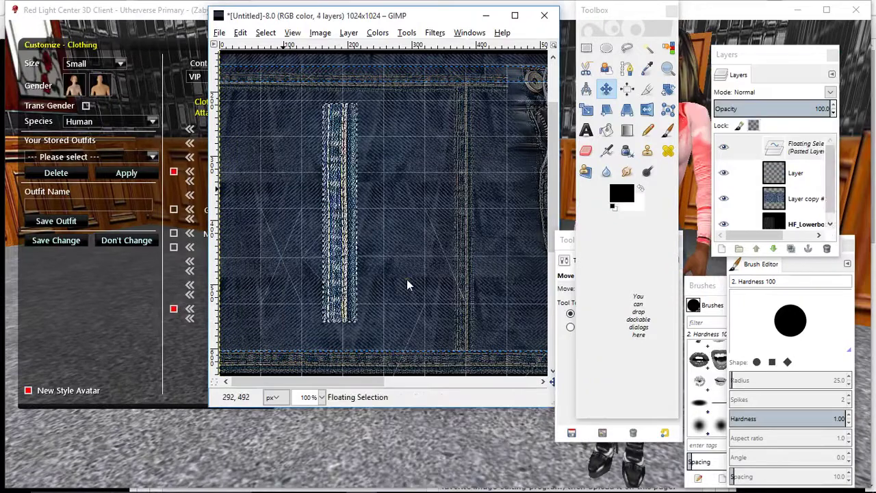
Scale the pasted seam strip to a narrower width, matching the existing side seam.
click(586, 110)
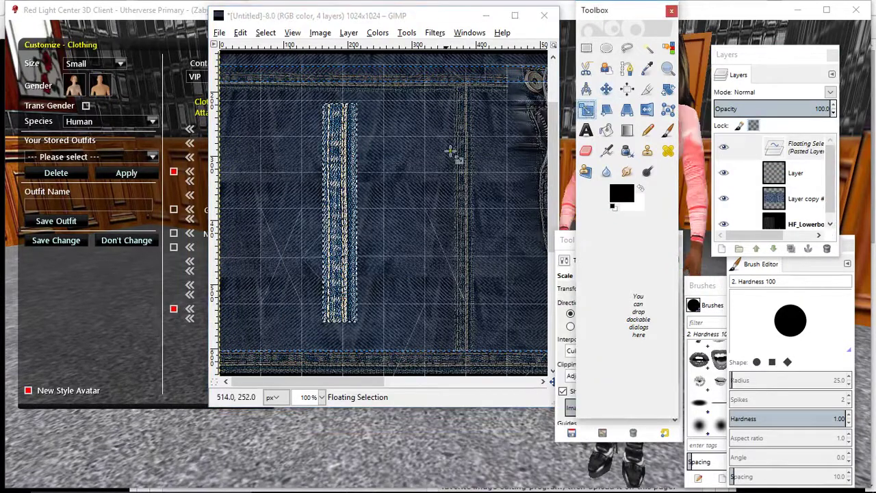
click(355, 173)
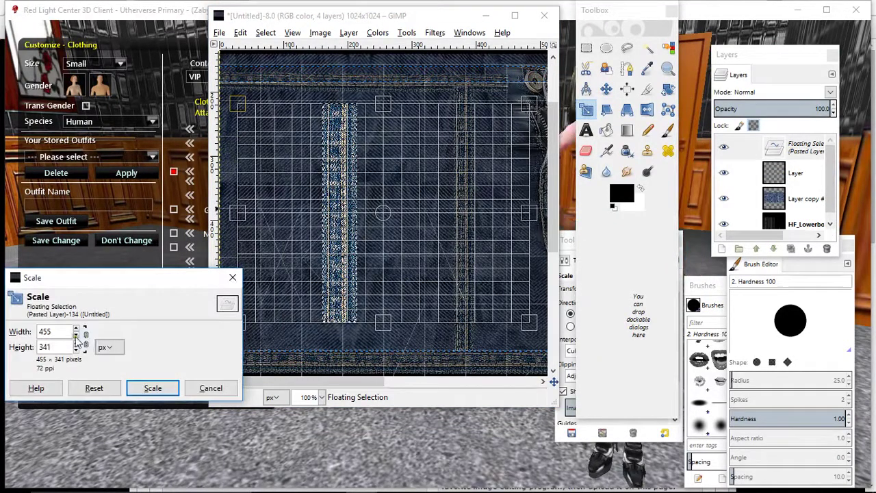
drag(76, 335, 77, 337)
click(151, 387)
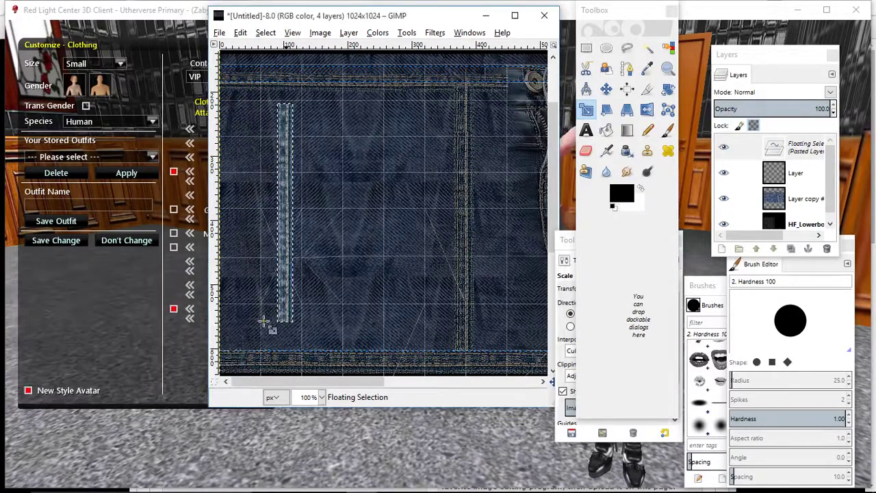
Anchor the narrowed seam strip onto its new layer and repeat the last filter to sharpen it.
click(606, 90)
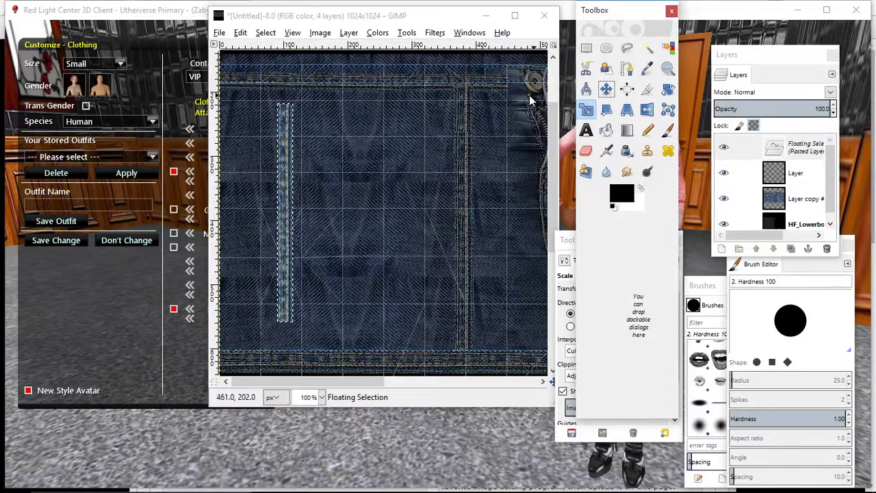
click(607, 89)
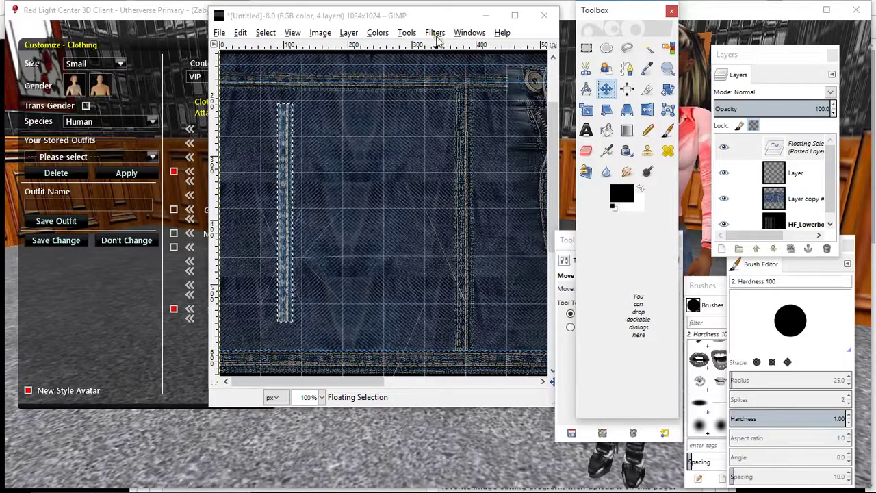
click(370, 181)
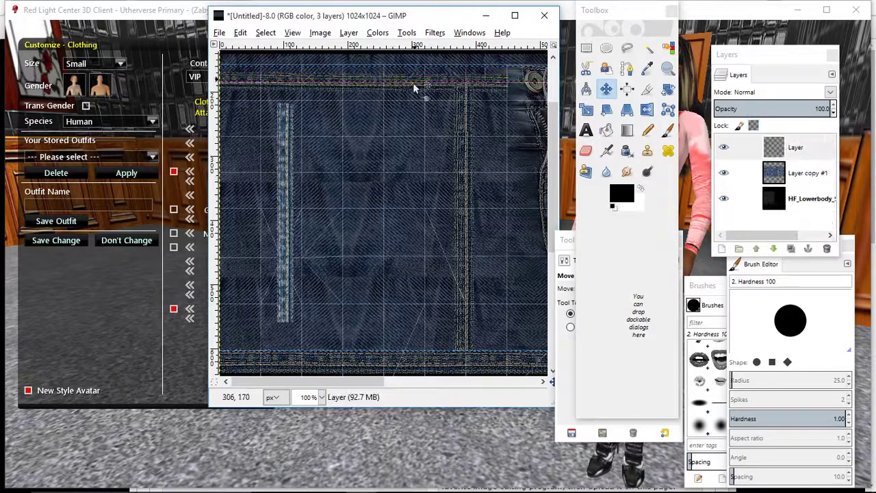
click(434, 32)
click(441, 49)
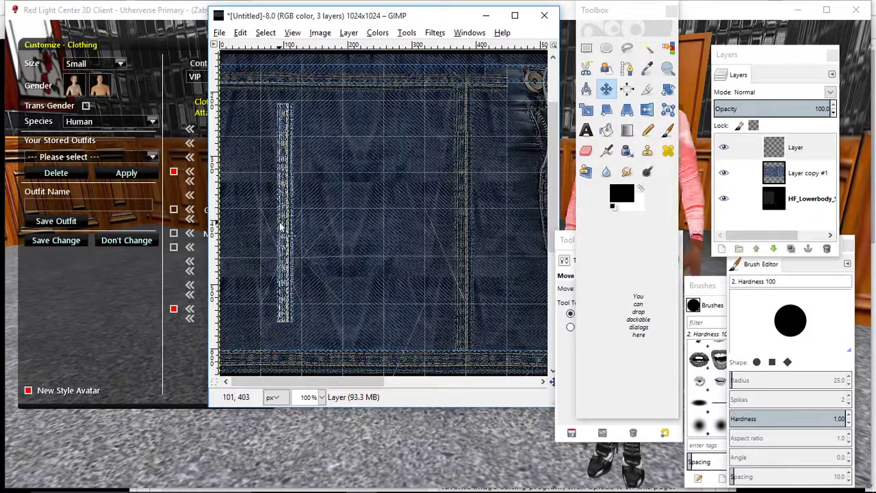
Check the current skirt on the avatar in the 3D client, and return to the skirt image in GIMP.
click(330, 446)
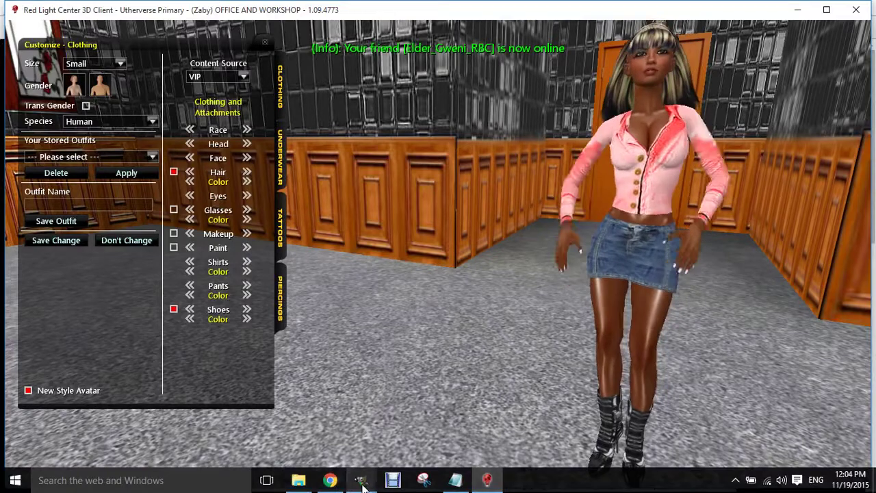
mouse_move(361, 480)
click(328, 446)
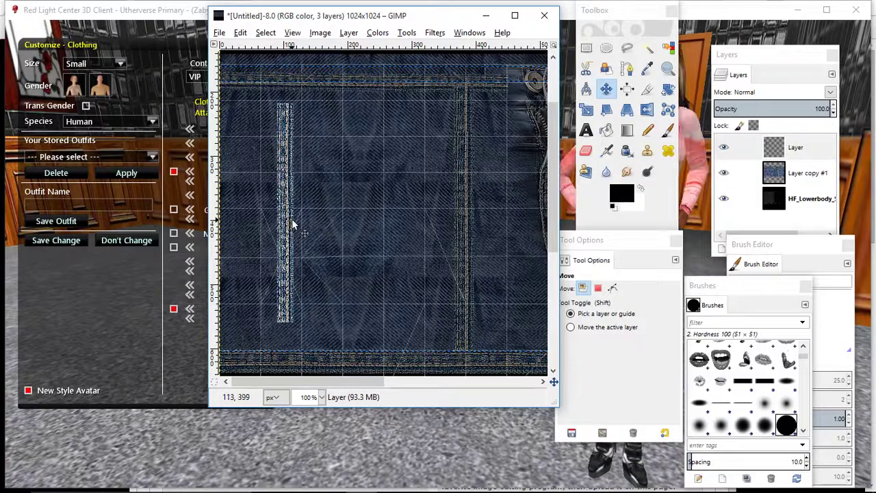
Align the seam strip under the waistband on the skirt's outer side, and extend it to the hem with a duplicate layer.
drag(290, 223, 267, 210)
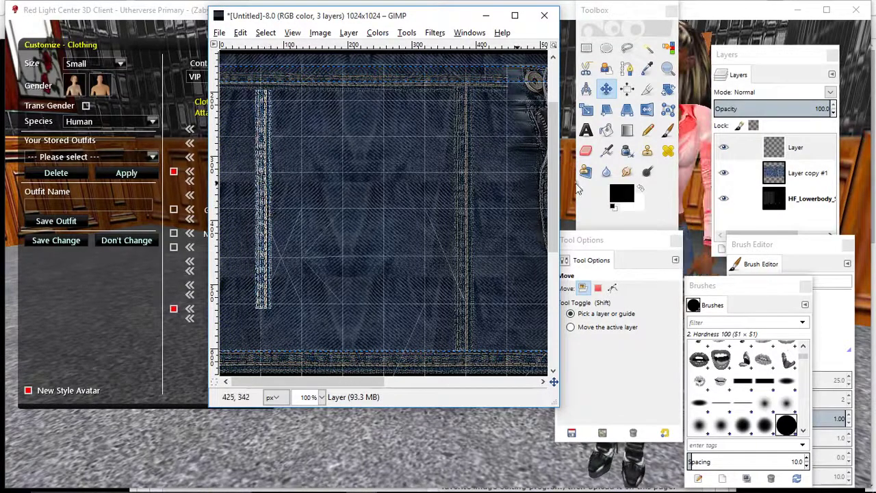
drag(799, 147, 790, 248)
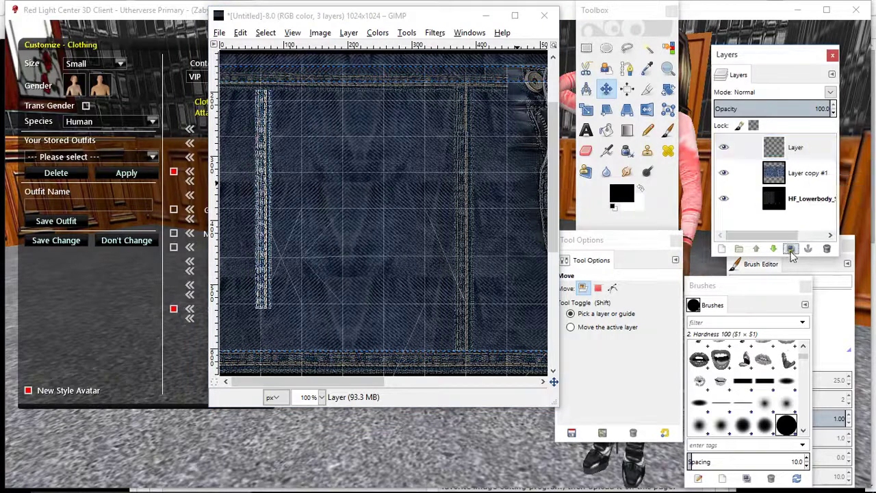
drag(269, 233, 267, 277)
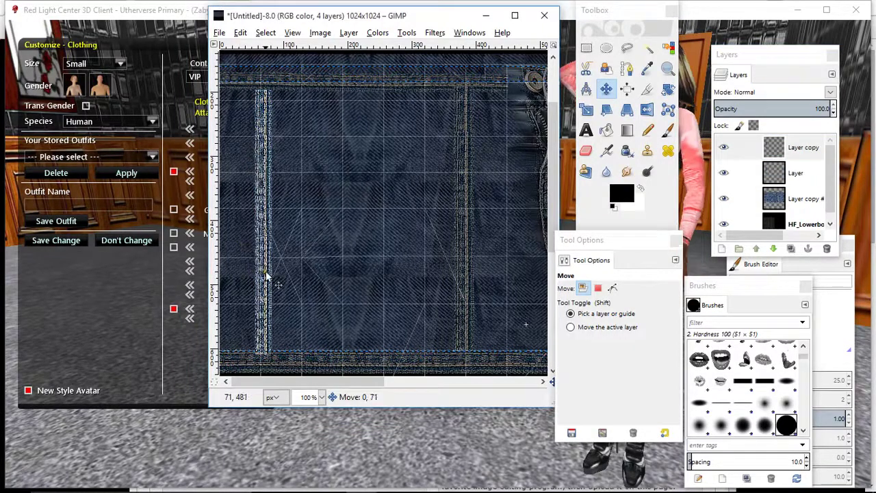
Restore the denim layer's opacity to 100, hide the template and export the image with the new seam to DENIM SKIRT.png.
click(779, 196)
key(ctrl+z)
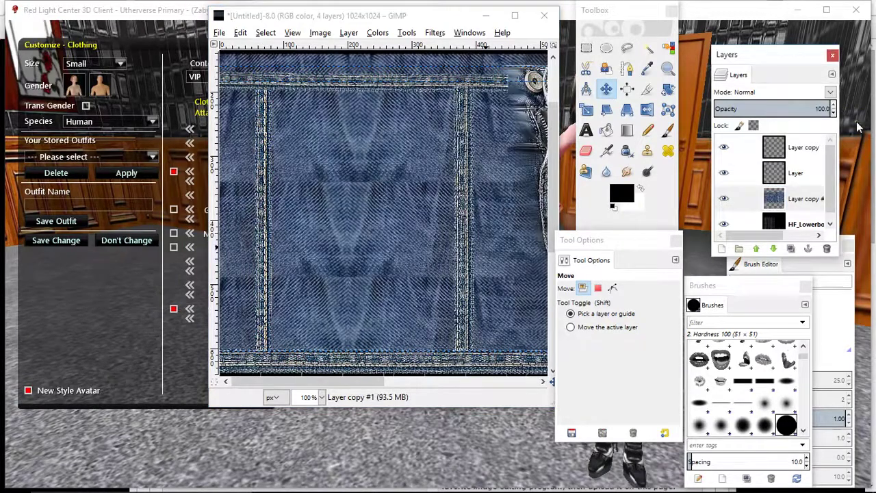
click(724, 225)
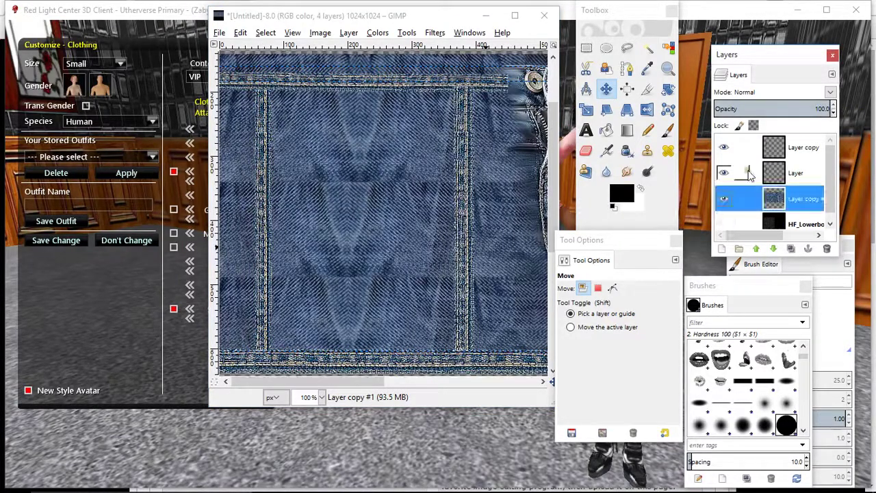
click(219, 35)
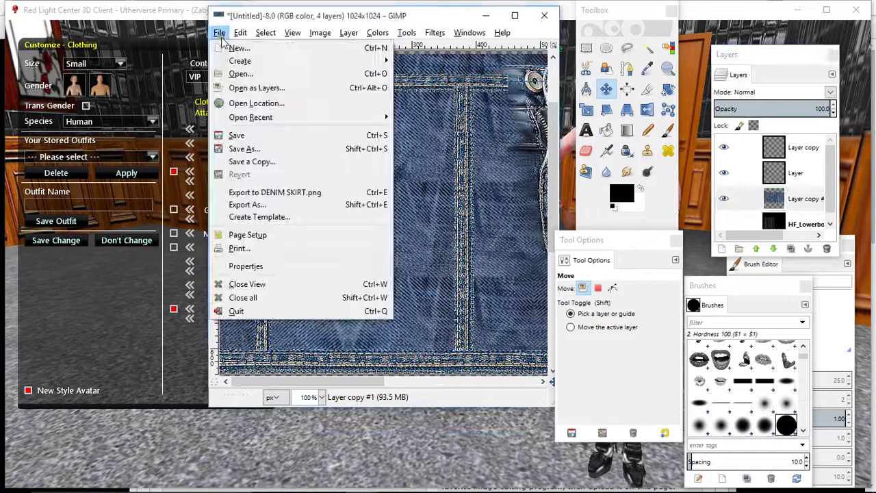
click(267, 190)
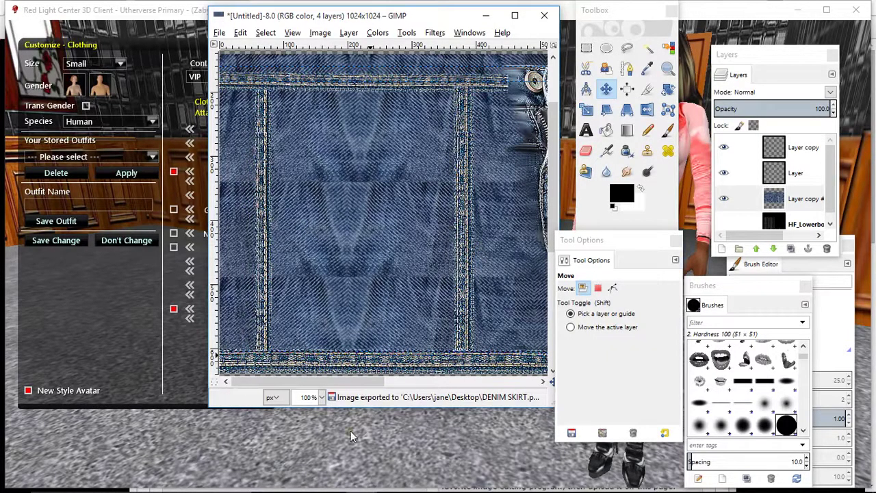
Switch to Chrome and open the configuration of the untitled female outfit in the designed clothing list.
click(381, 412)
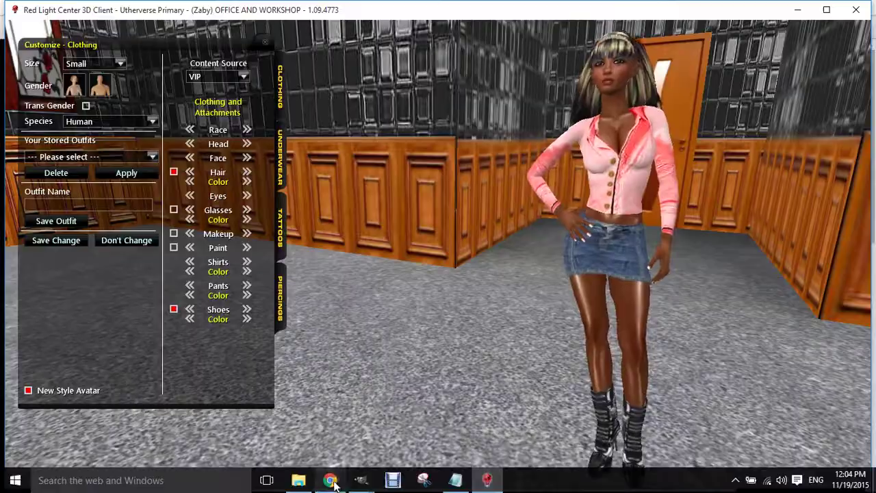
click(332, 482)
click(188, 258)
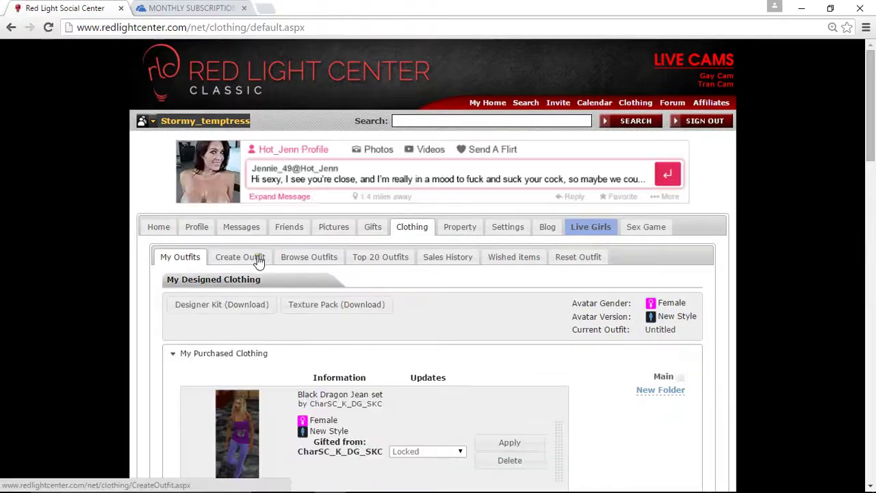
scroll(257, 262, down, 15)
scroll(254, 263, down, 3)
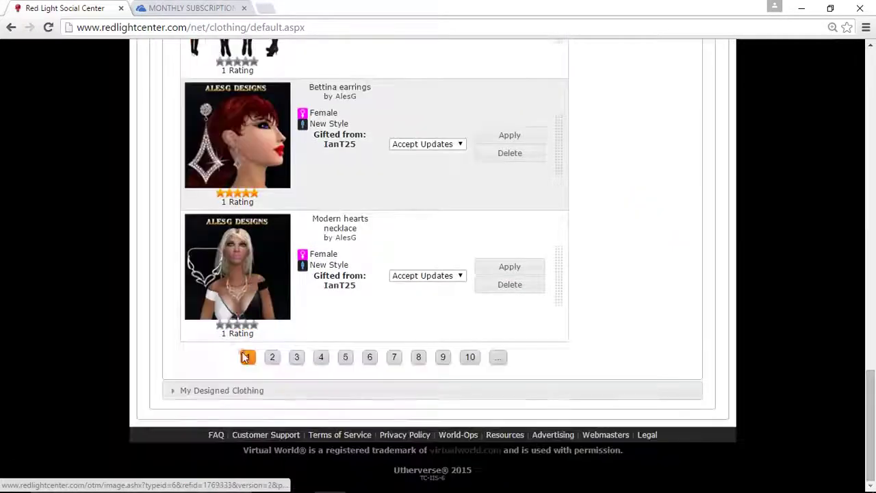
click(231, 388)
scroll(309, 294, up, 6)
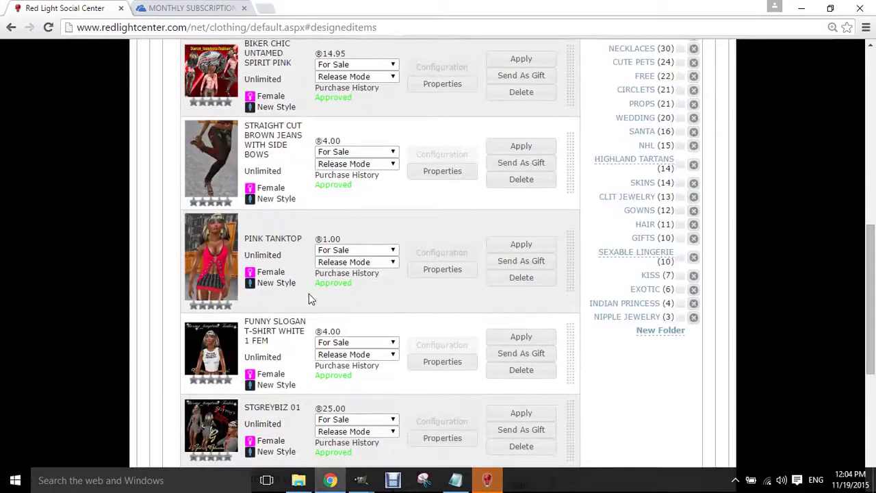
click(446, 112)
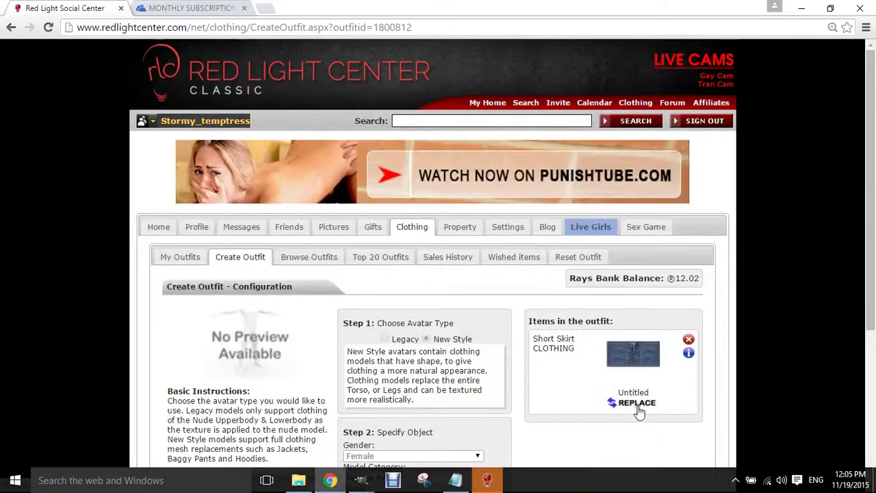
Replace the Short Skirt texture with the exported DENIM SKIRT.png from the Desktop.
click(637, 403)
click(381, 252)
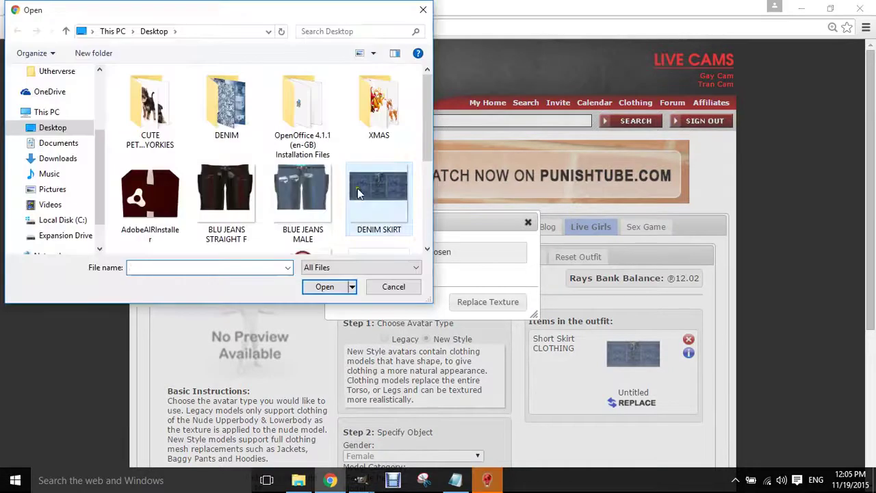
click(373, 195)
click(324, 286)
click(479, 302)
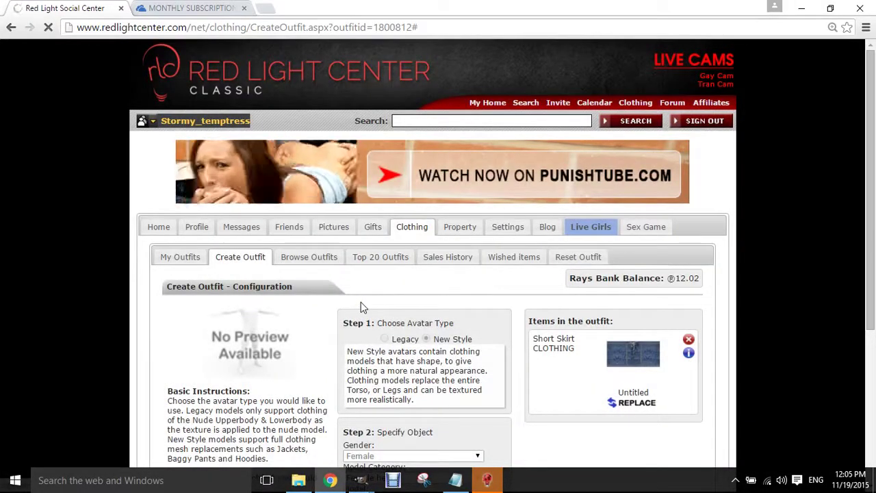
Continue to the outfit's publishing page, test the outfit on the avatar and check the skirt's back in the 3D client.
scroll(360, 302, down, 3)
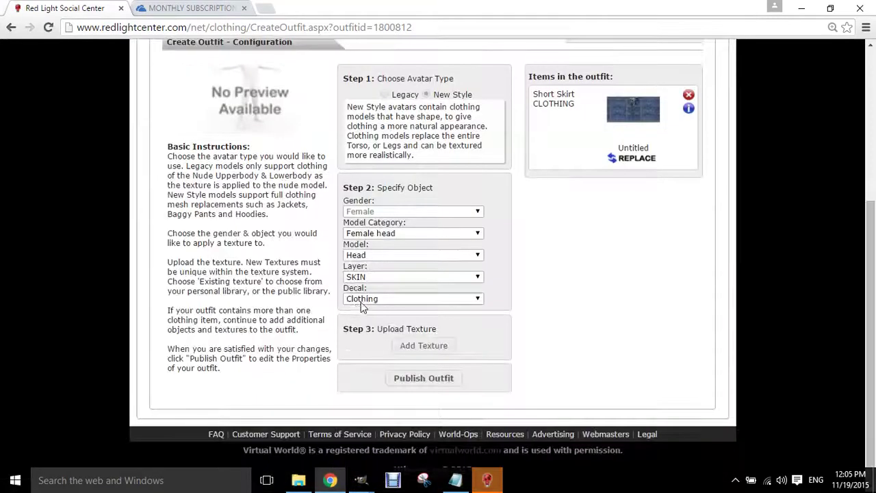
click(419, 377)
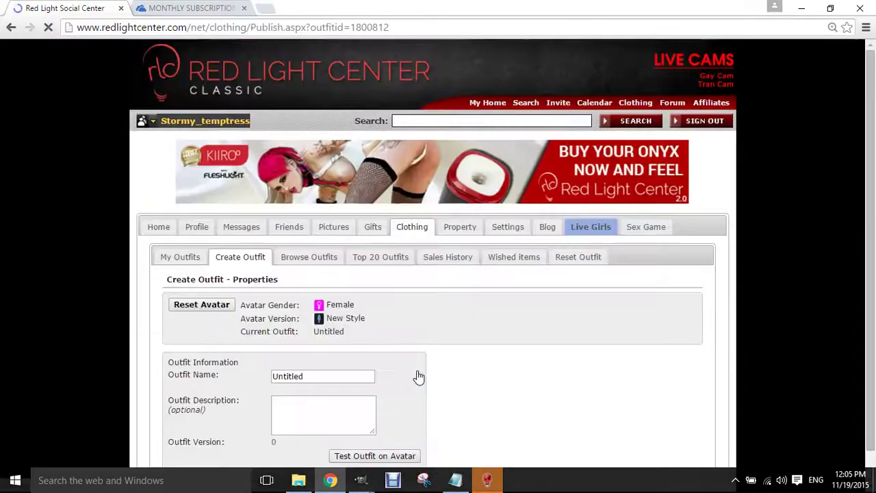
scroll(403, 373, down, 1)
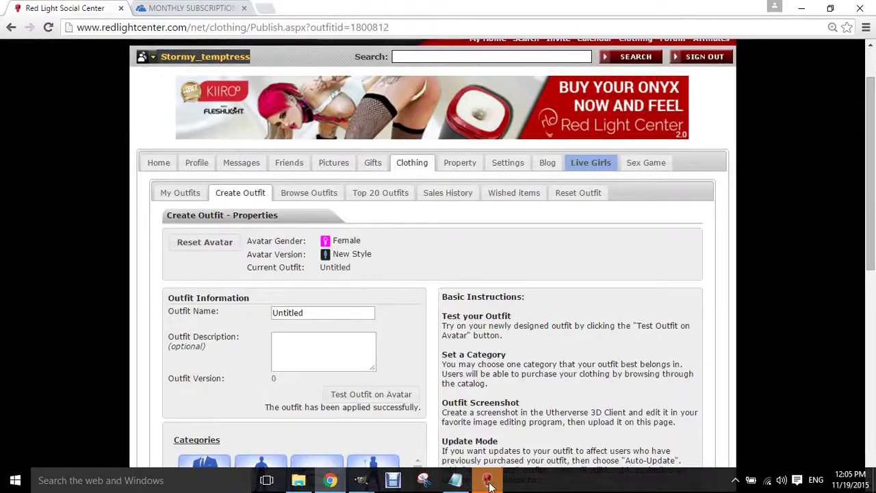
key(alt+Tab)
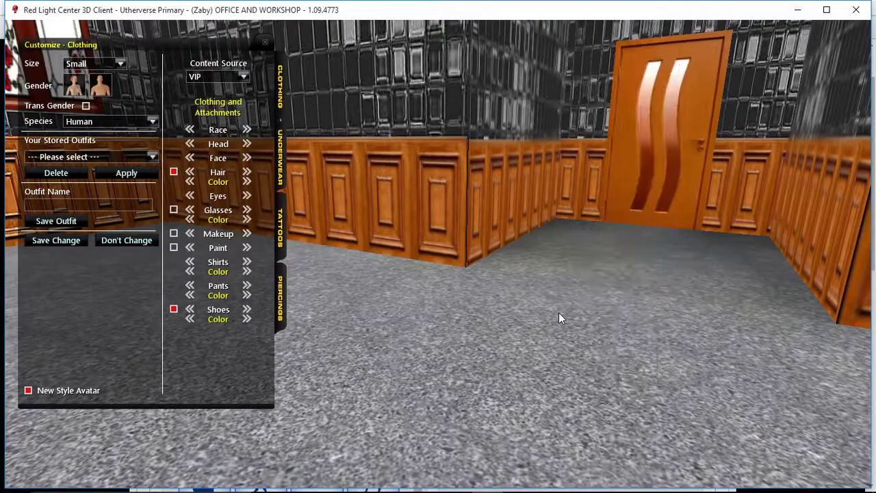
drag(630, 332, 746, 328)
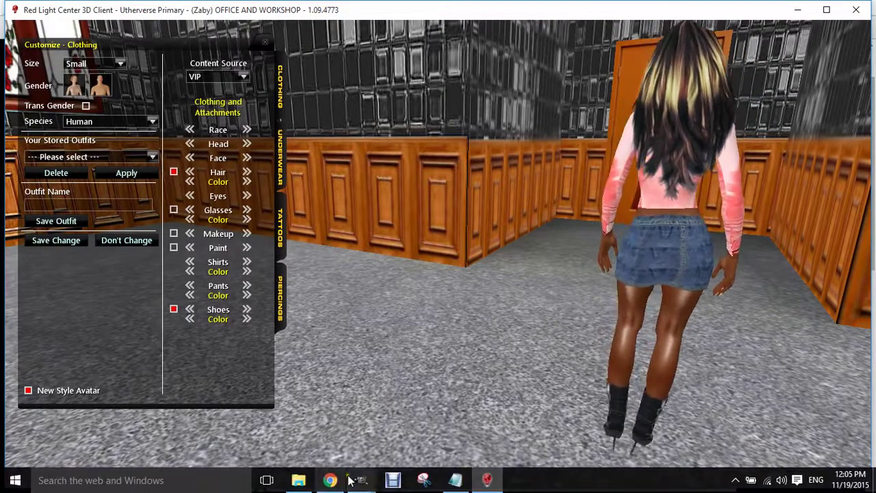
In the GIMP skirt image, dim the denim layer, merge the duplicate seam layer down and move the merged outer seam inward.
mouse_move(360, 479)
click(316, 424)
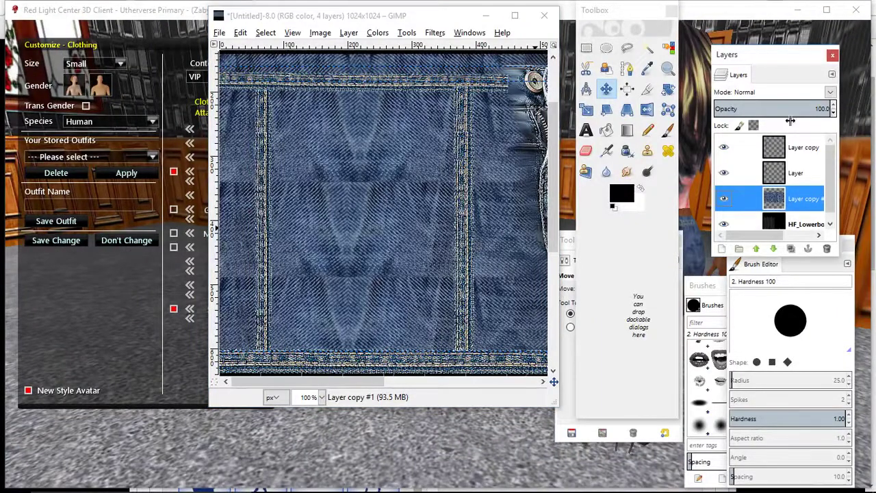
right_click(791, 151)
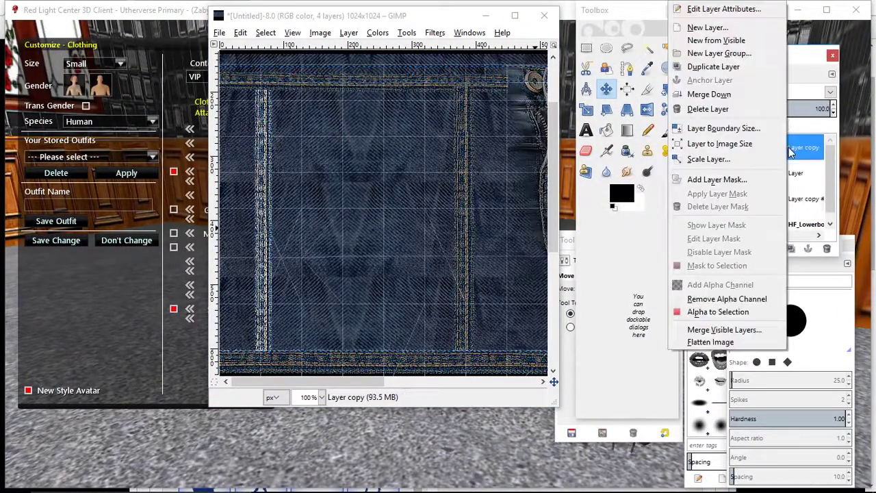
click(743, 94)
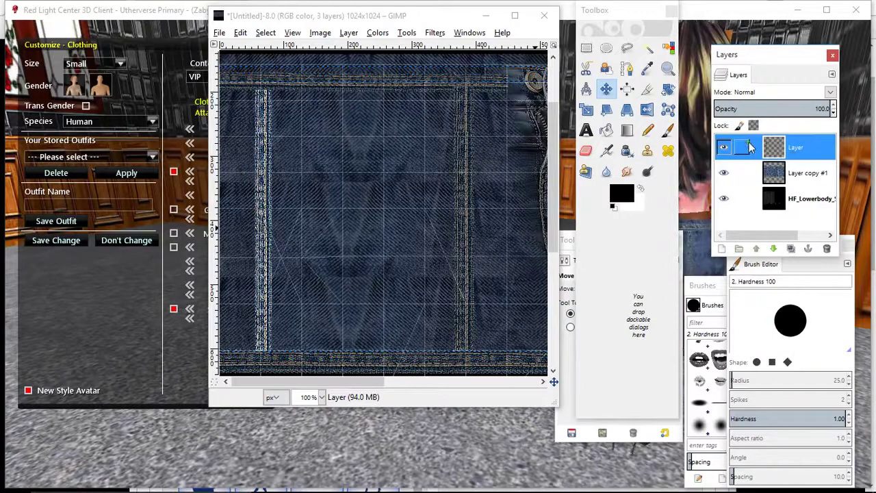
drag(262, 204, 303, 203)
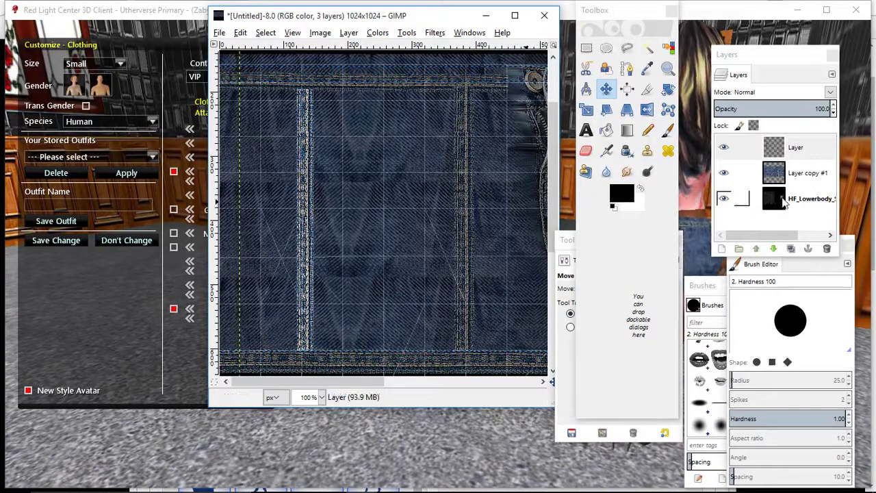
Set the denim layer's opacity to 100, hide the HF_Lowerbody template and export the skirt with its shifted seam to DENIM SKIRT.png.
click(787, 173)
click(775, 199)
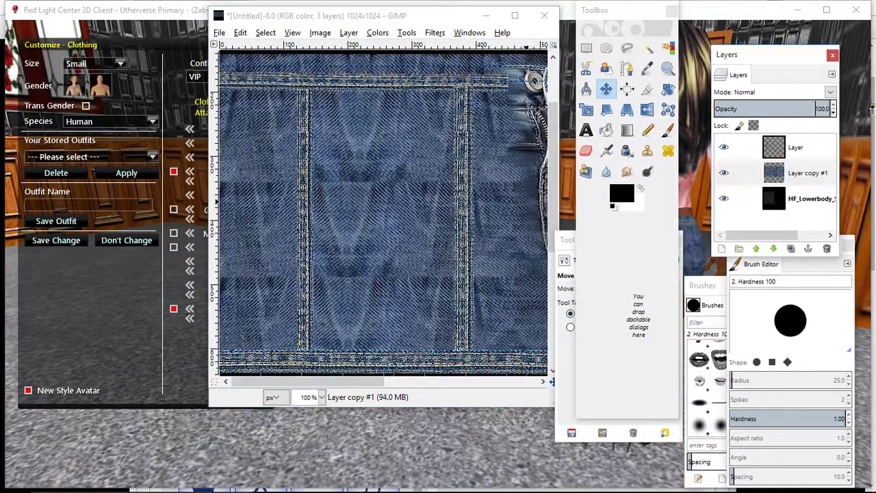
click(723, 199)
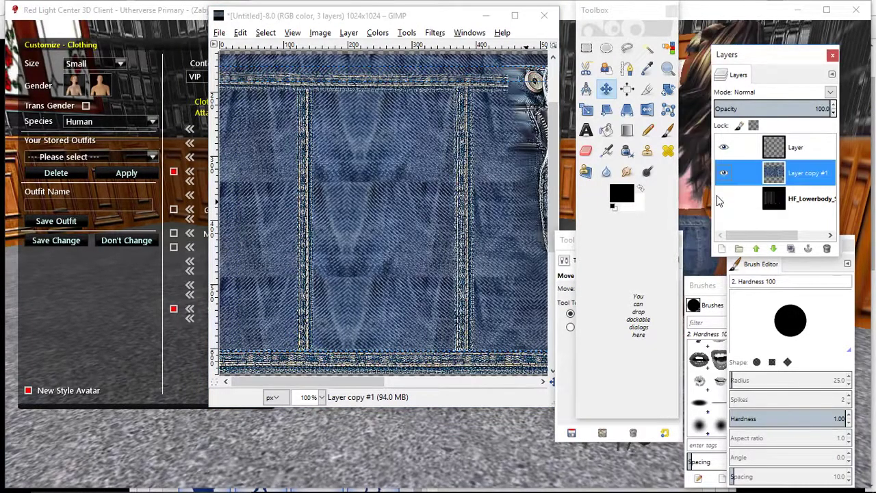
click(219, 32)
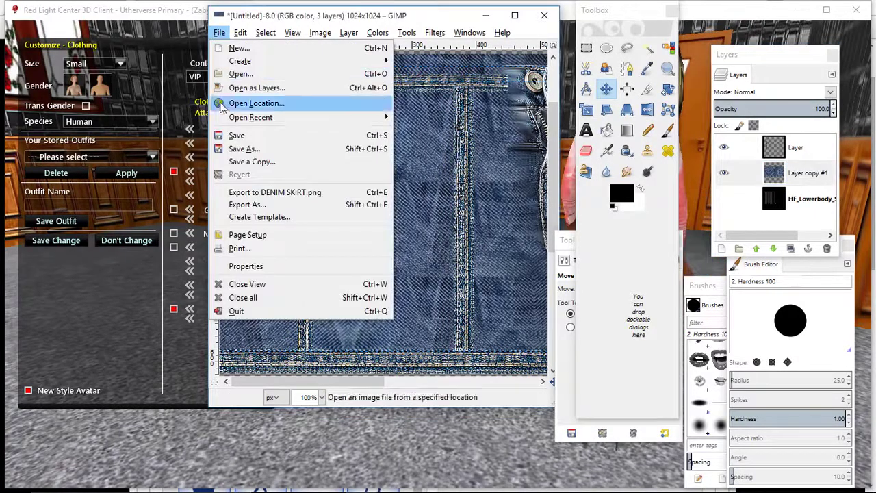
click(251, 193)
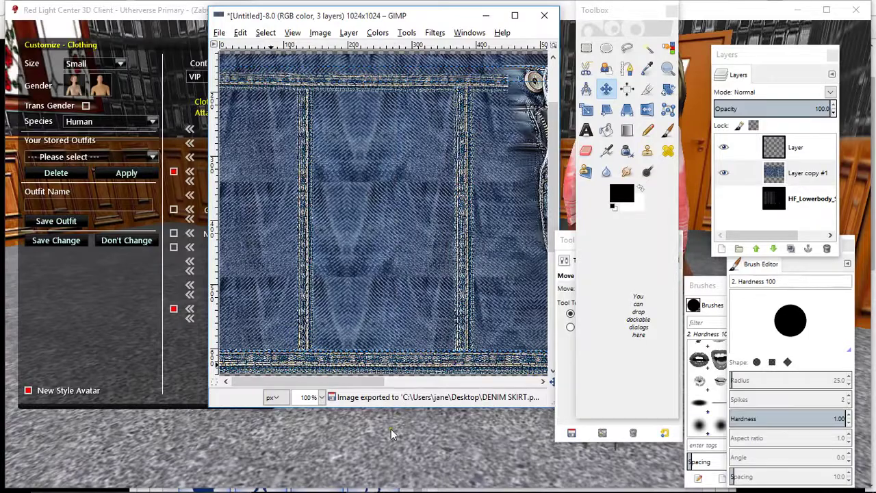
Return to Chrome and reopen the untitled female outfit's configuration from the designed clothing list.
click(390, 428)
click(330, 480)
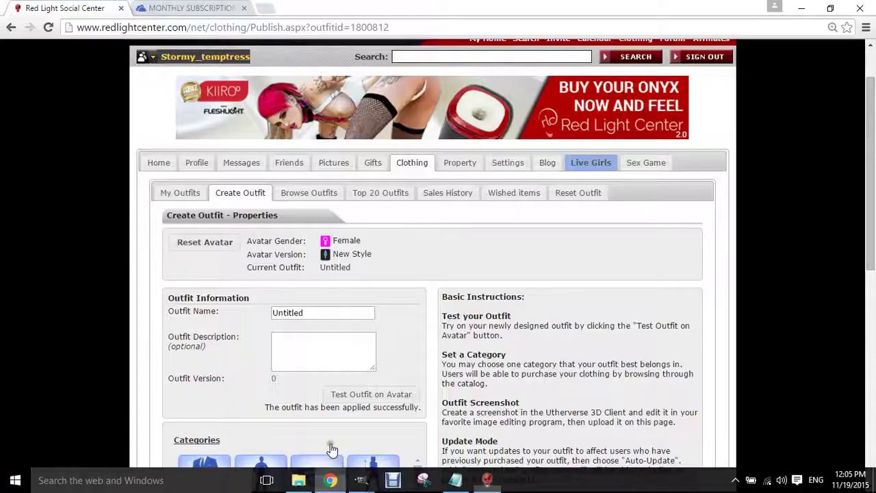
click(175, 200)
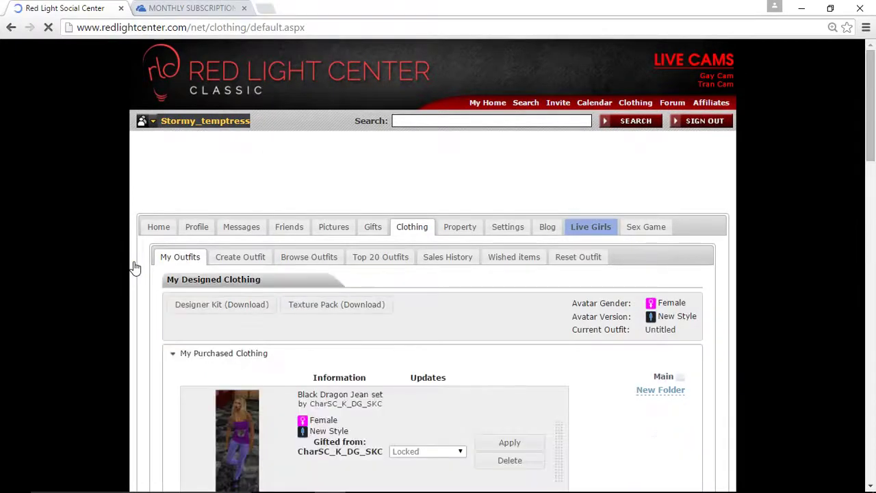
scroll(135, 266, down, 6)
scroll(135, 266, down, 15)
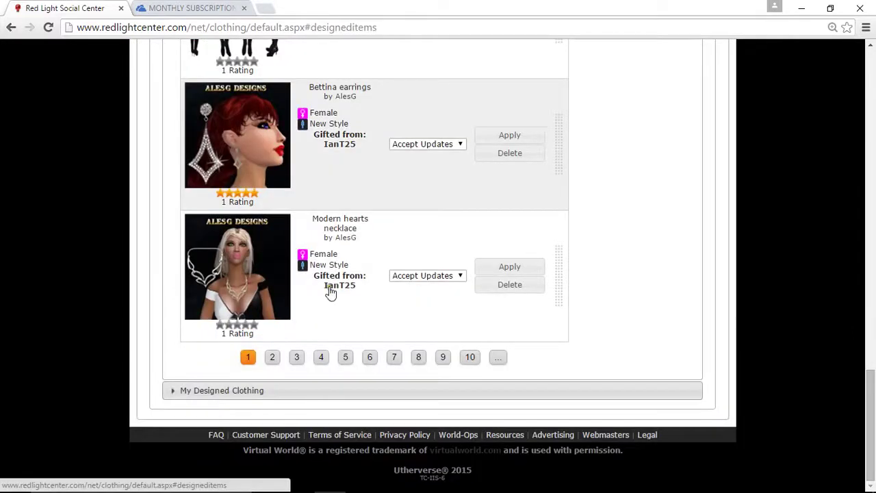
scroll(328, 288, up, 5)
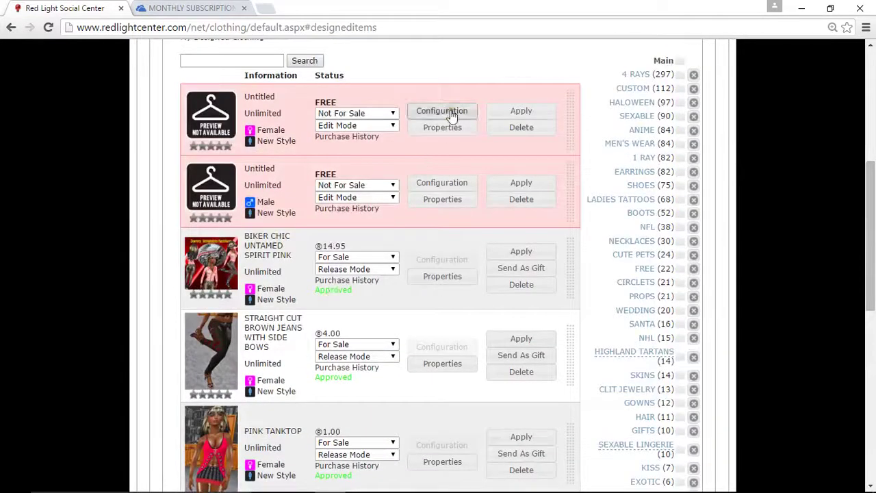
click(452, 116)
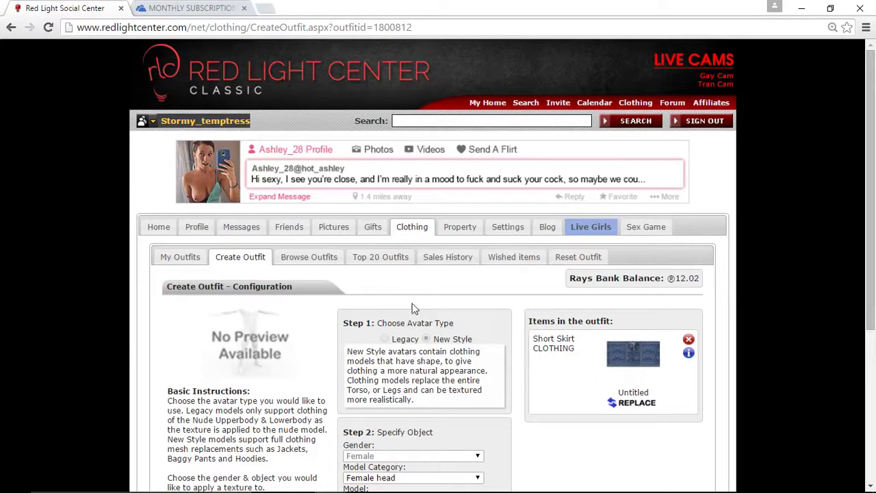
Update the Short Skirt item's texture with the newly exported DENIM SKIRT.png.
scroll(412, 308, down, 2)
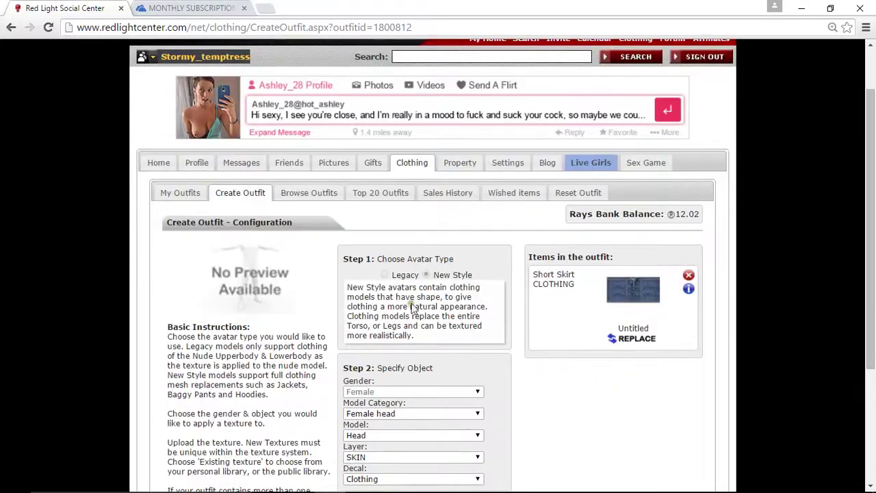
click(636, 342)
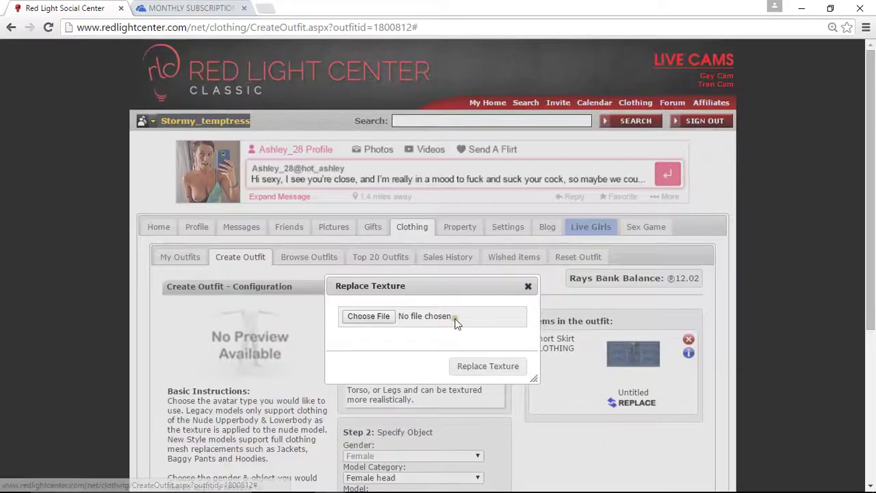
click(386, 318)
click(381, 196)
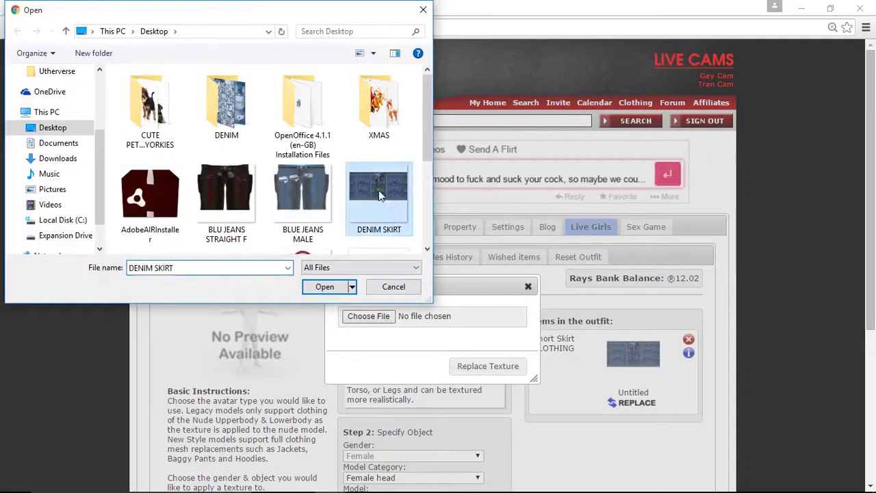
click(327, 287)
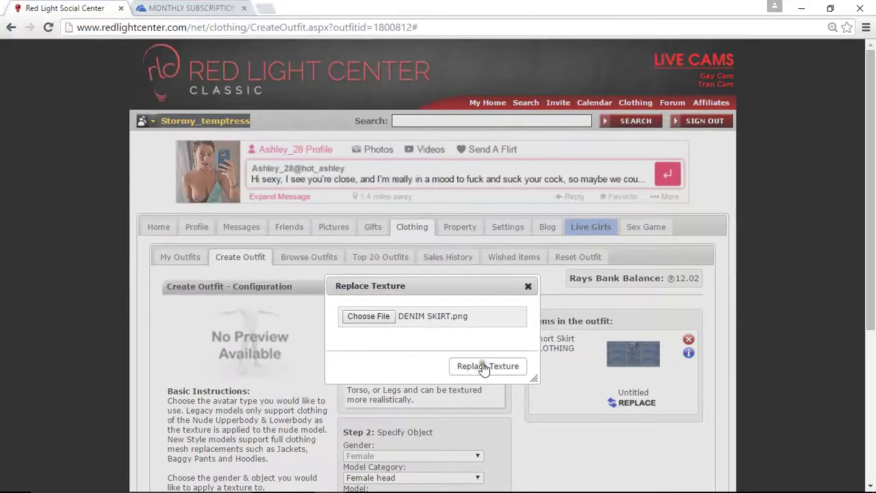
click(466, 366)
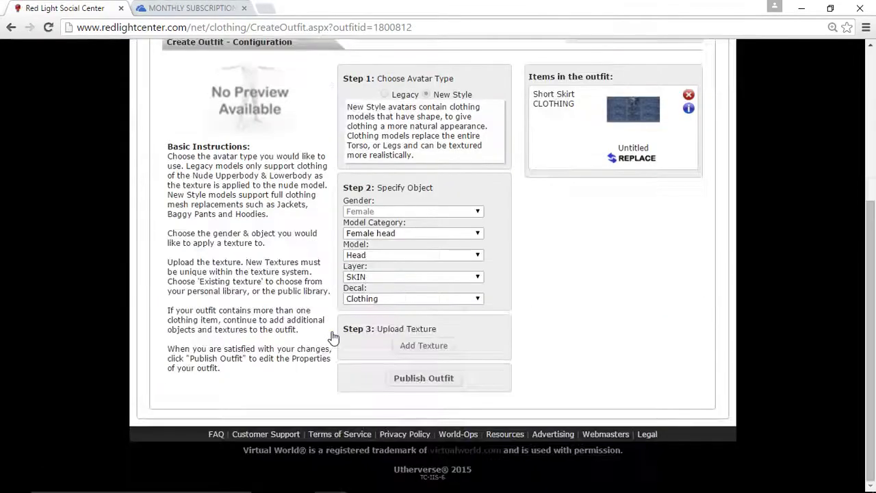
Proceed to publishing, test the updated outfit on the avatar and view the shifted seam from behind in the 3D client.
click(418, 379)
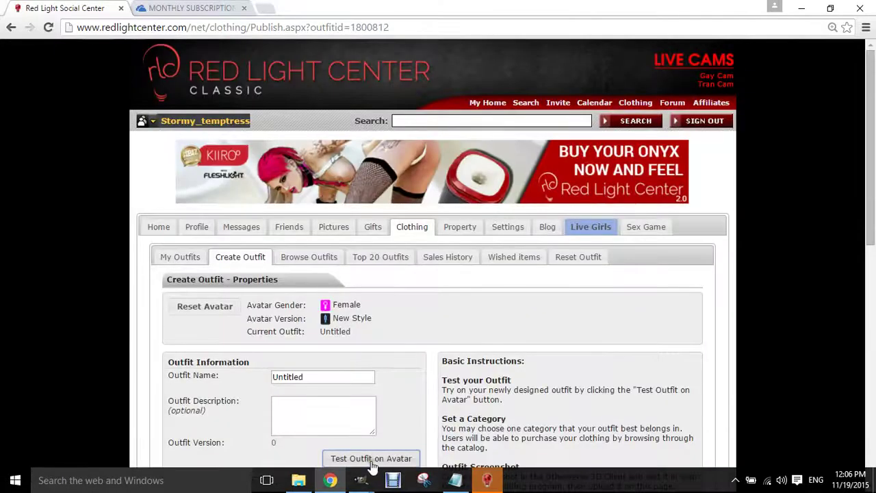
click(371, 459)
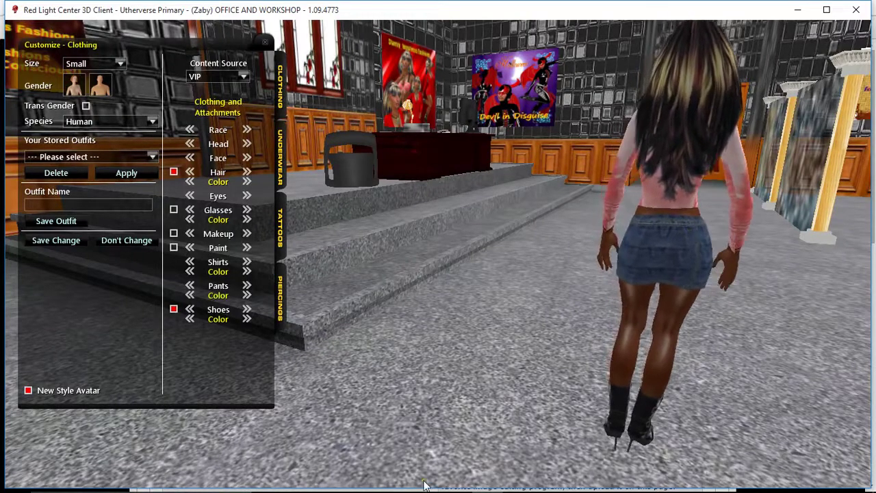
Return to the skirt image in GIMP, show the template layer and lower the denim layer's opacity to about 52.7.
mouse_move(360, 480)
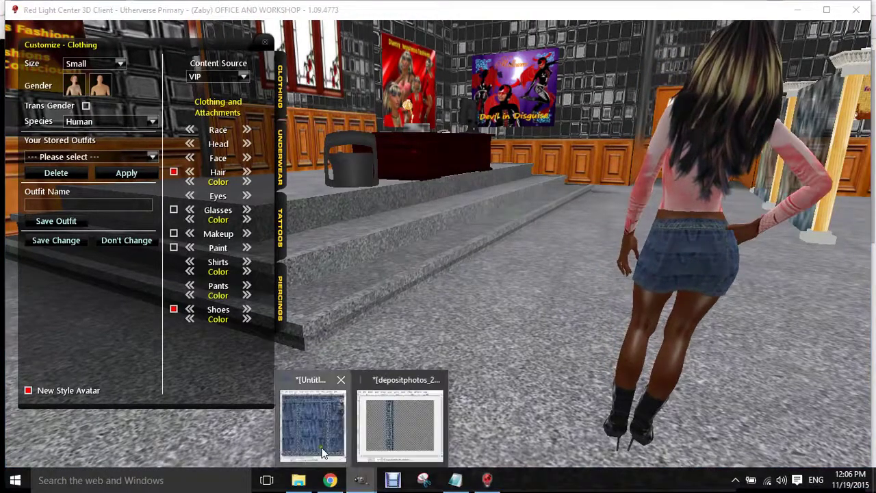
click(325, 453)
click(793, 179)
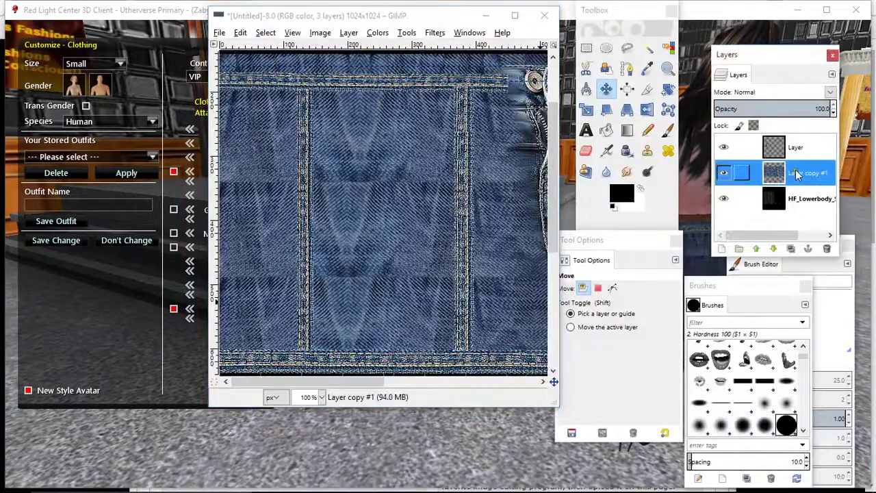
click(775, 108)
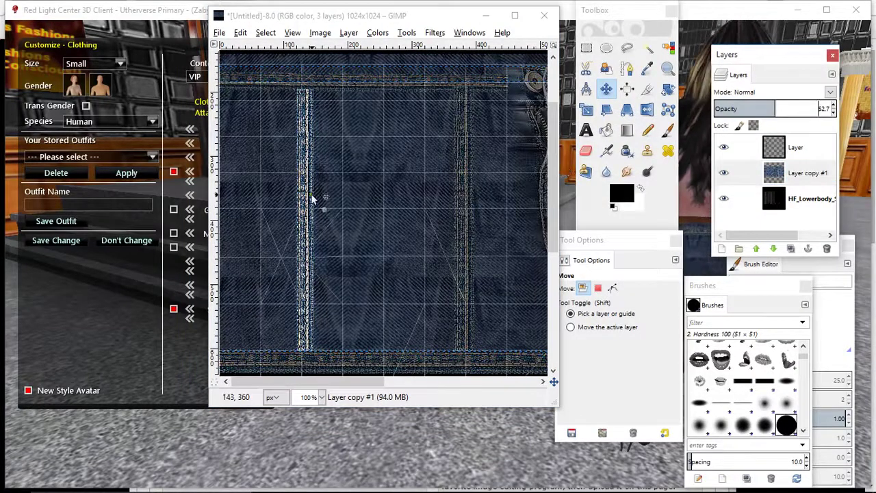
Duplicate the vertical seam strip layer and flip the copy horizontally.
click(763, 152)
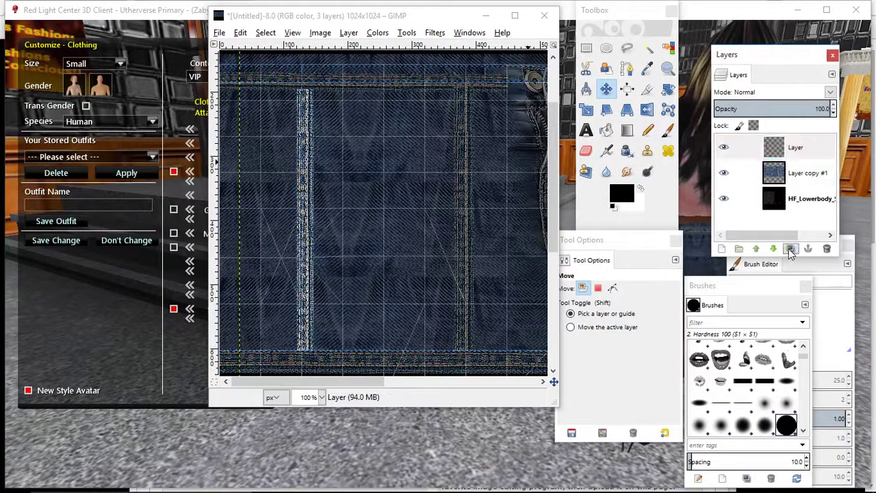
click(791, 249)
click(349, 33)
mouse_move(455, 184)
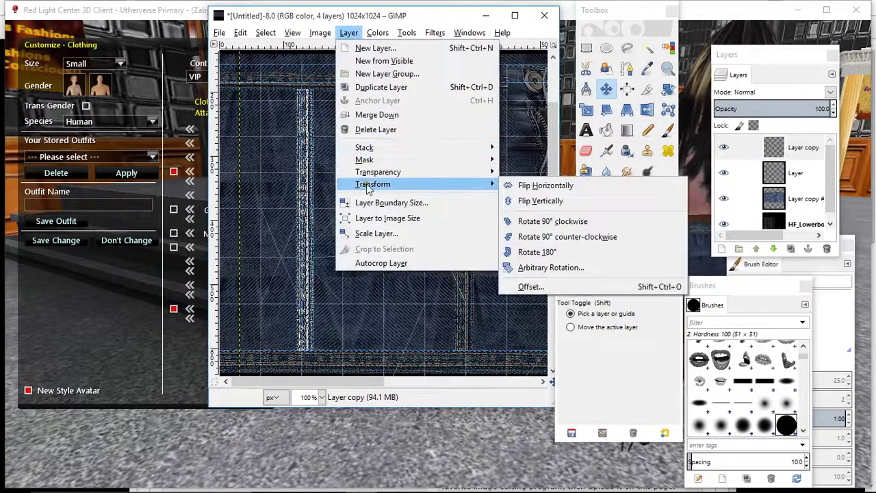
click(534, 186)
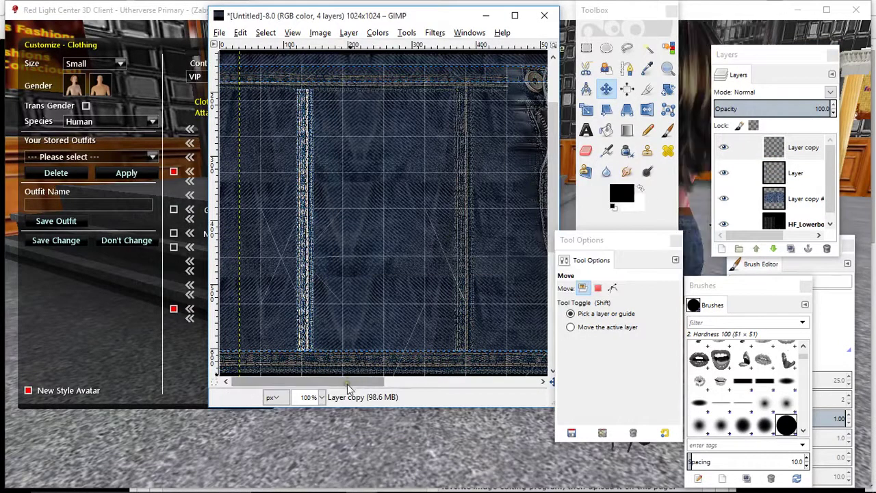
Move the mirrored seam strip about 54 px inward on the opposite half of the skirt texture.
drag(349, 382, 532, 391)
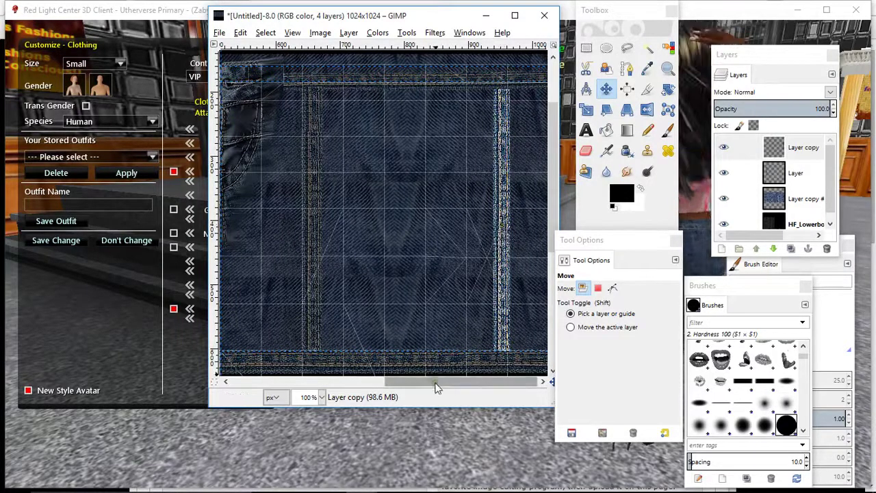
drag(438, 381, 558, 384)
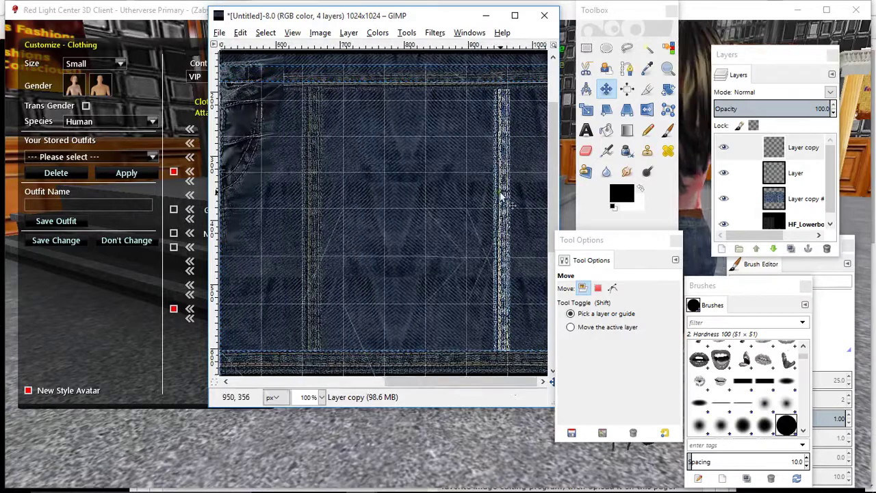
drag(500, 195, 466, 195)
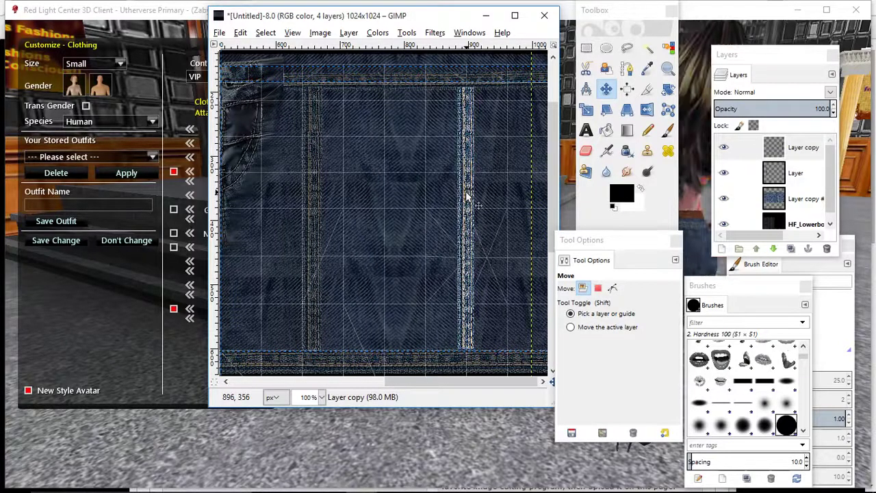
Set the opacity of the denim layer, Layer copy #1, to 100 and hide the HF_Lowerbody template layer.
click(792, 197)
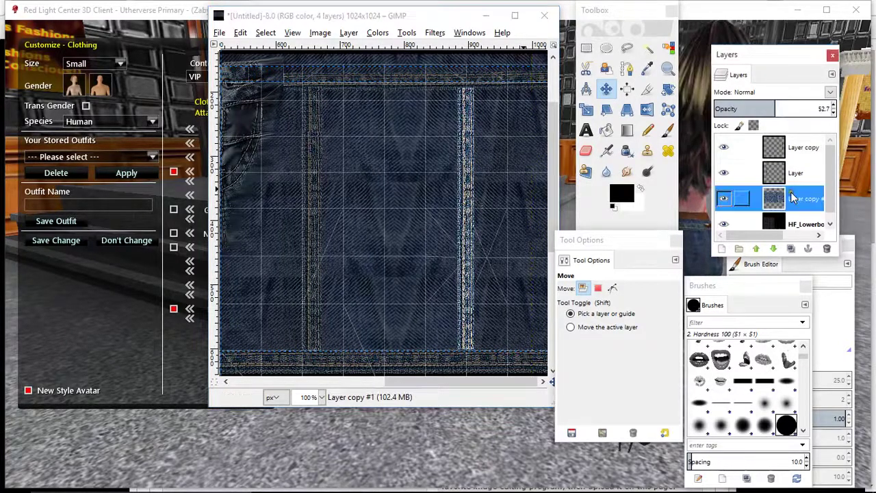
click(771, 103)
text(100)
key(Return)
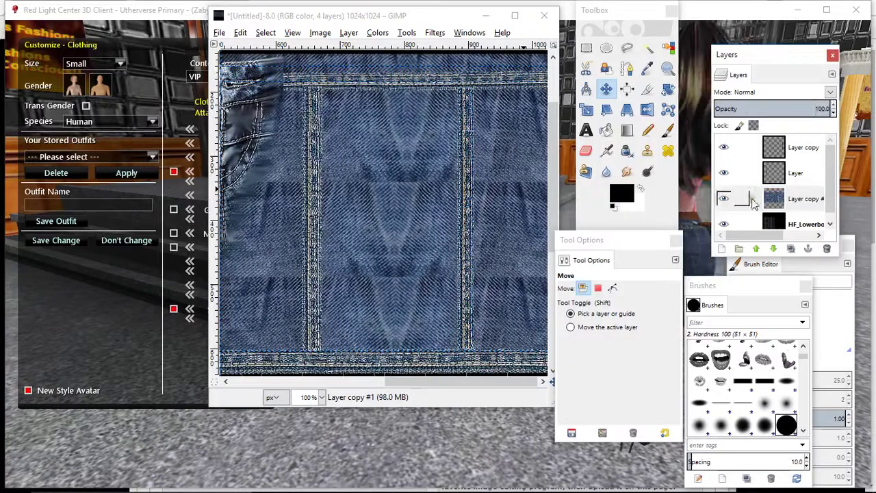
click(724, 225)
Export the updated skirt image to DENIM SKIRT.png.
click(219, 33)
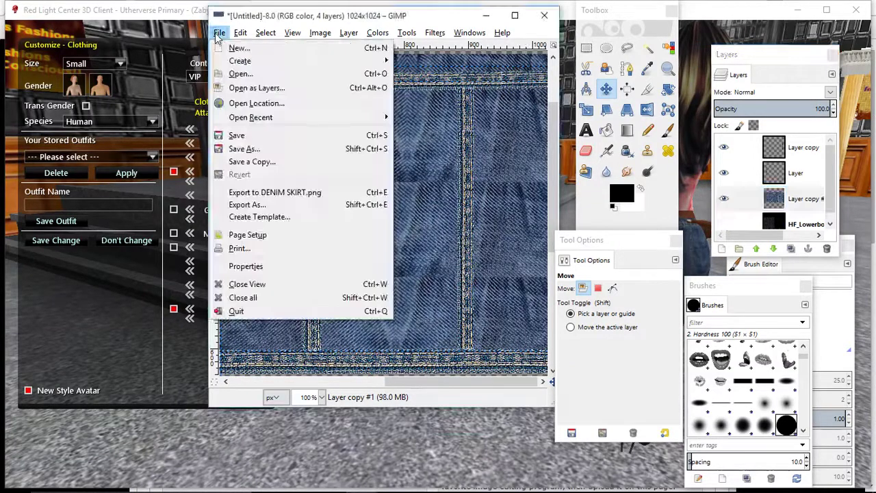
Export the edited skirt texture to the existing DENIM SKIRT.png and minimize the image editor.
click(244, 191)
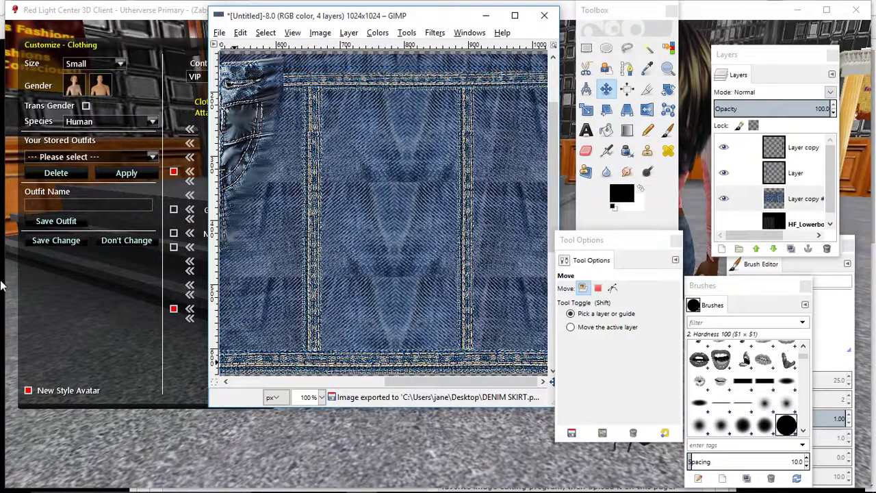
click(486, 15)
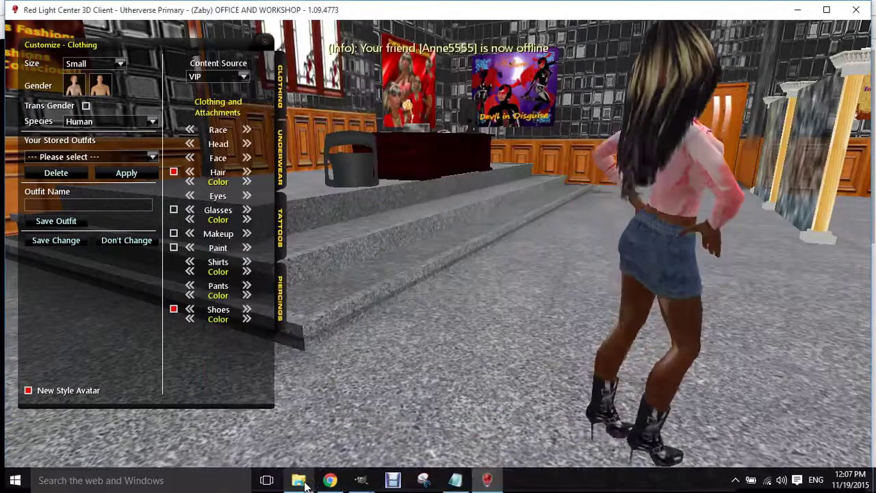
Switch to Chrome and open the configuration of the untitled female outfit among the designed clothing.
click(329, 473)
click(179, 257)
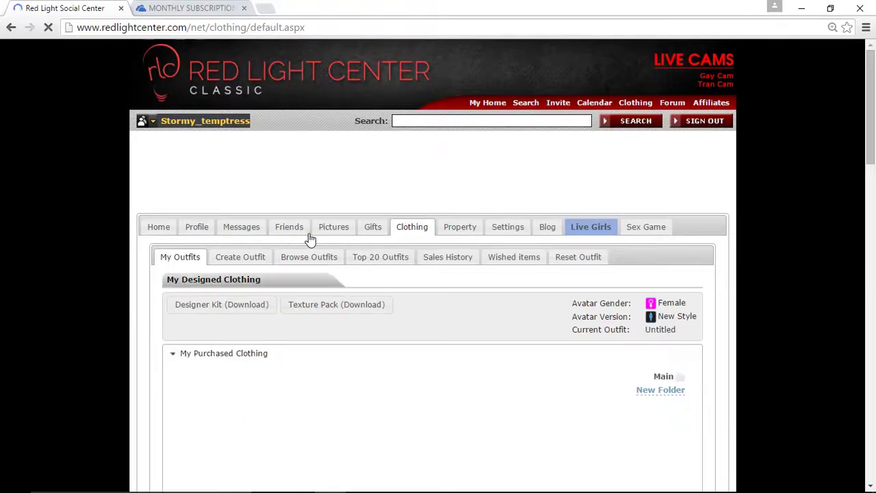
scroll(309, 239, down, 8)
scroll(309, 238, down, 10)
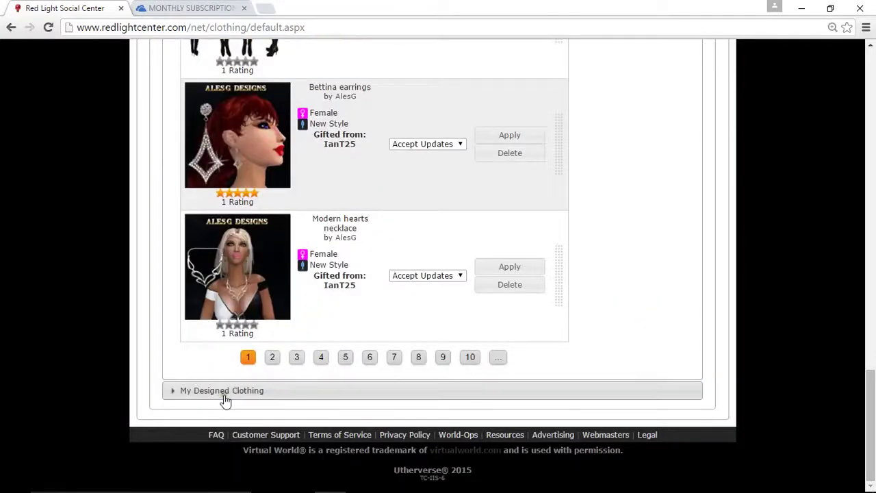
click(226, 391)
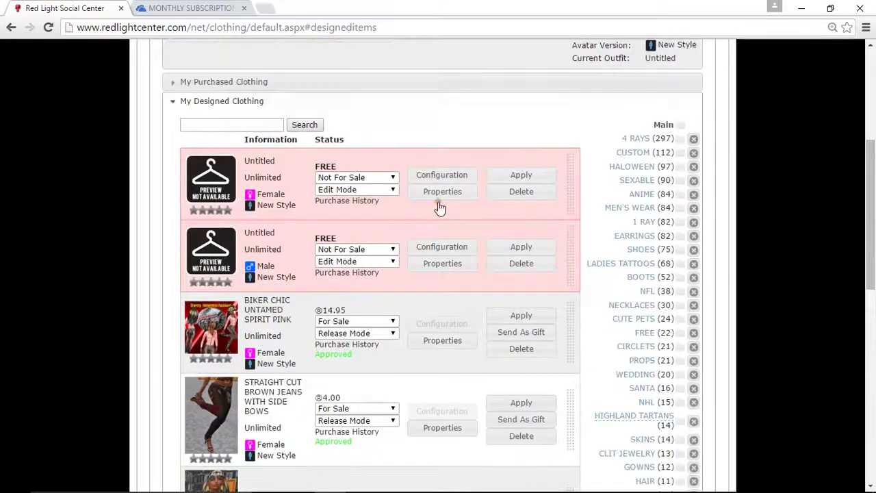
click(448, 180)
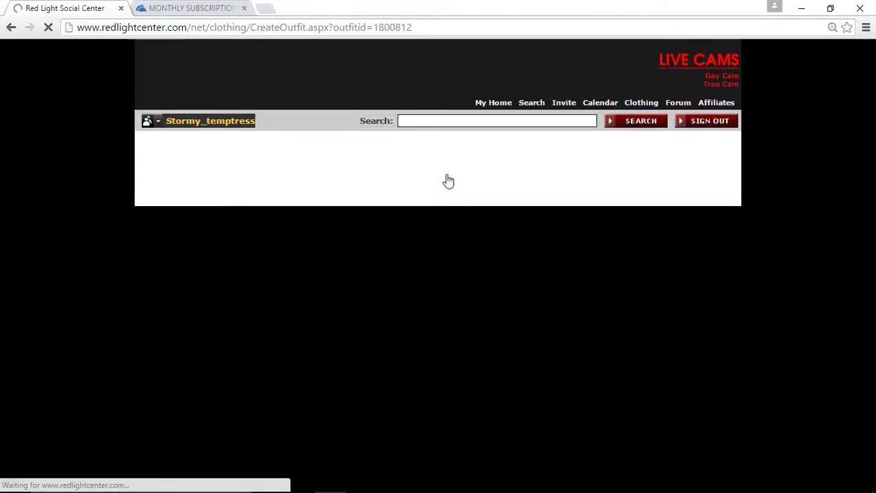
Replace the Short Skirt item's texture with DENIM SKIRT.png from the Desktop.
click(620, 404)
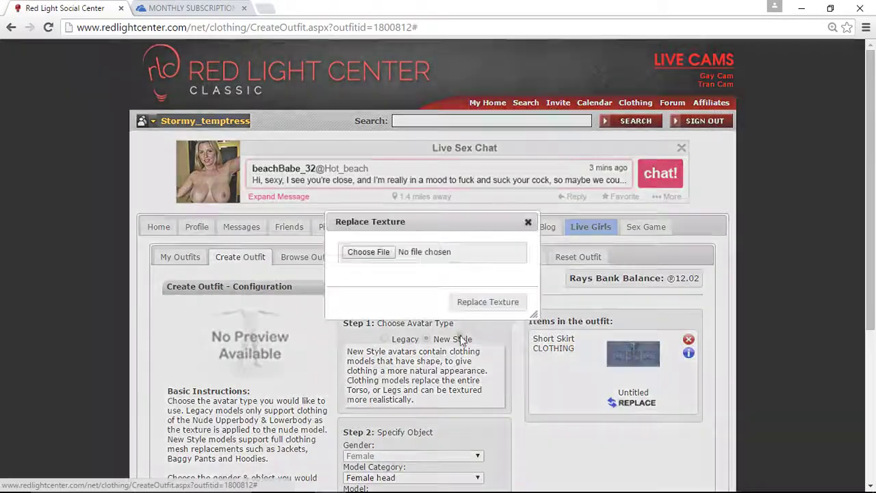
click(370, 253)
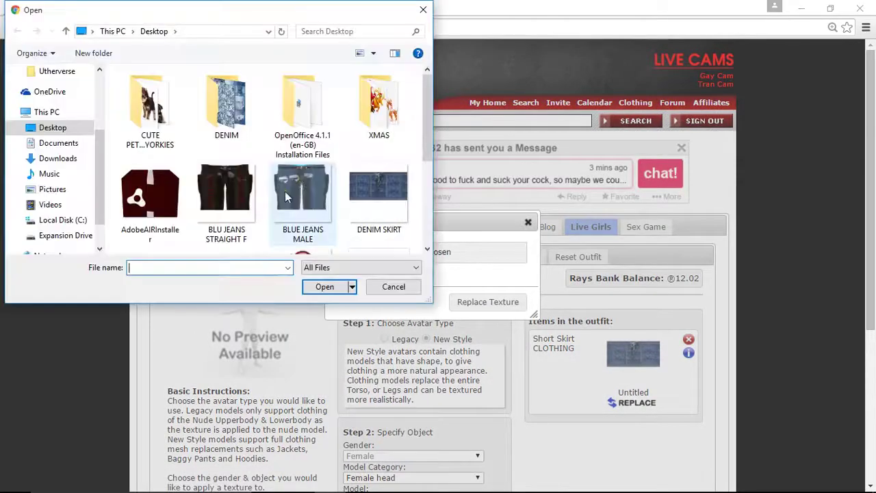
click(358, 183)
click(325, 288)
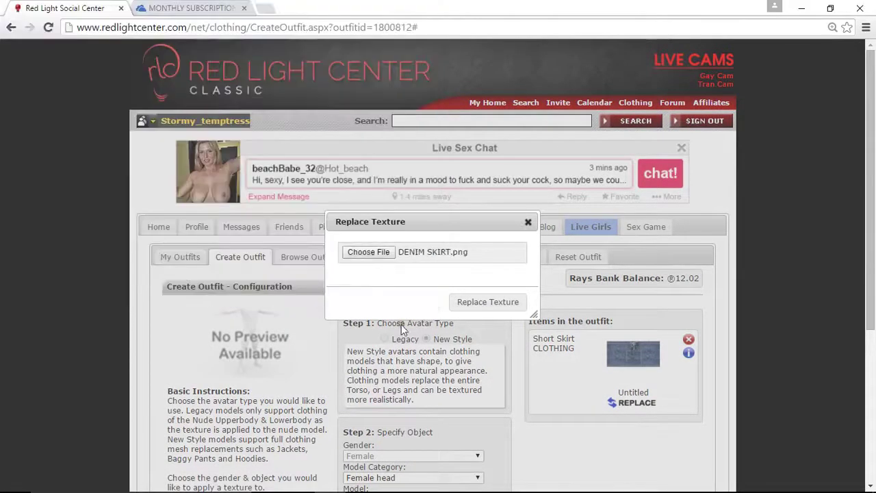
click(495, 304)
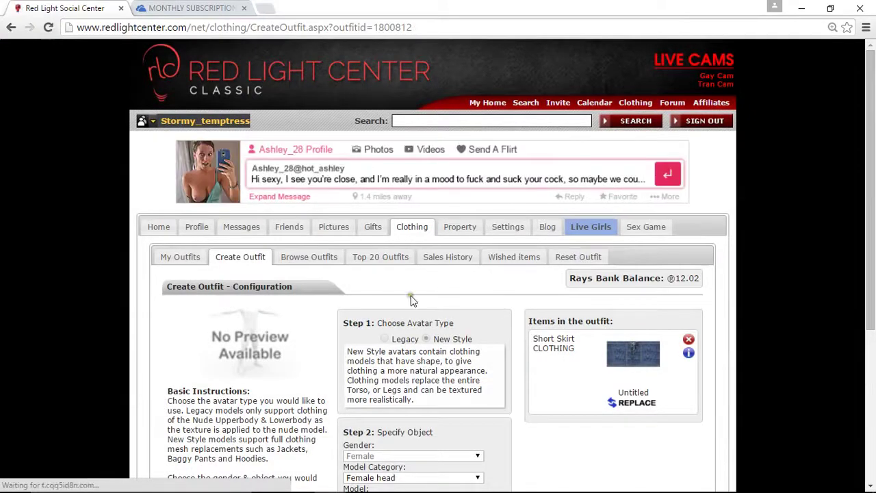
Continue to the outfit's properties page and test the outfit on the avatar.
scroll(410, 307, down, 5)
click(419, 380)
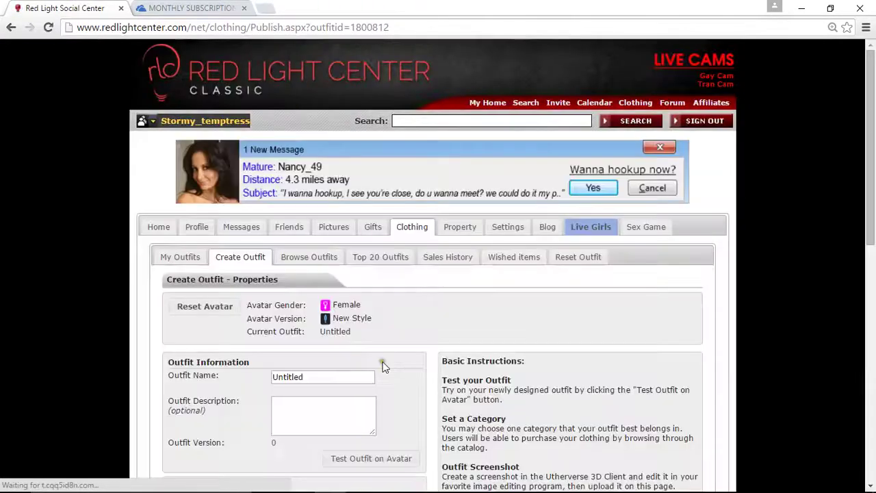
scroll(383, 364, down, 1)
click(356, 399)
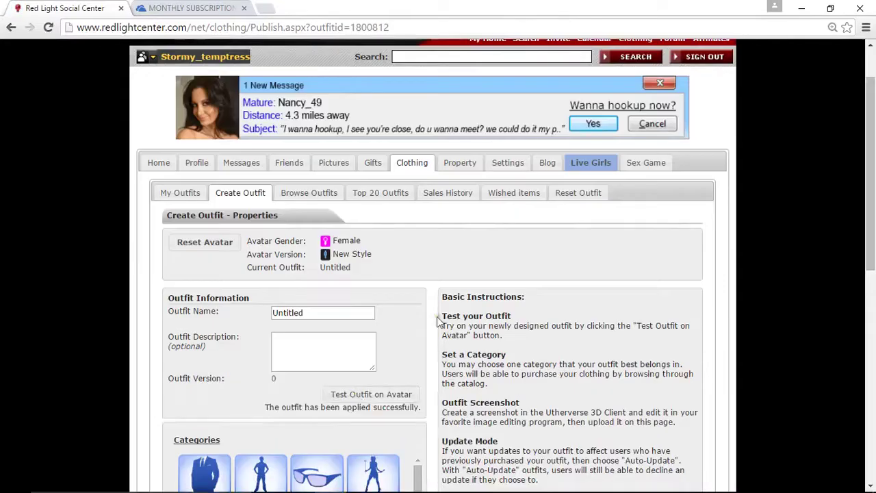
Switch to the Red Light Center 3D client, turn the avatar to inspect the skirt, and save the clothing change.
click(440, 487)
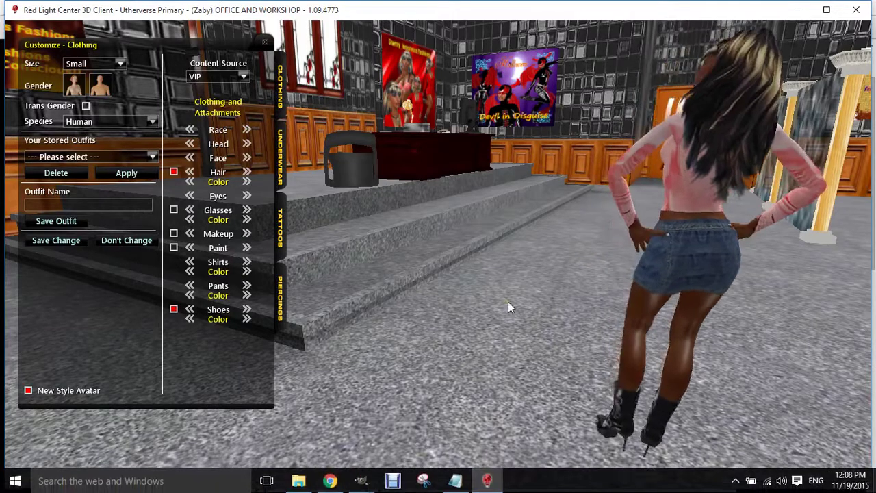
drag(509, 307, 784, 293)
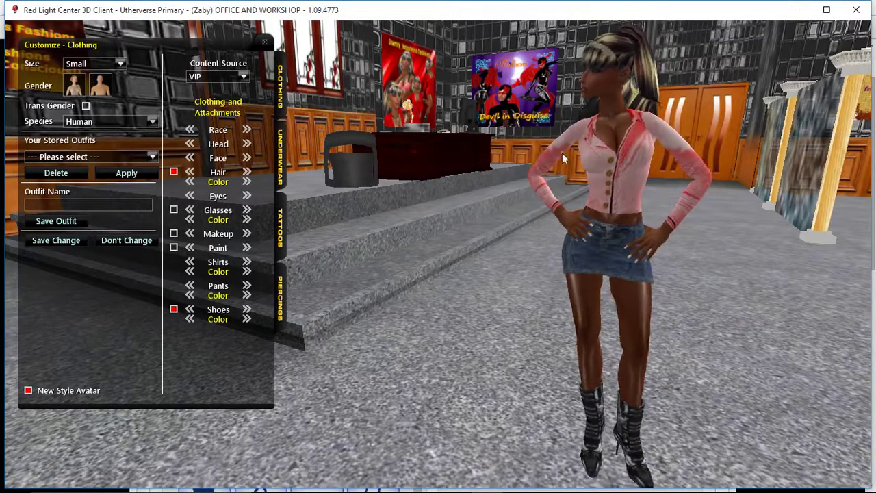
click(66, 240)
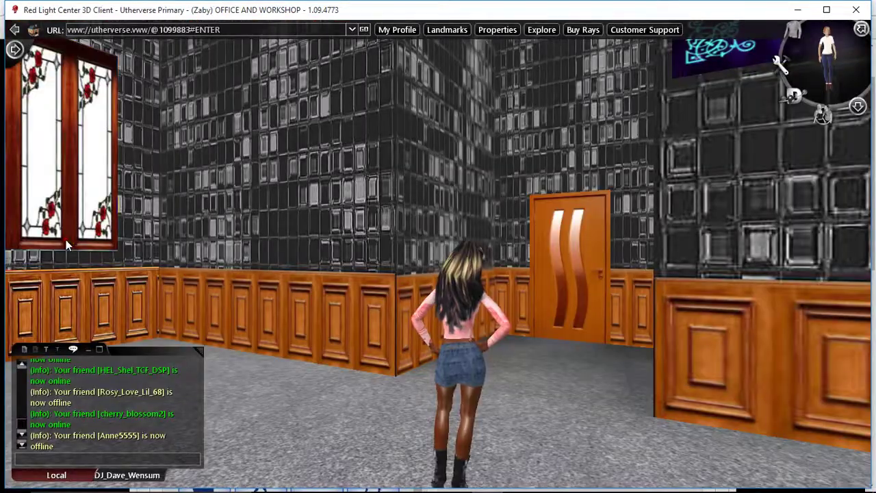
Open the private chat conversation and reply "lol just doing it now hun".
click(120, 474)
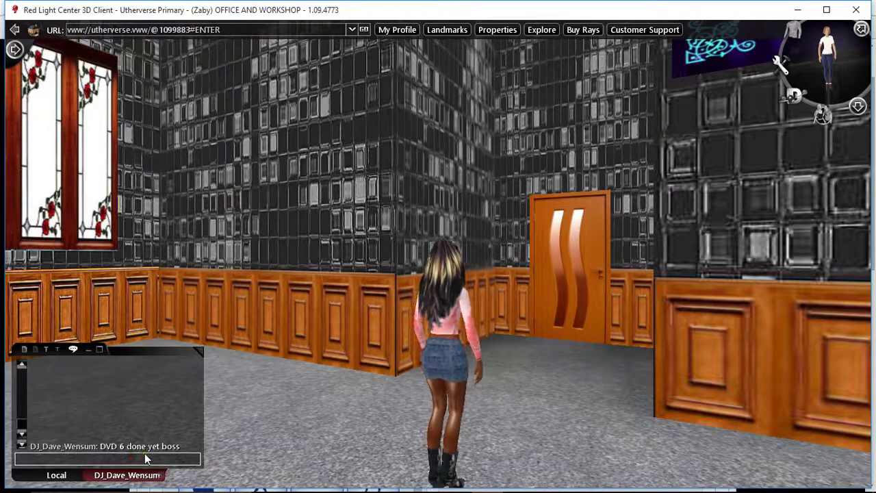
text(lol just)
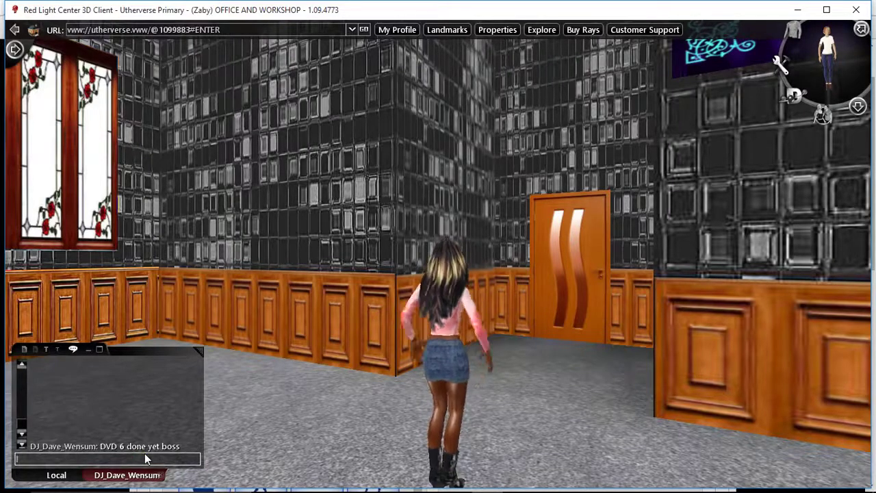
text( doi)
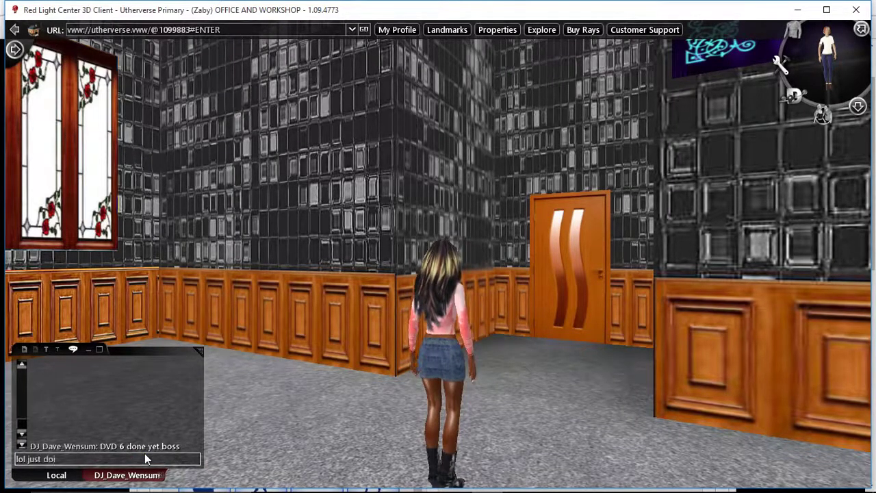
text(ng it now hun)
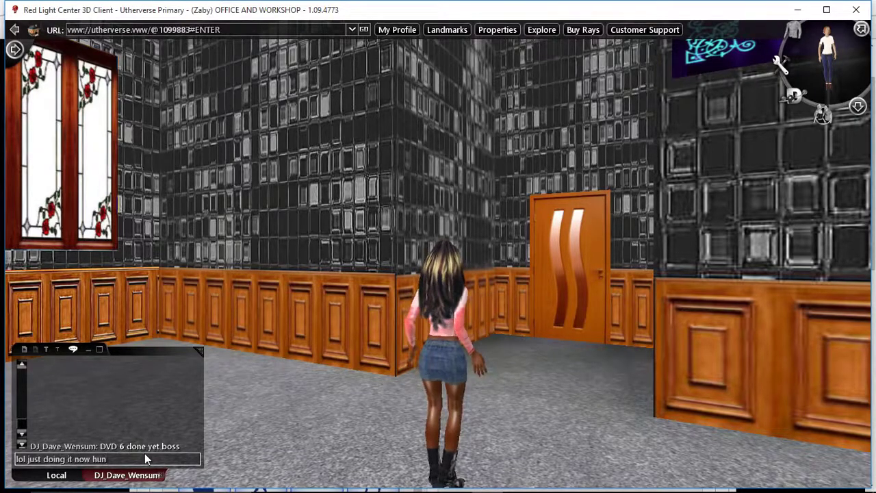
key(Return)
Send the follow-up chat message "wasnt well thru the night n slept in :0".
text(wasnt well)
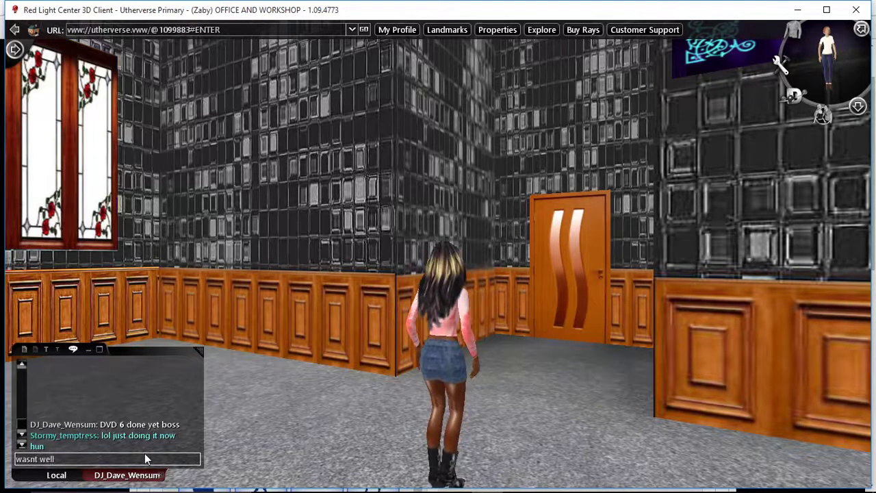
text( thru the ni)
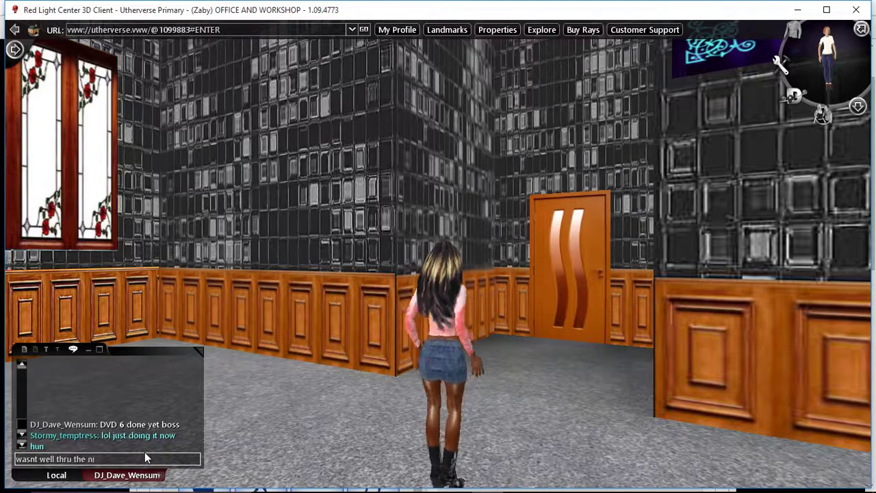
text(ght n slept in)
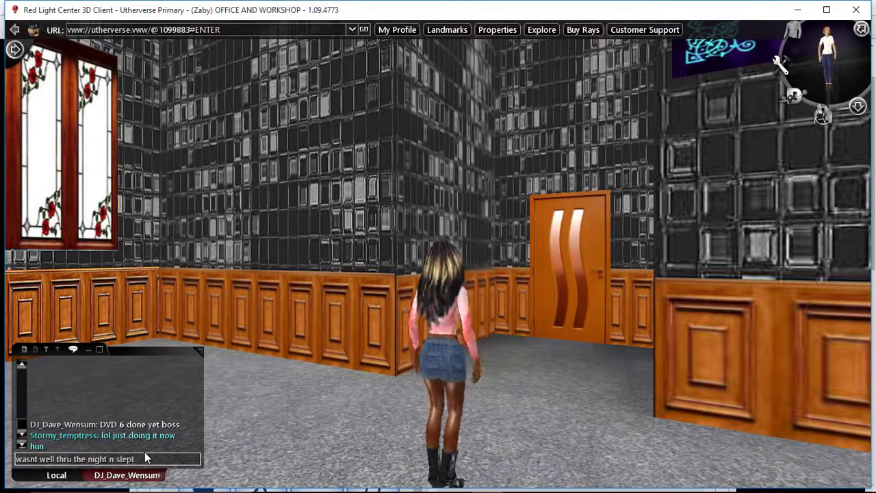
text(:0)
key(Return)
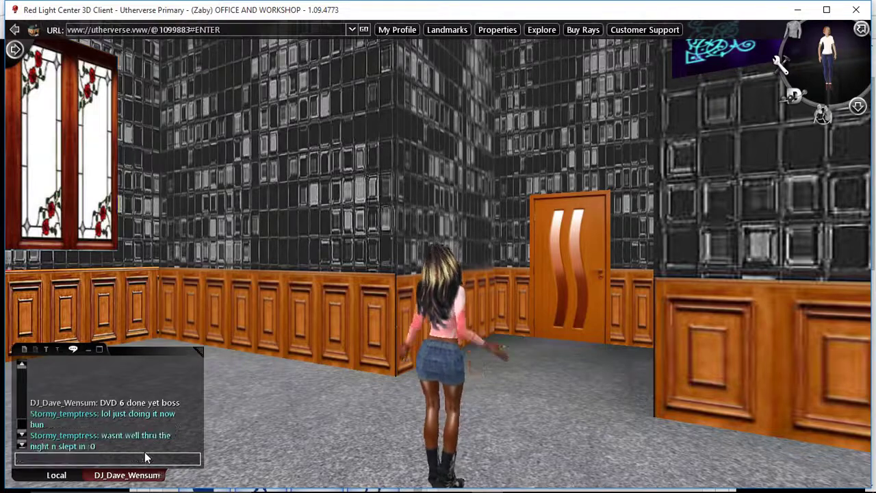
Set the online status to AFK in the general settings and apply it.
click(780, 65)
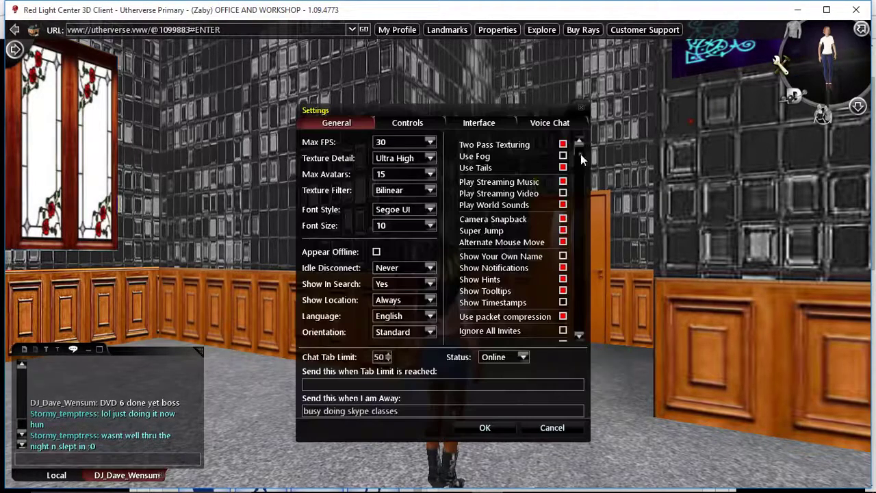
click(521, 357)
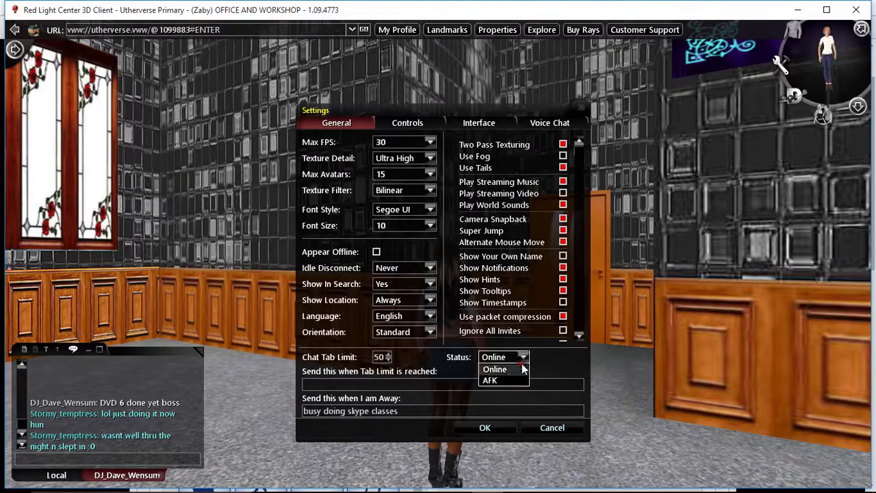
click(491, 395)
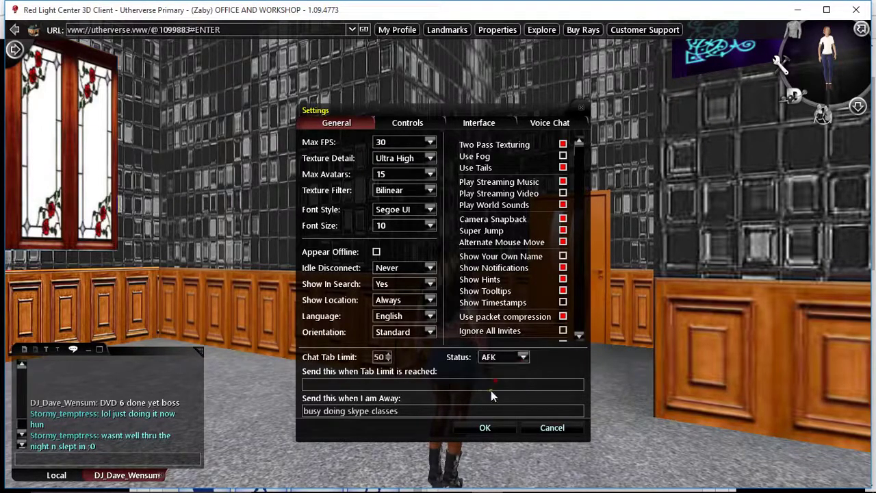
click(483, 426)
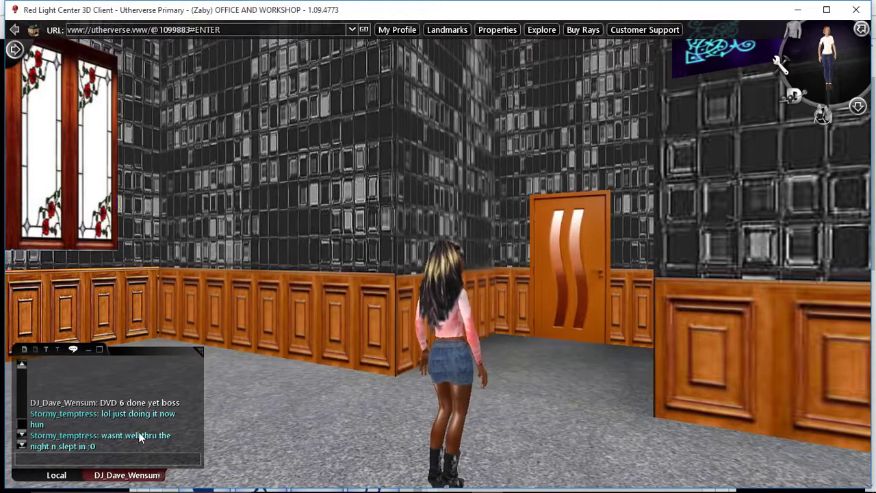
Reopen the avatar's clothing customization view to see the denim skirt from the front.
mouse_move(239, 489)
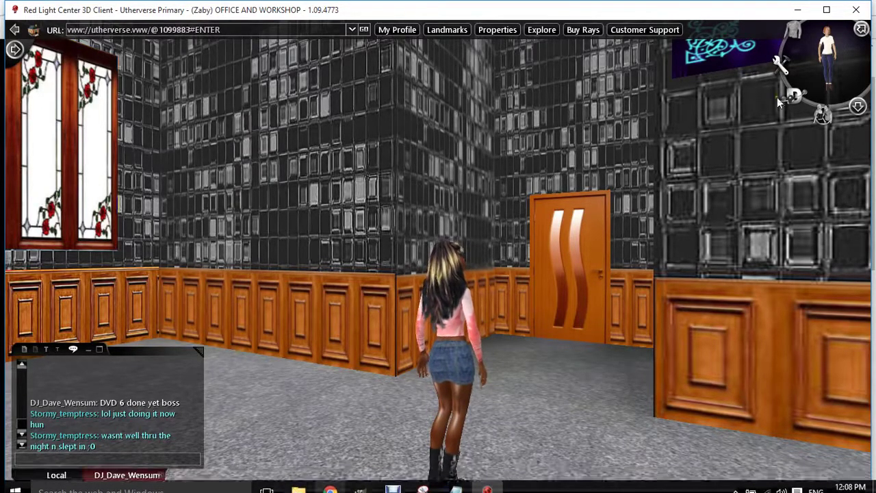
click(794, 32)
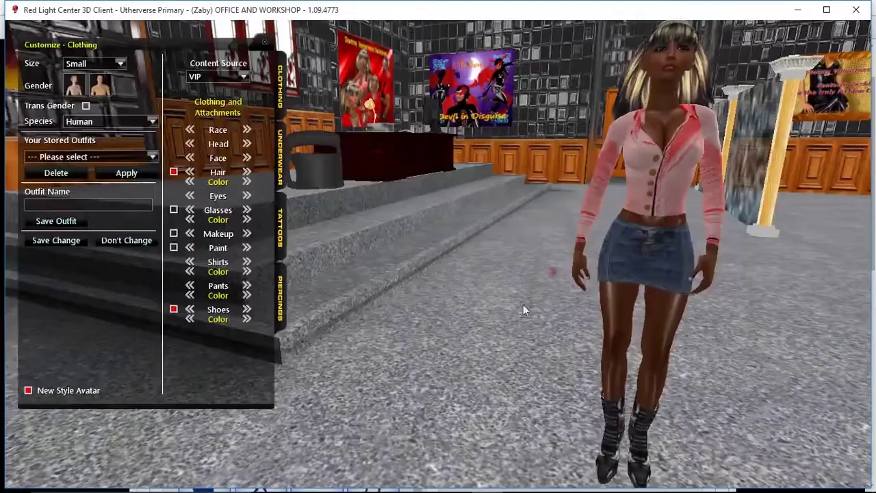
Switch to GIMP and close the depositphotos Denim-Texture-4 image without saving its changes.
click(360, 480)
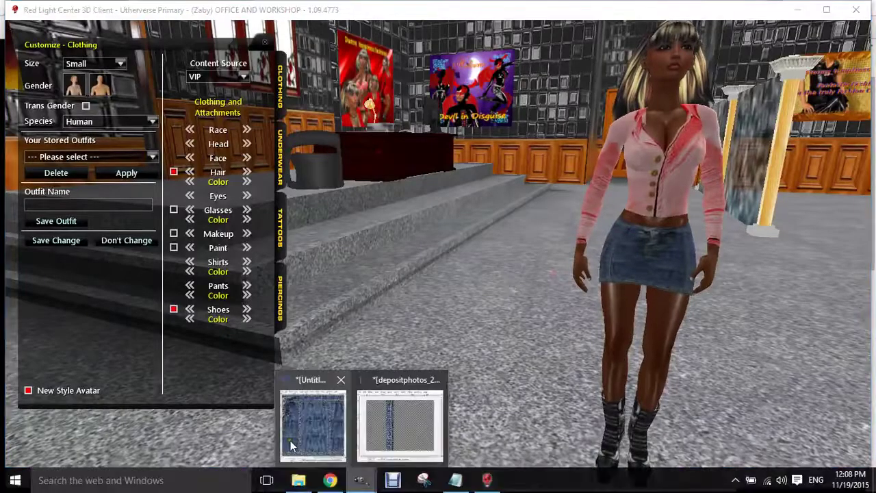
click(291, 445)
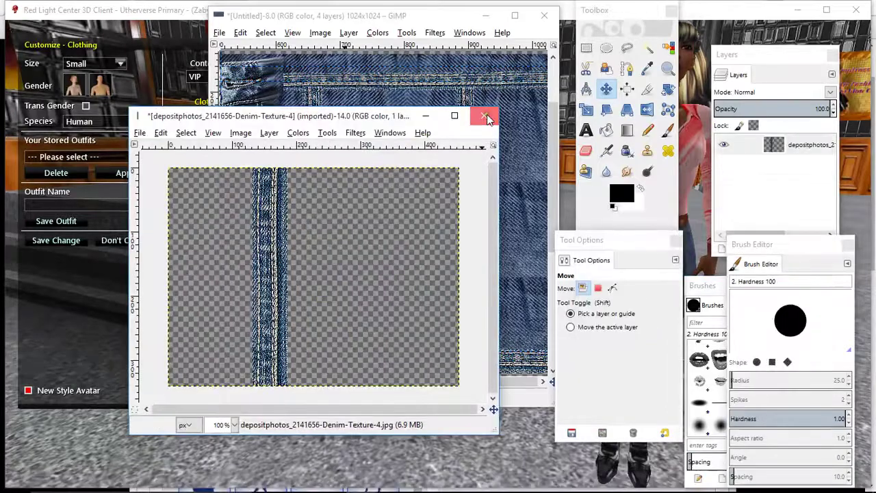
click(484, 115)
click(319, 347)
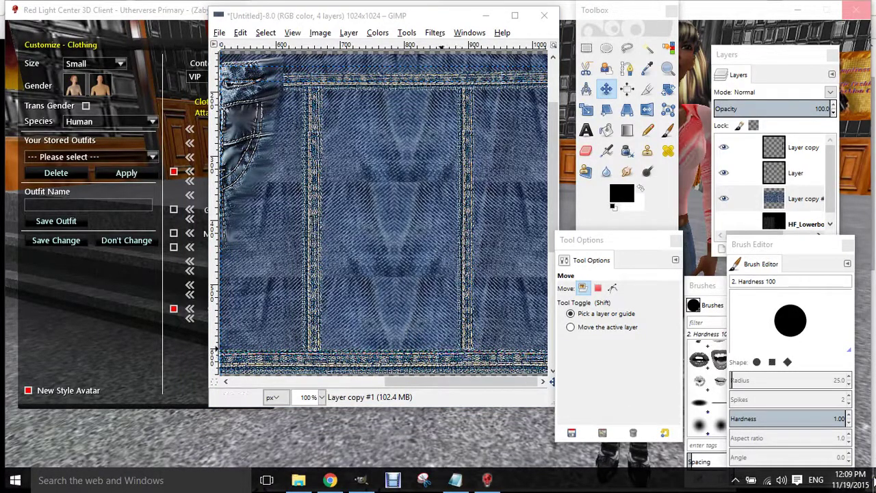
Minimize GIMP, the 3D client and Chrome to reveal the desktop.
click(485, 15)
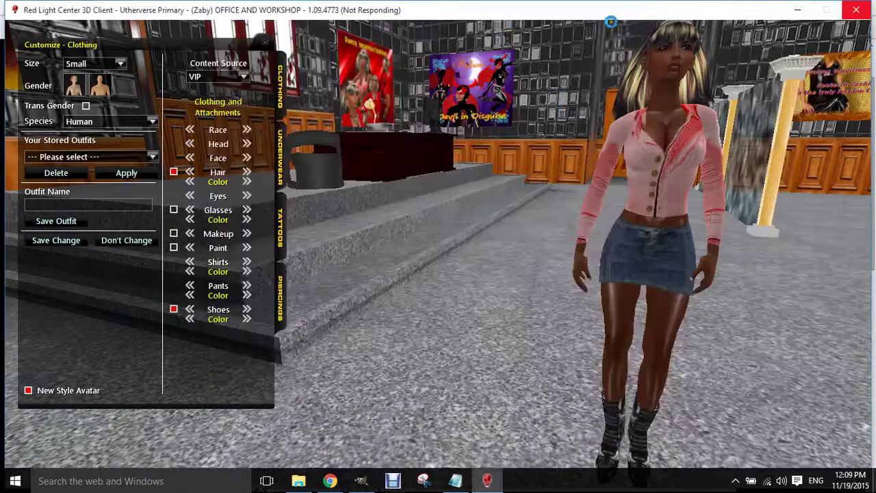
click(799, 14)
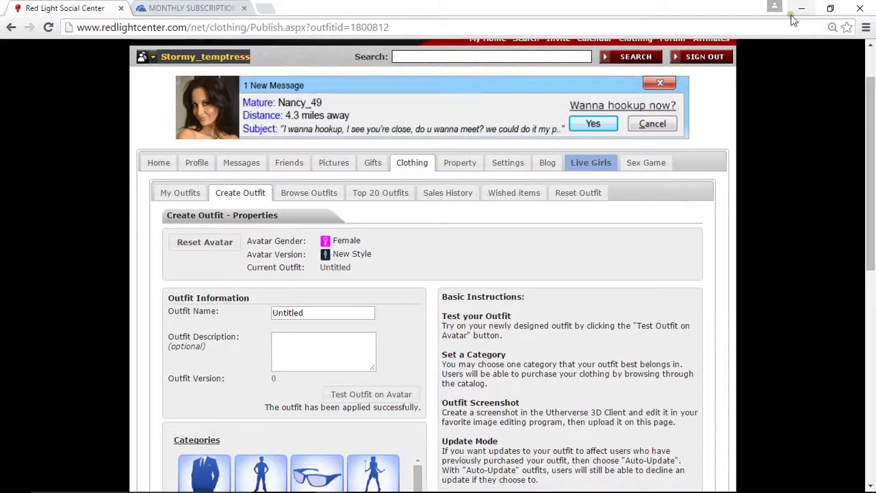
click(802, 12)
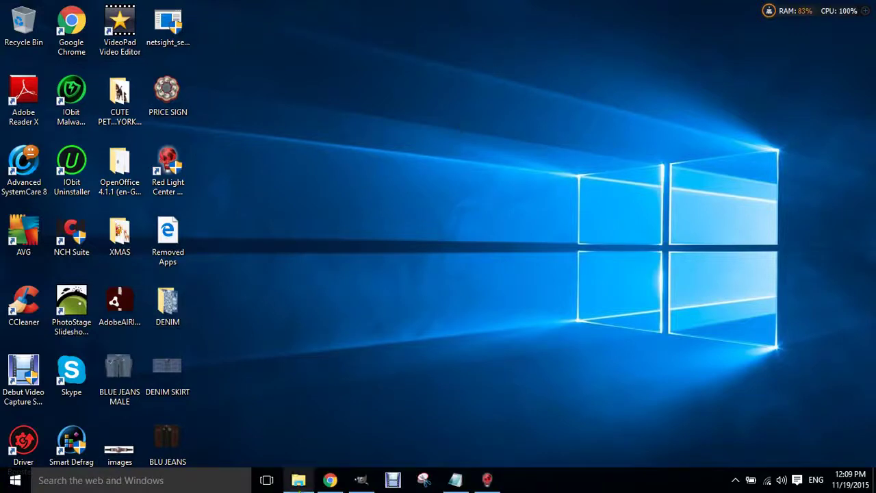
Open closeup-of-blue-denim-texture from the DENIM folder in GIMP and minimize the folder window.
click(299, 483)
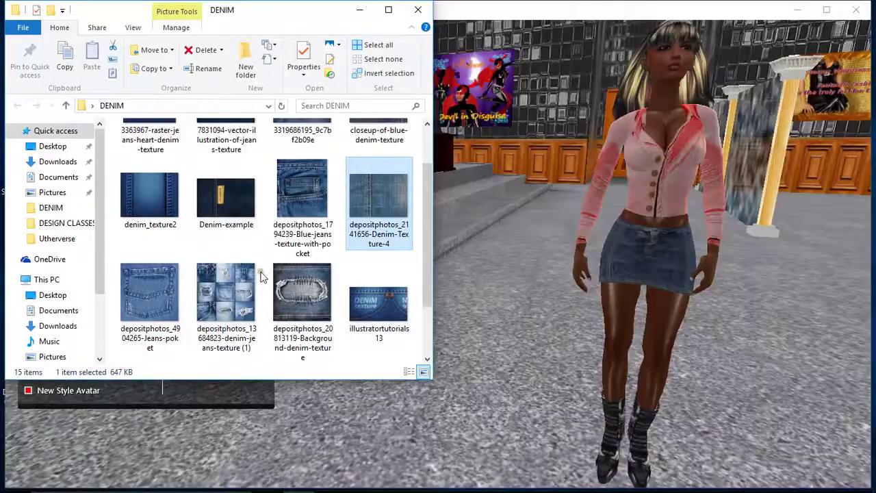
scroll(225, 233, up, 1)
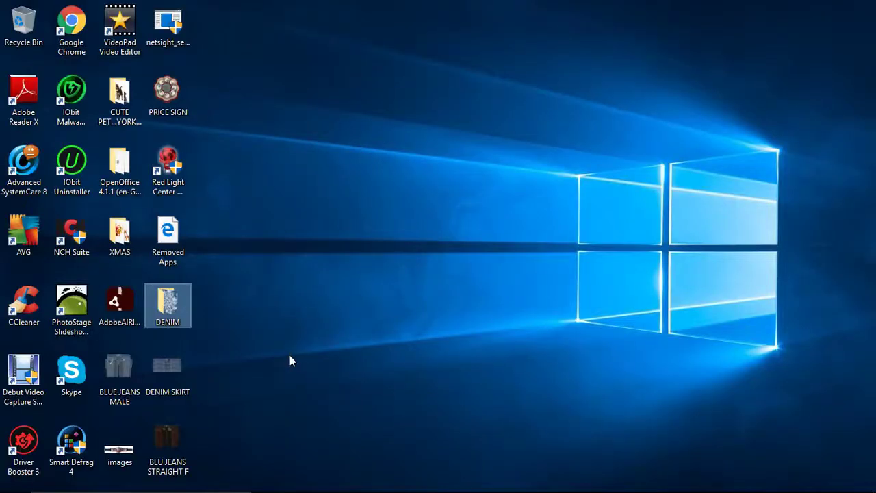
click(299, 480)
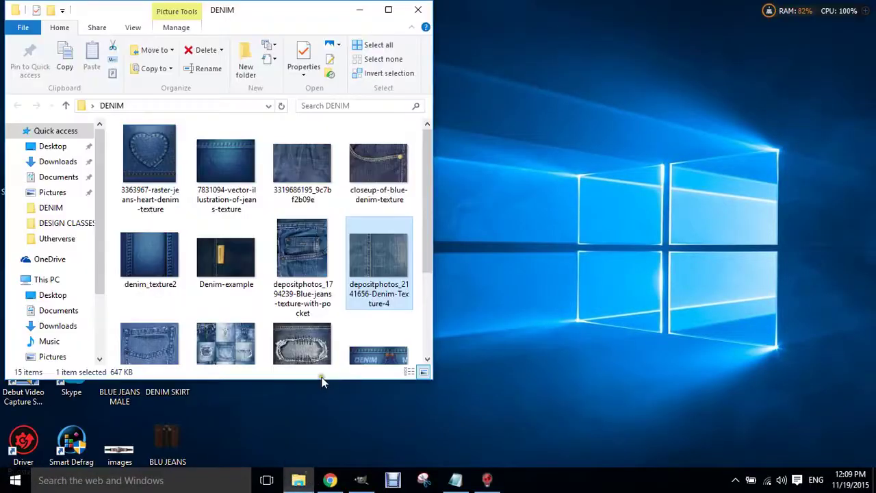
click(372, 165)
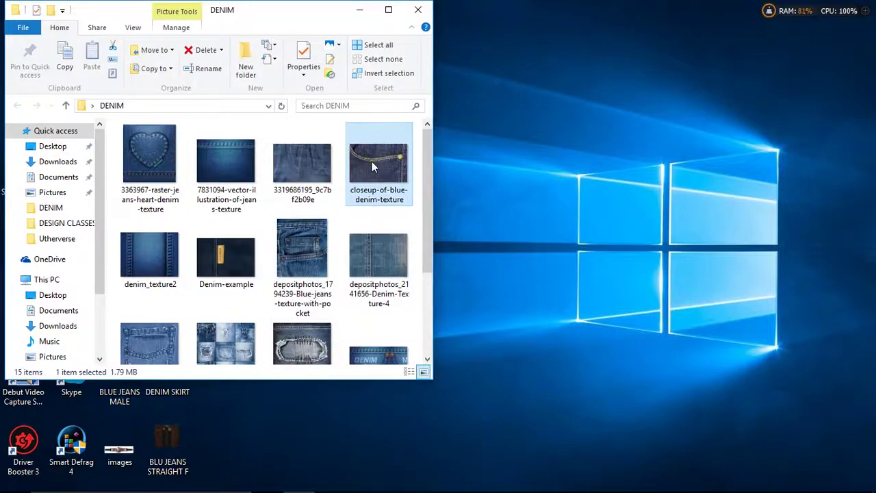
right_click(371, 162)
mouse_move(418, 323)
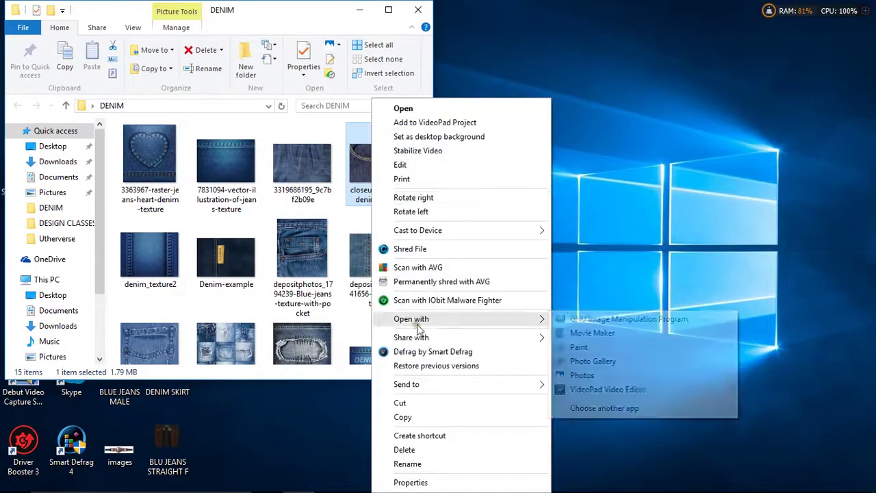
click(606, 319)
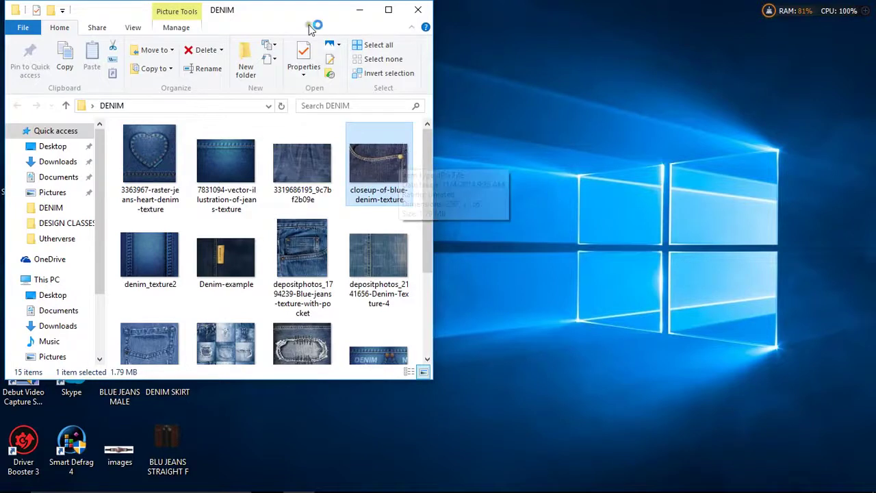
click(358, 11)
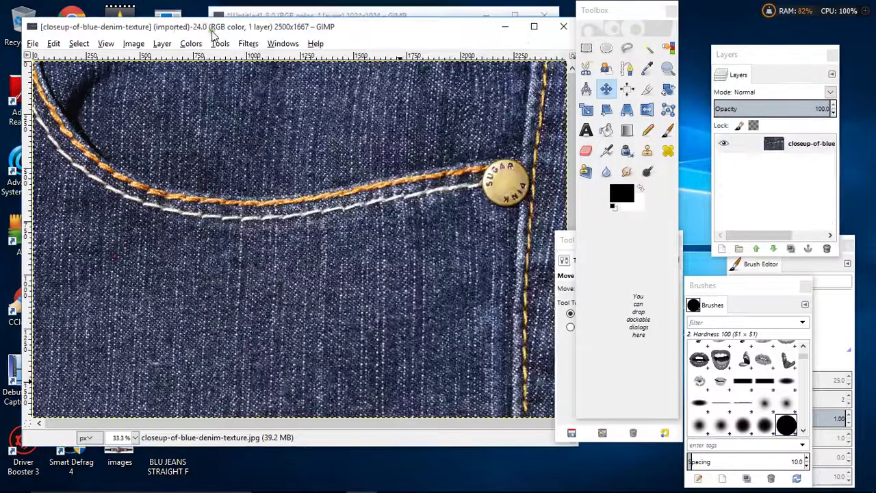
Scale the closeup-of-blue-denim-texture image down to 442 × 295 pixels.
click(133, 43)
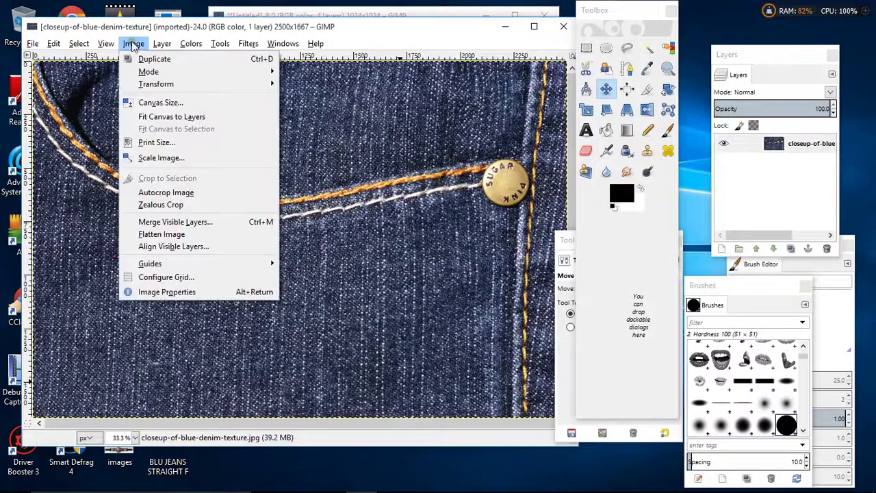
click(153, 161)
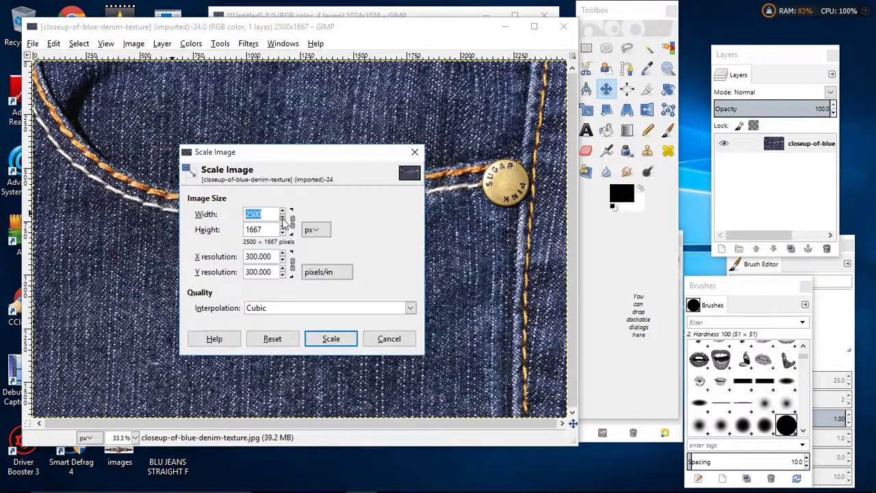
click(282, 217)
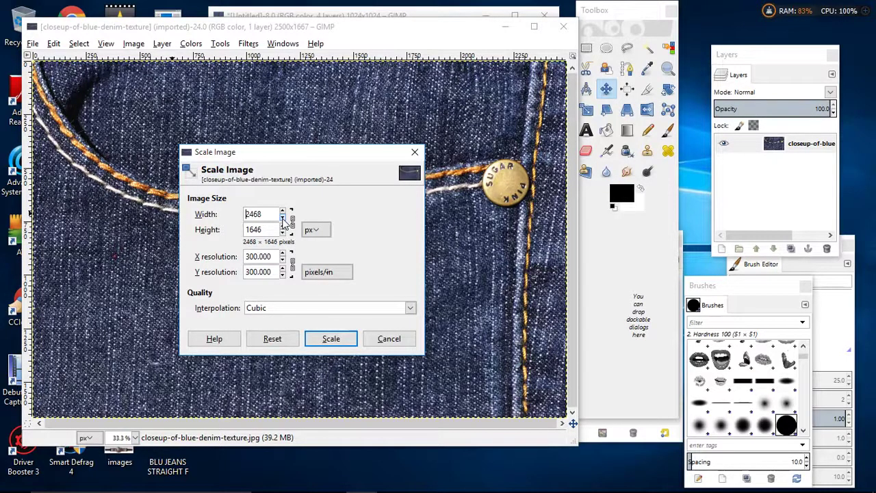
click(283, 219)
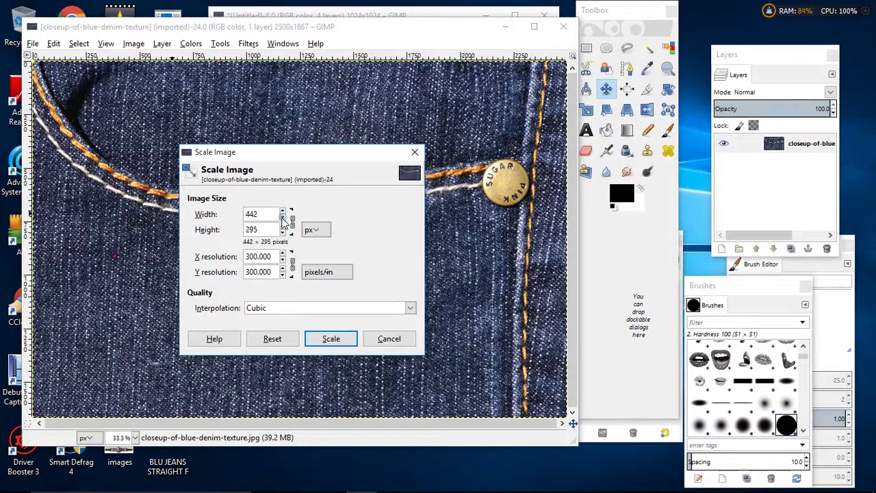
click(322, 339)
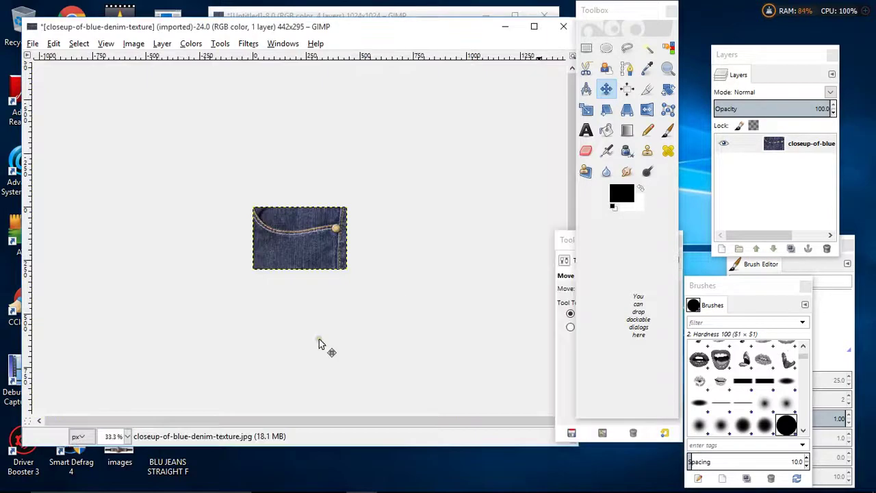
Shrink and reposition the closeup image's window over the skirt texture and add an alpha channel to its layer.
drag(313, 16, 313, 170)
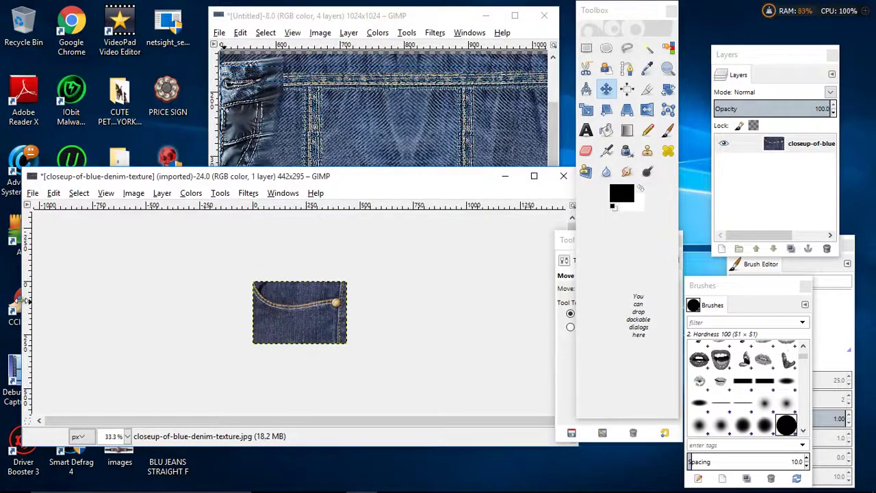
drag(20, 301, 273, 301)
drag(463, 182, 326, 41)
click(240, 295)
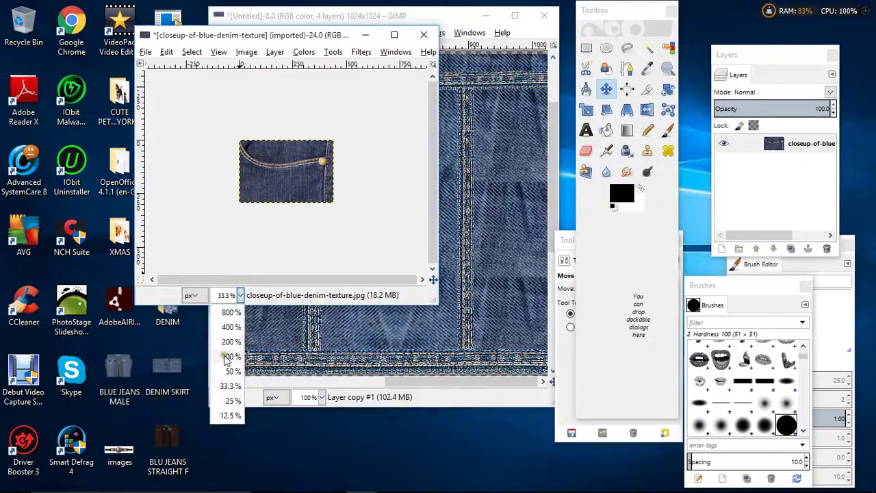
click(226, 359)
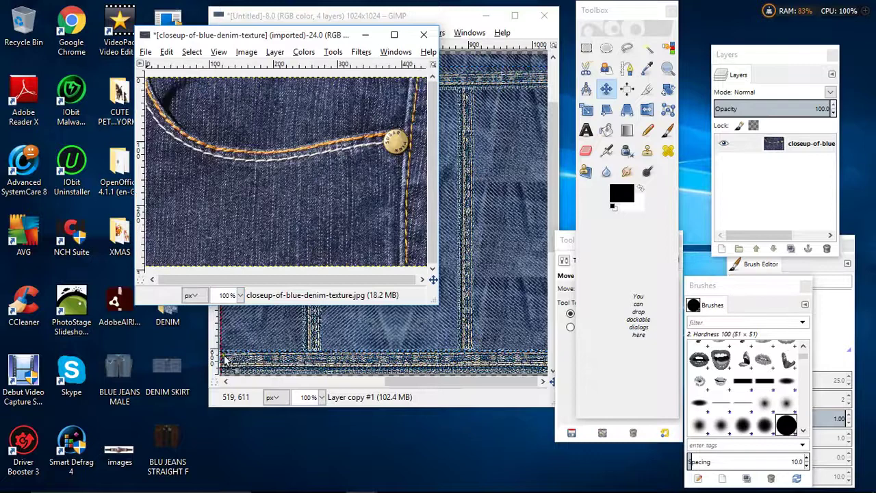
click(241, 295)
click(230, 347)
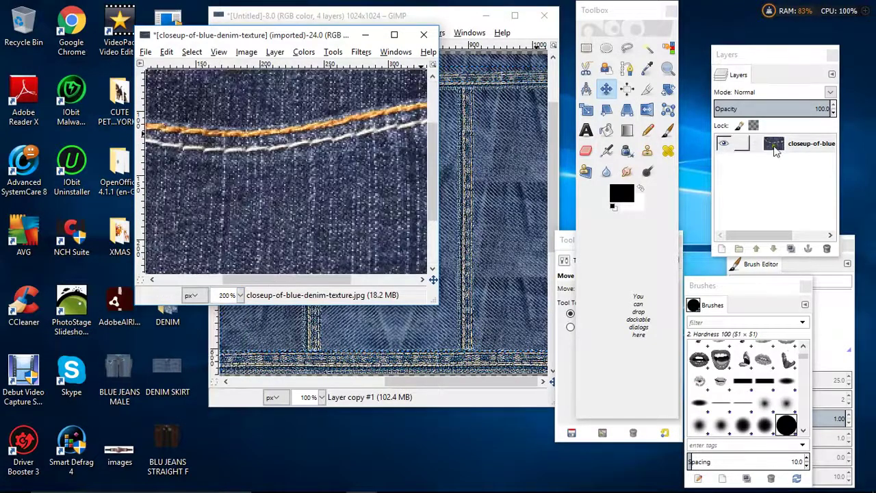
right_click(794, 144)
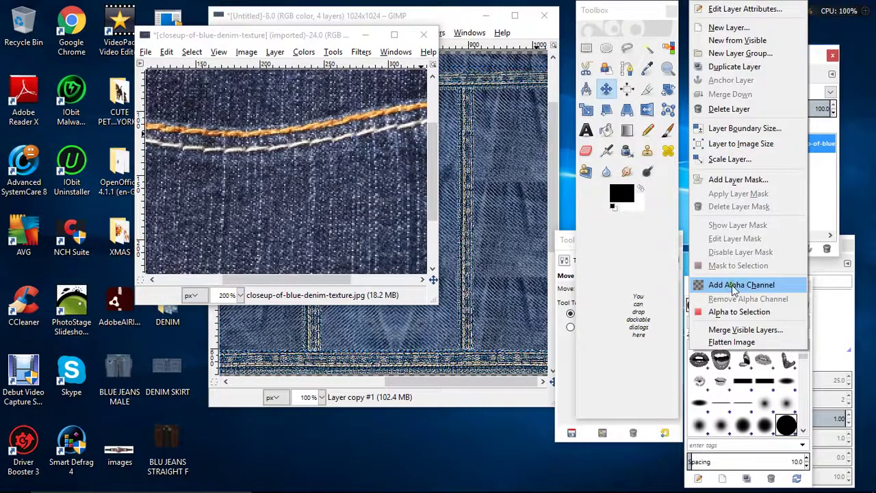
click(732, 288)
Start a Free Select outline at the image's top-left corner, tracing around the dark fold and along the upper edge of the orange pocket stitching.
click(627, 47)
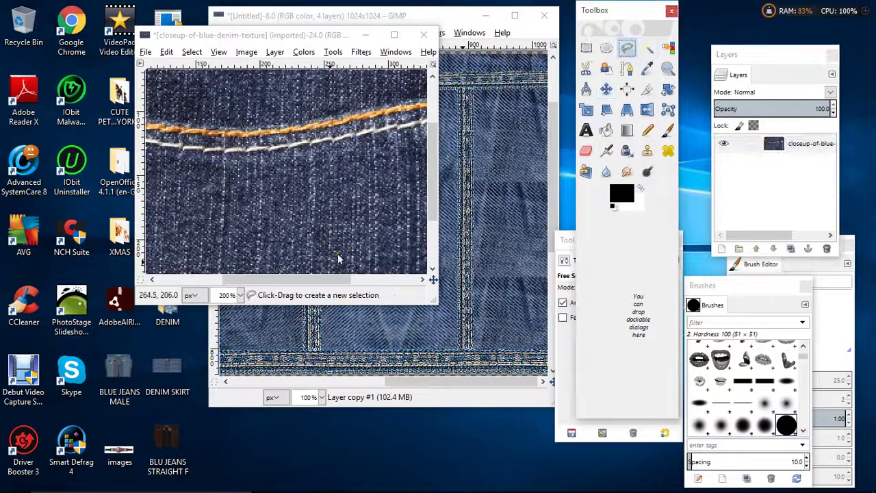
drag(319, 279, 185, 276)
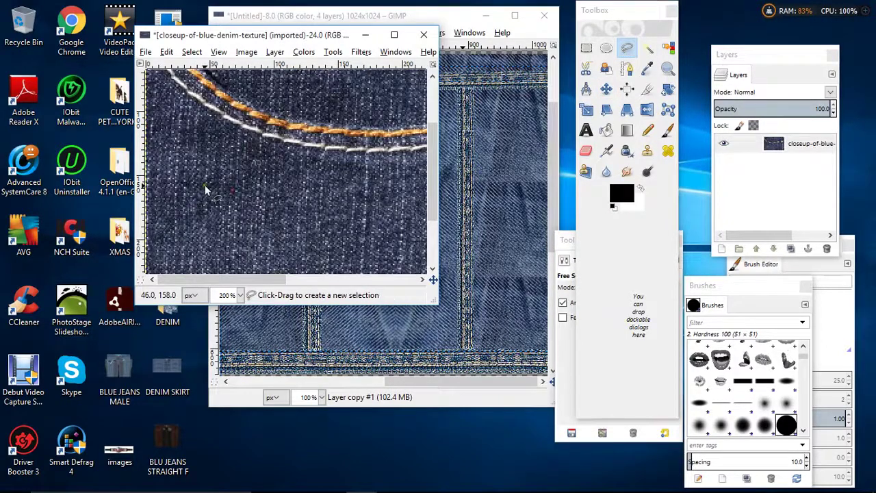
scroll(206, 190, up, 5)
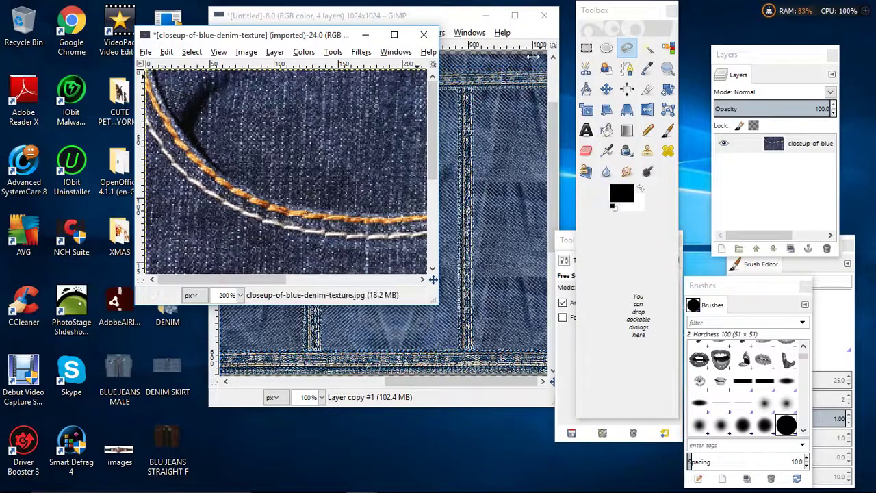
click(147, 72)
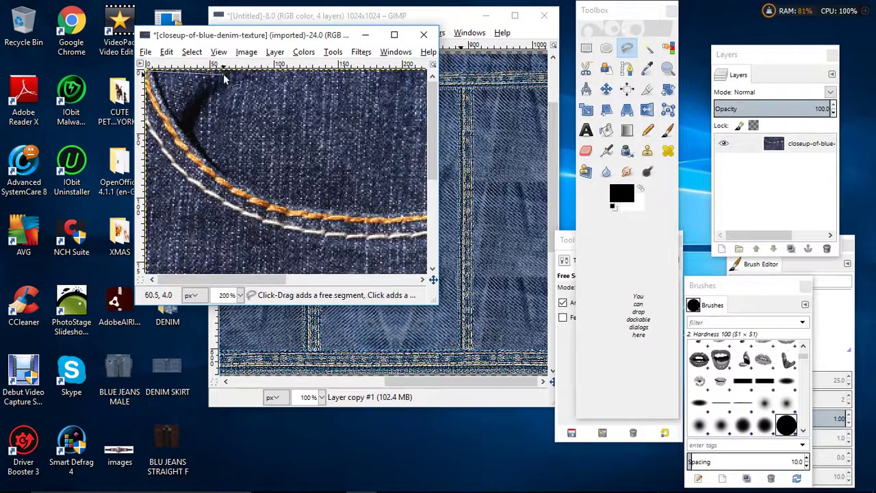
click(232, 74)
click(222, 144)
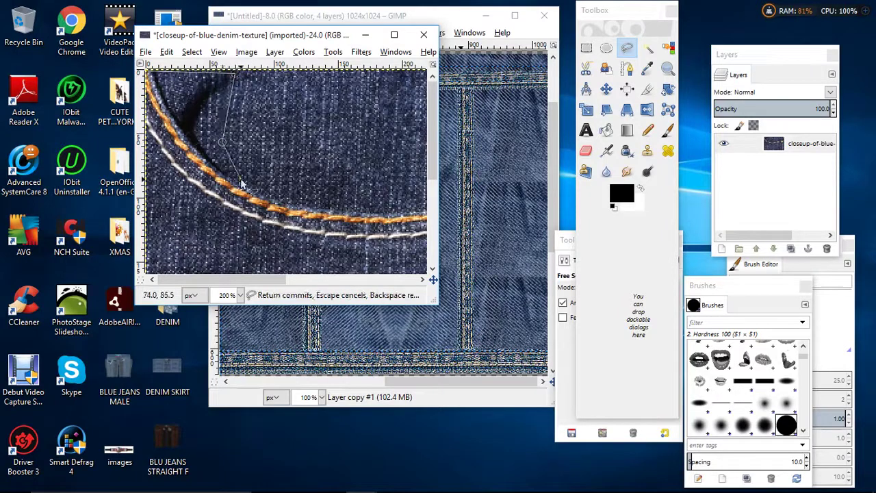
click(241, 182)
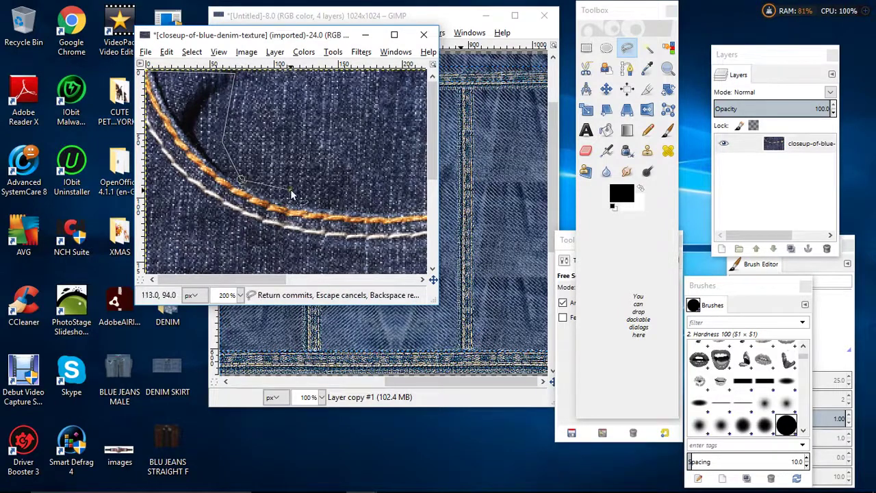
click(410, 211)
drag(271, 286, 345, 286)
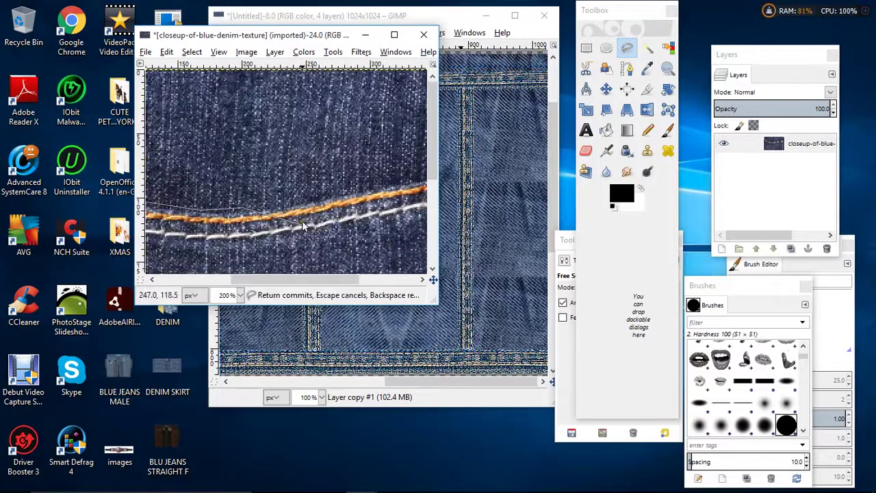
click(390, 183)
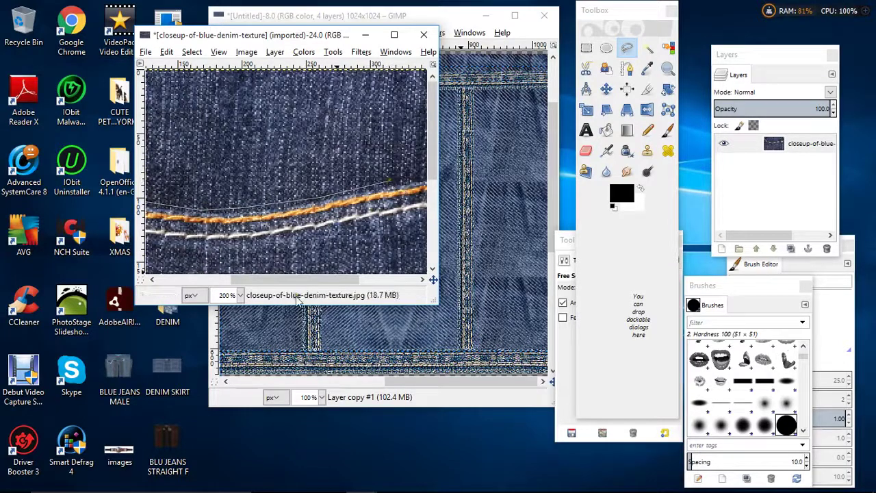
Continue the outline around the brass button and back below the white stitching, closing it at the starting corner.
drag(304, 279, 358, 279)
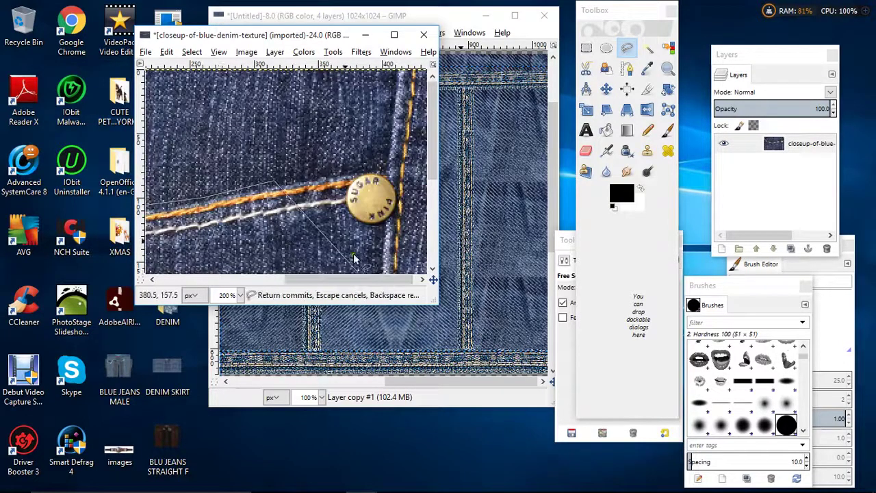
click(356, 167)
click(395, 171)
click(398, 210)
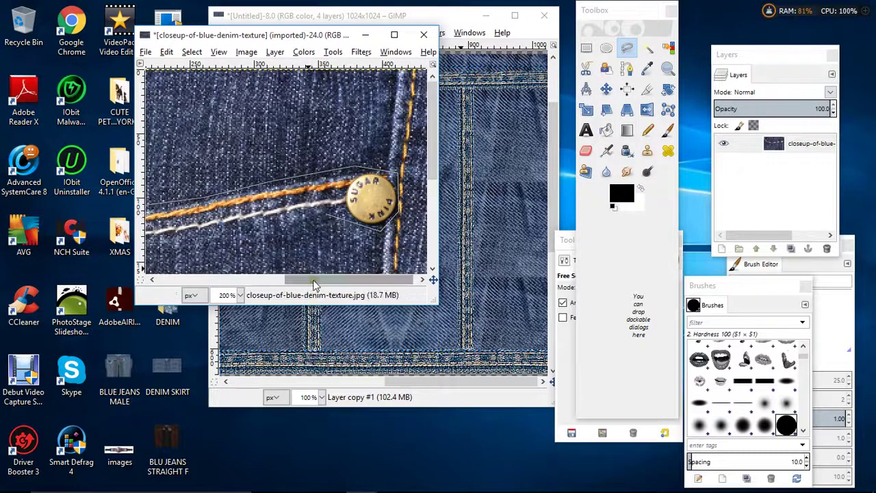
mouse_move(315, 279)
mouse_down()
mouse_move(185, 282)
mouse_move(176, 260)
mouse_up()
click(271, 242)
click(198, 219)
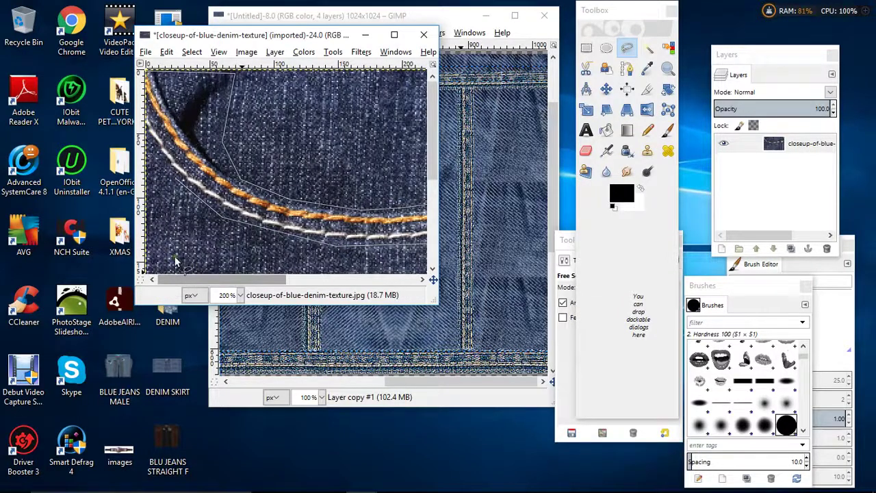
click(175, 177)
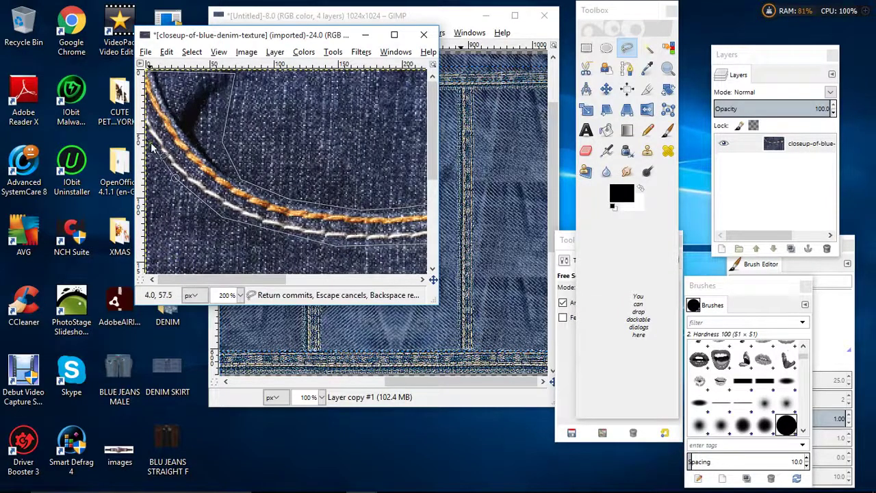
double_click(147, 72)
Invert the selection, cut away the denim outside the pocket trim and clear the selection.
click(191, 52)
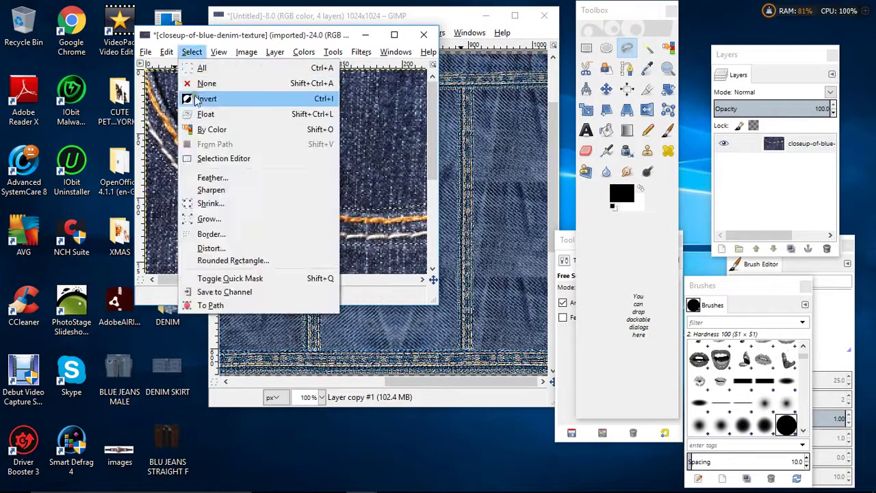
click(202, 98)
right_click(259, 154)
mouse_move(288, 177)
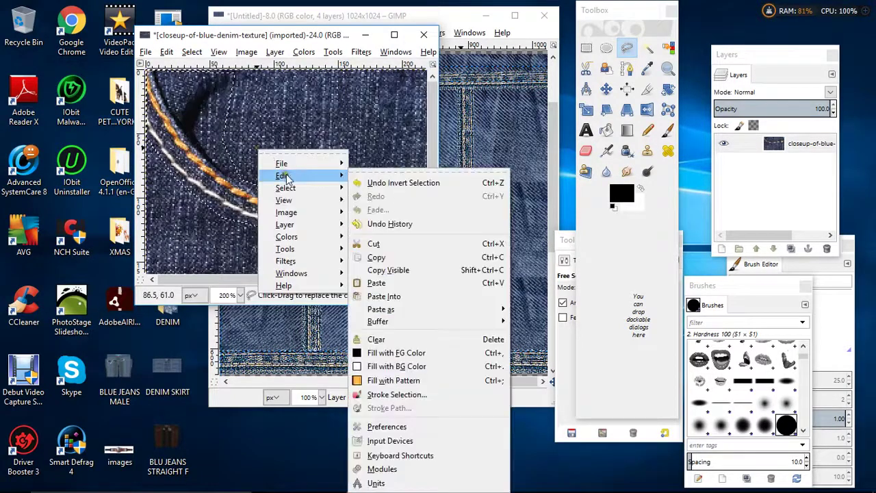
click(374, 244)
click(586, 49)
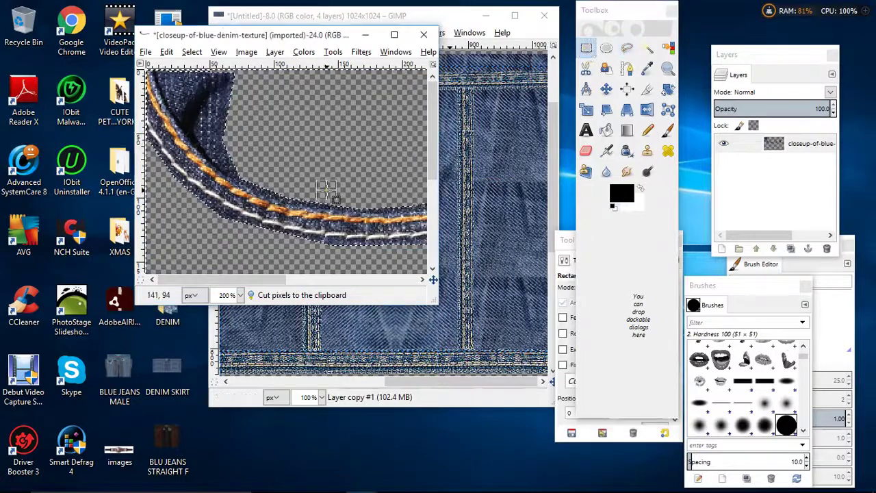
click(311, 120)
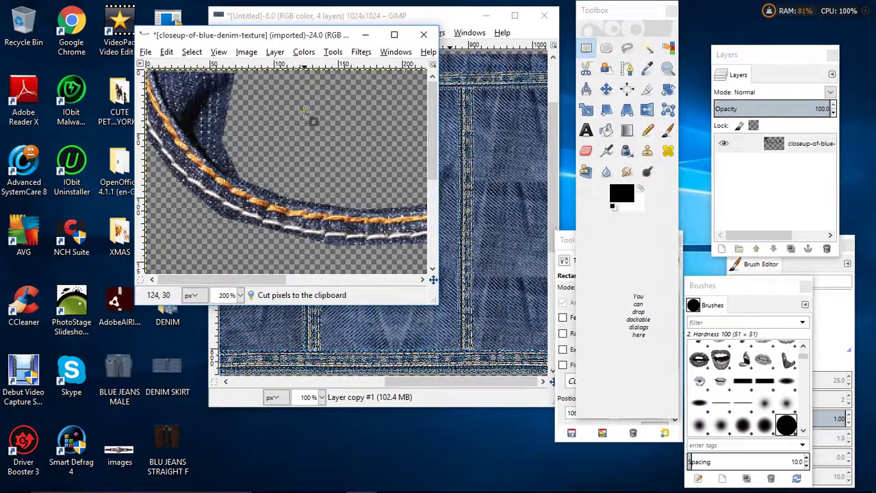
Sharpen the cut-out pocket trim by repeating the last Sharpen filter.
click(606, 89)
click(360, 53)
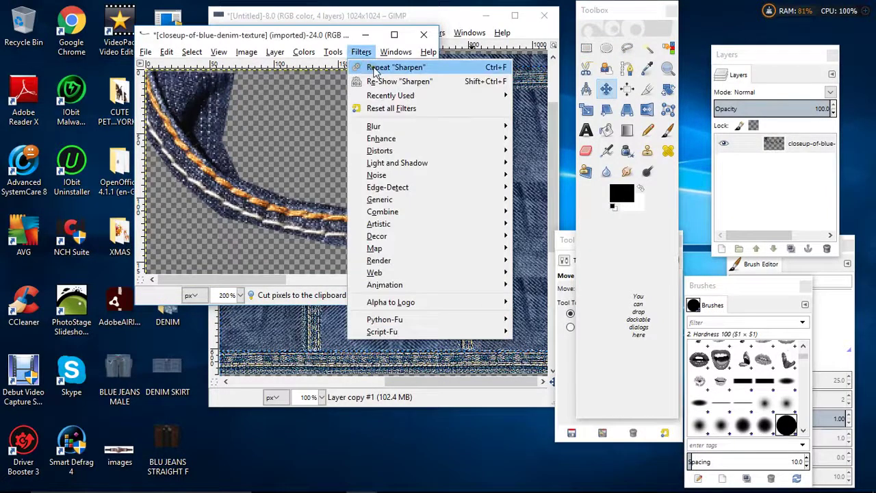
click(390, 67)
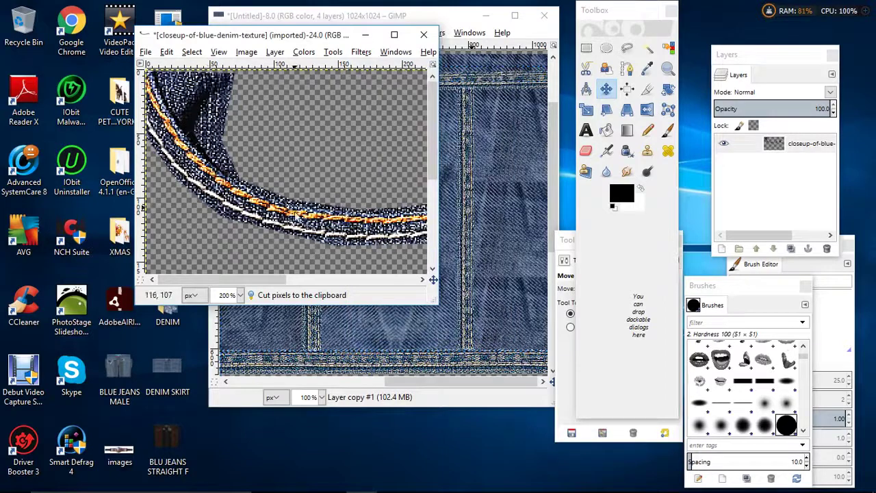
Copy the sharpened pocket trim and switch to the 1024x1024 skirt image.
right_click(211, 167)
mouse_move(236, 192)
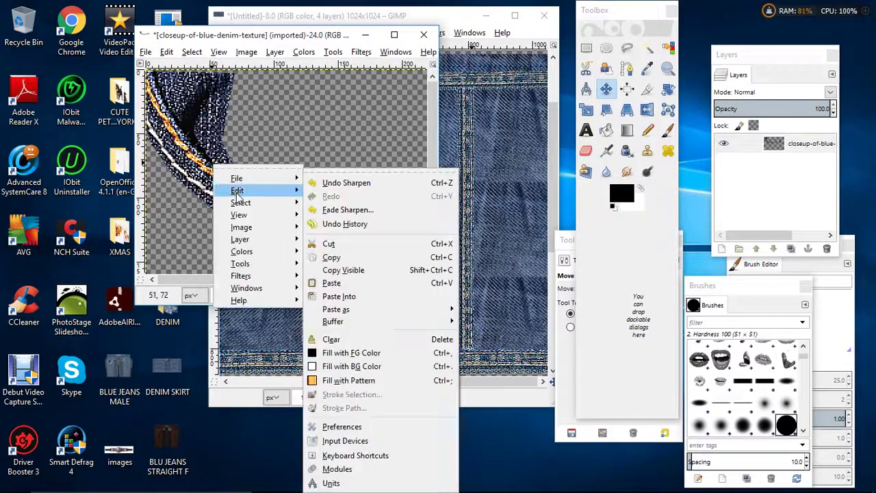
click(344, 257)
click(363, 21)
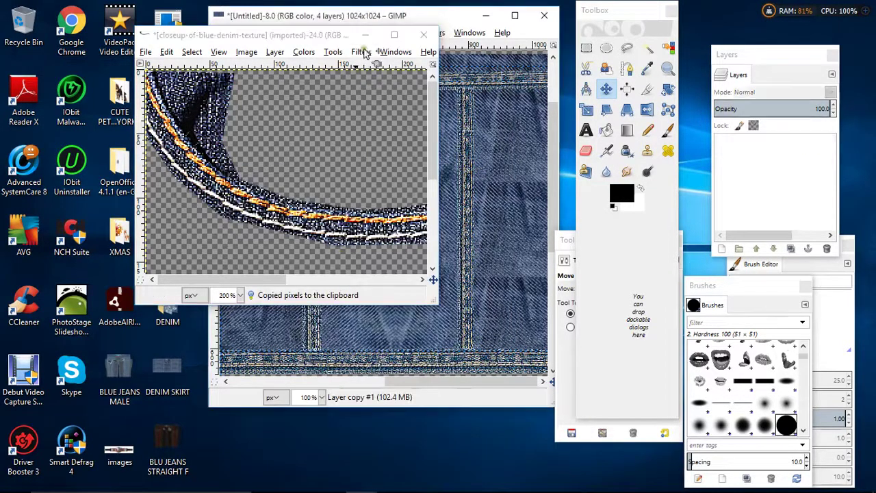
Merge the two upper layers down one after the other into Layer copy #1.
right_click(808, 150)
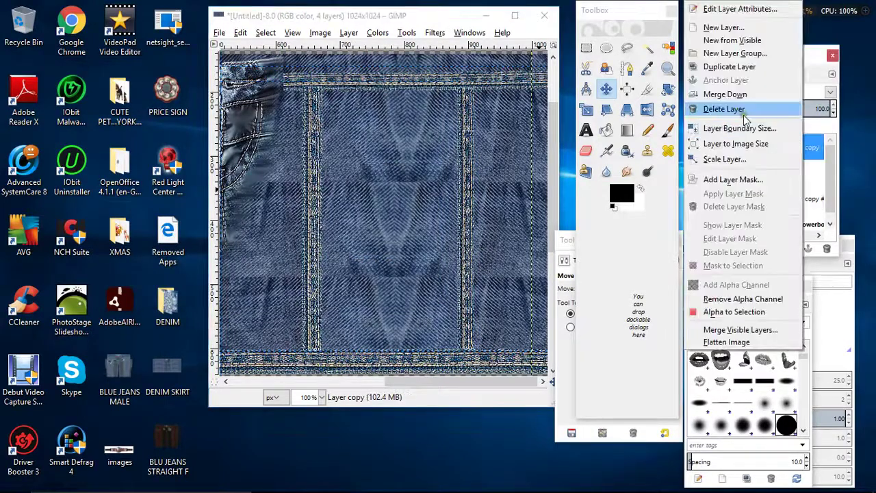
click(720, 92)
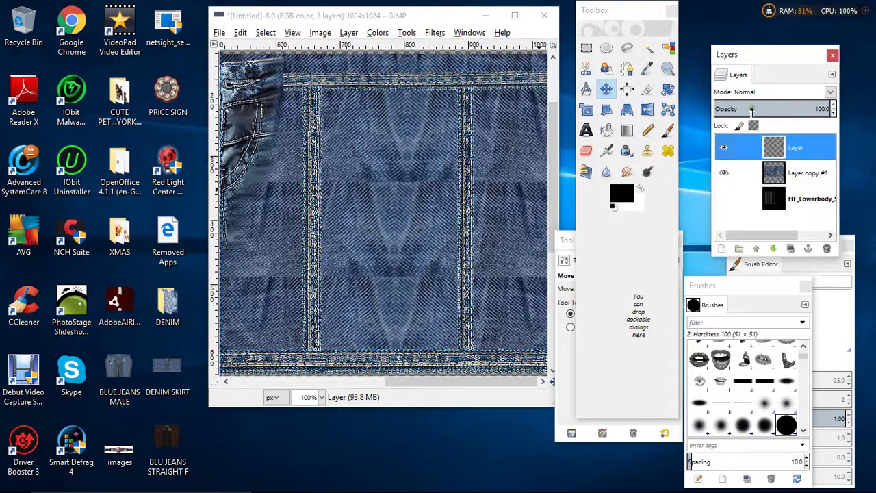
right_click(797, 149)
click(723, 92)
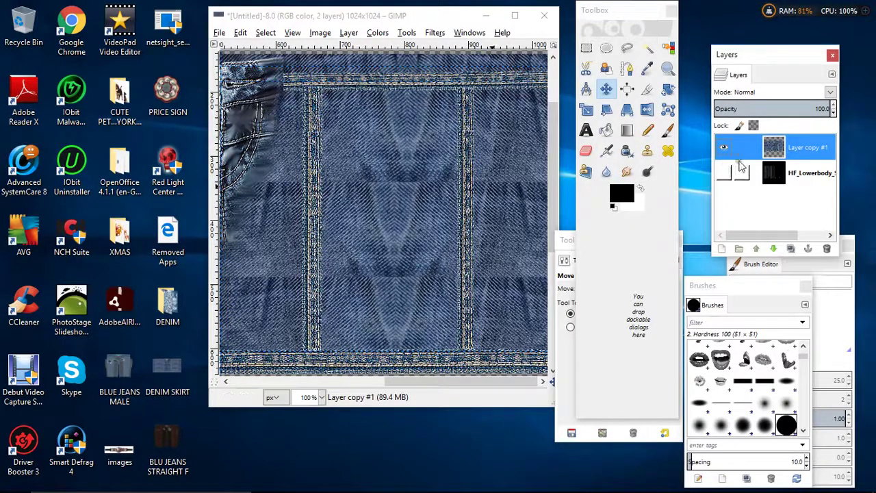
Add a new 1024 × 1024 px transparent layer and paste the copied pocket trim into the skirt image.
click(721, 248)
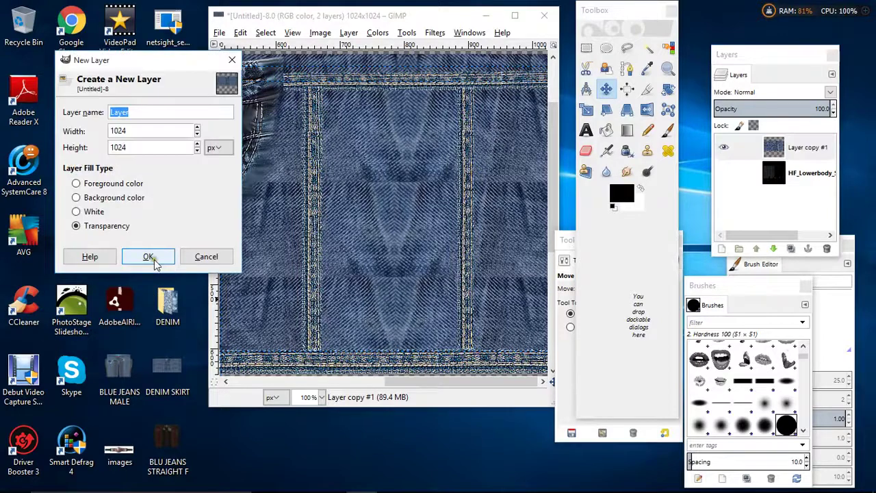
click(151, 258)
drag(404, 388, 358, 389)
right_click(324, 185)
mouse_move(346, 207)
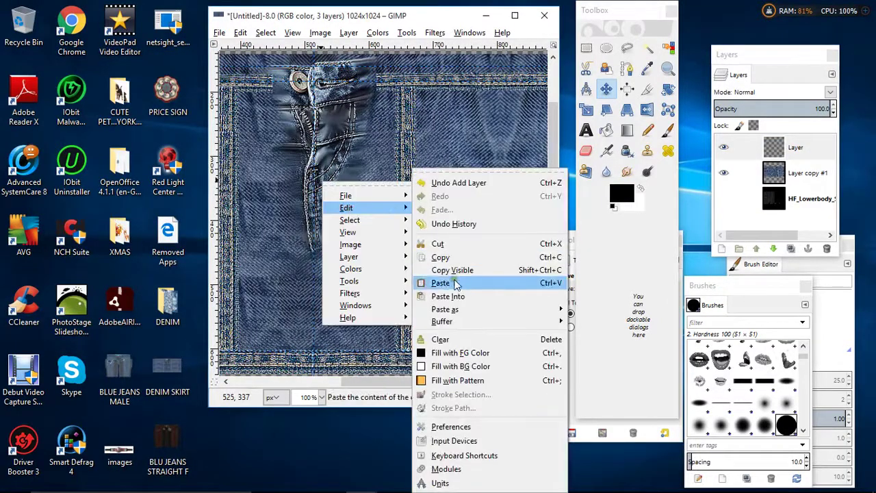
click(450, 282)
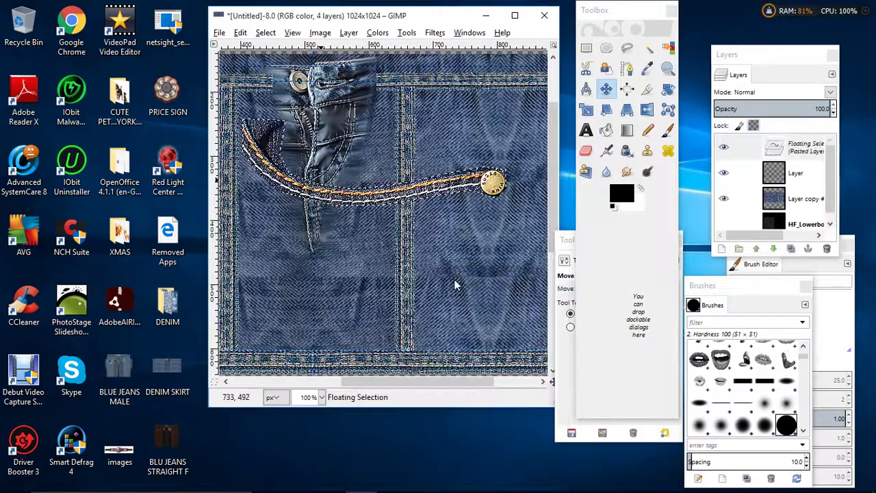
Scale the pasted pocket trim to 130 × 88 px and move it between the fly and the right-hand seam.
click(586, 110)
click(233, 246)
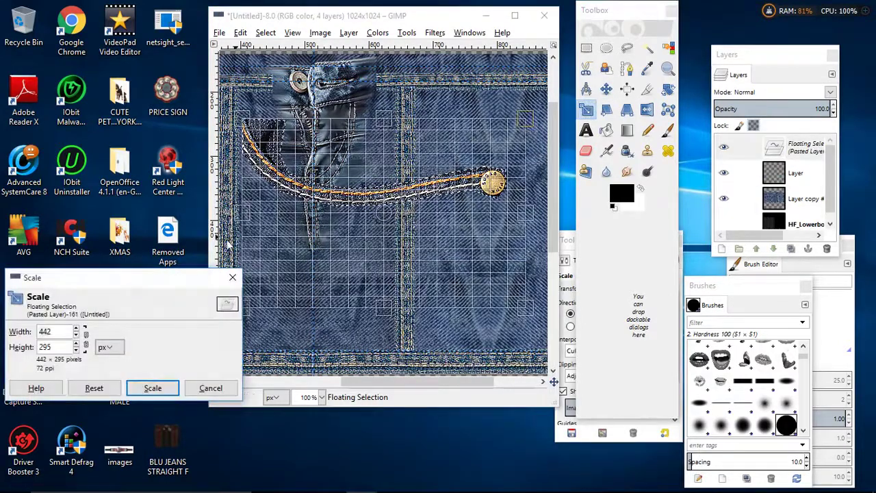
click(77, 335)
click(77, 335)
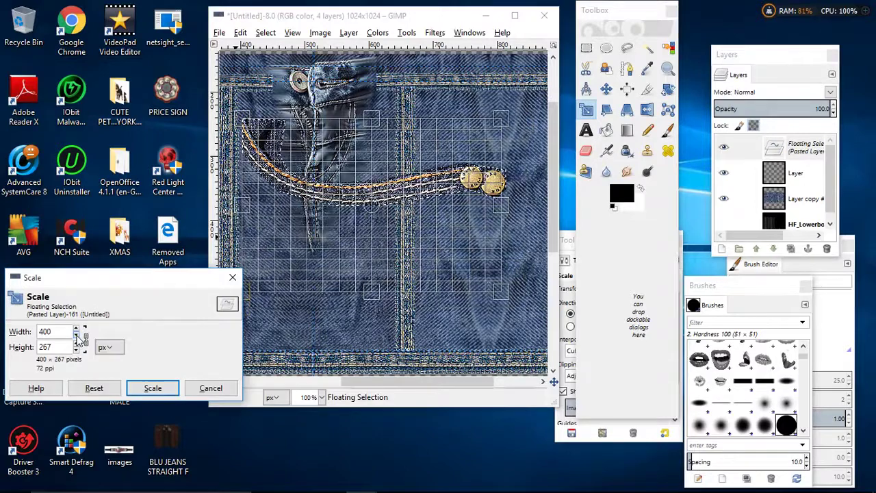
click(77, 335)
click(148, 387)
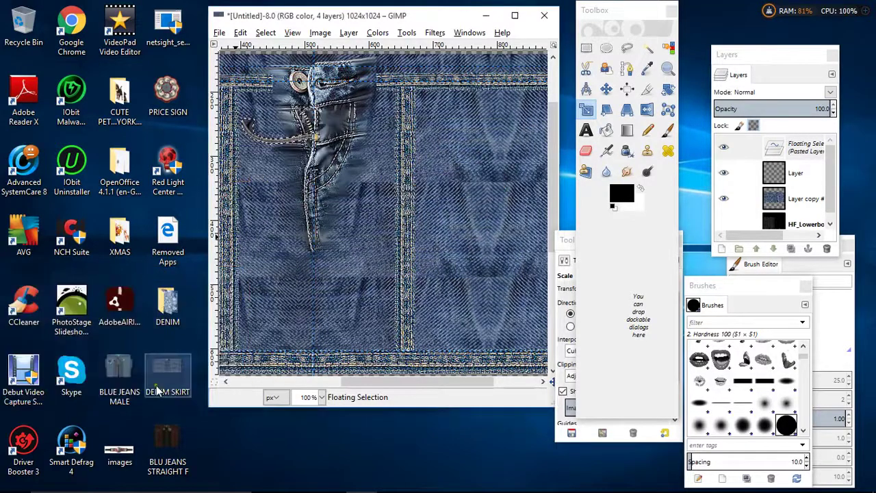
click(605, 89)
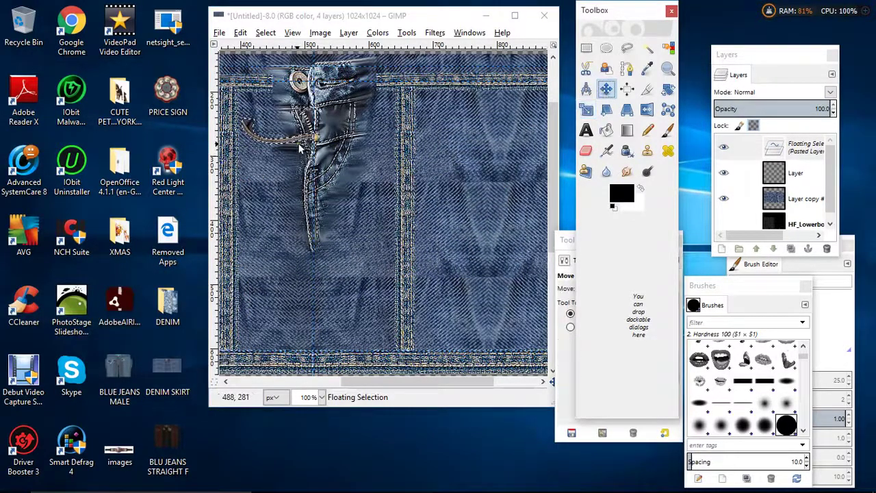
drag(291, 143, 382, 129)
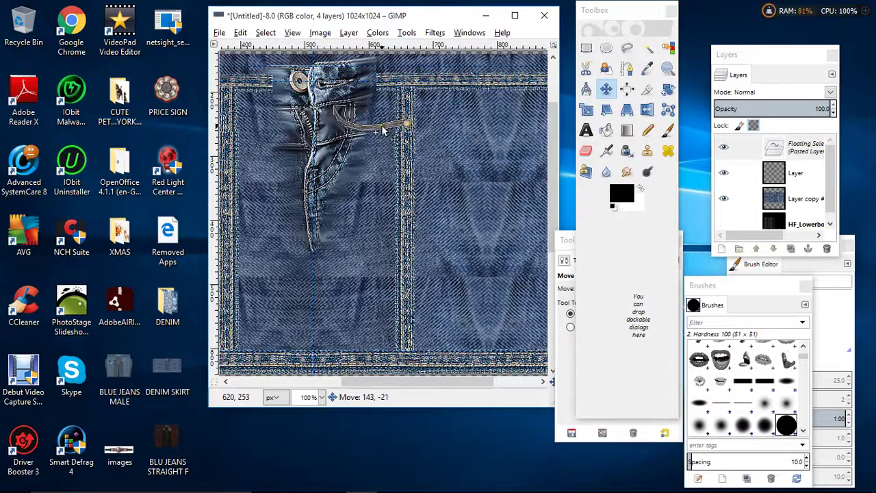
Unlink the trim's proportions, then scale it to 95 px wide with an increased height.
click(586, 110)
click(415, 145)
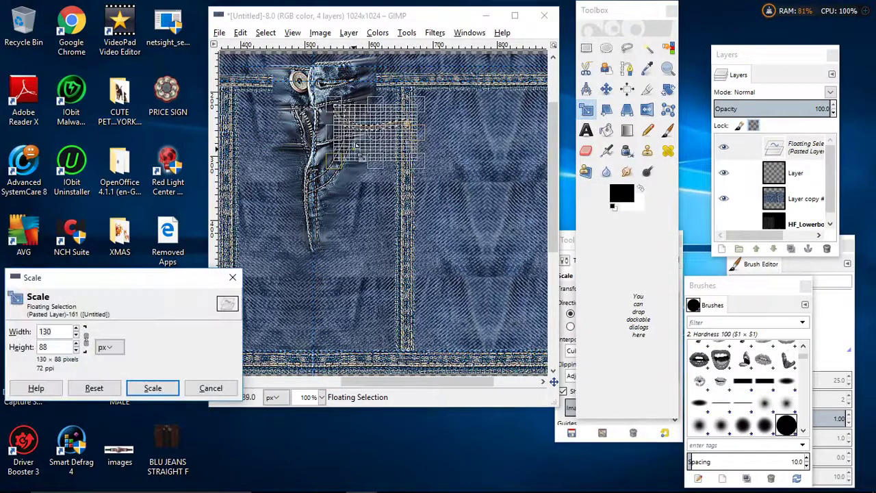
click(85, 338)
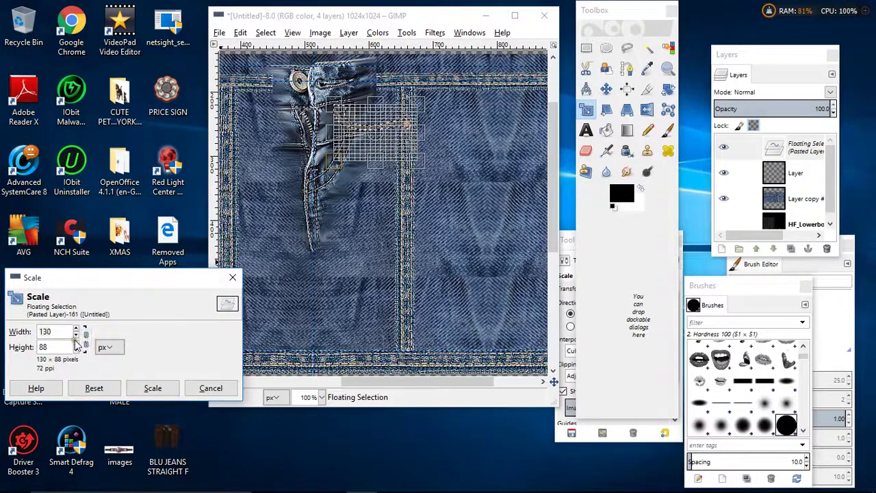
click(76, 335)
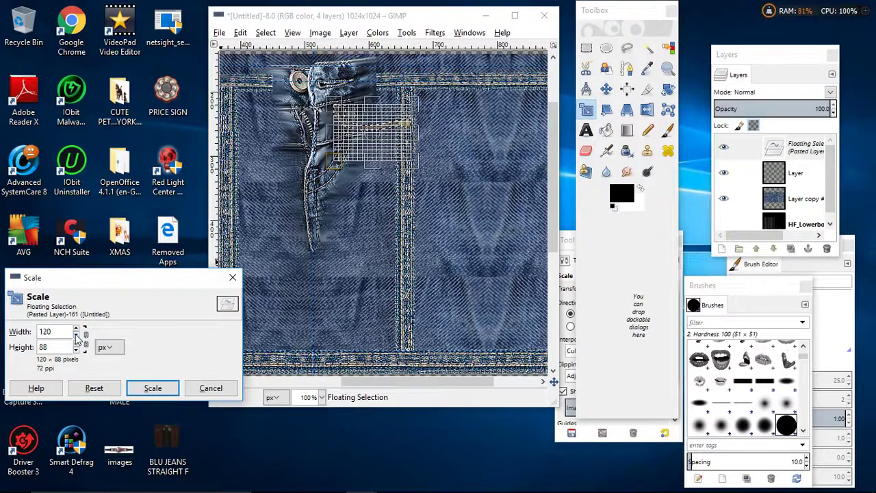
click(77, 336)
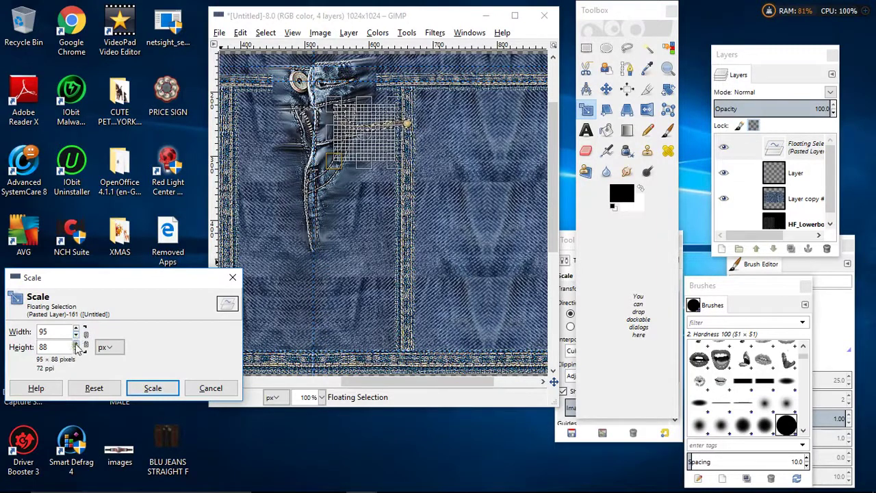
drag(76, 345, 76, 344)
click(145, 387)
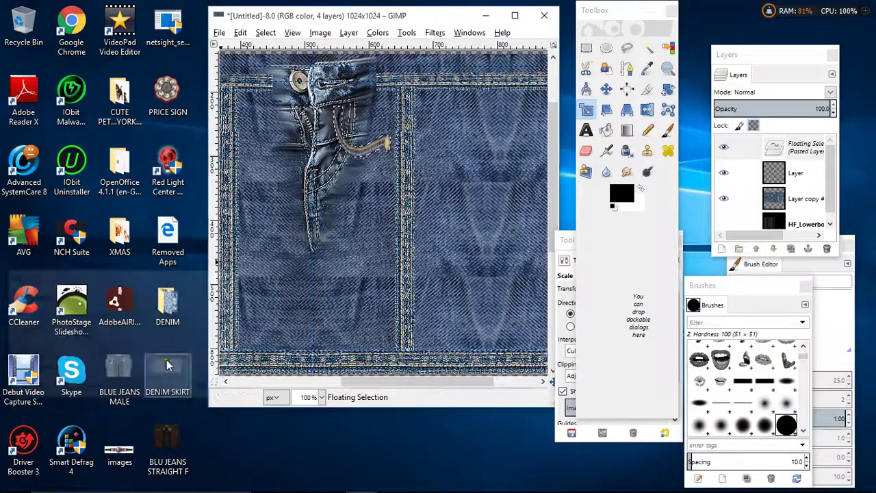
Anchor the trim with its button on the right-hand seam and sharpen it by repeating the last filter.
click(608, 89)
drag(363, 155, 385, 150)
key(ctrl+h)
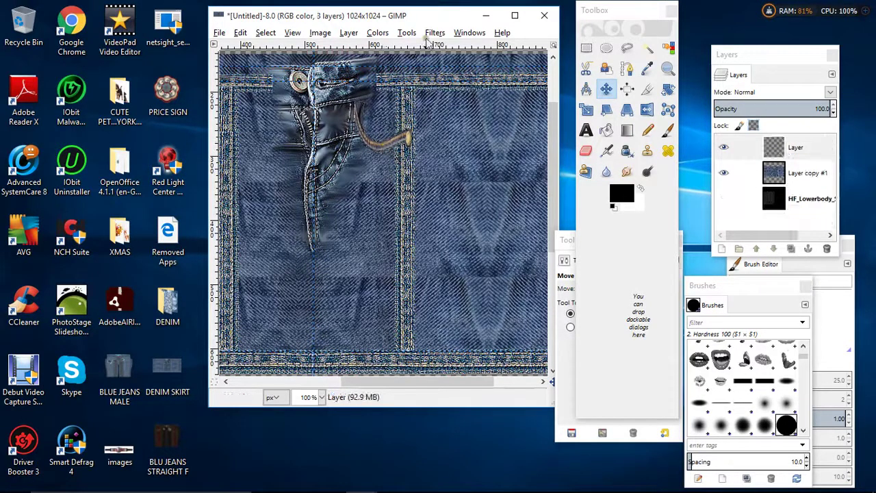
click(433, 33)
click(470, 48)
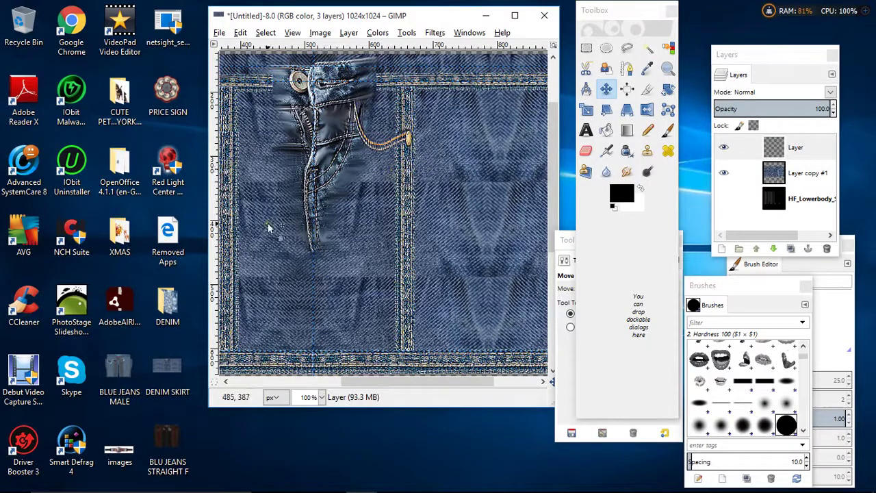
Duplicate the pocket trim layer and flip the copy horizontally.
click(798, 149)
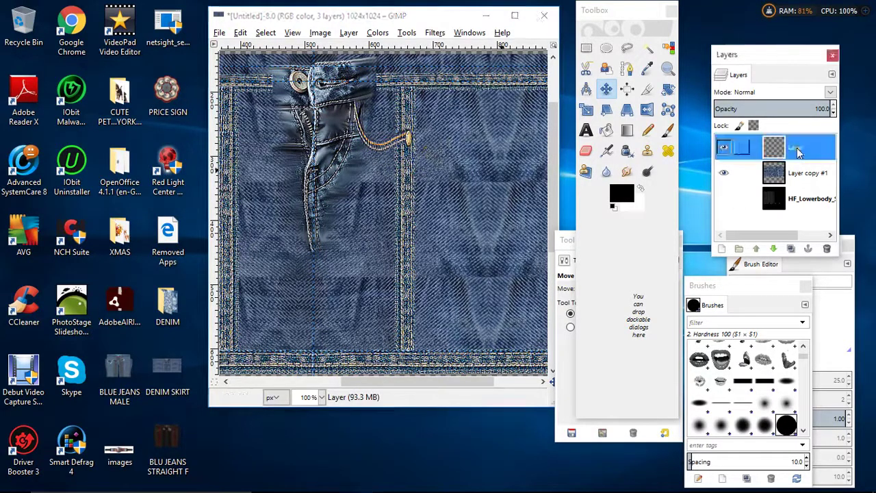
click(790, 248)
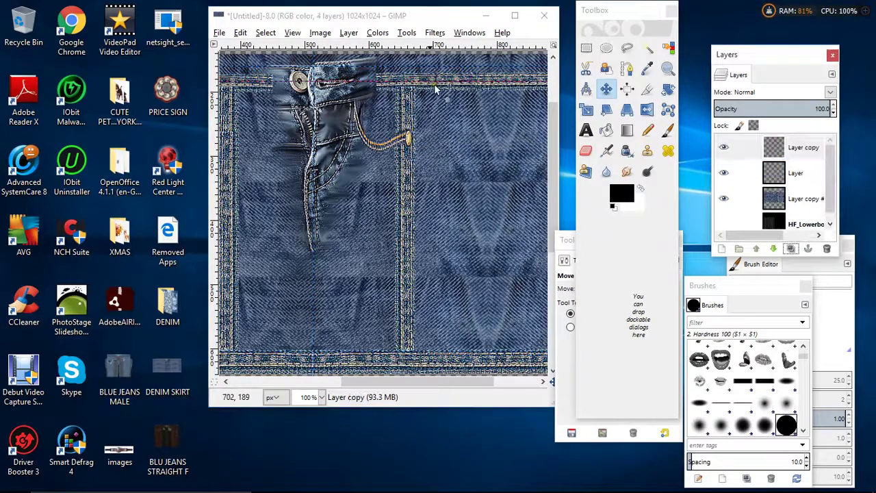
click(348, 33)
mouse_move(469, 190)
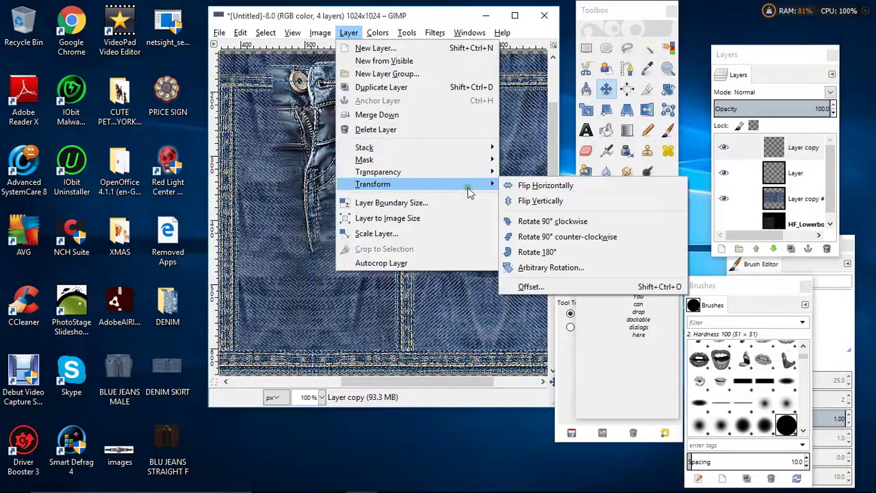
click(541, 185)
Move the mirrored pocket trim closer to the fly so its button sits on the left-hand seam.
drag(369, 379, 332, 376)
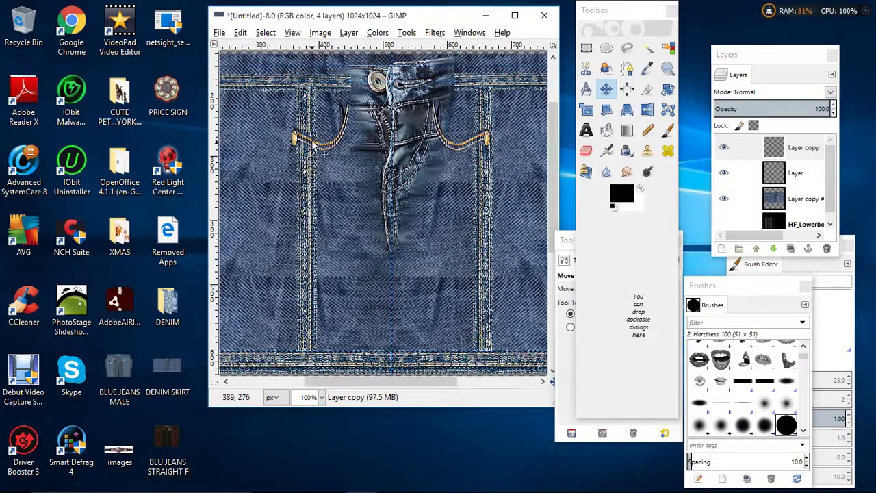
click(606, 90)
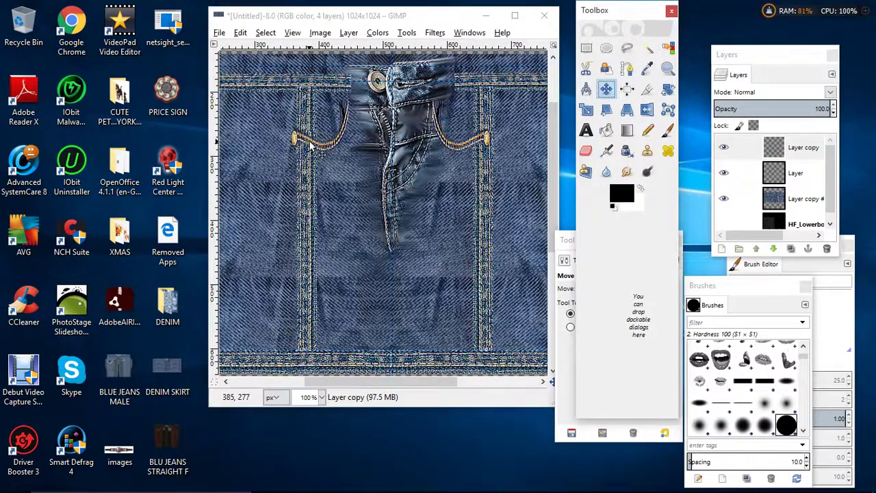
drag(311, 145, 318, 150)
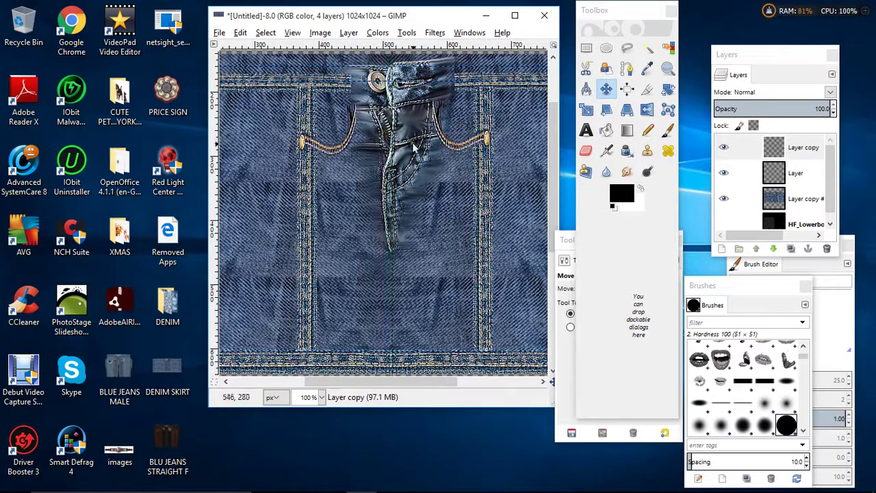
Export the updated skirt image over DENIM SKIRT.png.
click(219, 32)
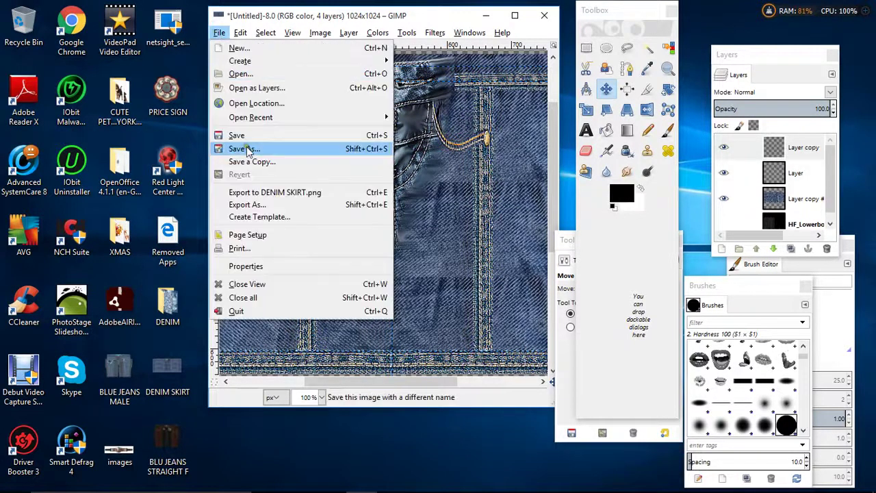
click(253, 193)
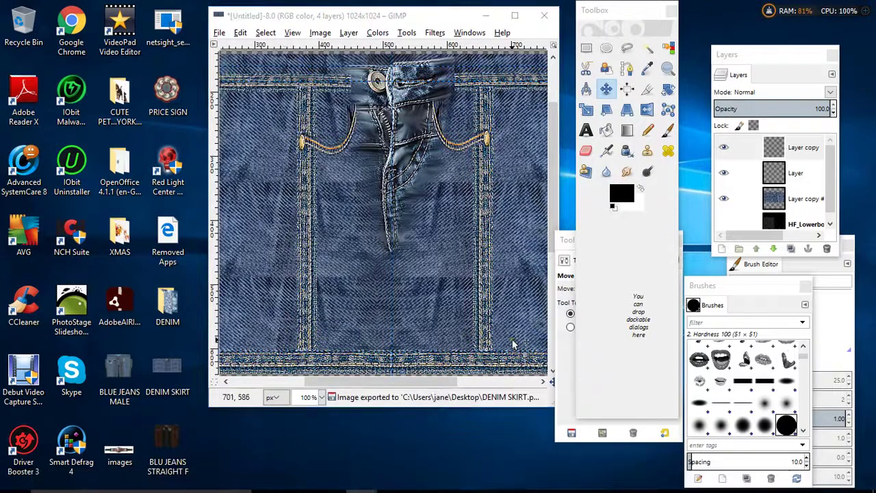
Switch to Red Light Center in Chrome and replace the outfit's Short Skirt texture with the new export.
mouse_move(486, 488)
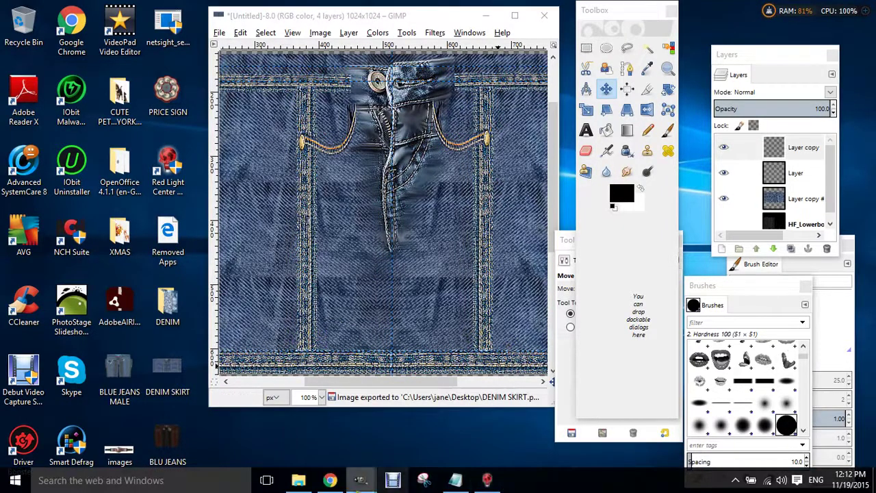
click(330, 480)
click(181, 197)
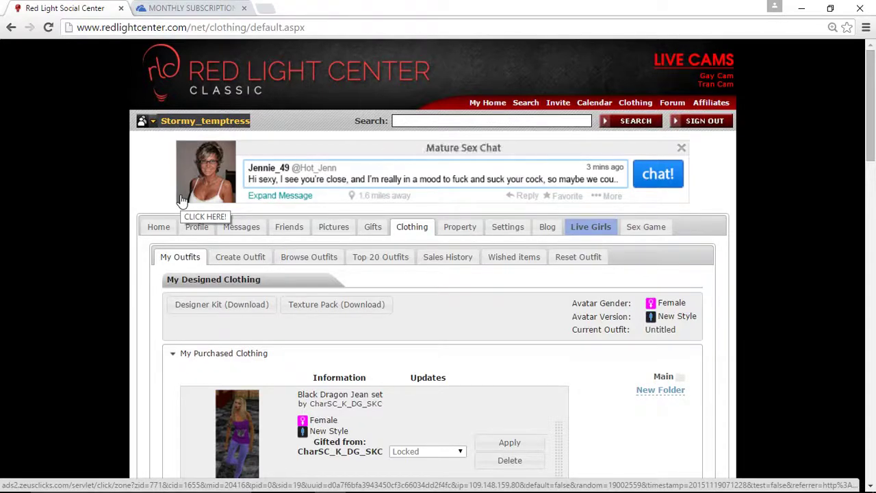
scroll(95, 232, down, 15)
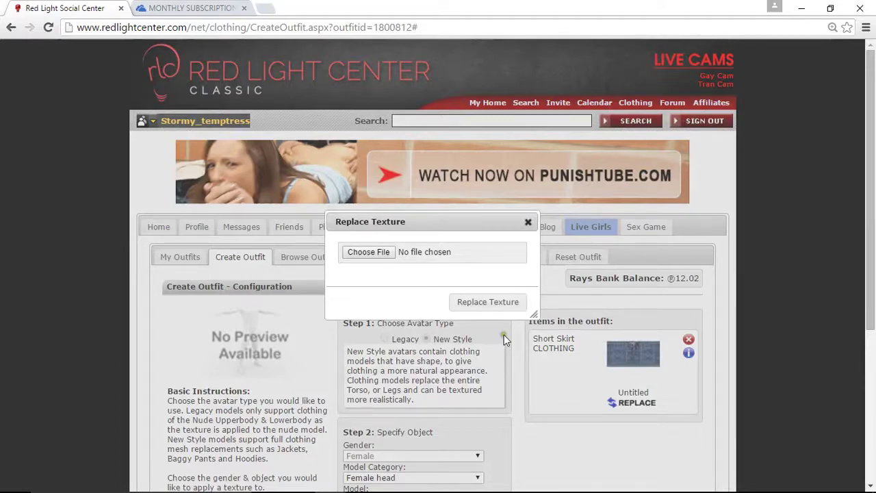
click(488, 298)
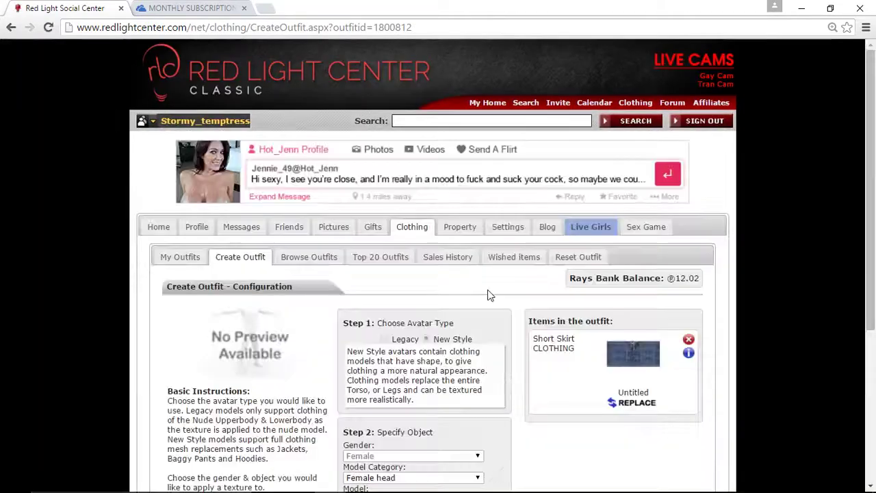
Publish the outfit, switch to the Red Light Center 3D Client and save the avatar's clothing change.
scroll(452, 370, down, 3)
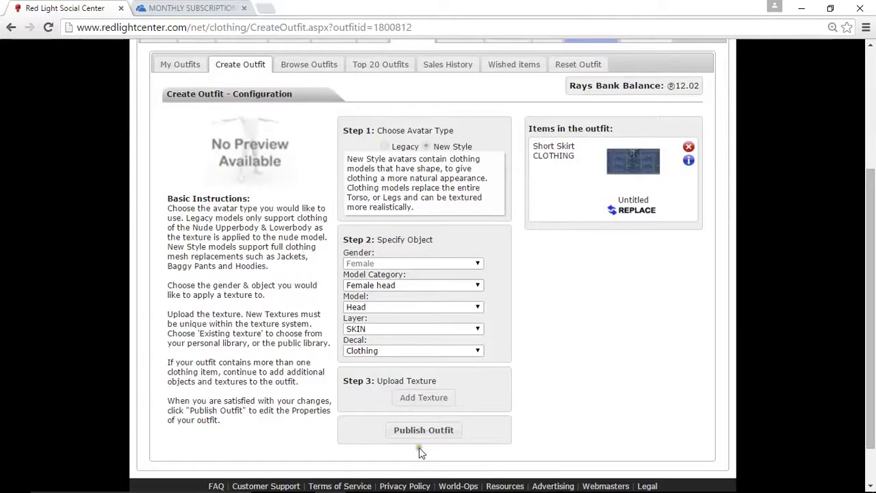
click(423, 438)
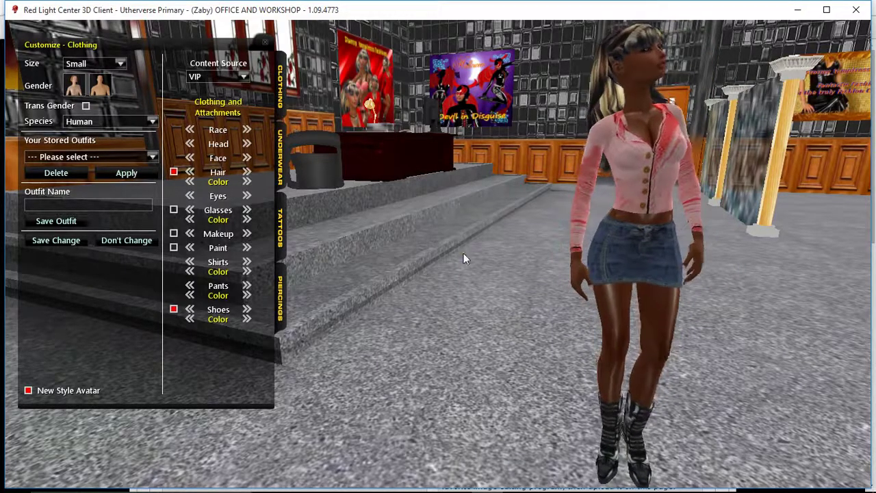
click(79, 247)
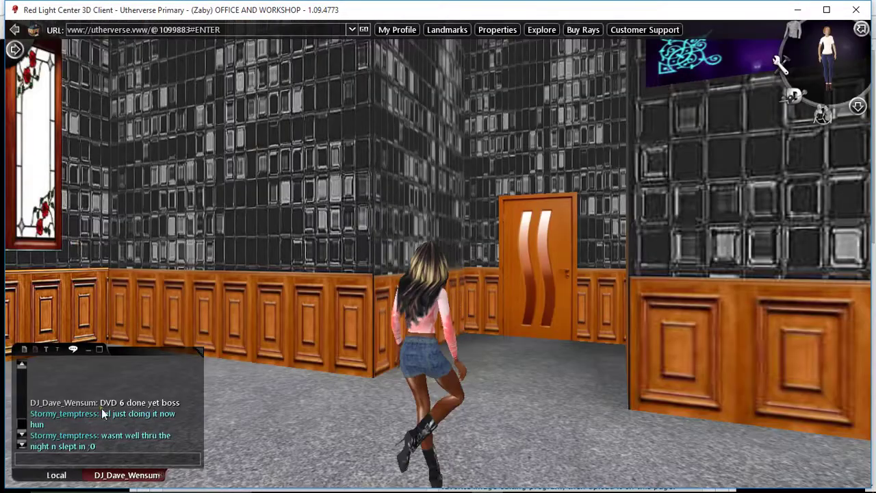
Switch to GIMP and close the closeup-of-blue-denim-texture image, discarding its changes.
click(158, 475)
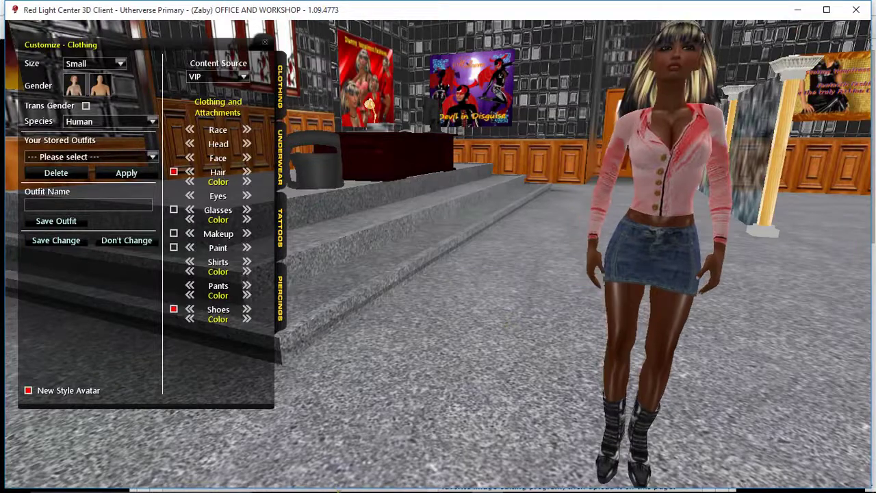
mouse_move(360, 480)
click(361, 441)
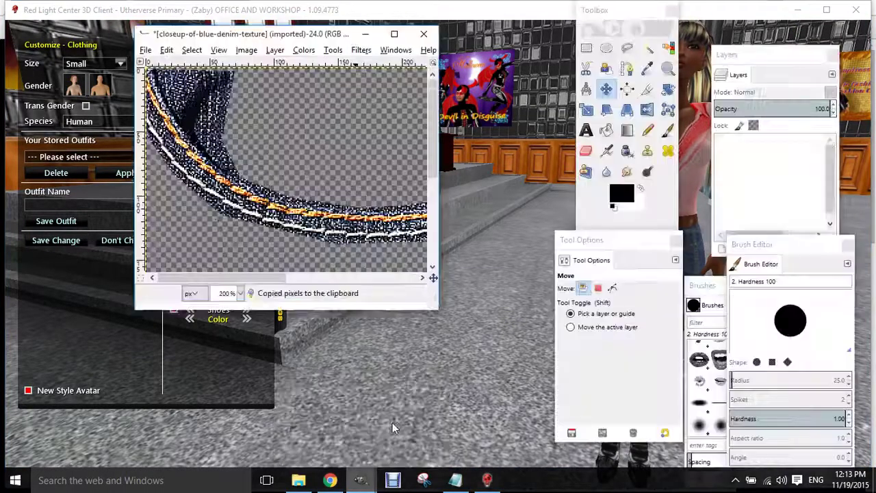
click(424, 35)
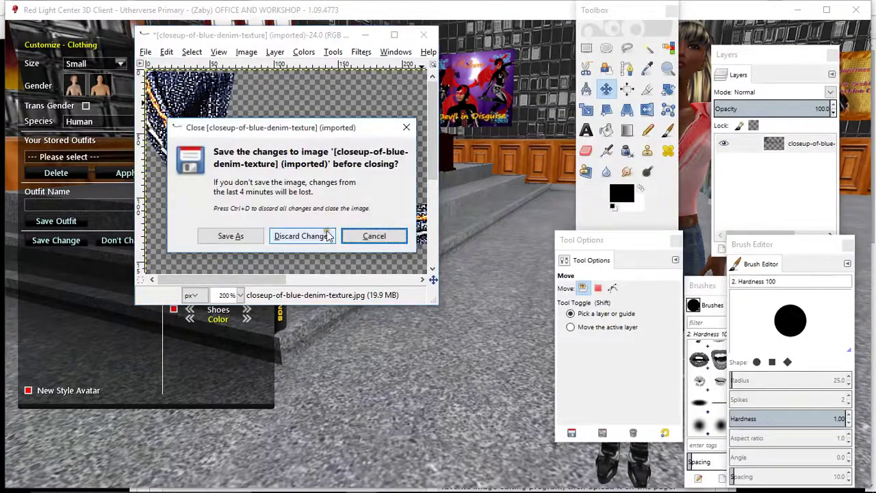
click(329, 235)
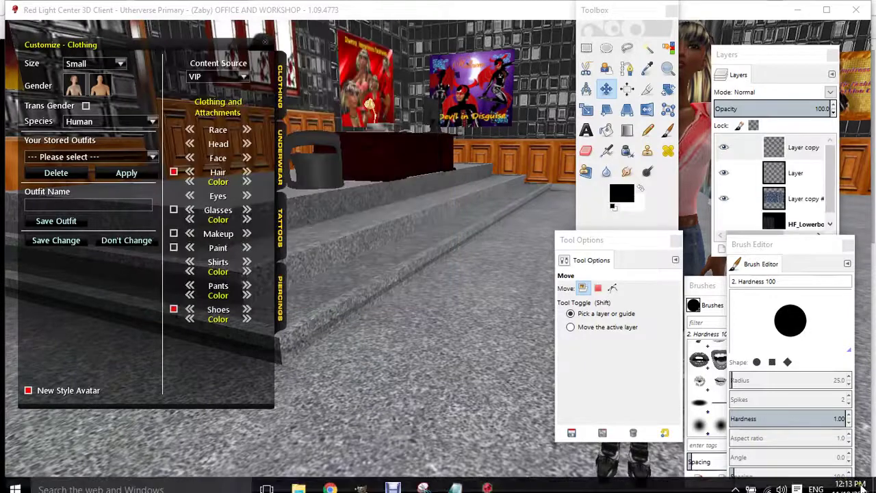
Bring up the DENIM folder in File Explorer and compare its pocket textures.
click(299, 480)
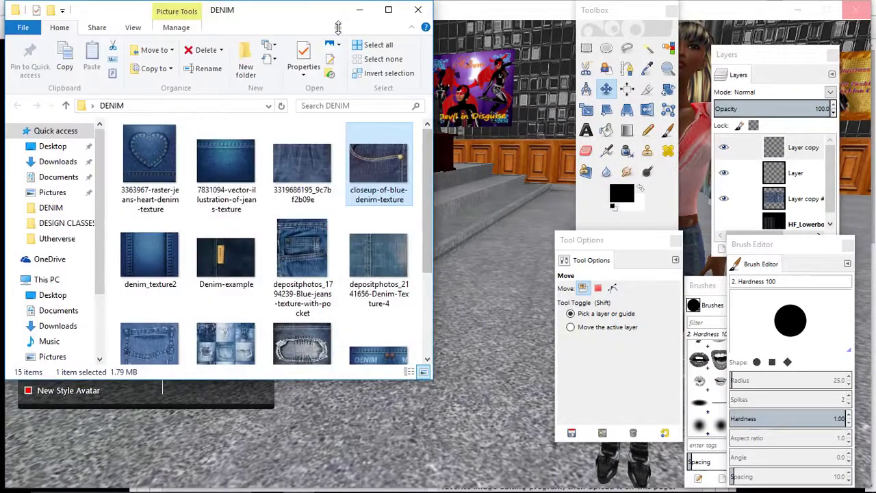
drag(337, 26, 455, 1)
click(831, 8)
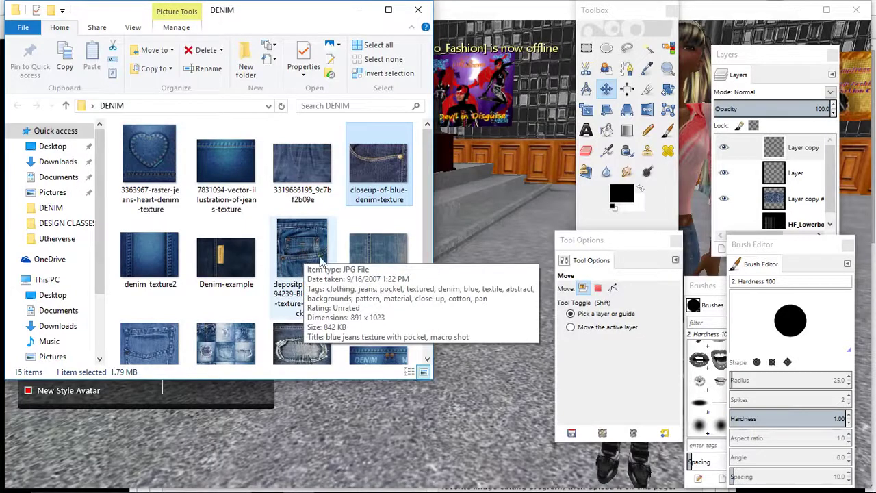
scroll(199, 310, down, 1)
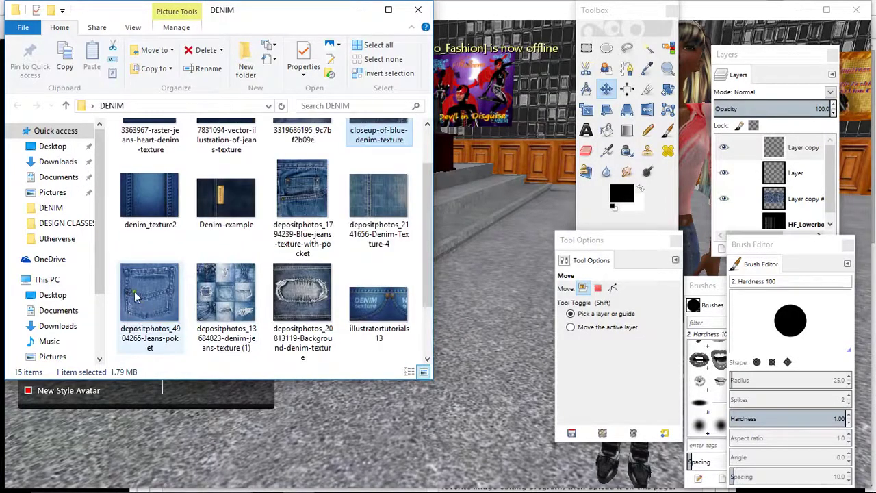
click(135, 296)
right_click(135, 295)
click(335, 191)
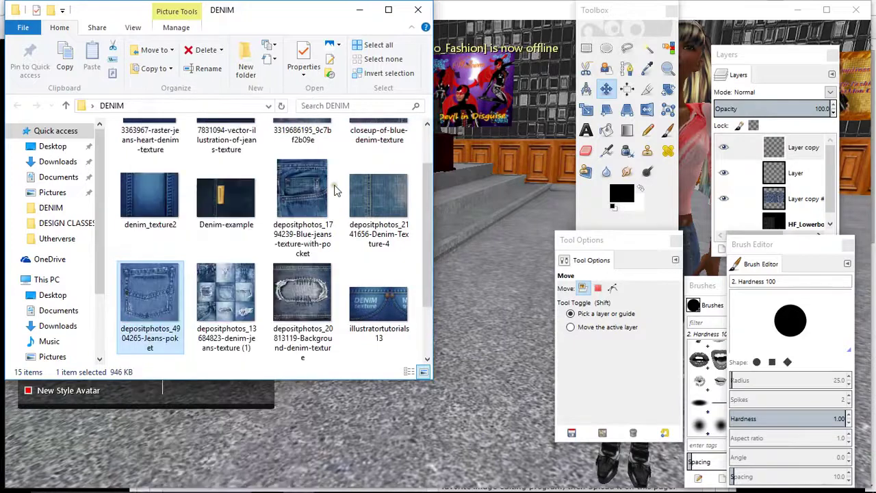
click(335, 190)
mouse_move(310, 190)
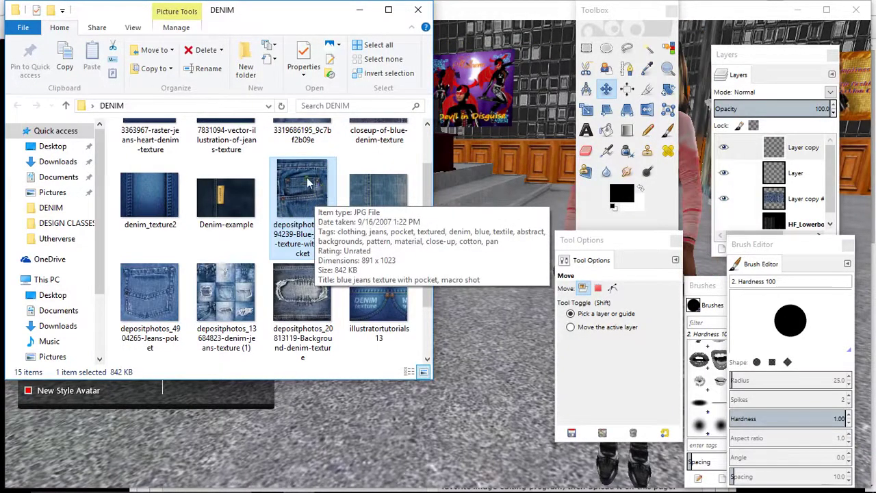
Open the depositphotos_4904265-Jeans-poket image in GIMP and dismiss the resolution message.
click(147, 280)
right_click(149, 282)
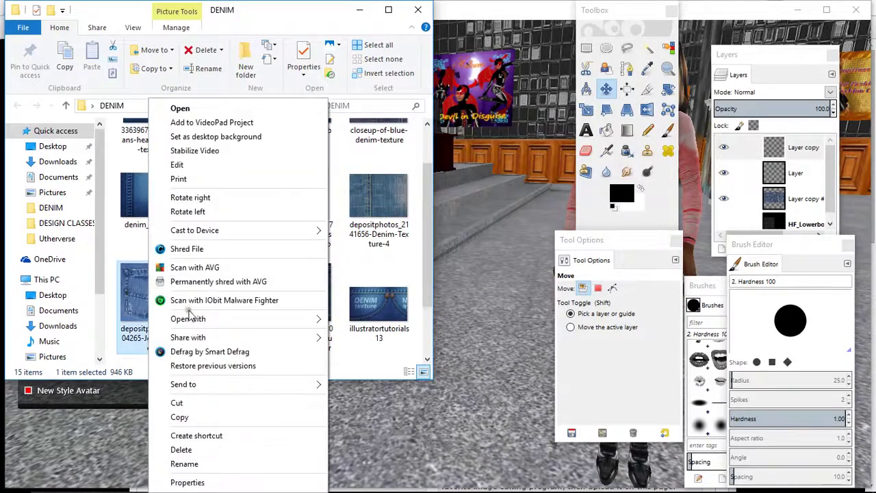
mouse_move(233, 319)
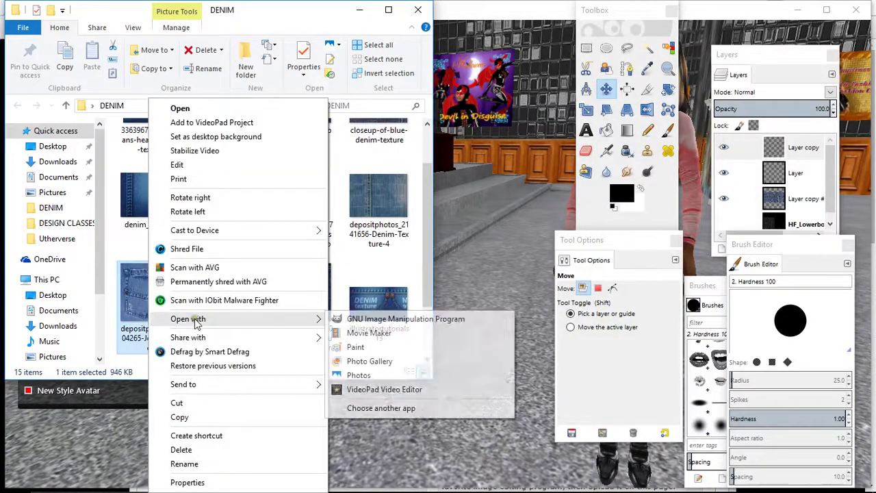
click(366, 320)
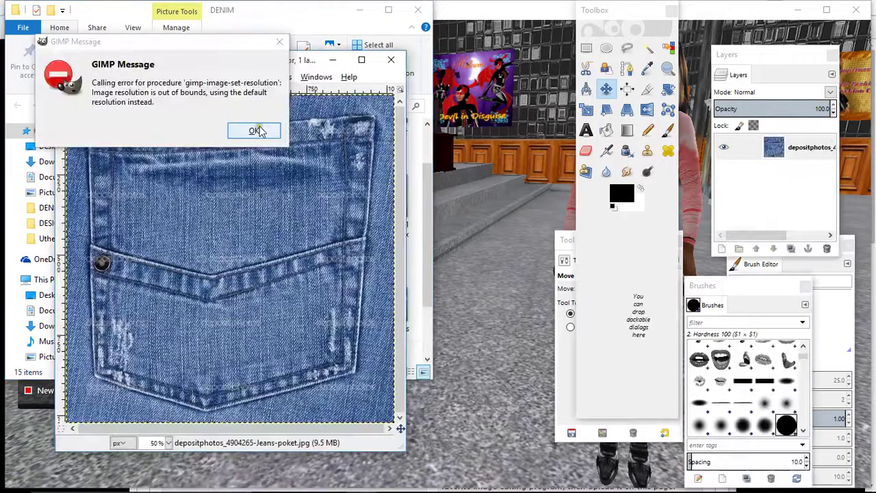
click(254, 131)
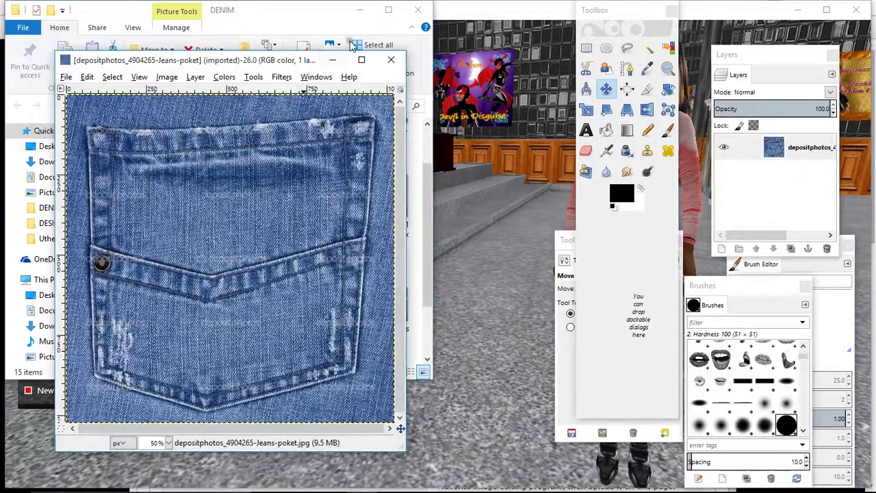
click(171, 78)
mouse_move(180, 110)
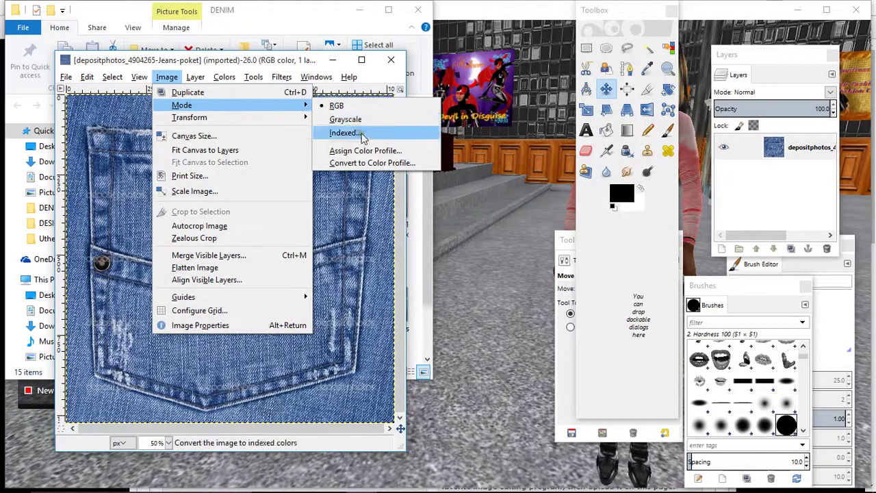
click(281, 77)
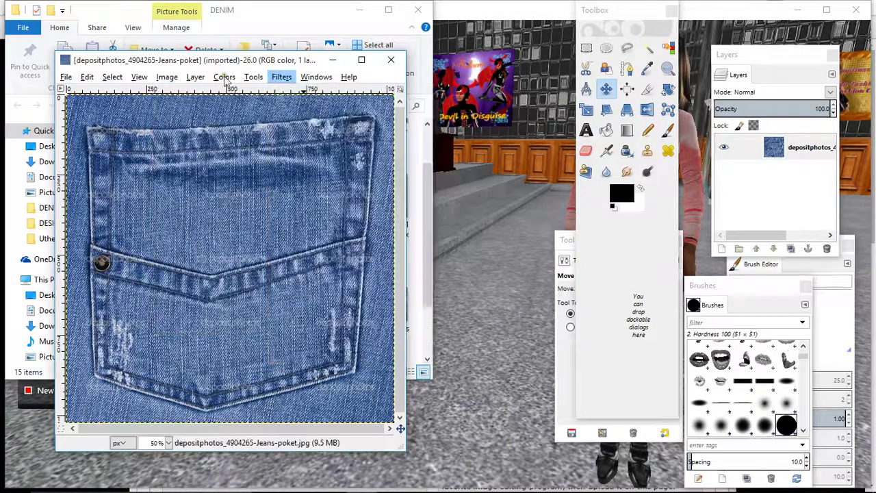
click(195, 76)
mouse_move(164, 79)
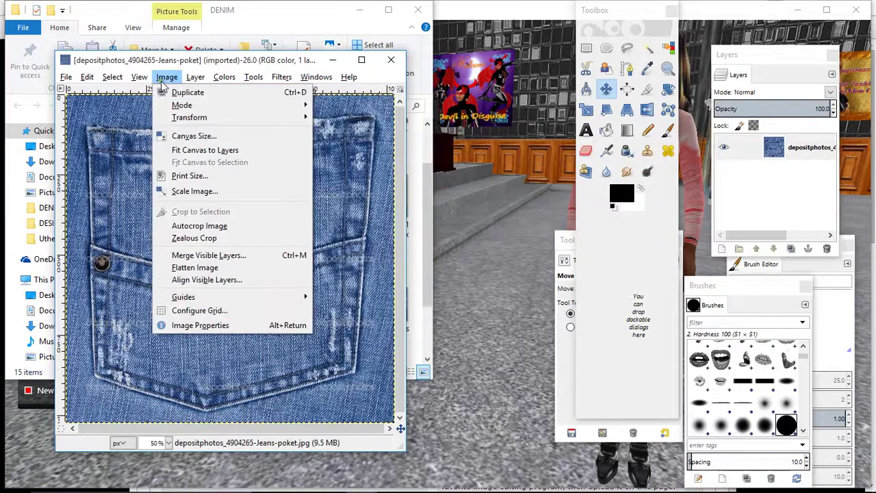
click(338, 115)
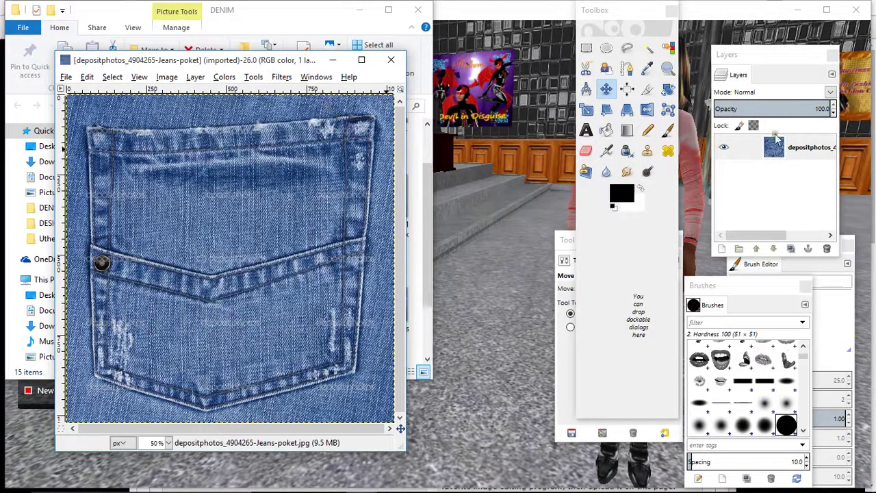
Add an alpha channel to the pocket image's layer and outline the whole pocket with Free Select.
right_click(791, 148)
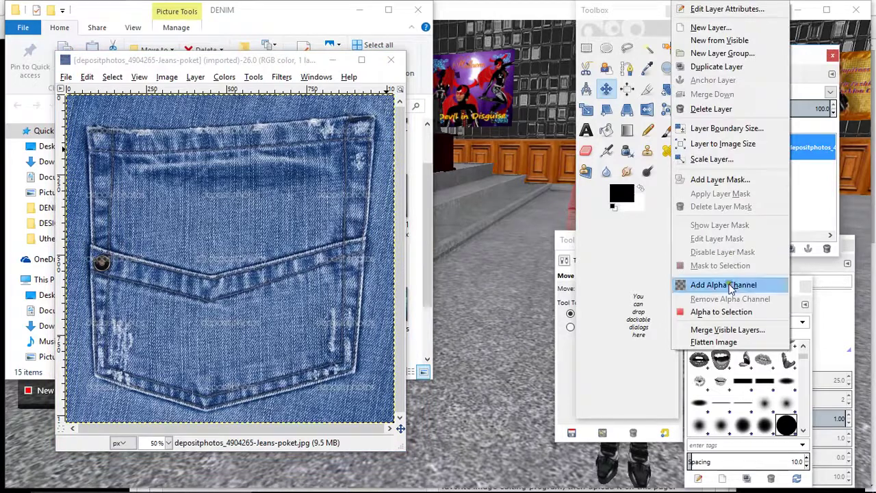
click(728, 285)
click(627, 47)
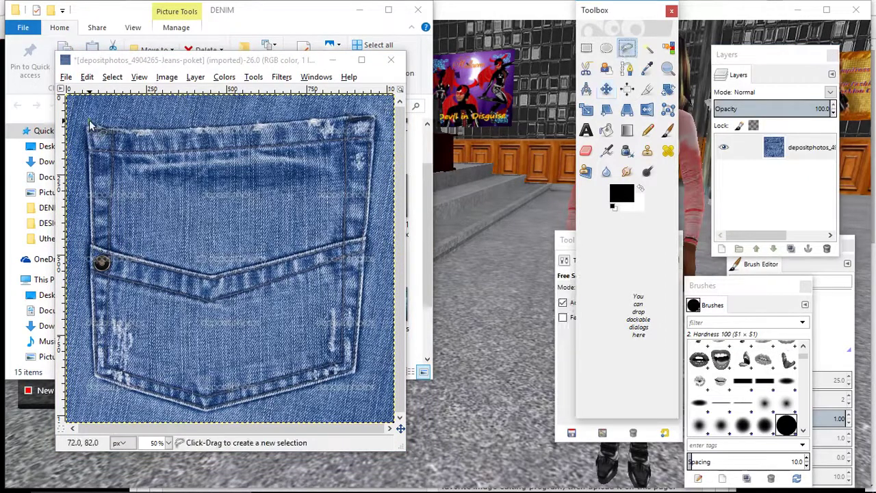
click(87, 125)
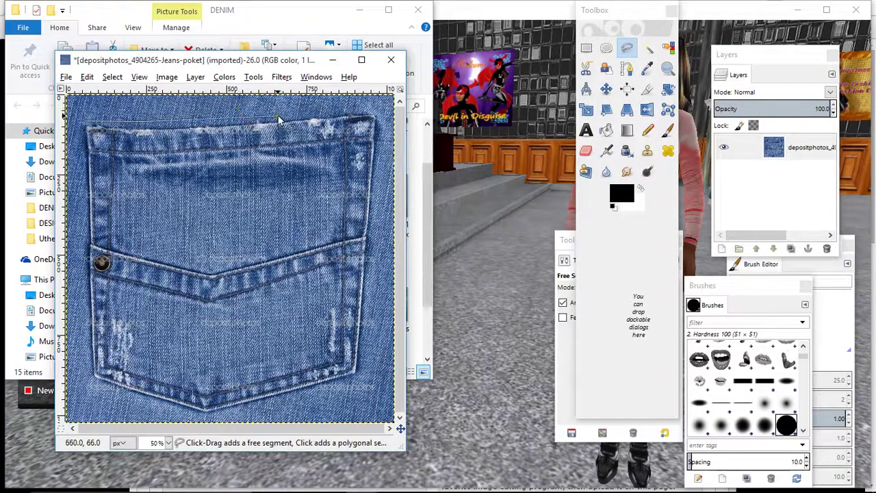
click(377, 117)
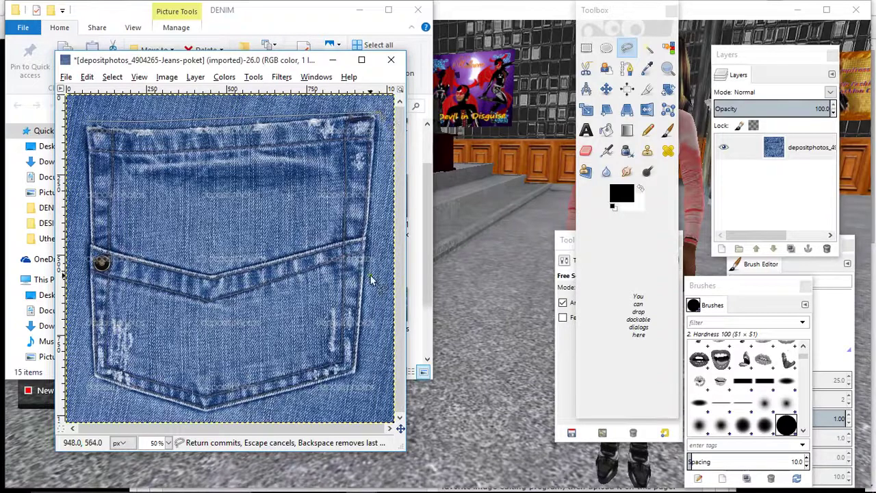
click(359, 386)
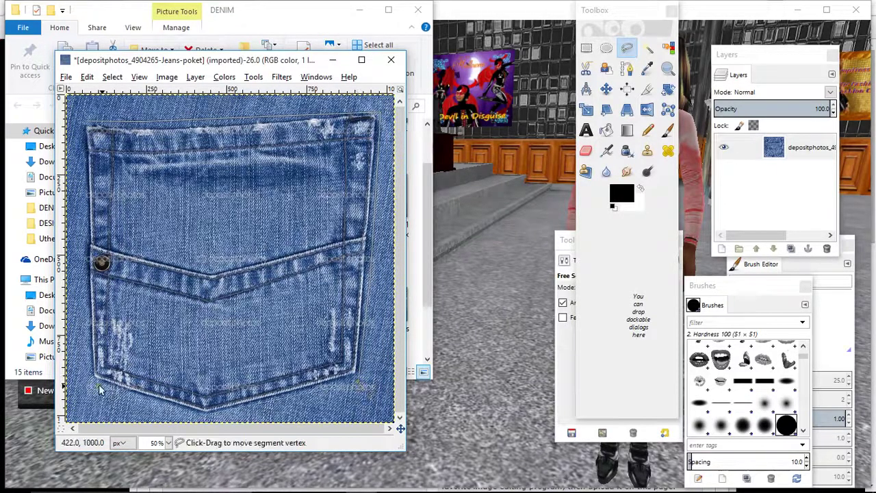
click(95, 382)
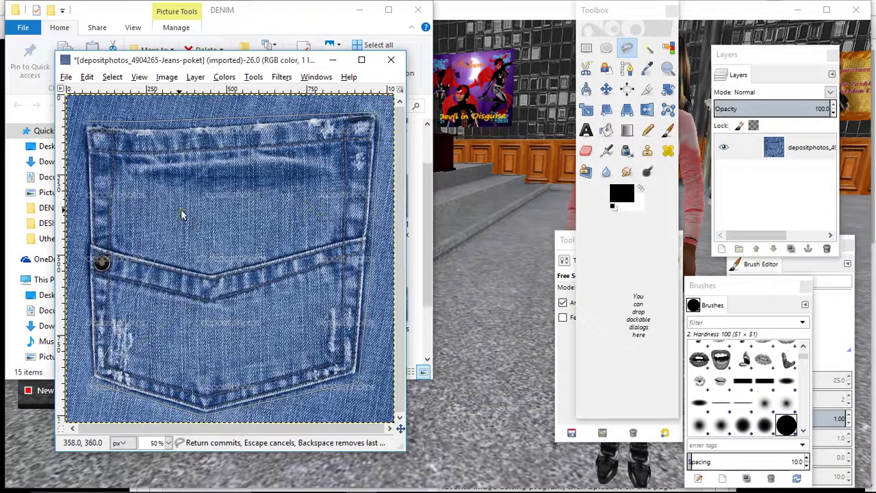
click(84, 271)
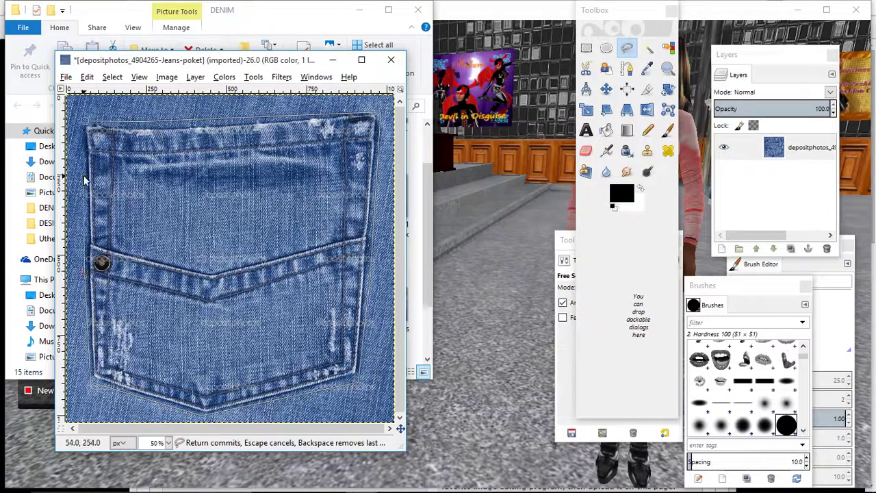
click(82, 123)
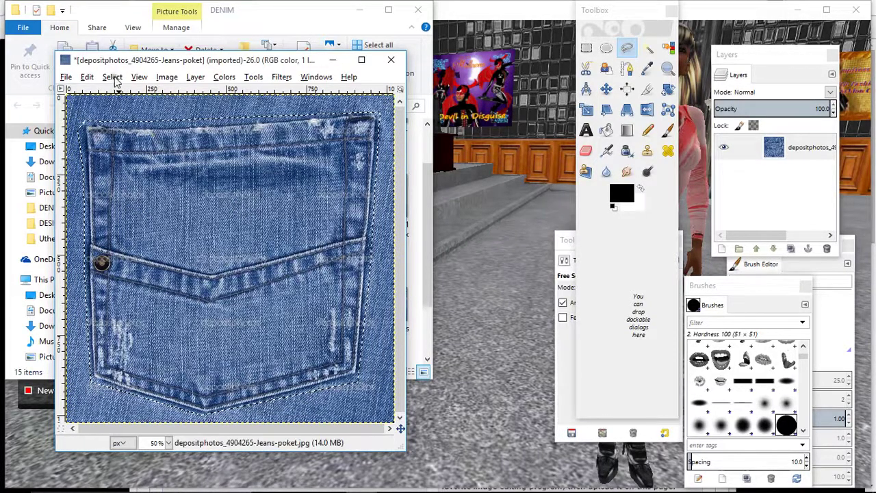
Invert the selection to cut away the denim around the pocket, and clear the selection.
click(113, 77)
click(123, 123)
right_click(164, 176)
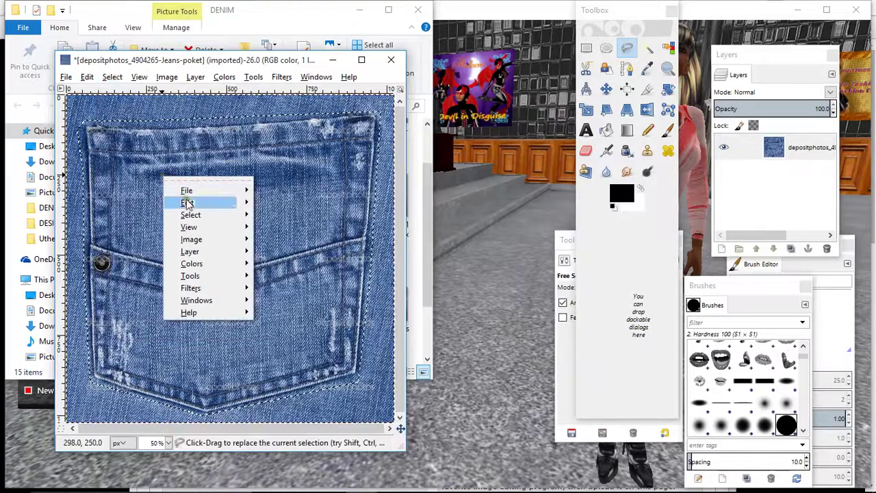
mouse_move(187, 202)
click(292, 245)
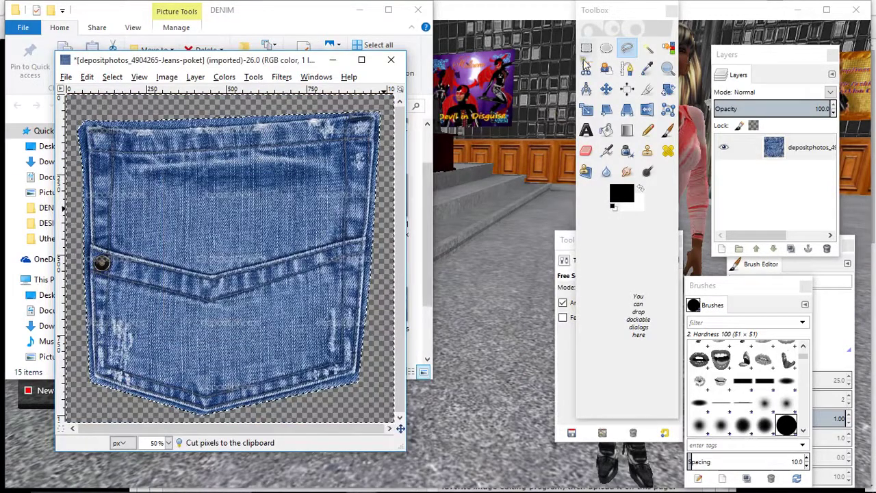
key(r)
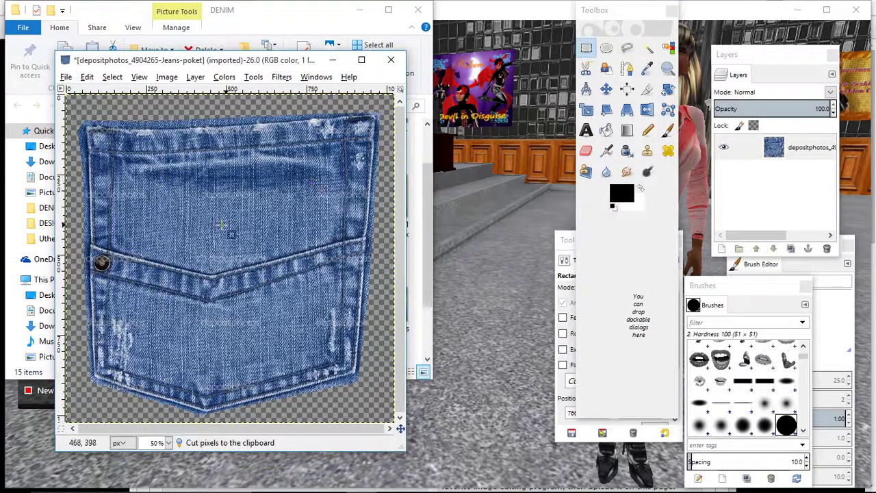
Repeat the Sharpen filter on the pocket cutout and copy it to the clipboard.
click(281, 77)
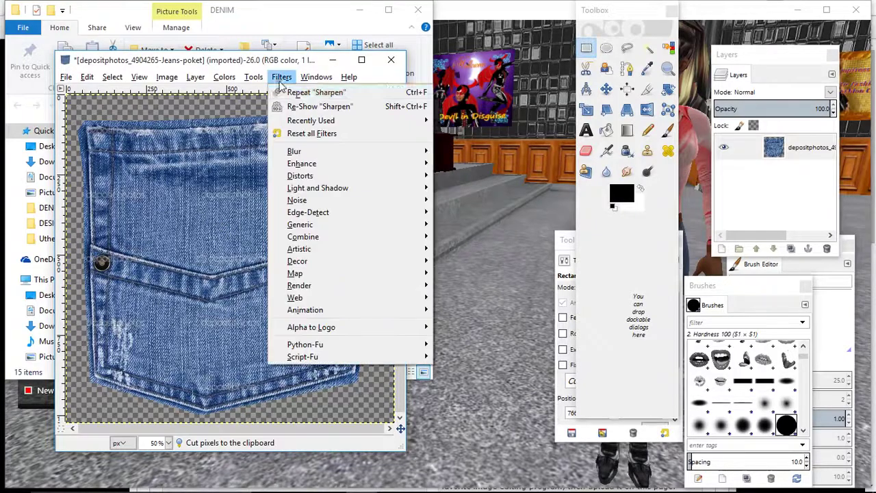
click(296, 92)
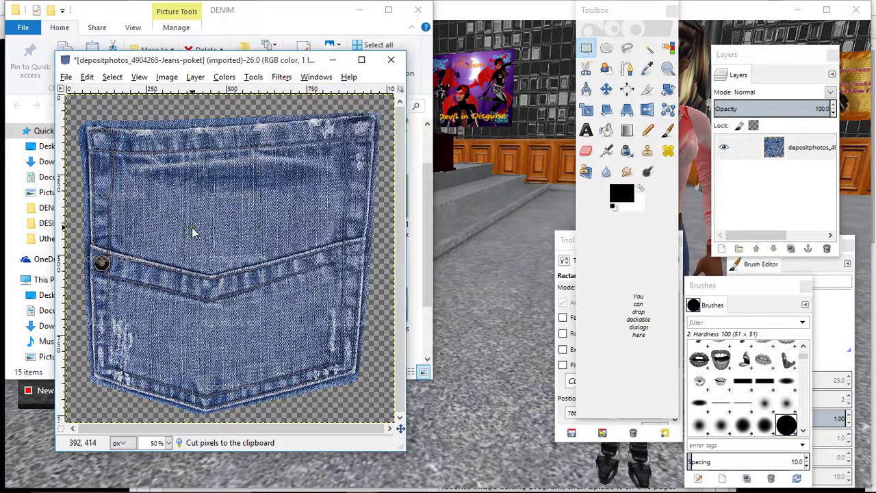
right_click(192, 232)
mouse_move(216, 255)
click(327, 260)
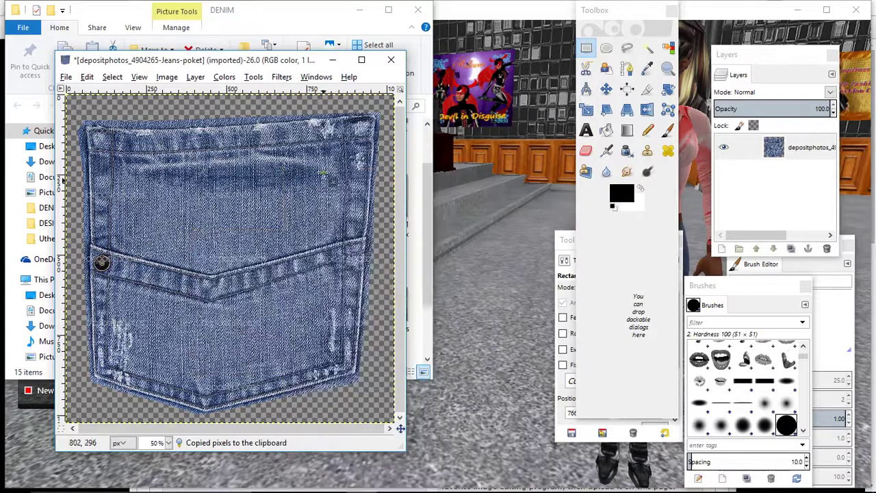
Return to the untitled skirt image and merge the top Layer copy with the mirrored pocket trim into the layer below.
click(332, 59)
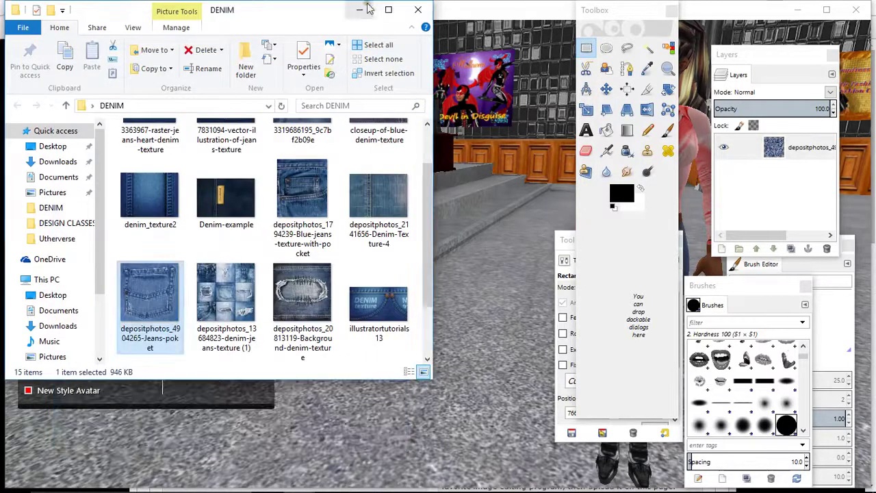
click(360, 10)
mouse_move(366, 472)
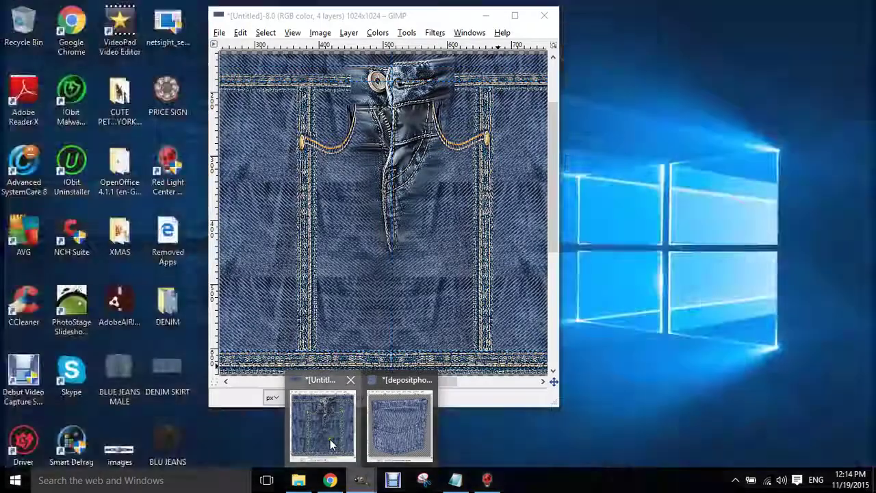
click(330, 438)
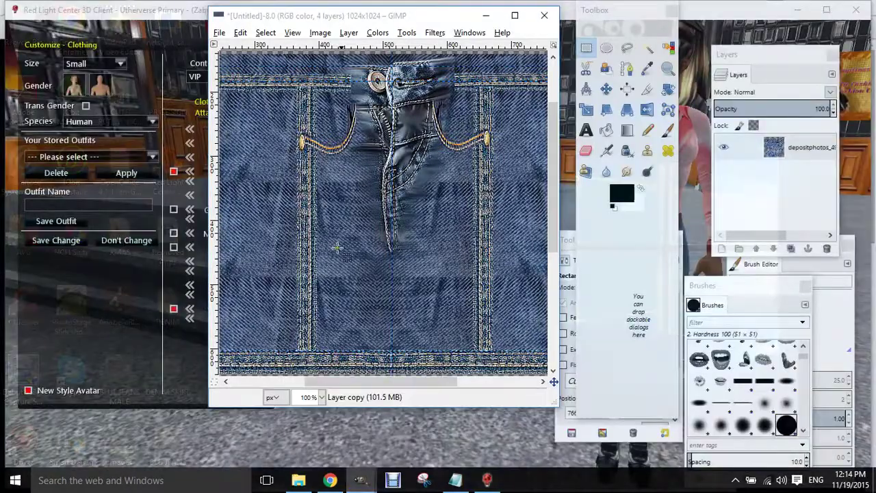
right_click(787, 147)
click(773, 109)
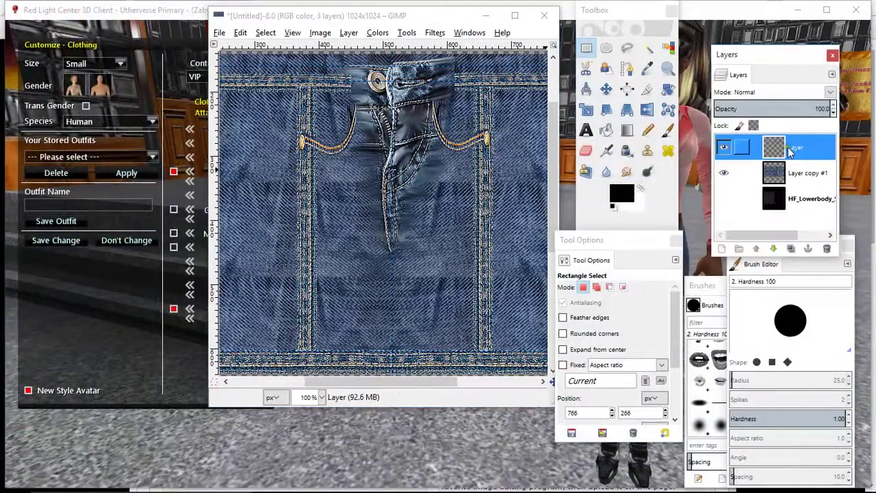
Merge the top Layer into Layer copy #1 and fade it to 49.5 opacity over the visible HF_Lowerbody template.
right_click(787, 152)
click(773, 92)
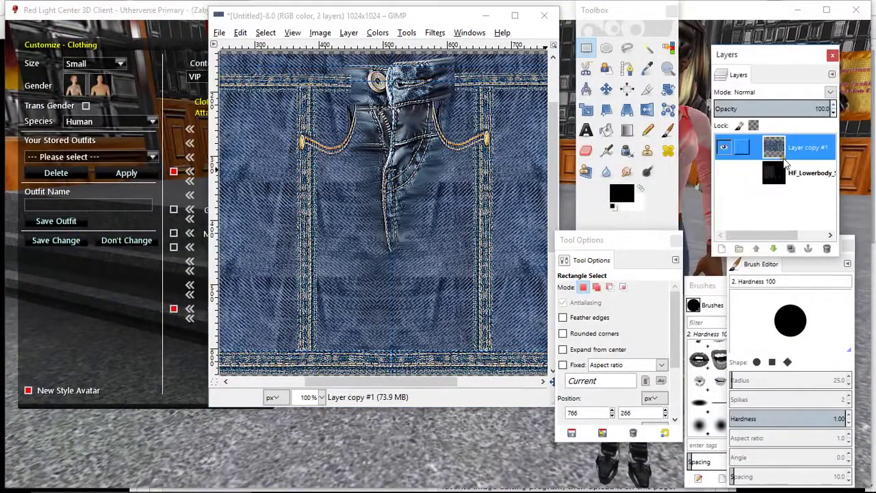
click(724, 173)
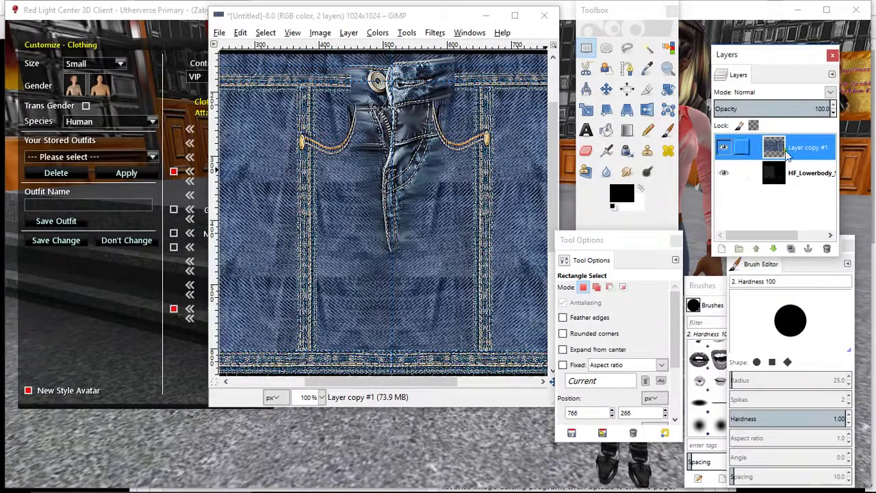
click(771, 108)
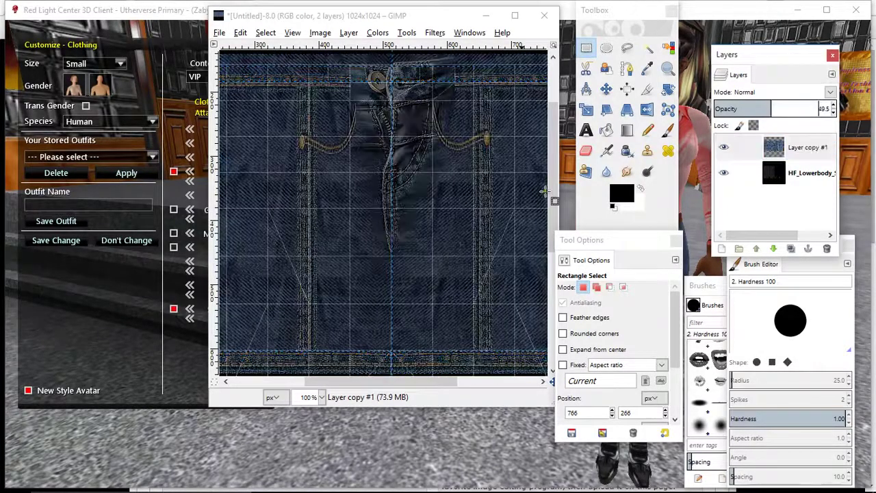
Try pasting the pocket cutout onto the skirt and scaling the floating selection to 226 × 226 px.
drag(392, 388, 331, 388)
right_click(313, 236)
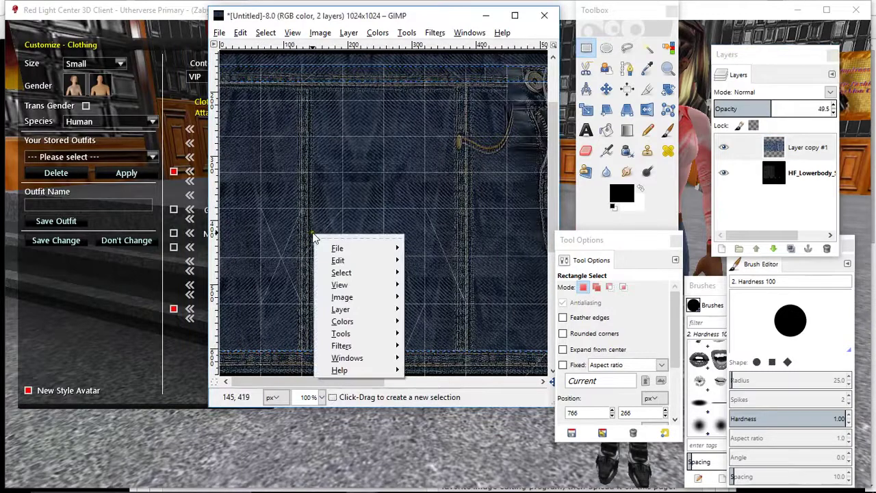
mouse_move(337, 261)
click(422, 282)
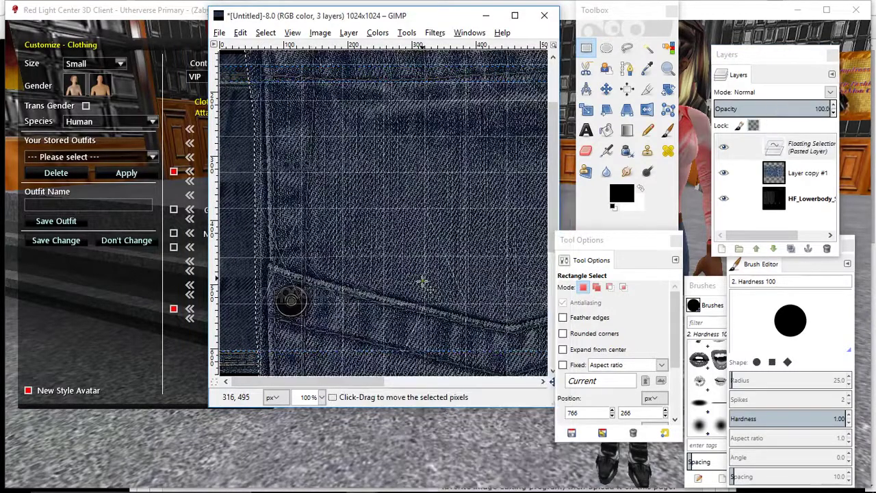
key(shift+s)
click(422, 282)
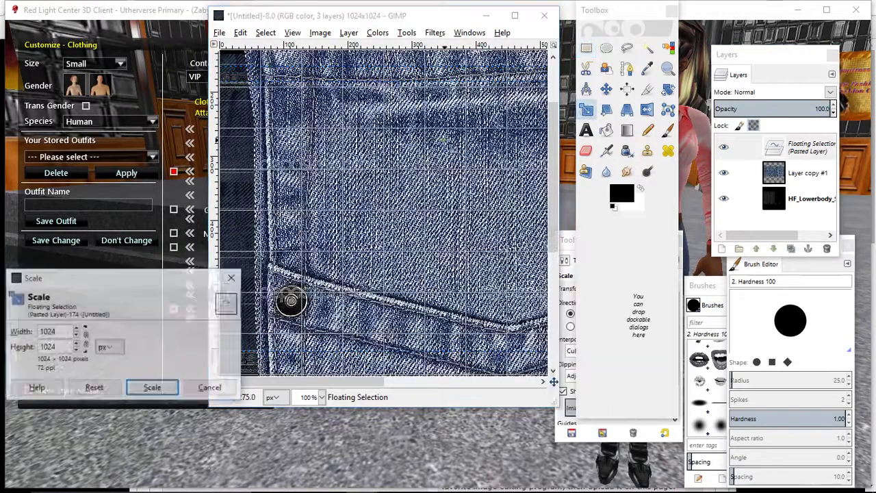
click(86, 340)
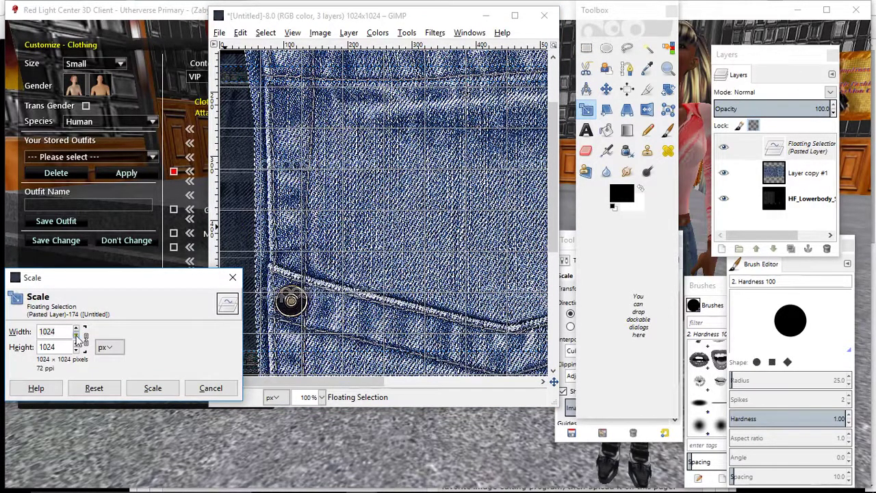
drag(77, 335, 76, 340)
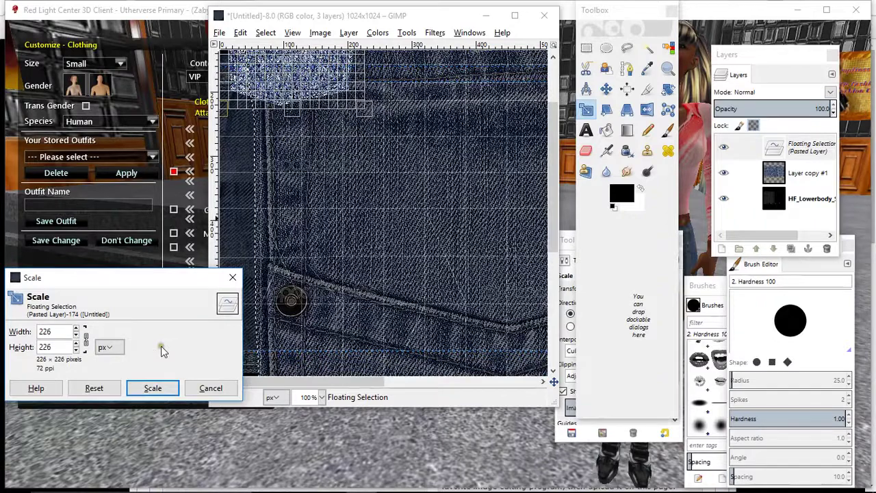
key(Return)
key(m)
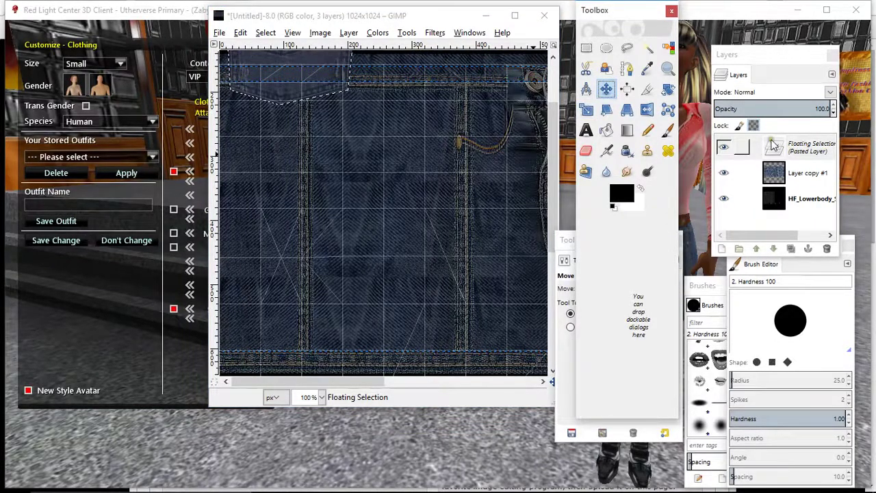
Undo the pocket's scaling and its paste.
click(240, 32)
click(263, 48)
click(240, 32)
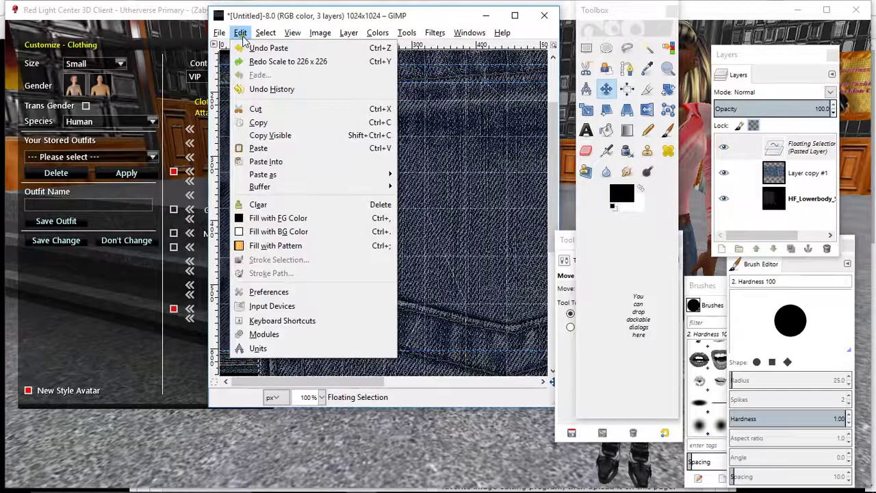
click(268, 48)
Add a new layer above Layer copy #1 in the skirt image.
click(746, 147)
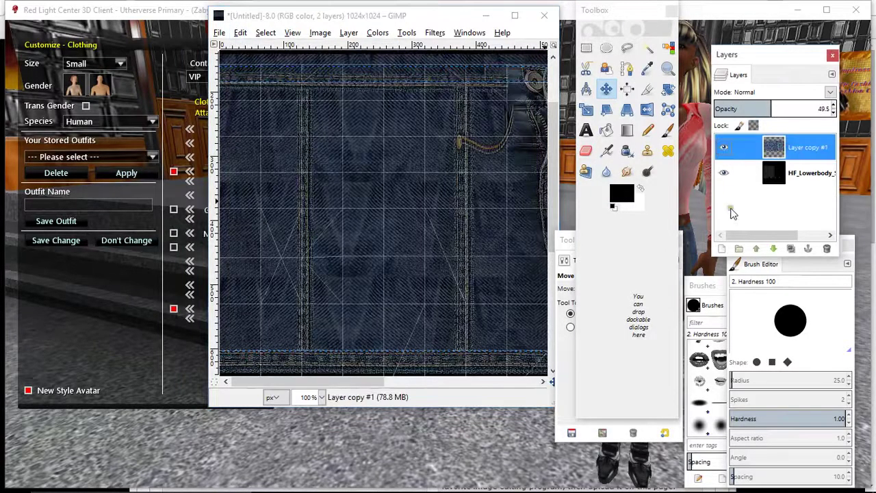
click(719, 248)
click(213, 323)
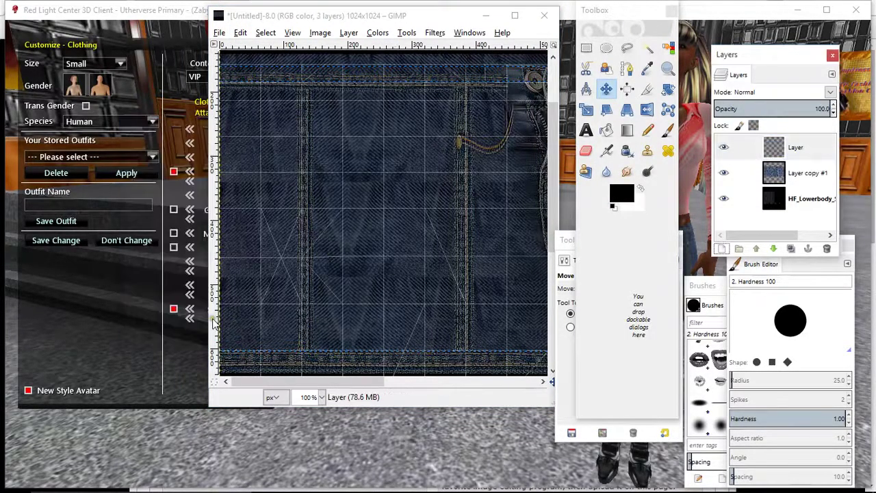
Switch to the jeans pocket image and scale it to 382 × 382 pixels.
mouse_move(399, 487)
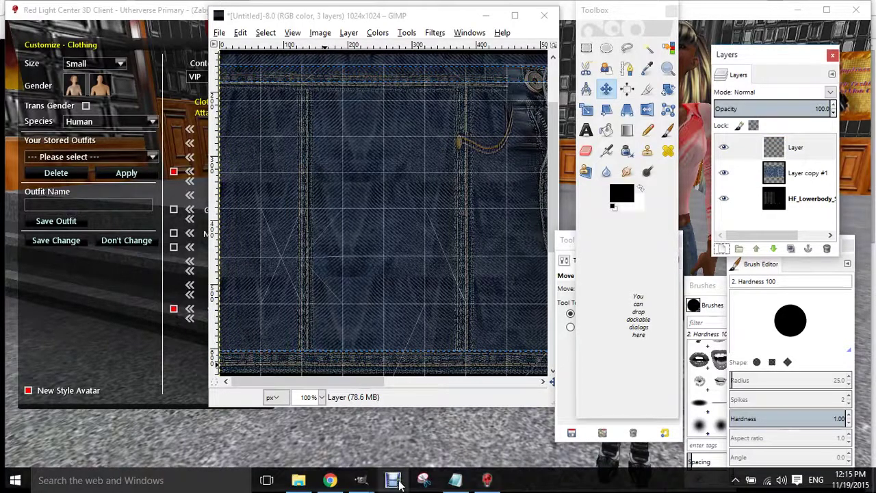
click(416, 436)
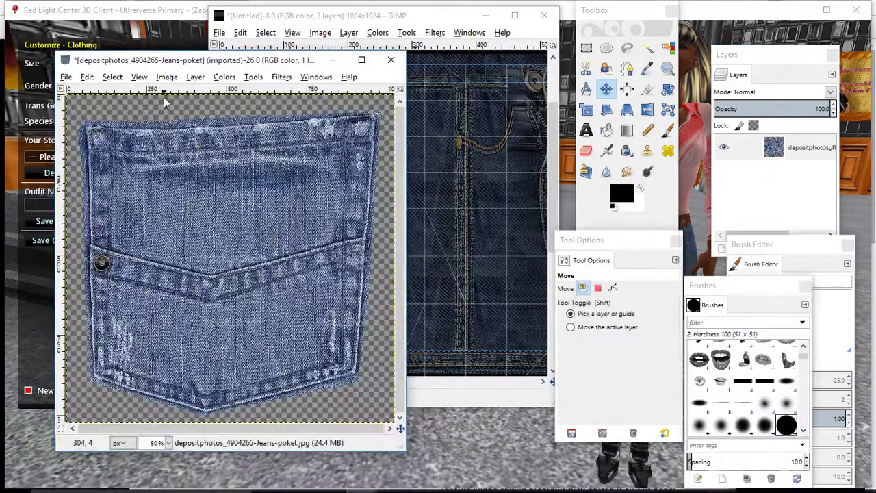
click(166, 77)
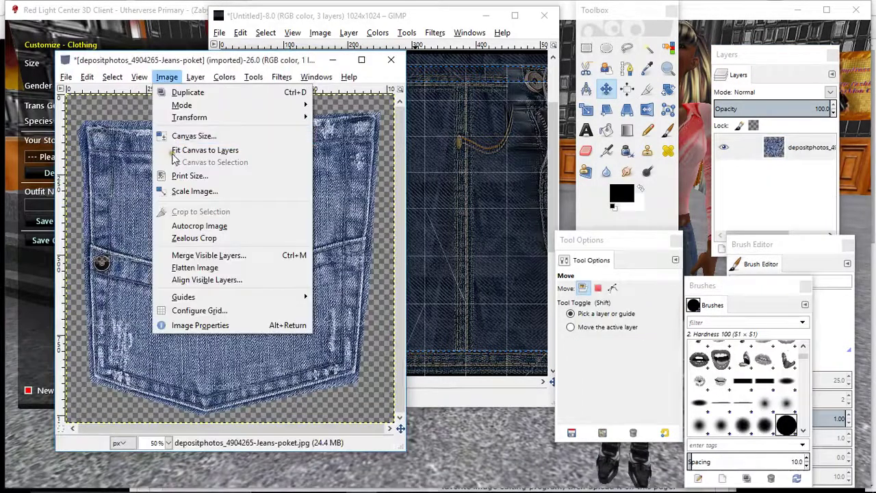
click(184, 194)
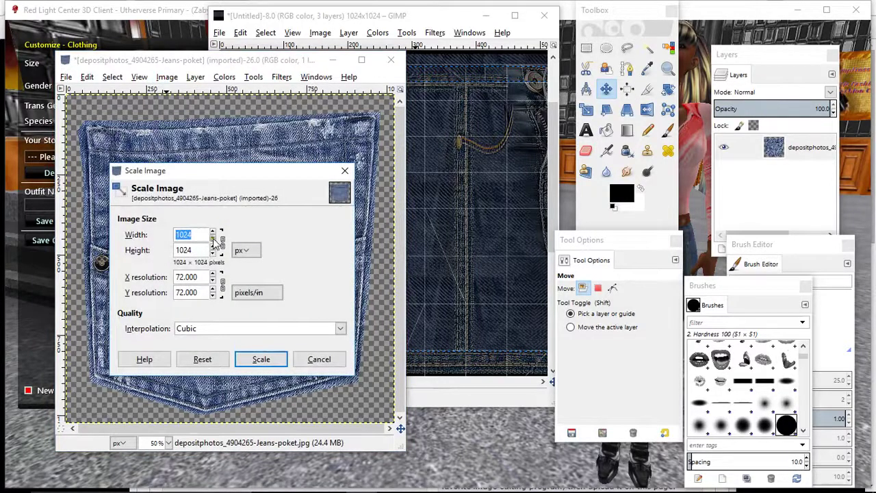
text(512)
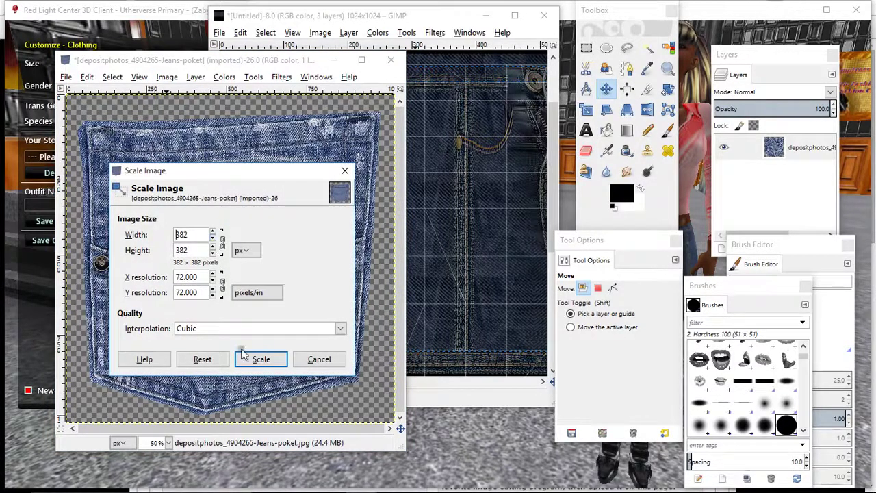
click(256, 358)
Copy the reduced pocket and paste it into the skirt image with the new top layer active.
right_click(221, 239)
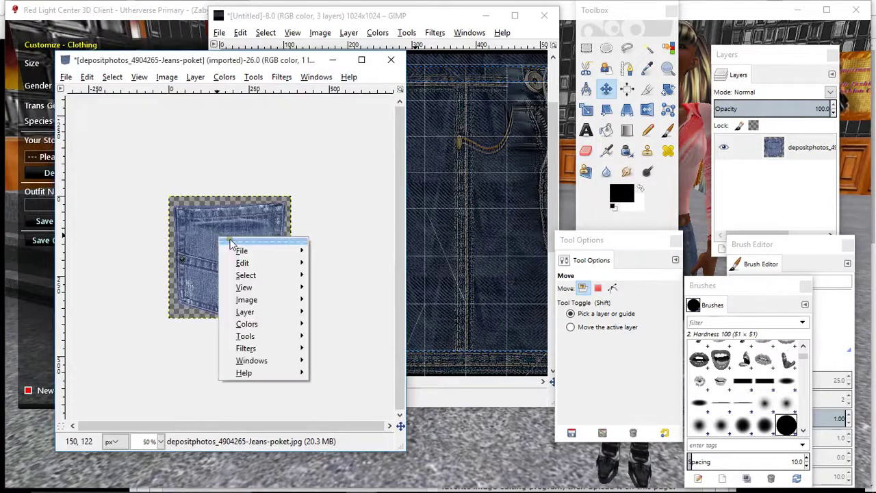
mouse_move(240, 263)
click(335, 258)
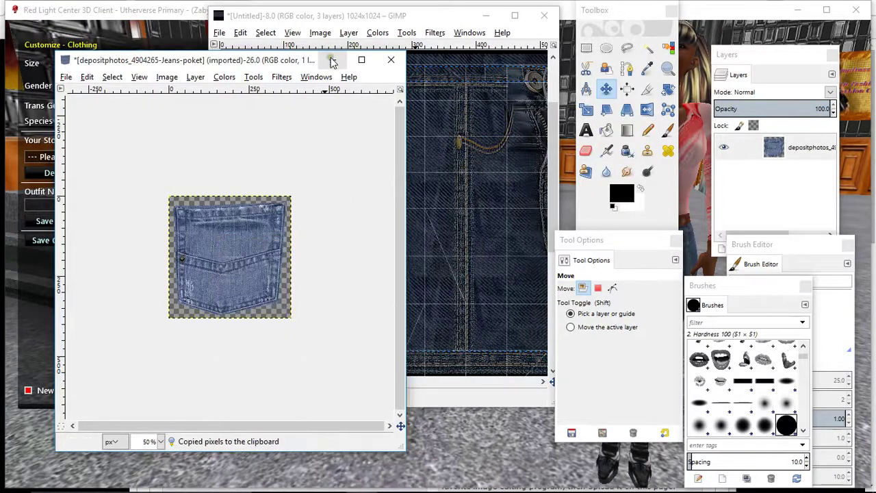
click(333, 59)
click(787, 147)
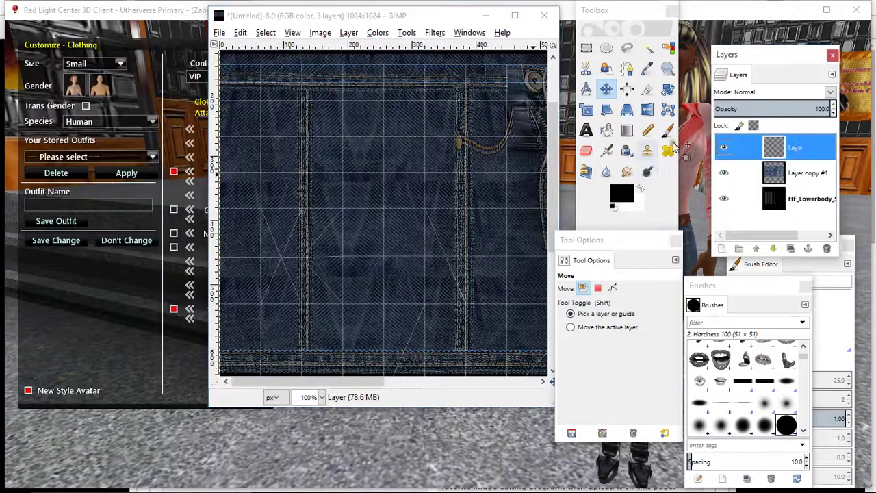
right_click(328, 159)
mouse_move(351, 181)
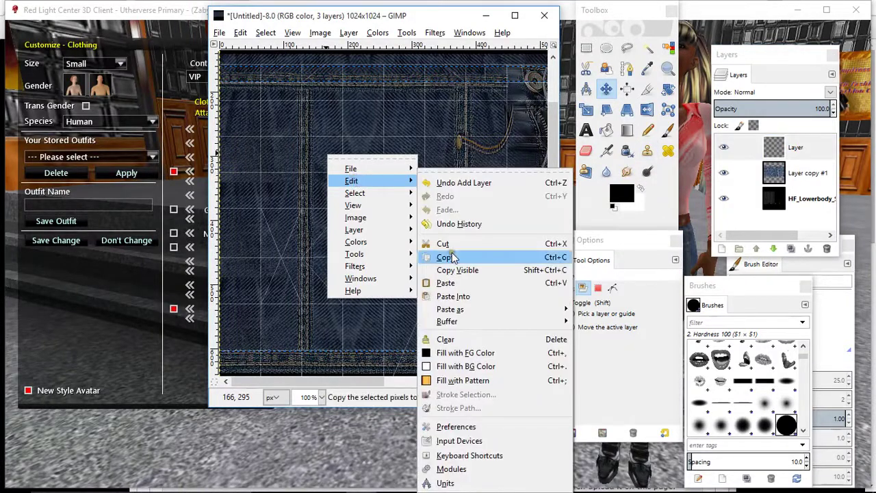
click(445, 282)
Scale the pasted pocket proportionally to about 162 × 162 pixels.
key(shift+s)
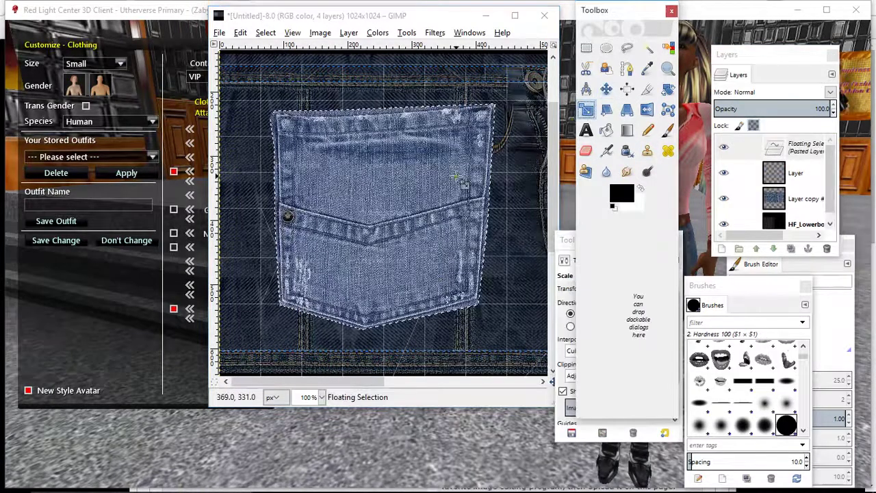
click(328, 209)
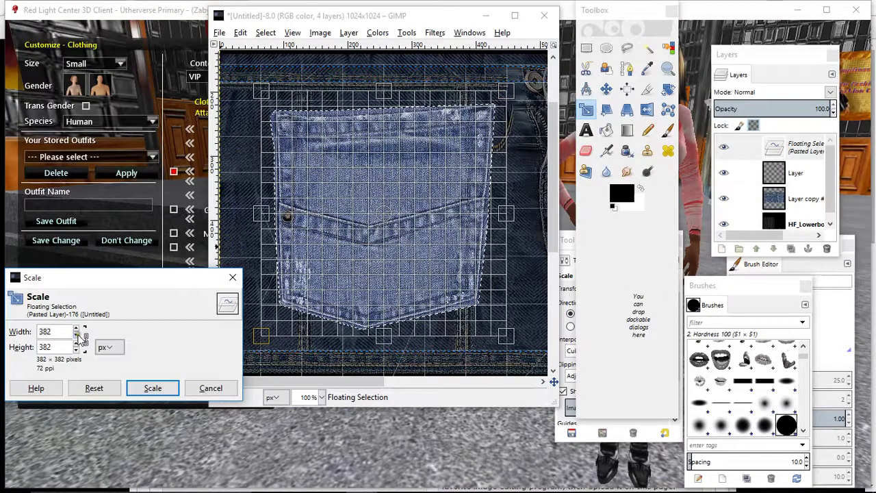
drag(78, 334, 78, 335)
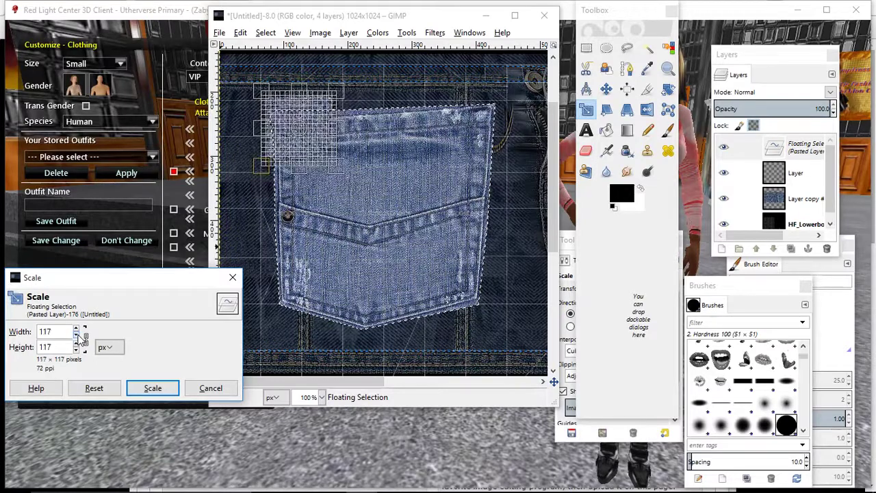
click(76, 328)
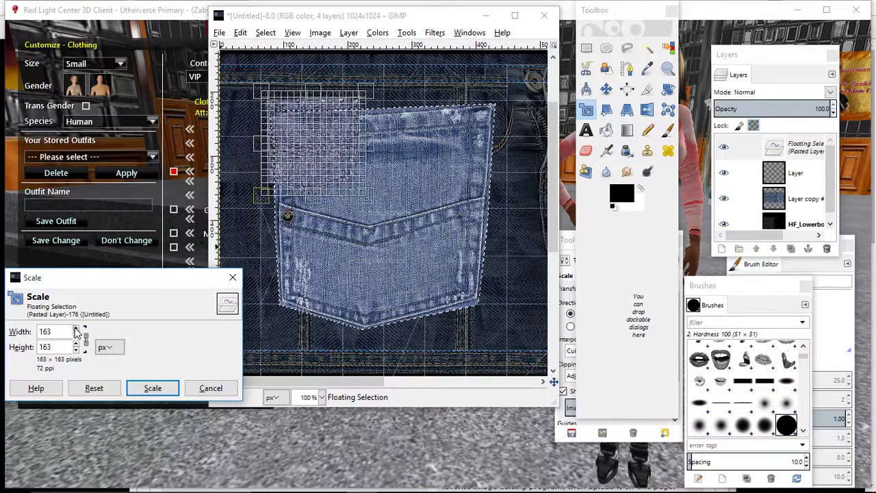
click(151, 385)
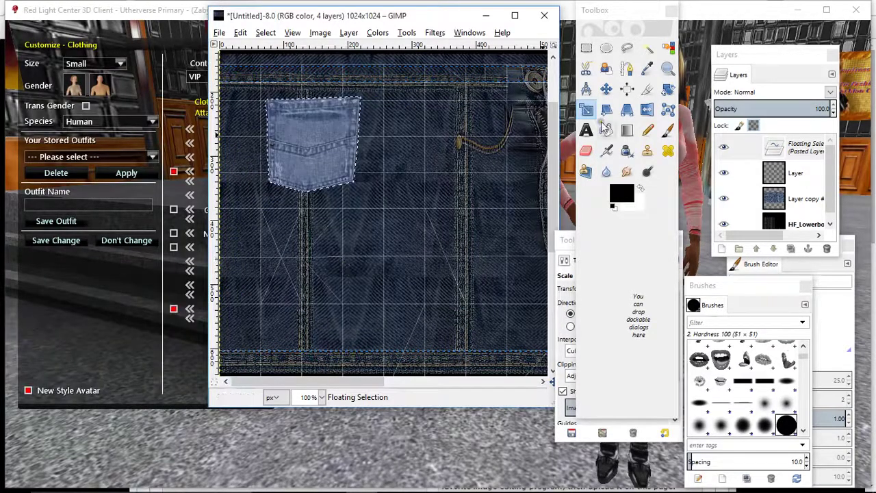
Narrow the floating pocket to about 123 pixels wide with its height at 162 pixels.
click(344, 133)
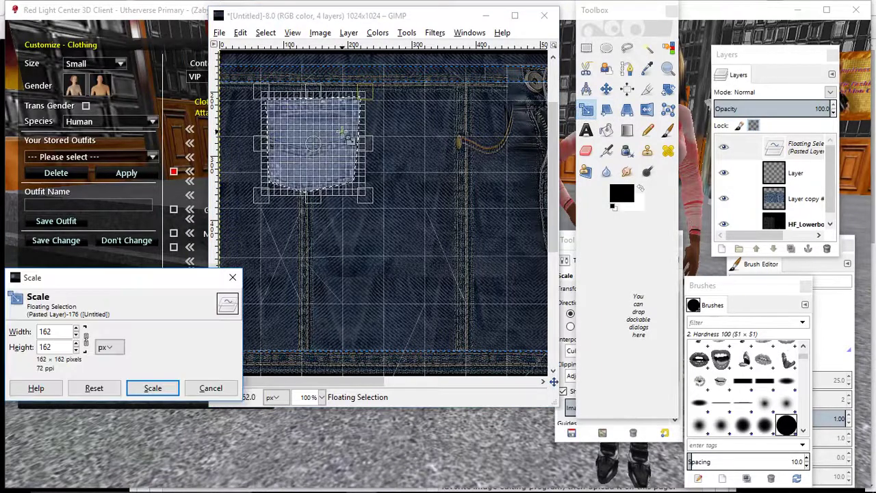
click(76, 336)
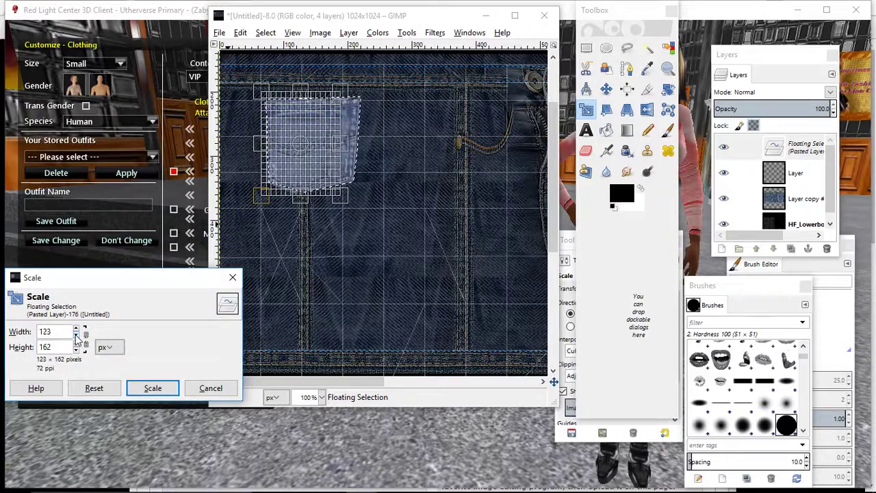
click(155, 388)
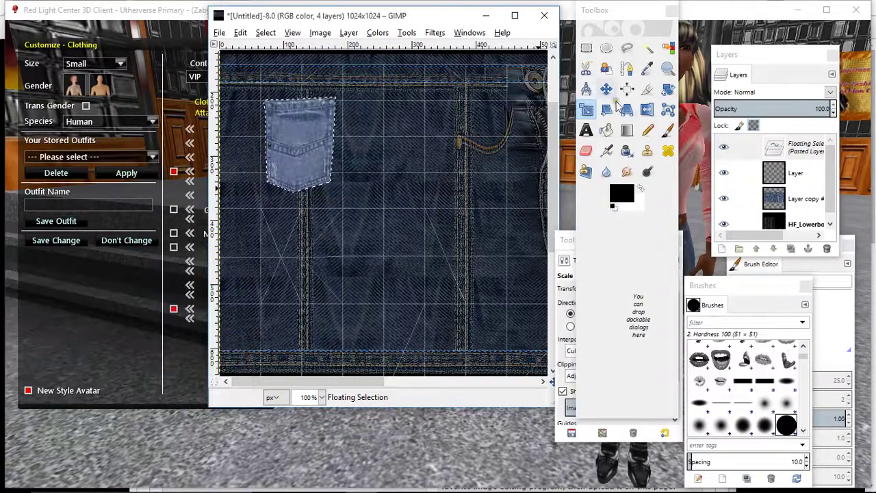
Move the pocket slightly left over the upper end of the vertical side seam and anchor it.
click(606, 89)
drag(313, 148, 300, 148)
key(ctrl+h)
Restore Layer copy #1 to full opacity and repeat the Sharpen filter on the pocket's layer.
click(796, 172)
click(772, 111)
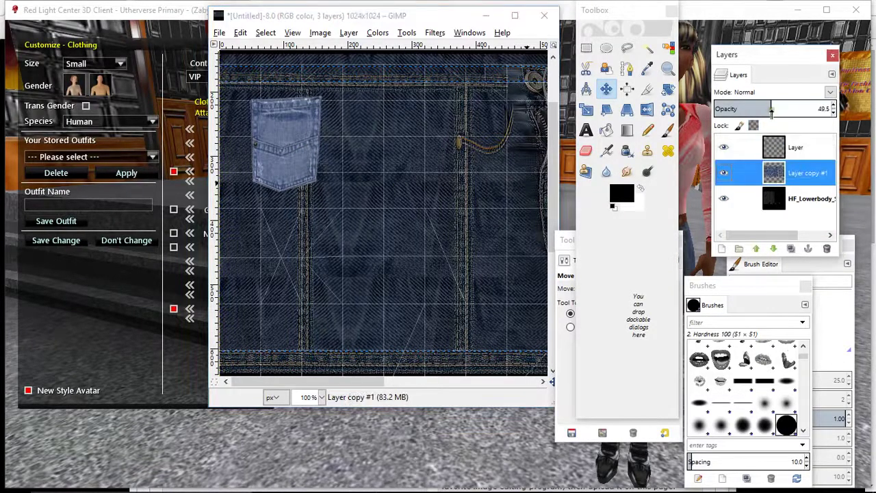
click(794, 149)
click(435, 33)
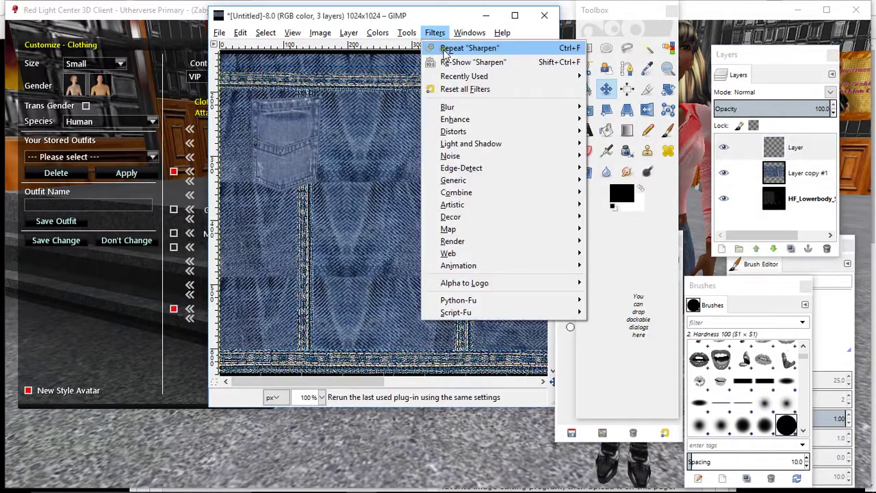
click(460, 51)
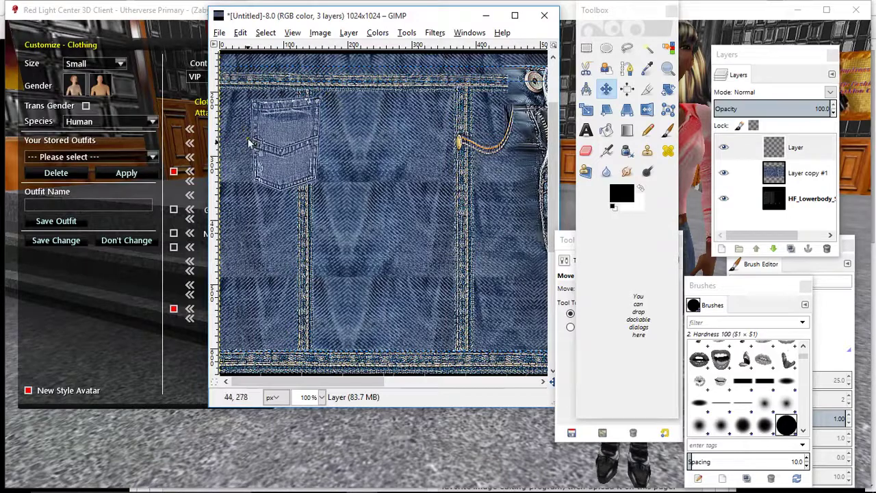
Try lowering the pocket layer's saturation to -6 with Hue-Saturation, and discard the adjustment.
click(377, 33)
click(397, 64)
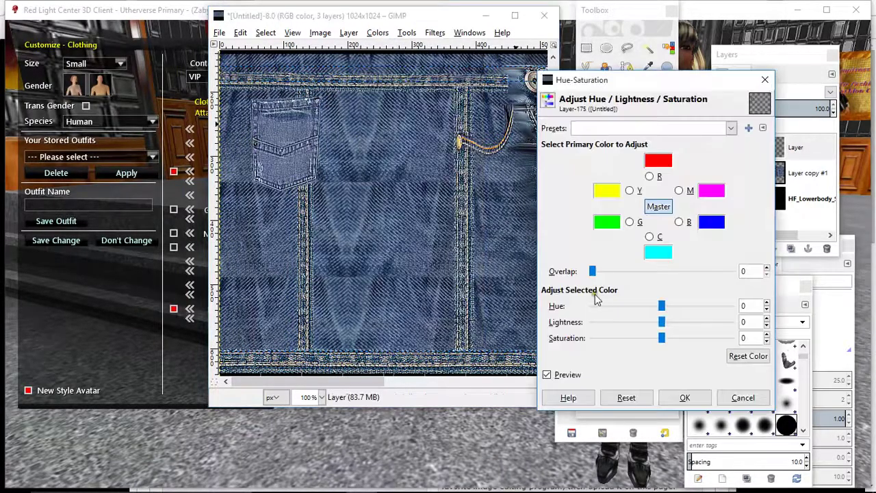
drag(661, 338, 630, 344)
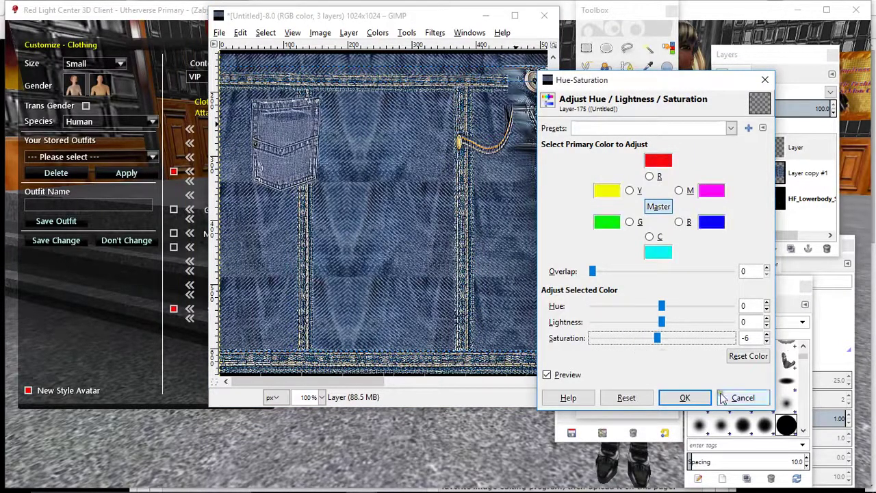
click(733, 398)
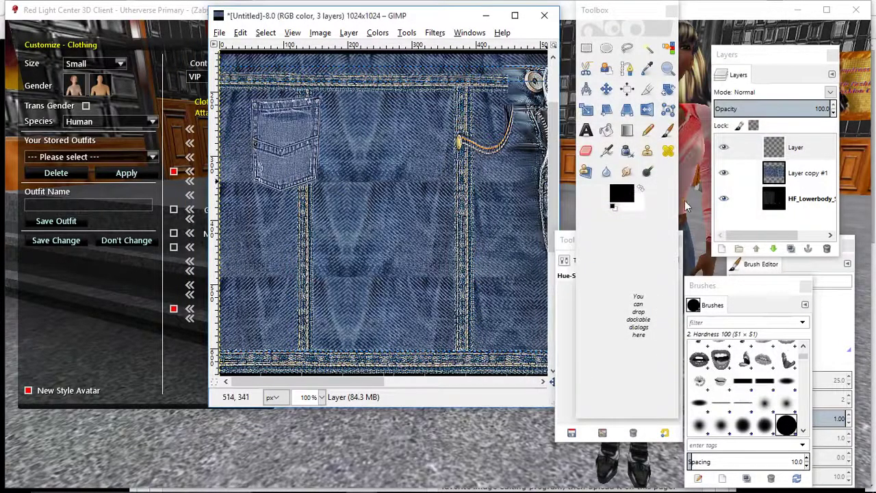
Hide the HF_Lowerbody template layer and export the updated skirt texture over DENIM SKIRT.png.
click(723, 198)
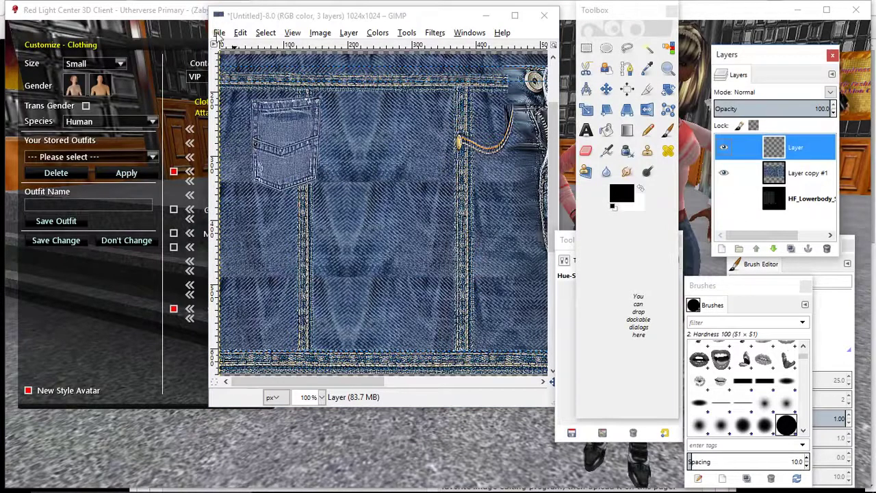
click(219, 33)
click(250, 193)
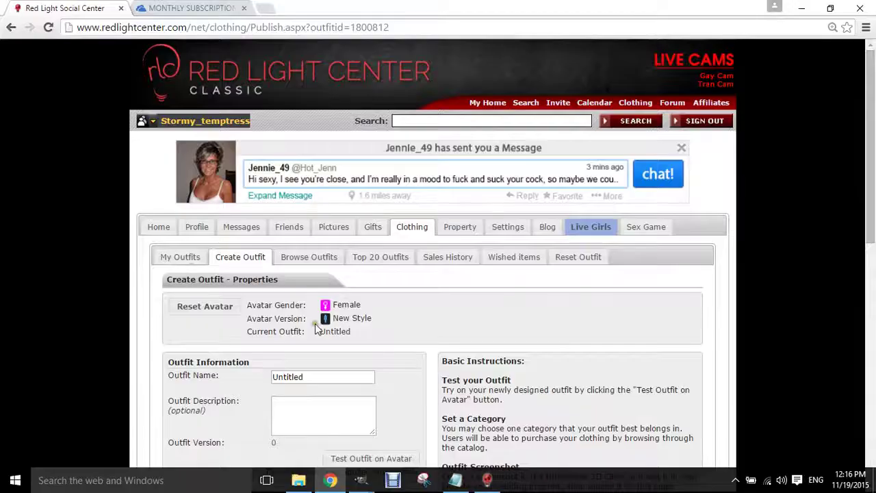
In the Red Light Center website, open the Untitled skirt outfit from My Designed Clothing for editing.
click(182, 257)
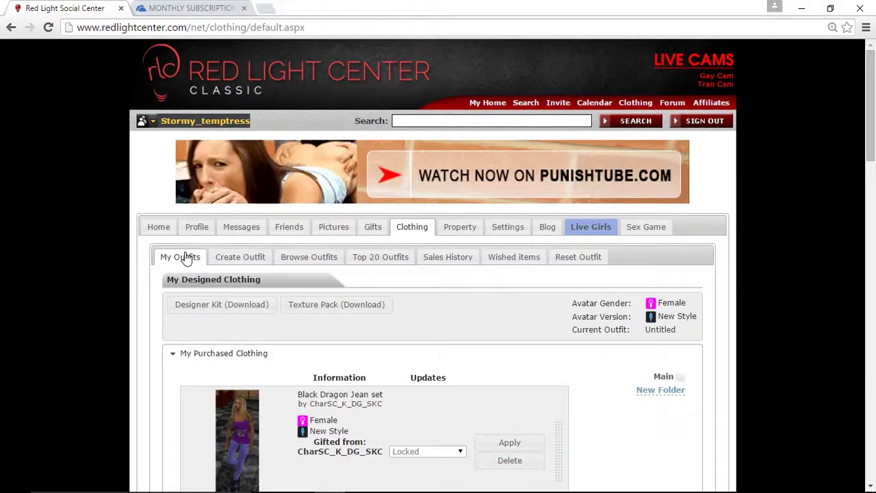
scroll(91, 275, down, 20)
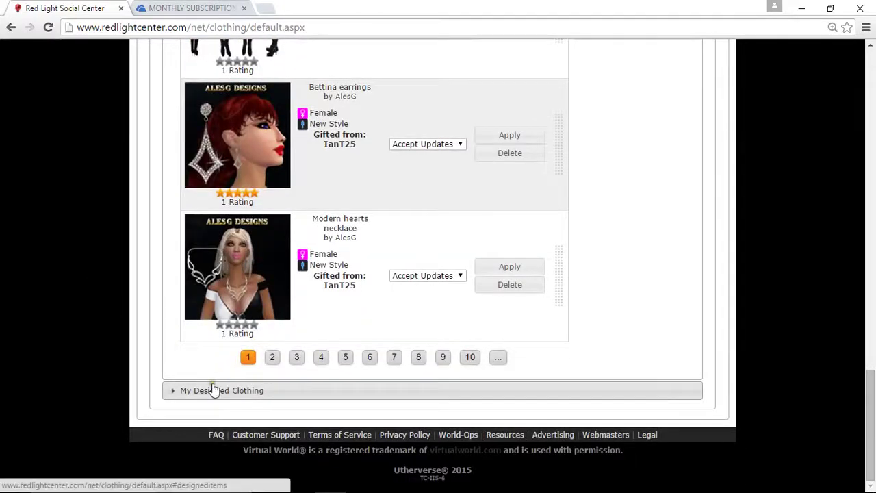
click(213, 388)
click(449, 239)
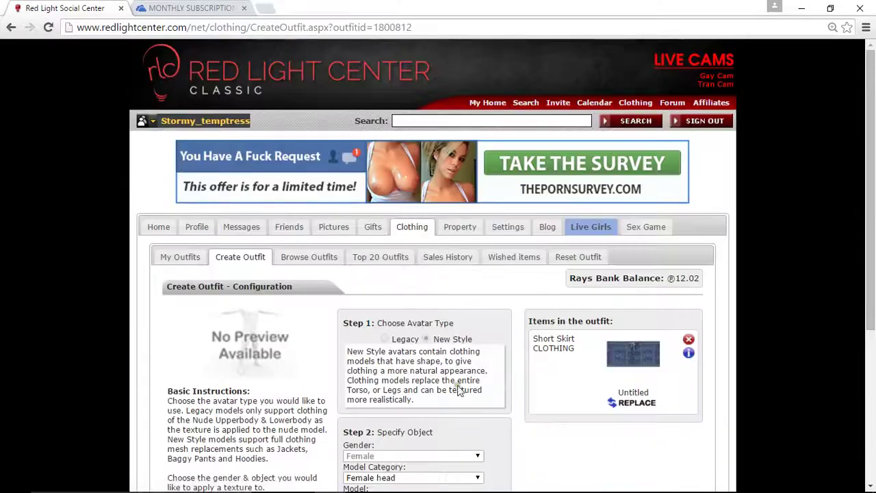
Replace the Short Skirt item's texture with the DENIM SKIRT file from the Desktop and proceed to publishing the outfit.
click(634, 404)
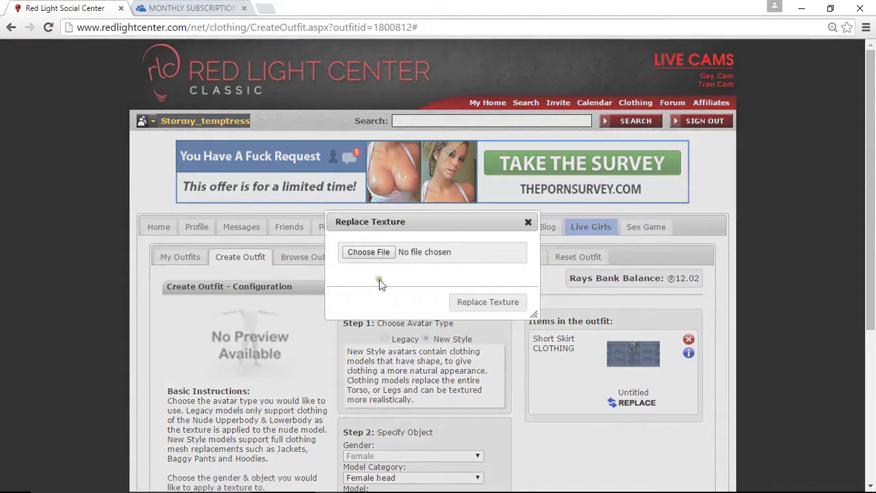
click(374, 257)
click(376, 199)
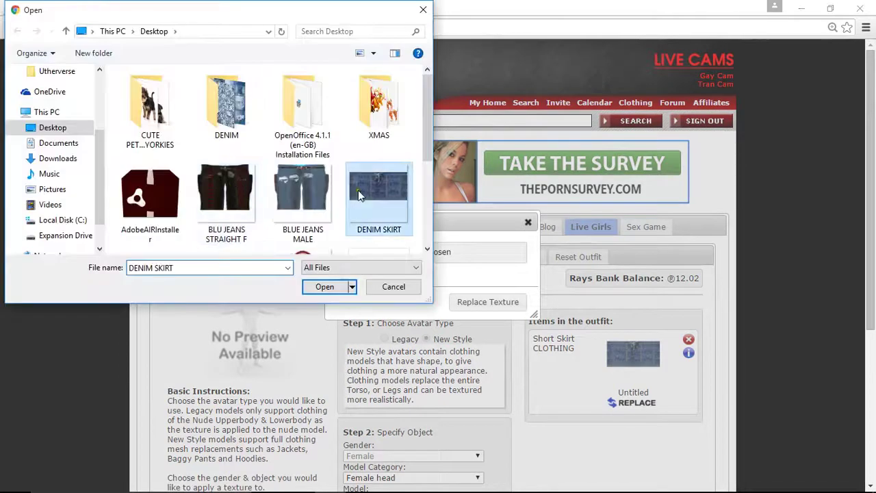
click(321, 286)
click(505, 306)
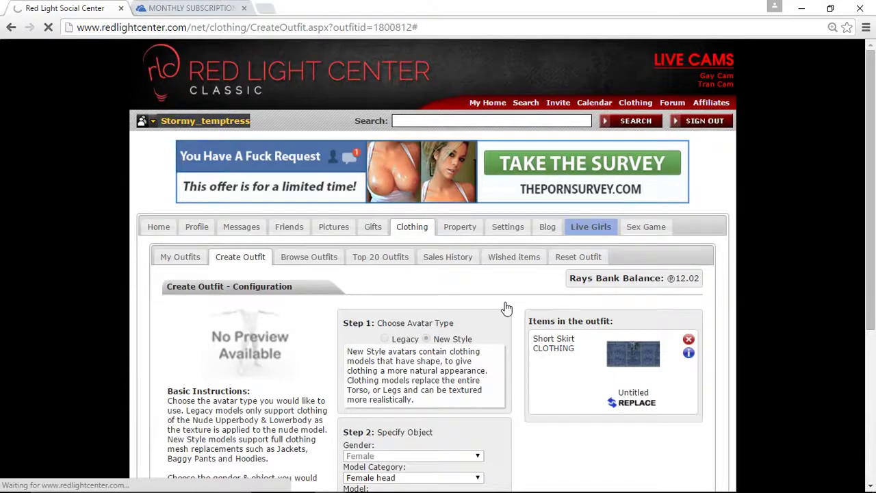
scroll(406, 356, down, 4)
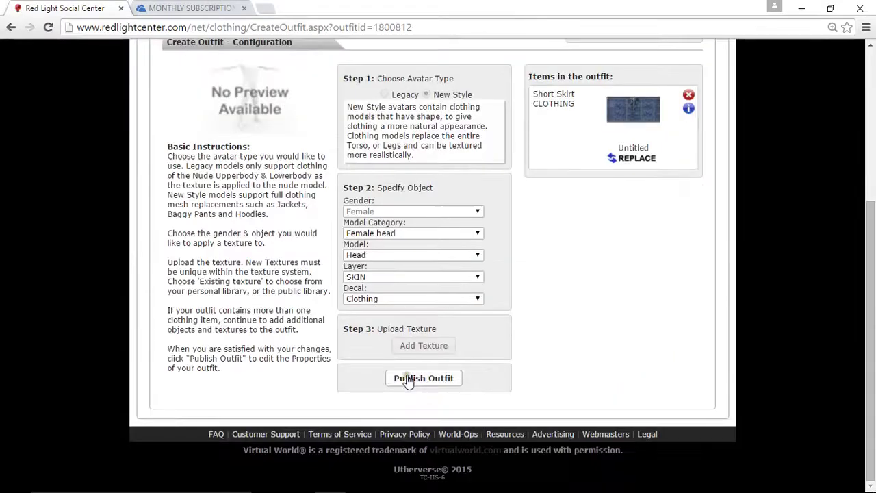
click(409, 381)
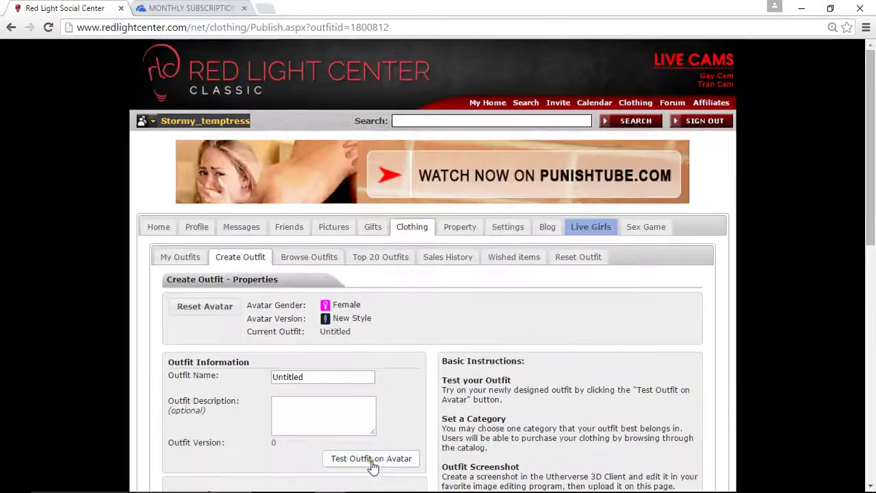
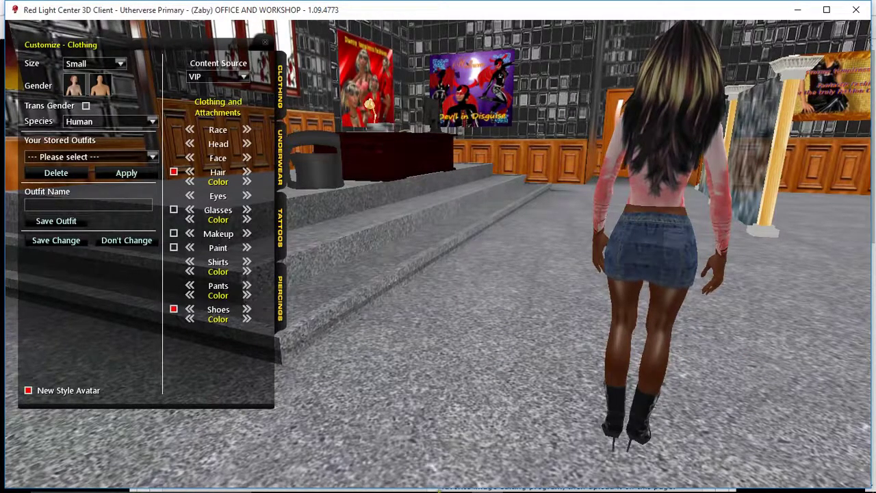
Return to GIMP, duplicate the pocket's layer, and flip the copy horizontally to form the opposite back pocket.
click(368, 481)
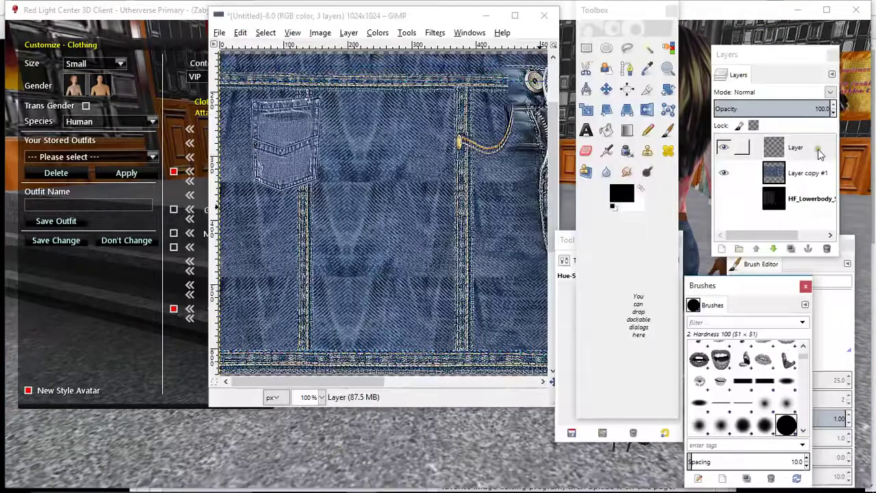
click(820, 154)
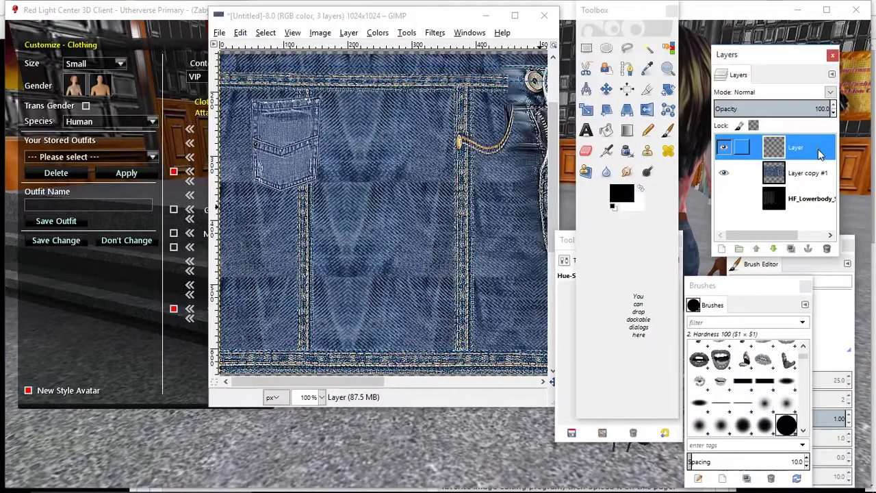
click(791, 250)
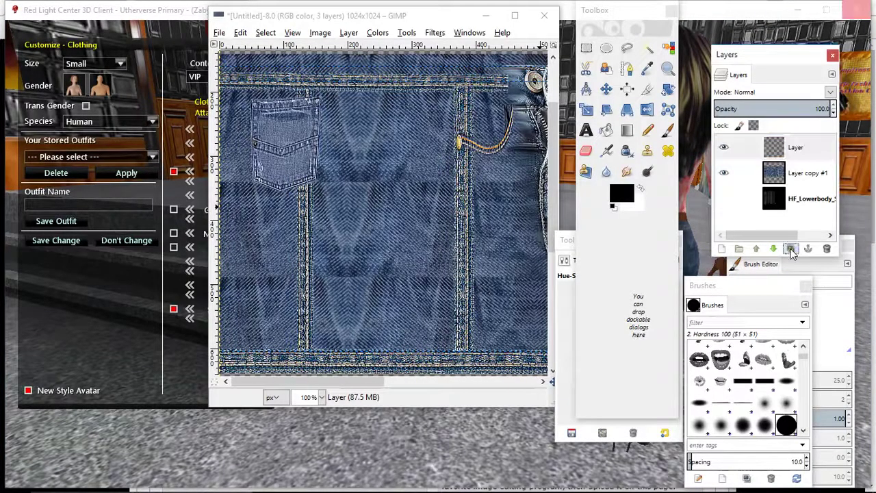
click(348, 33)
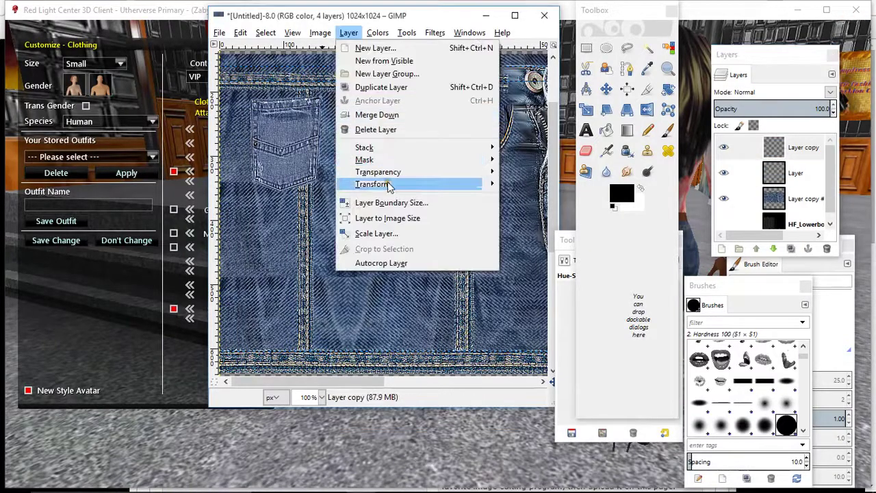
mouse_move(397, 182)
click(528, 185)
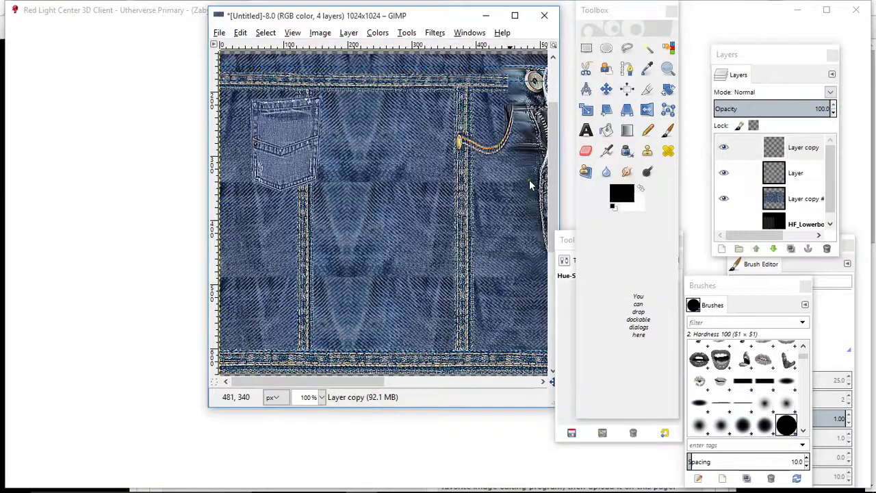
Lower Layer copy #1 to 58.8 opacity and show the HF_Lowerbody template layer to check both pockets against the mesh lines.
drag(322, 385, 481, 382)
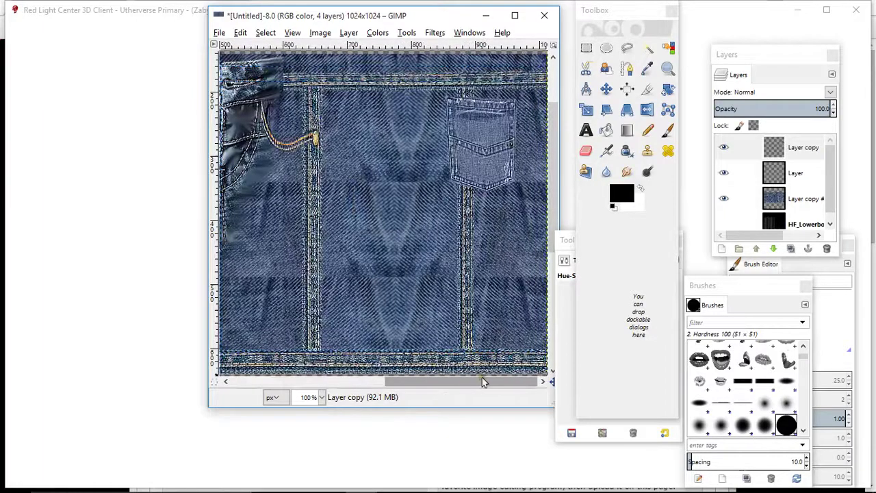
click(778, 199)
click(785, 110)
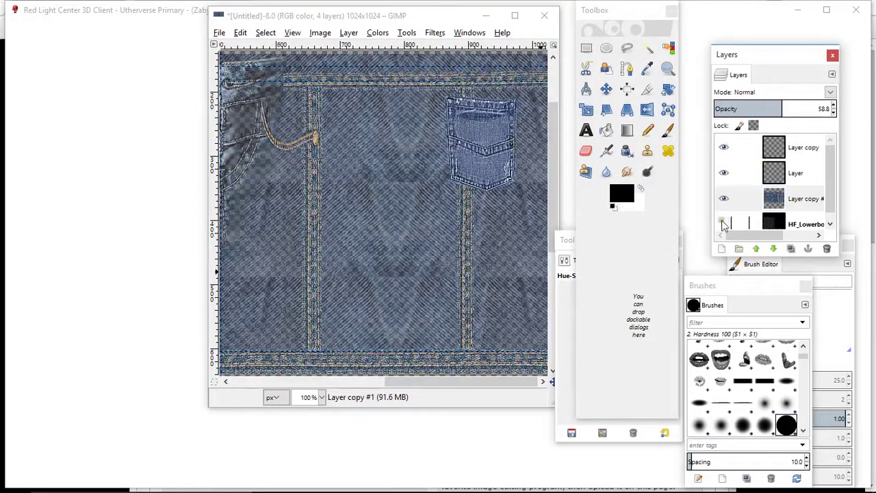
click(724, 224)
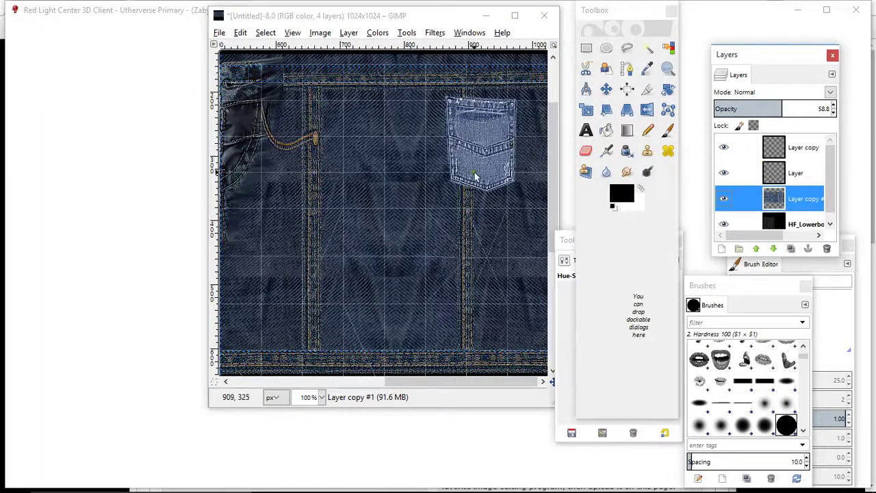
click(321, 397)
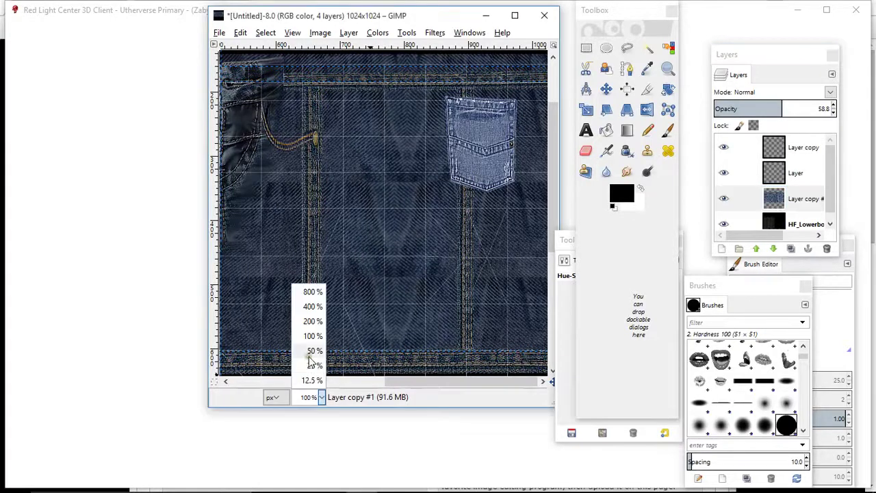
click(310, 352)
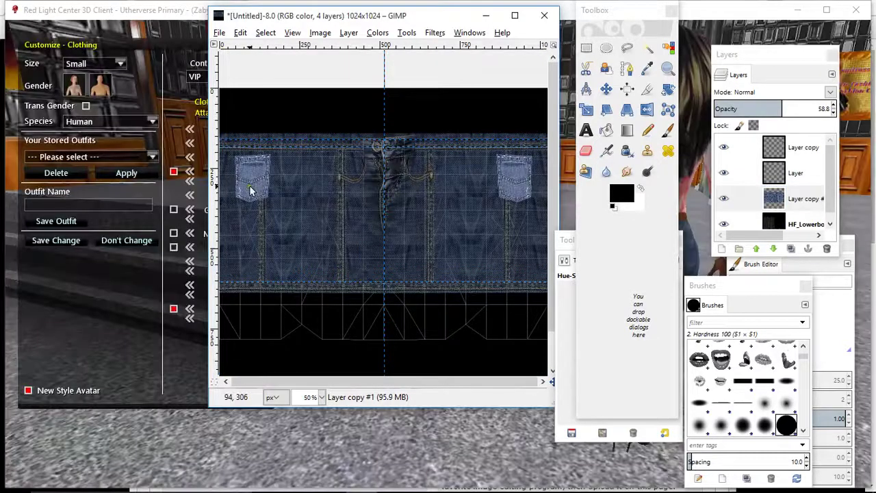
click(510, 172)
click(707, 394)
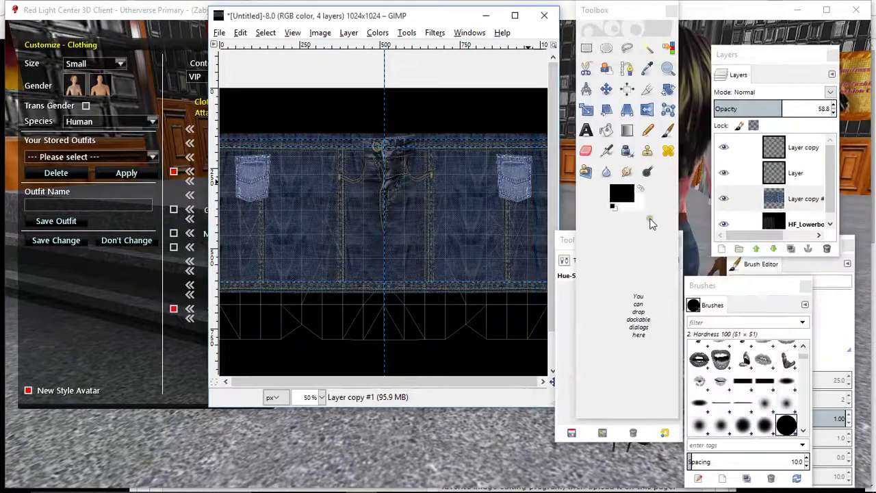
click(524, 183)
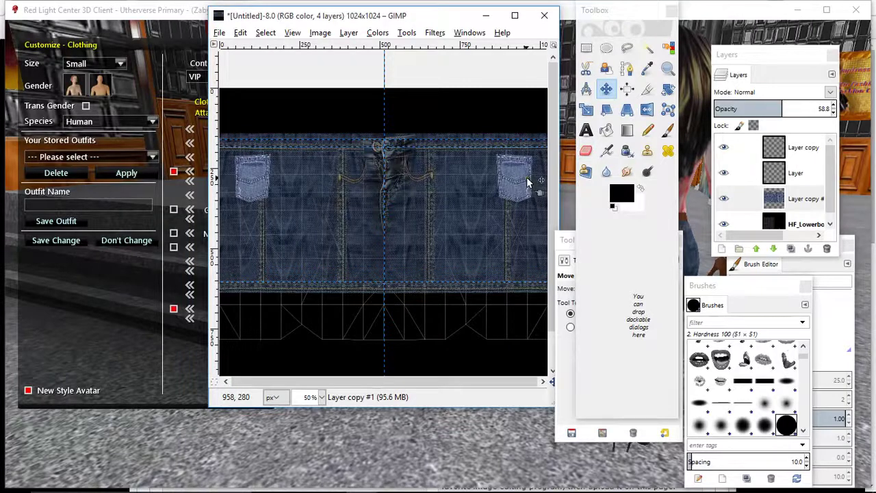
click(241, 33)
key(ctrl+z)
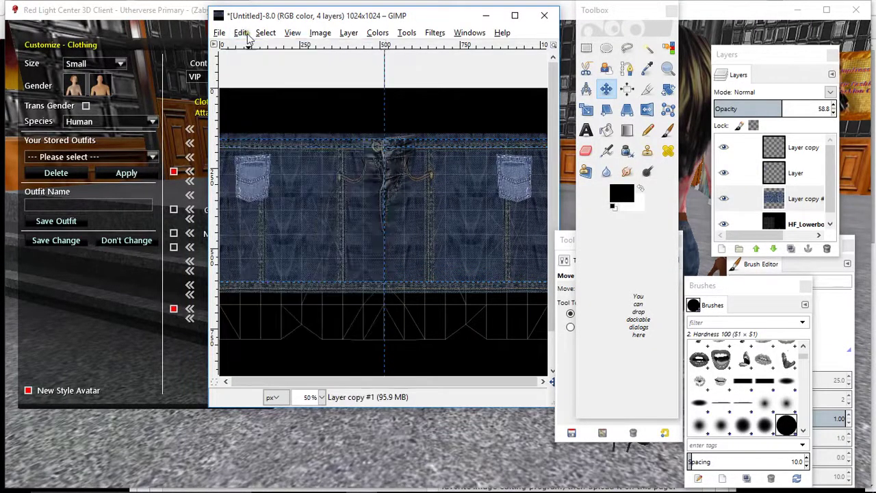
click(241, 33)
click(246, 35)
Select the mirrored pocket's layer and nudge it slightly right to line it up with the template mesh.
click(784, 198)
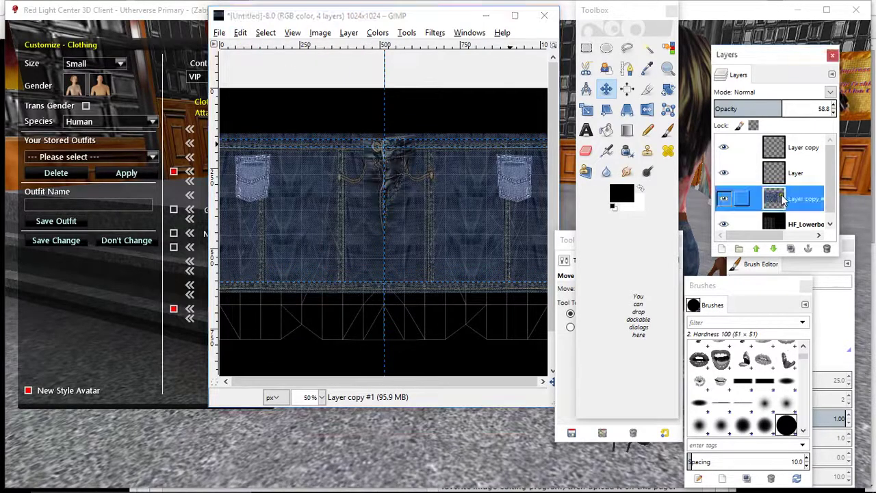
click(796, 147)
click(538, 181)
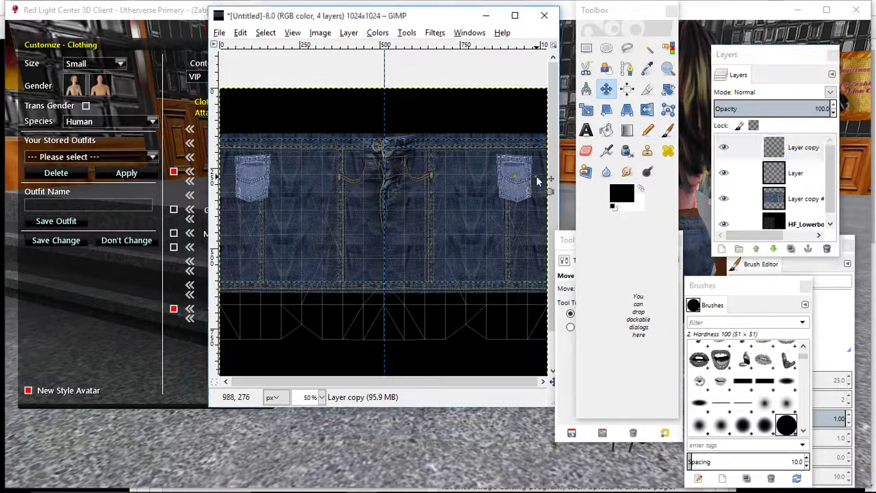
key(Right)
key(Right)
key(Right)
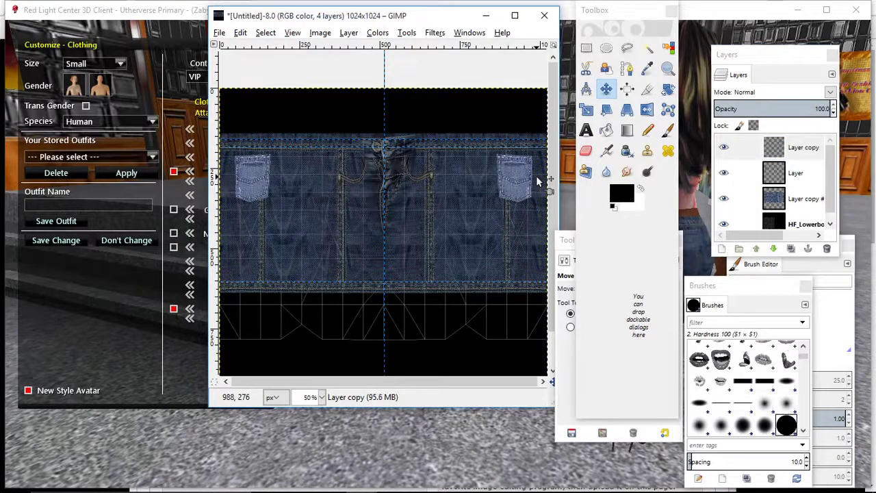
key(Right)
key(Right)
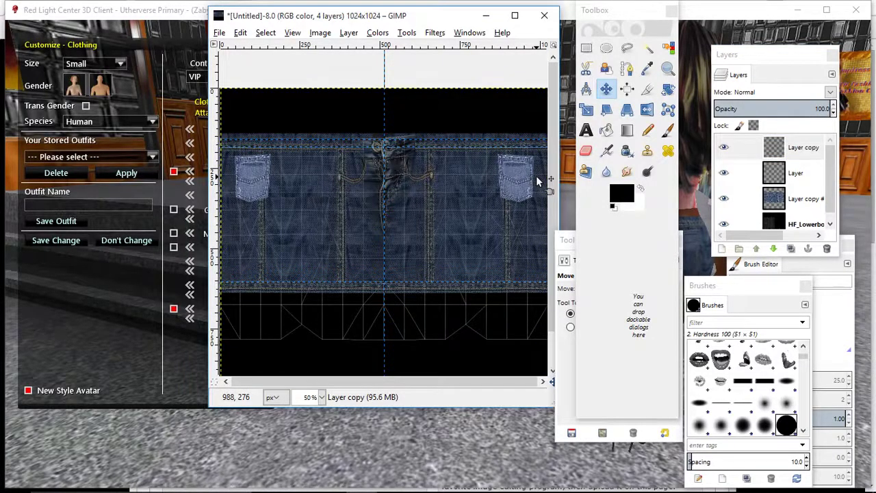
Restore Layer copy #1 to 100 opacity and hide the HF_Lowerbody template layer.
click(805, 199)
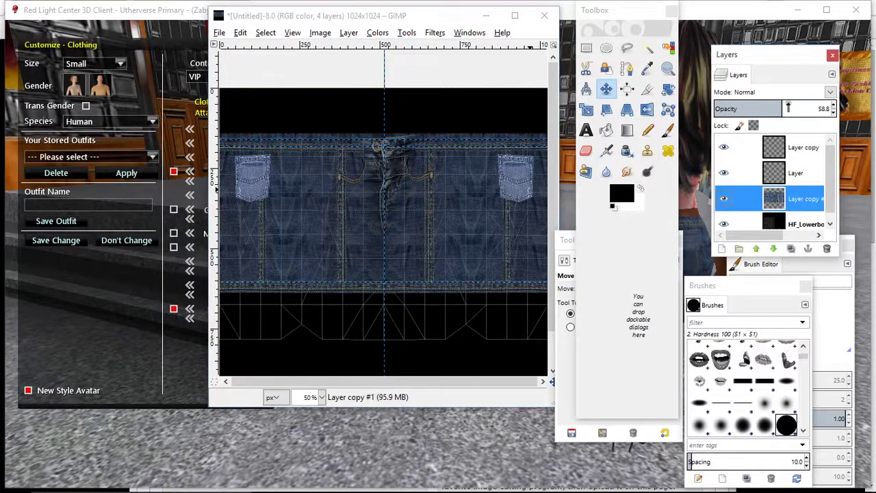
drag(776, 103, 830, 108)
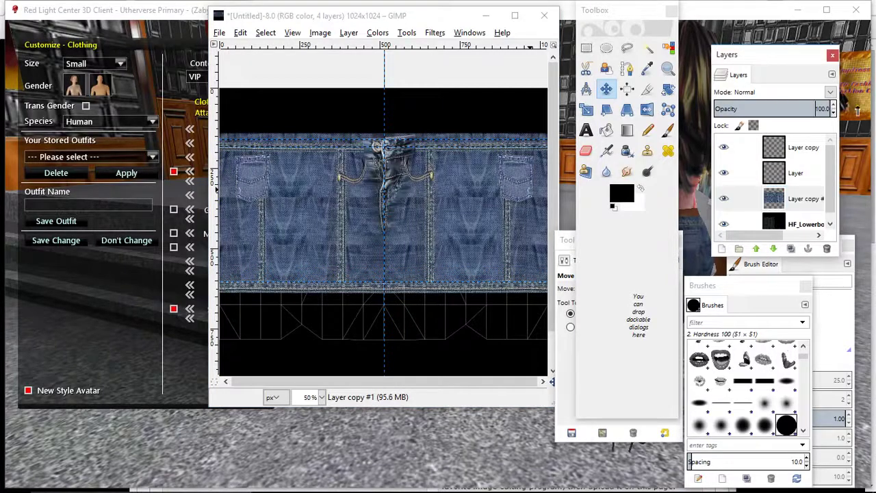
click(724, 224)
scroll(359, 166, down, 2)
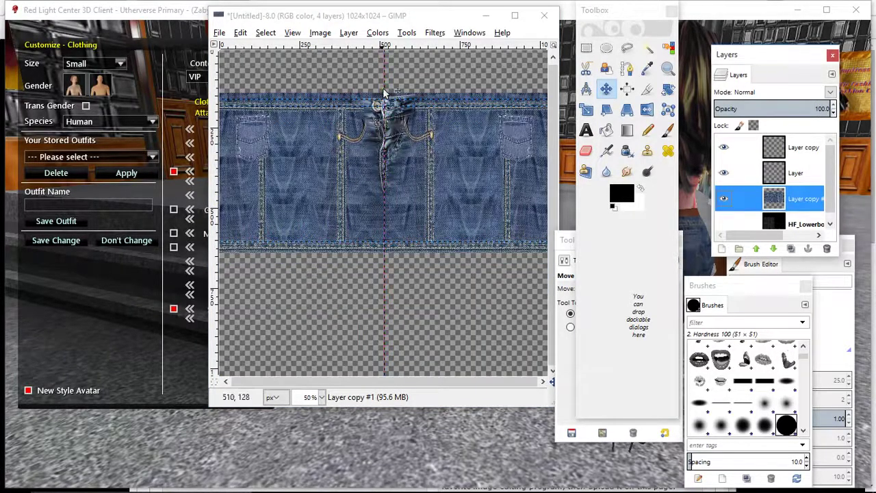
Export the two-pocket texture over DENIM SKIRT.png and switch to the Red Light Center outfit page in the browser.
click(221, 34)
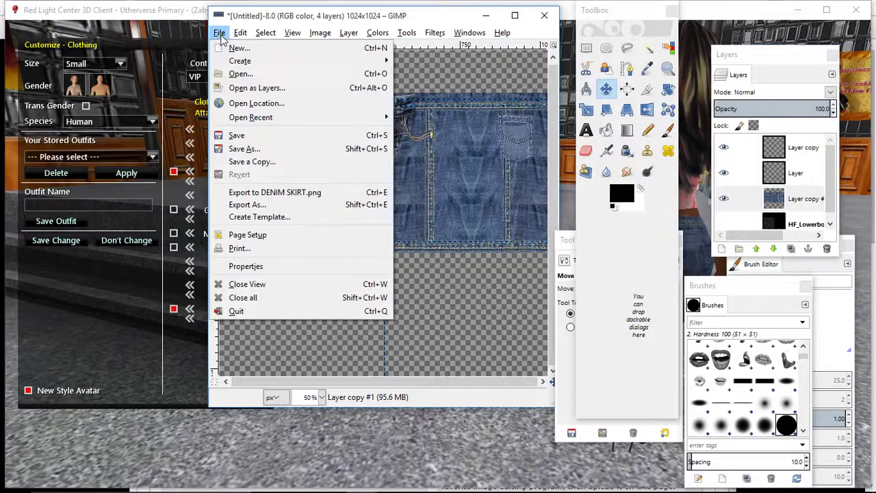
click(245, 194)
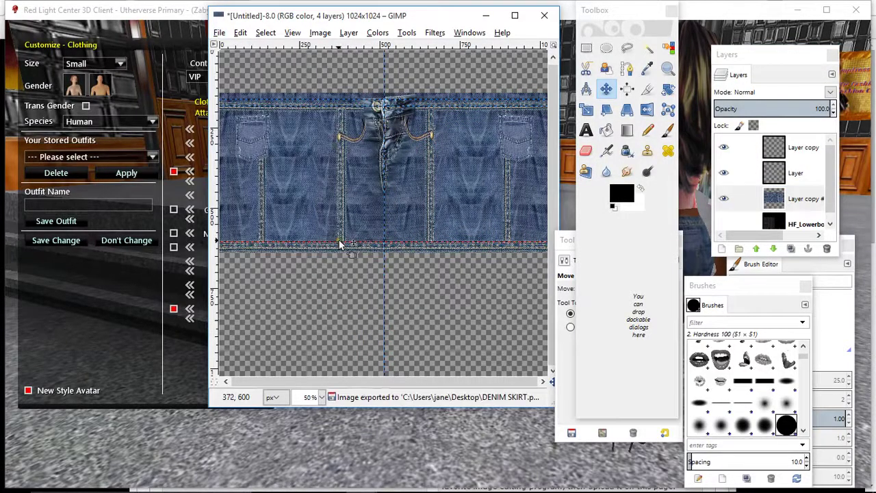
click(486, 15)
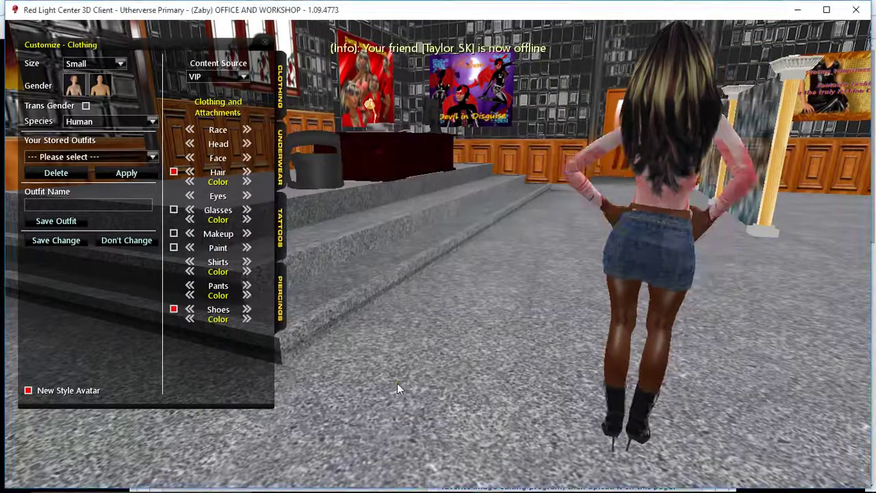
key(alt+Tab)
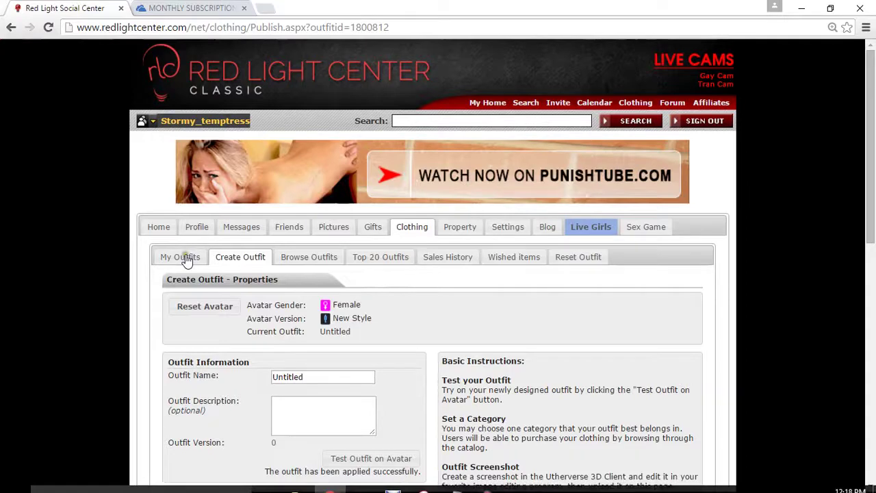
Open the configuration of the Untitled female skirt outfit from the designed items in My Outfits.
scroll(184, 258, down, 15)
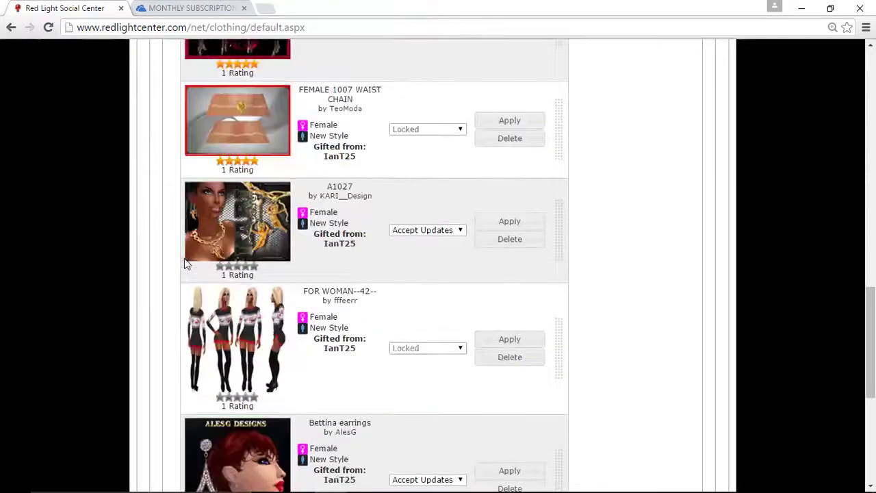
click(235, 391)
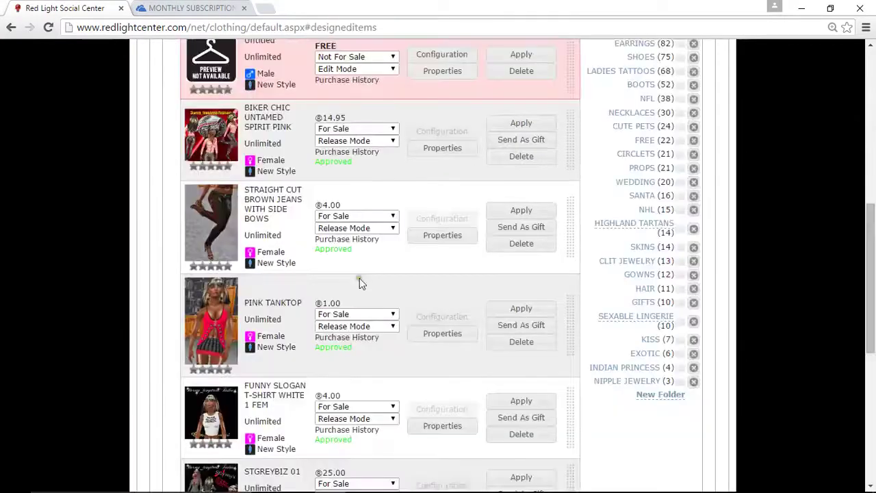
click(441, 241)
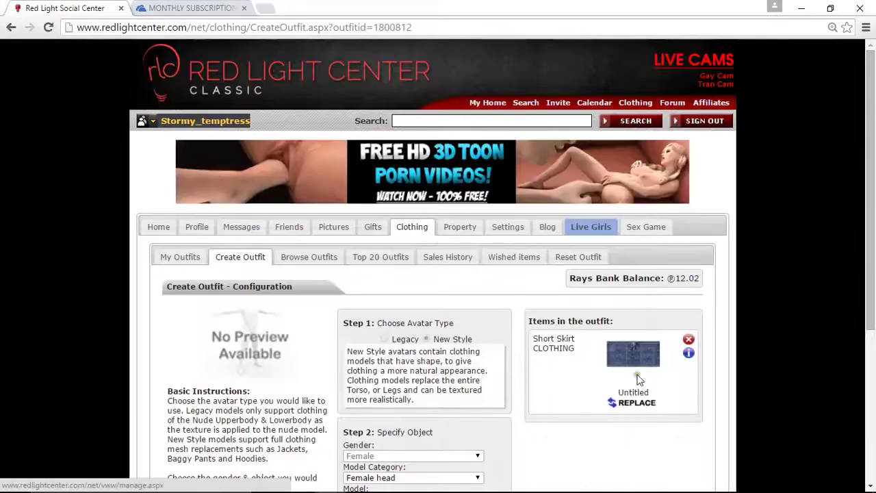
Replace the Short Skirt's texture with the DENIM SKIRT file from the Desktop and publish the outfit.
click(636, 402)
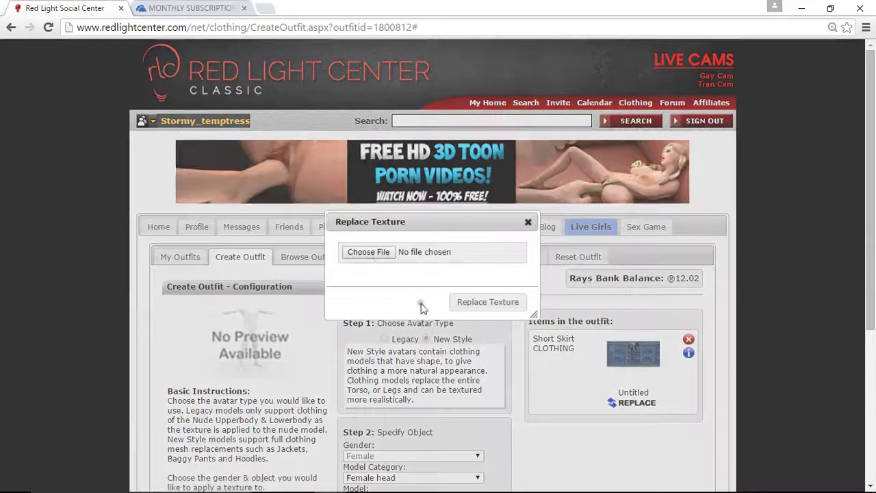
click(370, 253)
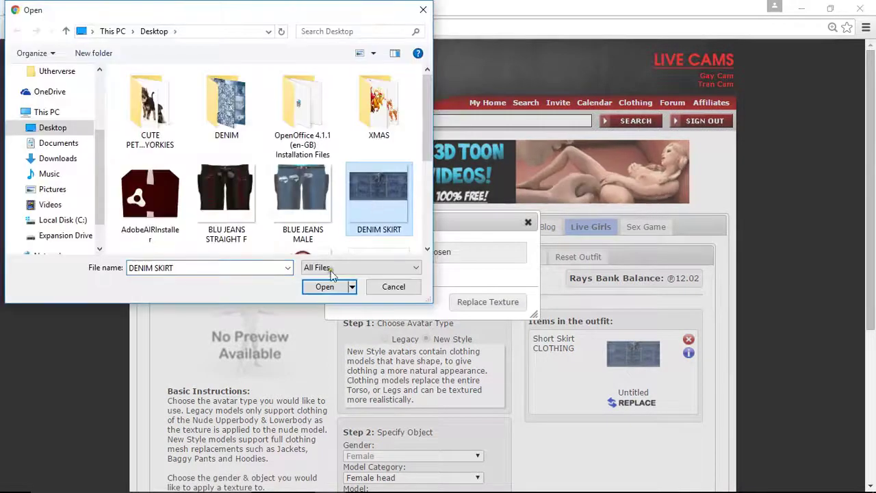
click(324, 287)
click(488, 302)
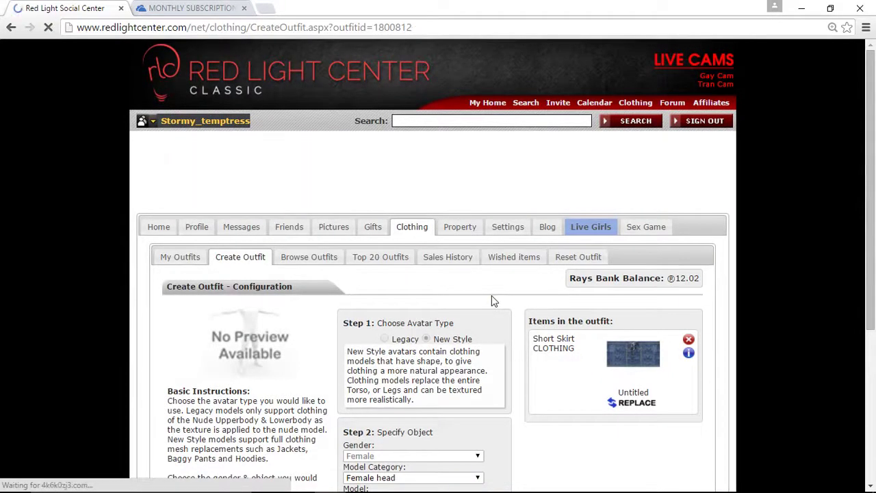
scroll(492, 296, down, 4)
click(415, 377)
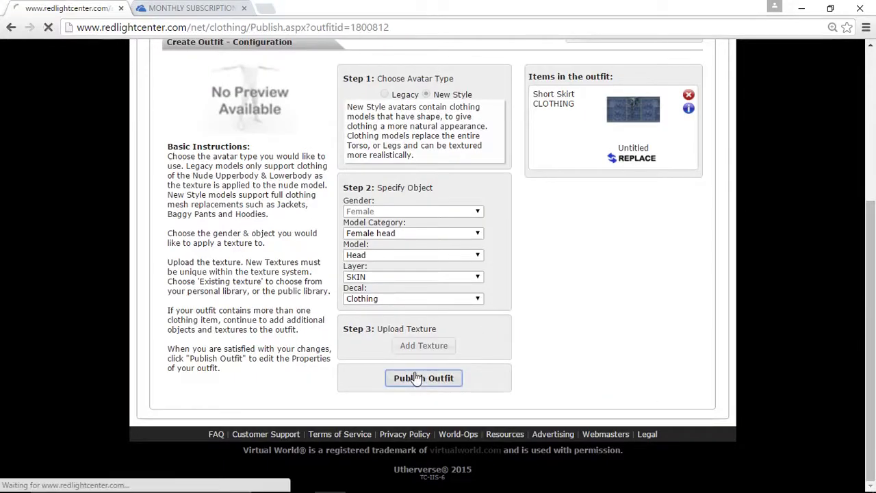
Test the outfit on the avatar and view the skirt from the back and front in the Red Light Center 3D Client.
click(374, 458)
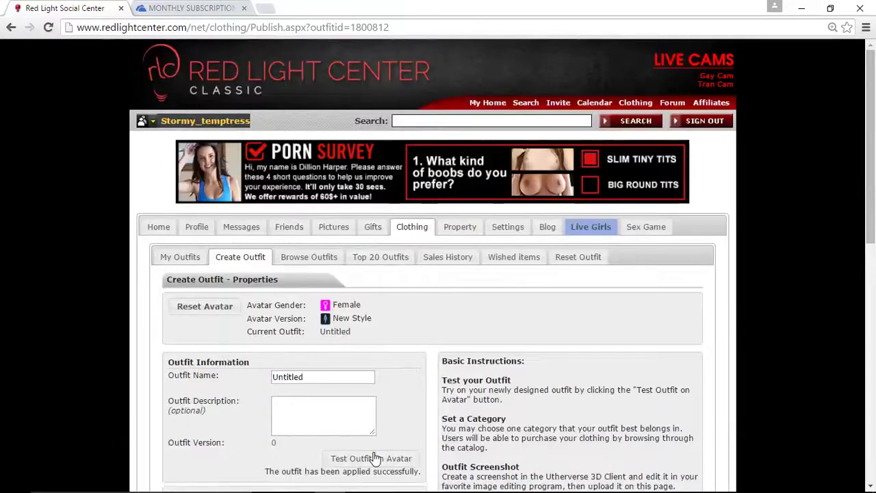
click(487, 481)
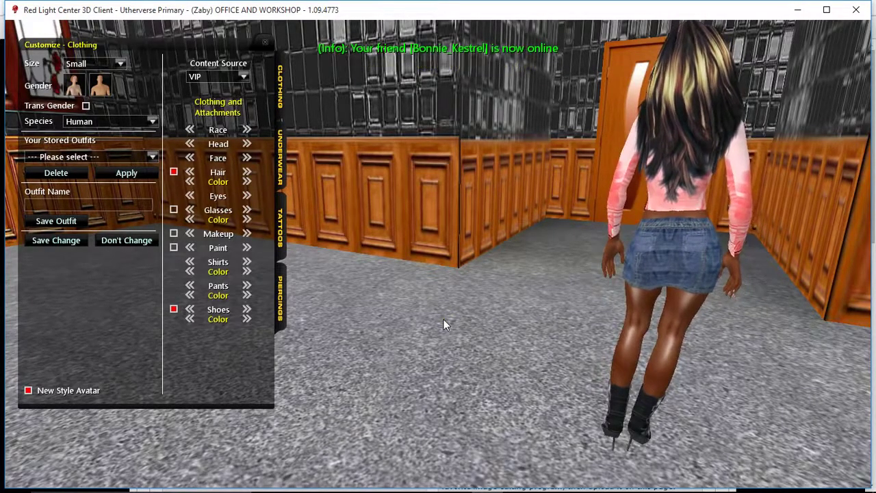
drag(541, 295, 762, 315)
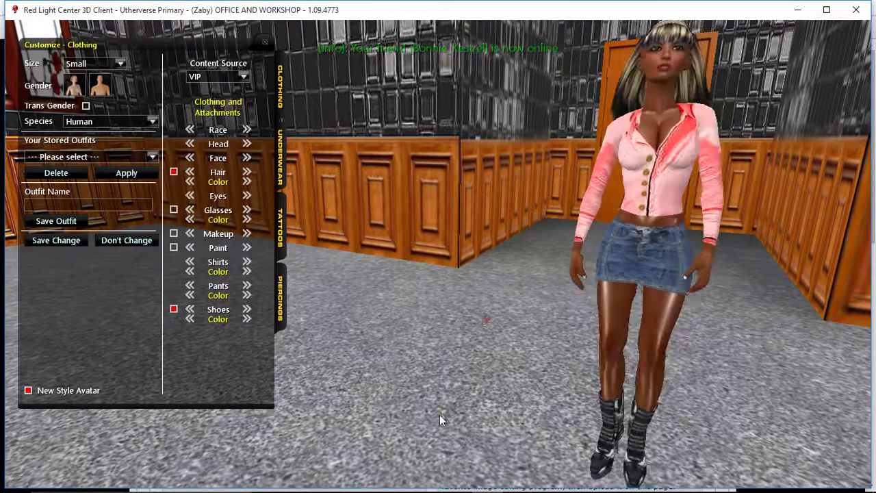
Switch to GIMP and close the depositphotos_4904265-Jeans-poket image, discarding its changes.
mouse_move(360, 484)
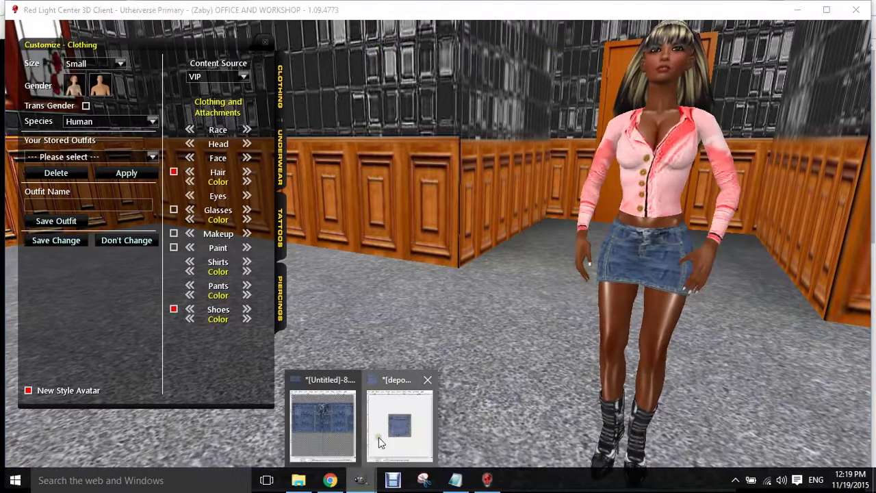
click(381, 440)
click(390, 60)
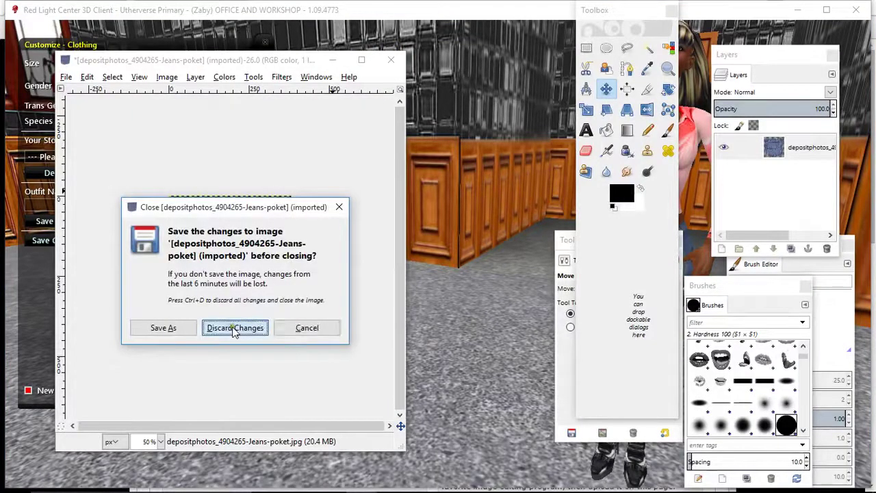
click(234, 327)
Open depositphotos_20813119-Background-denim-texture from the DENIM folder in GIMP and move its window clear of the folder's files.
click(299, 483)
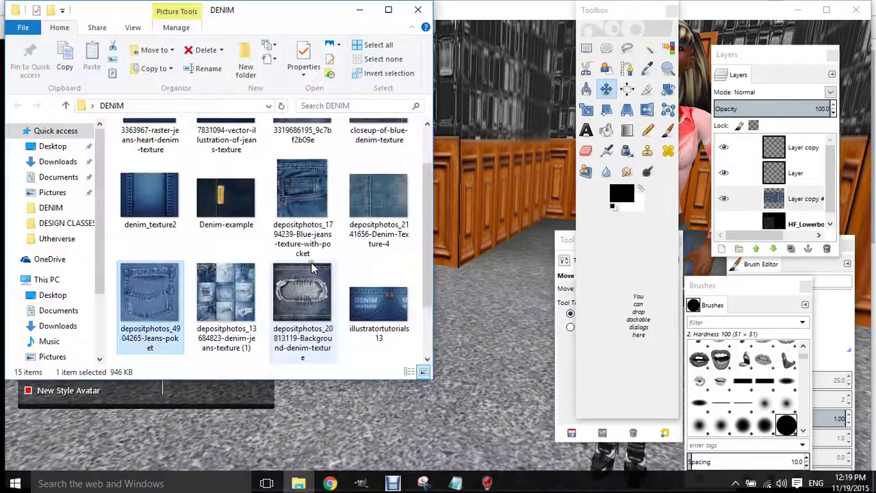
click(296, 298)
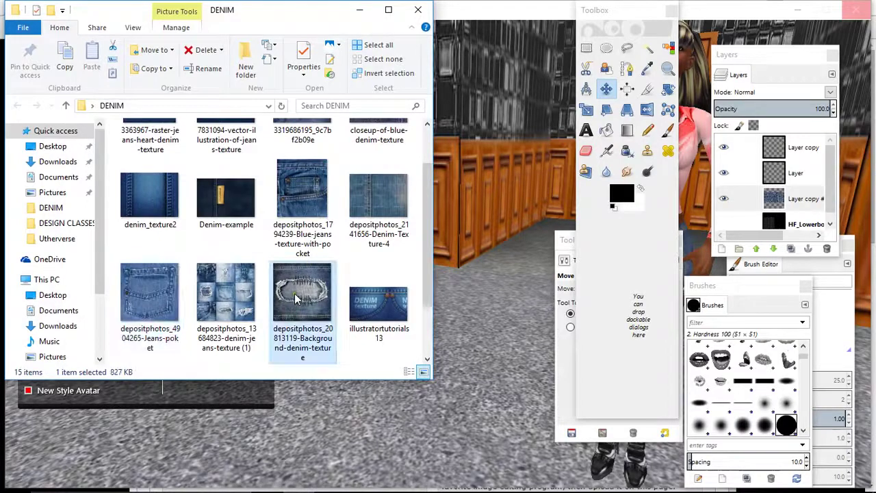
right_click(296, 297)
mouse_move(347, 319)
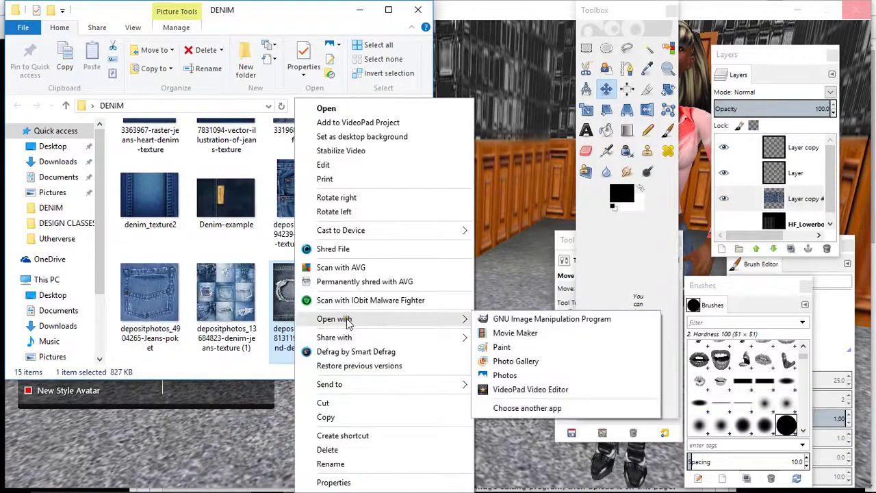
click(510, 319)
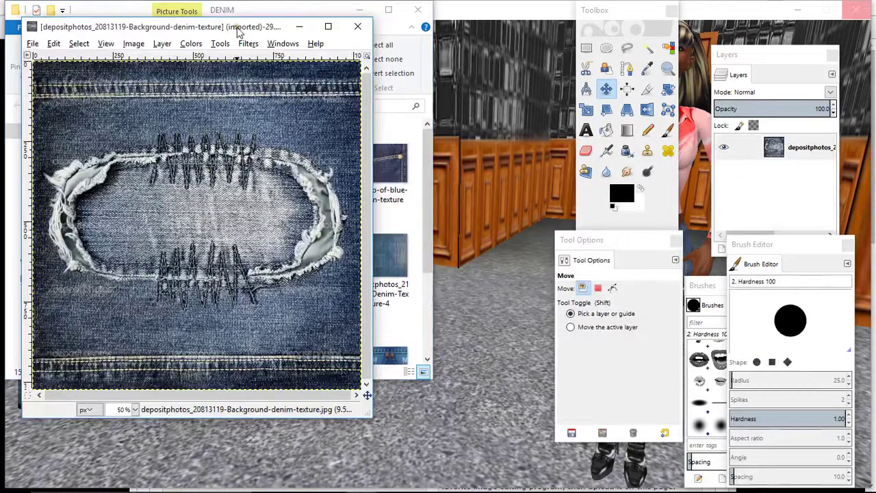
drag(237, 31, 421, 41)
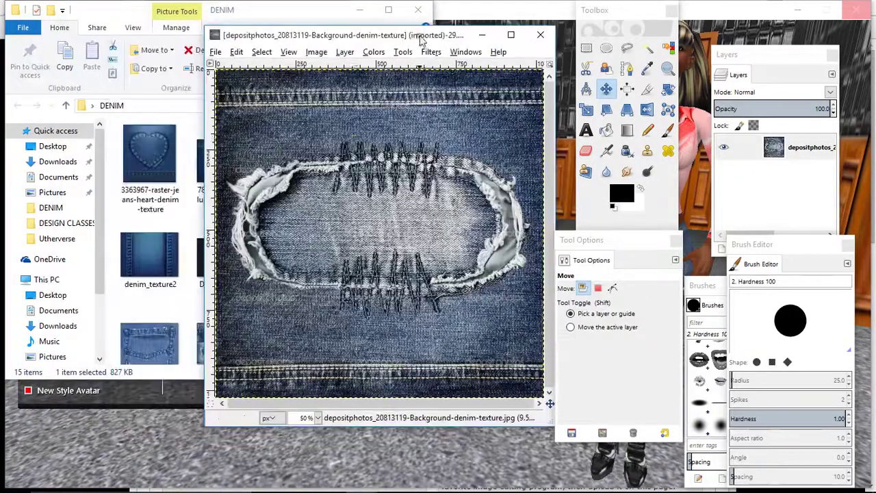
Scale the ripped denim texture image to 442 × 442 pixels.
click(316, 52)
click(359, 166)
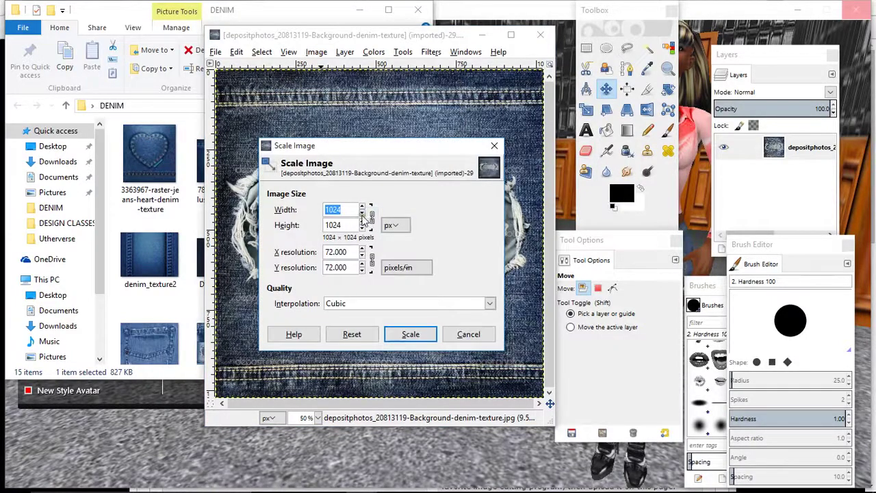
text(442)
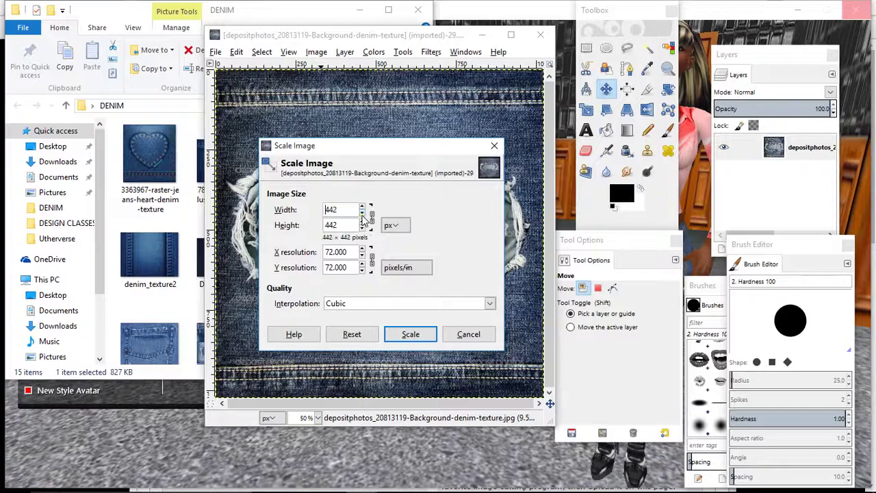
click(409, 334)
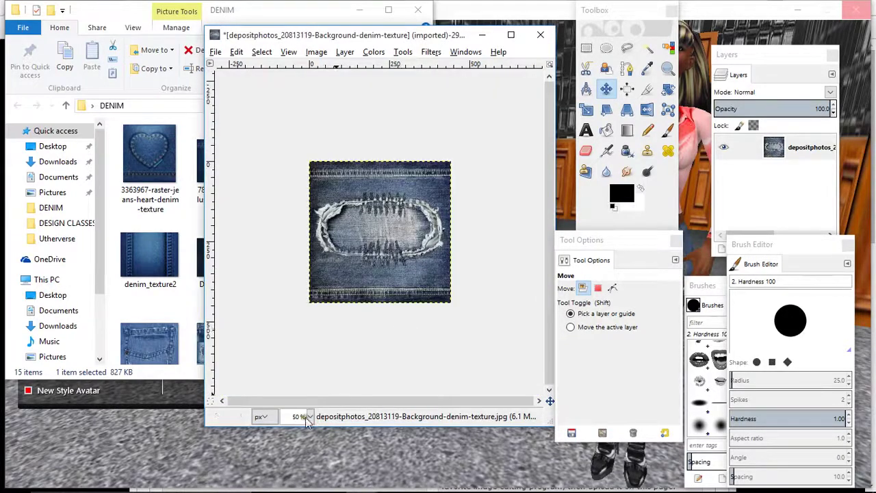
Add an alpha channel to the ripped denim texture's layer, with the image viewed at 100%.
click(309, 416)
click(300, 340)
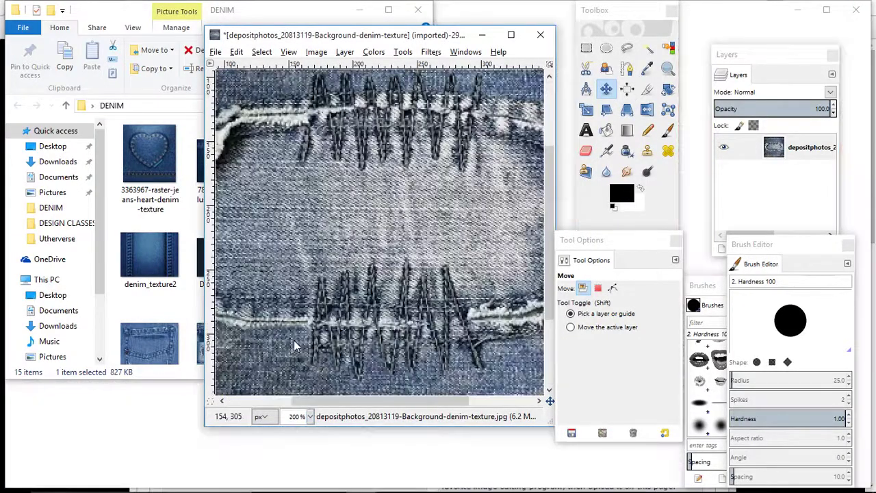
click(308, 417)
click(293, 372)
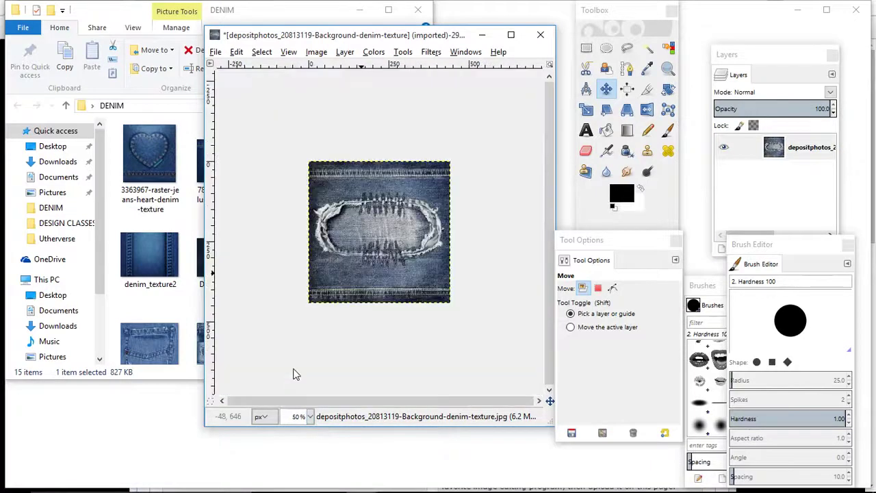
click(309, 416)
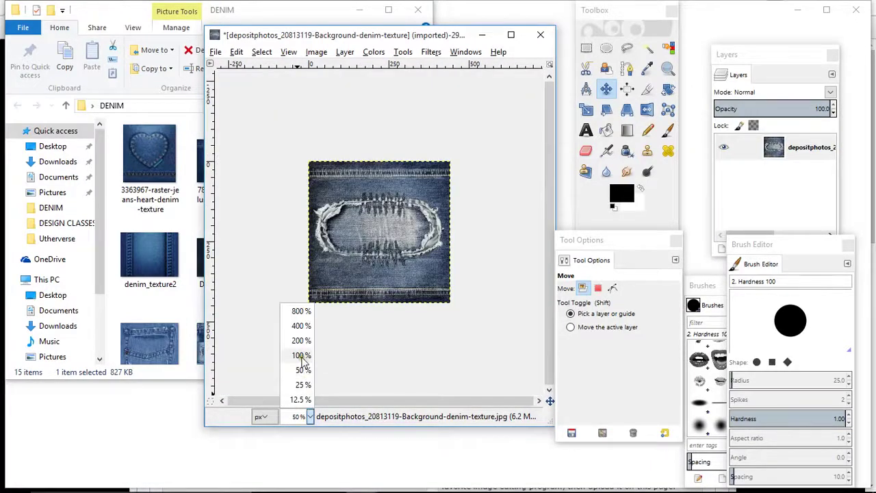
click(301, 355)
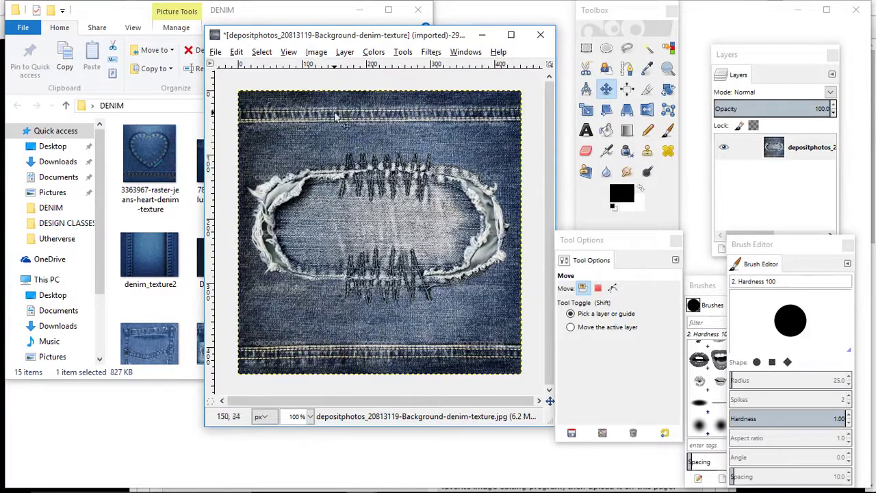
right_click(791, 150)
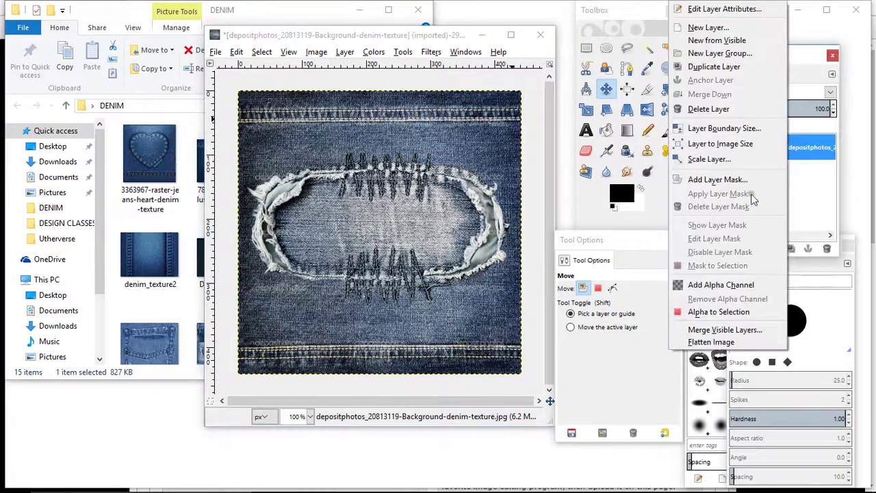
click(721, 285)
Erase the plain denim around the frayed patch with a Hardness 100 eraser at size 93.11, leaving a narrow border.
click(586, 151)
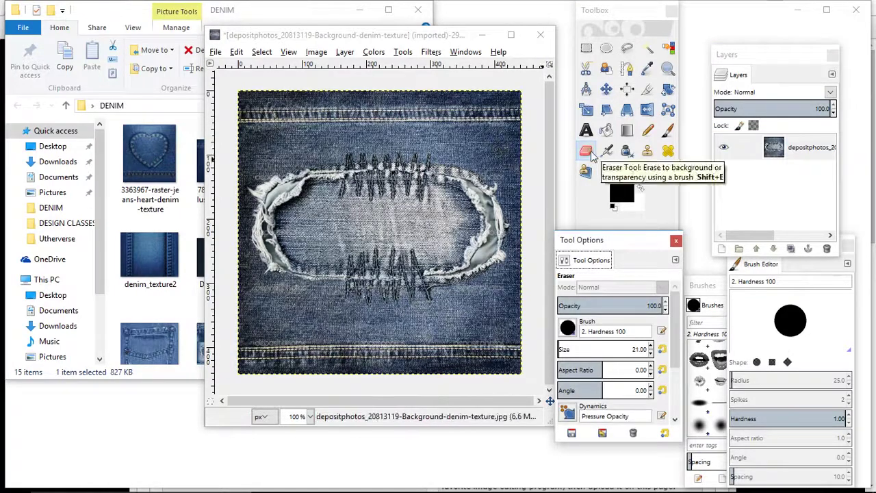
click(566, 349)
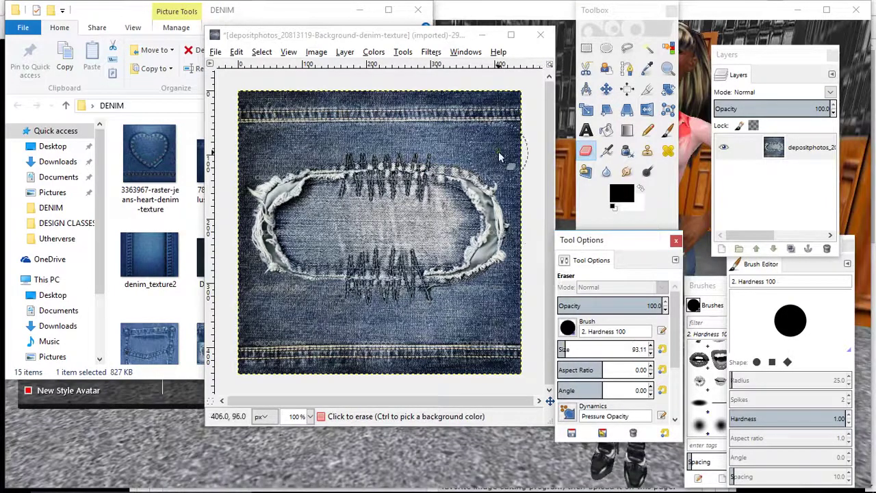
click(505, 121)
mouse_move(505, 120)
mouse_down()
mouse_move(301, 120)
mouse_move(263, 125)
mouse_move(246, 138)
mouse_move(259, 108)
mouse_move(246, 134)
mouse_move(271, 142)
mouse_move(318, 138)
mouse_move(332, 126)
mouse_move(410, 123)
mouse_move(485, 142)
mouse_move(529, 174)
mouse_move(550, 237)
mouse_move(531, 295)
mouse_move(502, 321)
mouse_move(348, 341)
mouse_move(321, 323)
mouse_move(246, 303)
mouse_move(213, 238)
mouse_move(227, 164)
mouse_move(214, 177)
mouse_move(215, 295)
mouse_move(249, 359)
mouse_move(435, 363)
mouse_move(512, 356)
mouse_up()
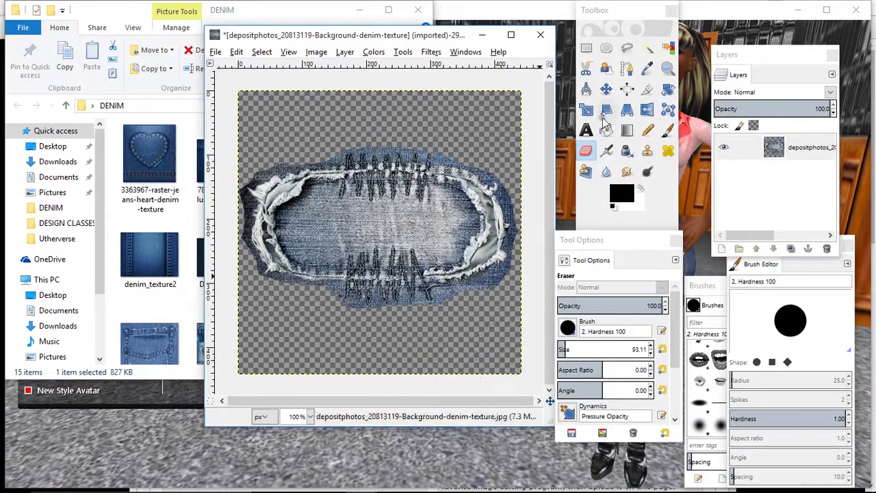
Reapply the last Sharpen filter to the cut-out frayed patch and copy it to the clipboard.
click(606, 90)
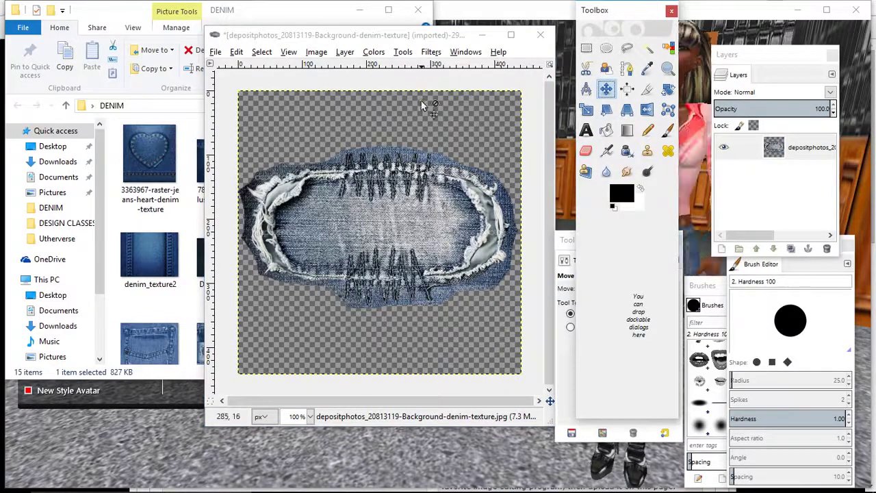
click(431, 53)
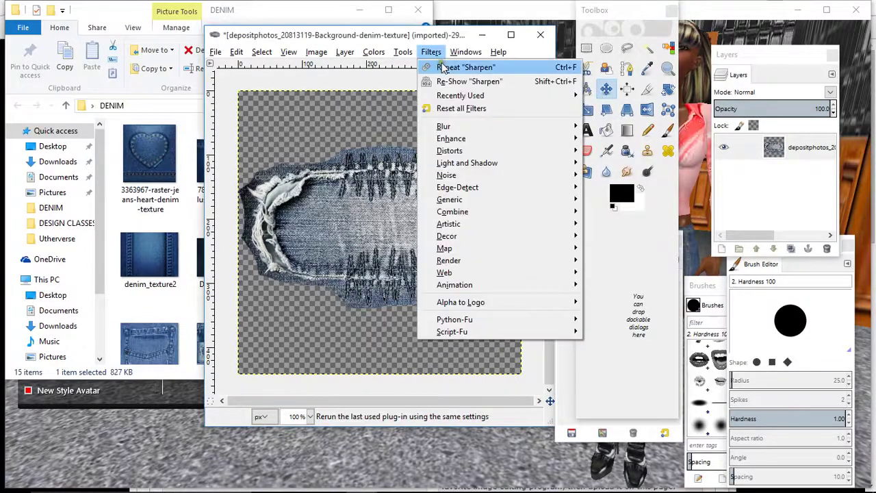
click(442, 67)
right_click(395, 234)
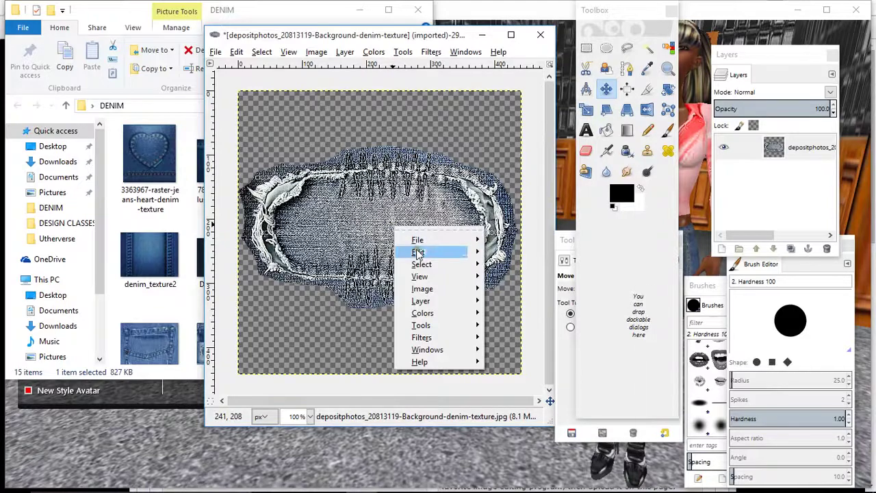
mouse_move(418, 254)
click(533, 256)
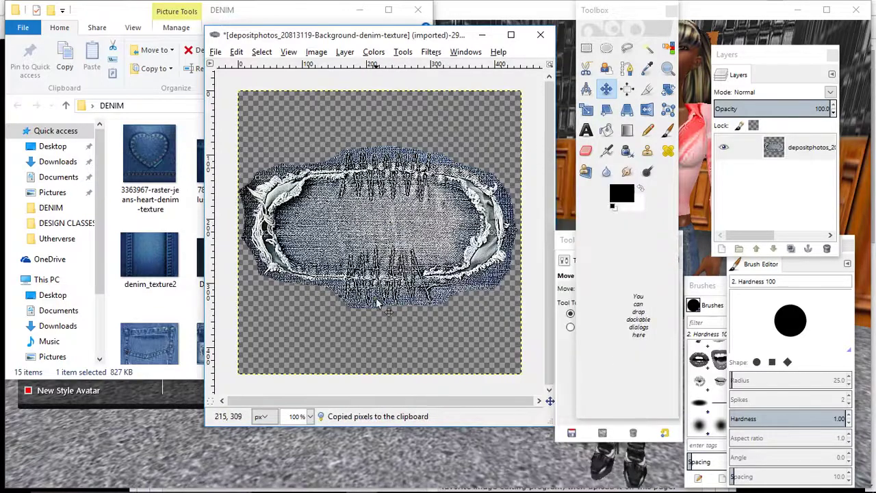
Switch to the untitled skirt image and merge both pocket layers down into Layer copy #1.
mouse_move(360, 480)
click(325, 445)
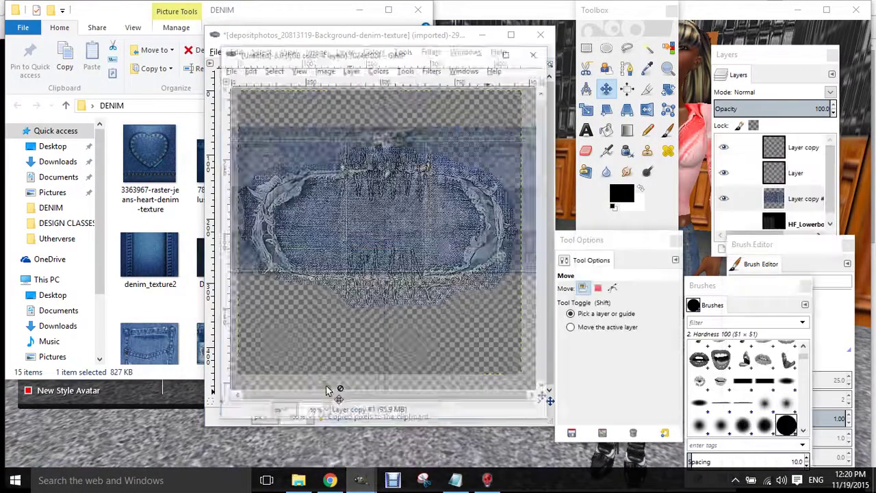
right_click(794, 147)
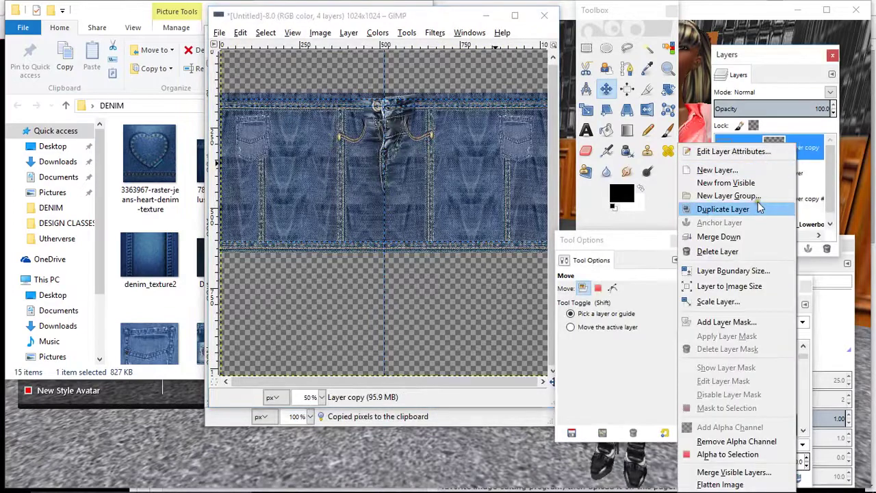
click(745, 234)
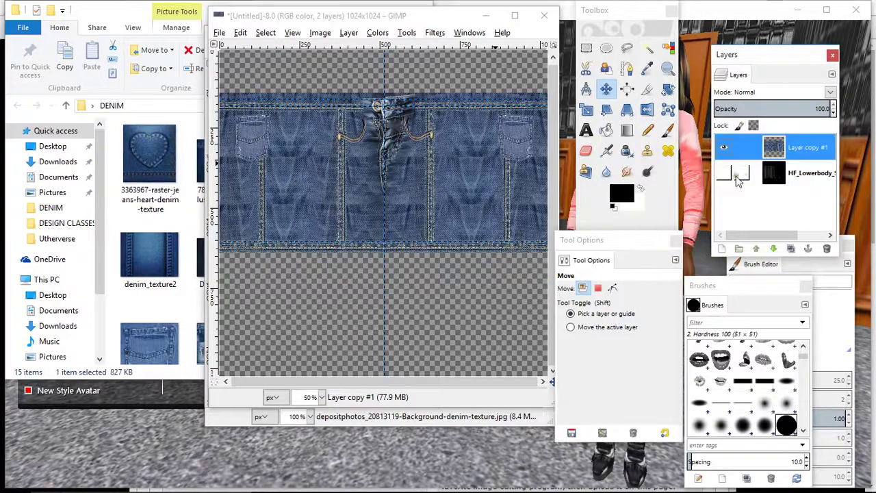
Show the HF_Lowerbody template layer and lower Layer copy #1's opacity to 49.5 so the mesh lines show through.
click(724, 173)
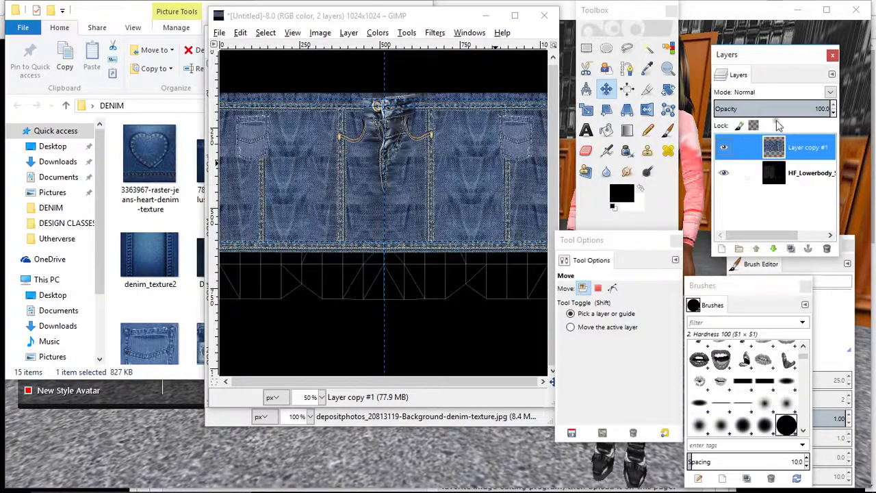
click(770, 110)
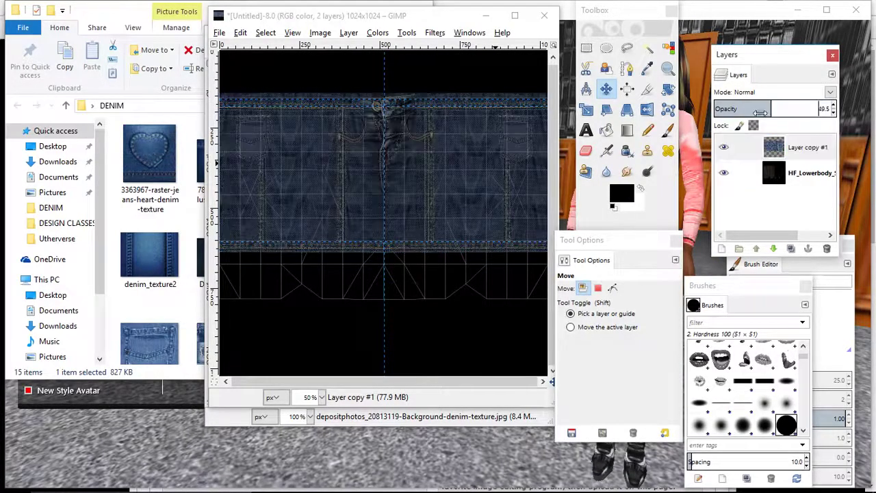
Add a transparent 1024 × 1024 layer and paste the copied frayed patch into the skirt image.
click(722, 250)
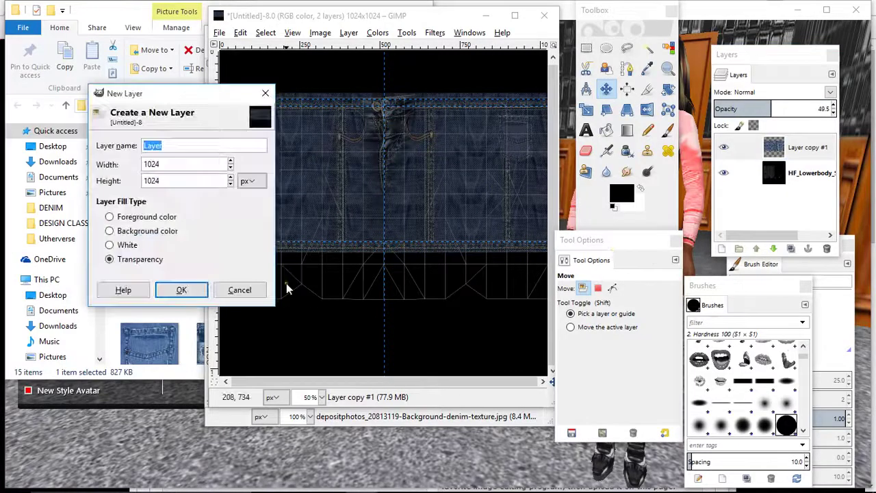
click(182, 290)
right_click(333, 194)
mouse_move(428, 219)
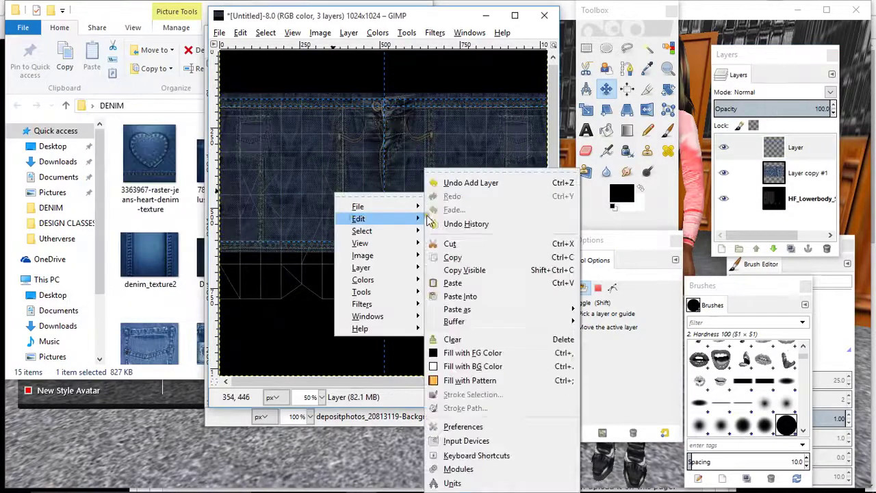
click(452, 283)
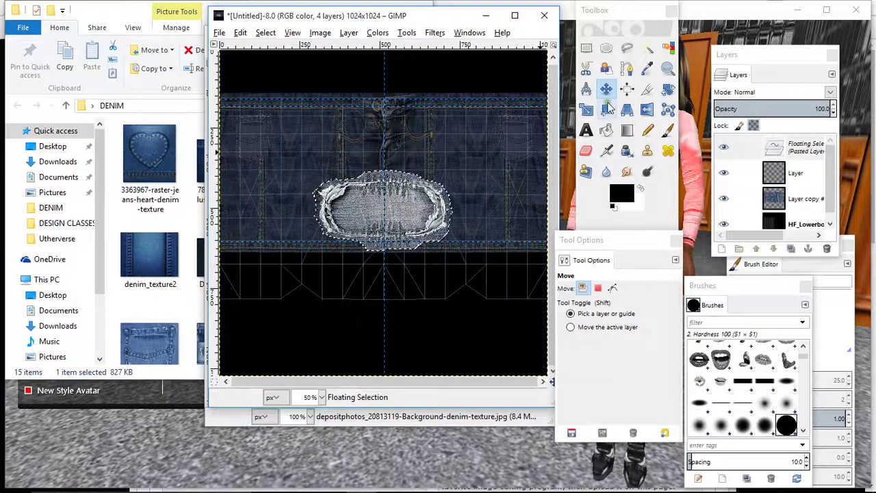
Scale the pasted patch to 326 × 326 px and move it just right of the skirt's centre guide, below the fly.
click(586, 109)
click(419, 208)
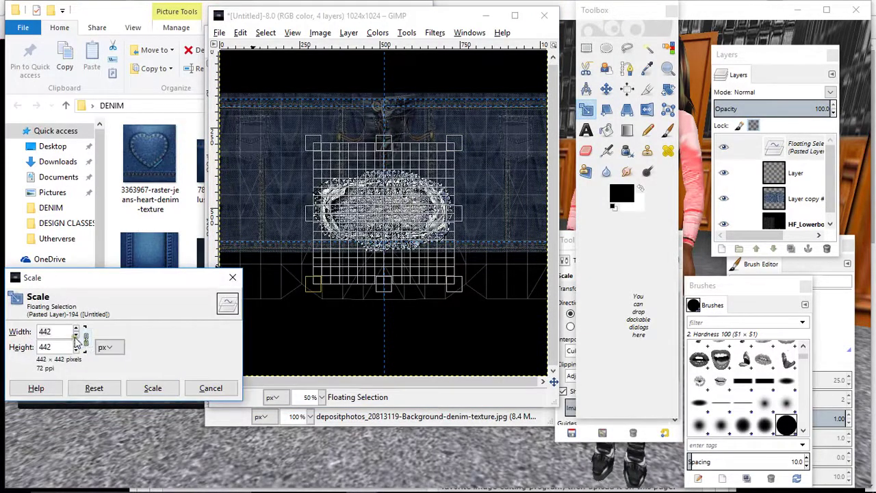
scroll(76, 336, down, 5)
scroll(76, 335, down, 10)
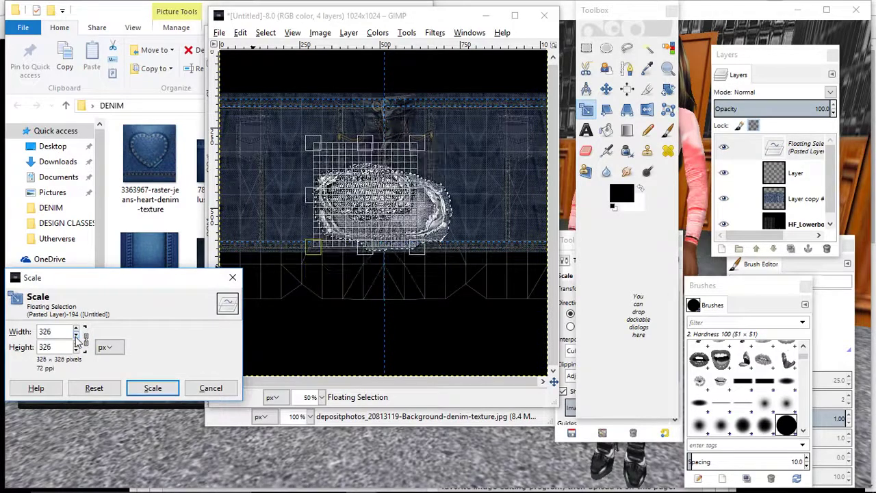
click(152, 388)
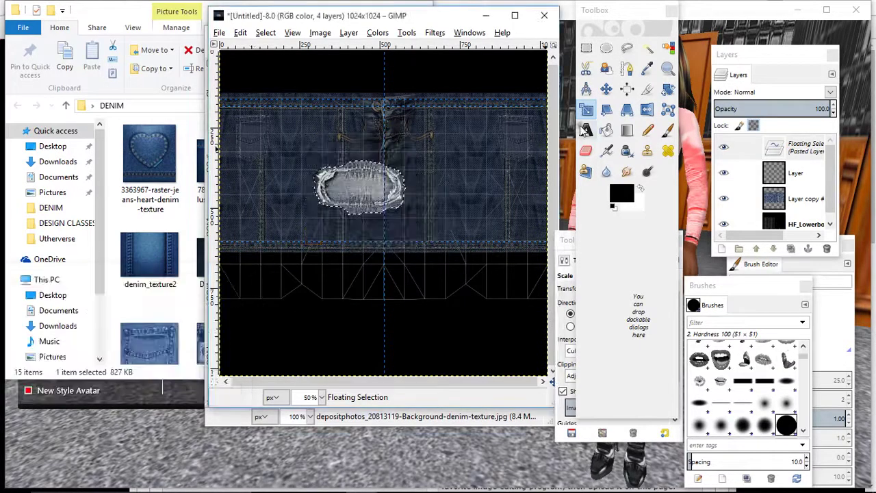
click(606, 89)
drag(344, 193, 426, 174)
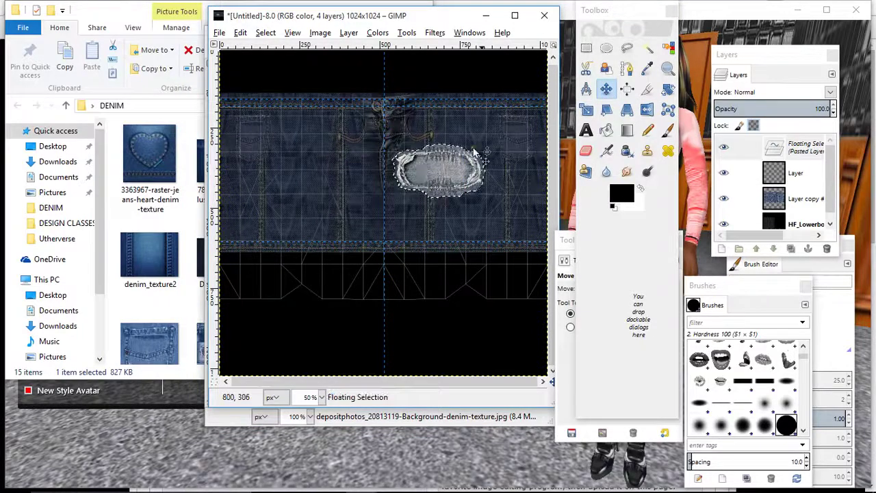
Scale the floating patch slightly smaller and anchor it to the new layer.
click(587, 111)
click(438, 171)
drag(74, 335, 74, 335)
click(135, 388)
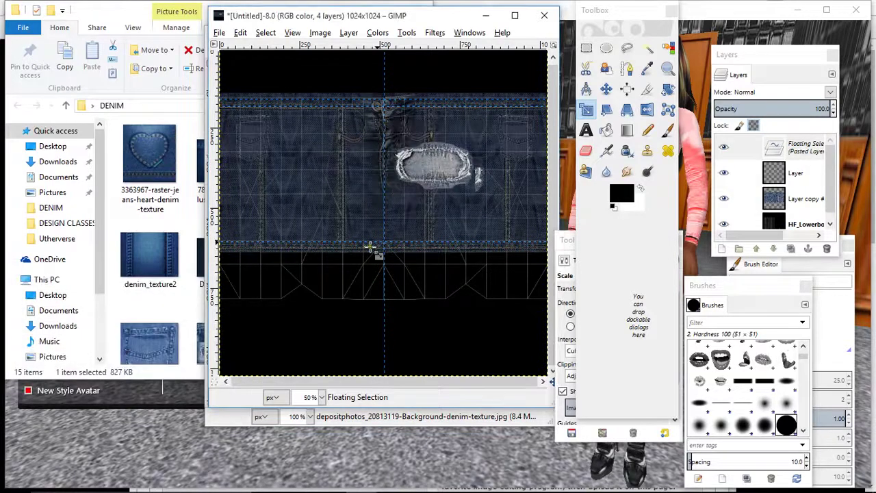
click(606, 89)
click(505, 135)
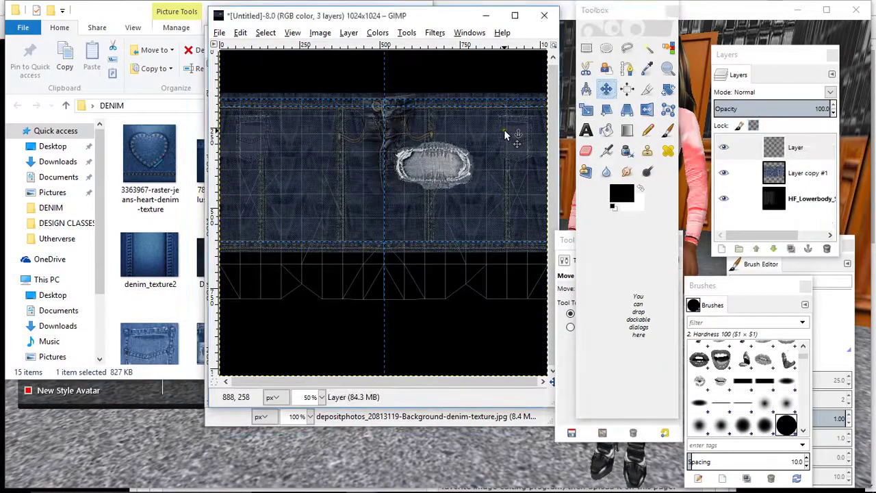
Rotate the patch layer by 13.08 degrees around its centre at 512, 512.
click(669, 89)
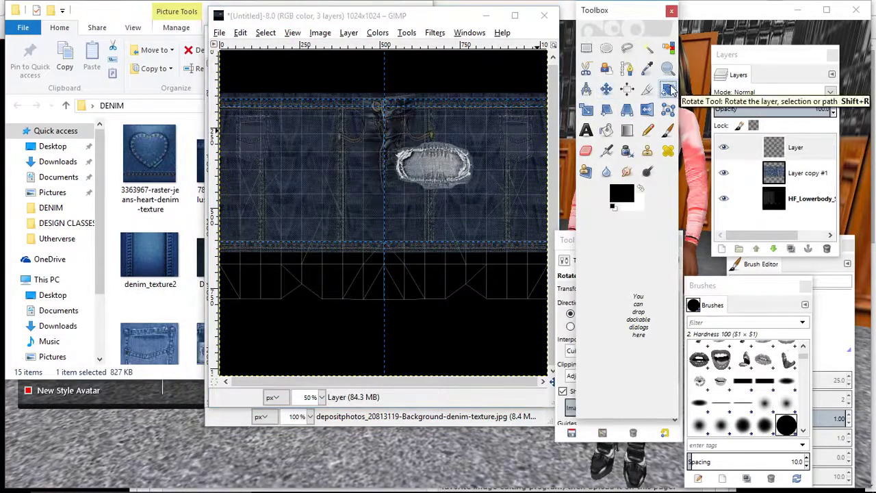
click(383, 187)
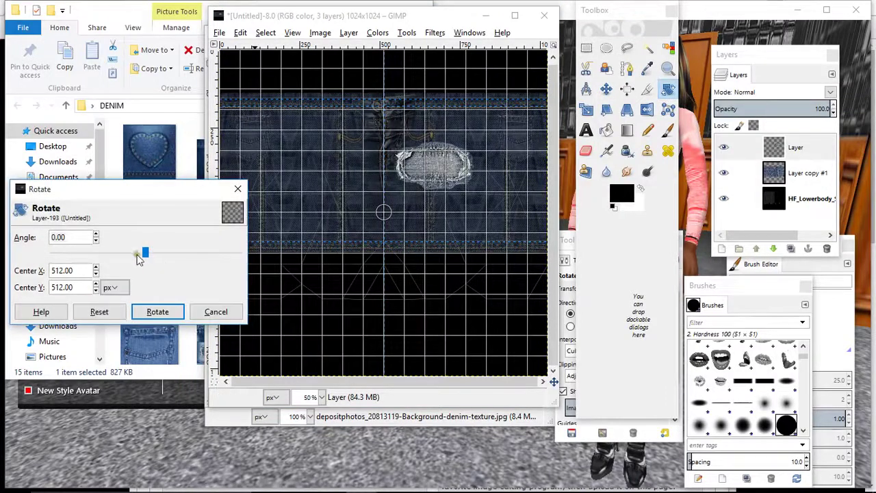
drag(146, 256, 153, 254)
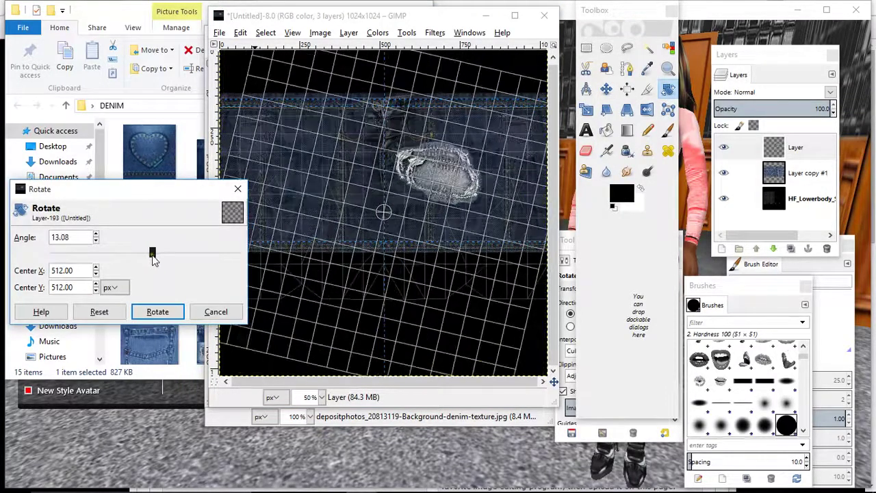
click(153, 313)
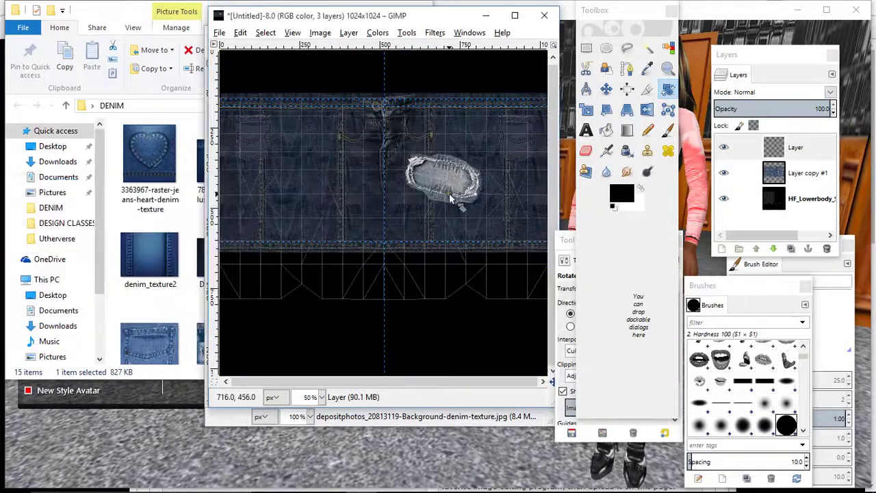
Move the rotated patch slightly up towards the fly and reapply the last Sharpen filter to it.
click(606, 89)
drag(461, 188, 448, 173)
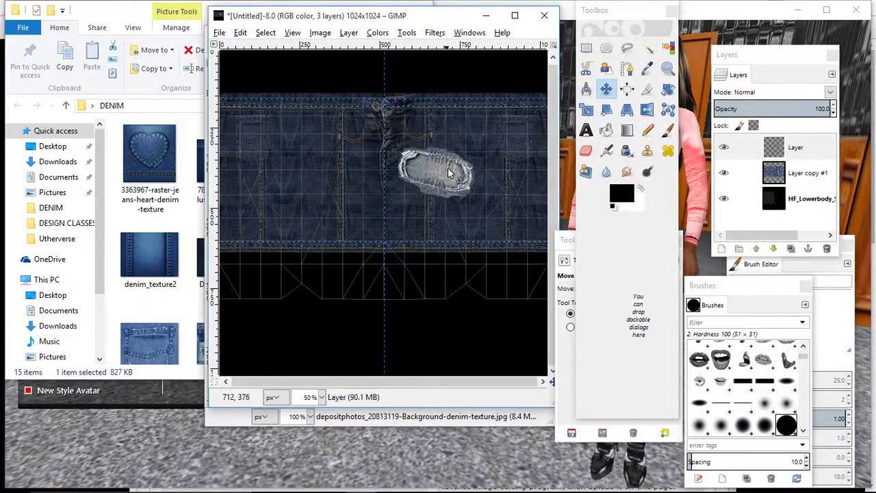
click(433, 32)
click(449, 48)
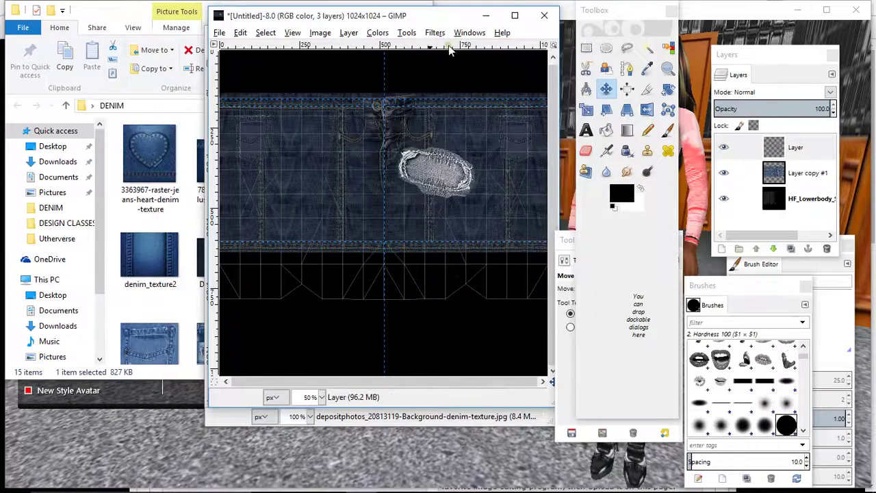
Restore Layer copy #1's opacity to 100.
click(791, 173)
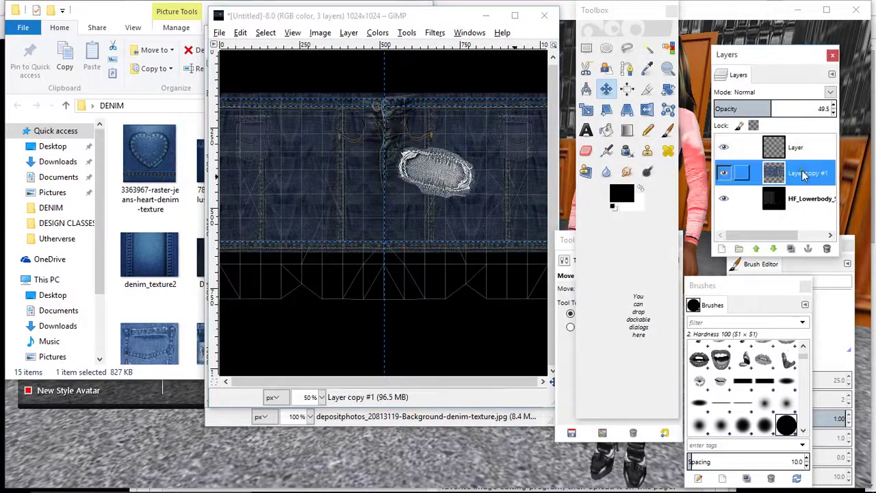
click(769, 108)
drag(768, 109, 859, 110)
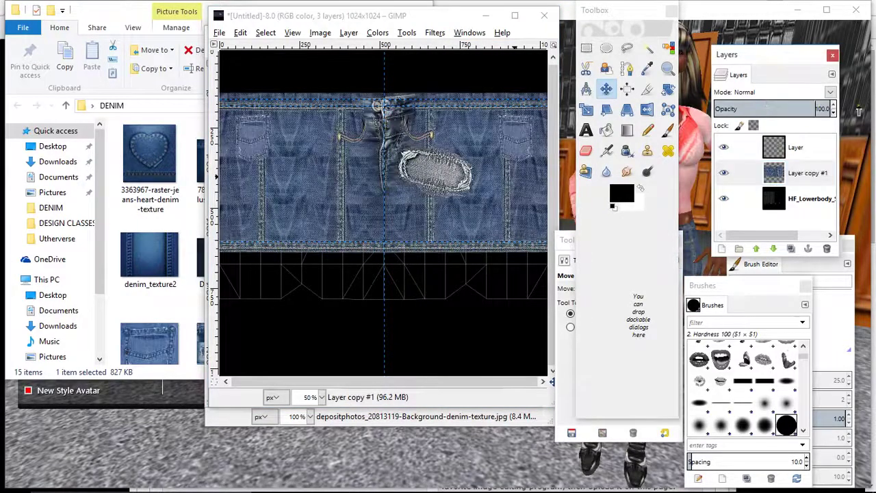
Hide the HF_Lowerbody template layer and re-export the skirt image to the DENIM SKIRT file on the desktop.
click(722, 198)
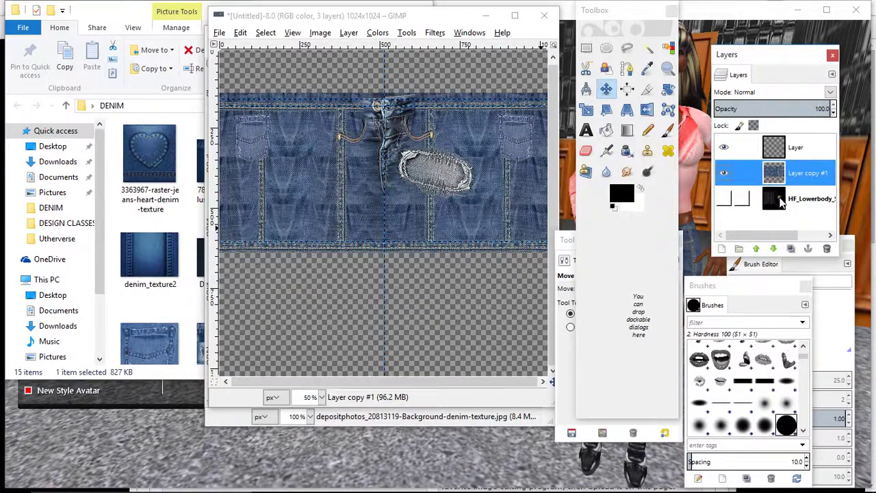
click(219, 34)
click(252, 193)
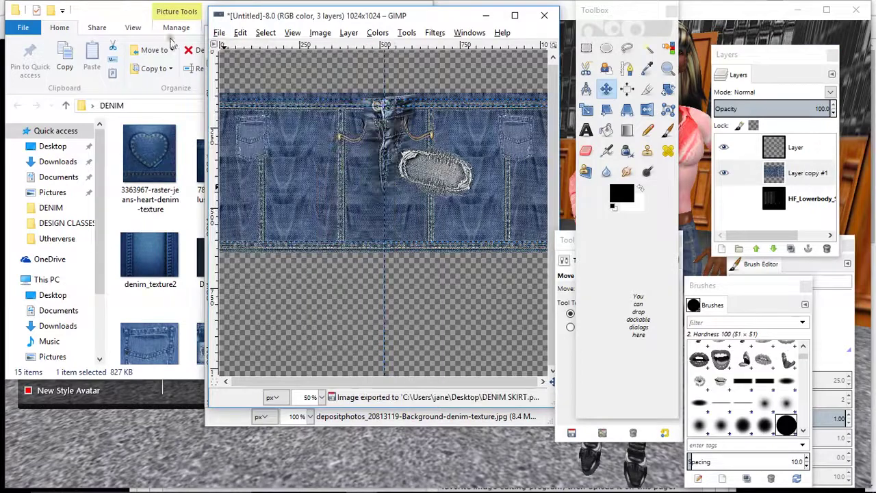
Close the DENIM folder, minimize the skirt image, and close the frayed denim texture image without saving its changes.
click(159, 14)
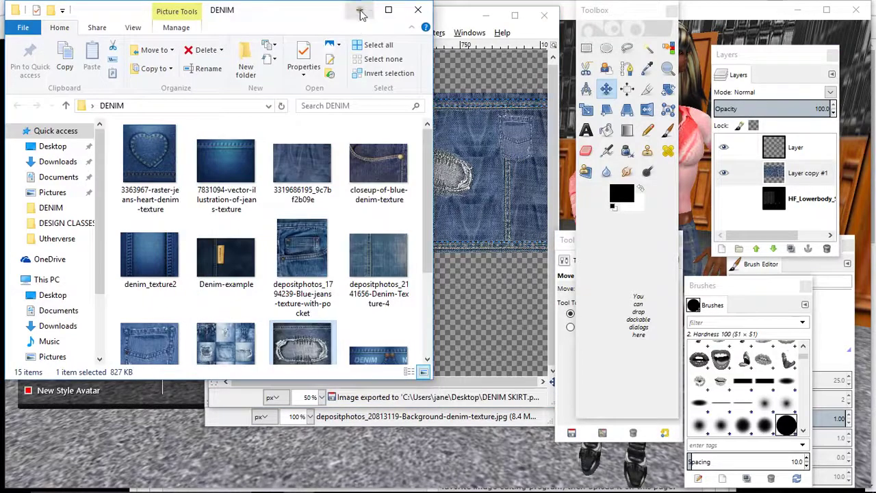
click(418, 9)
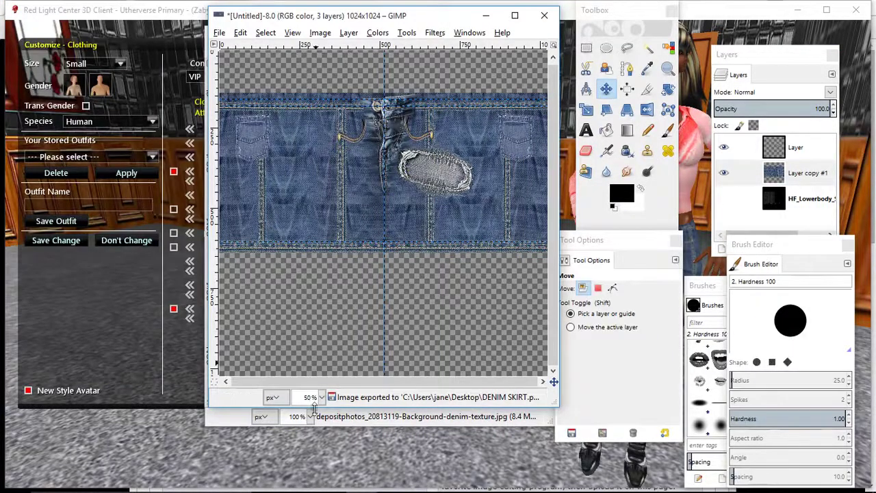
click(485, 17)
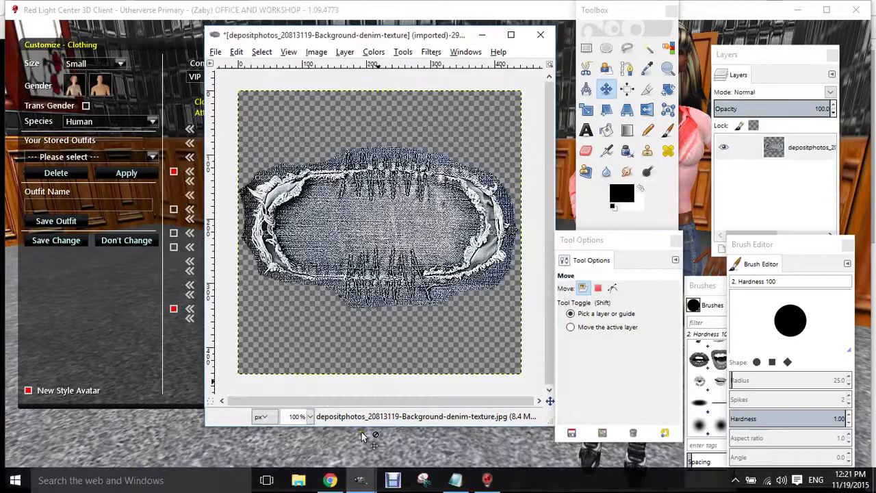
click(540, 34)
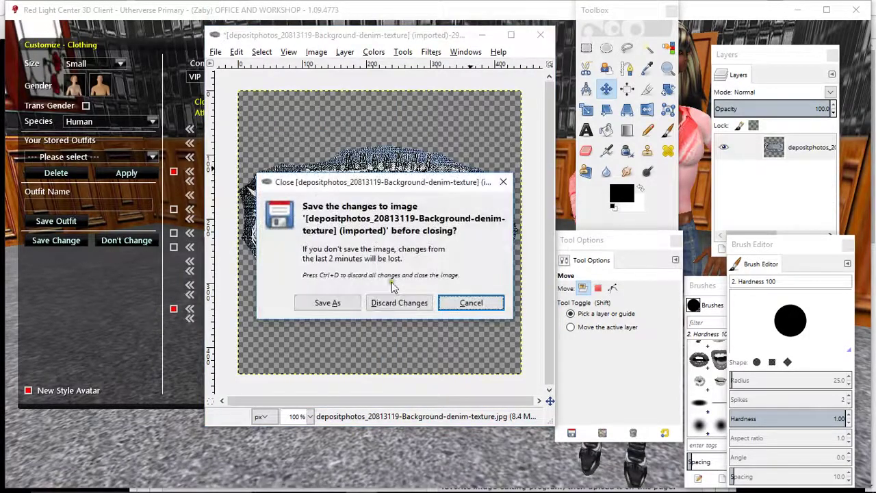
click(398, 302)
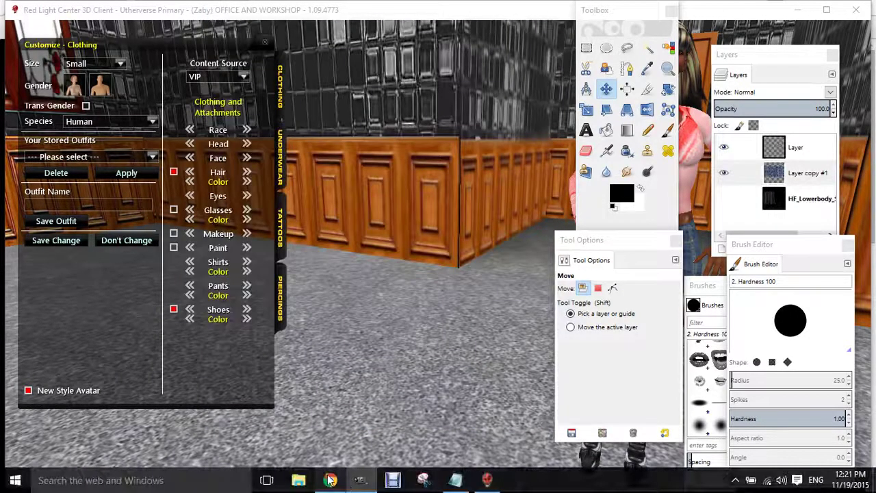
Switch to Chrome and open the untitled skirt outfit for editing from My Designed Clothing under My Outfits.
click(329, 479)
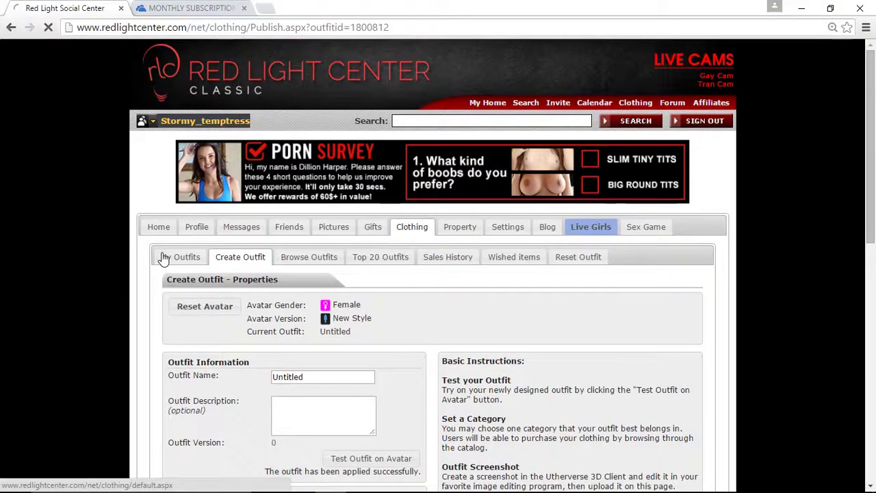
scroll(284, 274, down, 15)
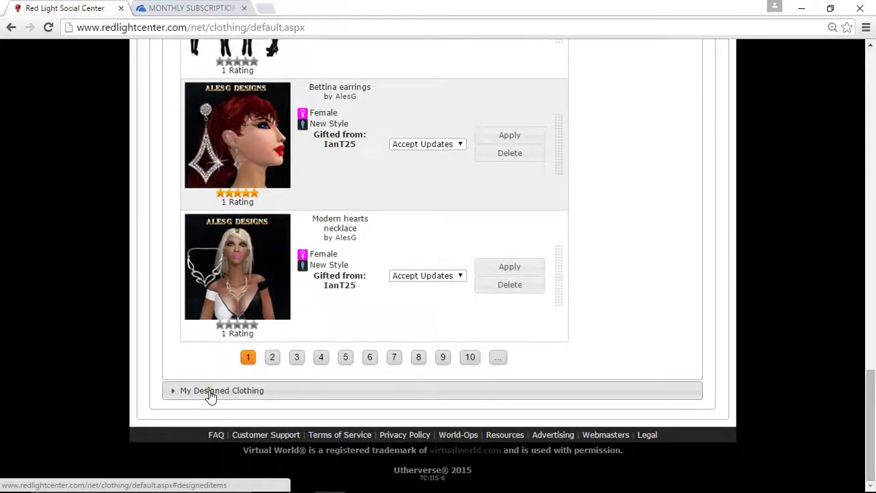
click(210, 393)
click(451, 176)
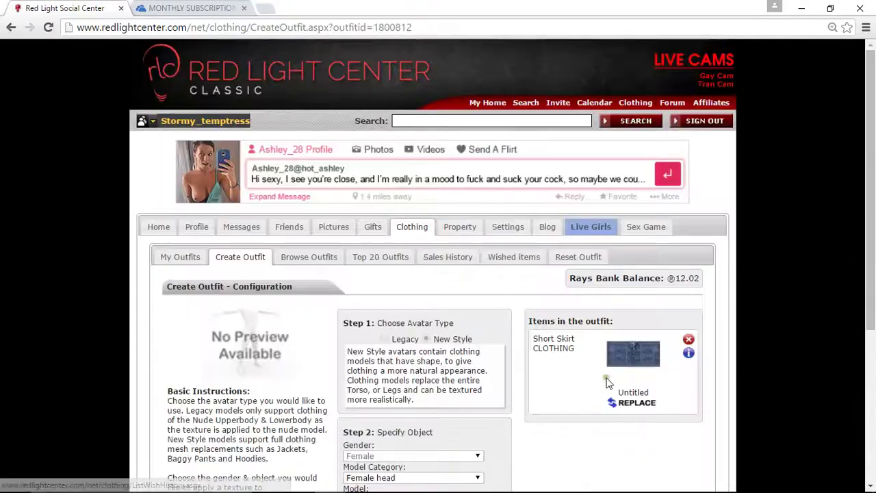
Replace the Short Skirt texture with the DENIM SKIRT image from the desktop.
click(620, 403)
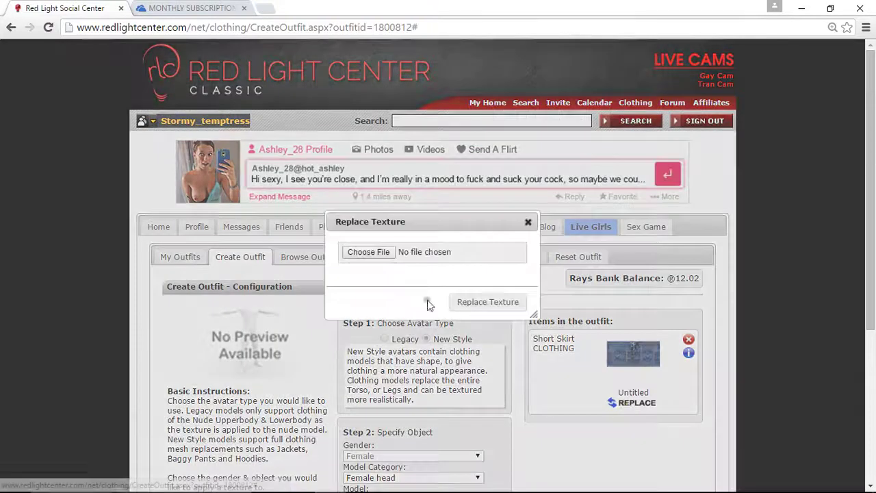
click(383, 254)
click(368, 188)
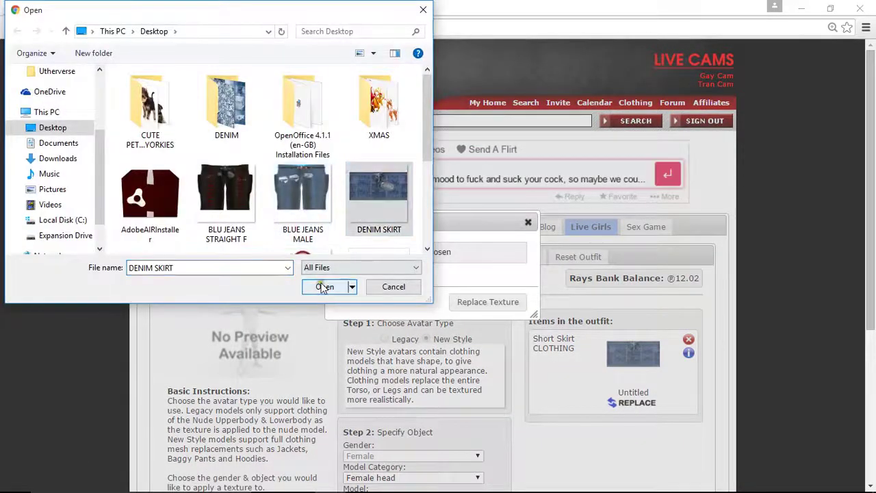
click(324, 285)
click(469, 305)
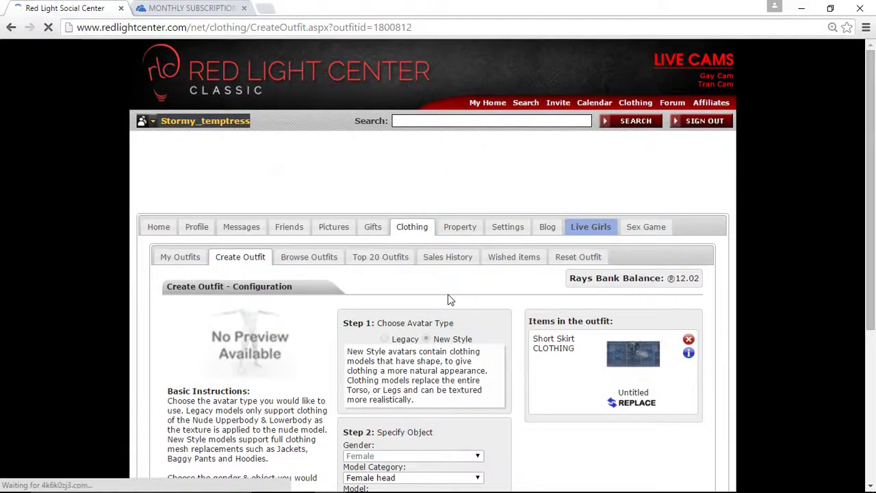
Proceed to publishing the outfit and test it on the avatar.
scroll(438, 322, down, 4)
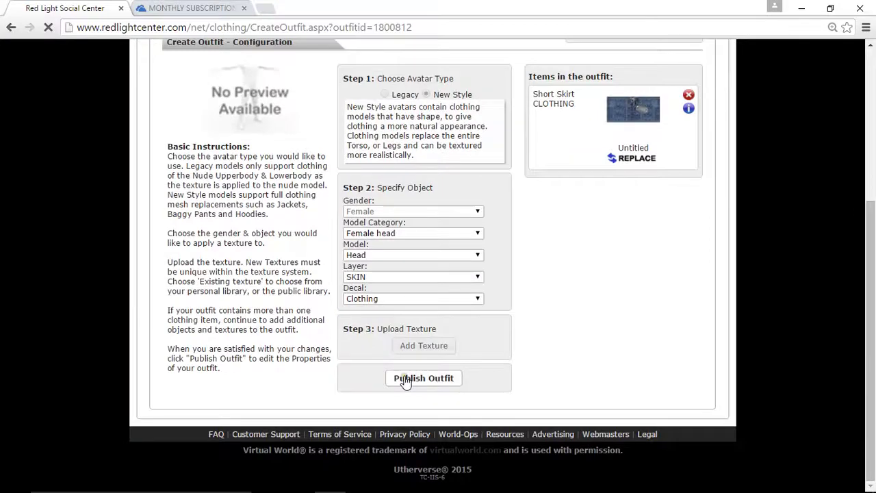
click(406, 381)
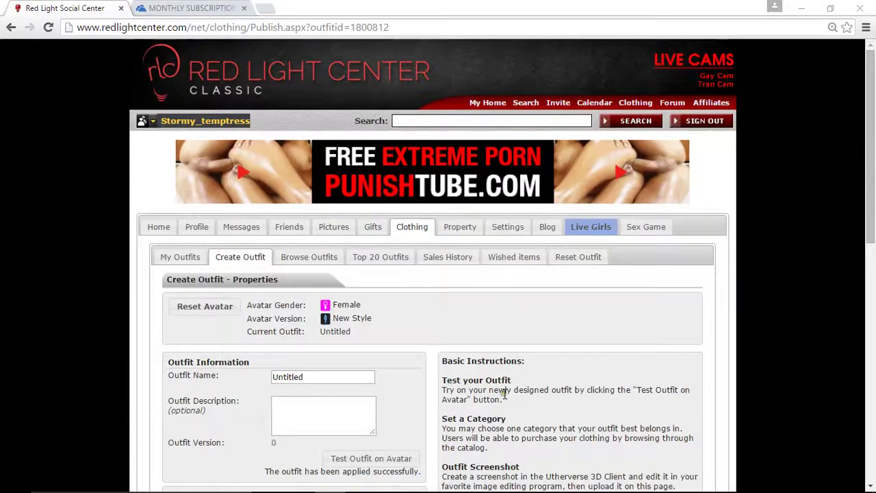
mouse_move(488, 484)
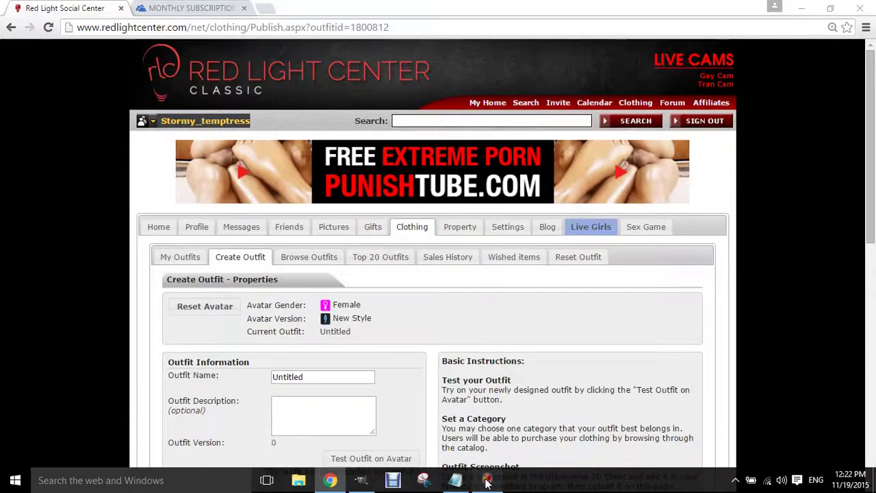
Switch to the Red Light Center 3D client and turn the avatar to examine the denim skirt's pocket and frayed patch from several angles.
click(801, 8)
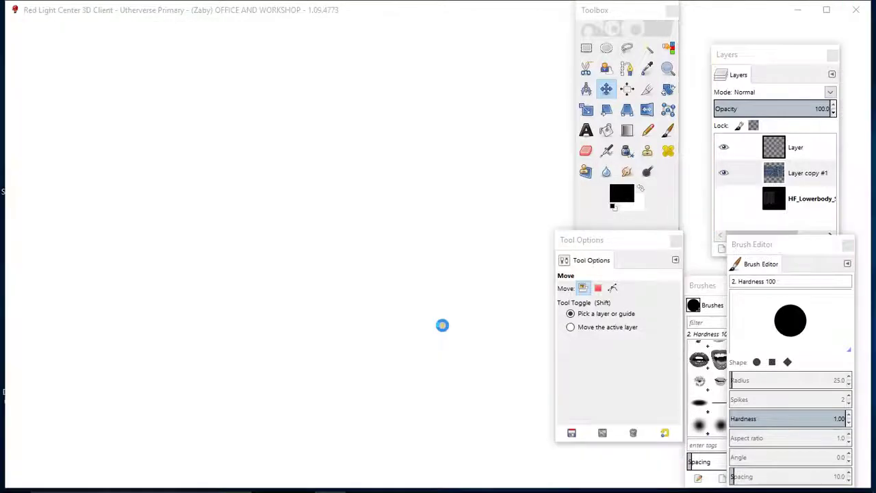
click(443, 326)
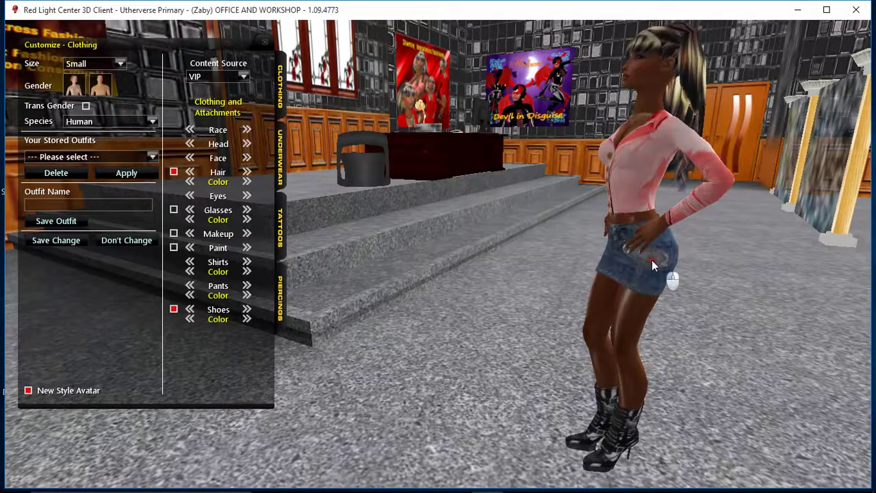
drag(700, 272, 740, 282)
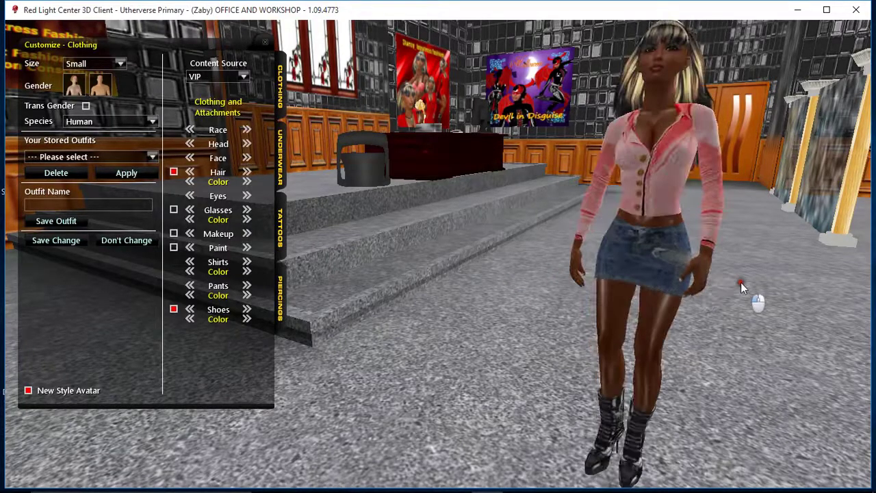
drag(647, 254, 518, 221)
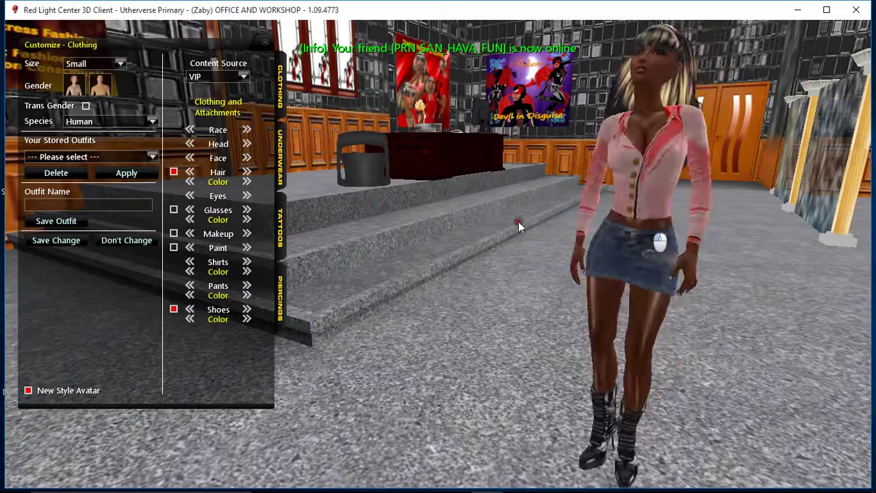
mouse_move(370, 482)
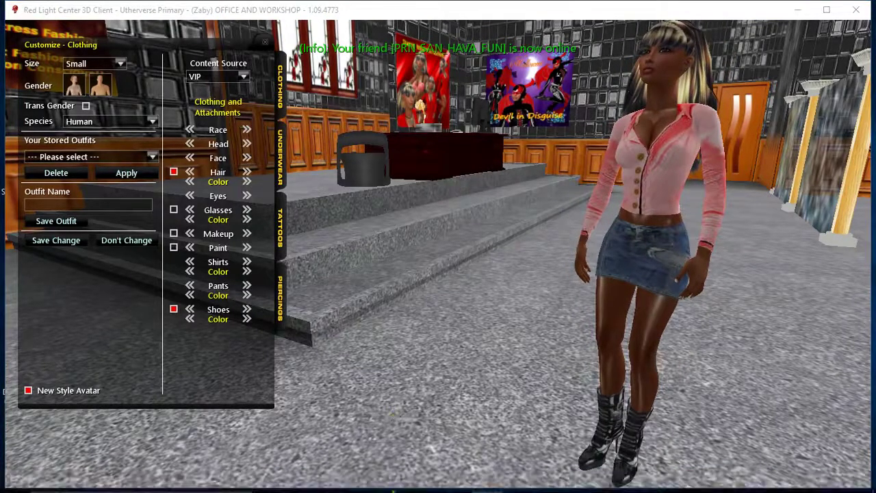
click(394, 481)
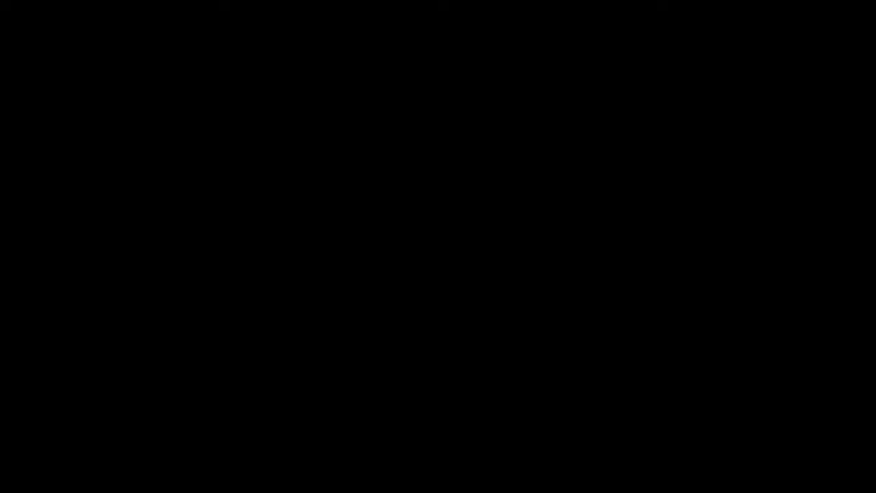